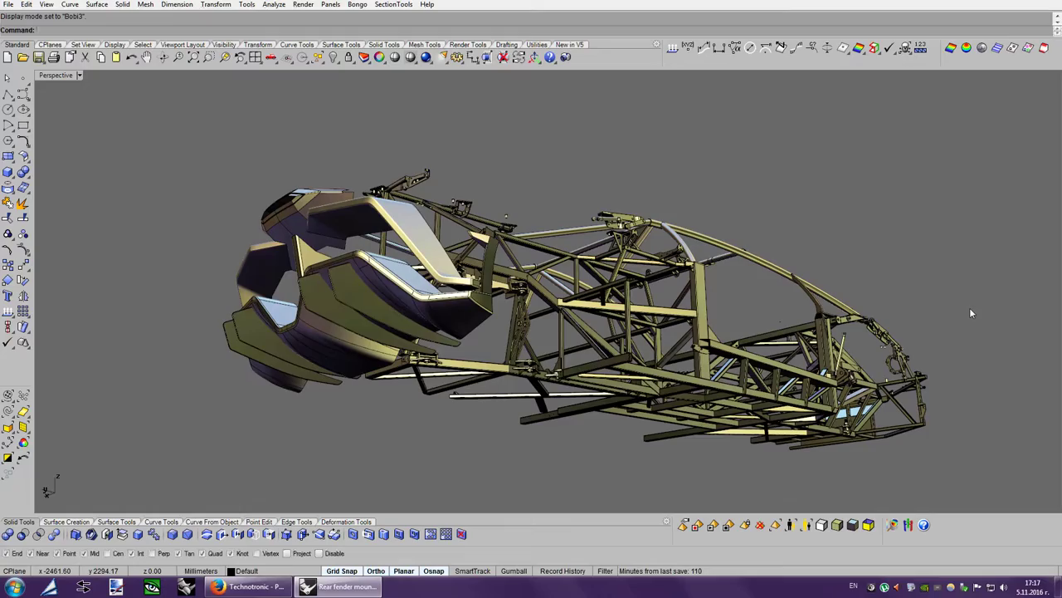
Switch to Ghosted mode and select the chassis beam, the crossing beam and the vertical beam at the joint.
{"action": "right_click_drag", "start_coordinate": [969, 312], "coordinate": [689, 378]}
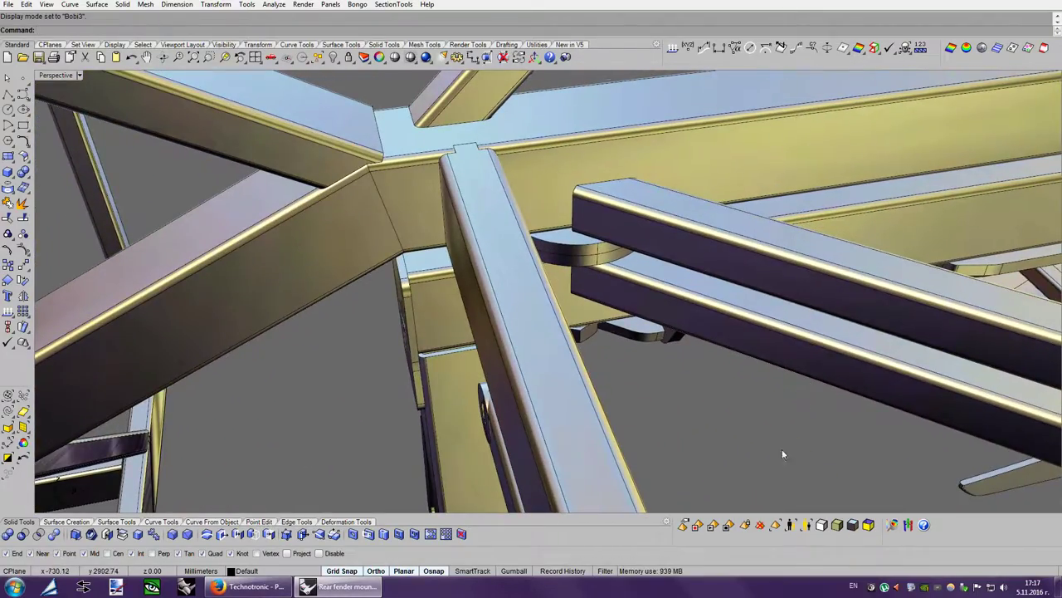
{"action": "key", "text": "ctrl+alt+g"}
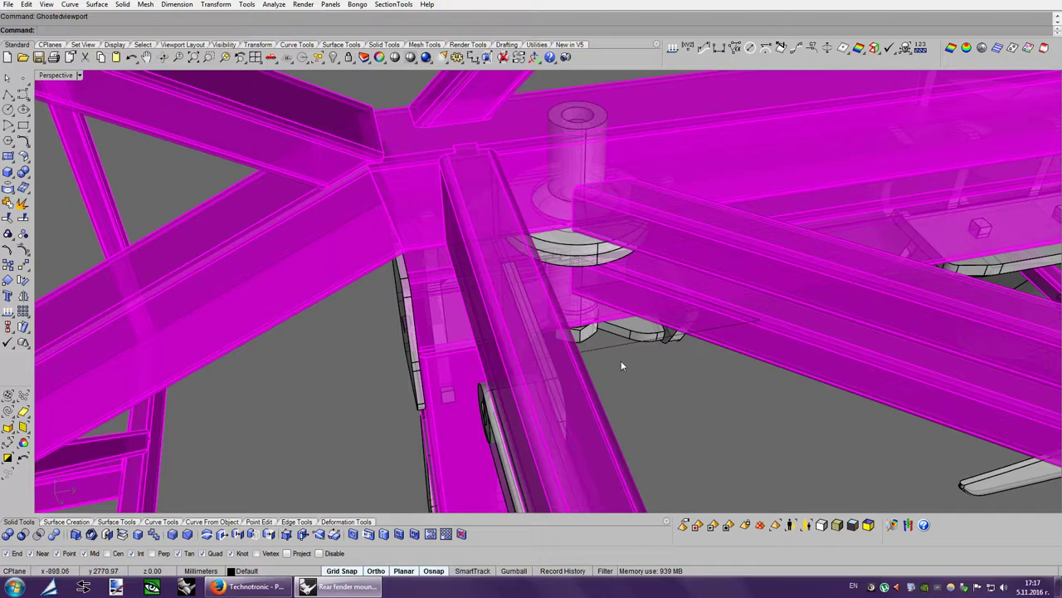
{"action": "left_click", "coordinate": [741, 352]}
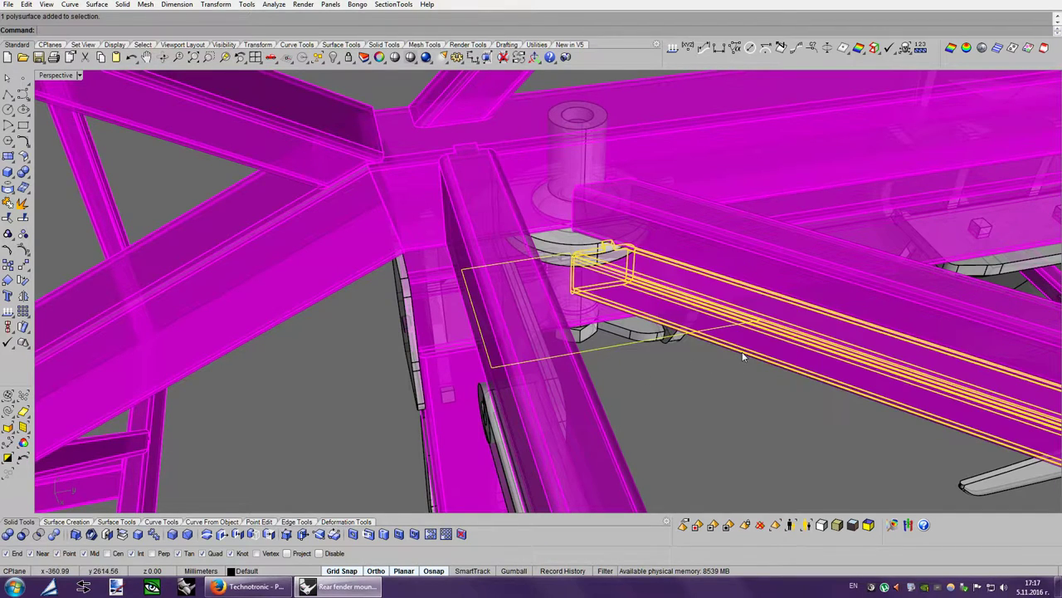
{"action": "left_click", "coordinate": [613, 322], "text": "shift"}
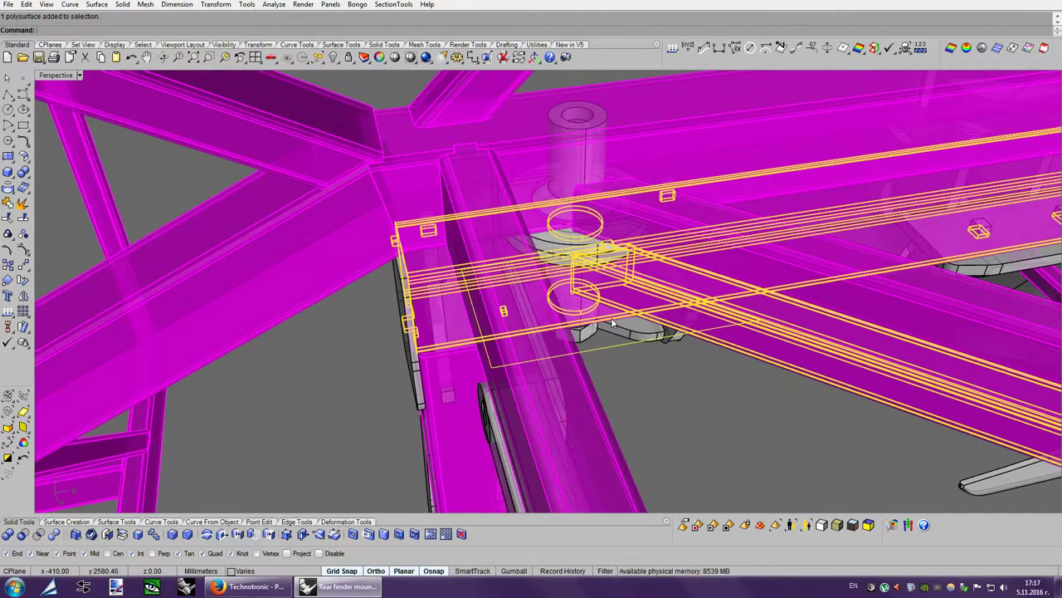
{"action": "left_click", "coordinate": [444, 442], "text": "shift"}
From underneath, add the diagonal beam to the selection and bring up the popup menu.
{"action": "scroll", "coordinate": [629, 408], "scroll_direction": "up", "scroll_amount": 2}
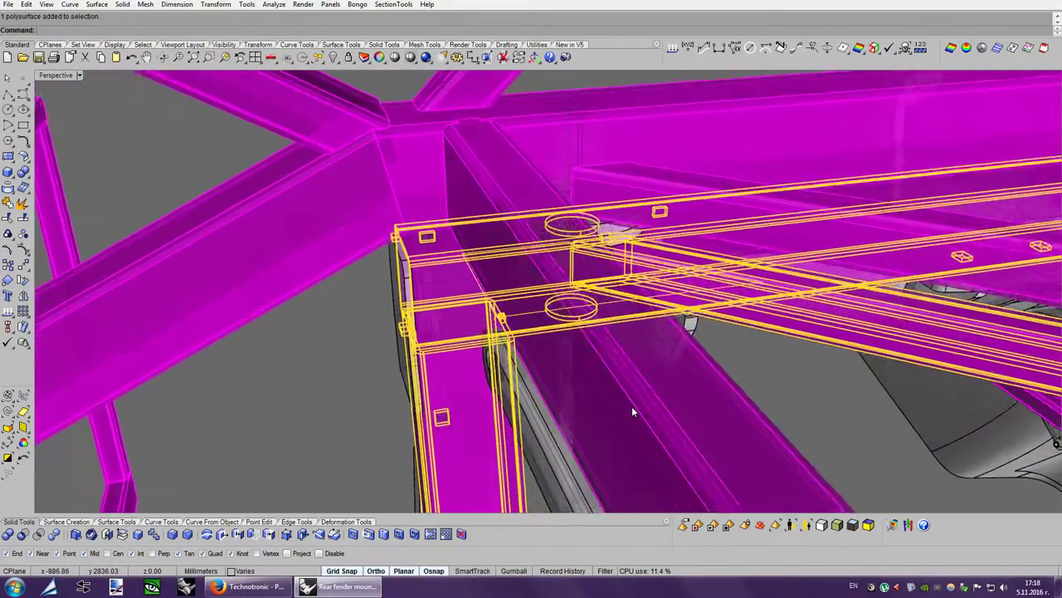
{"action": "right_click_drag", "start_coordinate": [631, 405], "coordinate": [445, 269]}
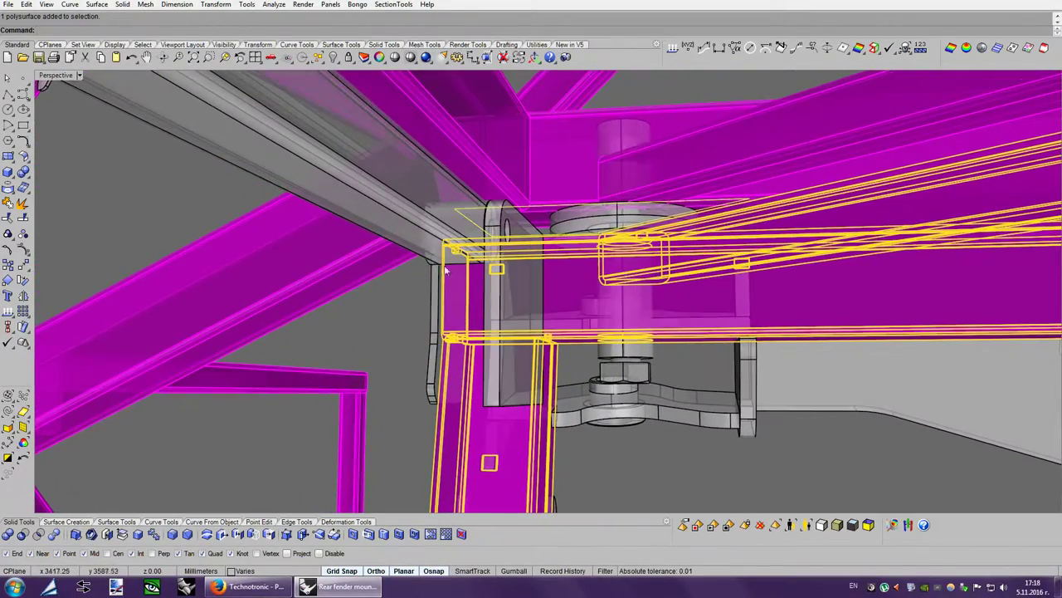
{"action": "left_click", "coordinate": [261, 167], "text": "shift"}
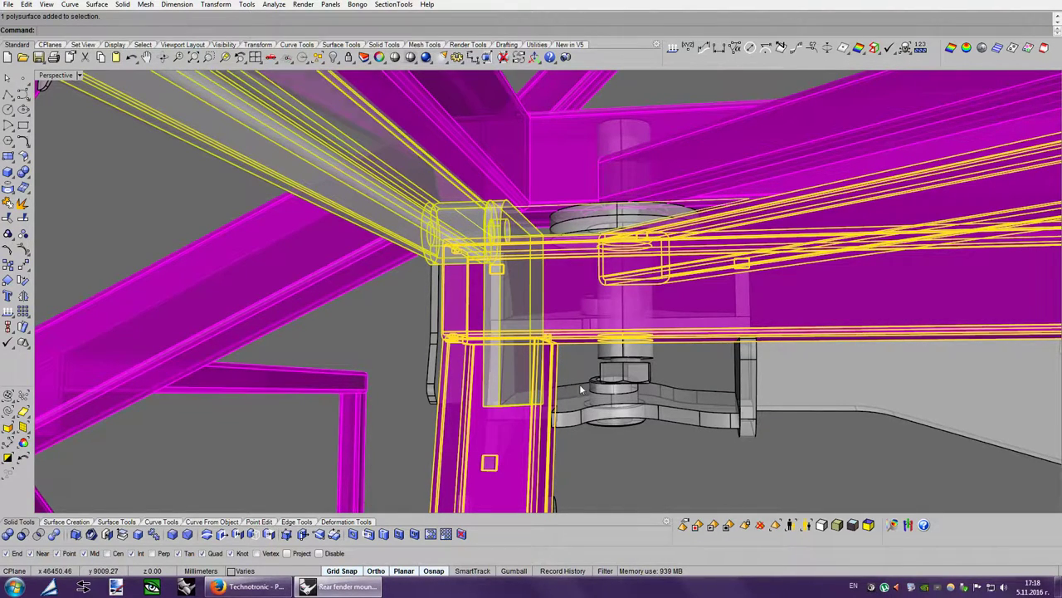
{"action": "right_click_drag", "start_coordinate": [579, 383], "coordinate": [615, 371]}
{"action": "middle_click", "coordinate": [614, 371]}
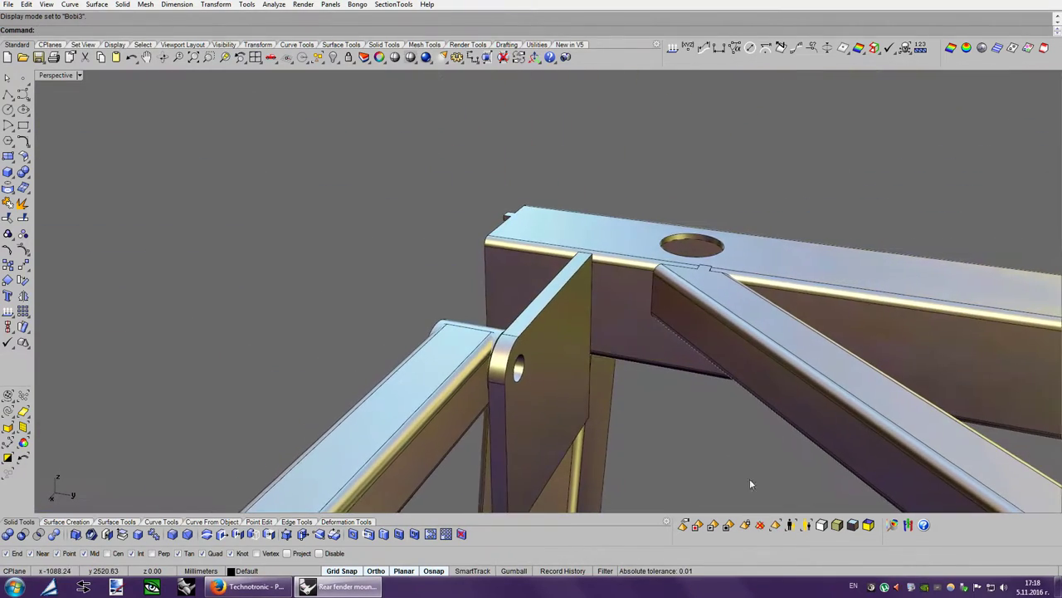
In Ghosted mode, extrude the tube edge curve into a closed solid 45 mm deep.
{"action": "key", "text": "ctrl+alt+g"}
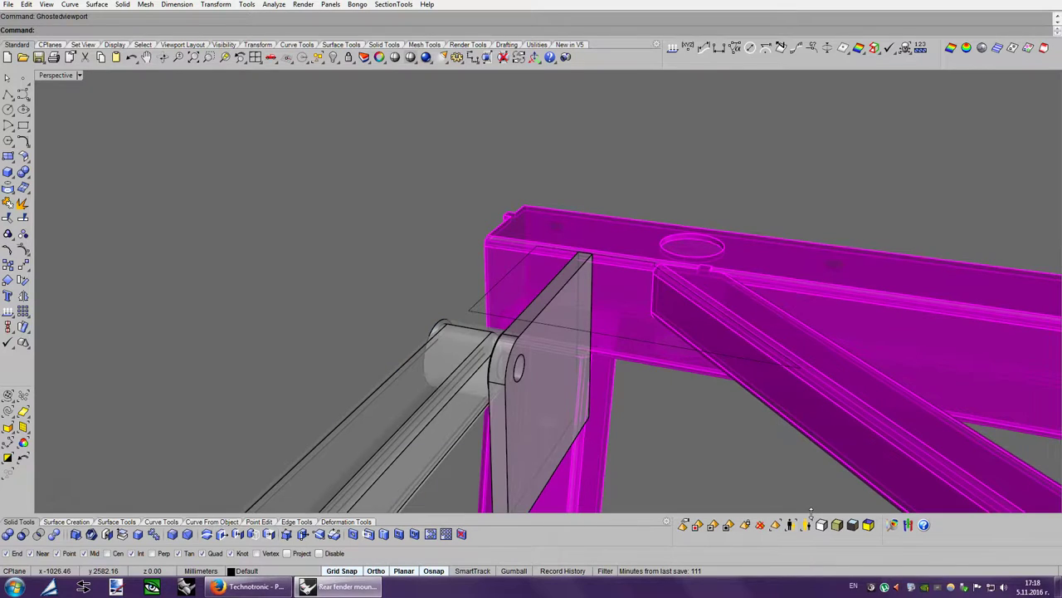
{"action": "right_click_drag", "start_coordinate": [811, 506], "coordinate": [85, 251]}
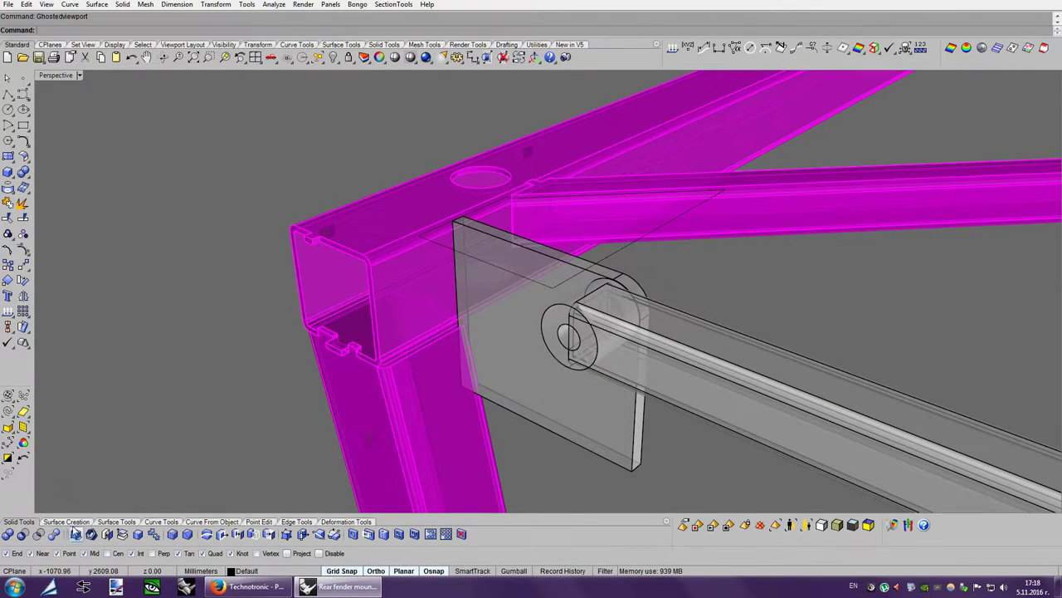
{"action": "left_click", "coordinate": [84, 535]}
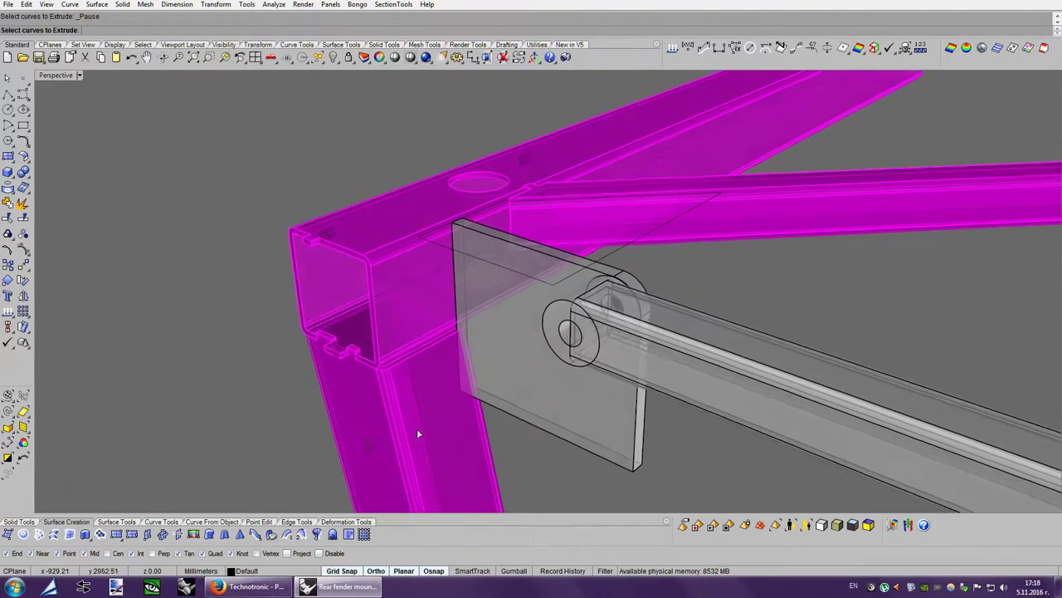
{"action": "scroll", "coordinate": [416, 429], "scroll_direction": "up", "scroll_amount": 3}
{"action": "scroll", "coordinate": [485, 404], "scroll_direction": "up", "scroll_amount": 5}
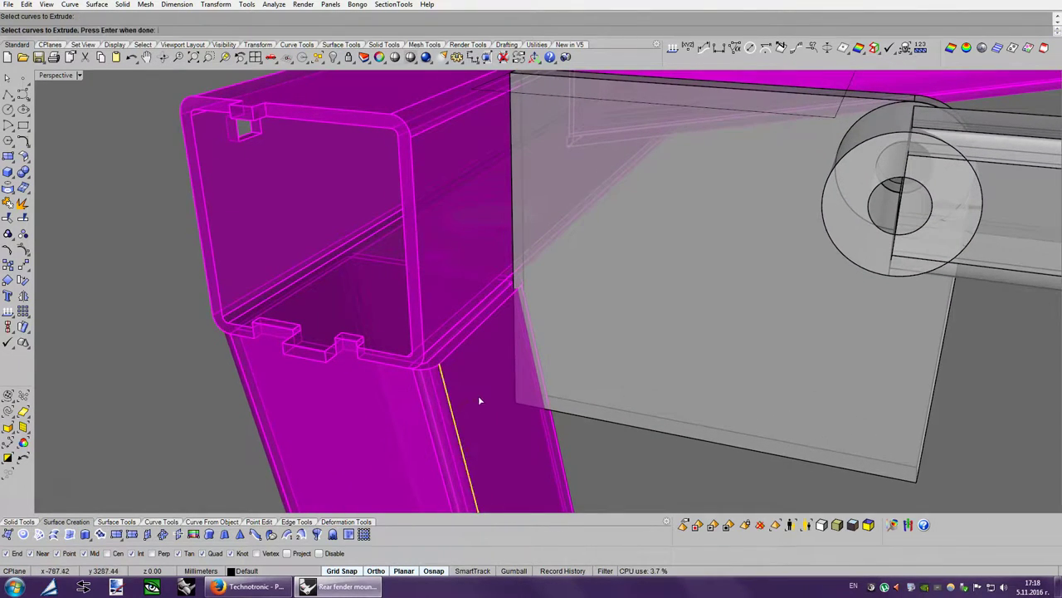
{"action": "key", "text": "Return"}
{"action": "left_click", "coordinate": [176, 30]}
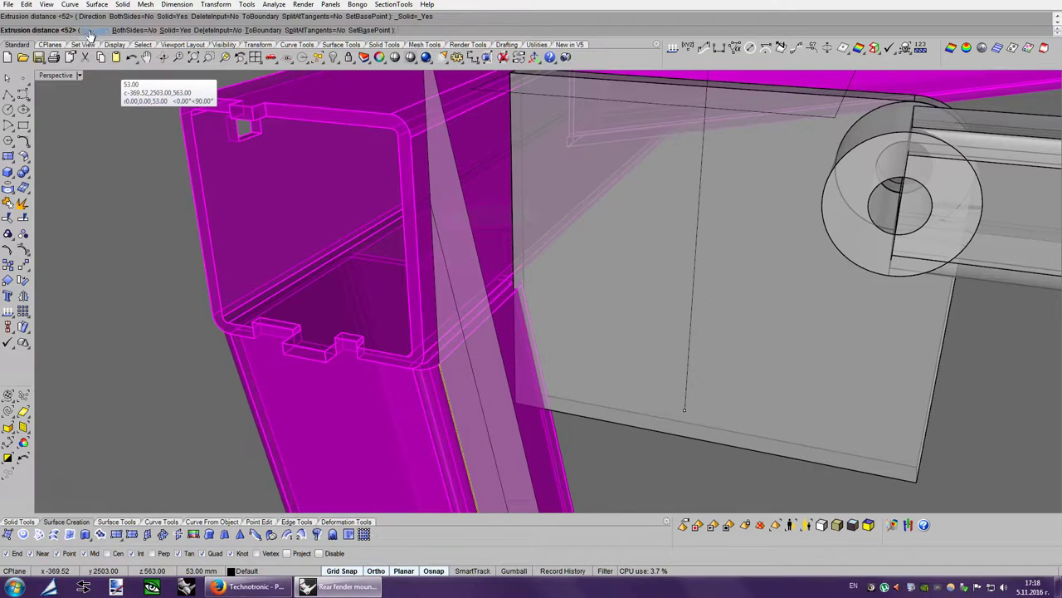
{"action": "left_click", "coordinate": [89, 32]}
{"action": "scroll", "coordinate": [504, 391], "scroll_direction": "down", "scroll_amount": 2}
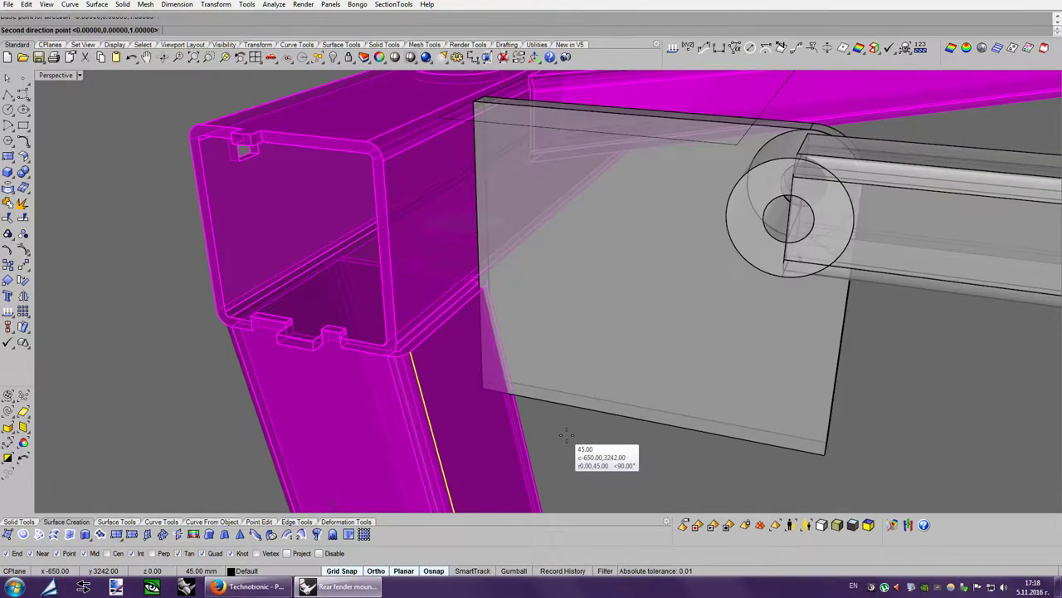
{"action": "scroll", "coordinate": [566, 433], "scroll_direction": "down", "scroll_amount": 3}
{"action": "scroll", "coordinate": [614, 444], "scroll_direction": "down", "scroll_amount": 2}
{"action": "left_click", "coordinate": [708, 449]}
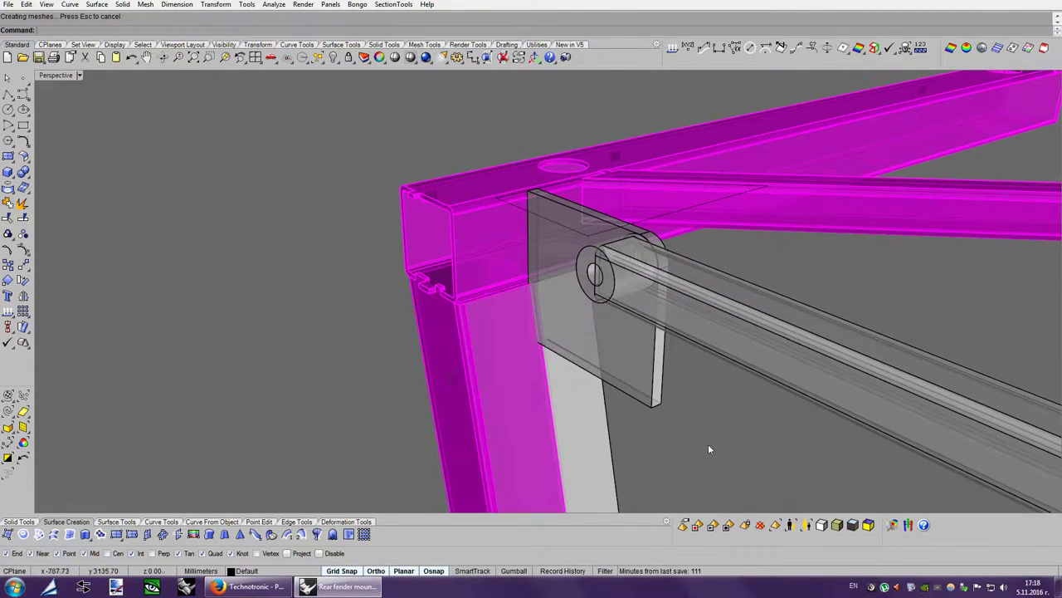
Move the new slanted piece against the tube and check its surface direction.
{"action": "right_click_drag", "start_coordinate": [592, 439], "coordinate": [147, 312]}
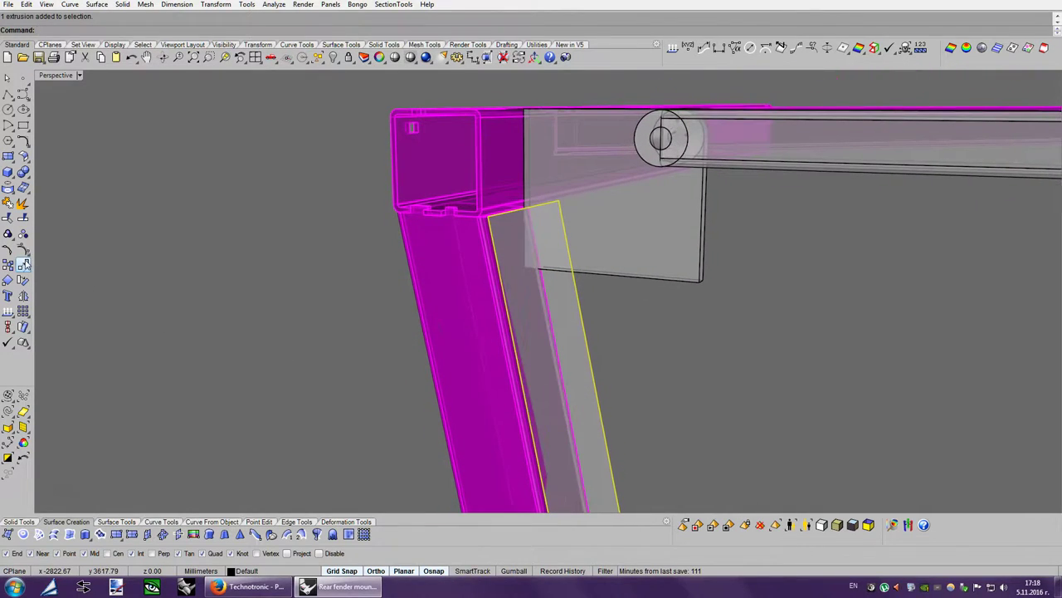
{"action": "left_click", "coordinate": [23, 264]}
{"action": "left_click", "coordinate": [592, 379]}
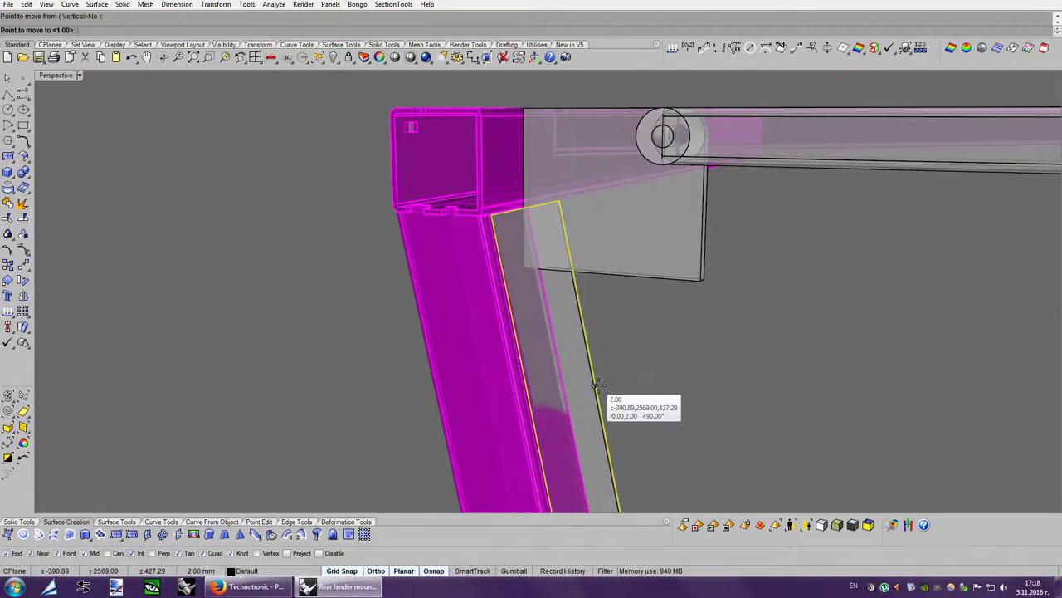
{"action": "left_click", "coordinate": [584, 322]}
{"action": "right_click_drag", "start_coordinate": [584, 322], "coordinate": [885, 240]}
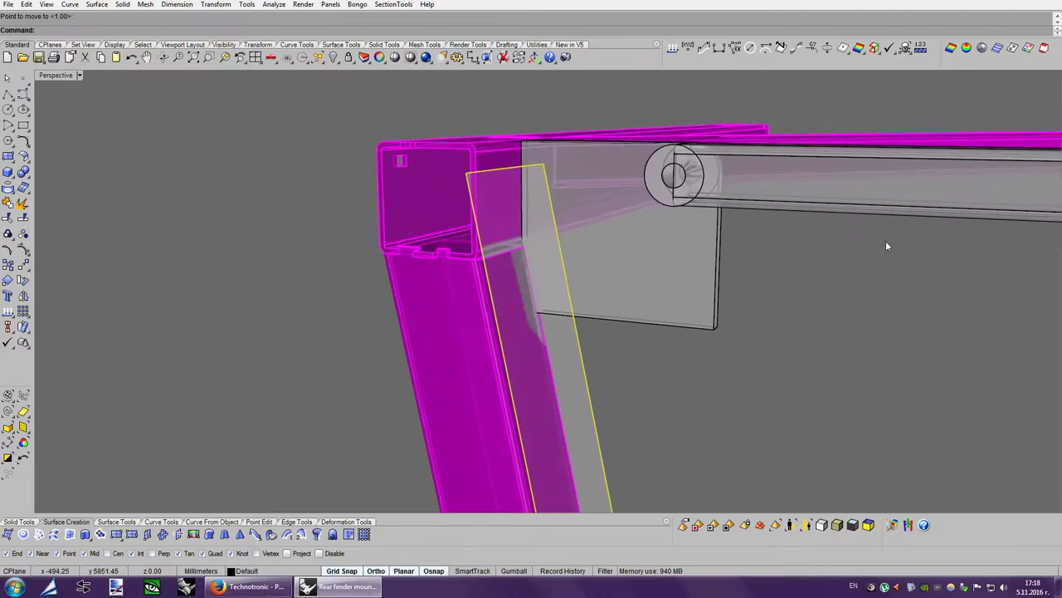
{"action": "left_click", "coordinate": [673, 50]}
{"action": "key", "text": "Return"}
Boolean-difference the slanted piece from the bracket plate, then delete the leftover cutter.
{"action": "left_click", "coordinate": [664, 335]}
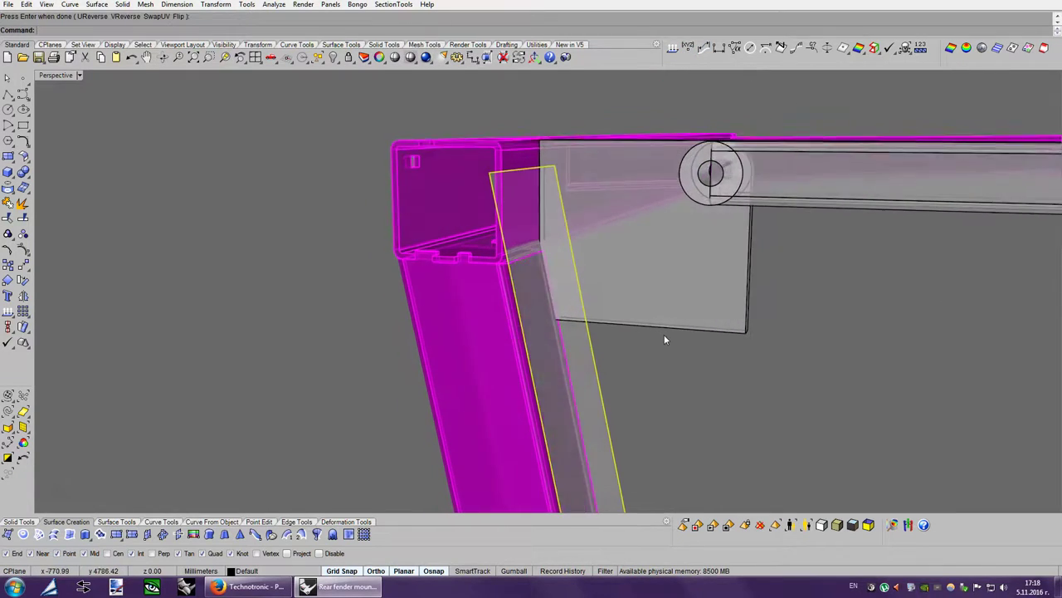
{"action": "right_click_drag", "start_coordinate": [664, 335], "coordinate": [654, 302]}
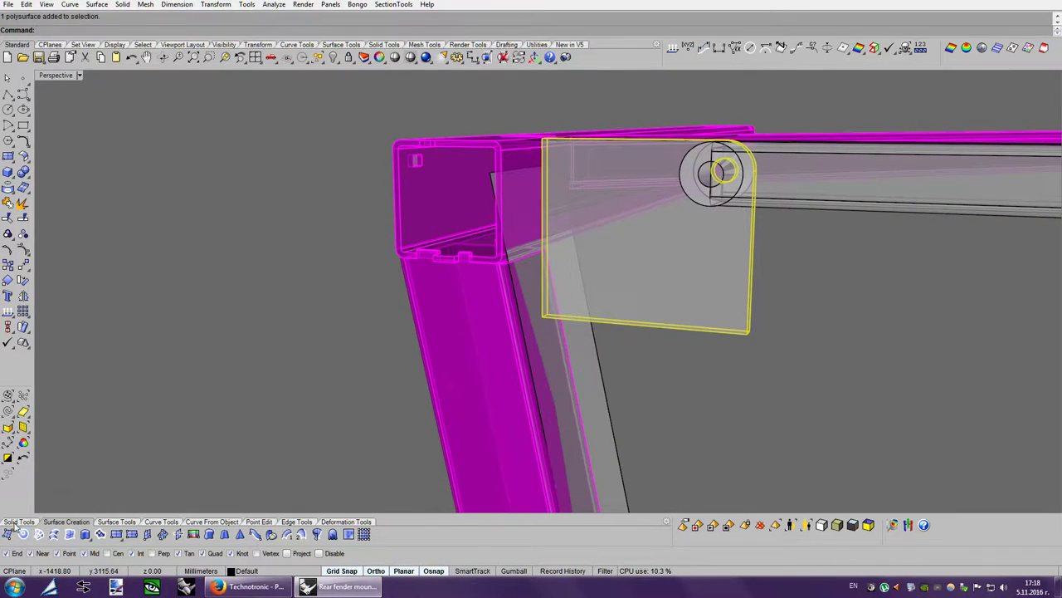
{"action": "key", "text": "Return"}
{"action": "left_click", "coordinate": [606, 388]}
{"action": "key", "text": "Delete"}
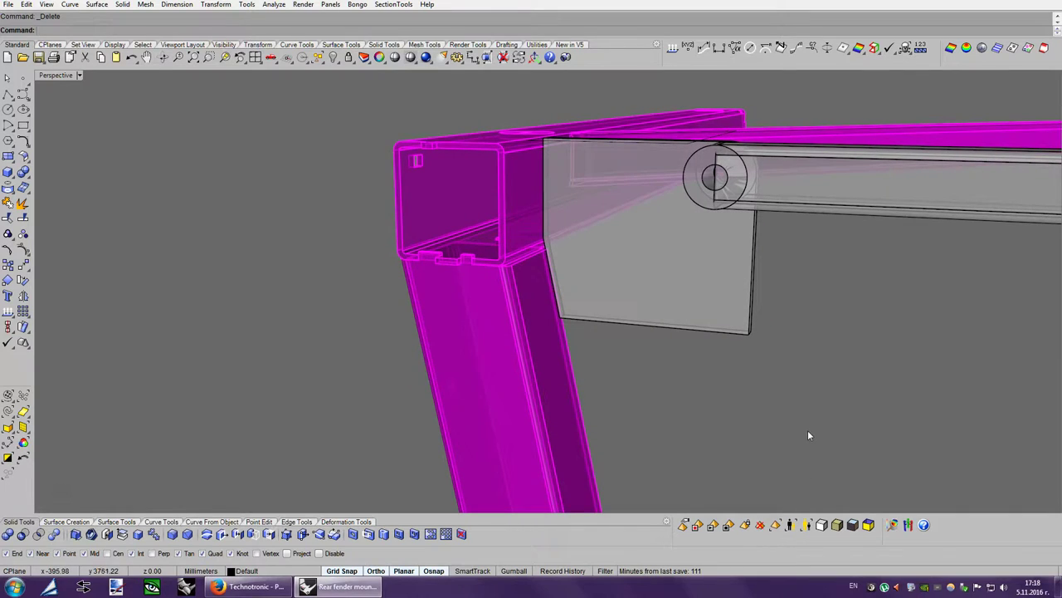
{"action": "type", "text": "shade"}
{"action": "key", "text": "Return"}
{"action": "key", "text": "Down"}
{"action": "key", "text": "Down"}
{"action": "key", "text": "Down"}
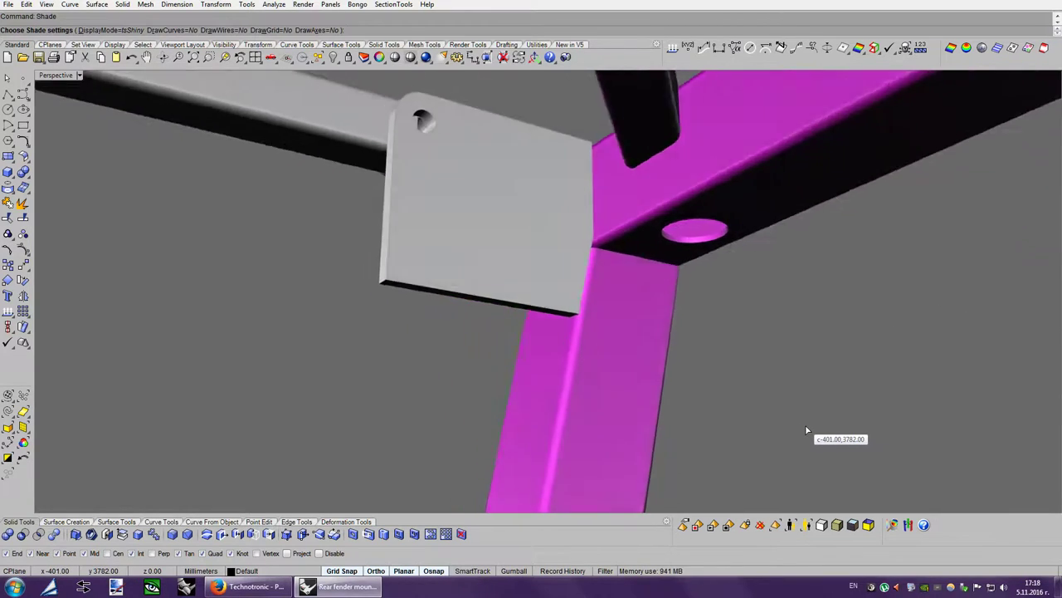
{"action": "key", "text": "Left"}
{"action": "key", "text": "Left"}
{"action": "key", "text": "Left"}
{"action": "key", "text": "Left"}
{"action": "key", "text": "Left"}
{"action": "key", "text": "Return"}
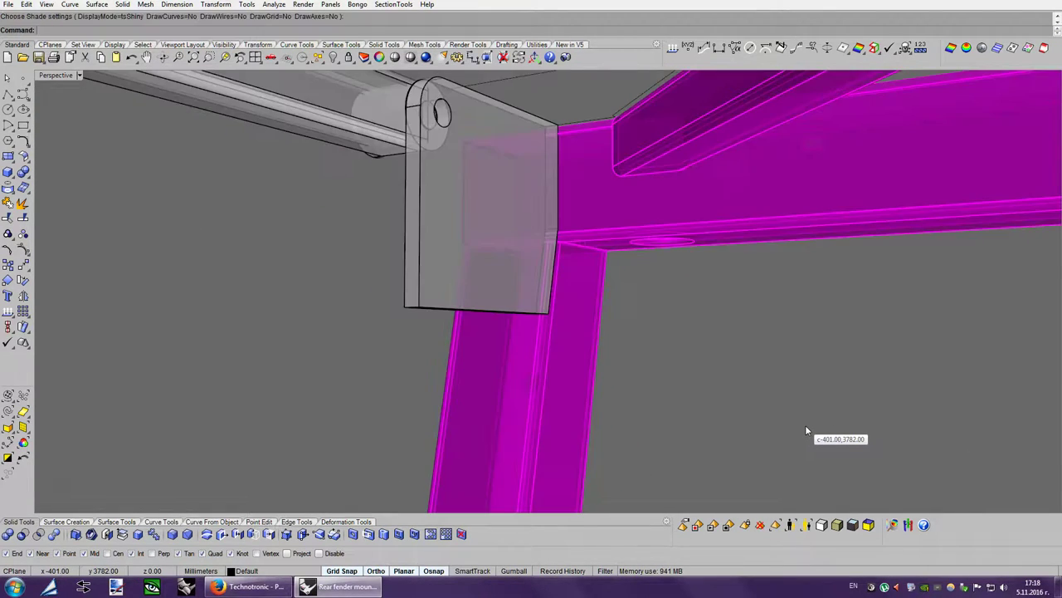
{"action": "key", "text": "Left"}
{"action": "key", "text": "Left"}
{"action": "key", "text": "ctrl+alt+r"}
{"action": "key", "text": "Down"}
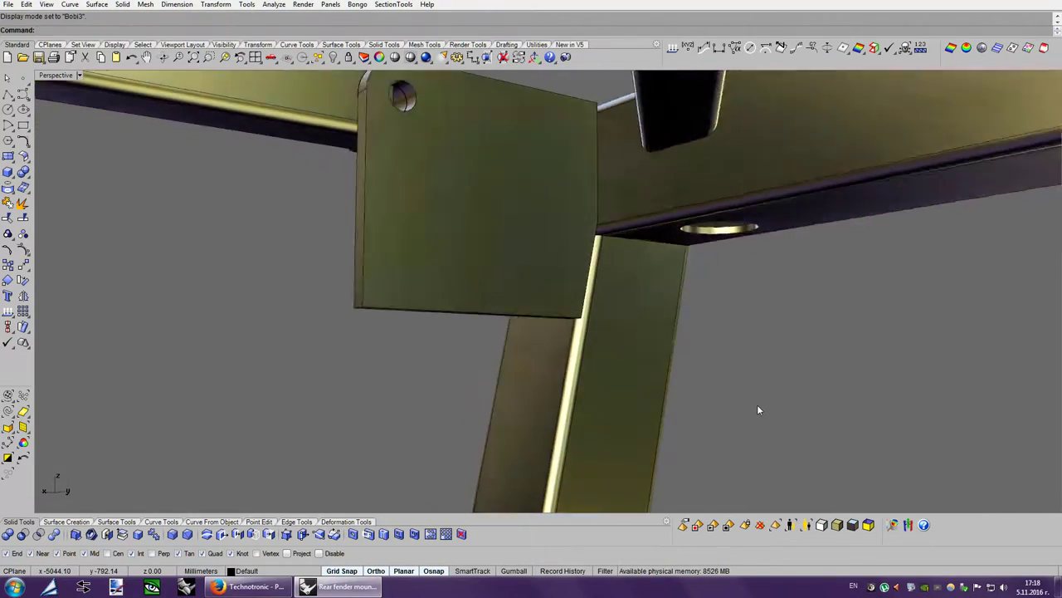
{"action": "key", "text": "Up"}
{"action": "key", "text": "Up"}
{"action": "key", "text": "Up"}
{"action": "key", "text": "Up"}
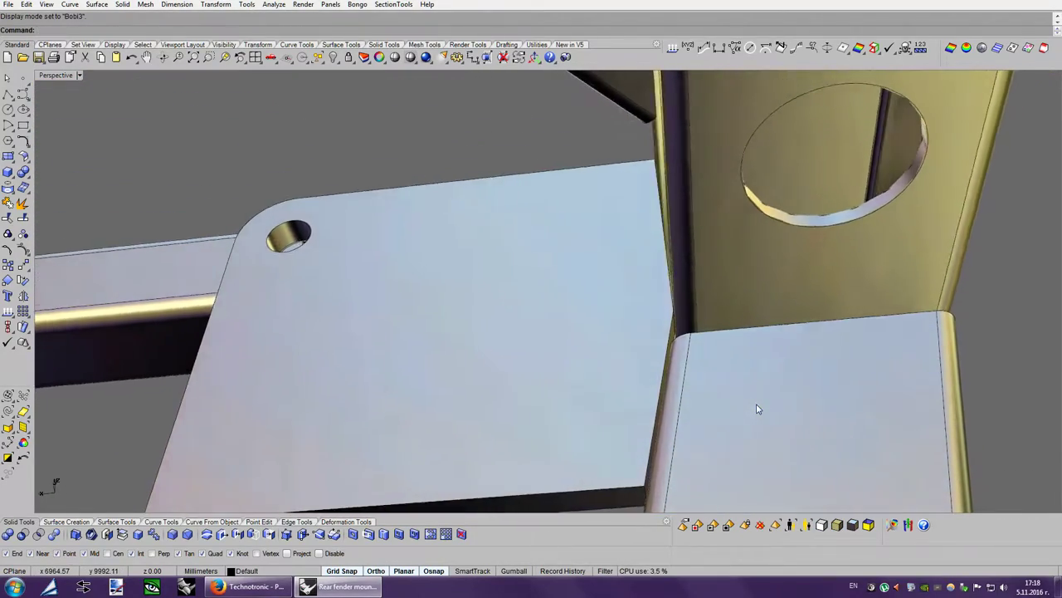
{"action": "key", "text": "Down"}
{"action": "key", "text": "Down"}
{"action": "key", "text": "Down"}
{"action": "key", "text": "Down"}
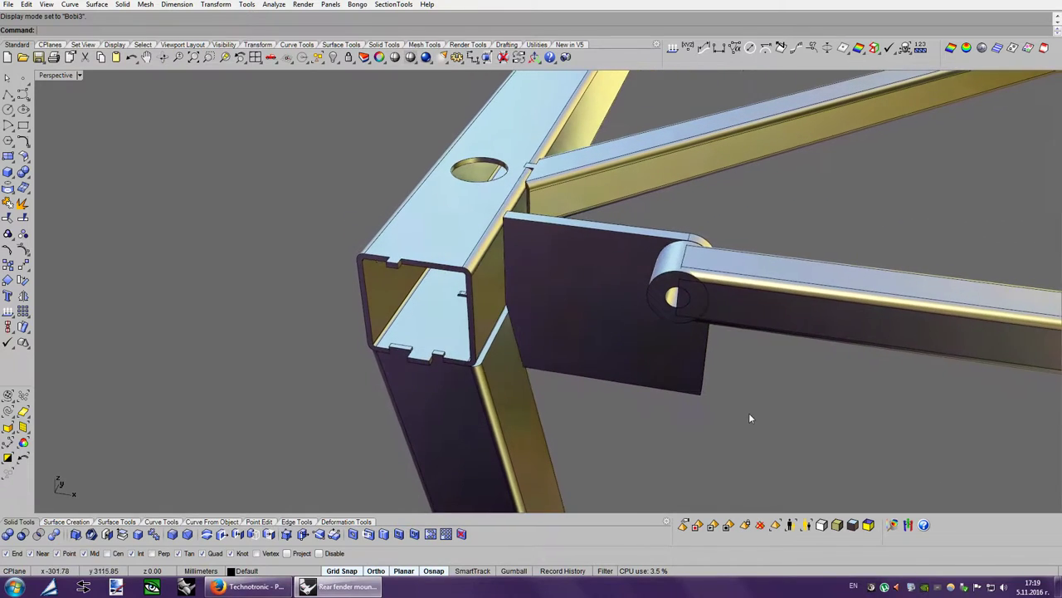
{"action": "key", "text": "ctrl+alt+g"}
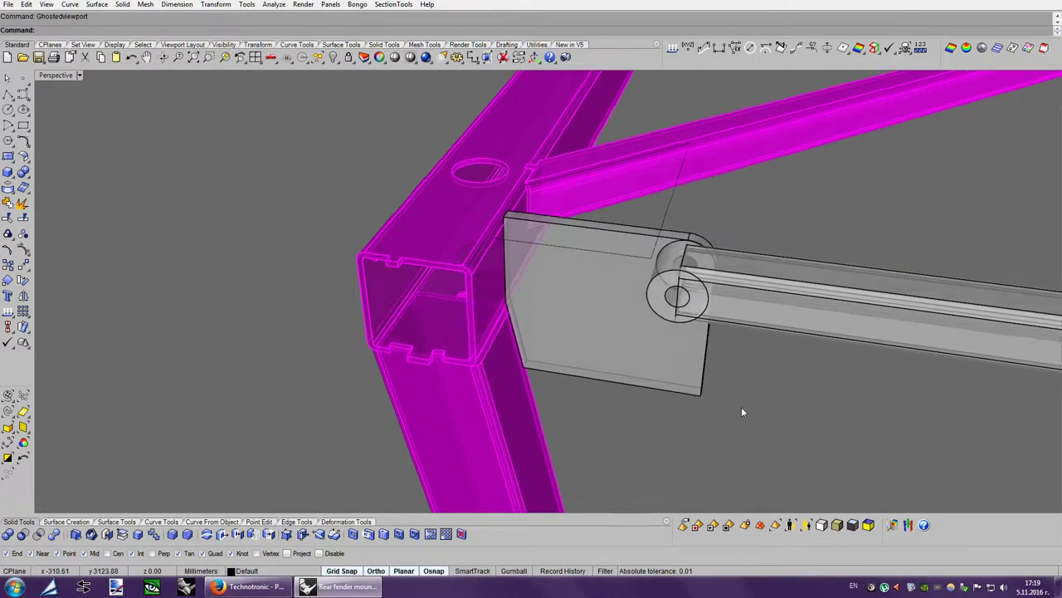
{"action": "key", "text": "Left"}
{"action": "key", "text": "Left"}
{"action": "key", "text": "Left"}
{"action": "key", "text": "Left"}
{"action": "key", "text": "Left"}
{"action": "key", "text": "Left"}
{"action": "key", "text": "Left"}
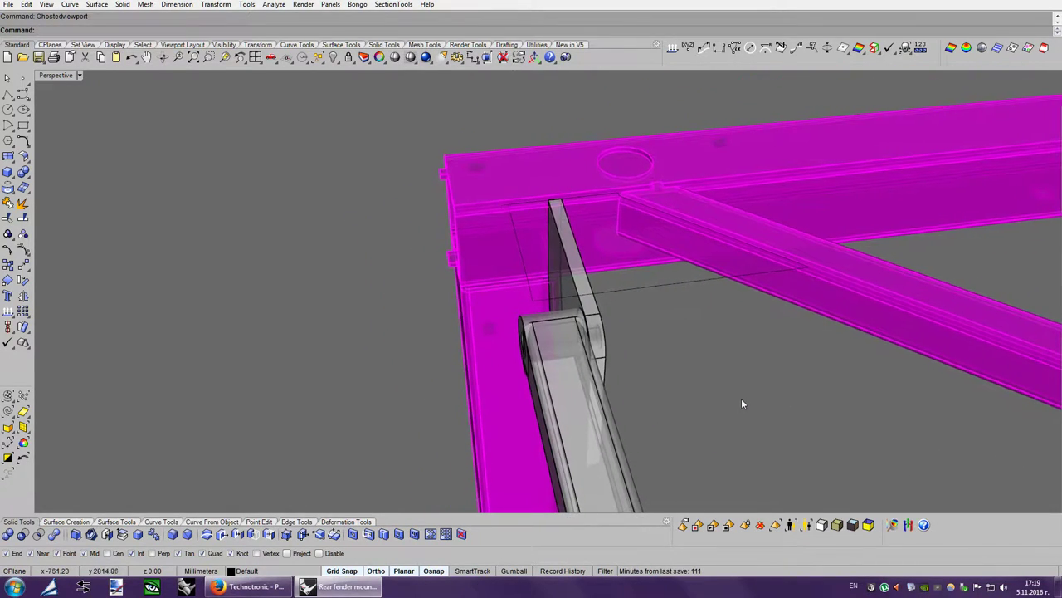
{"action": "key", "text": "Page_Up"}
{"action": "key", "text": "Page_Up"}
{"action": "key", "text": "Page_Up"}
{"action": "key", "text": "Page_Up"}
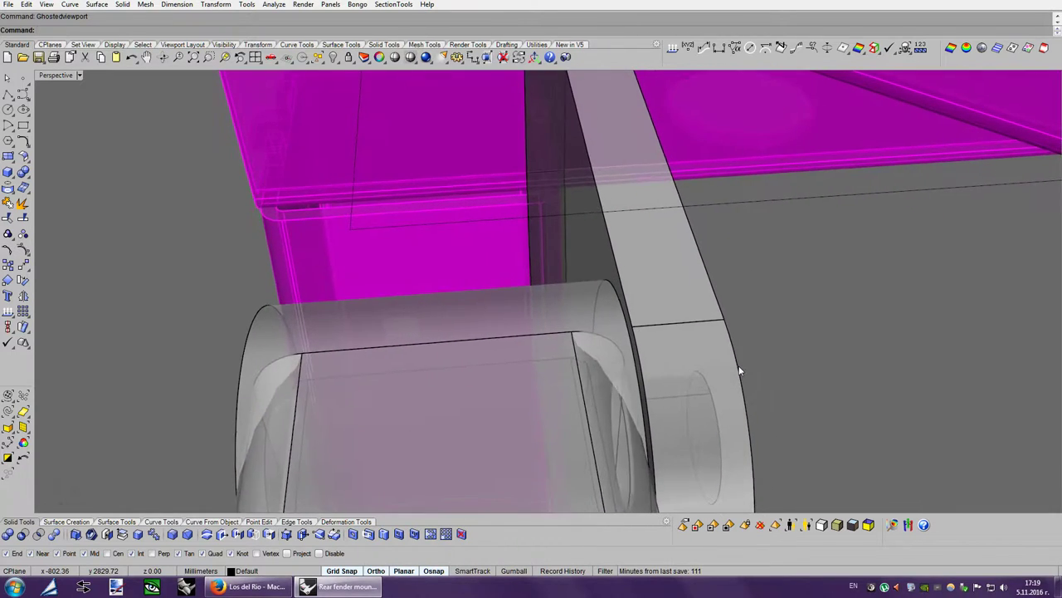
Measure the gap between the plate edge and the chassis tube with Distance.
{"action": "left_click", "coordinate": [718, 48]}
{"action": "scroll", "coordinate": [749, 308], "scroll_direction": "up", "scroll_amount": 5}
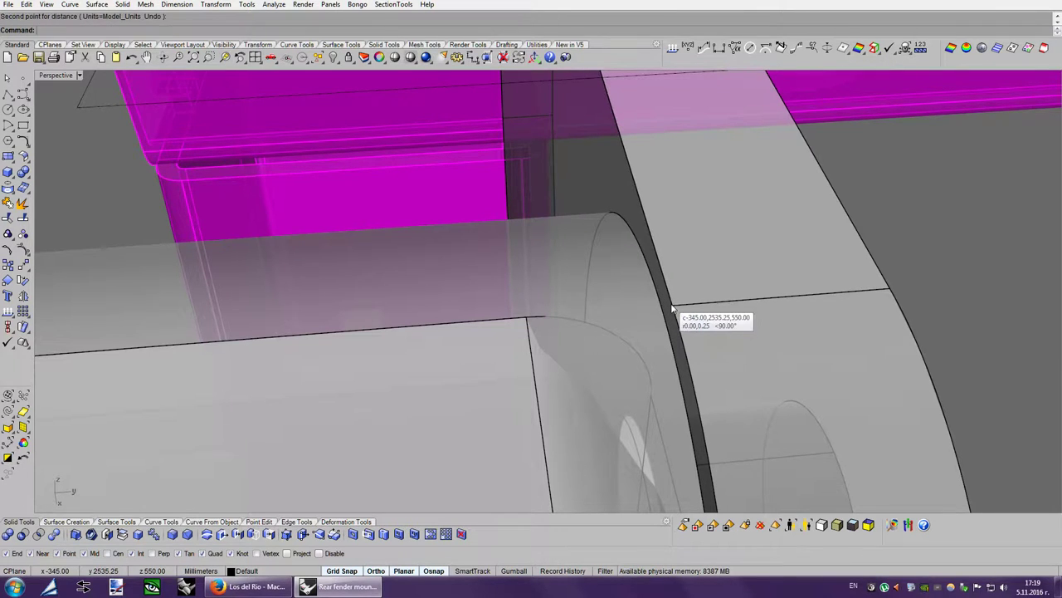
{"action": "scroll", "coordinate": [767, 313], "scroll_direction": "down", "scroll_amount": 3}
{"action": "scroll", "coordinate": [767, 313], "scroll_direction": "down", "scroll_amount": 3}
{"action": "scroll", "coordinate": [766, 314], "scroll_direction": "up", "scroll_amount": 1}
{"action": "scroll", "coordinate": [767, 313], "scroll_direction": "up", "scroll_amount": 2}
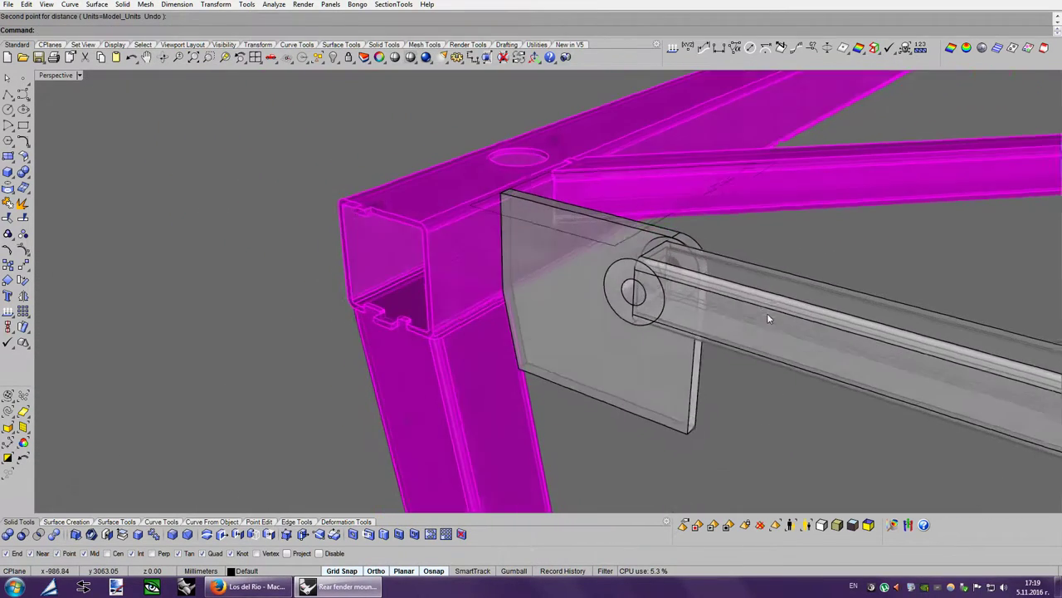
{"action": "scroll", "coordinate": [767, 319], "scroll_direction": "up", "scroll_amount": 1}
{"action": "scroll", "coordinate": [569, 273], "scroll_direction": "up", "scroll_amount": 1}
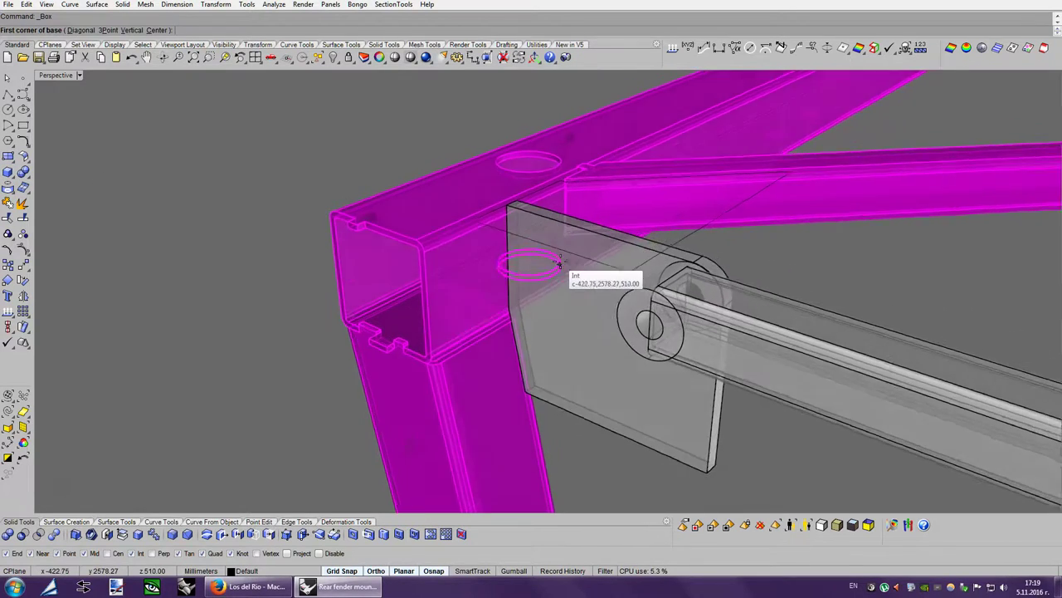
{"action": "scroll", "coordinate": [541, 265], "scroll_direction": "up", "scroll_amount": 2}
{"action": "scroll", "coordinate": [526, 261], "scroll_direction": "up", "scroll_amount": 2}
{"action": "scroll", "coordinate": [498, 253], "scroll_direction": "up", "scroll_amount": 1}
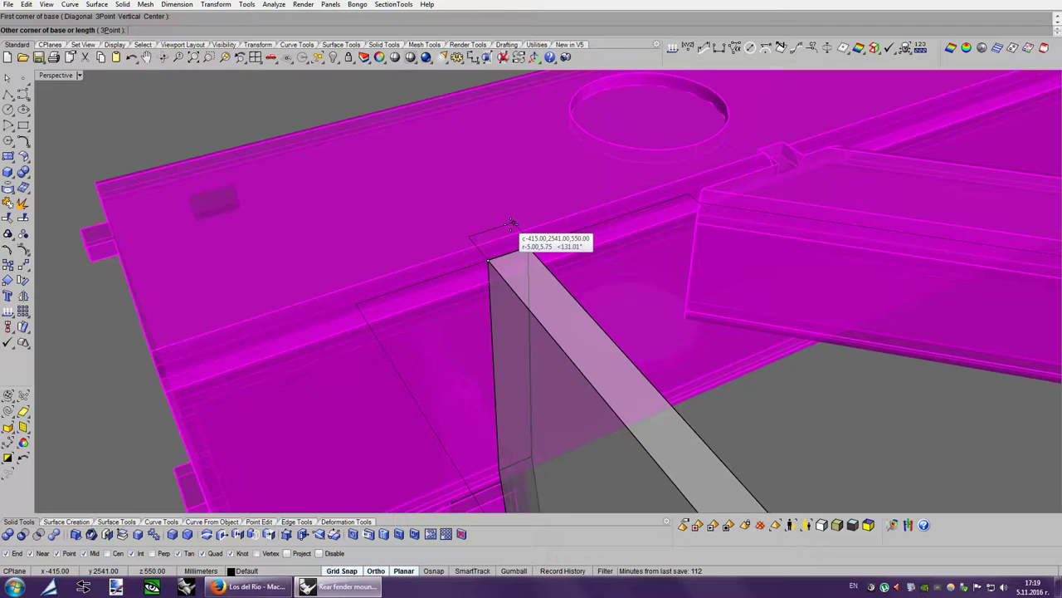
Finish the box at 6 mm height and select it from the overlapping objects.
{"action": "left_click", "coordinate": [502, 262]}
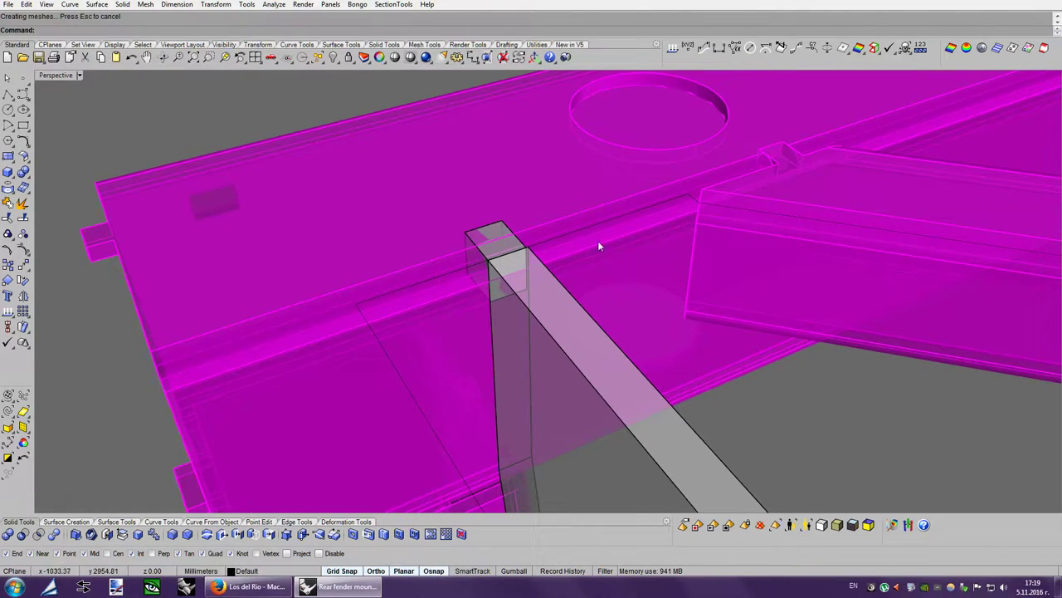
{"action": "scroll", "coordinate": [612, 242], "scroll_direction": "up", "scroll_amount": 2}
{"action": "scroll", "coordinate": [615, 245], "scroll_direction": "up", "scroll_amount": 3}
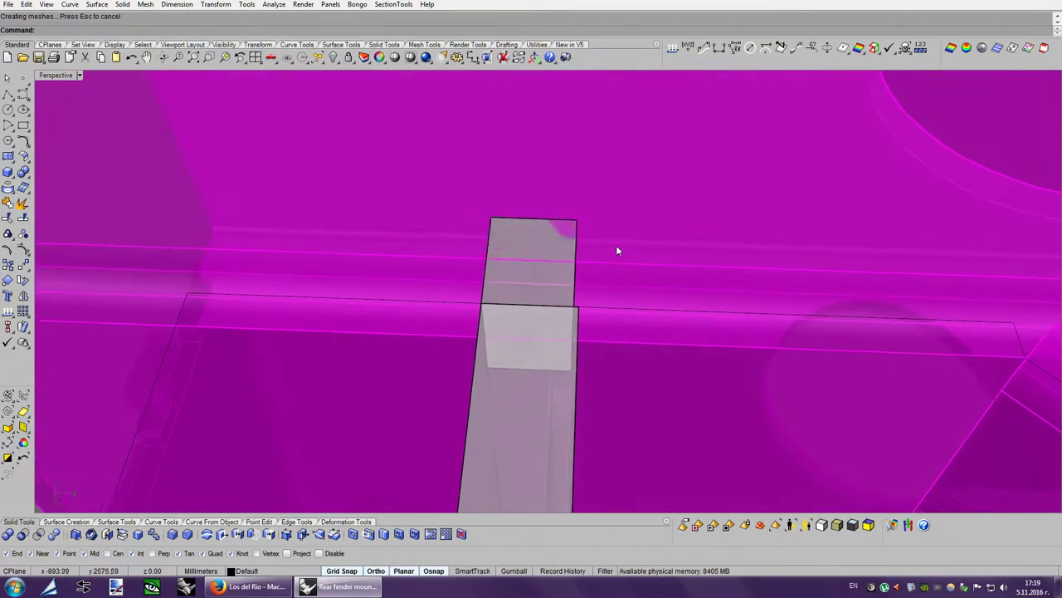
{"action": "left_click", "coordinate": [579, 234]}
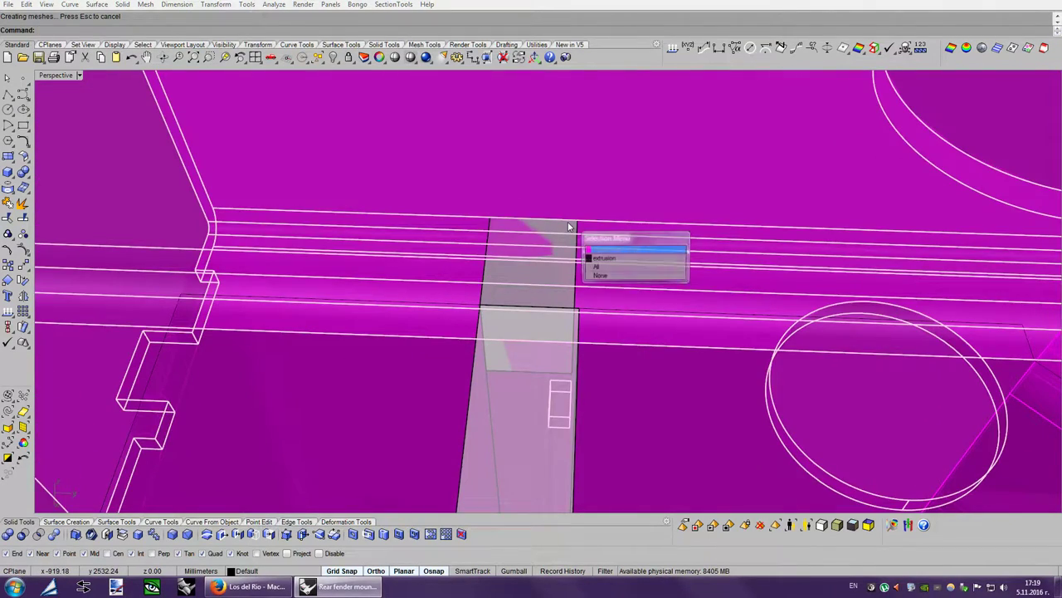
{"action": "left_click", "coordinate": [593, 269]}
{"action": "scroll", "coordinate": [514, 247], "scroll_direction": "down", "scroll_amount": 3}
{"action": "scroll", "coordinate": [552, 292], "scroll_direction": "up", "scroll_amount": 2}
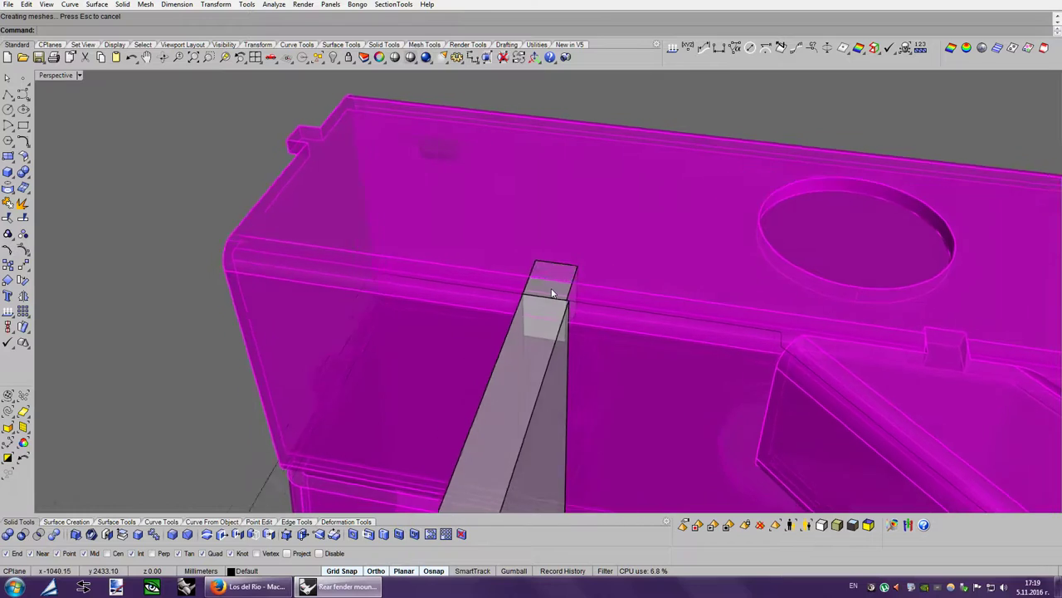
{"action": "scroll", "coordinate": [575, 306], "scroll_direction": "up", "scroll_amount": 2}
Measure the box edge and shift the small box 7 mm down.
{"action": "left_click", "coordinate": [705, 48]}
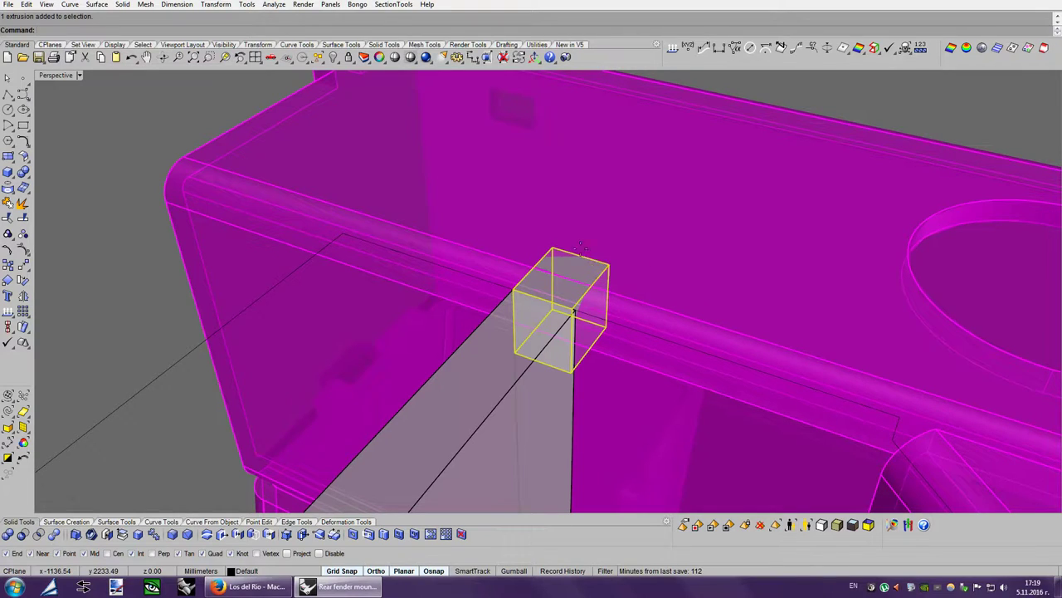
{"action": "left_click", "coordinate": [609, 264]}
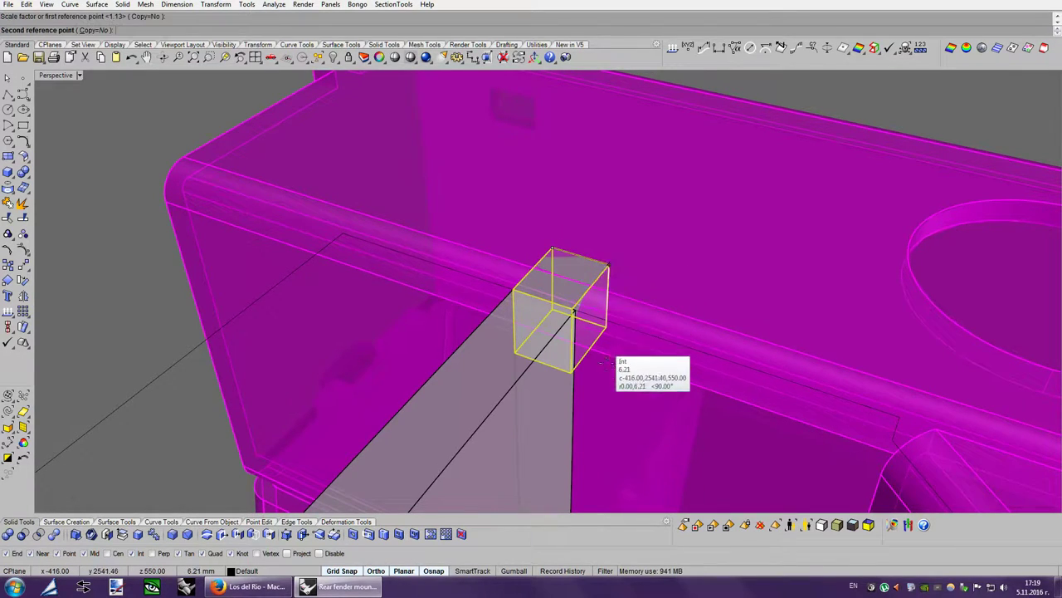
{"action": "scroll", "coordinate": [679, 245], "scroll_direction": "down", "scroll_amount": 3}
{"action": "scroll", "coordinate": [679, 245], "scroll_direction": "down", "scroll_amount": 3}
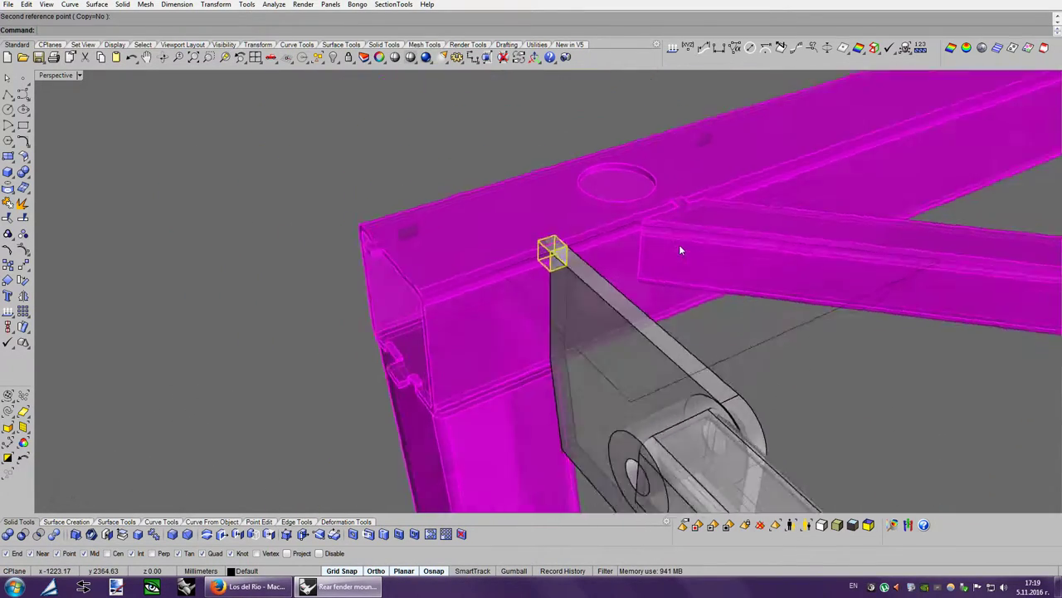
{"action": "scroll", "coordinate": [687, 249], "scroll_direction": "up", "scroll_amount": 1}
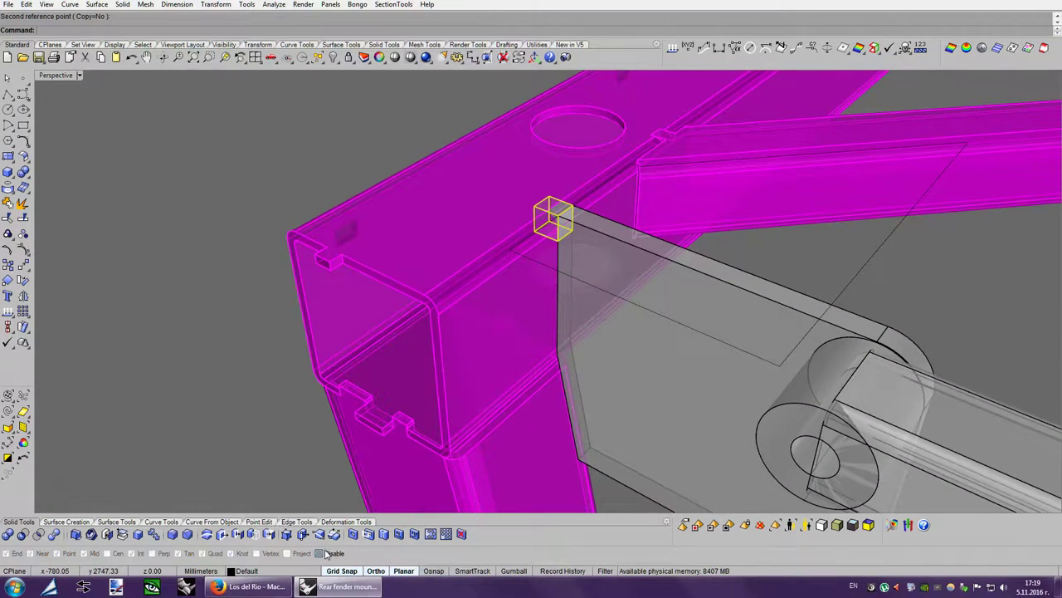
{"action": "right_click_drag", "start_coordinate": [651, 325], "coordinate": [531, 169]}
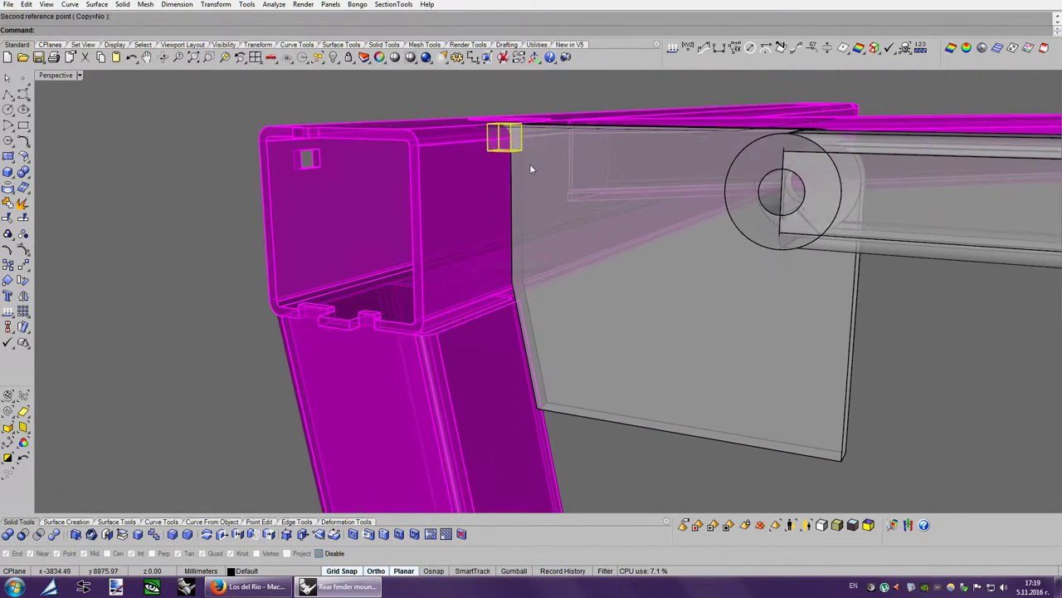
{"action": "left_click_drag", "start_coordinate": [516, 150], "coordinate": [525, 186]}
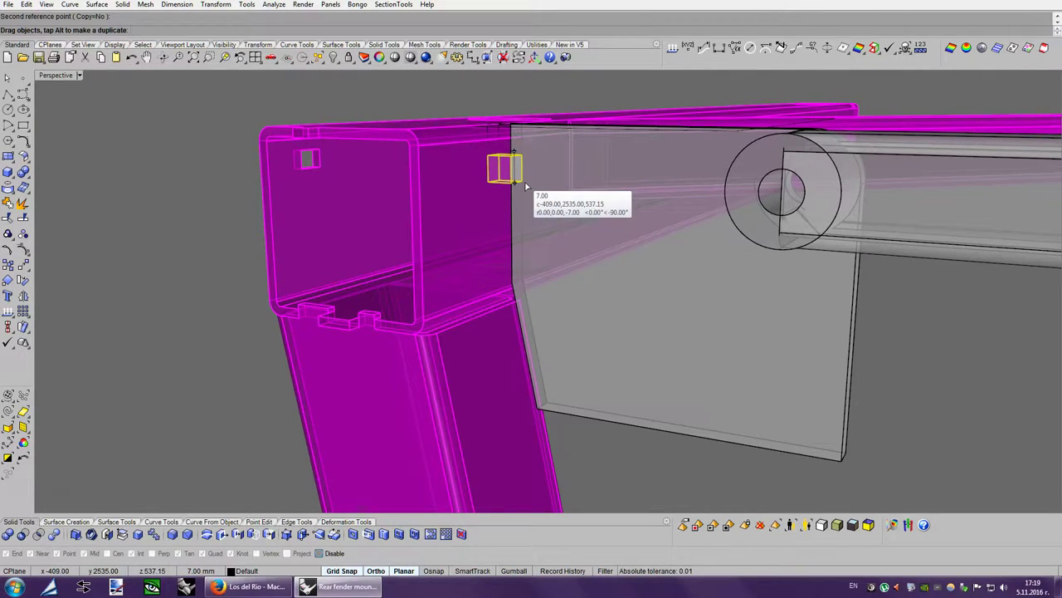
With object snap back on, Scale1D the box from its corner to fit the plate's top corner.
{"action": "right_click_drag", "start_coordinate": [632, 239], "coordinate": [565, 254]}
{"action": "middle_click", "coordinate": [500, 258]}
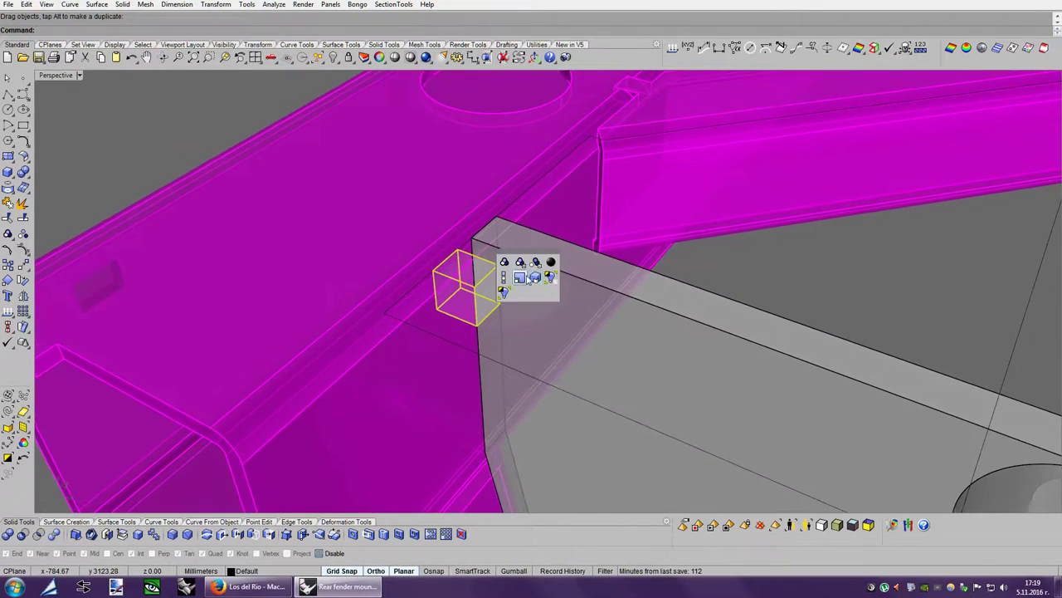
{"action": "left_click", "coordinate": [503, 281]}
{"action": "scroll", "coordinate": [527, 316], "scroll_direction": "up", "scroll_amount": 2}
{"action": "scroll", "coordinate": [465, 320], "scroll_direction": "up", "scroll_amount": 2}
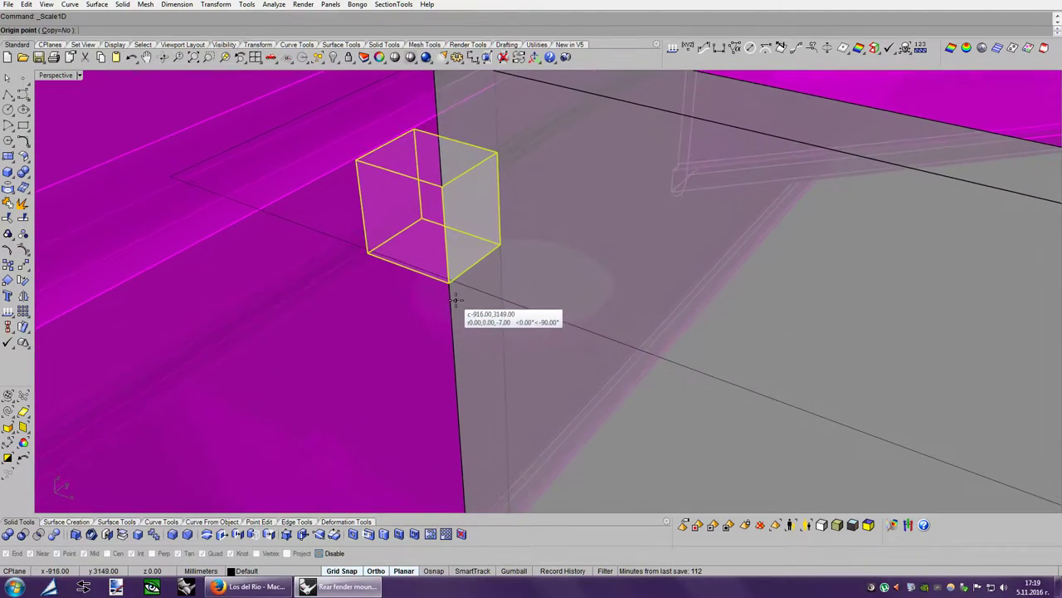
{"action": "scroll", "coordinate": [451, 308], "scroll_direction": "up", "scroll_amount": 2}
{"action": "left_click", "coordinate": [331, 554]}
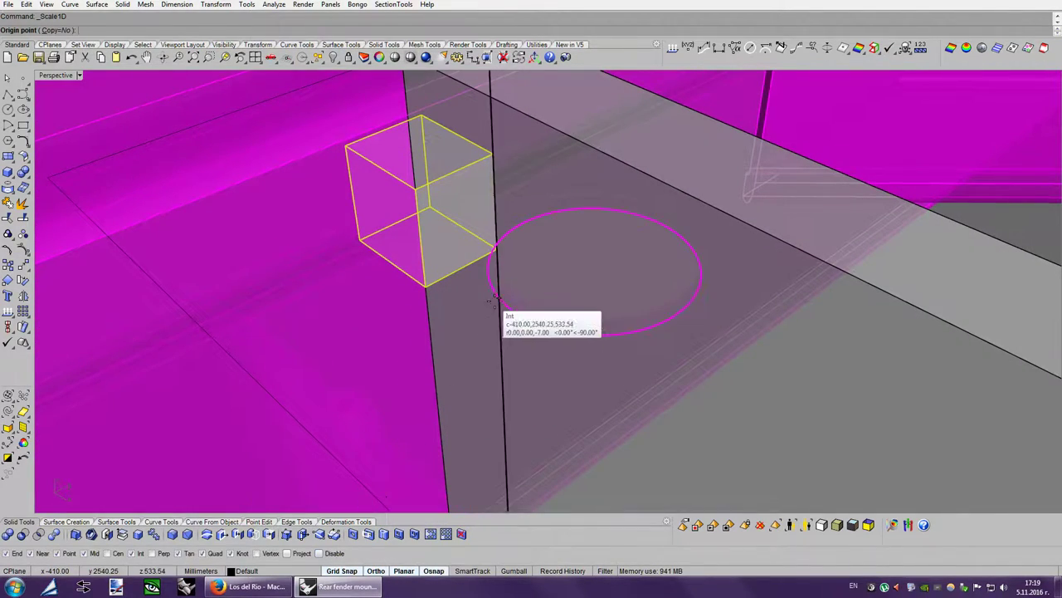
{"action": "left_click", "coordinate": [426, 207]}
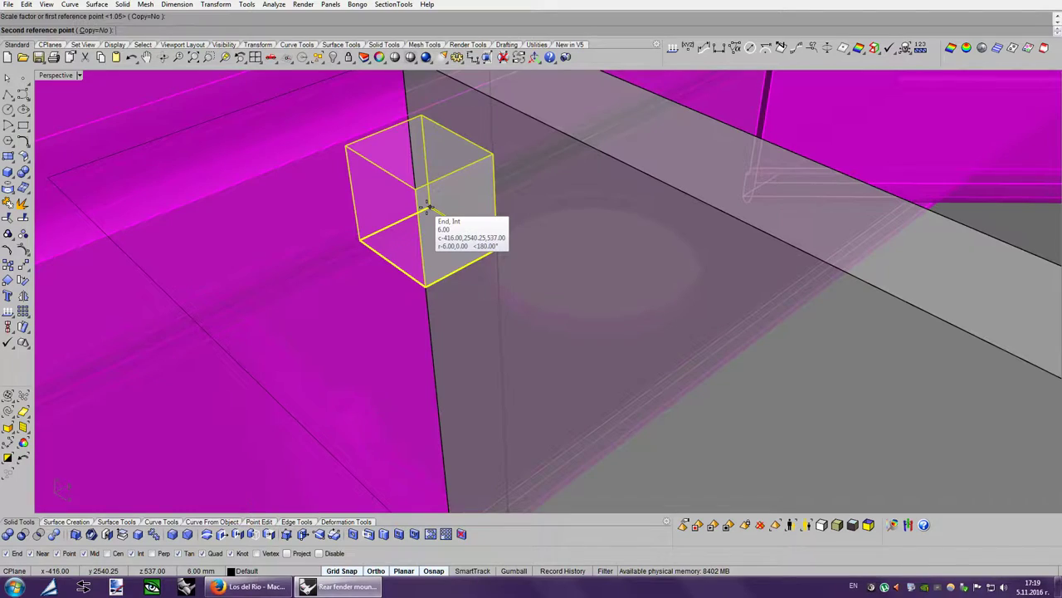
{"action": "type", "text": "4"}
{"action": "key", "text": "Return"}
{"action": "scroll", "coordinate": [426, 206], "scroll_direction": "down", "scroll_amount": 5}
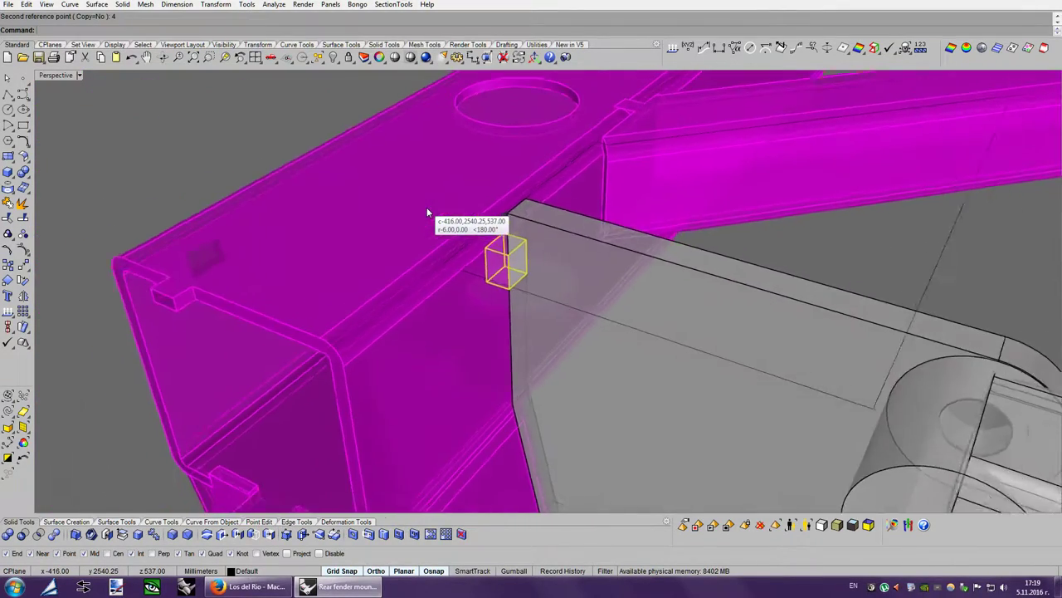
{"action": "right_click_drag", "start_coordinate": [708, 376], "coordinate": [196, 136]}
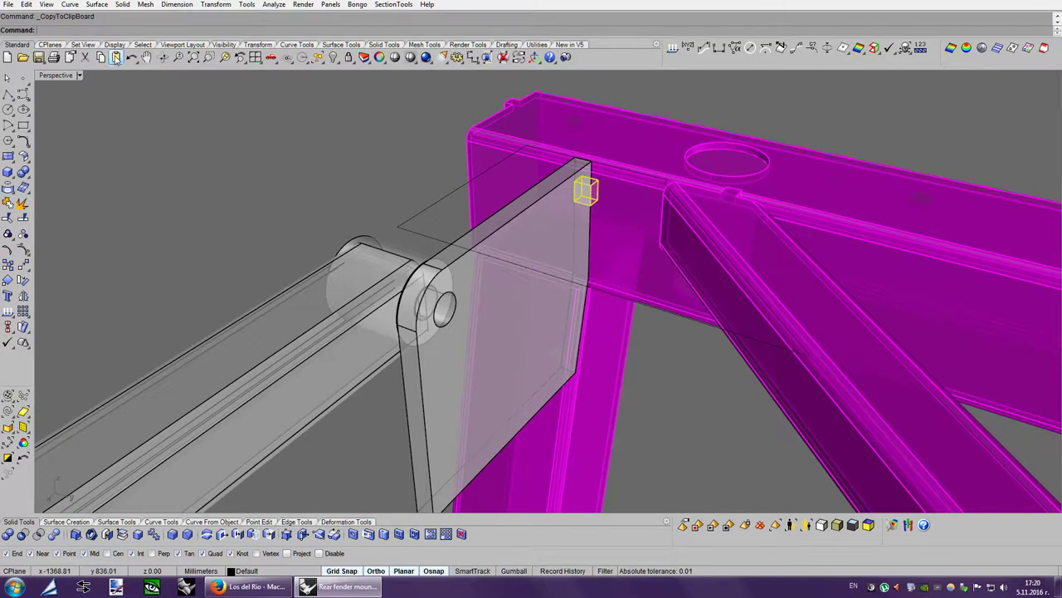
Paste a duplicate tab box and orient it by reference points onto the plate's lower edge.
{"action": "key", "text": "ctrl+v"}
{"action": "right_click_drag", "start_coordinate": [593, 238], "coordinate": [83, 261]}
{"action": "left_click", "coordinate": [8, 280]}
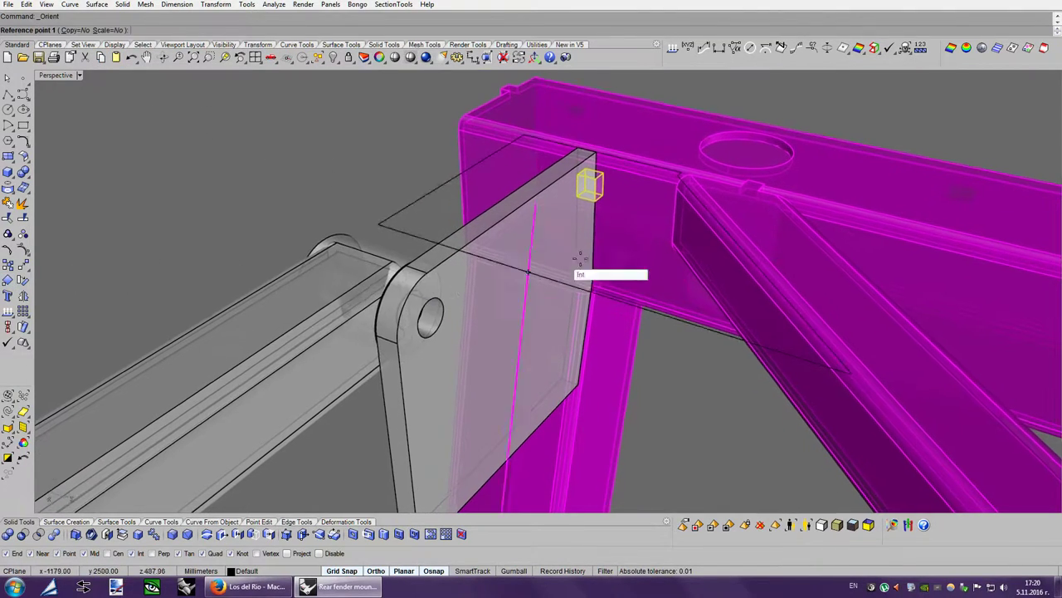
{"action": "scroll", "coordinate": [491, 256], "scroll_direction": "up", "scroll_amount": 3}
{"action": "scroll", "coordinate": [668, 233], "scroll_direction": "up", "scroll_amount": 3}
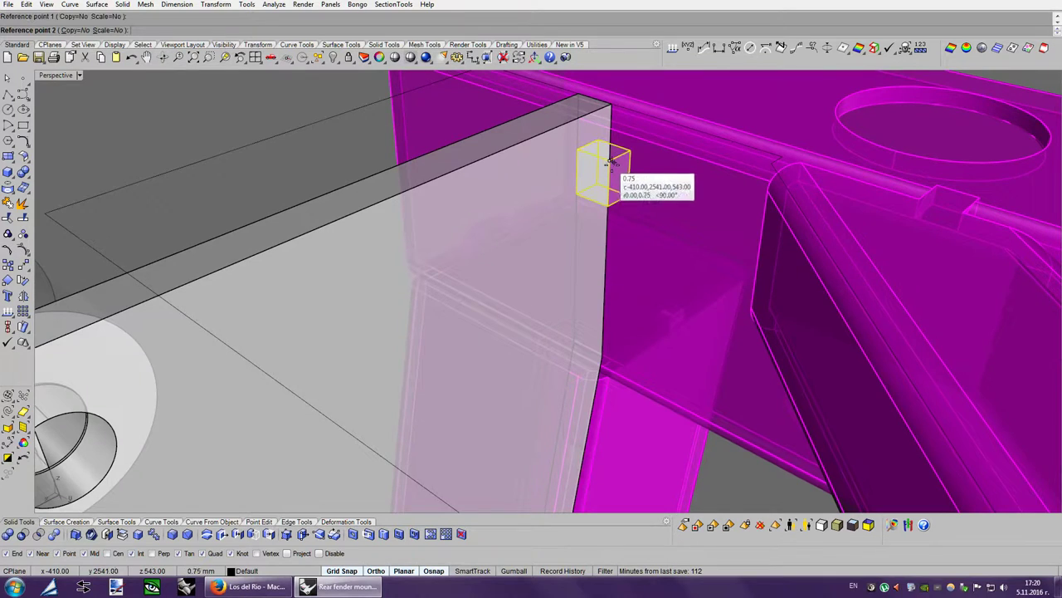
{"action": "scroll", "coordinate": [674, 220], "scroll_direction": "up", "scroll_amount": 3}
{"action": "scroll", "coordinate": [566, 264], "scroll_direction": "up", "scroll_amount": 3}
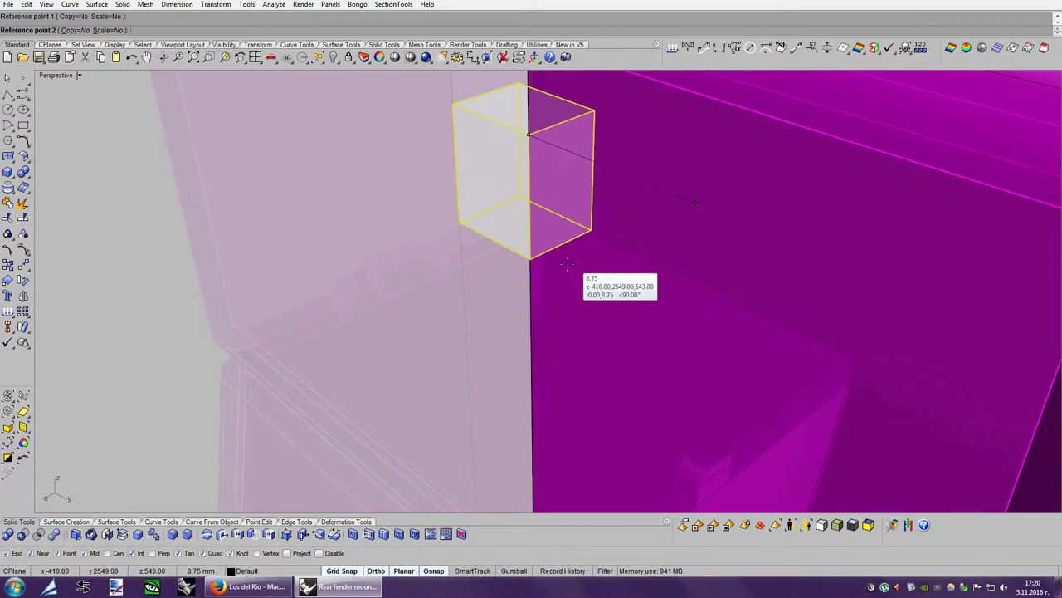
{"action": "left_click", "coordinate": [524, 259]}
{"action": "scroll", "coordinate": [664, 258], "scroll_direction": "down", "scroll_amount": 1}
{"action": "scroll", "coordinate": [664, 258], "scroll_direction": "up", "scroll_amount": 3}
{"action": "scroll", "coordinate": [664, 258], "scroll_direction": "up", "scroll_amount": 2}
{"action": "scroll", "coordinate": [664, 258], "scroll_direction": "up", "scroll_amount": 2}
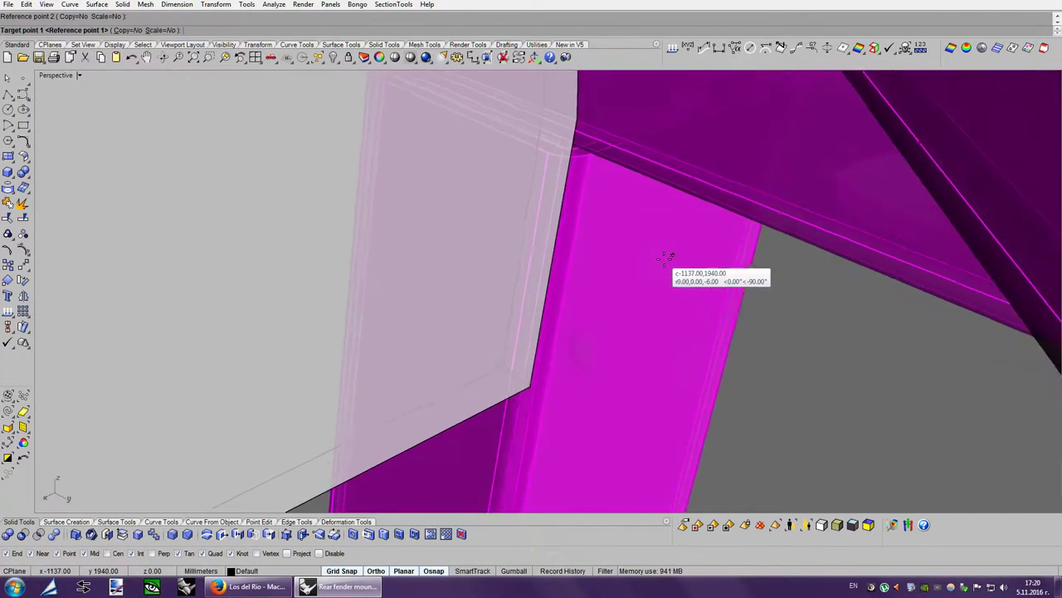
{"action": "scroll", "coordinate": [639, 263], "scroll_direction": "up", "scroll_amount": 2}
{"action": "scroll", "coordinate": [585, 256], "scroll_direction": "up", "scroll_amount": 2}
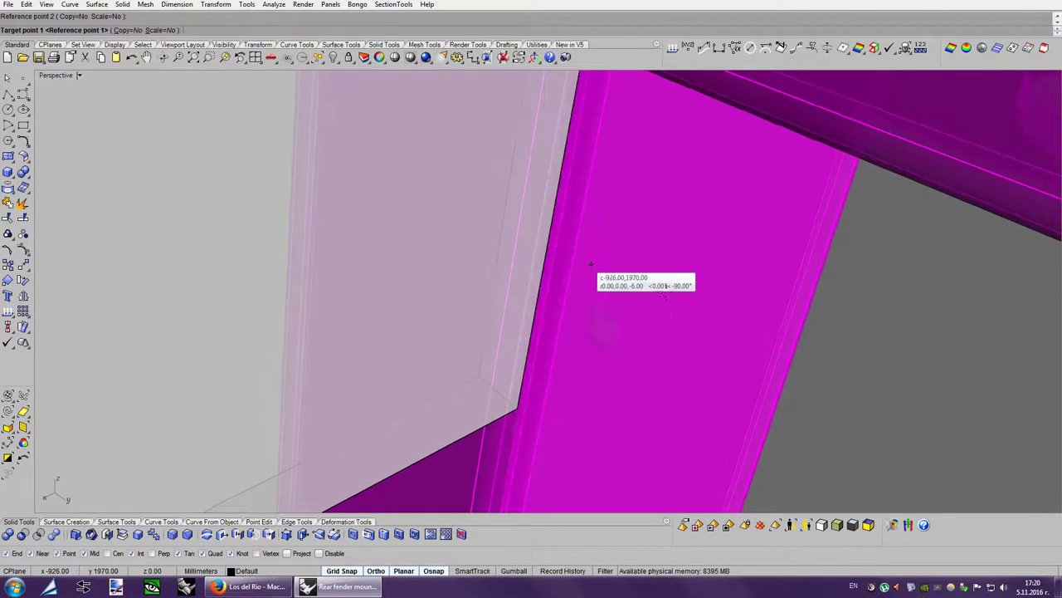
{"action": "scroll", "coordinate": [631, 291], "scroll_direction": "up", "scroll_amount": 2}
{"action": "scroll", "coordinate": [685, 320], "scroll_direction": "up", "scroll_amount": 2}
{"action": "scroll", "coordinate": [581, 290], "scroll_direction": "up", "scroll_amount": 1}
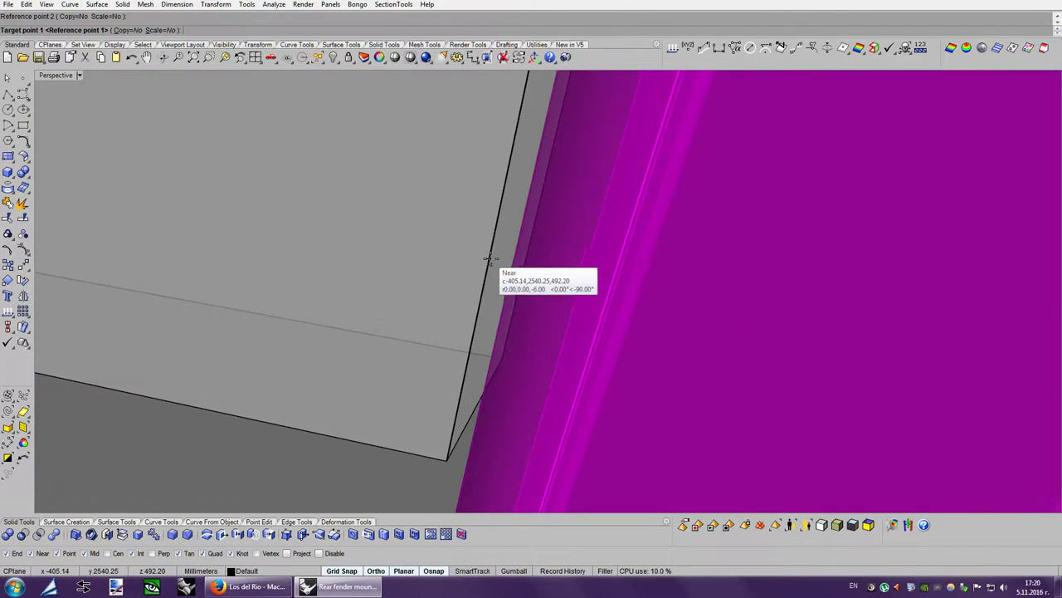
{"action": "left_click", "coordinate": [489, 259]}
{"action": "left_click", "coordinate": [479, 308]}
{"action": "scroll", "coordinate": [754, 308], "scroll_direction": "down", "scroll_amount": 3}
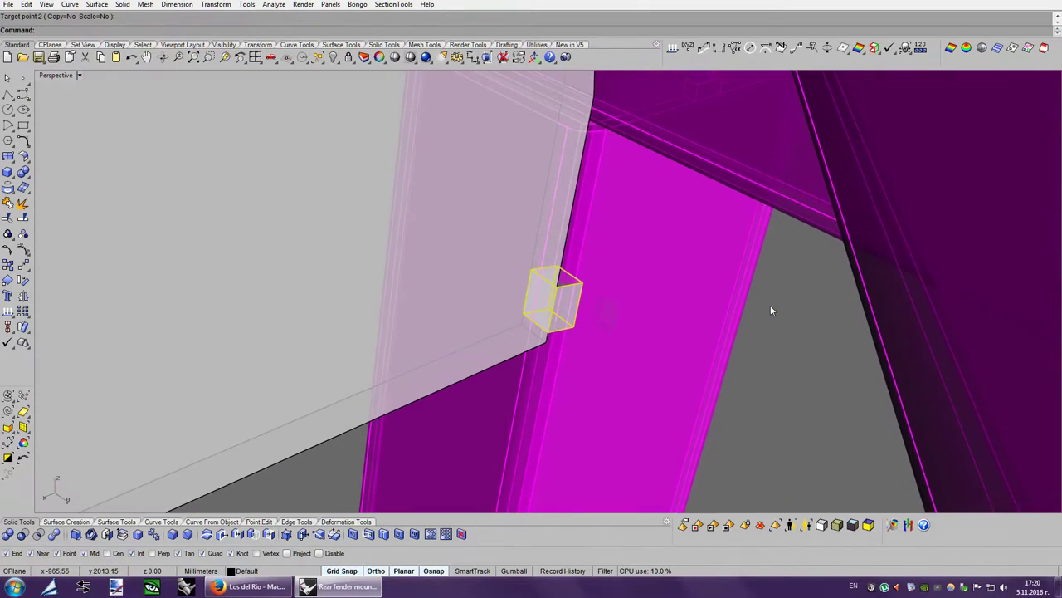
Move the copied box onto the plate edge and inspect it from around the leg.
{"action": "left_click", "coordinate": [24, 266]}
{"action": "scroll", "coordinate": [548, 340], "scroll_direction": "up", "scroll_amount": 2}
{"action": "scroll", "coordinate": [544, 348], "scroll_direction": "up", "scroll_amount": 2}
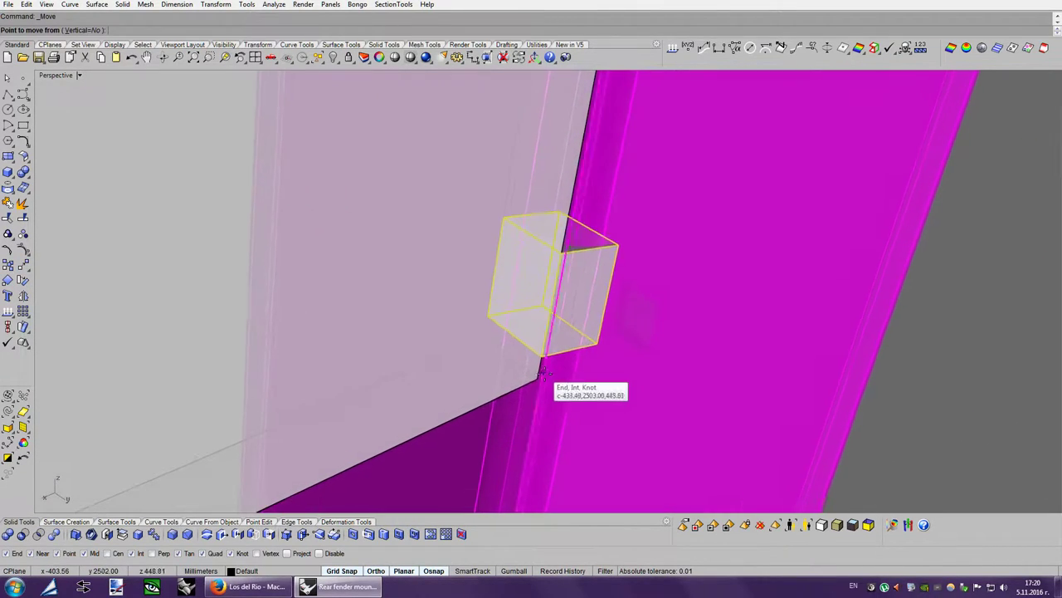
{"action": "left_click", "coordinate": [535, 365]}
{"action": "left_click", "coordinate": [535, 369]}
{"action": "scroll", "coordinate": [752, 324], "scroll_direction": "down", "scroll_amount": 2}
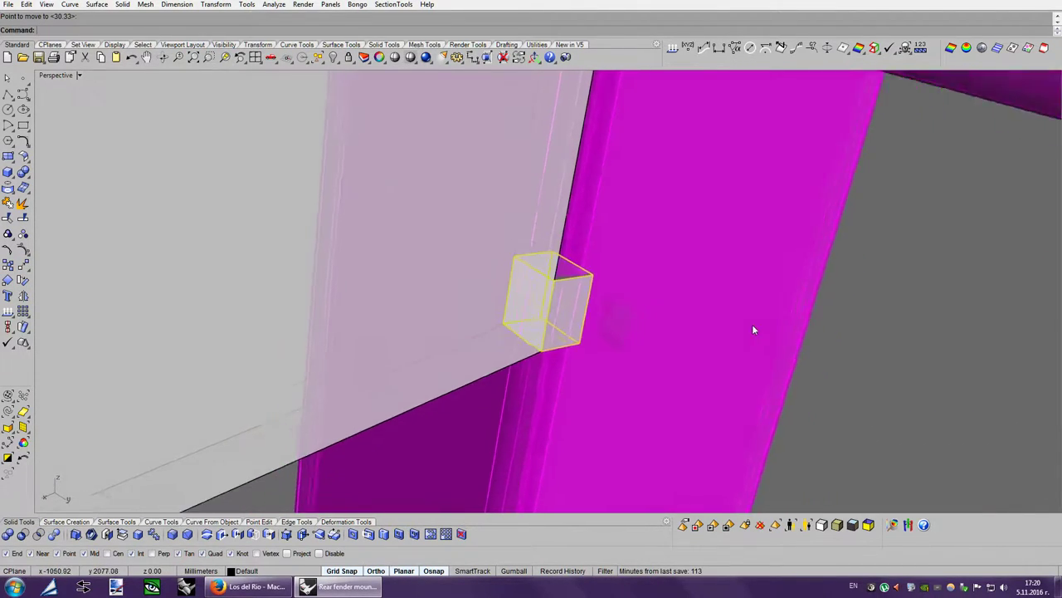
{"action": "scroll", "coordinate": [759, 327], "scroll_direction": "down", "scroll_amount": 3}
{"action": "key", "text": "Left"}
{"action": "key", "text": "Left"}
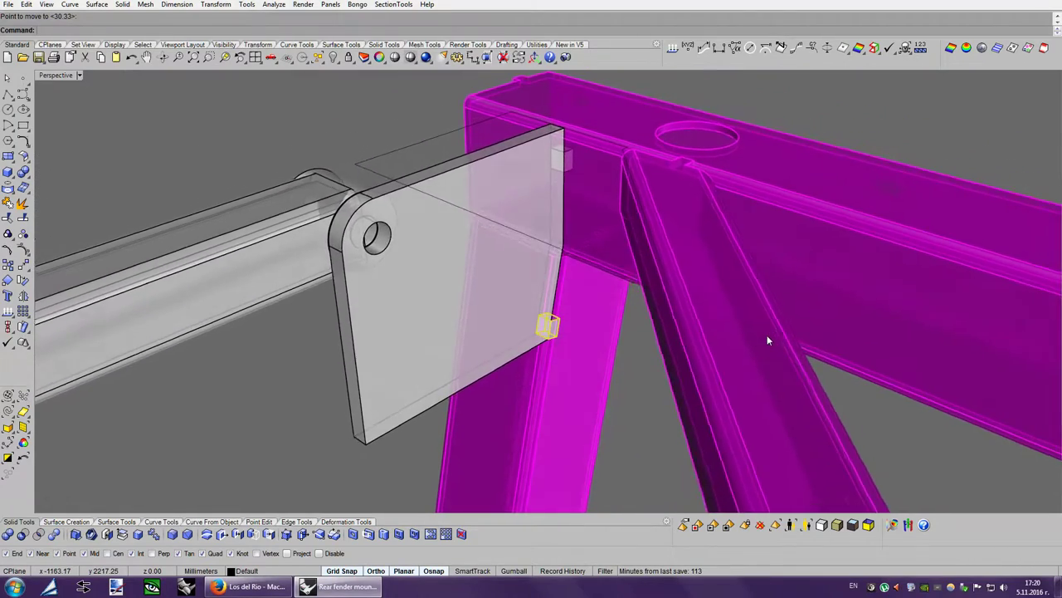
{"action": "key", "text": "Left"}
{"action": "key", "text": "Left"}
{"action": "key", "text": "Up"}
{"action": "key", "text": "Up"}
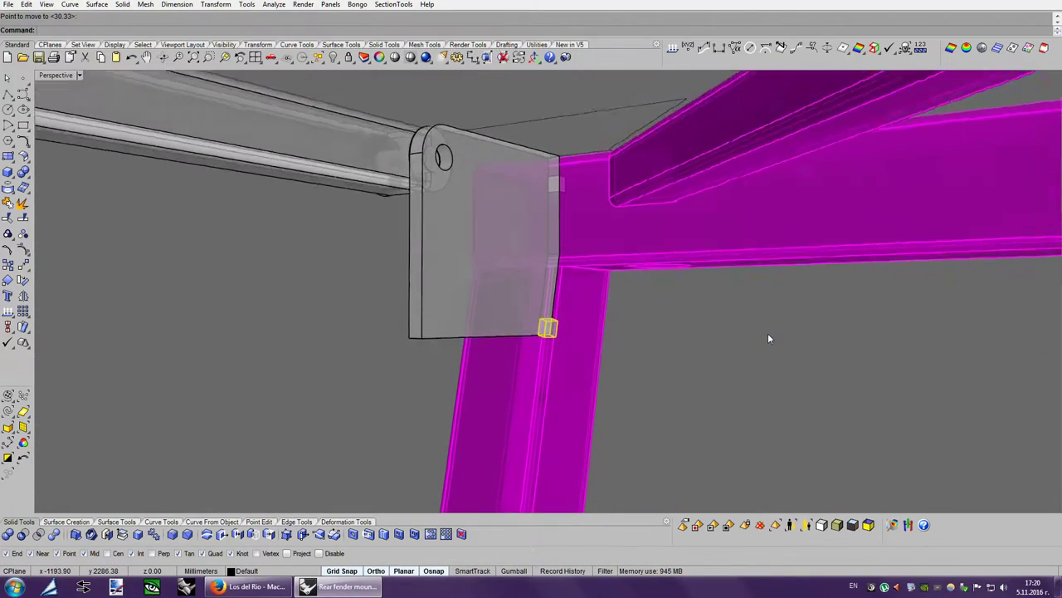
{"action": "key", "text": "Up"}
{"action": "key", "text": "Up"}
{"action": "key", "text": "Down"}
{"action": "key", "text": "Down"}
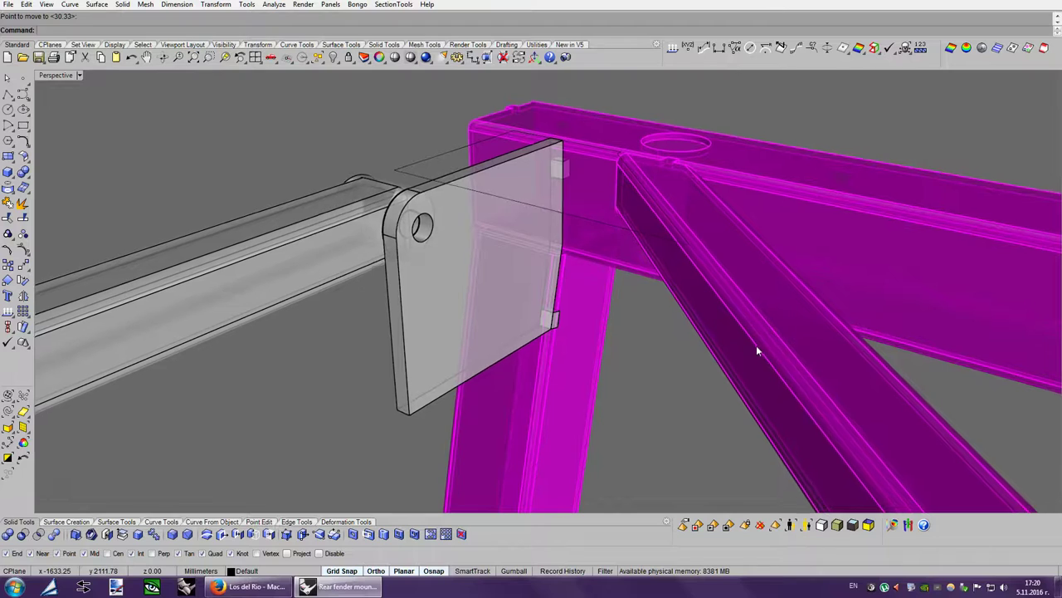
{"action": "scroll", "coordinate": [630, 358], "scroll_direction": "up", "scroll_amount": 1}
{"action": "scroll", "coordinate": [639, 365], "scroll_direction": "up", "scroll_amount": 3}
{"action": "scroll", "coordinate": [639, 366], "scroll_direction": "down", "scroll_amount": 3}
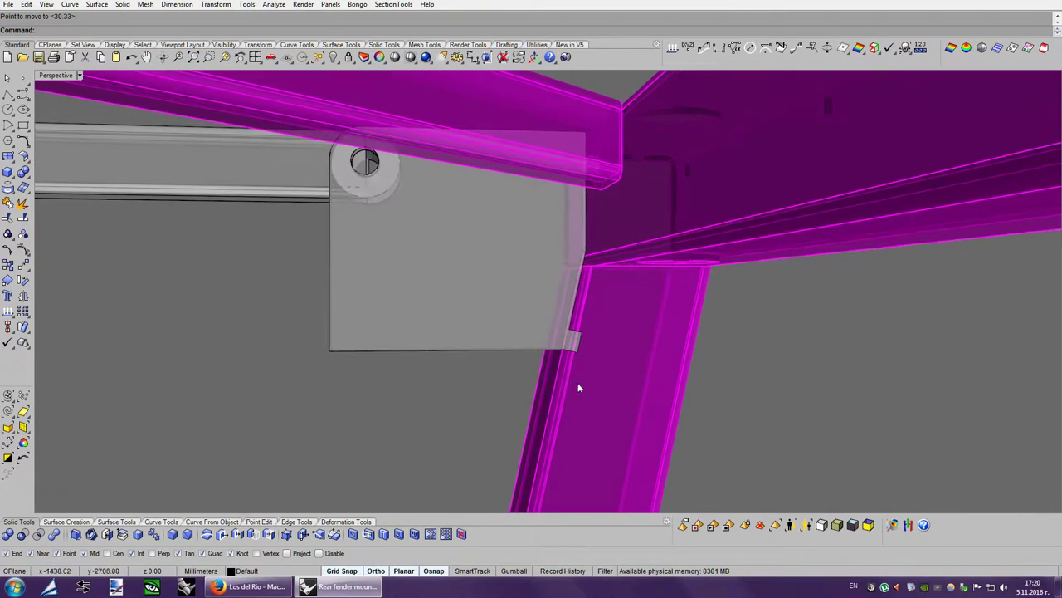
Window-select the tab and move it from its corner to the edge midpoint against the leg.
{"action": "left_click_drag", "start_coordinate": [460, 405], "coordinate": [636, 323]}
{"action": "scroll", "coordinate": [680, 361], "scroll_direction": "up", "scroll_amount": 2}
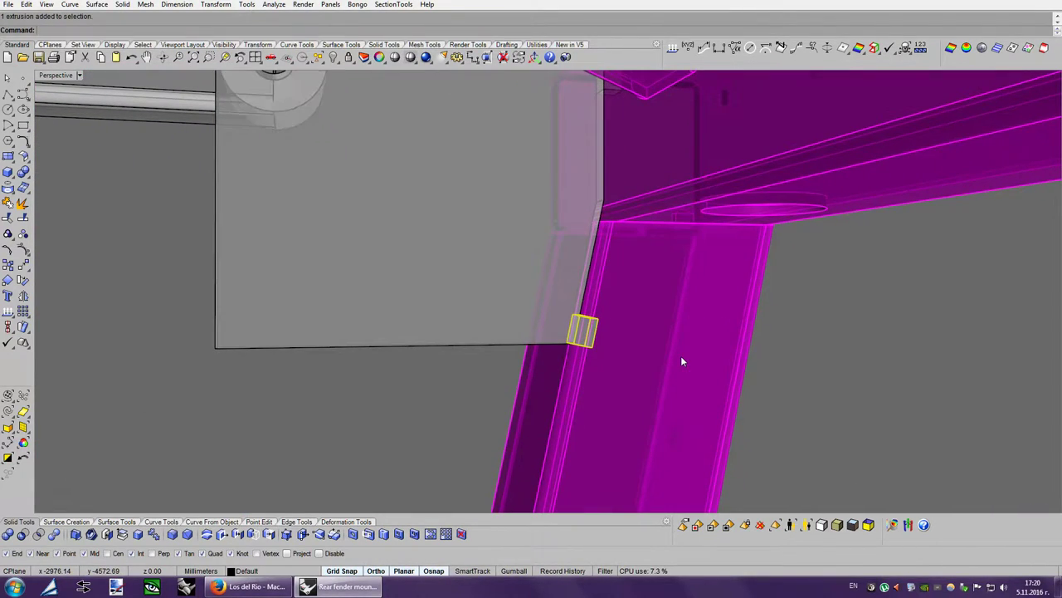
{"action": "key", "text": "Left"}
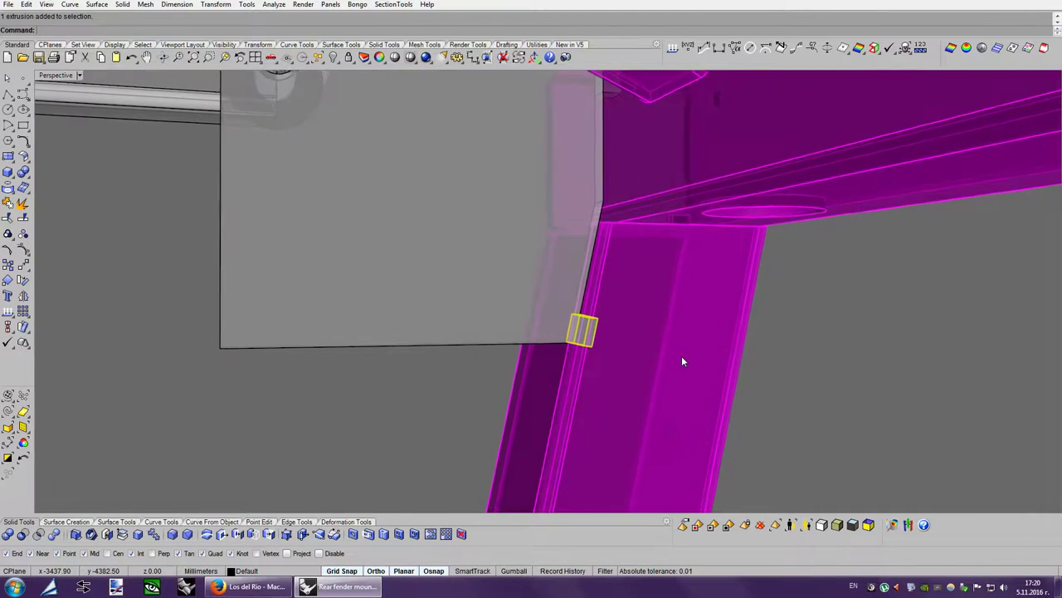
{"action": "key", "text": "Left"}
{"action": "key", "text": "Left"}
{"action": "key", "text": "Left"}
{"action": "key", "text": "Left"}
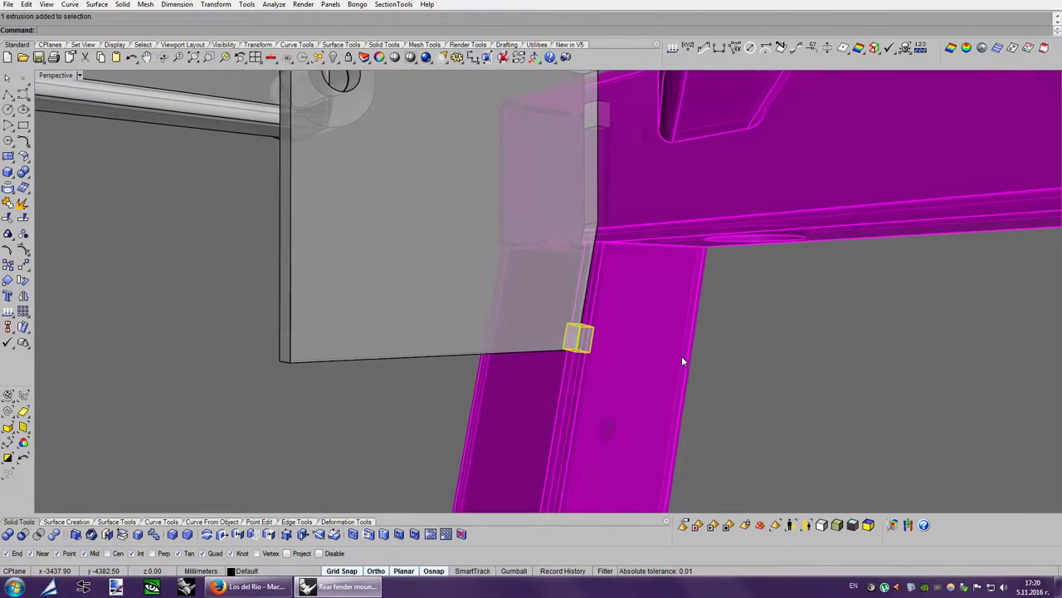
{"action": "key", "text": "Left"}
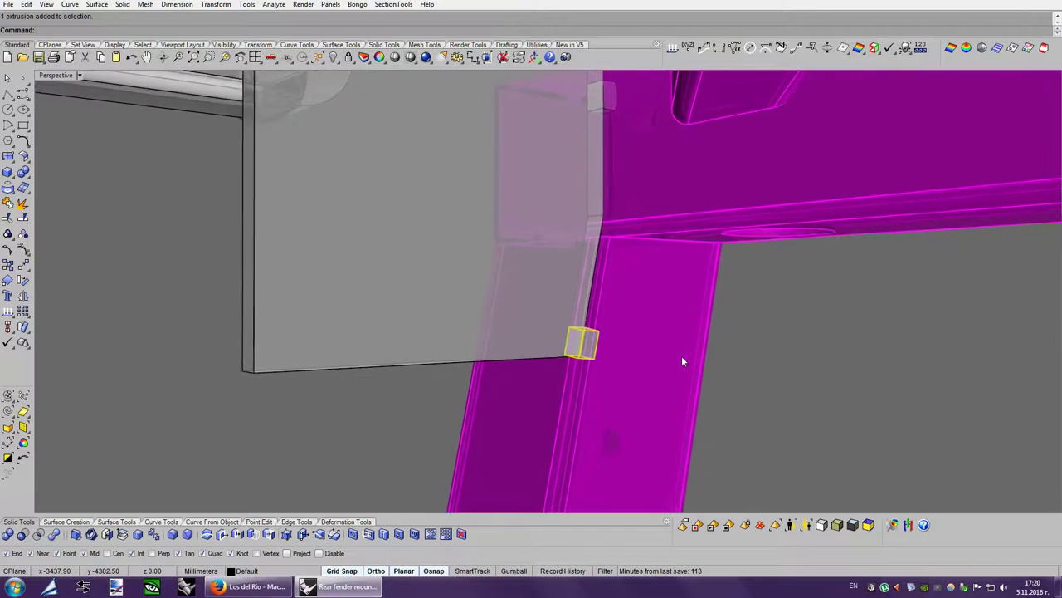
{"action": "key", "text": "Left"}
{"action": "key", "text": "Left"}
{"action": "left_click", "coordinate": [24, 267]}
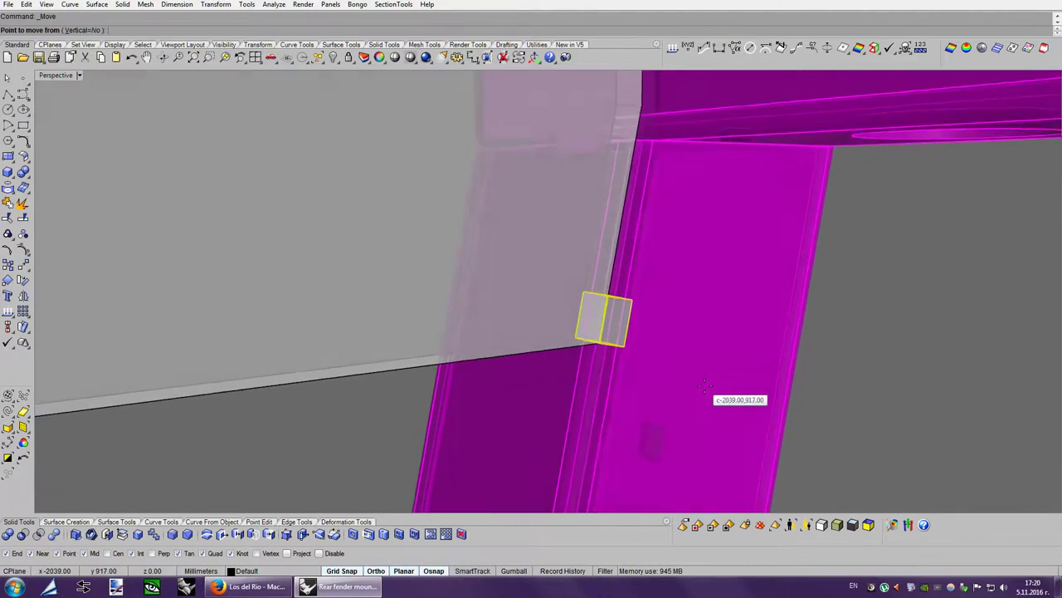
{"action": "left_click", "coordinate": [654, 354]}
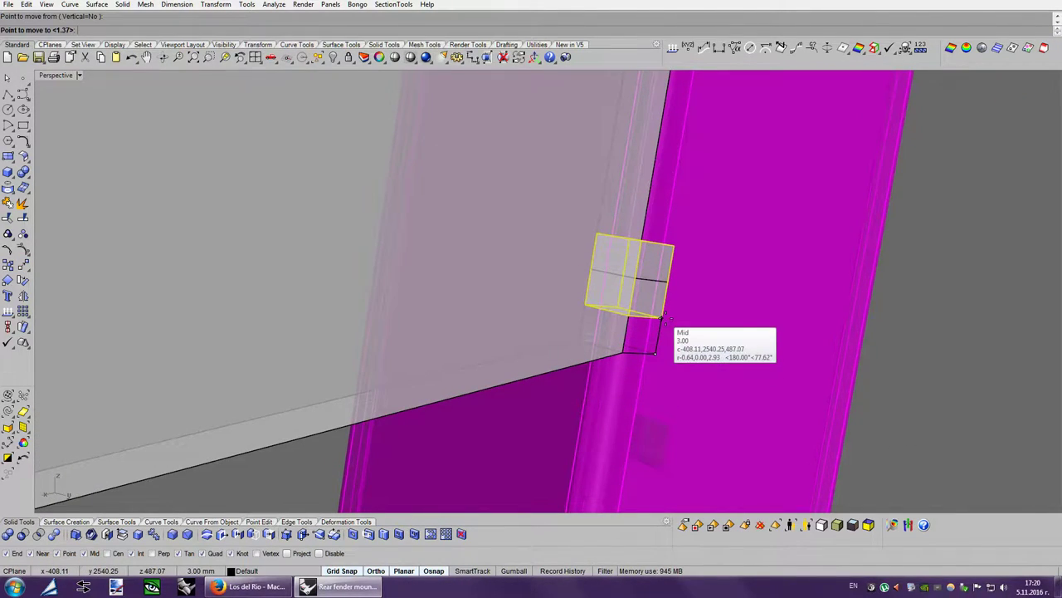
{"action": "left_click", "coordinate": [656, 320]}
{"action": "scroll", "coordinate": [824, 377], "scroll_direction": "down", "scroll_amount": 3}
{"action": "key", "text": "Up"}
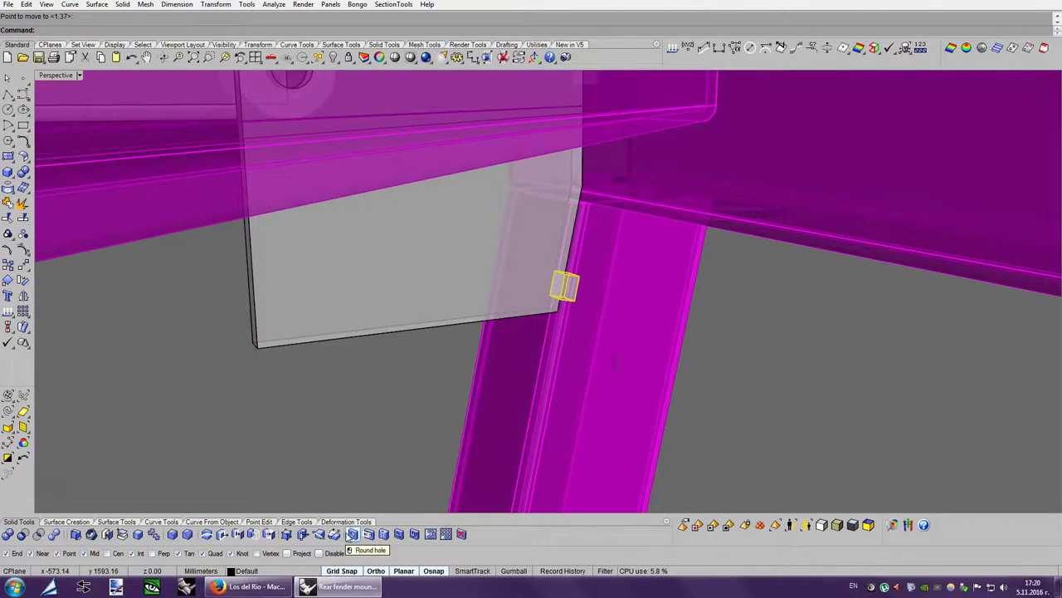
Select the tab's lower corner edit points and raise them 0.86 mm to fit the leg.
{"action": "key", "text": "Down"}
{"action": "key", "text": "Down"}
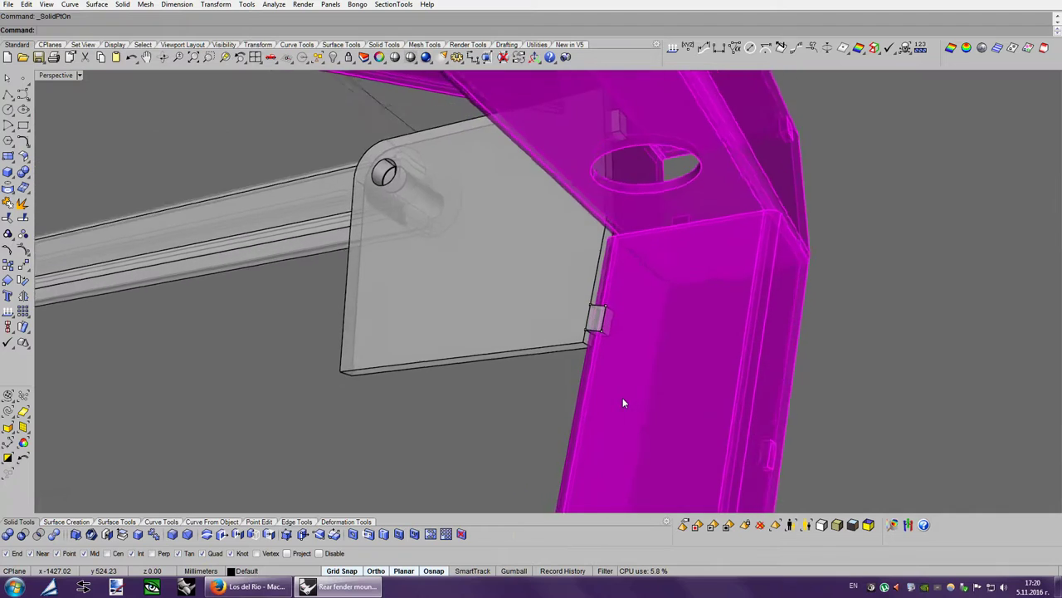
{"action": "scroll", "coordinate": [624, 397], "scroll_direction": "up", "scroll_amount": 5}
{"action": "scroll", "coordinate": [634, 404], "scroll_direction": "up", "scroll_amount": 3}
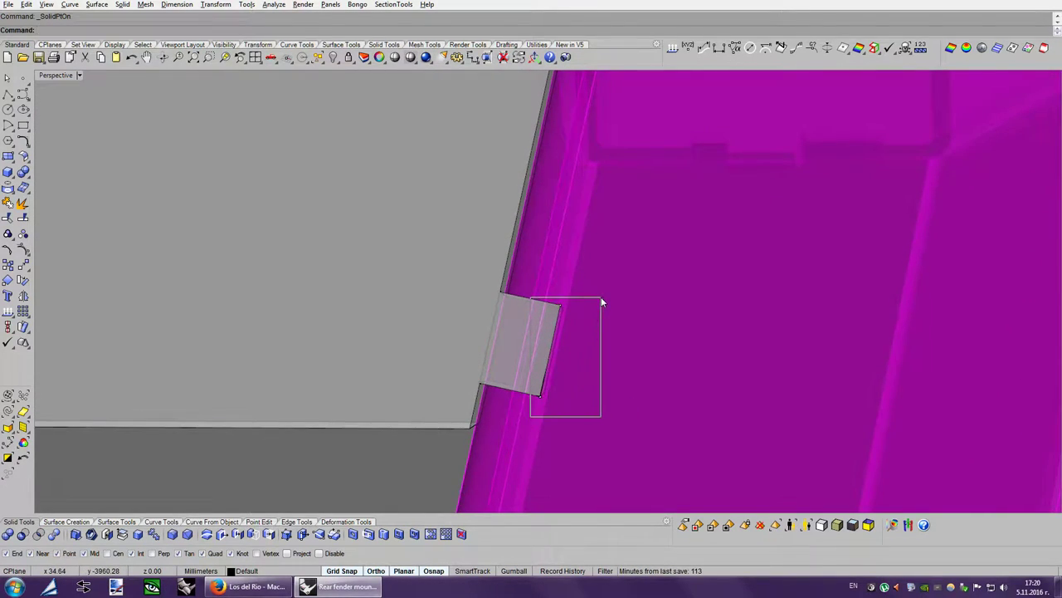
{"action": "left_click_drag", "start_coordinate": [602, 302], "coordinate": [602, 302]}
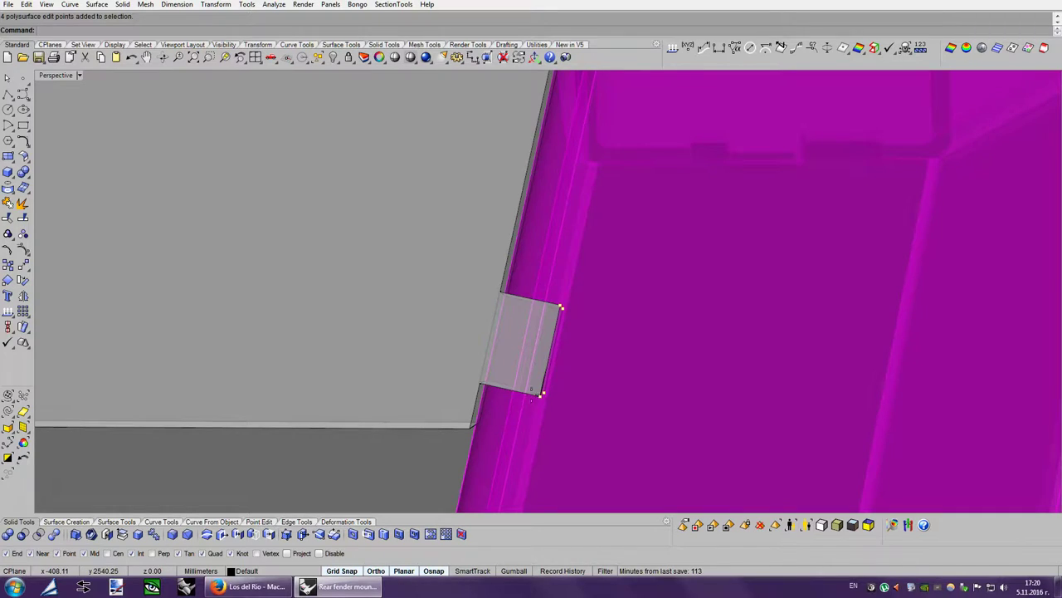
{"action": "left_click_drag", "start_coordinate": [538, 394], "coordinate": [480, 383]}
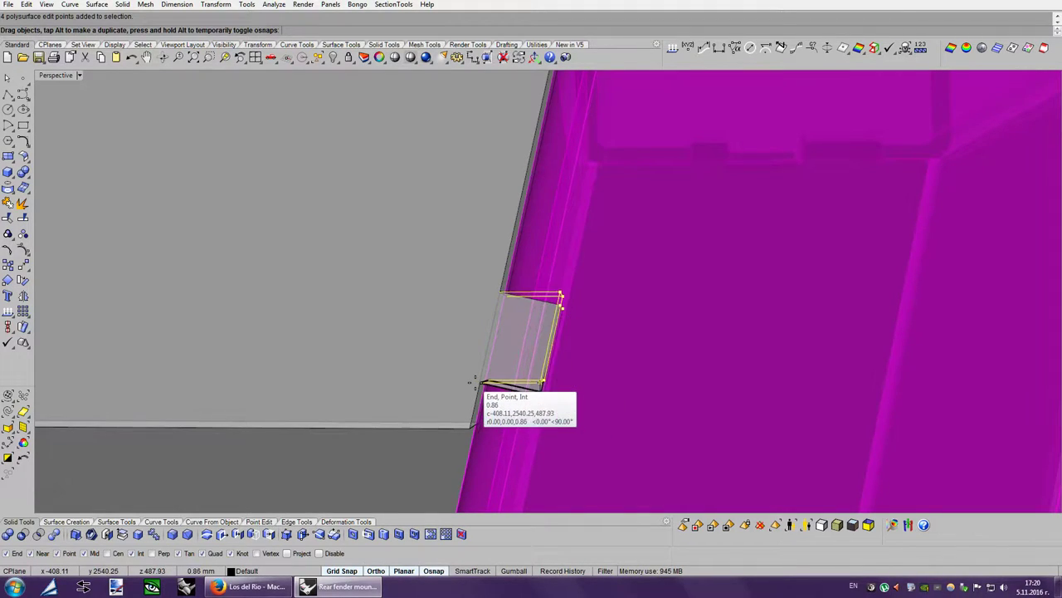
{"action": "left_click_drag", "start_coordinate": [472, 383], "coordinate": [473, 384]}
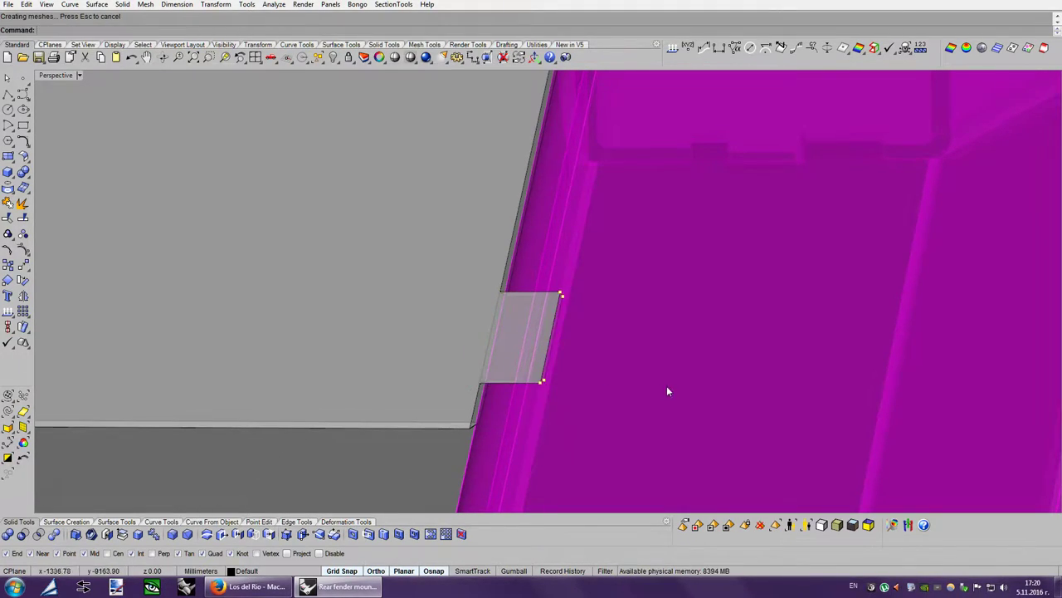
Zoom and orbit to inspect the reshaped tab against the chassis leg.
{"action": "scroll", "coordinate": [725, 349], "scroll_direction": "down", "scroll_amount": 2}
{"action": "scroll", "coordinate": [725, 347], "scroll_direction": "down", "scroll_amount": 2}
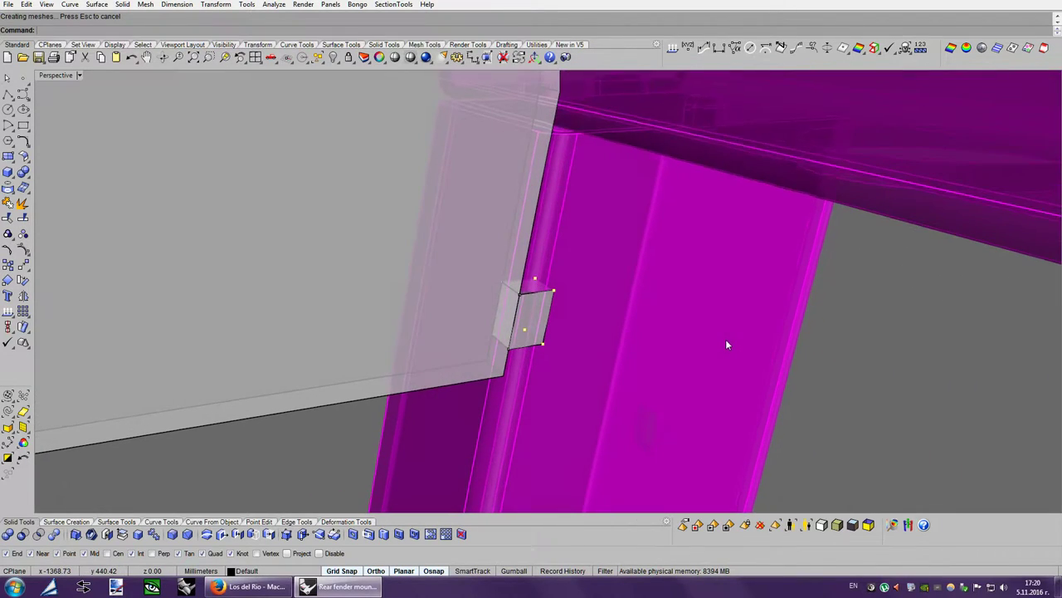
{"action": "scroll", "coordinate": [725, 347], "scroll_direction": "up", "scroll_amount": 4}
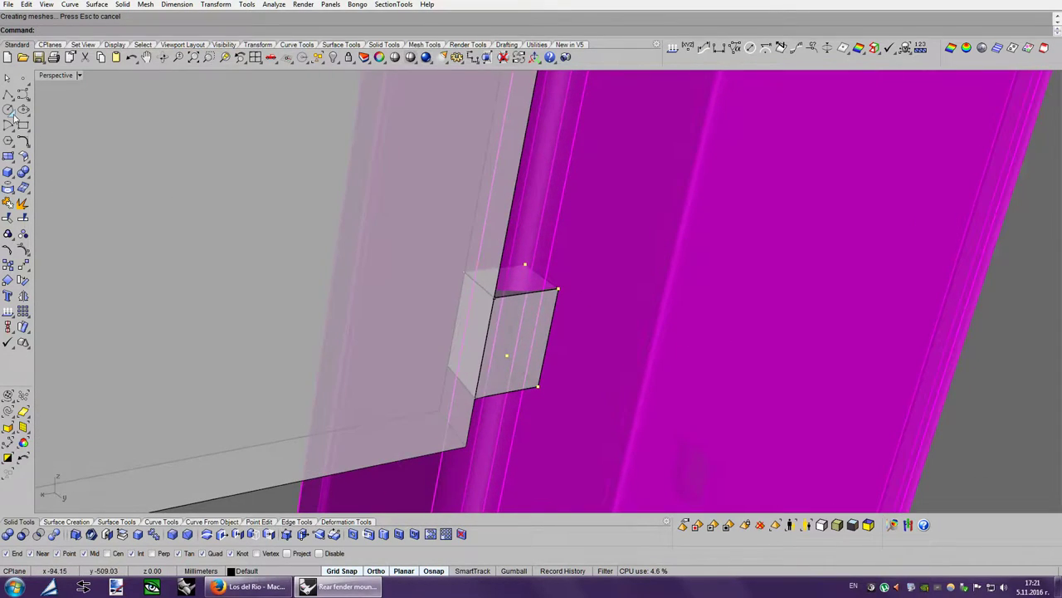
{"action": "scroll", "coordinate": [684, 316], "scroll_direction": "down", "scroll_amount": 3}
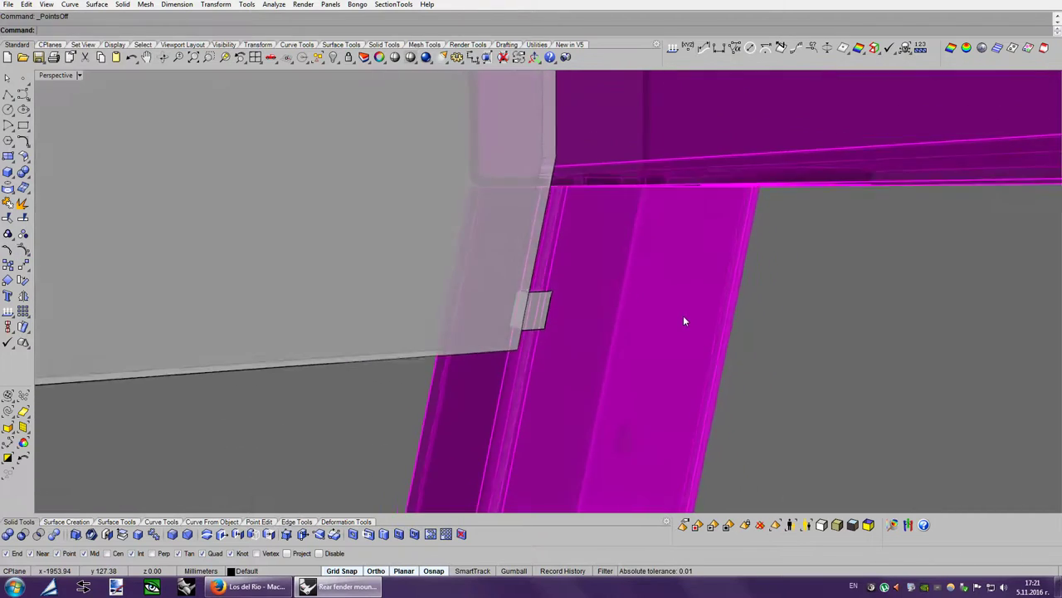
{"action": "scroll", "coordinate": [683, 316], "scroll_direction": "down", "scroll_amount": 1}
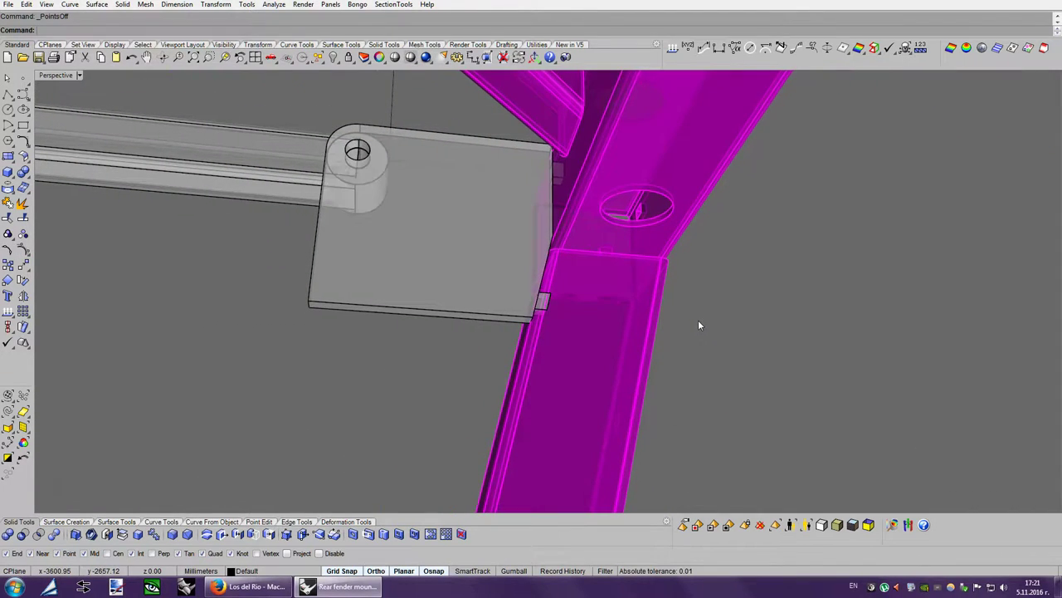
{"action": "scroll", "coordinate": [698, 325], "scroll_direction": "up", "scroll_amount": 2}
{"action": "scroll", "coordinate": [698, 325], "scroll_direction": "up", "scroll_amount": 2}
{"action": "scroll", "coordinate": [698, 325], "scroll_direction": "down", "scroll_amount": 1}
{"action": "scroll", "coordinate": [699, 326], "scroll_direction": "down", "scroll_amount": 3}
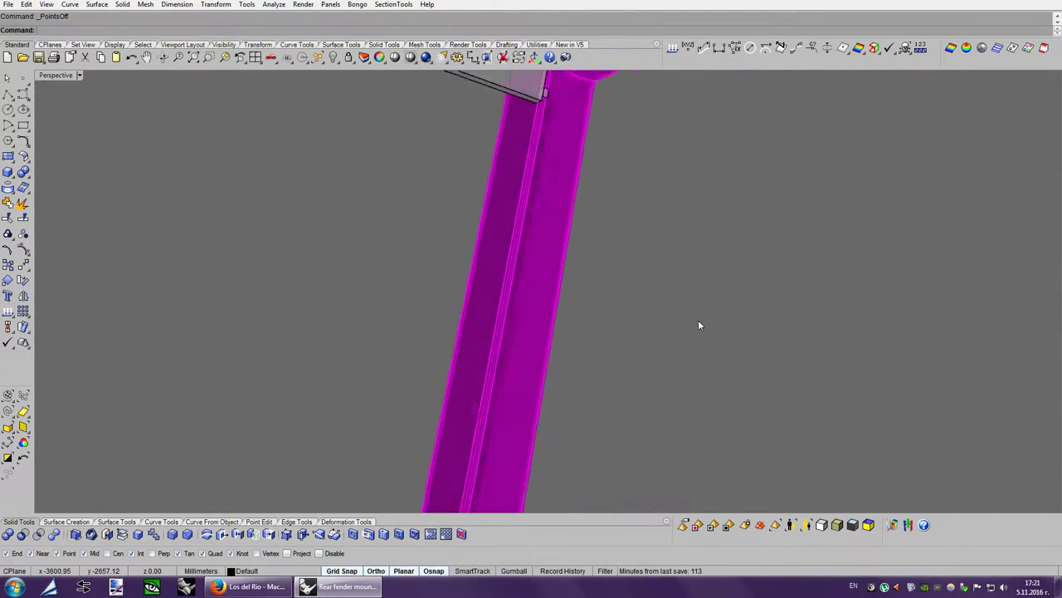
{"action": "scroll", "coordinate": [698, 326], "scroll_direction": "down", "scroll_amount": 2}
{"action": "scroll", "coordinate": [699, 325], "scroll_direction": "down", "scroll_amount": 1}
{"action": "scroll", "coordinate": [698, 326], "scroll_direction": "up", "scroll_amount": 1}
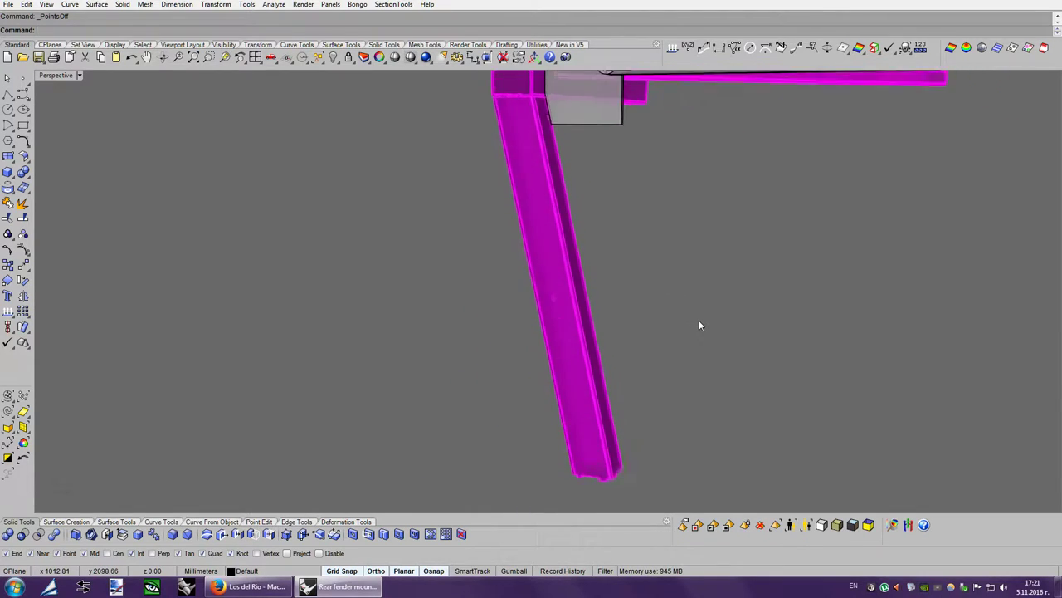
{"action": "scroll", "coordinate": [699, 326], "scroll_direction": "up", "scroll_amount": 2}
{"action": "scroll", "coordinate": [699, 325], "scroll_direction": "up", "scroll_amount": 1}
{"action": "scroll", "coordinate": [698, 325], "scroll_direction": "up", "scroll_amount": 1}
{"action": "key", "text": "Left"}
{"action": "key", "text": "Left"}
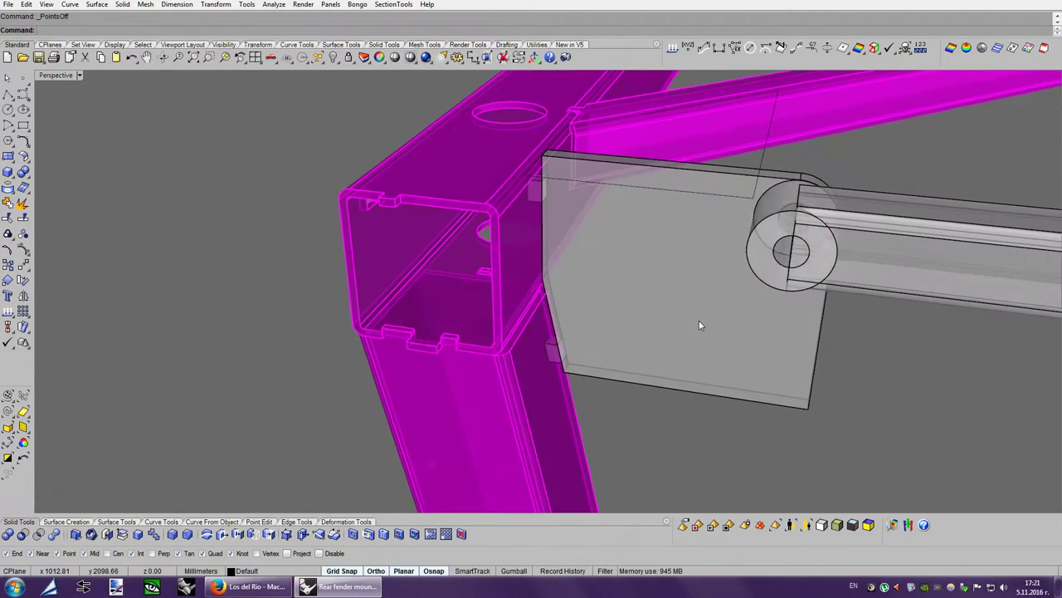
{"action": "key", "text": "Left"}
{"action": "key", "text": "Left"}
{"action": "key", "text": "Left"}
{"action": "key", "text": "Left"}
{"action": "key", "text": "Up"}
{"action": "key", "text": "Up"}
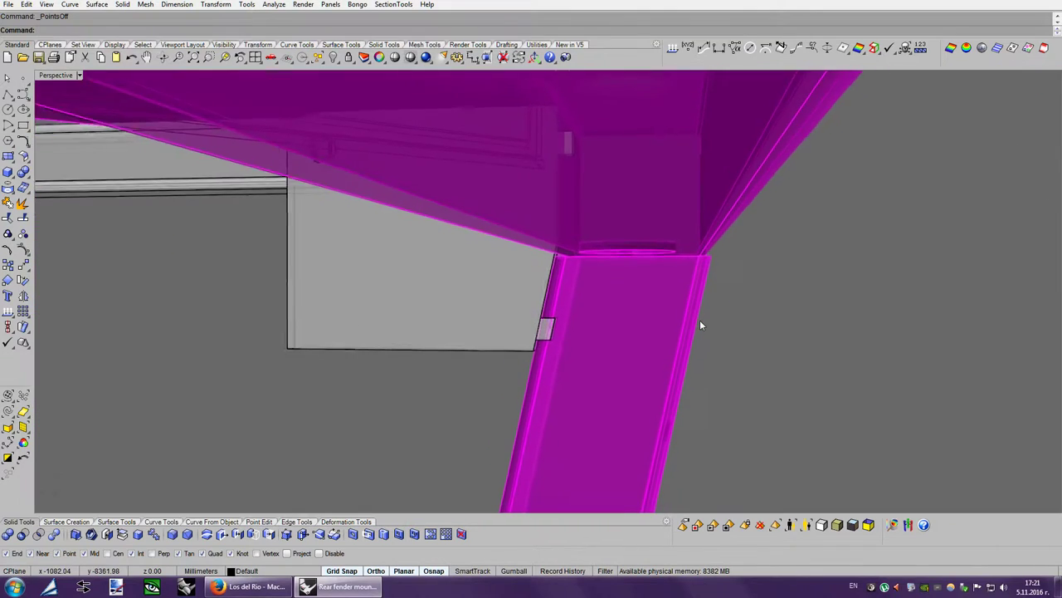
{"action": "scroll", "coordinate": [699, 319], "scroll_direction": "up", "scroll_amount": 1}
{"action": "scroll", "coordinate": [699, 319], "scroll_direction": "up", "scroll_amount": 1}
{"action": "scroll", "coordinate": [699, 319], "scroll_direction": "up", "scroll_amount": 1}
Subtract the tab box from the magenta leg to cut its slot.
{"action": "left_click", "coordinate": [660, 278]}
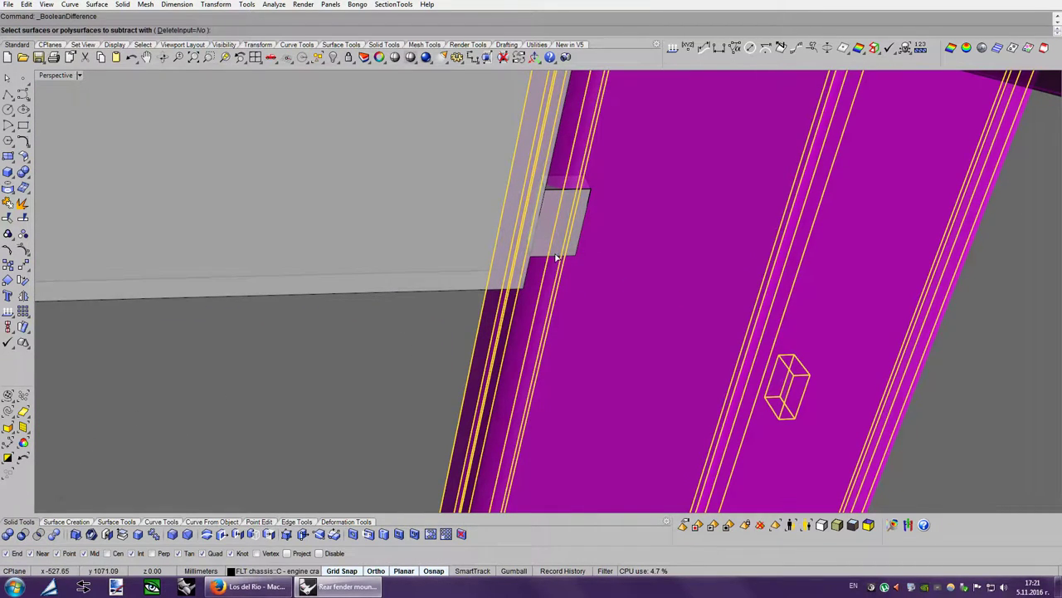
{"action": "key", "text": "Return"}
{"action": "left_click", "coordinate": [631, 246]}
{"action": "key", "text": "Left"}
{"action": "key", "text": "Left"}
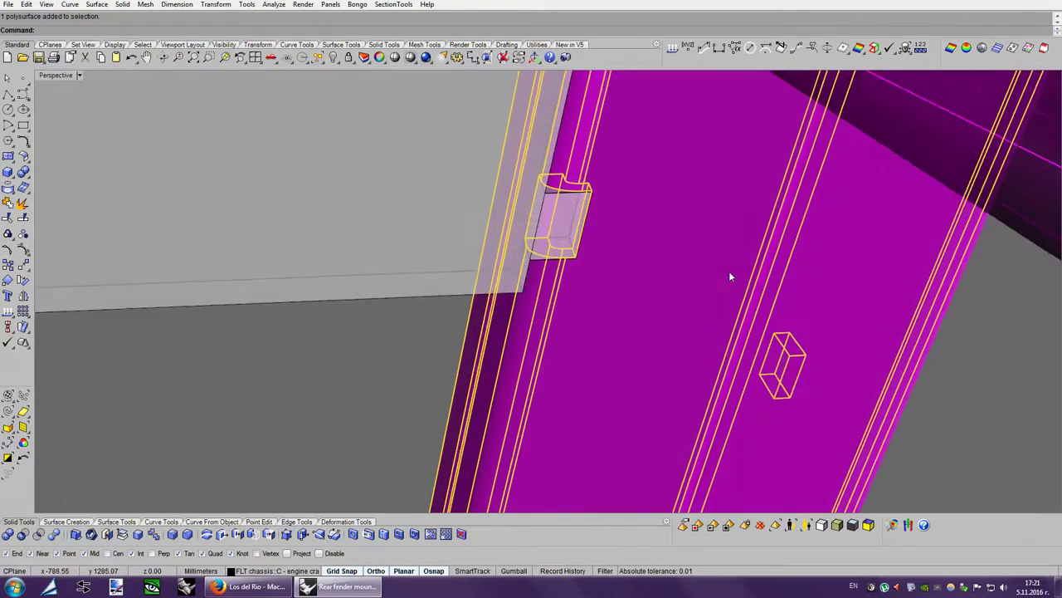
{"action": "key", "text": "Left"}
{"action": "key", "text": "Left"}
{"action": "key", "text": "Left"}
{"action": "key", "text": "Left"}
{"action": "key", "text": "Left"}
{"action": "key", "text": "Up"}
{"action": "key", "text": "Up"}
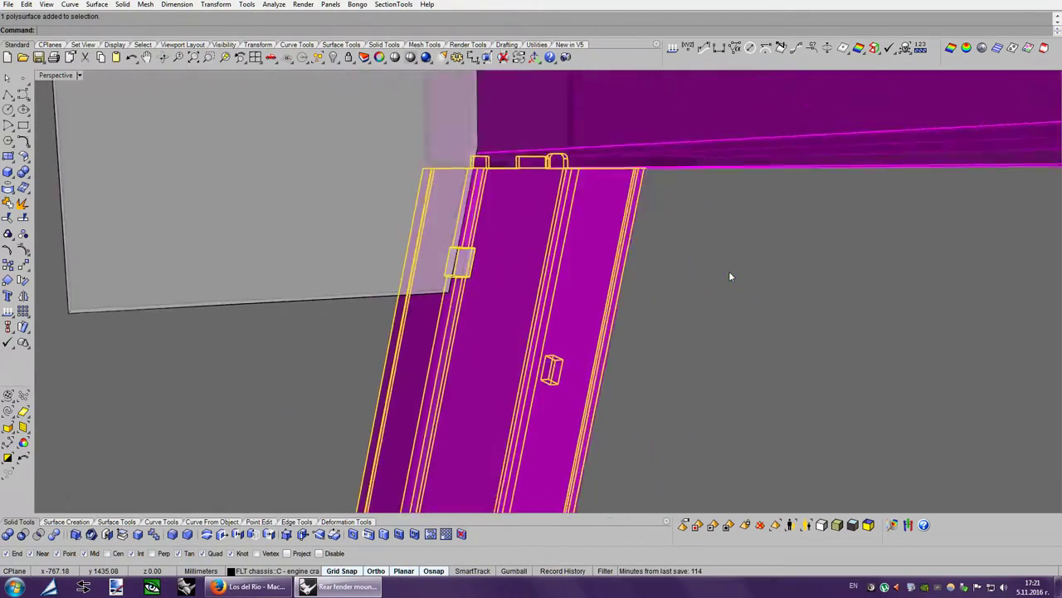
{"action": "key", "text": "Down"}
{"action": "key", "text": "Down"}
{"action": "key", "text": "Left"}
{"action": "key", "text": "Left"}
Pull the slotted leg aside and switch the viewport to Bobi3 display mode.
{"action": "left_click_drag", "start_coordinate": [414, 302], "coordinate": [792, 301]}
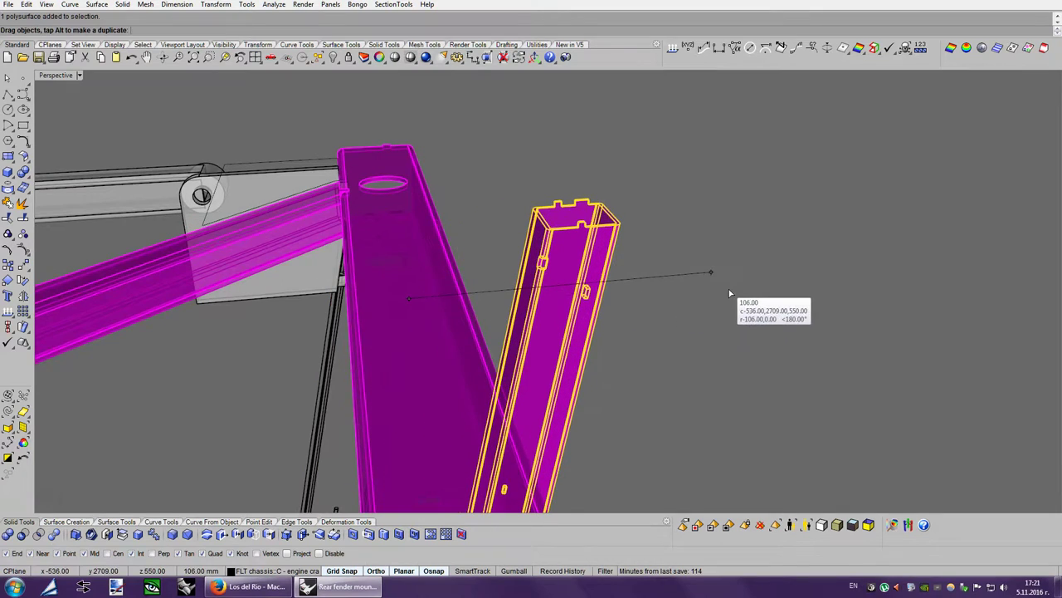
{"action": "left_click", "coordinate": [795, 476]}
{"action": "left_click", "coordinate": [837, 524]}
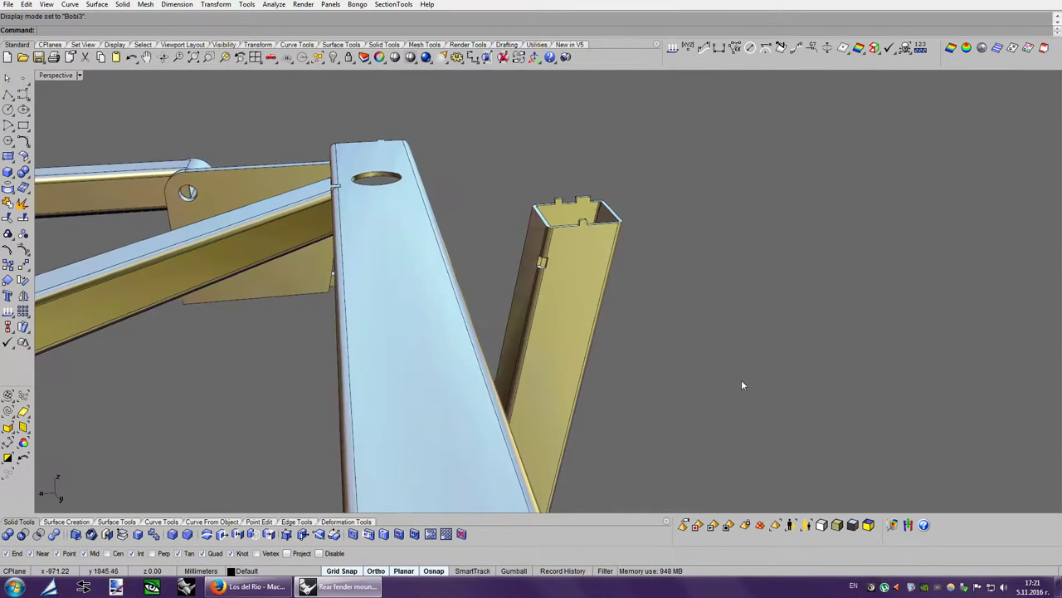
{"action": "scroll", "coordinate": [706, 328], "scroll_direction": "up", "scroll_amount": 3}
{"action": "scroll", "coordinate": [706, 328], "scroll_direction": "up", "scroll_amount": 3}
{"action": "scroll", "coordinate": [730, 318], "scroll_direction": "up", "scroll_amount": 1}
Orbit around the detached leg to inspect its slots, then undo the move to restore it.
{"action": "key", "text": "Left"}
{"action": "key", "text": "Left"}
{"action": "key", "text": "Left"}
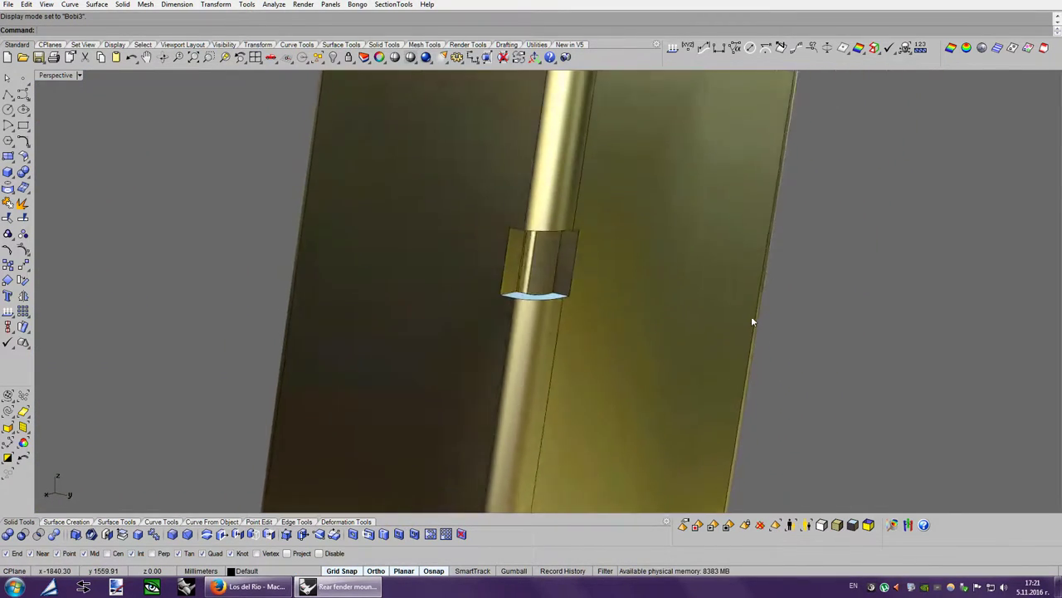
{"action": "key", "text": "Left"}
{"action": "key", "text": "Left"}
{"action": "key", "text": "Left"}
{"action": "key", "text": "Right"}
{"action": "key", "text": "Right"}
{"action": "key", "text": "Right"}
{"action": "key", "text": "Right"}
{"action": "key", "text": "Right"}
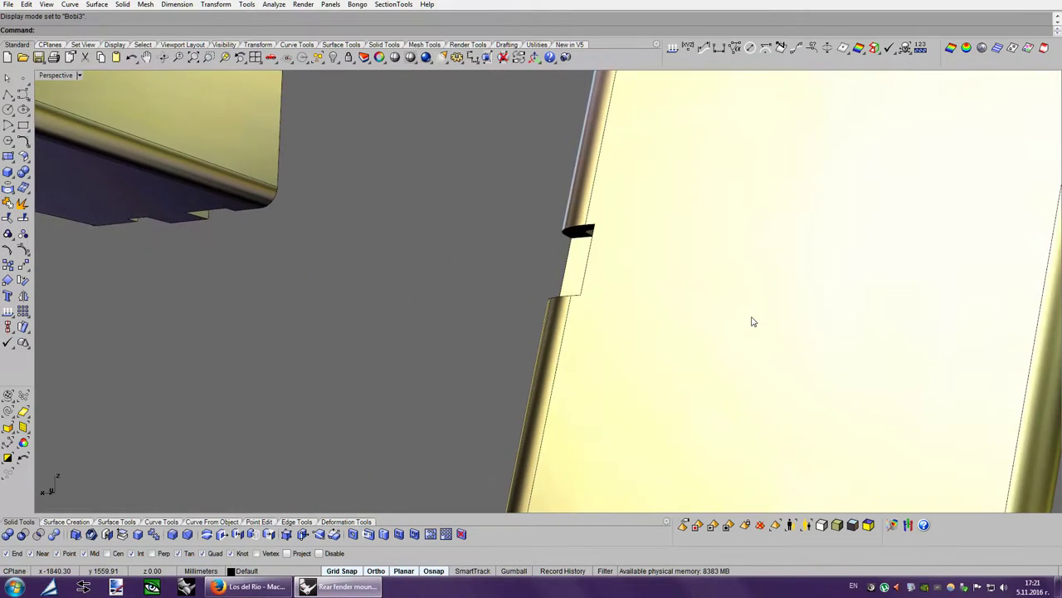
{"action": "key", "text": "Right"}
{"action": "key", "text": "Right"}
{"action": "key", "text": "Right"}
{"action": "key", "text": "Right"}
{"action": "key", "text": "Right"}
{"action": "key", "text": "Right"}
{"action": "key", "text": "Down"}
{"action": "key", "text": "Down"}
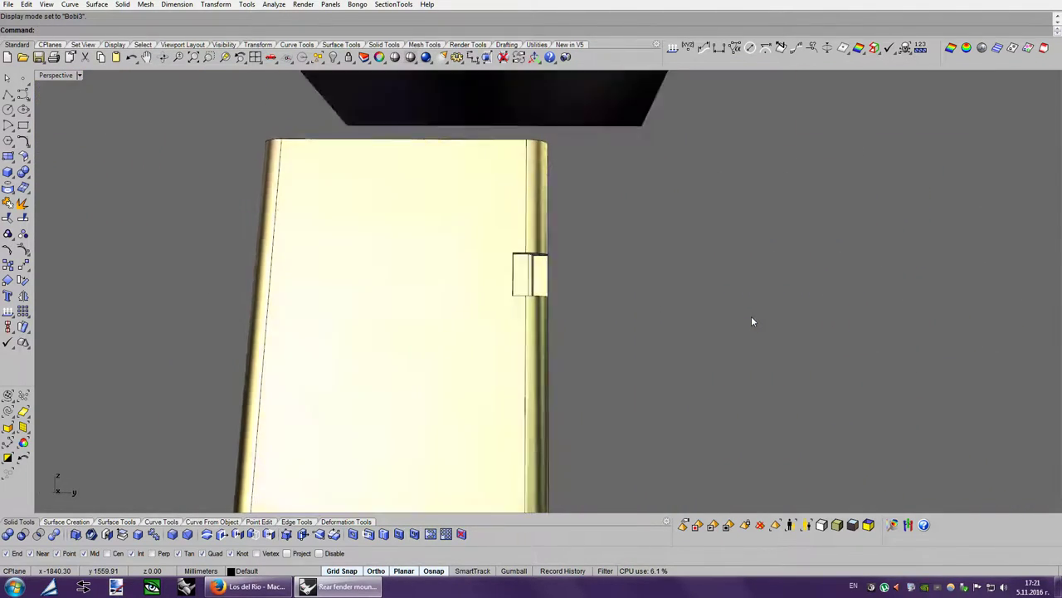
{"action": "key", "text": "Right"}
{"action": "key", "text": "Right"}
{"action": "key", "text": "Right"}
{"action": "key", "text": "Right"}
{"action": "key", "text": "Right"}
{"action": "key", "text": "Right"}
{"action": "scroll", "coordinate": [696, 315], "scroll_direction": "down", "scroll_amount": 3}
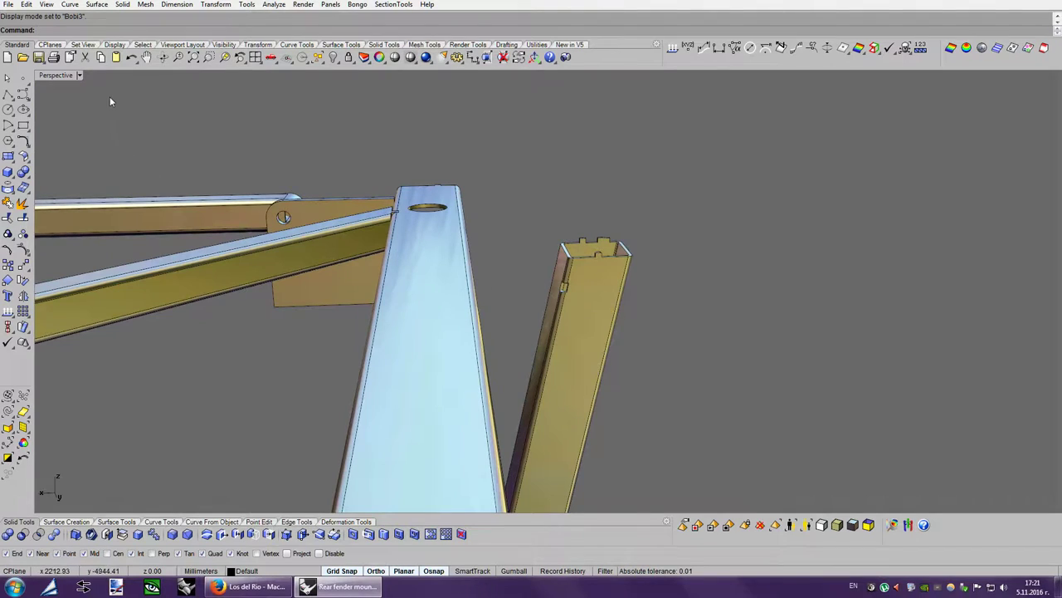
{"action": "key", "text": "ctrl+z"}
{"action": "key", "text": "Left"}
{"action": "key", "text": "Left"}
{"action": "key", "text": "Left"}
Switch to ghosted display so the tubes are see-through around the corner joint.
{"action": "key", "text": "Left"}
{"action": "key", "text": "Left"}
{"action": "key", "text": "Left"}
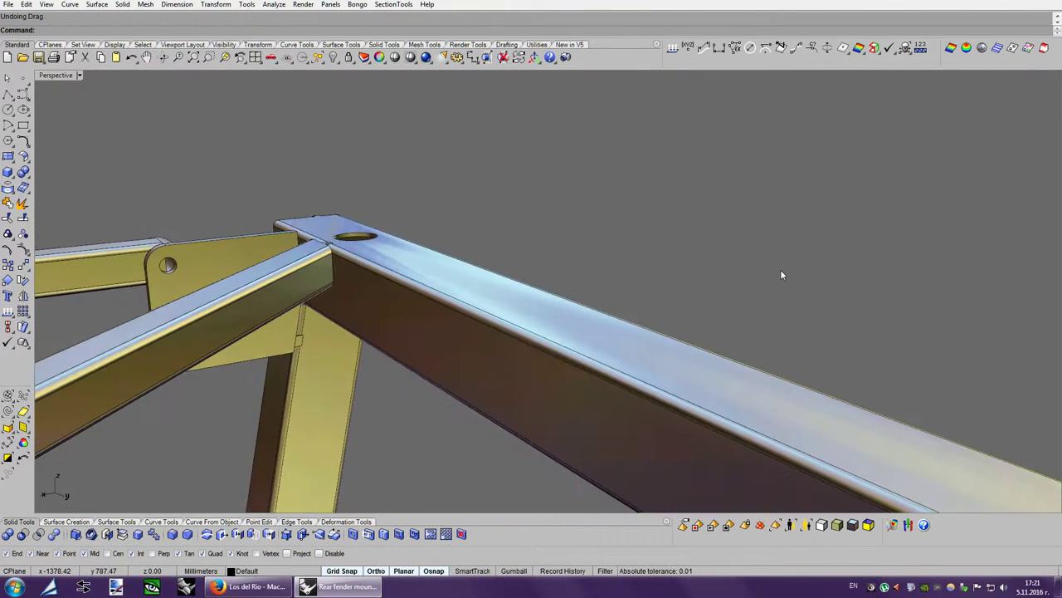
{"action": "key", "text": "ctrl+alt+g"}
{"action": "key", "text": "Left"}
{"action": "key", "text": "Left"}
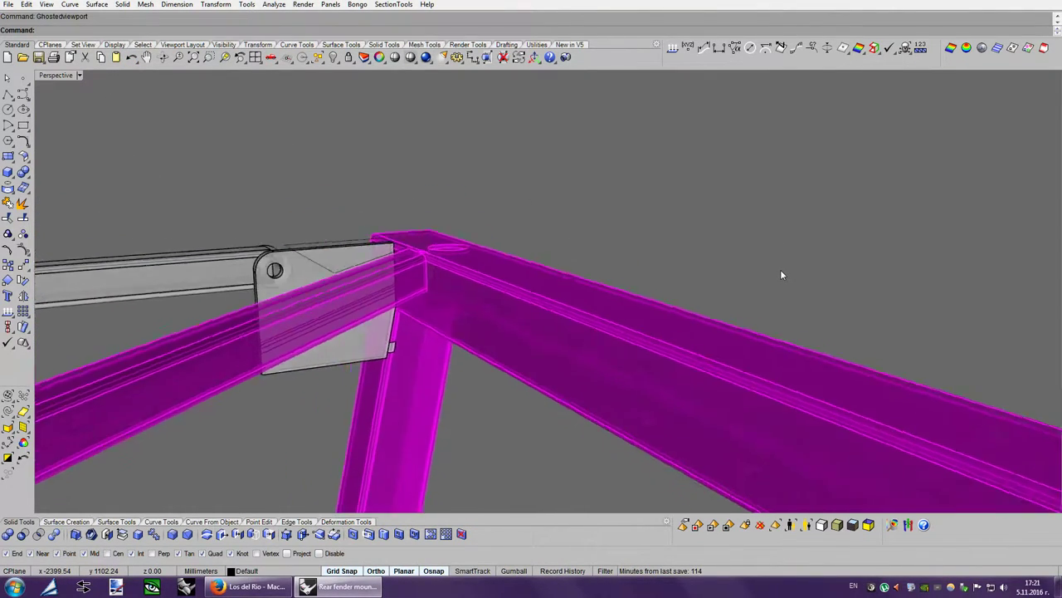
{"action": "key", "text": "Left"}
{"action": "key", "text": "Left"}
{"action": "key", "text": "Left"}
{"action": "key", "text": "Up"}
{"action": "key", "text": "Up"}
{"action": "scroll", "coordinate": [832, 302], "scroll_direction": "up", "scroll_amount": 2}
{"action": "scroll", "coordinate": [832, 302], "scroll_direction": "up", "scroll_amount": 2}
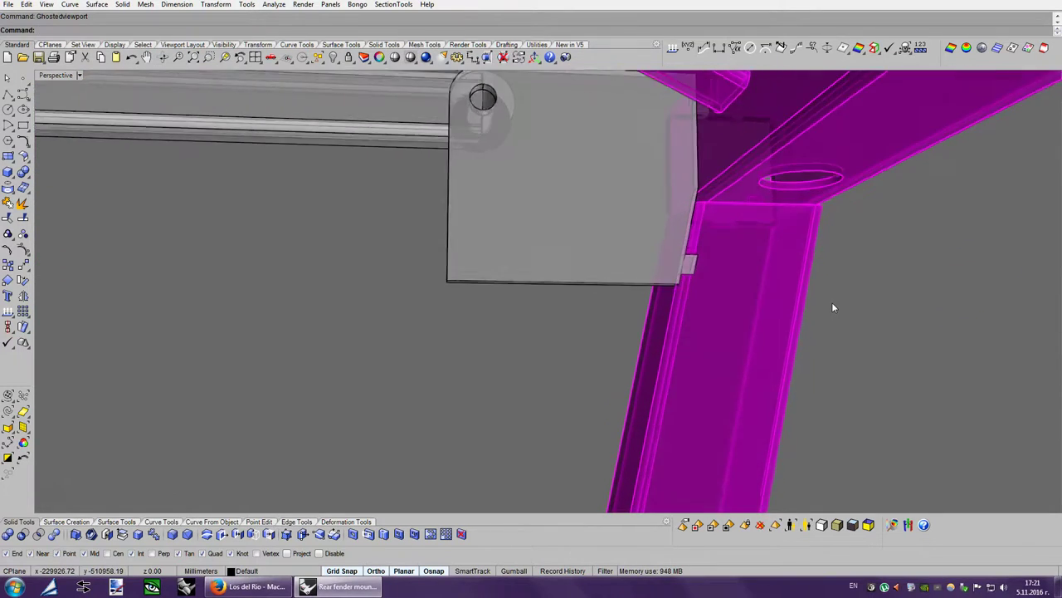
{"action": "scroll", "coordinate": [832, 303], "scroll_direction": "up", "scroll_amount": 2}
{"action": "key", "text": "Down"}
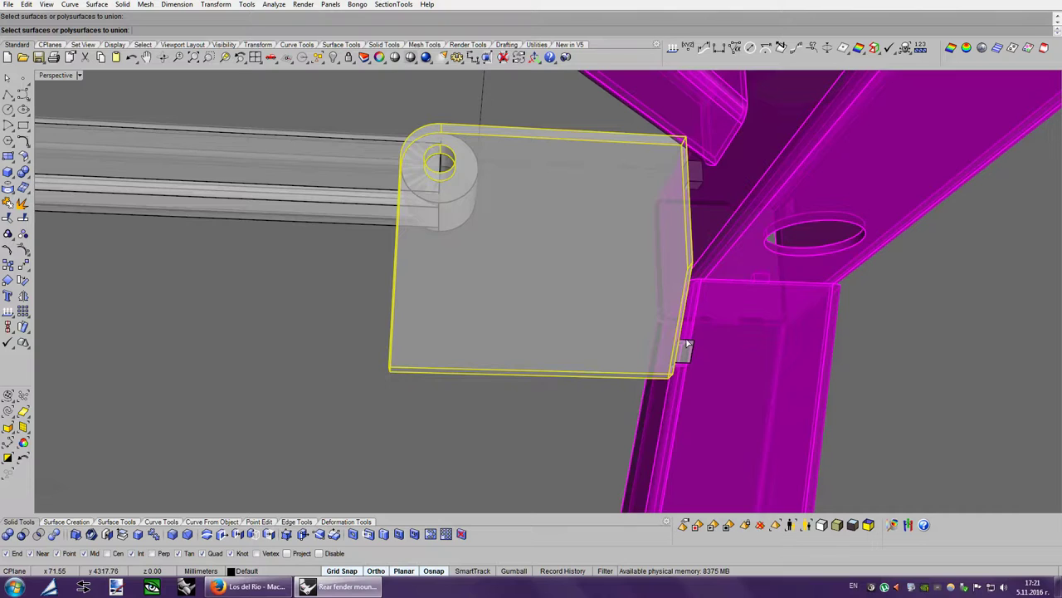
Boolean-union the small locating tab with the bracket plate.
{"action": "left_click", "coordinate": [722, 369]}
{"action": "key", "text": "Left"}
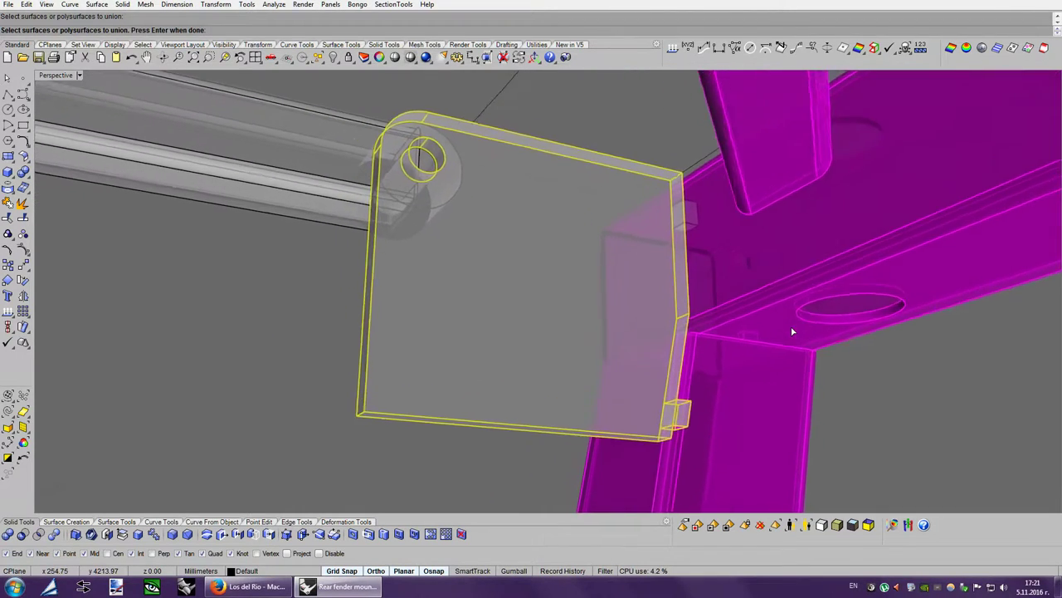
{"action": "scroll", "coordinate": [795, 331], "scroll_direction": "up", "scroll_amount": 3}
{"action": "scroll", "coordinate": [794, 330], "scroll_direction": "up", "scroll_amount": 2}
{"action": "scroll", "coordinate": [752, 298], "scroll_direction": "down", "scroll_amount": 5}
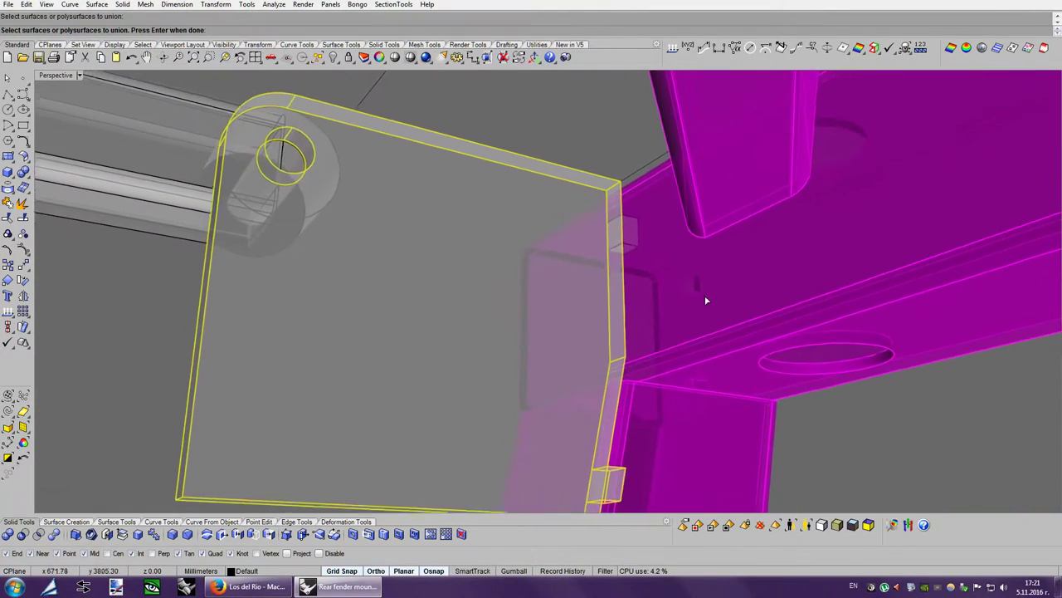
{"action": "right_click_drag", "start_coordinate": [702, 296], "coordinate": [628, 314]}
{"action": "left_click", "coordinate": [385, 311]}
{"action": "right_click_drag", "start_coordinate": [385, 311], "coordinate": [333, 458]}
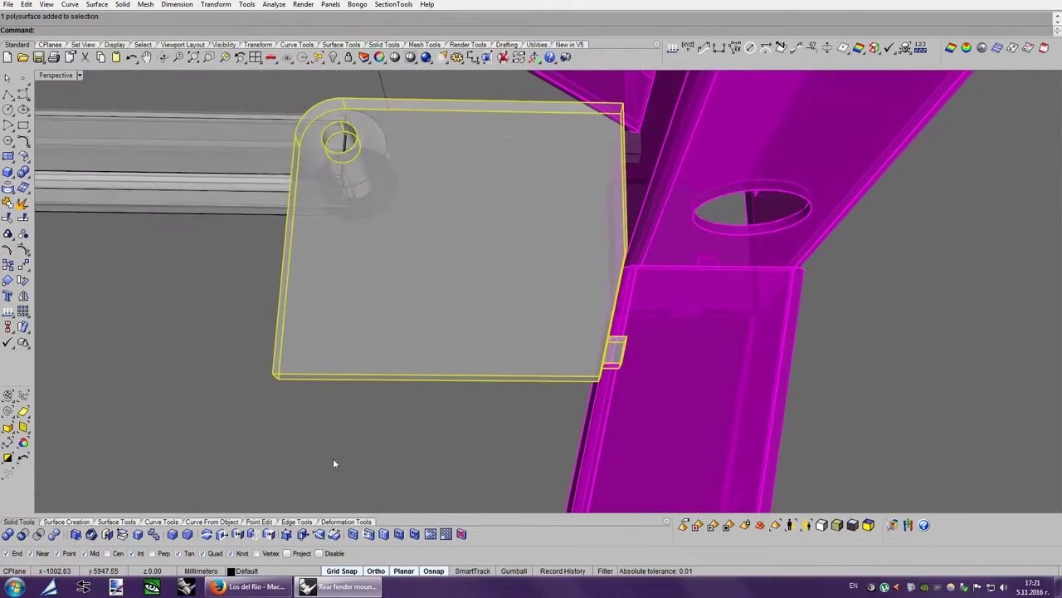
{"action": "left_click", "coordinate": [398, 455]}
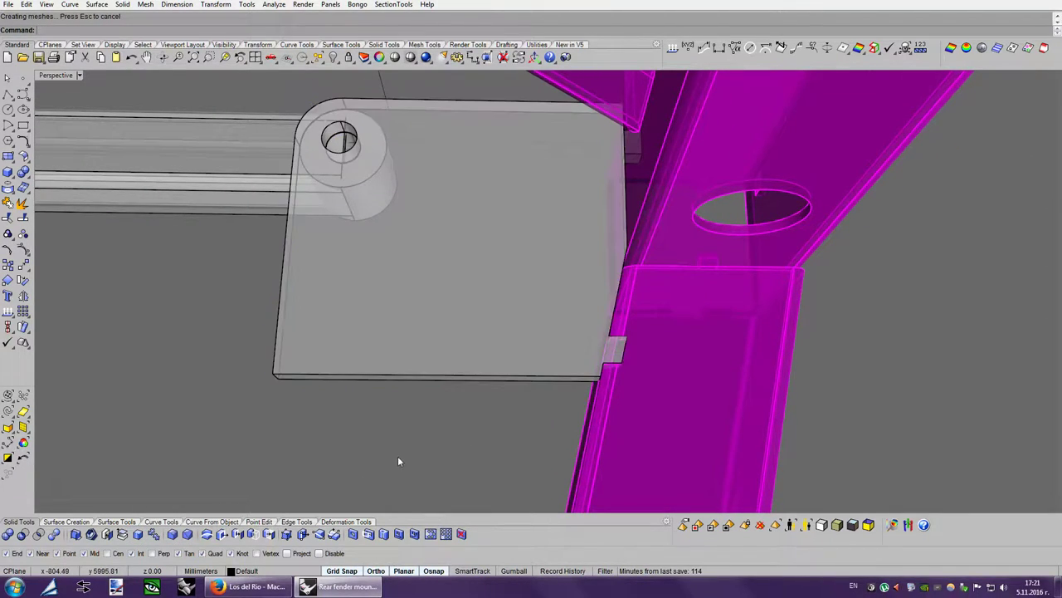
Begin a Boolean difference with the chassis tube as the object to cut.
{"action": "right_click_drag", "start_coordinate": [748, 280], "coordinate": [779, 276]}
{"action": "scroll", "coordinate": [779, 277], "scroll_direction": "up", "scroll_amount": 3}
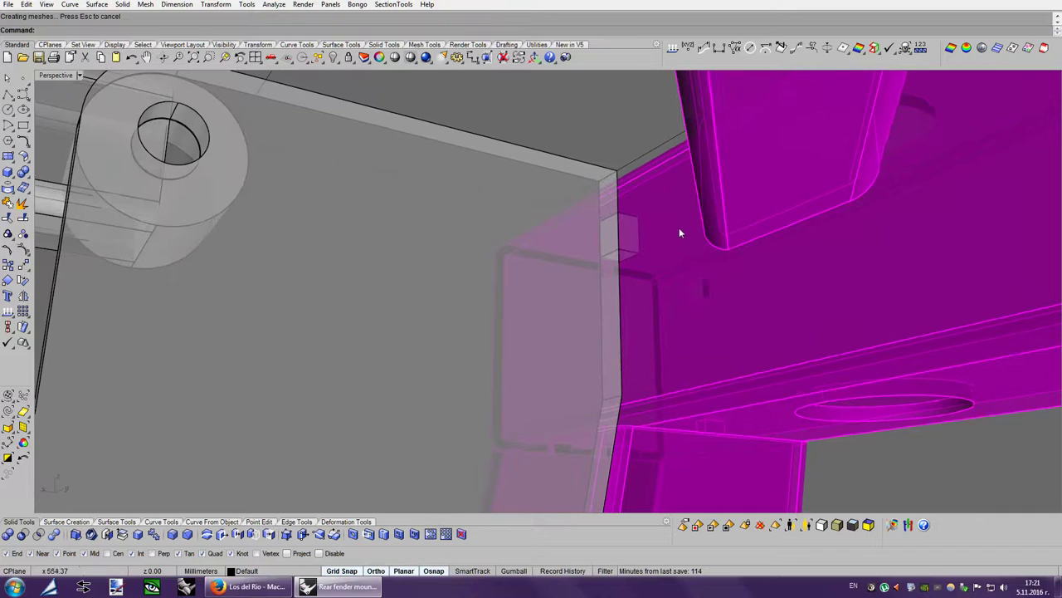
{"action": "left_click", "coordinate": [681, 229]}
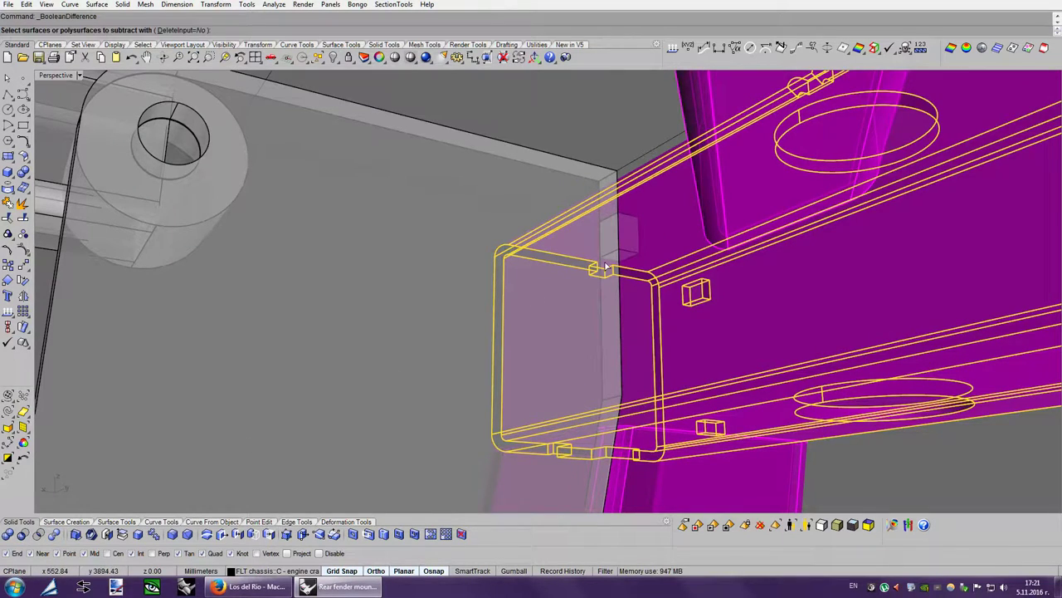
Cut the plate's tab slots into the tube and pull the tube aside to expose them.
{"action": "left_click", "coordinate": [664, 225]}
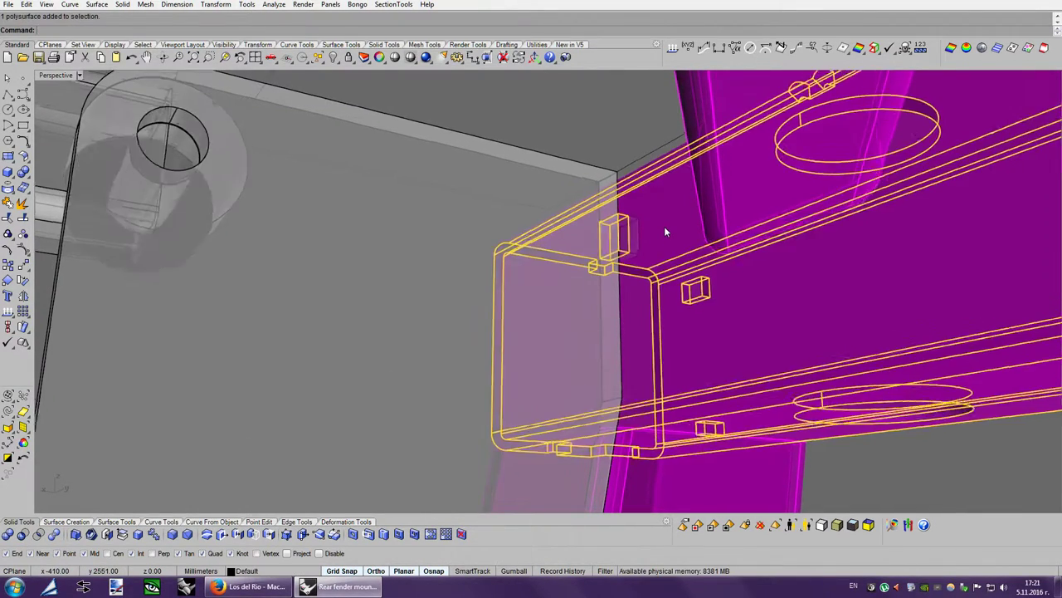
{"action": "mouse_move", "coordinate": [664, 226]}
{"action": "right_mouse_down"}
{"action": "mouse_move", "coordinate": [697, 253]}
{"action": "mouse_move", "coordinate": [634, 268]}
{"action": "right_mouse_up"}
{"action": "left_click_drag", "start_coordinate": [634, 268], "coordinate": [623, 155]}
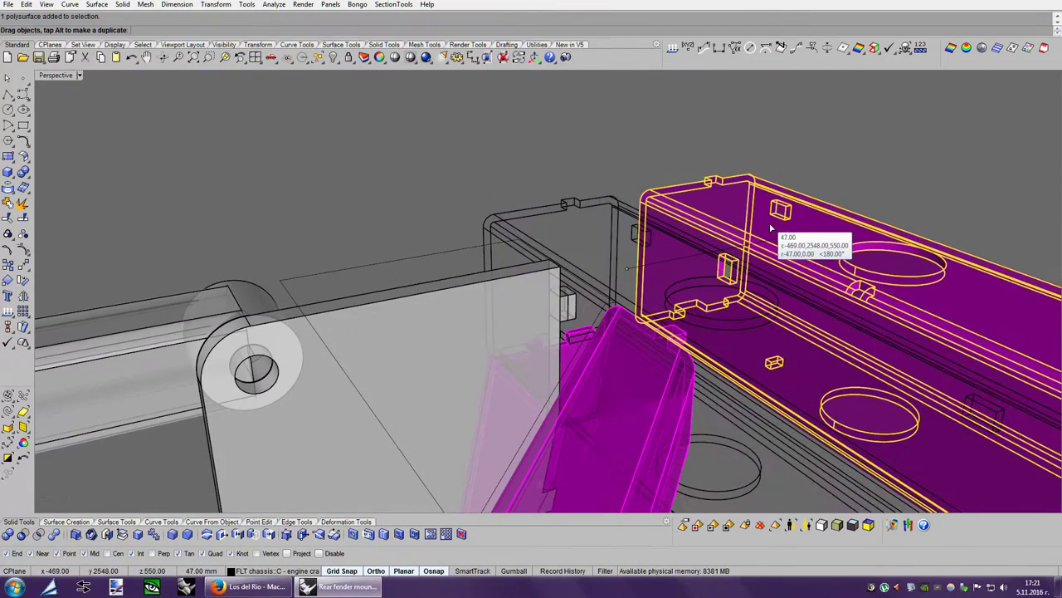
{"action": "scroll", "coordinate": [622, 155], "scroll_direction": "up", "scroll_amount": 2}
{"action": "scroll", "coordinate": [622, 155], "scroll_direction": "up", "scroll_amount": 2}
{"action": "scroll", "coordinate": [594, 159], "scroll_direction": "up", "scroll_amount": 1}
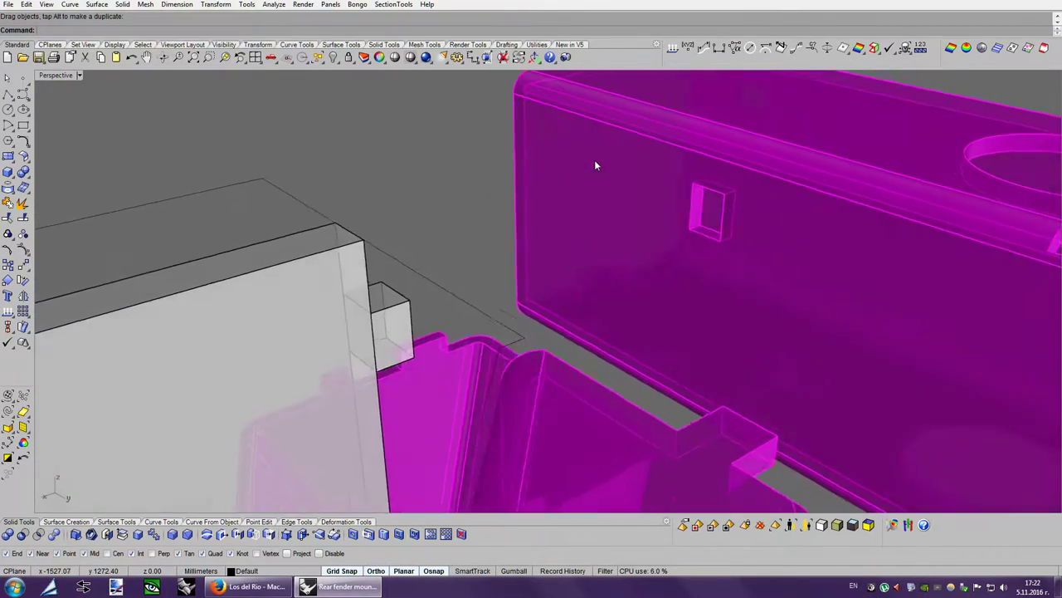
{"action": "scroll", "coordinate": [594, 160], "scroll_direction": "up", "scroll_amount": 1}
Check the slots in Shaded display, then return the tube to its original place.
{"action": "type", "text": "shade"}
{"action": "key", "text": "Return"}
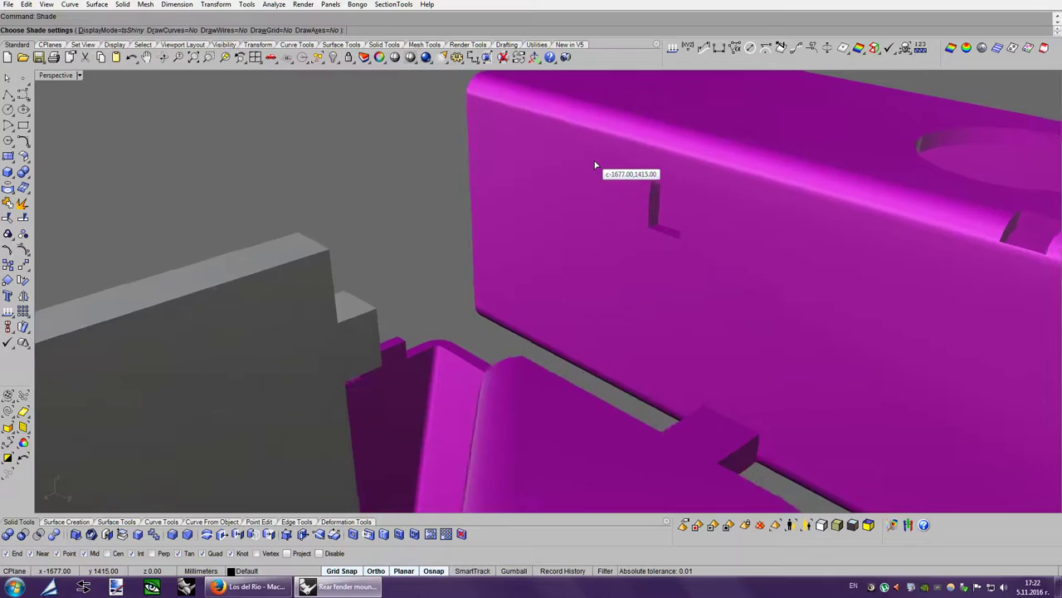
{"action": "key", "text": "Down"}
{"action": "key", "text": "Down"}
{"action": "key", "text": "Down"}
{"action": "key", "text": "Down"}
{"action": "key", "text": "Escape"}
{"action": "key", "text": "Home"}
{"action": "key", "text": "Home"}
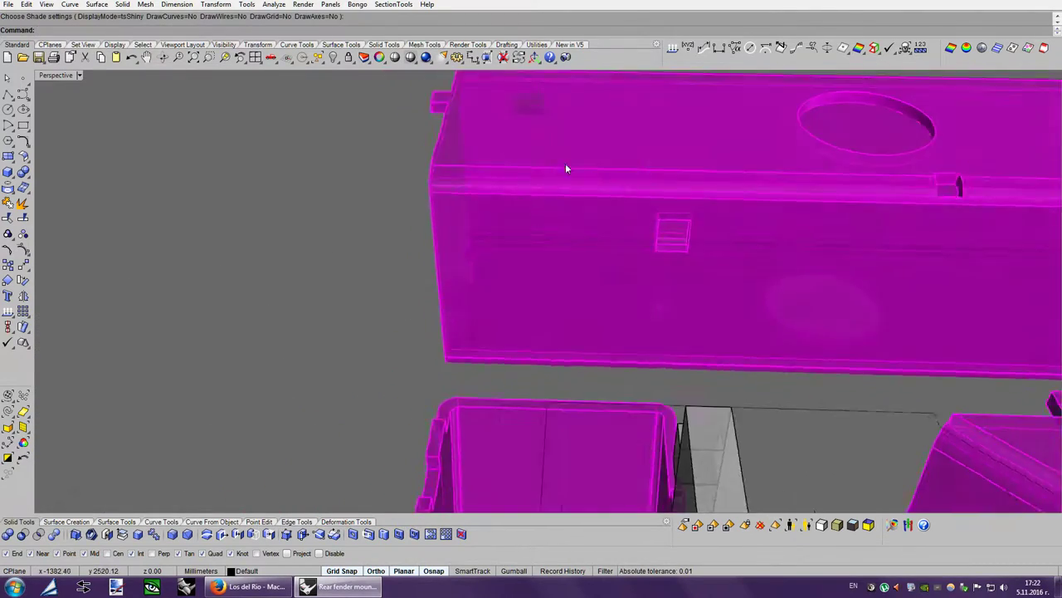
{"action": "key", "text": "Home"}
{"action": "key", "text": "Home"}
{"action": "left_click", "coordinate": [132, 60]}
{"action": "key", "text": "Home"}
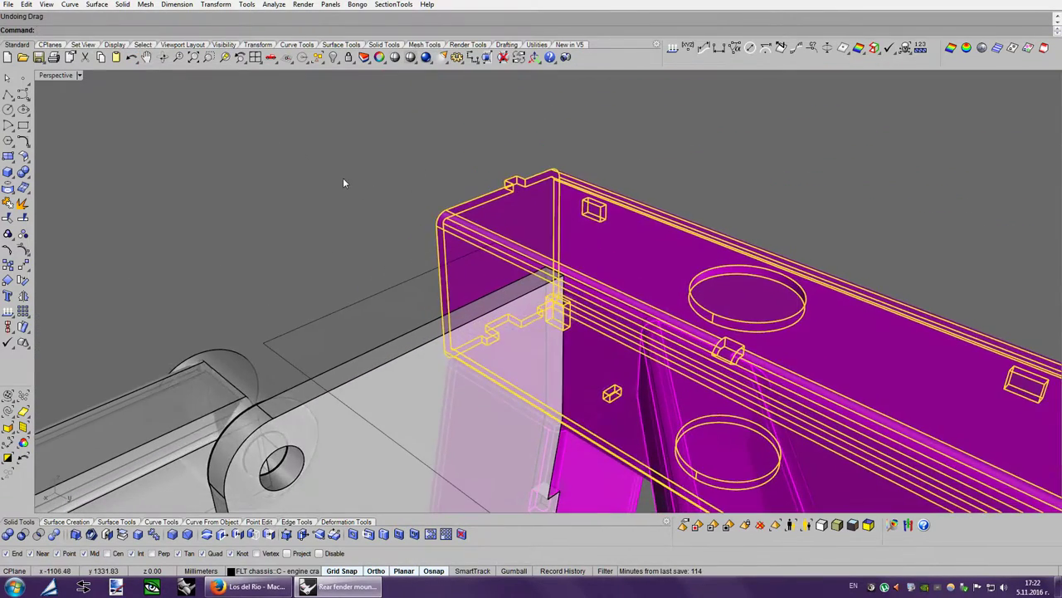
{"action": "key", "text": "Home"}
{"action": "key", "text": "Home"}
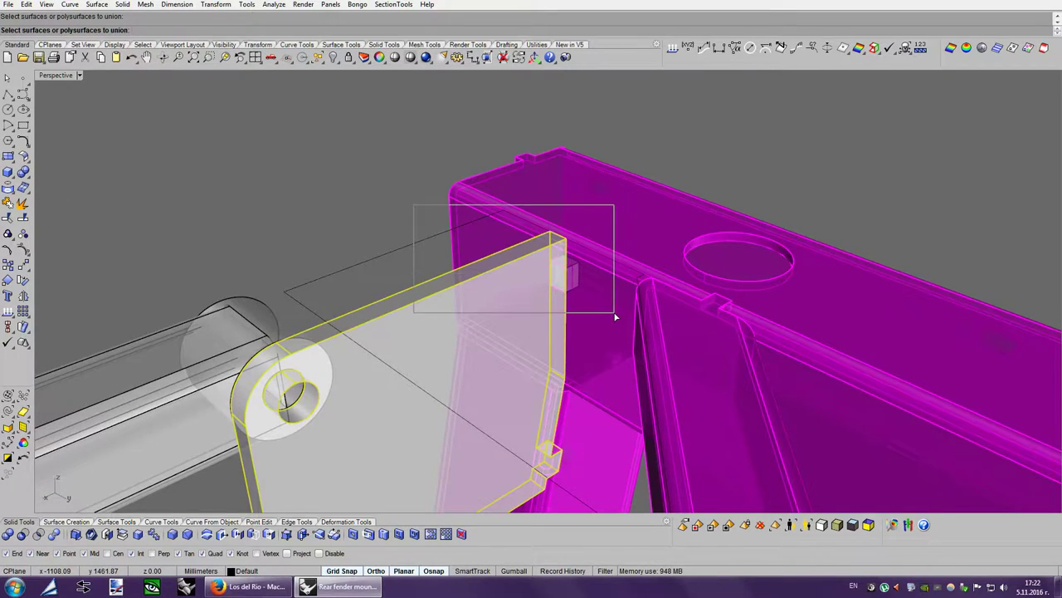
Fuse the upper locating tab into the bracket plate.
{"action": "key", "text": "Escape"}
{"action": "left_click", "coordinate": [405, 310]}
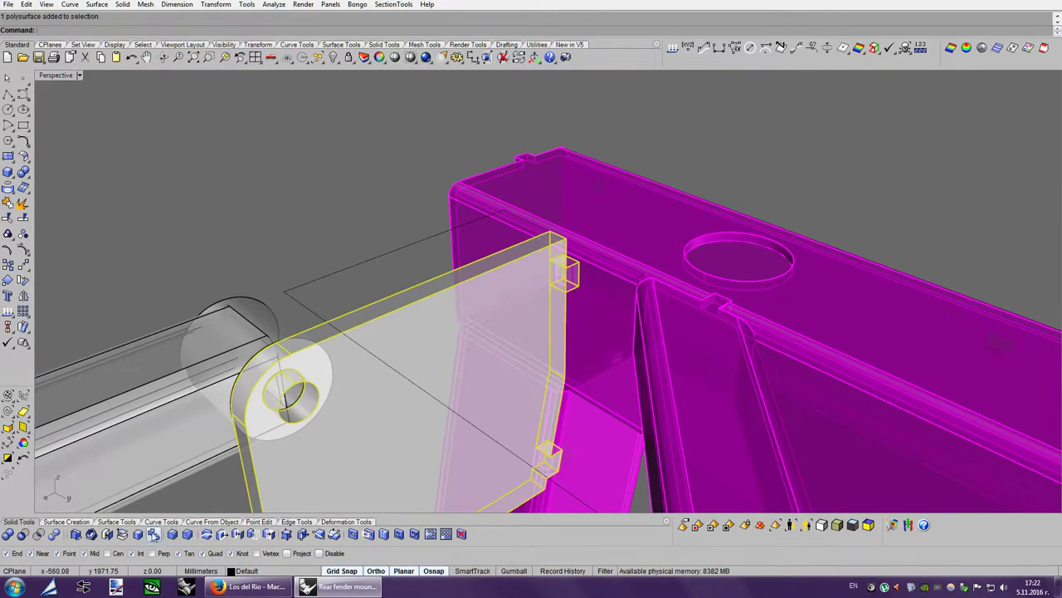
{"action": "mouse_move", "coordinate": [457, 254]}
{"action": "right_mouse_down"}
{"action": "mouse_move", "coordinate": [400, 273]}
{"action": "mouse_move", "coordinate": [615, 300]}
{"action": "mouse_move", "coordinate": [713, 390]}
{"action": "mouse_move", "coordinate": [738, 349]}
{"action": "mouse_move", "coordinate": [42, 163]}
{"action": "right_mouse_up"}
Start a polyline and zoom in on the plate's lower corner.
{"action": "left_click", "coordinate": [8, 94]}
{"action": "mouse_move", "coordinate": [42, 111]}
{"action": "right_mouse_down"}
{"action": "mouse_move", "coordinate": [650, 426]}
{"action": "mouse_move", "coordinate": [643, 401]}
{"action": "right_mouse_up"}
{"action": "scroll", "coordinate": [642, 409], "scroll_direction": "down", "scroll_amount": 2}
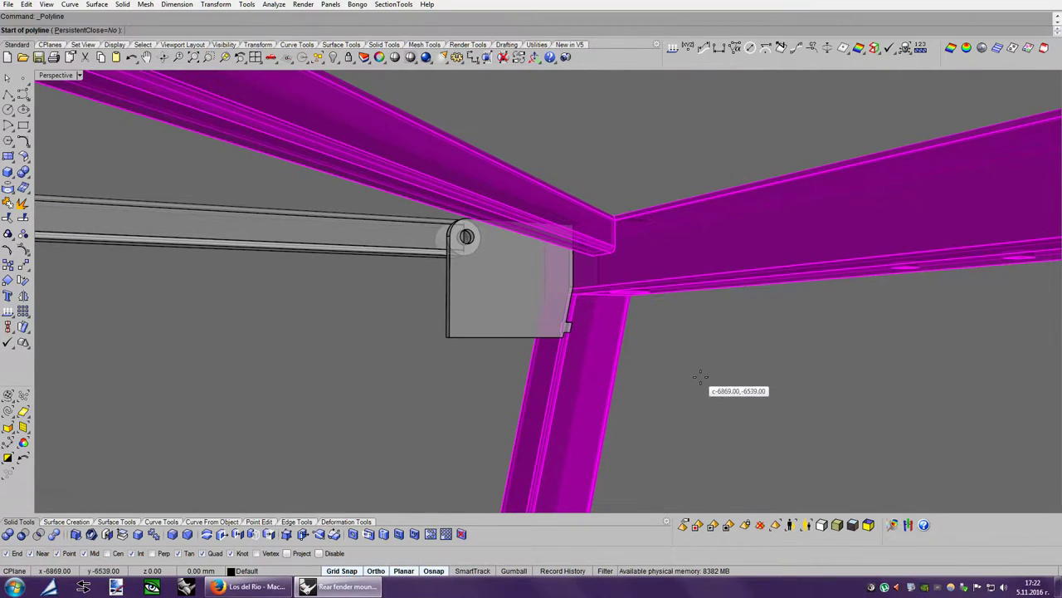
{"action": "scroll", "coordinate": [700, 376], "scroll_direction": "up", "scroll_amount": 3}
{"action": "scroll", "coordinate": [700, 376], "scroll_direction": "up", "scroll_amount": 2}
{"action": "scroll", "coordinate": [700, 376], "scroll_direction": "up", "scroll_amount": 1}
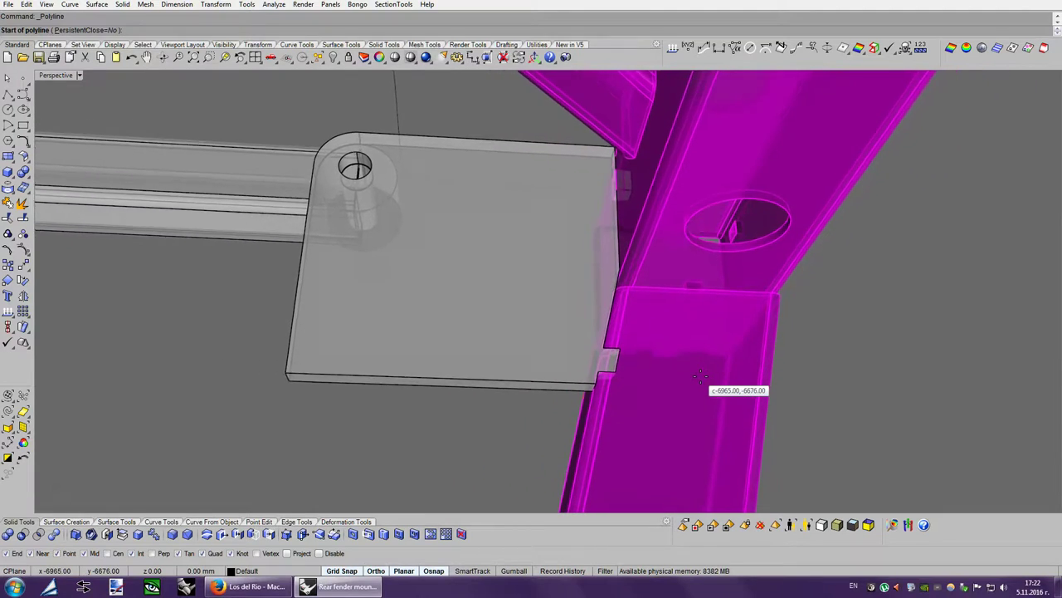
{"action": "scroll", "coordinate": [700, 376], "scroll_direction": "up", "scroll_amount": 2}
{"action": "scroll", "coordinate": [705, 381], "scroll_direction": "up", "scroll_amount": 2}
{"action": "scroll", "coordinate": [664, 386], "scroll_direction": "up", "scroll_amount": 1}
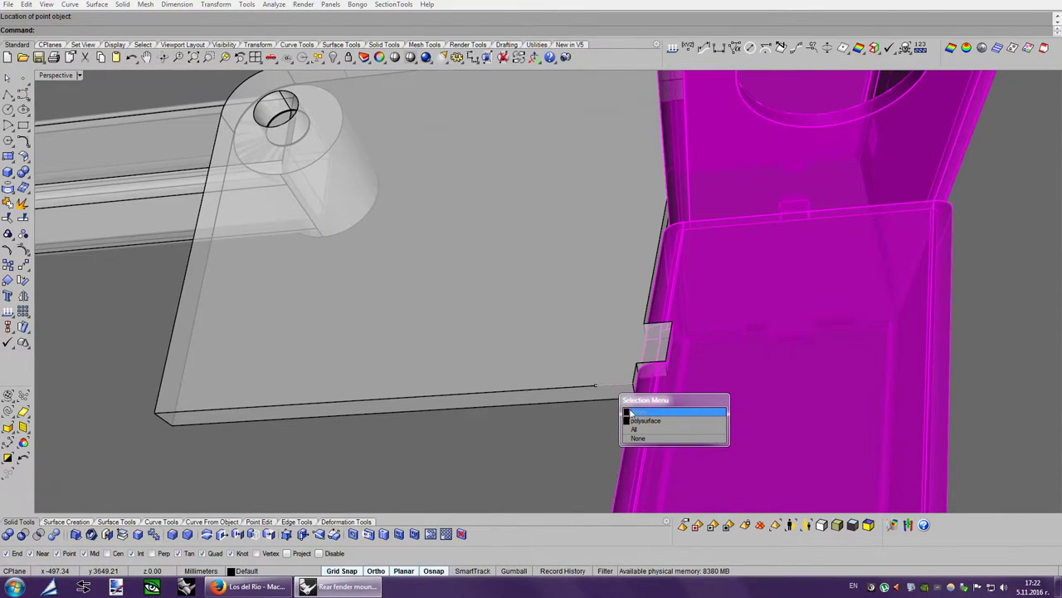
Delete the stray point at the plate edge and orbit to look along the beam.
{"action": "key", "text": "Delete"}
{"action": "key", "text": "Left"}
{"action": "key", "text": "Left"}
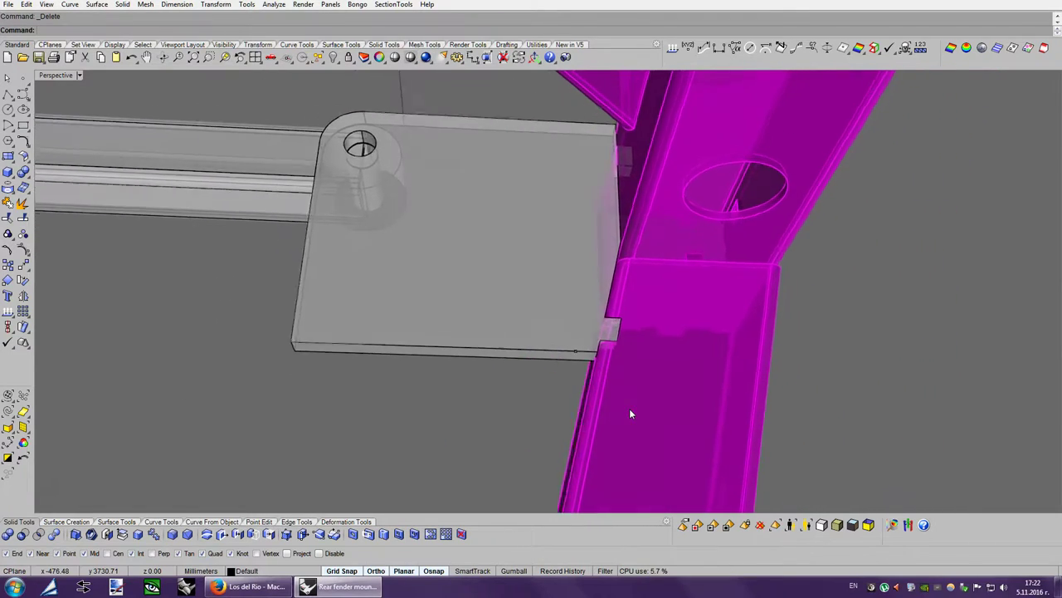
{"action": "key", "text": "Left"}
{"action": "key", "text": "Left"}
{"action": "key", "text": "Left"}
{"action": "key", "text": "Left"}
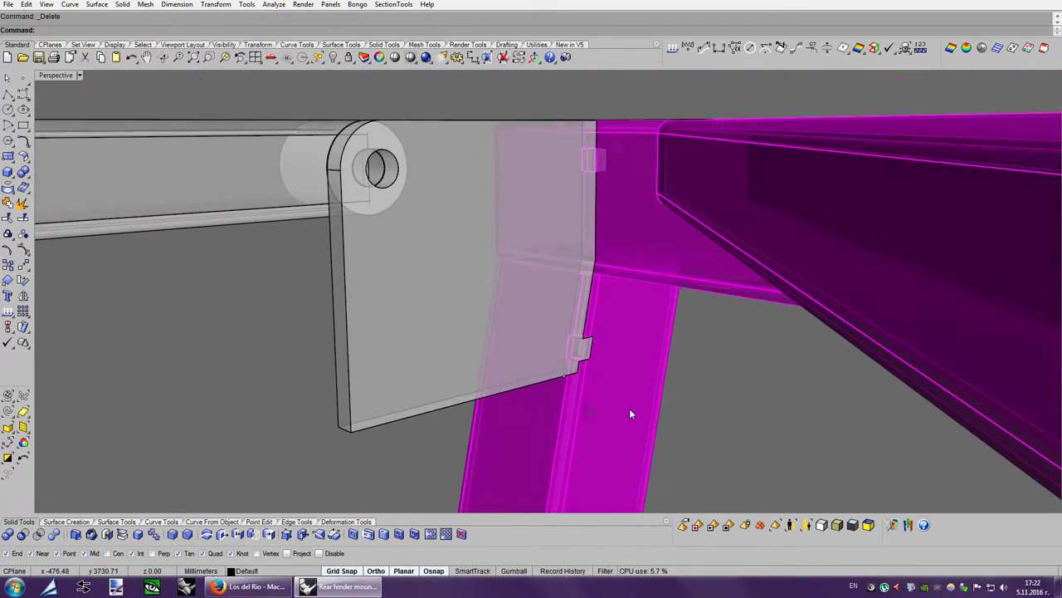
{"action": "key", "text": "Left"}
{"action": "key", "text": "Left"}
{"action": "key", "text": "Left"}
{"action": "key", "text": "Left"}
{"action": "key", "text": "Left"}
{"action": "key", "text": "Left"}
{"action": "key", "text": "Left"}
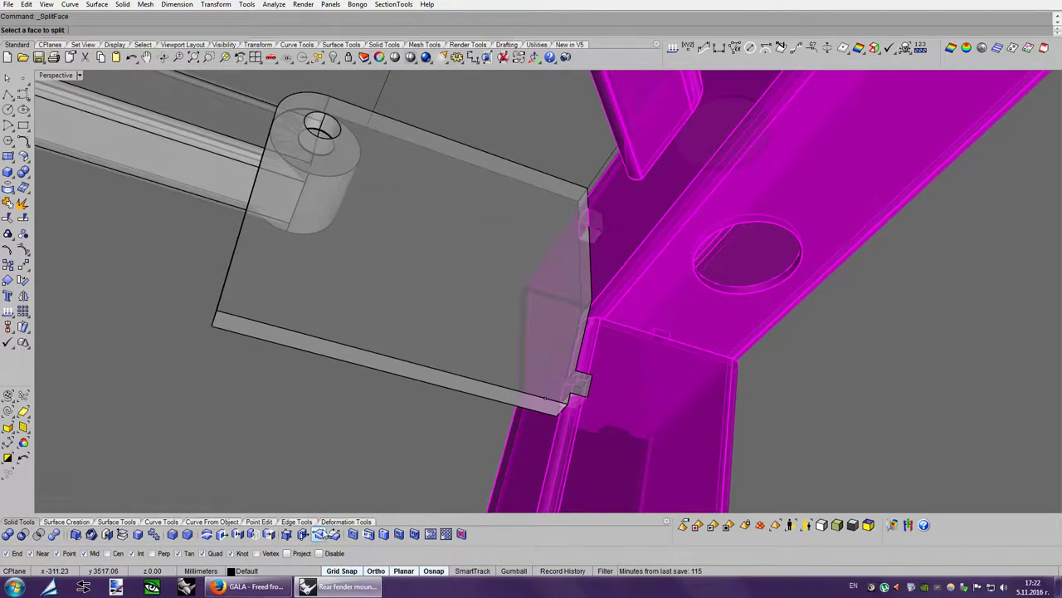
{"action": "scroll", "coordinate": [617, 407], "scroll_direction": "up", "scroll_amount": 2}
{"action": "scroll", "coordinate": [617, 408], "scroll_direction": "up", "scroll_amount": 2}
{"action": "scroll", "coordinate": [617, 408], "scroll_direction": "up", "scroll_amount": 1}
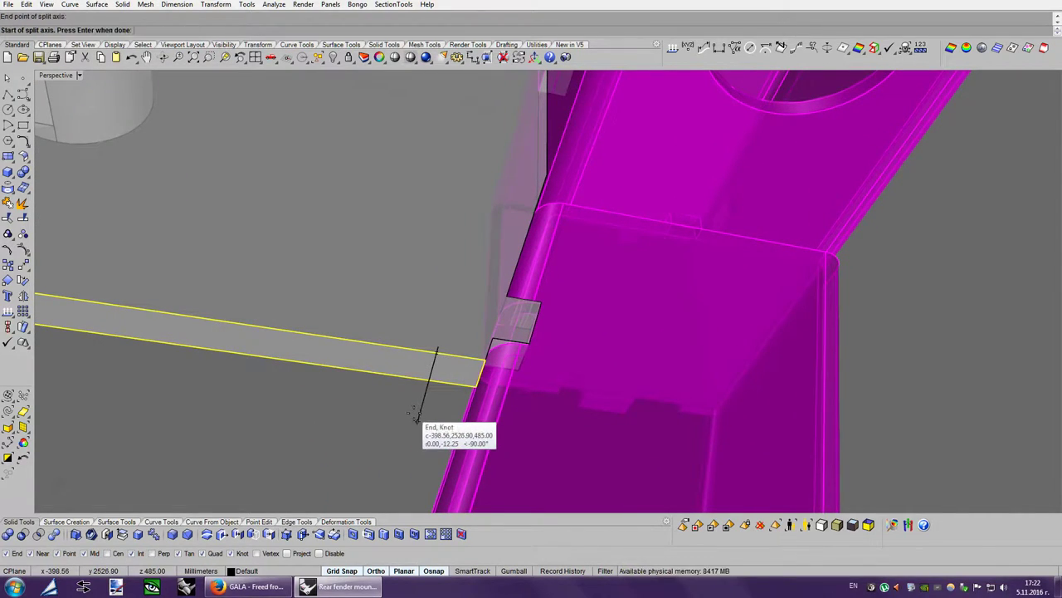
Finish splitting the plate's narrow lower face at the line beside the tab.
{"action": "key", "text": "Return"}
{"action": "mouse_move", "coordinate": [449, 400]}
{"action": "right_mouse_down"}
{"action": "mouse_move", "coordinate": [616, 395]}
{"action": "mouse_move", "coordinate": [561, 343]}
{"action": "right_mouse_up"}
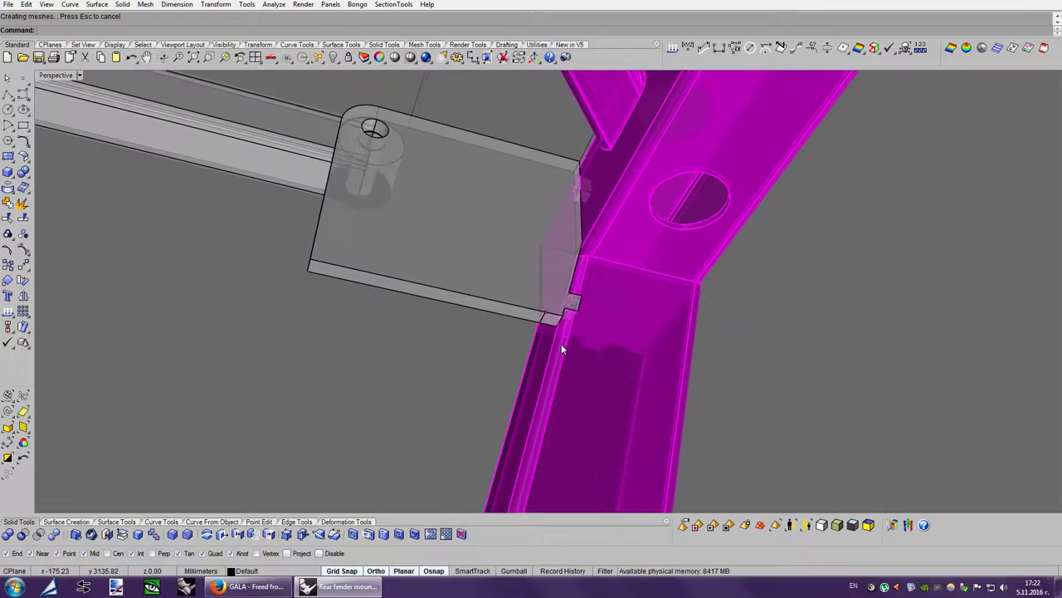
{"action": "scroll", "coordinate": [523, 330], "scroll_direction": "up", "scroll_amount": 2}
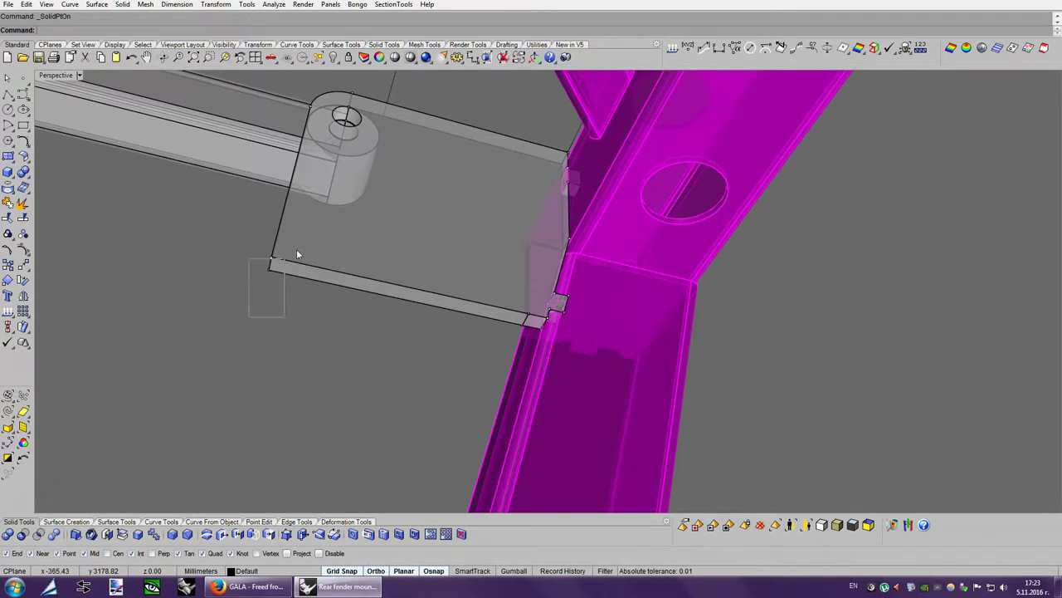
Select the plate's lower corner points and raise them 41 mm.
{"action": "left_click_drag", "start_coordinate": [296, 249], "coordinate": [249, 318]}
{"action": "mouse_move", "coordinate": [506, 326]}
{"action": "right_mouse_down"}
{"action": "mouse_move", "coordinate": [544, 362]}
{"action": "mouse_move", "coordinate": [480, 429]}
{"action": "right_mouse_up"}
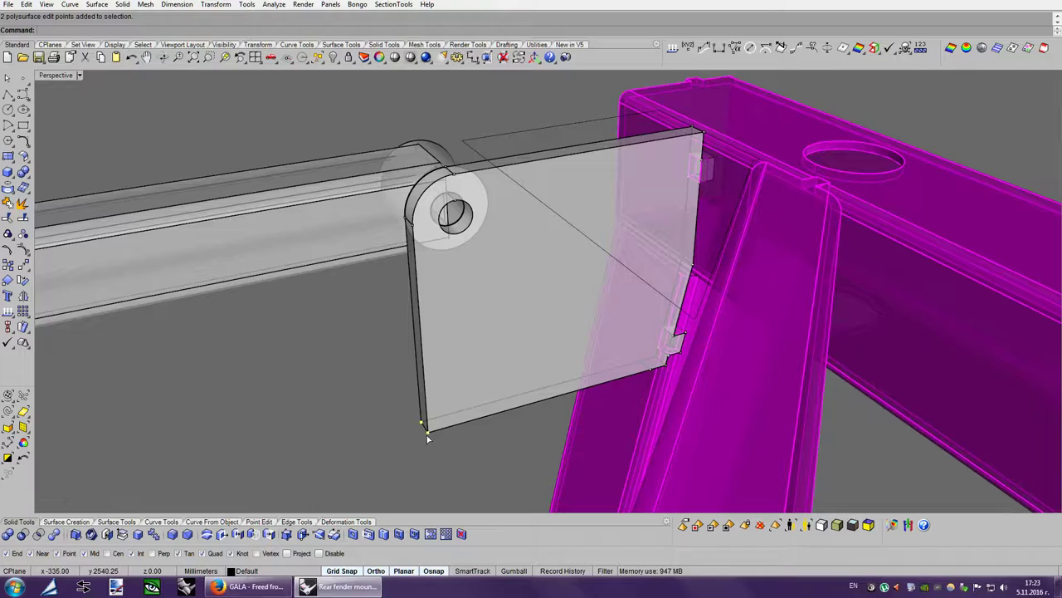
{"action": "left_click_drag", "start_coordinate": [426, 435], "coordinate": [380, 319]}
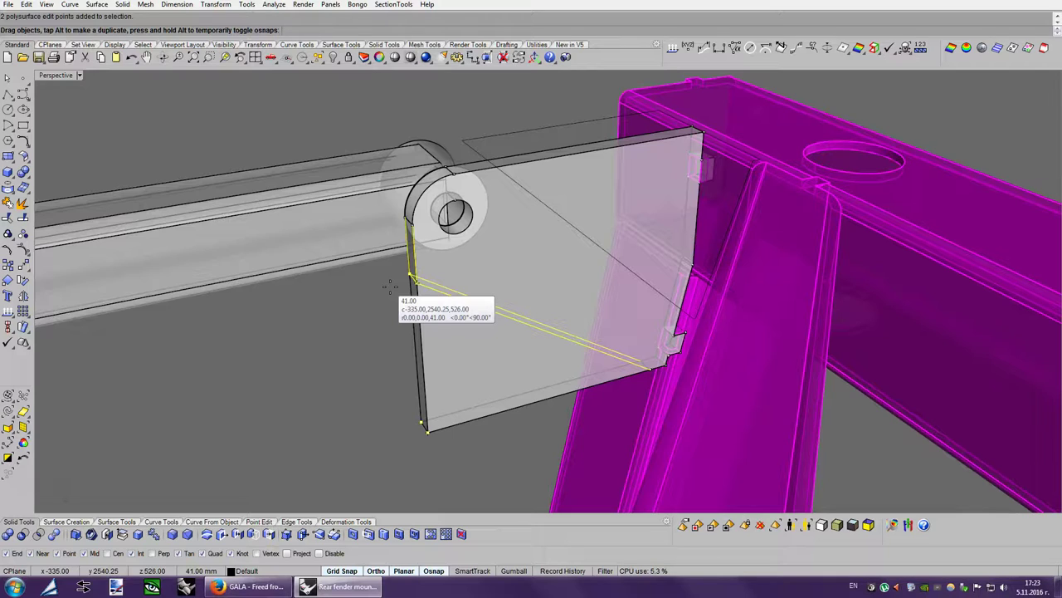
{"action": "left_click_drag", "start_coordinate": [388, 287], "coordinate": [391, 291]}
{"action": "mouse_move", "coordinate": [416, 330]}
{"action": "right_mouse_down"}
{"action": "mouse_move", "coordinate": [563, 323]}
{"action": "mouse_move", "coordinate": [469, 286]}
{"action": "right_mouse_up"}
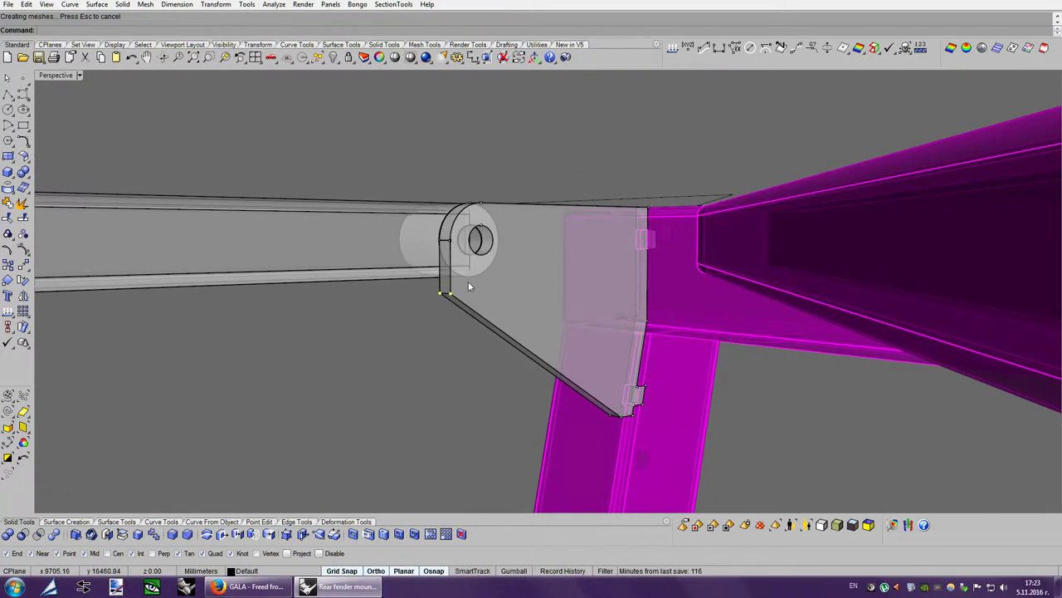
{"action": "scroll", "coordinate": [458, 290], "scroll_direction": "up", "scroll_amount": 1}
{"action": "scroll", "coordinate": [458, 291], "scroll_direction": "up", "scroll_amount": 2}
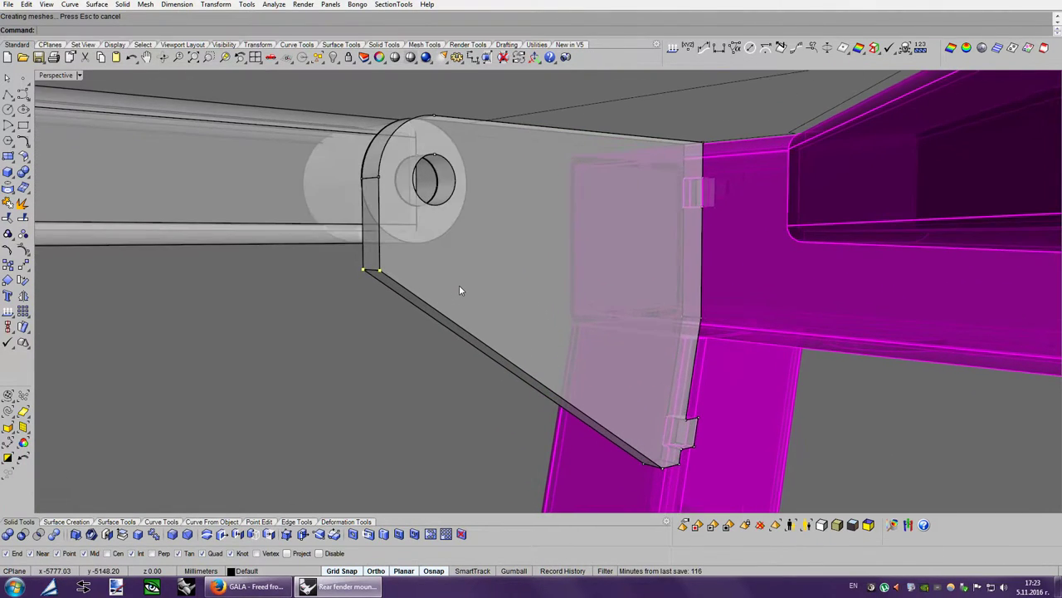
Start a line and zoom in on the plate's lower corner beside the hinge eye.
{"action": "right_click_drag", "start_coordinate": [397, 256], "coordinate": [510, 302]}
{"action": "scroll", "coordinate": [510, 302], "scroll_direction": "up", "scroll_amount": 2}
{"action": "scroll", "coordinate": [79, 149], "scroll_direction": "up", "scroll_amount": 1}
{"action": "left_click", "coordinate": [9, 94]}
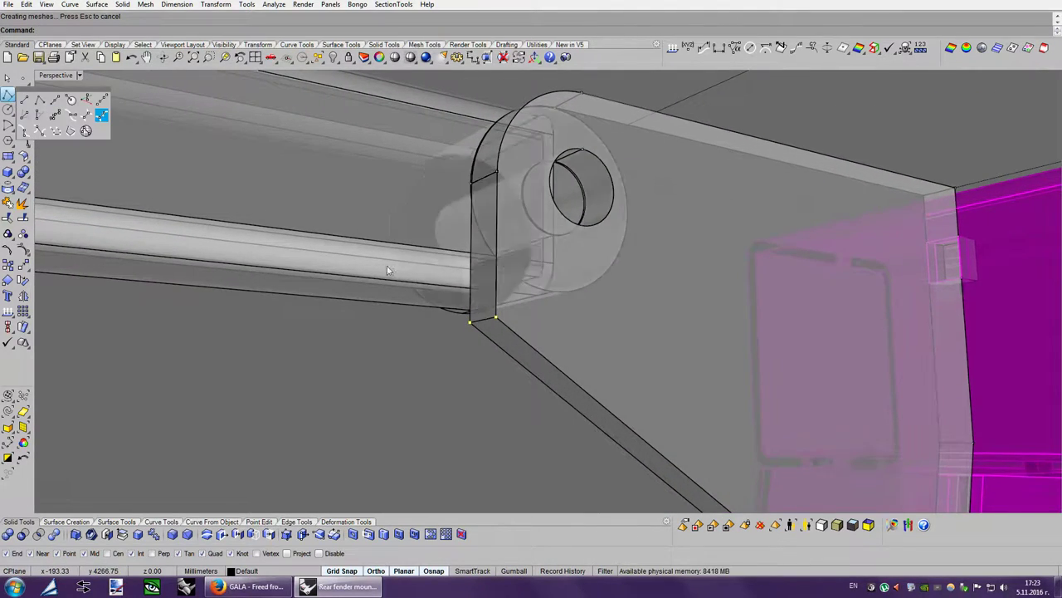
{"action": "scroll", "coordinate": [508, 353], "scroll_direction": "up", "scroll_amount": 1}
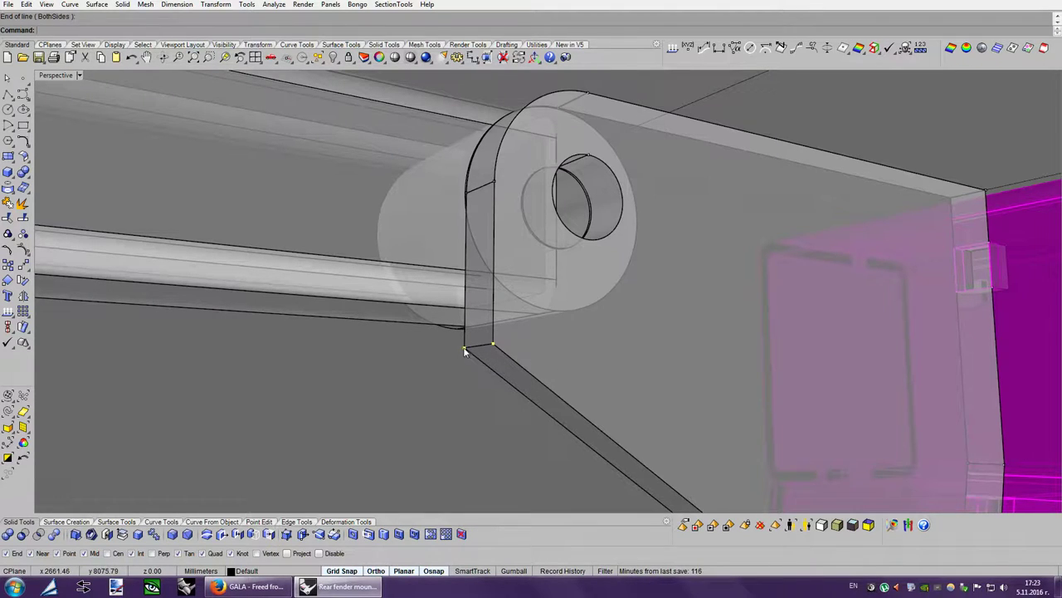
{"action": "scroll", "coordinate": [581, 369], "scroll_direction": "down", "scroll_amount": 4}
{"action": "scroll", "coordinate": [602, 370], "scroll_direction": "down", "scroll_amount": 1}
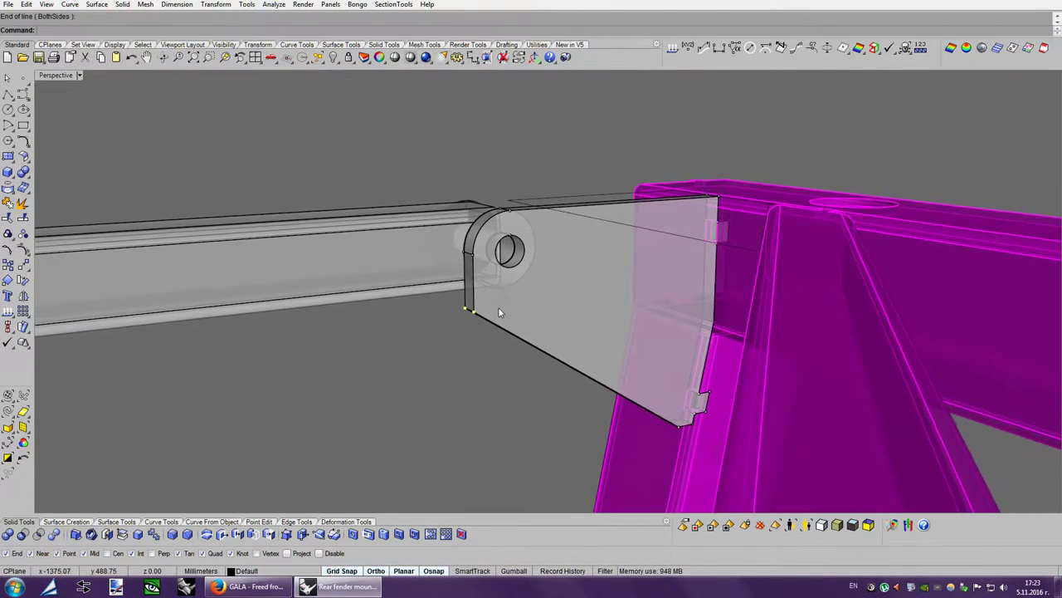
{"action": "right_click_drag", "start_coordinate": [498, 306], "coordinate": [70, 294]}
Turn off the plate's edit points and orbit in closer on the plate.
{"action": "right_click", "coordinate": [23, 249]}
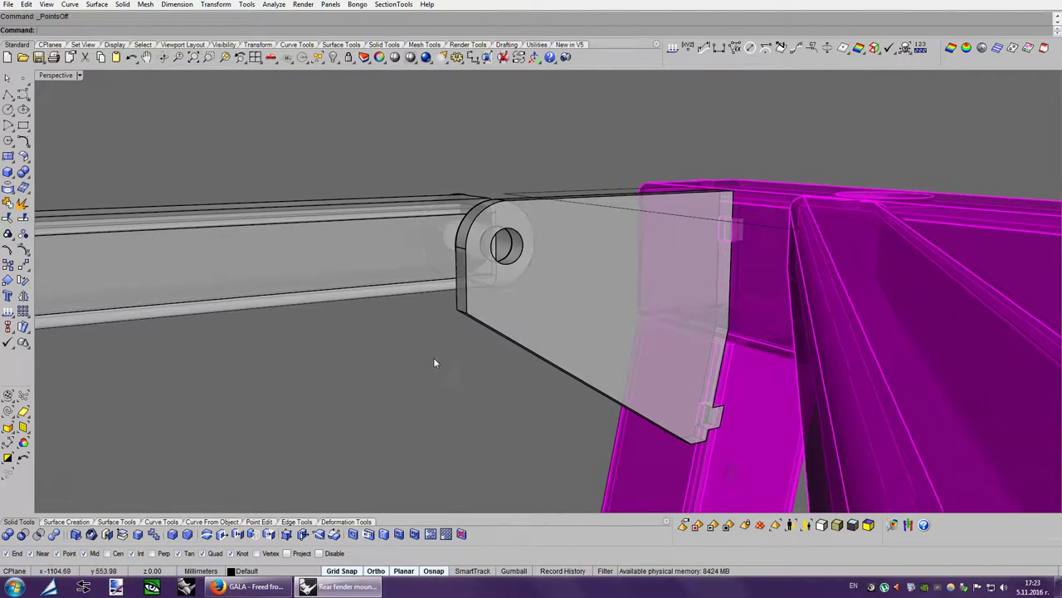
{"action": "right_click_drag", "start_coordinate": [433, 356], "coordinate": [493, 361]}
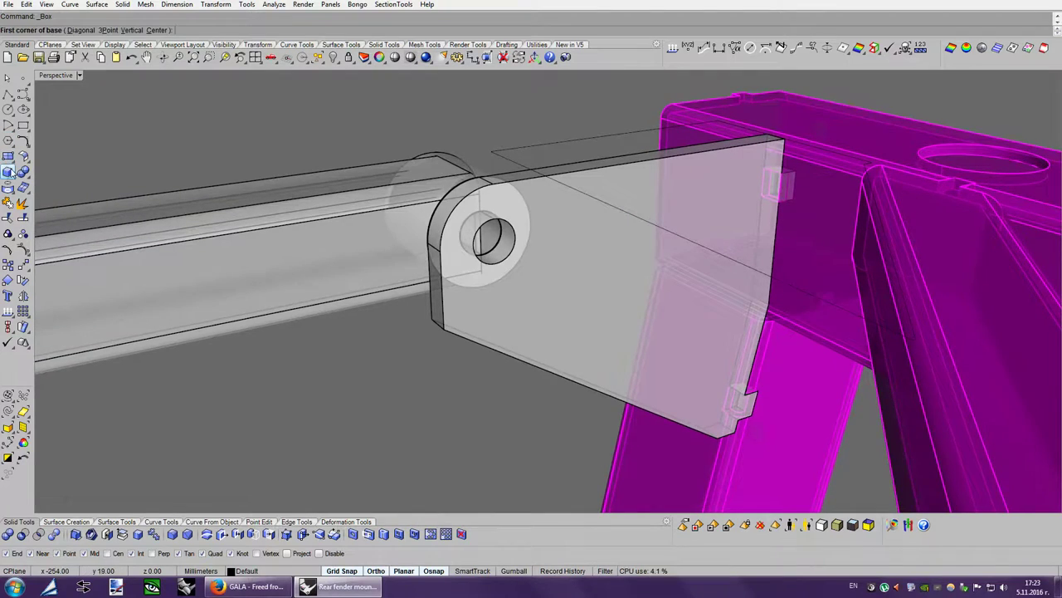
{"action": "mouse_move", "coordinate": [540, 320]}
{"action": "right_mouse_down"}
{"action": "mouse_move", "coordinate": [465, 328]}
{"action": "mouse_move", "coordinate": [129, 264]}
{"action": "right_mouse_up"}
Mirror a copy of the bracket plate across a two-point plane to the tube's other side.
{"action": "left_click", "coordinate": [454, 334]}
{"action": "left_click", "coordinate": [24, 297]}
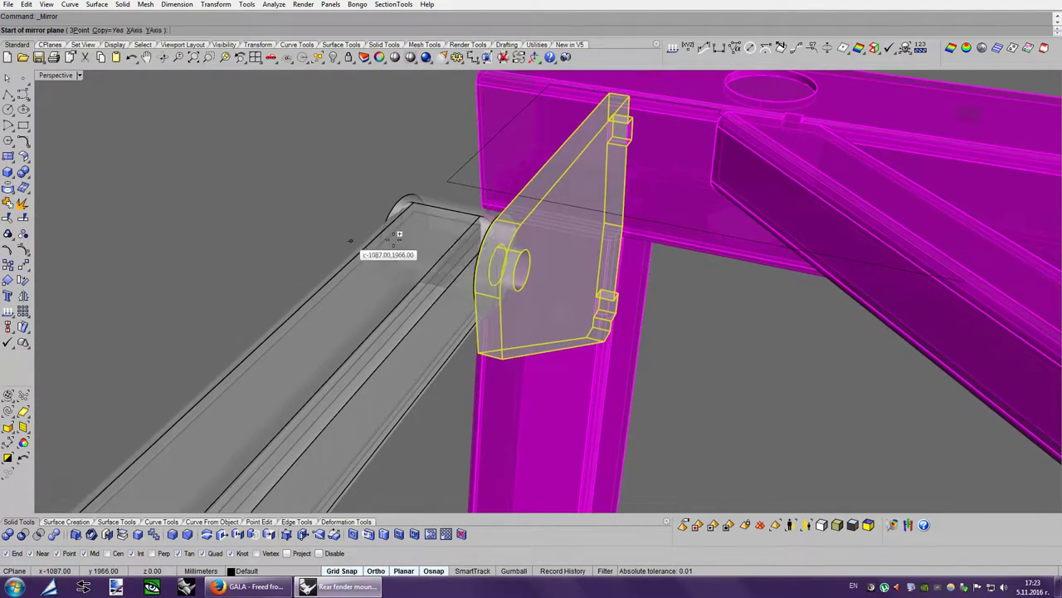
{"action": "mouse_move", "coordinate": [391, 249]}
{"action": "right_mouse_down"}
{"action": "mouse_move", "coordinate": [522, 195]}
{"action": "mouse_move", "coordinate": [622, 107]}
{"action": "right_mouse_up"}
{"action": "left_click", "coordinate": [445, 208]}
{"action": "left_click", "coordinate": [612, 120]}
{"action": "mouse_move", "coordinate": [560, 131]}
{"action": "right_mouse_down"}
{"action": "mouse_move", "coordinate": [652, 213]}
{"action": "mouse_move", "coordinate": [735, 463]}
{"action": "right_mouse_up"}
{"action": "left_click", "coordinate": [836, 524]}
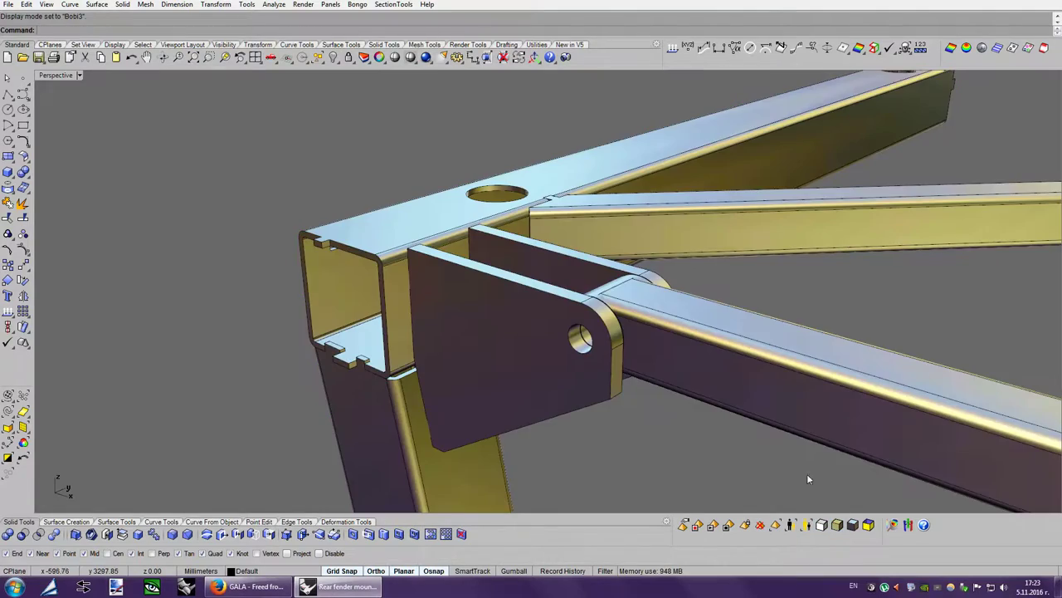
{"action": "right_click_drag", "start_coordinate": [807, 473], "coordinate": [710, 378]}
{"action": "key", "text": "Down"}
{"action": "key", "text": "Down"}
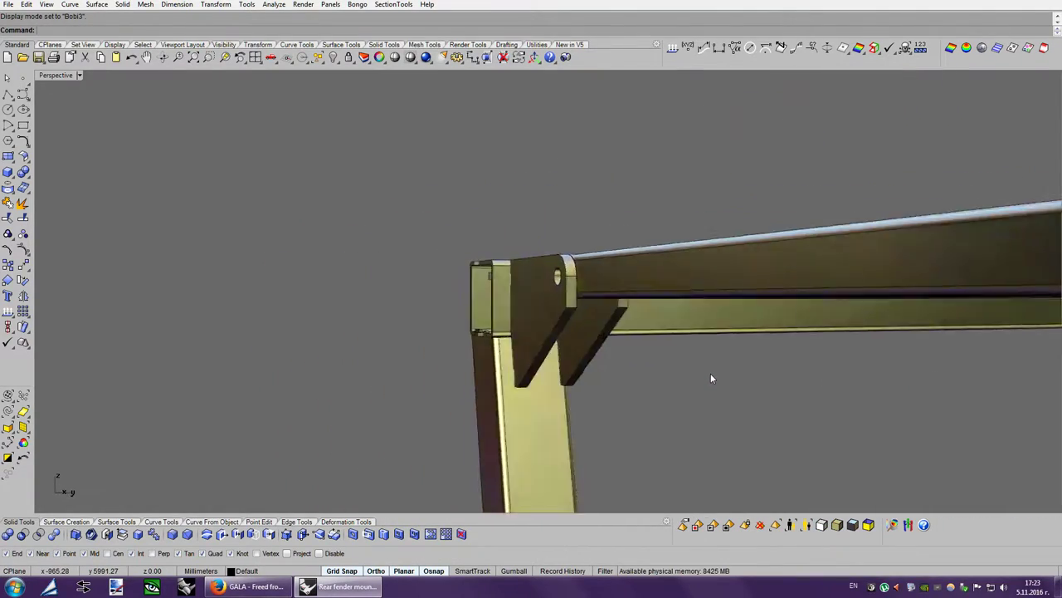
{"action": "key", "text": "Down"}
{"action": "key", "text": "Down"}
{"action": "key", "text": "Down"}
{"action": "key", "text": "Down"}
{"action": "key", "text": "Down"}
{"action": "key", "text": "Down"}
{"action": "key", "text": "Up"}
{"action": "key", "text": "Up"}
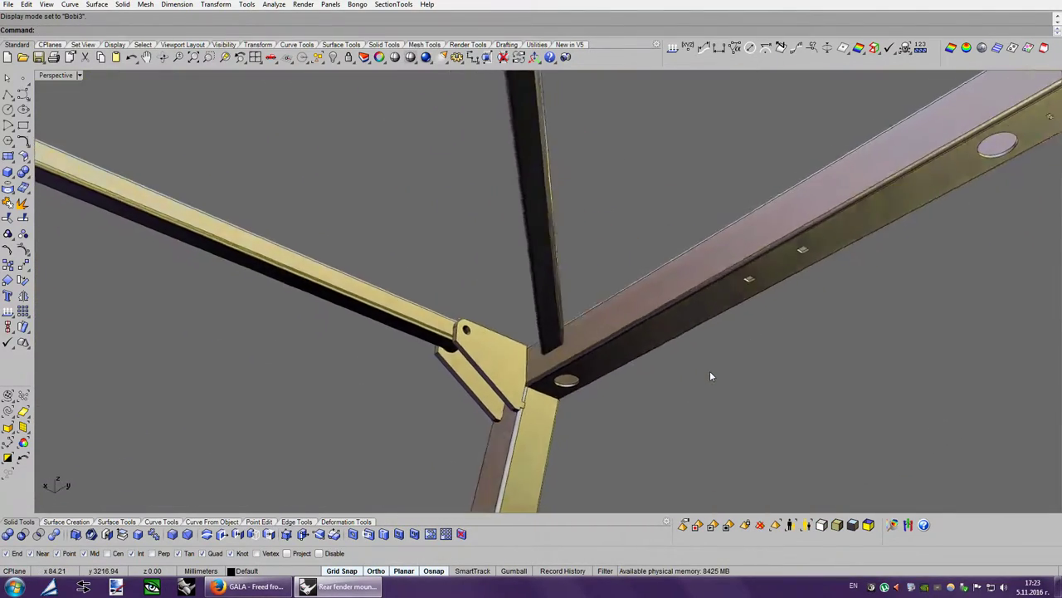
{"action": "key", "text": "Up"}
{"action": "key", "text": "Up"}
{"action": "key", "text": "Up"}
{"action": "key", "text": "Up"}
{"action": "key", "text": "Up"}
{"action": "key", "text": "Down"}
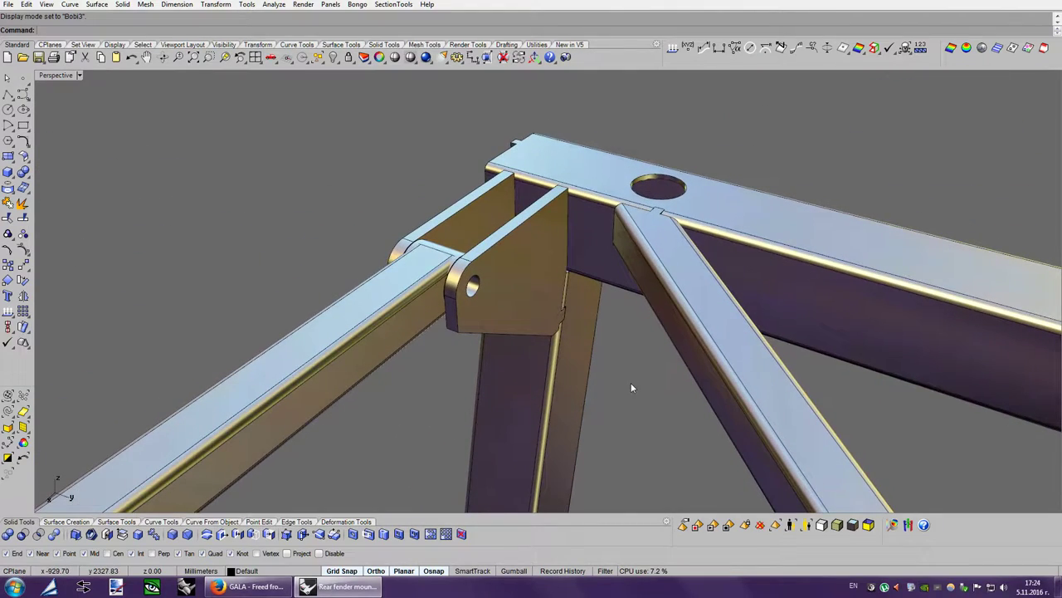
{"action": "key", "text": "Down"}
{"action": "key", "text": "Down"}
{"action": "key", "text": "Down"}
{"action": "key", "text": "Down"}
{"action": "key", "text": "Down"}
{"action": "key", "text": "Down"}
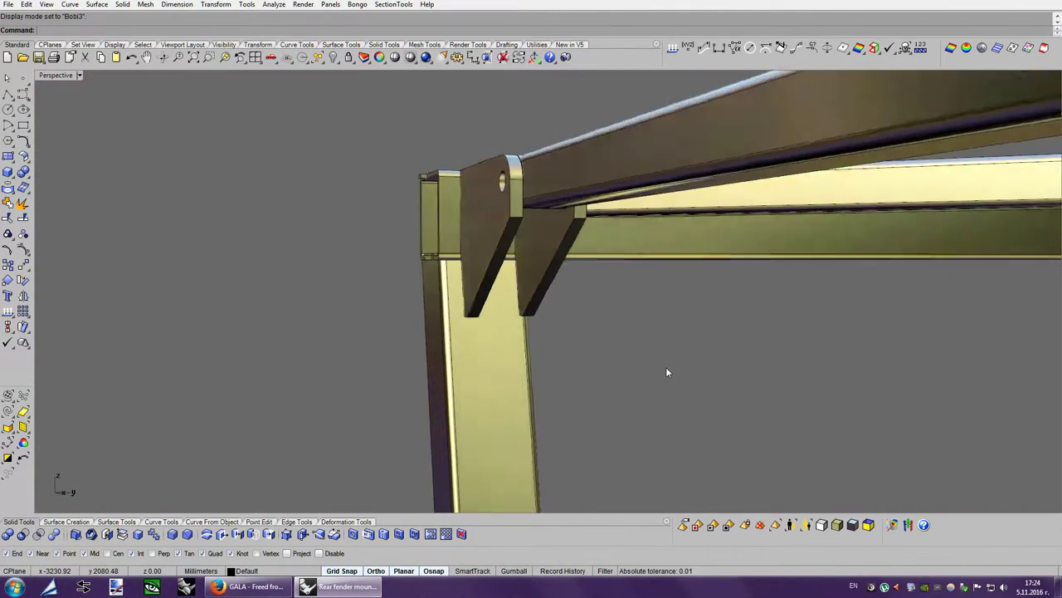
{"action": "key", "text": "Down"}
{"action": "key", "text": "Down"}
{"action": "key", "text": "Up"}
{"action": "key", "text": "Up"}
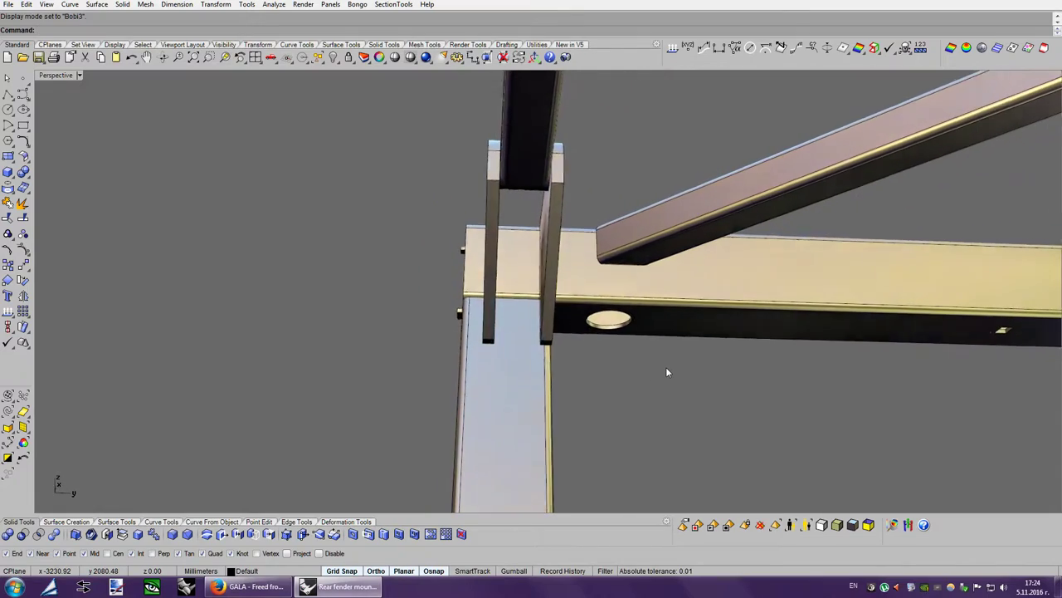
{"action": "key", "text": "Up"}
{"action": "key", "text": "Up"}
{"action": "key", "text": "Up"}
{"action": "key", "text": "Down"}
{"action": "key", "text": "Down"}
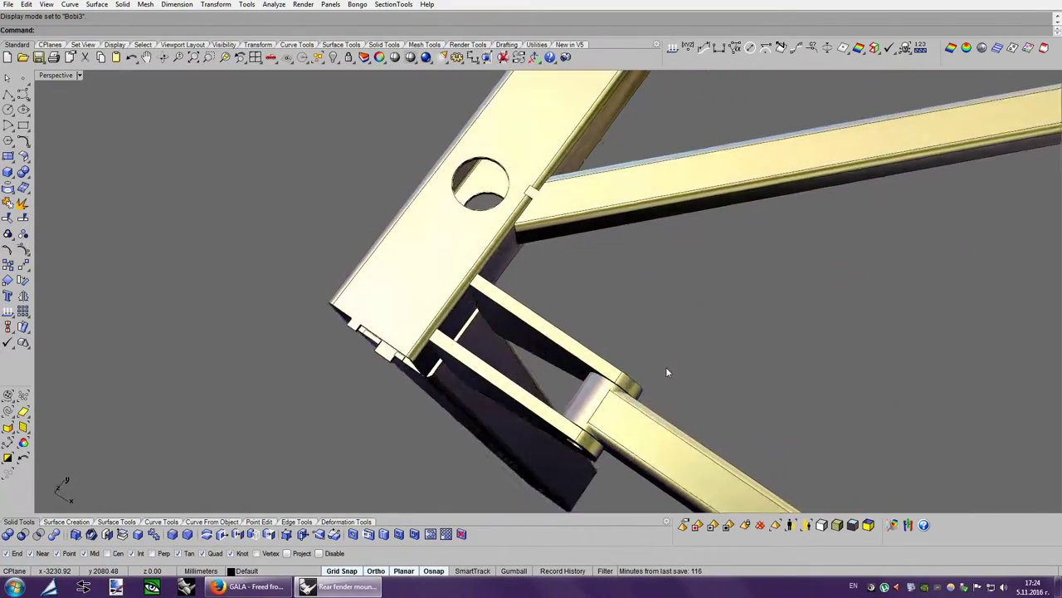
{"action": "key", "text": "Down"}
{"action": "key", "text": "Down"}
{"action": "key", "text": "Down"}
{"action": "key", "text": "Down"}
{"action": "key", "text": "Up"}
{"action": "key", "text": "Up"}
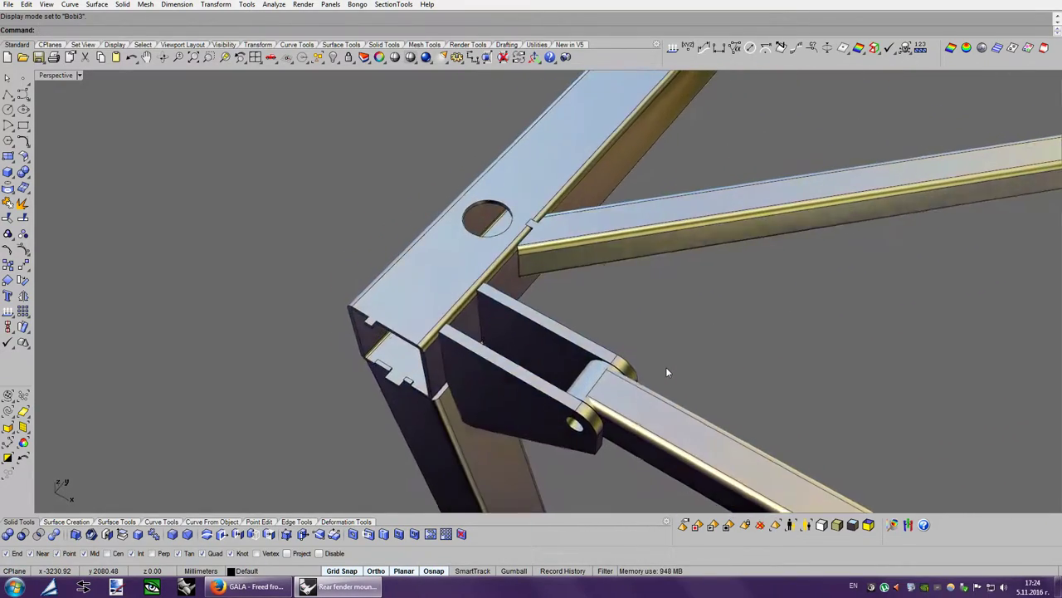
{"action": "key", "text": "Up"}
{"action": "key", "text": "Up"}
{"action": "key", "text": "Up"}
{"action": "key", "text": "Up"}
{"action": "key", "text": "Left"}
{"action": "key", "text": "Left"}
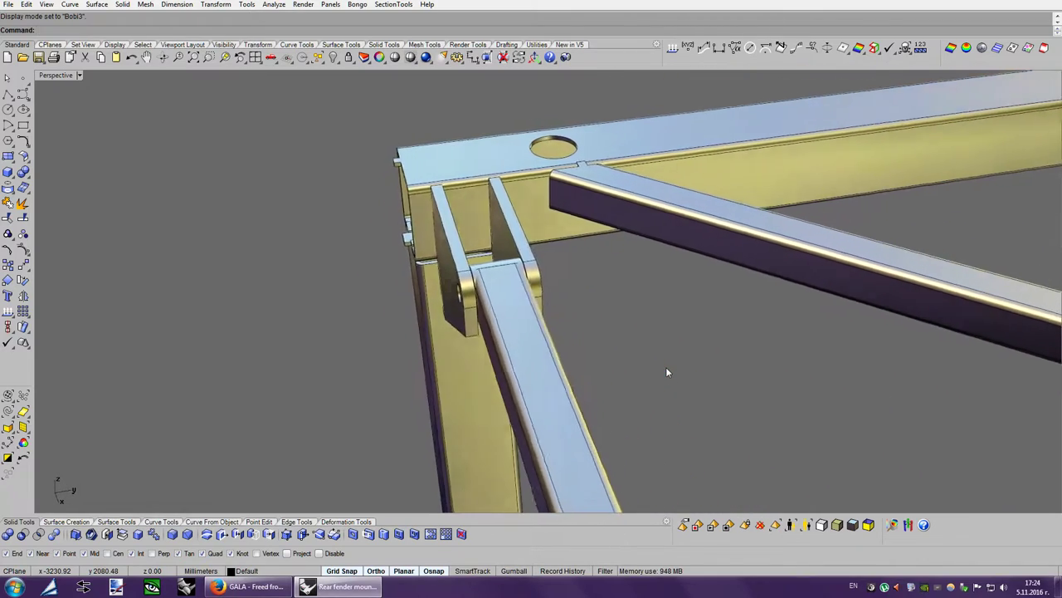
{"action": "key", "text": "Left"}
{"action": "key", "text": "Left"}
{"action": "key", "text": "Left"}
{"action": "key", "text": "Left"}
{"action": "key", "text": "Left"}
{"action": "key", "text": "Left"}
{"action": "key", "text": "Left"}
{"action": "key", "text": "Left"}
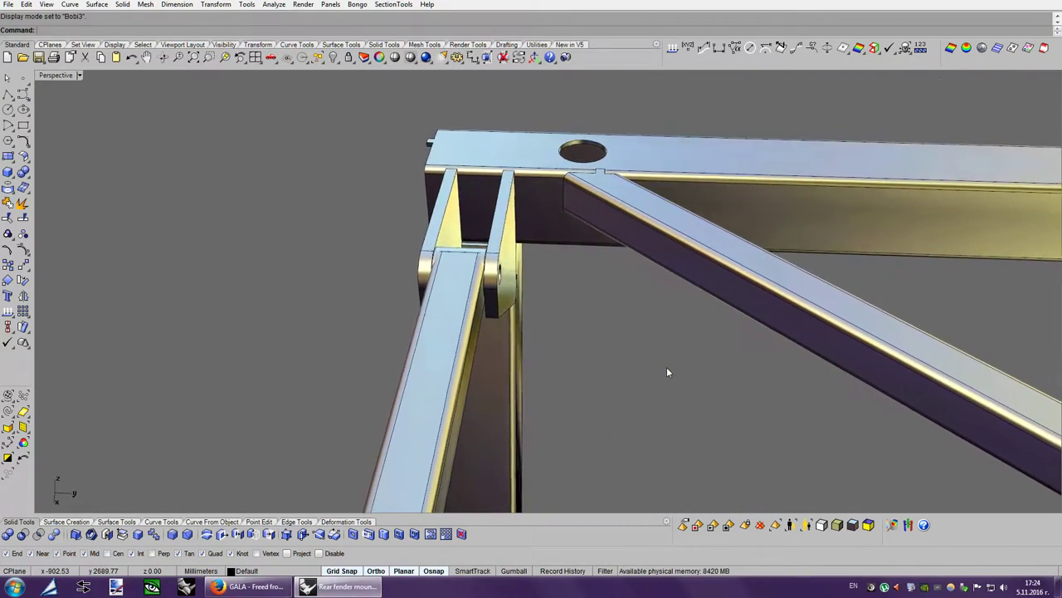
{"action": "key", "text": "Left"}
{"action": "key", "text": "Left"}
{"action": "key", "text": "Down"}
{"action": "key", "text": "Down"}
{"action": "key", "text": "Down"}
{"action": "key", "text": "Down"}
{"action": "key", "text": "Left"}
{"action": "key", "text": "Left"}
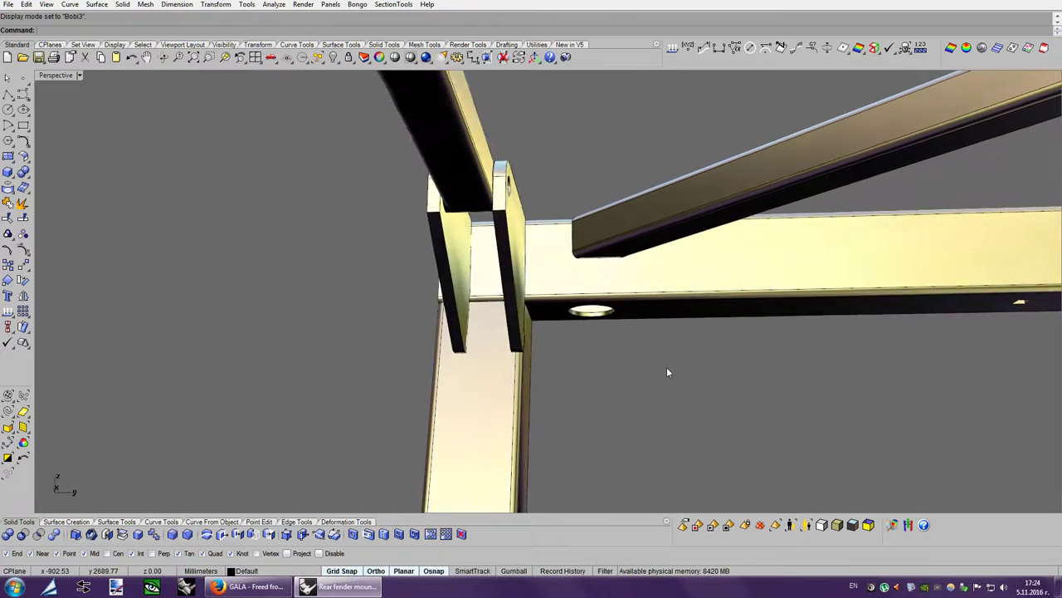
{"action": "key", "text": "Left"}
{"action": "key", "text": "Left"}
{"action": "key", "text": "Left"}
{"action": "key", "text": "Left"}
{"action": "key", "text": "Left"}
{"action": "key", "text": "Left"}
{"action": "key", "text": "Left"}
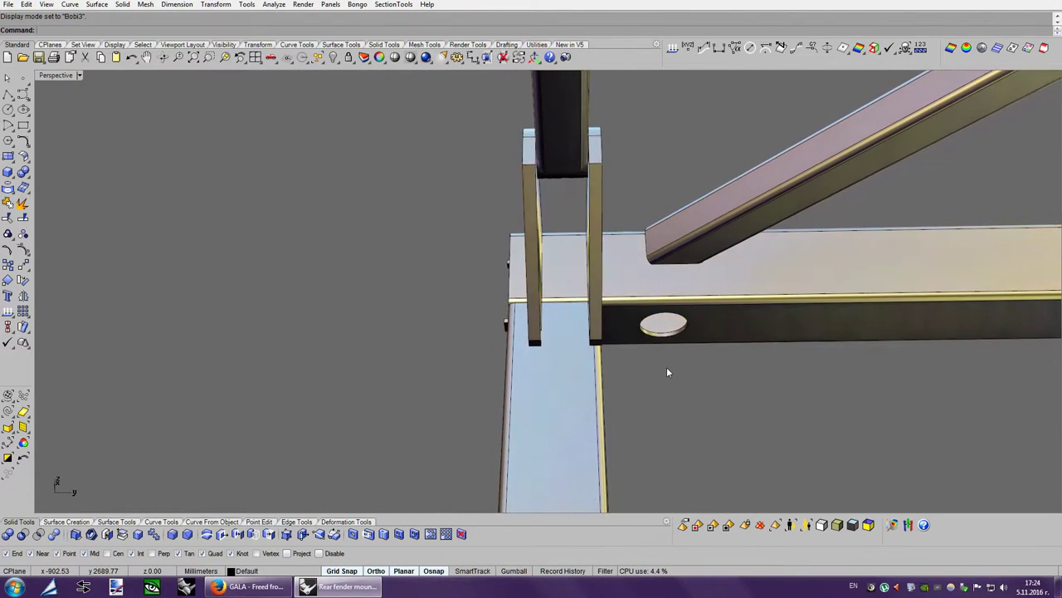
{"action": "key", "text": "Left"}
{"action": "key", "text": "Left"}
{"action": "key", "text": "Left"}
{"action": "key", "text": "Left"}
{"action": "key", "text": "Up"}
{"action": "key", "text": "Up"}
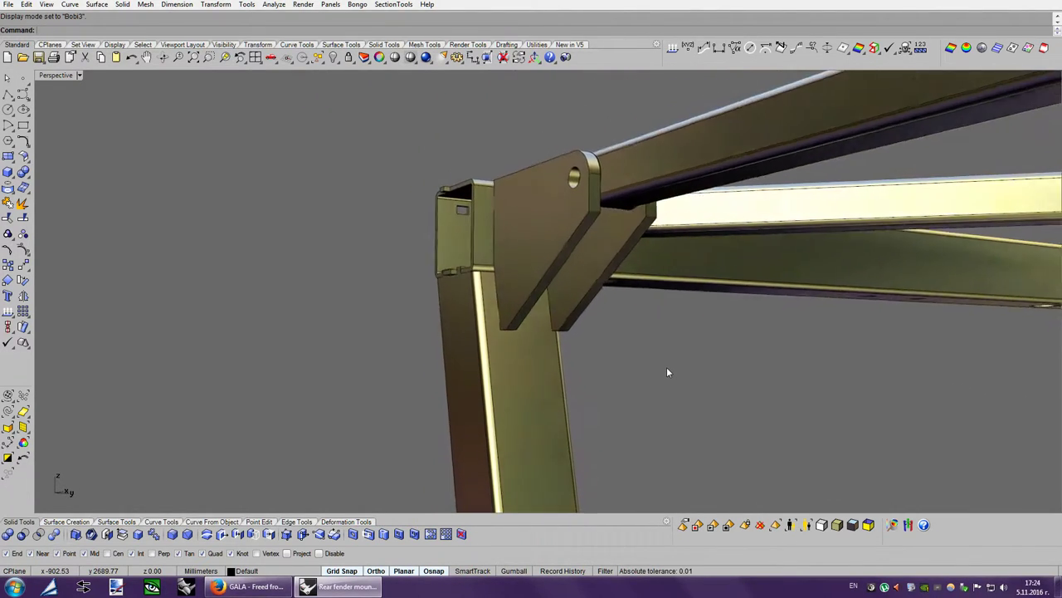
{"action": "key", "text": "Up"}
{"action": "key", "text": "Up"}
{"action": "key", "text": "Up"}
{"action": "key", "text": "Up"}
{"action": "key", "text": "Up"}
{"action": "key", "text": "Up"}
{"action": "key", "text": "Left"}
{"action": "key", "text": "Left"}
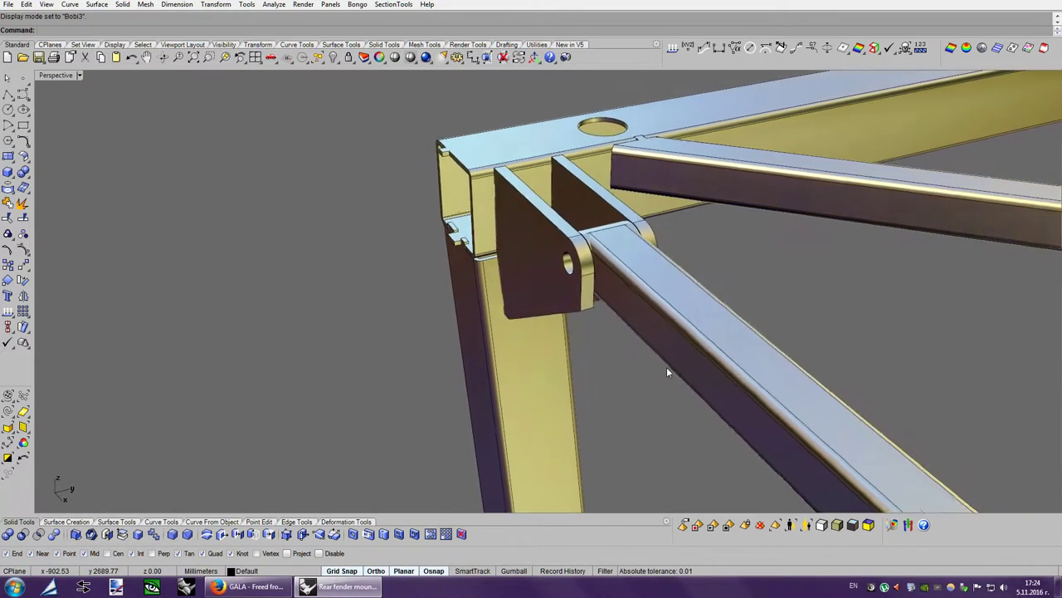
{"action": "key", "text": "Left"}
{"action": "key", "text": "Left"}
{"action": "key", "text": "Left"}
{"action": "key", "text": "Left"}
{"action": "key", "text": "Left"}
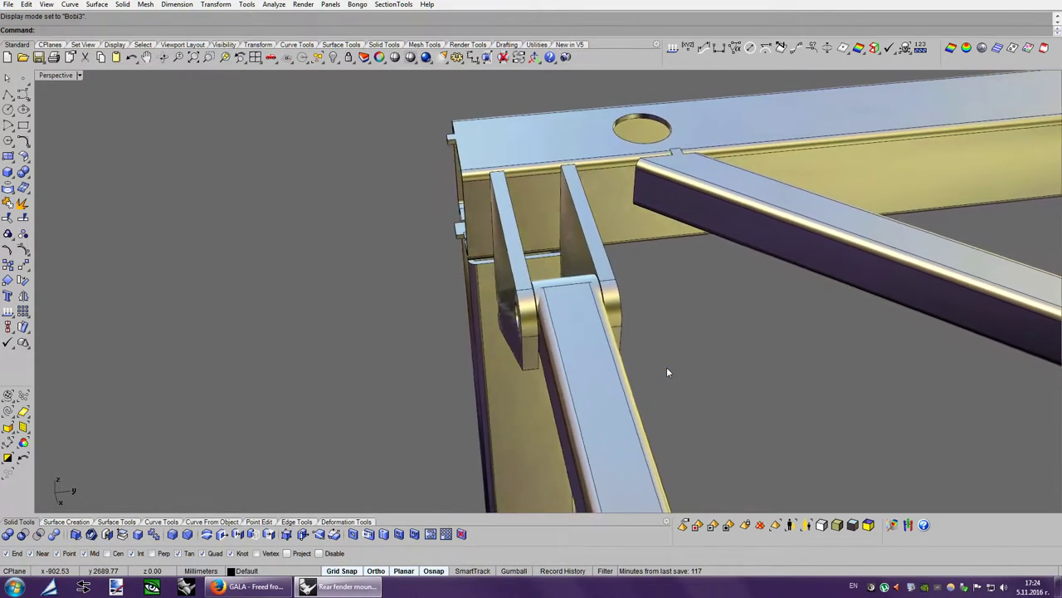
{"action": "key", "text": "Left"}
{"action": "key", "text": "Left"}
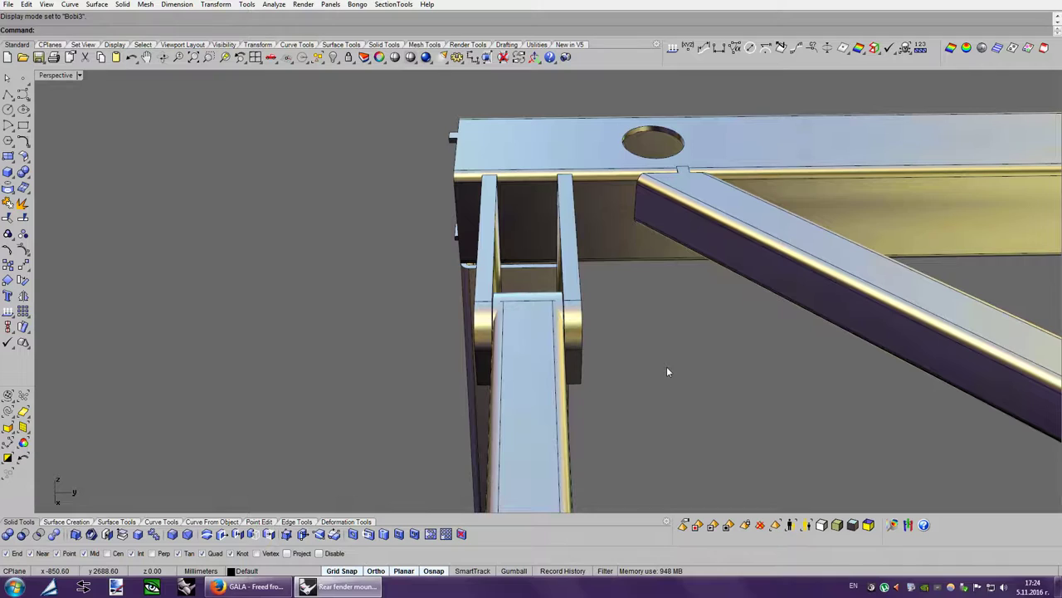
{"action": "key", "text": "Left"}
{"action": "key", "text": "Left"}
{"action": "key", "text": "Left"}
{"action": "scroll", "coordinate": [666, 370], "scroll_direction": "up", "scroll_amount": 2}
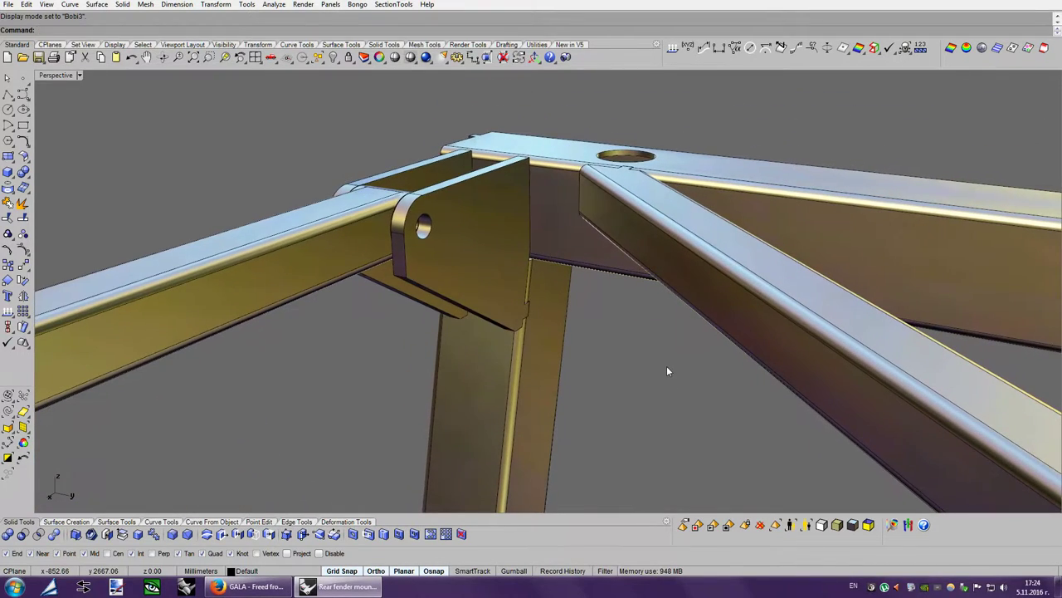
{"action": "scroll", "coordinate": [666, 370], "scroll_direction": "up", "scroll_amount": 2}
{"action": "scroll", "coordinate": [667, 370], "scroll_direction": "up", "scroll_amount": 4}
{"action": "scroll", "coordinate": [666, 370], "scroll_direction": "up", "scroll_amount": 2}
{"action": "key", "text": "Left"}
{"action": "key", "text": "Left"}
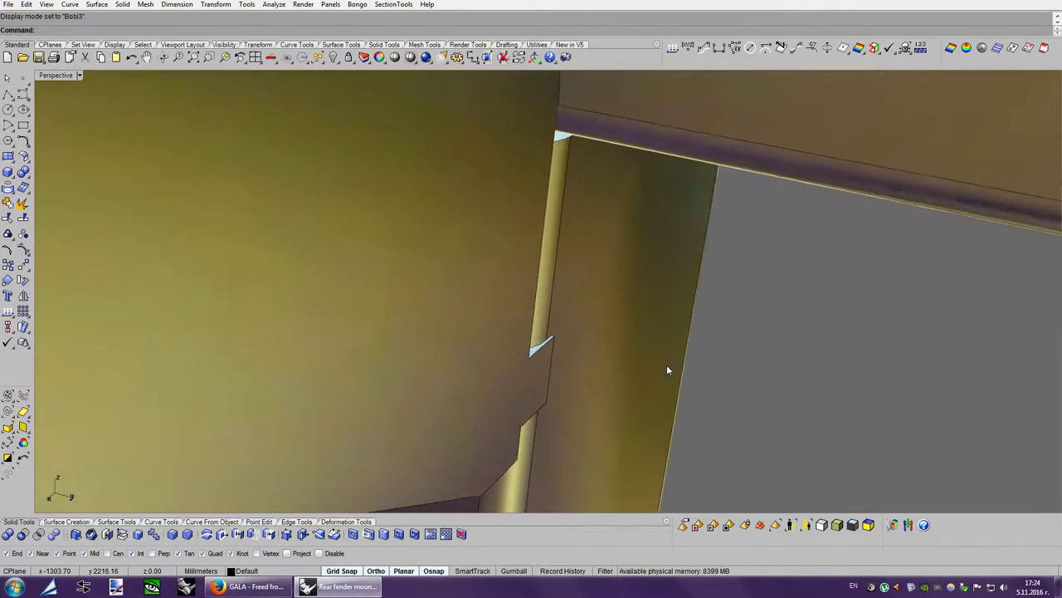
{"action": "key", "text": "Left"}
{"action": "key", "text": "Left"}
{"action": "key", "text": "Left"}
{"action": "key", "text": "Left"}
{"action": "scroll", "coordinate": [667, 363], "scroll_direction": "down", "scroll_amount": 5}
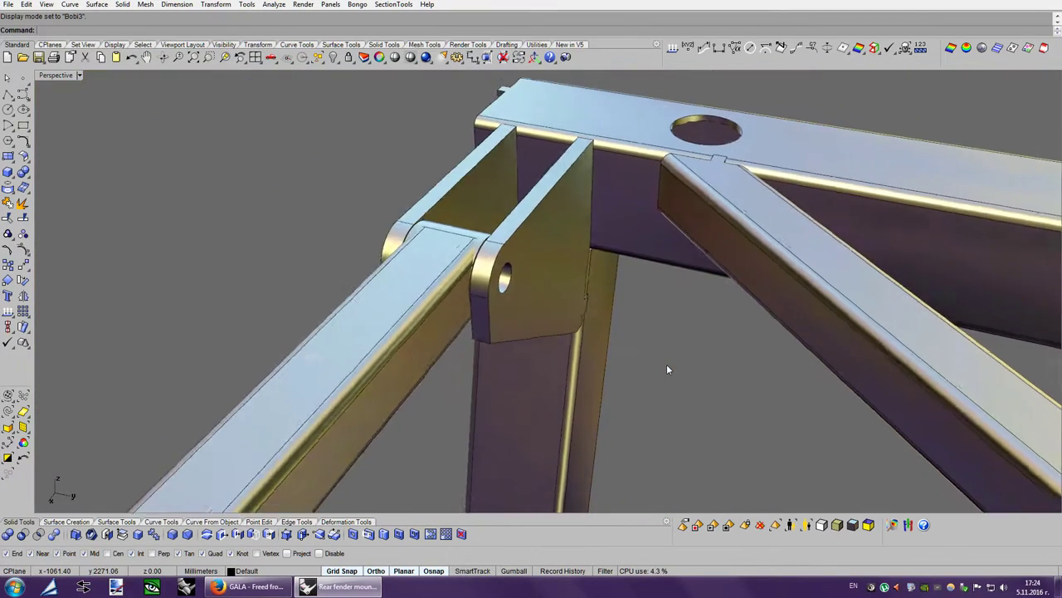
Start dragging the bracket plate to the left, then cancel the move and deselect.
{"action": "left_click", "coordinate": [543, 323]}
{"action": "key", "text": "Left"}
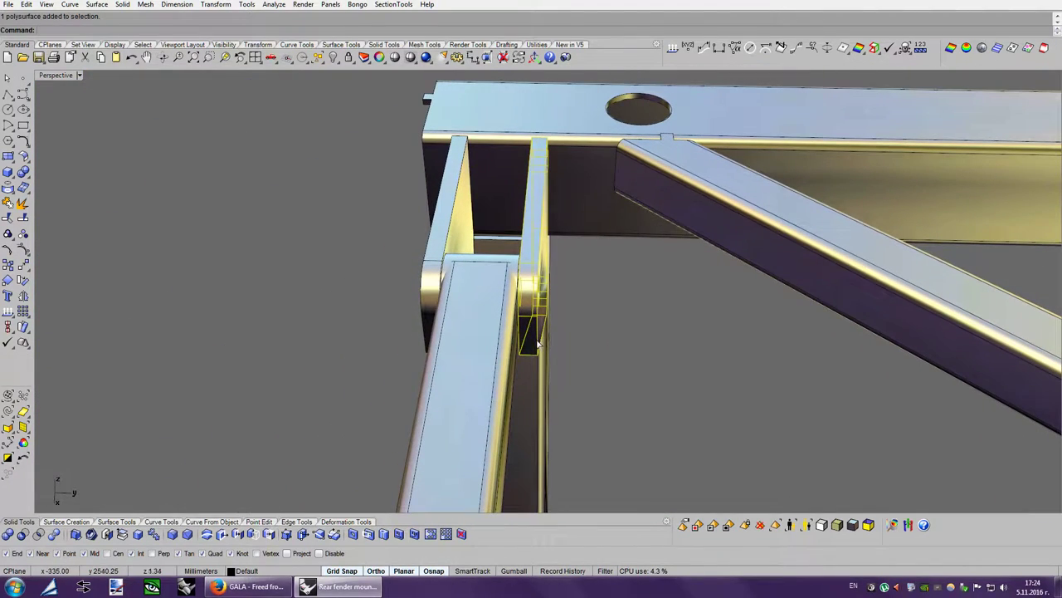
{"action": "left_click_drag", "start_coordinate": [538, 343], "coordinate": [346, 344]}
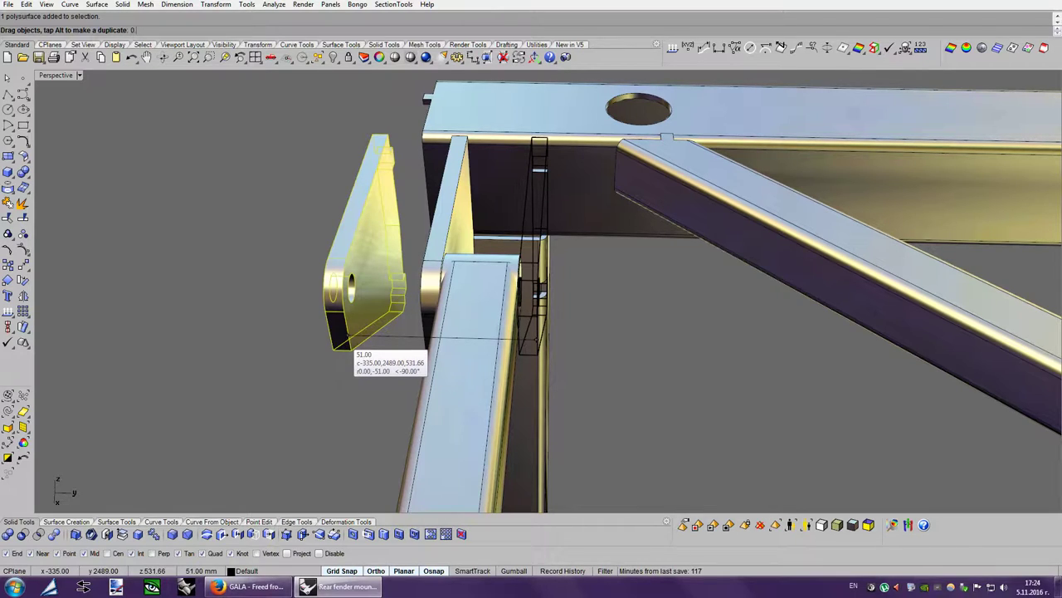
{"action": "key", "text": "Escape"}
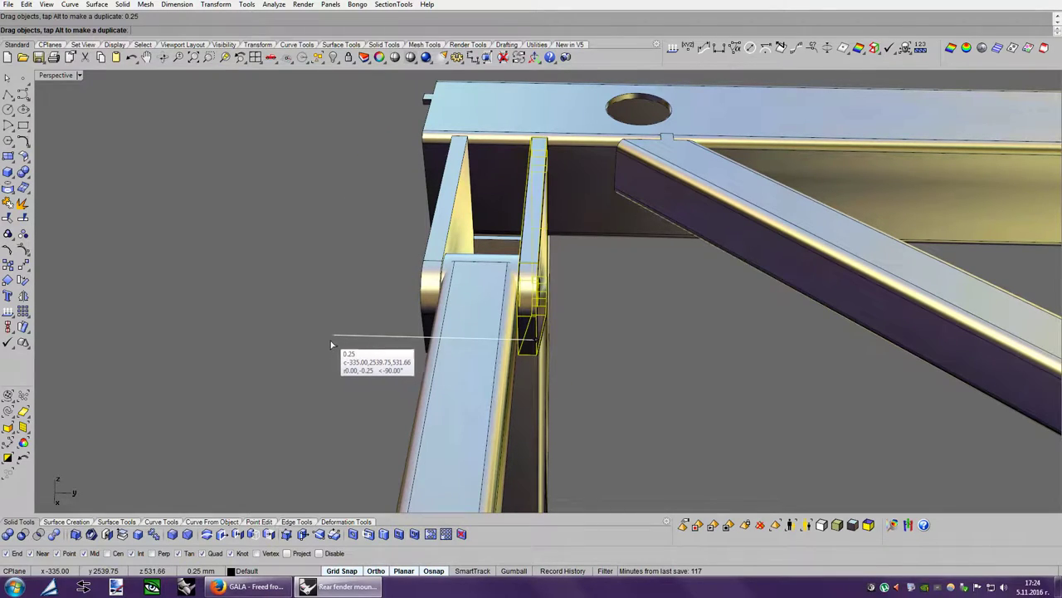
{"action": "left_click_drag", "start_coordinate": [345, 341], "coordinate": [308, 337]}
{"action": "left_click", "coordinate": [308, 338]}
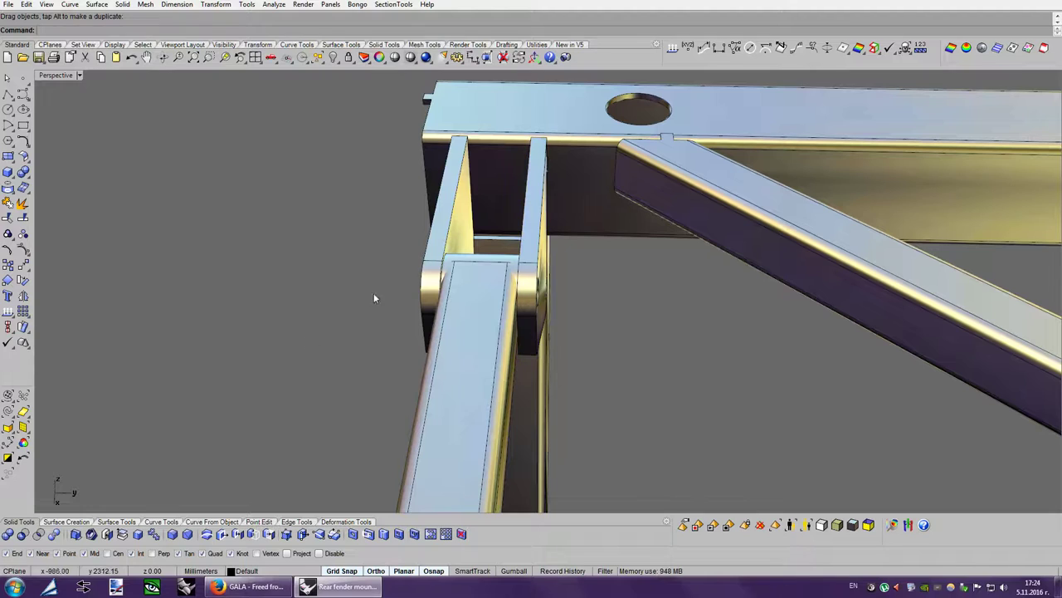
Delete the left bracket plate and orbit to face the remaining plate.
{"action": "left_click", "coordinate": [428, 259]}
{"action": "key", "text": "Left"}
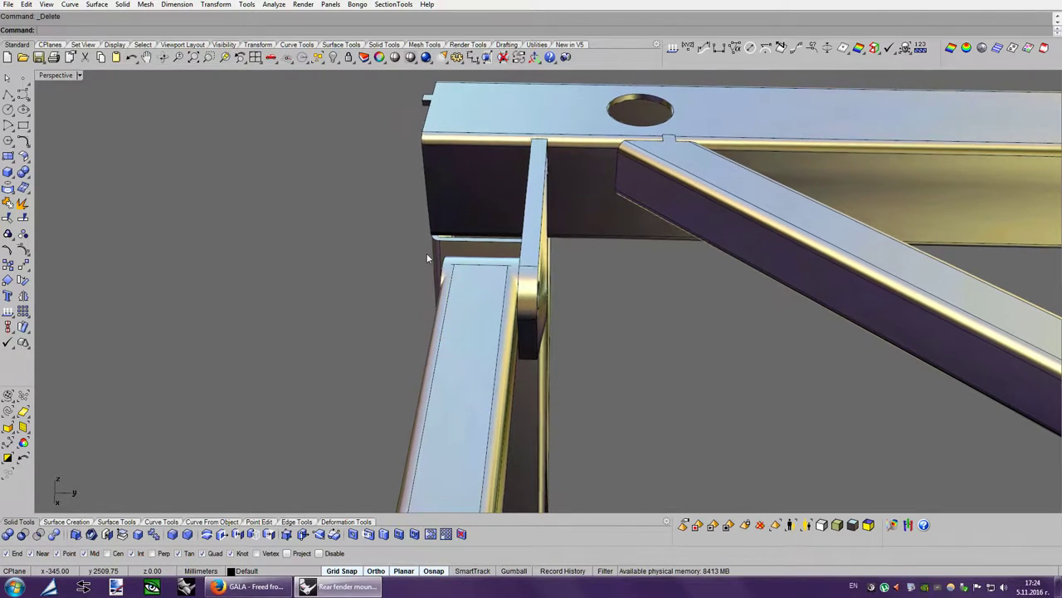
{"action": "key", "text": "Left"}
{"action": "key", "text": "Left"}
{"action": "key", "text": "Left"}
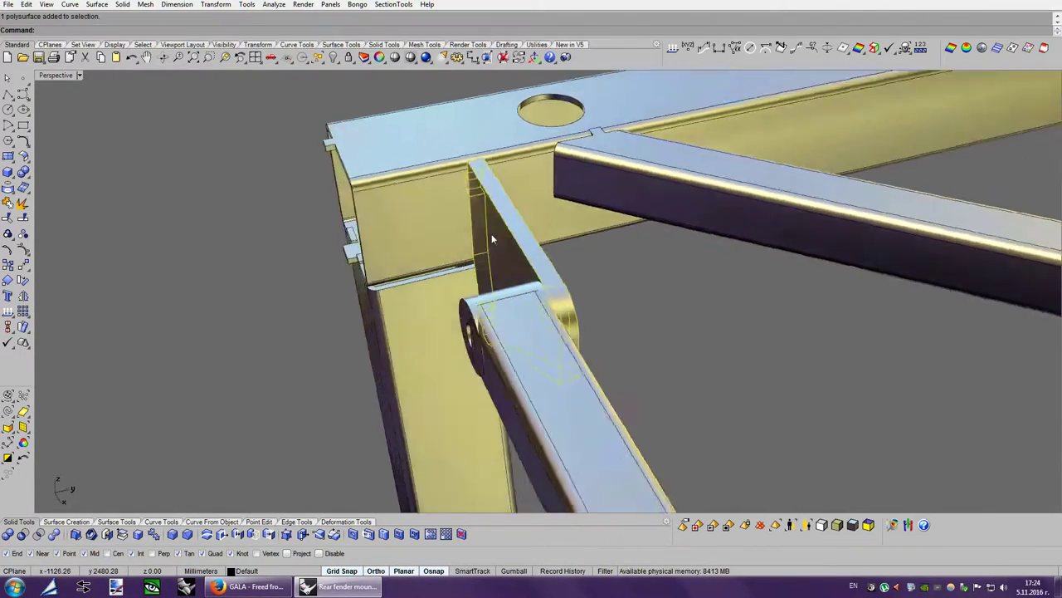
{"action": "key", "text": "Left"}
{"action": "key", "text": "Left"}
{"action": "key", "text": "Left"}
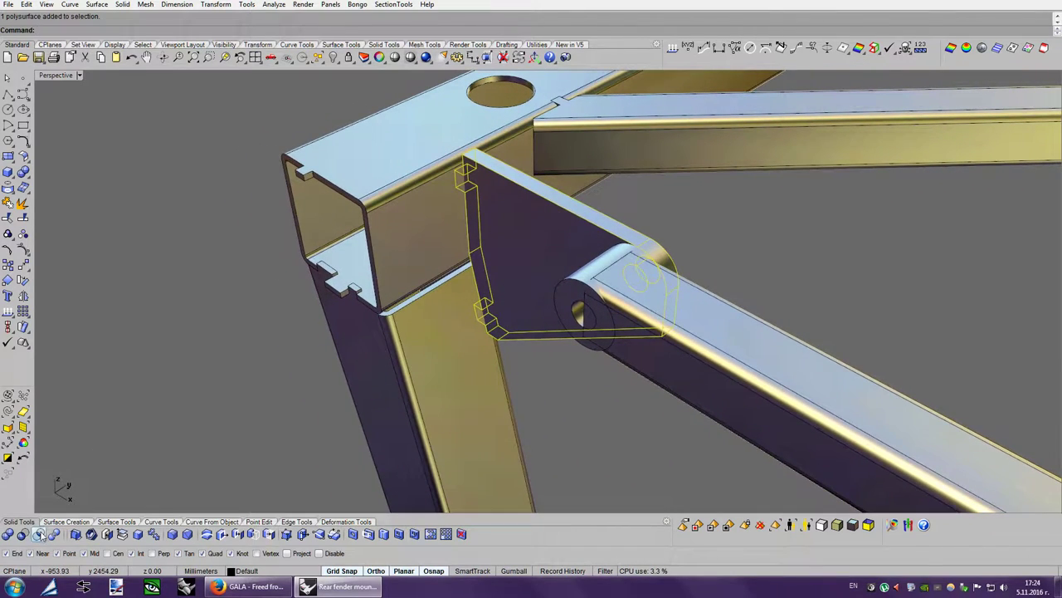
Mirror a copy of the remaining plate about the tube edge midpoint.
{"action": "left_click", "coordinate": [22, 295]}
{"action": "key", "text": "Left"}
{"action": "key", "text": "Left"}
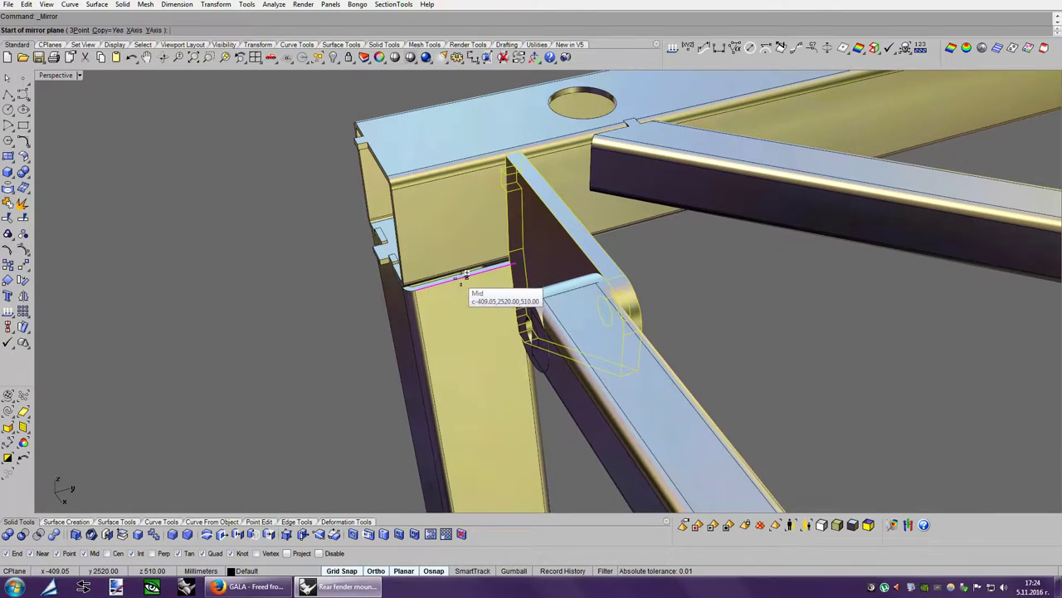
{"action": "left_click", "coordinate": [467, 274]}
{"action": "left_click", "coordinate": [248, 108]}
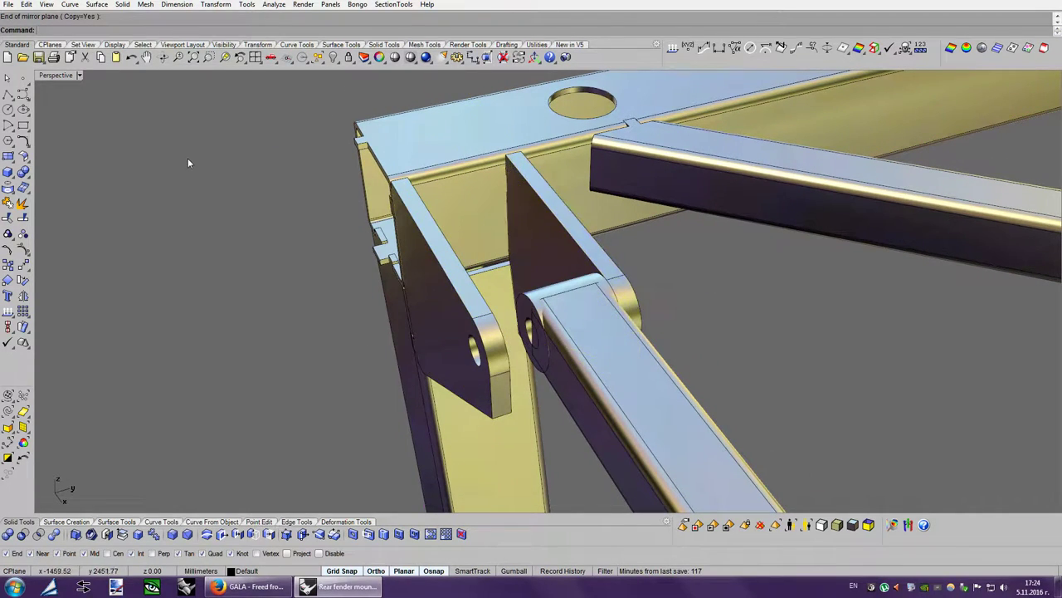
{"action": "key", "text": "Left"}
{"action": "key", "text": "Left"}
{"action": "key", "text": "Left"}
Move the tube from its pin end down to sit between the bracket plates.
{"action": "scroll", "coordinate": [568, 310], "scroll_direction": "up", "scroll_amount": 3}
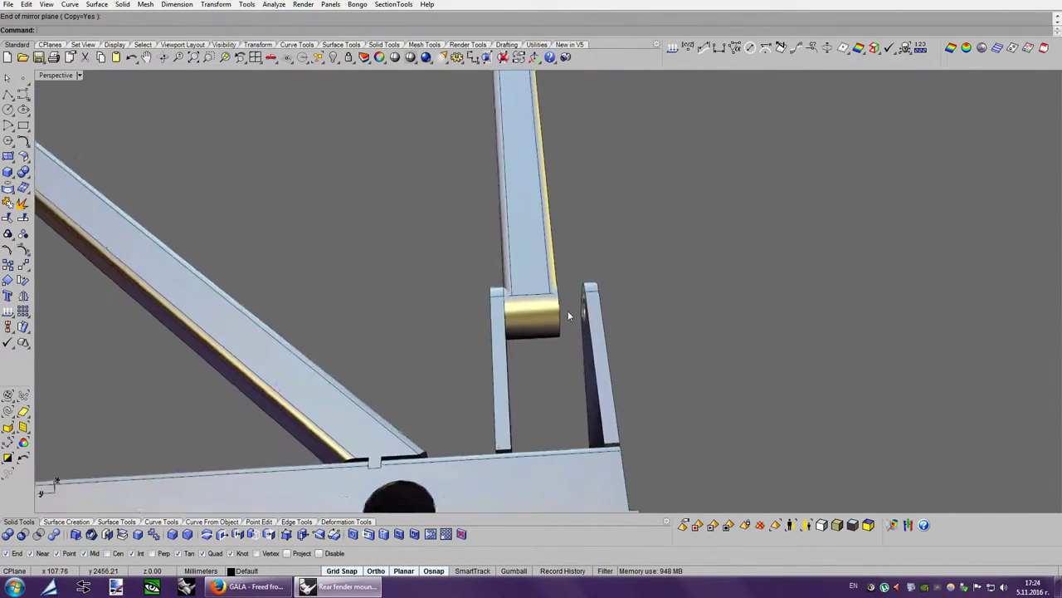
{"action": "scroll", "coordinate": [523, 261], "scroll_direction": "up", "scroll_amount": 2}
{"action": "left_click", "coordinate": [523, 261]}
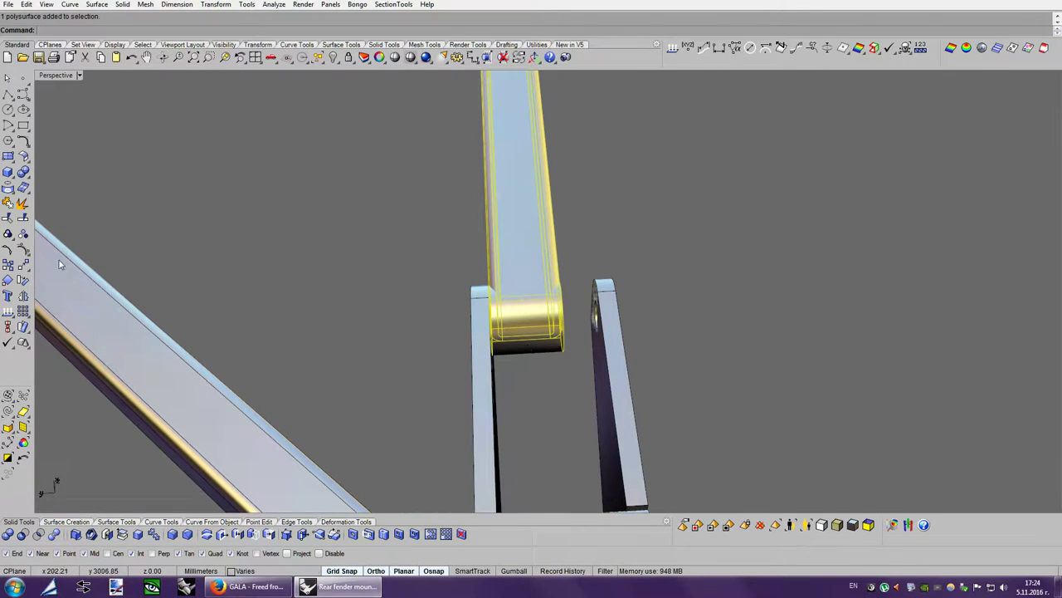
{"action": "left_click", "coordinate": [524, 294]}
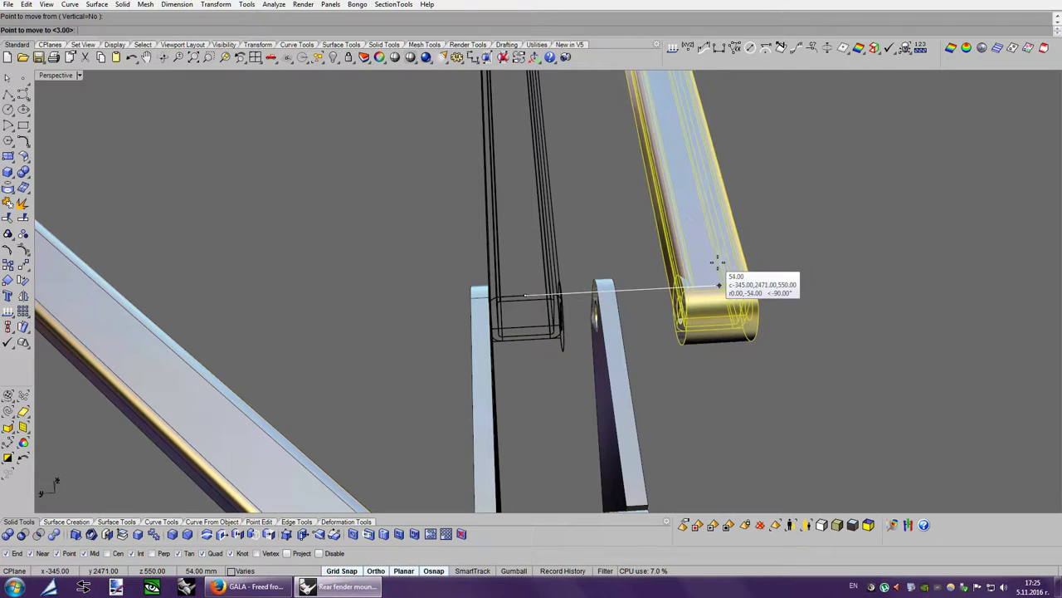
{"action": "scroll", "coordinate": [719, 270], "scroll_direction": "down", "scroll_amount": 3}
{"action": "scroll", "coordinate": [664, 323], "scroll_direction": "down", "scroll_amount": 1}
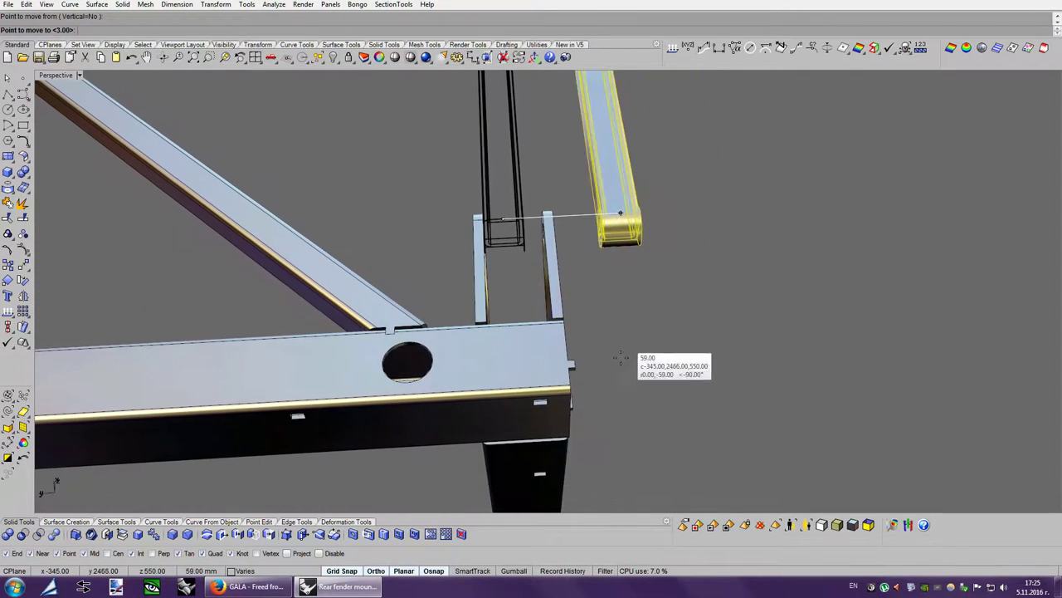
{"action": "left_click", "coordinate": [526, 445]}
Select the pin at the tube end and start a one-direction Scale1D on it.
{"action": "right_click_drag", "start_coordinate": [692, 336], "coordinate": [631, 355]}
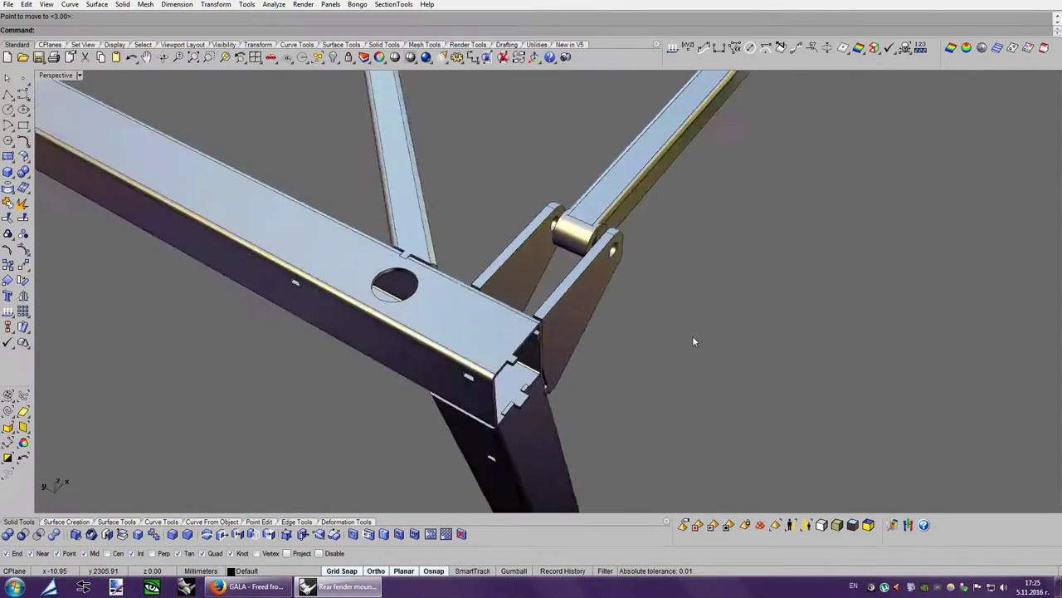
{"action": "scroll", "coordinate": [630, 355], "scroll_direction": "up", "scroll_amount": 2}
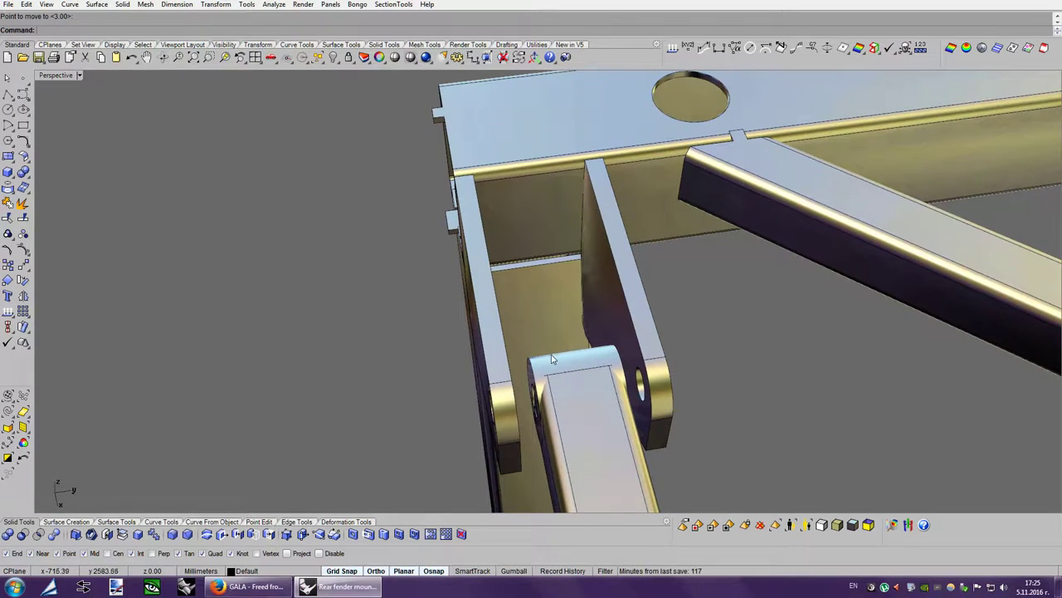
{"action": "left_click", "coordinate": [552, 359]}
{"action": "right_click_drag", "start_coordinate": [552, 359], "coordinate": [714, 337]}
{"action": "middle_click", "coordinate": [714, 337]}
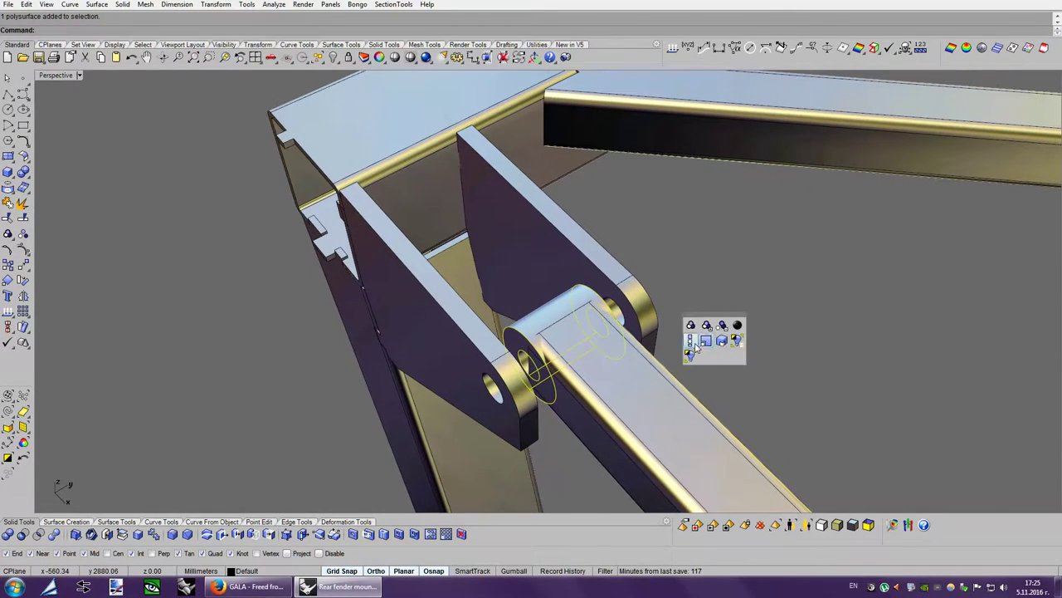
{"action": "left_click", "coordinate": [689, 341]}
{"action": "scroll", "coordinate": [692, 351], "scroll_direction": "up", "scroll_amount": 5}
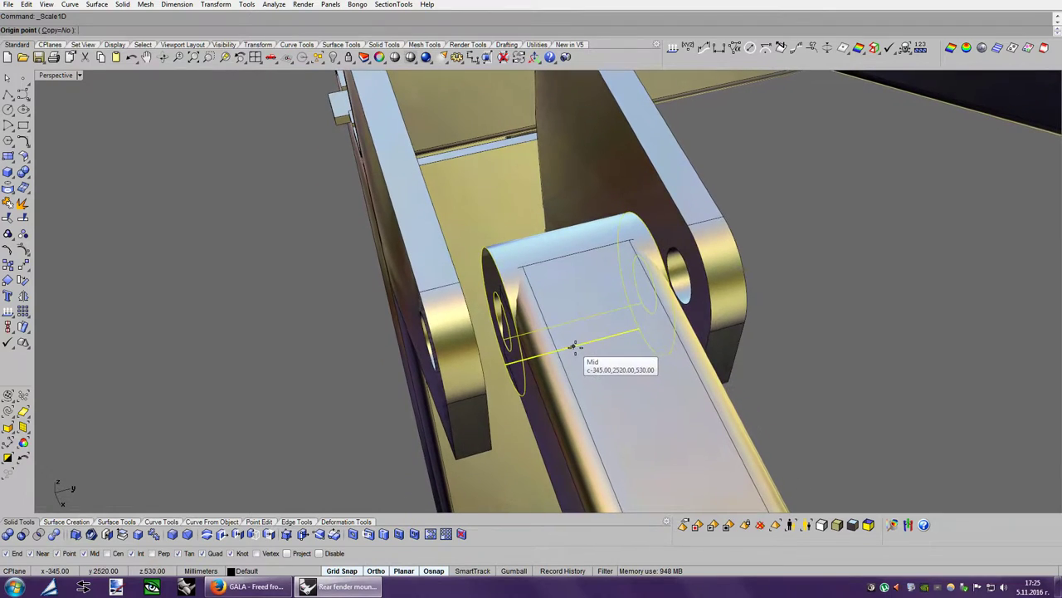
Scale the pin by 14.75 along its axis from its midpoint.
{"action": "left_click", "coordinate": [574, 346]}
{"action": "type", "text": "14.75"}
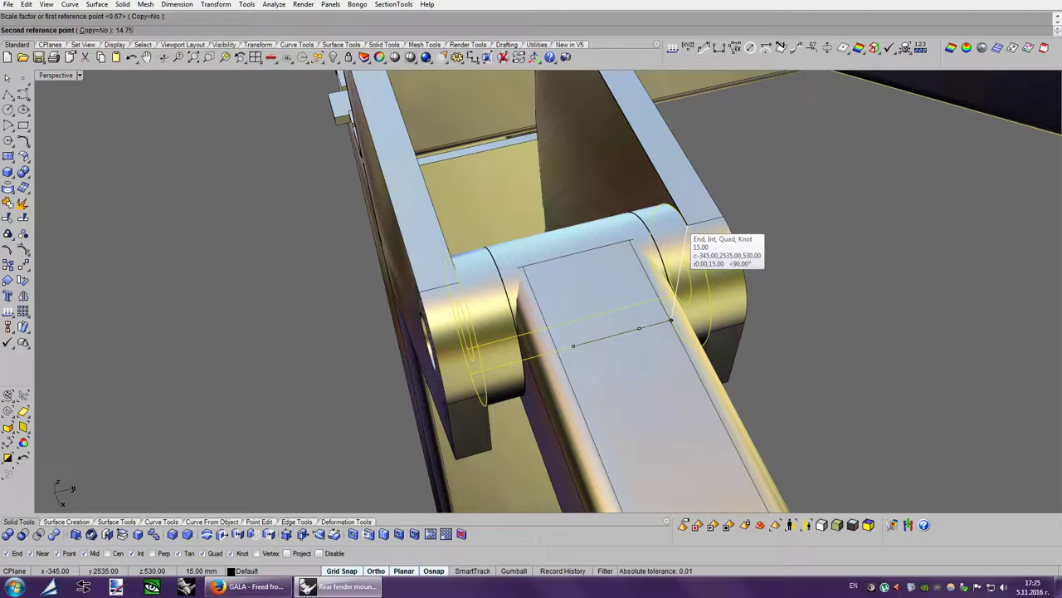
{"action": "key", "text": "Return"}
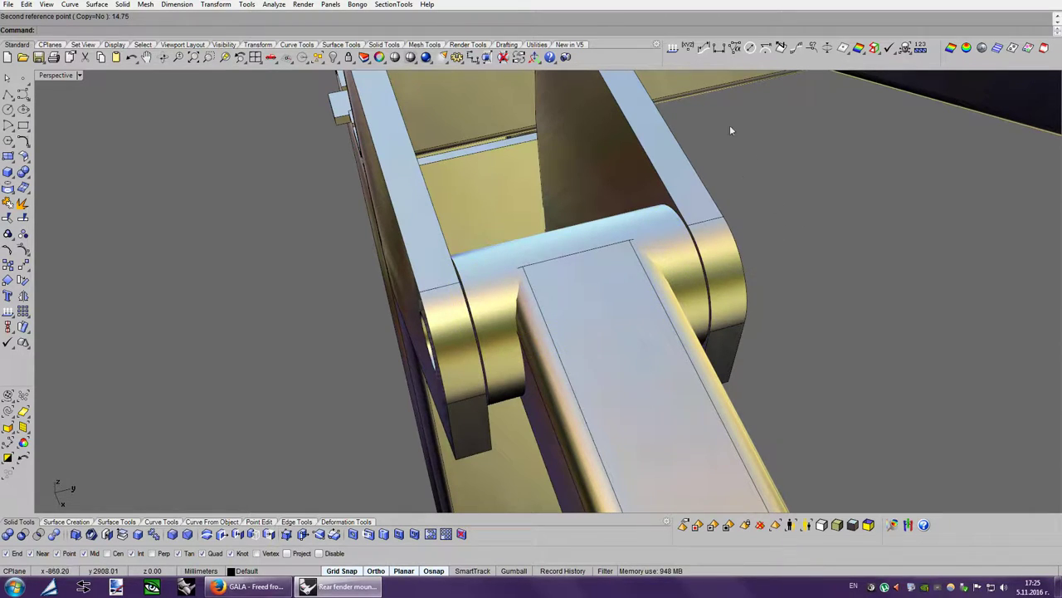
Zoom in on the hinge and measure the gaps on both sides of the pin.
{"action": "scroll", "coordinate": [954, 247], "scroll_direction": "up", "scroll_amount": 2}
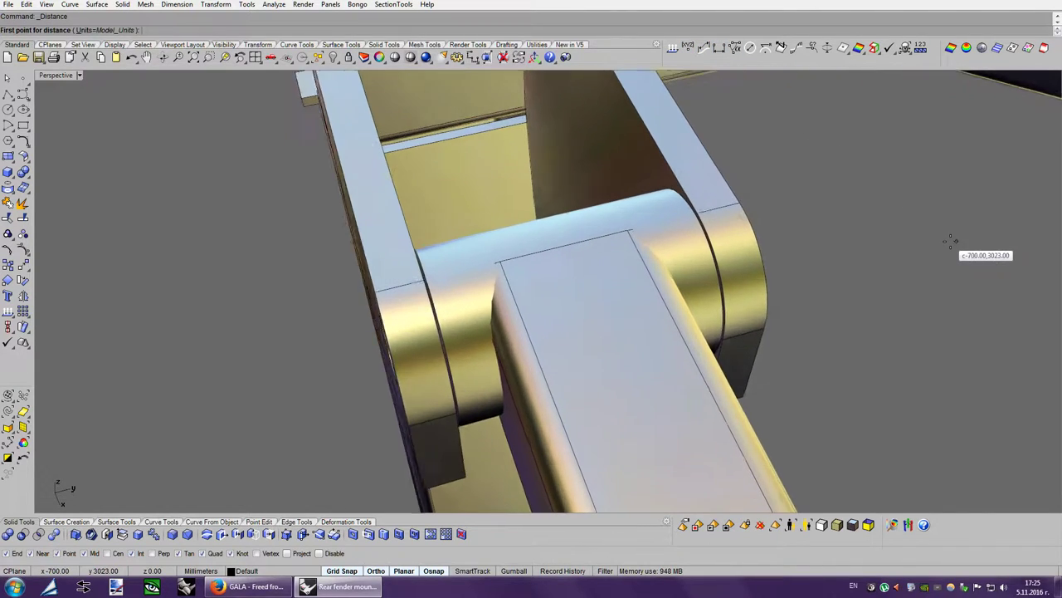
{"action": "scroll", "coordinate": [949, 247], "scroll_direction": "up", "scroll_amount": 2}
{"action": "scroll", "coordinate": [913, 257], "scroll_direction": "up", "scroll_amount": 2}
{"action": "scroll", "coordinate": [830, 260], "scroll_direction": "up", "scroll_amount": 2}
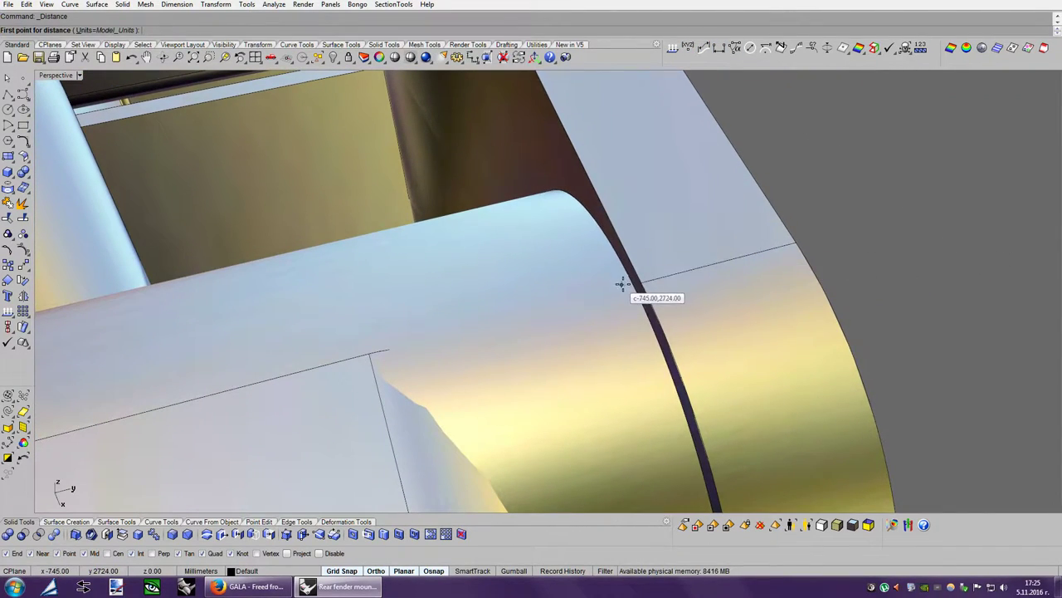
{"action": "left_click", "coordinate": [635, 284]}
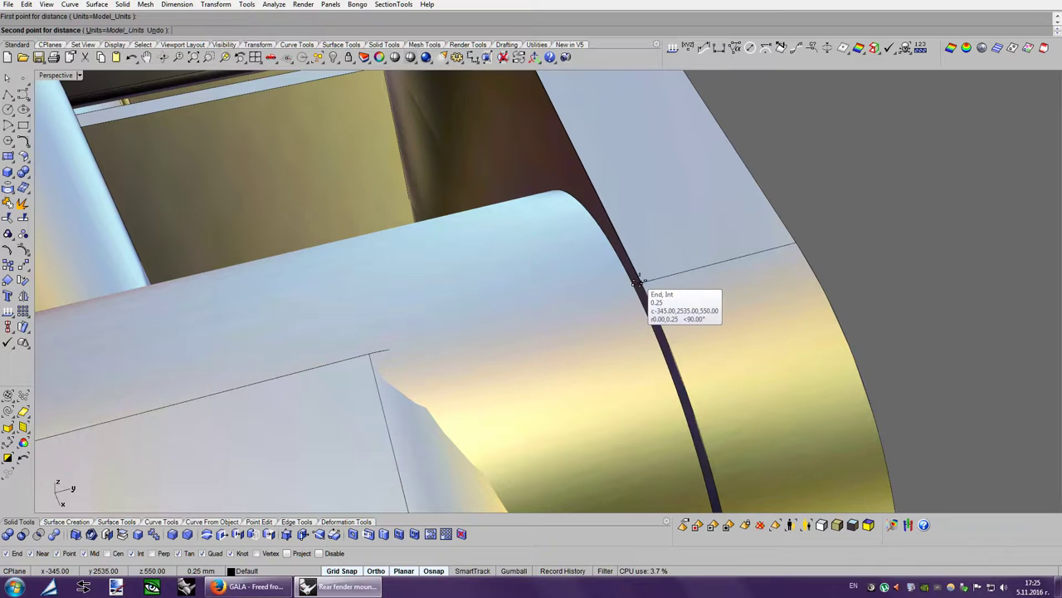
{"action": "left_click", "coordinate": [637, 283]}
{"action": "mouse_move", "coordinate": [639, 286]}
{"action": "right_mouse_down"}
{"action": "mouse_move", "coordinate": [464, 376]}
{"action": "mouse_move", "coordinate": [368, 368]}
{"action": "right_mouse_up"}
{"action": "key", "text": "Return"}
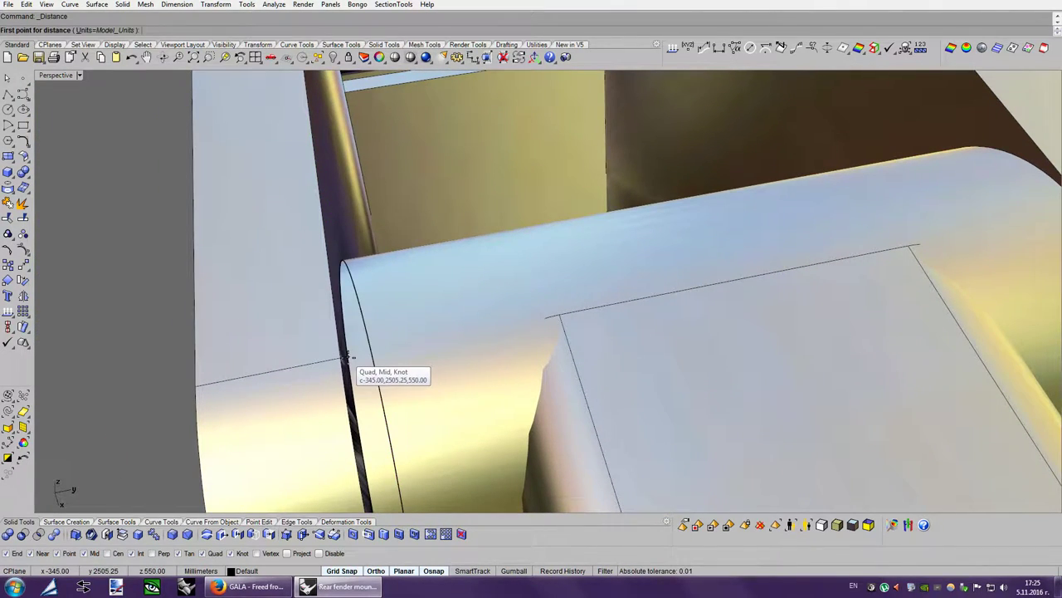
{"action": "left_click", "coordinate": [346, 358]}
{"action": "left_click", "coordinate": [340, 359]}
Orbit and zoom to a front view of the bracket plates at the frame corner.
{"action": "right_click_drag", "start_coordinate": [341, 359], "coordinate": [848, 270]}
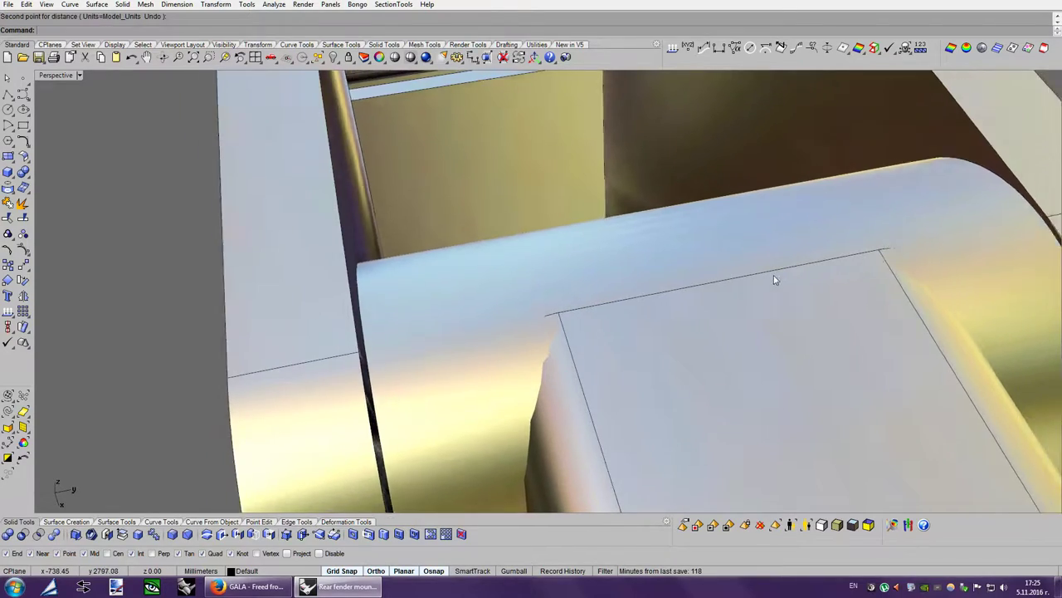
{"action": "scroll", "coordinate": [848, 270], "scroll_direction": "up", "scroll_amount": 3}
{"action": "scroll", "coordinate": [849, 270], "scroll_direction": "down", "scroll_amount": 5}
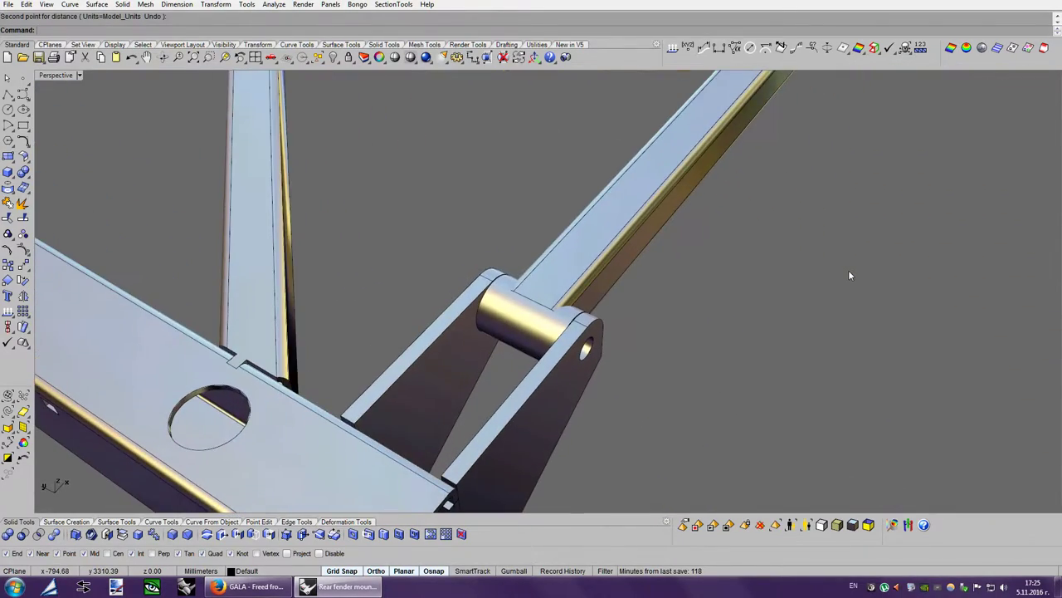
{"action": "mouse_move", "coordinate": [848, 270]}
{"action": "right_mouse_down"}
{"action": "mouse_move", "coordinate": [708, 281]}
{"action": "mouse_move", "coordinate": [715, 289]}
{"action": "right_mouse_up"}
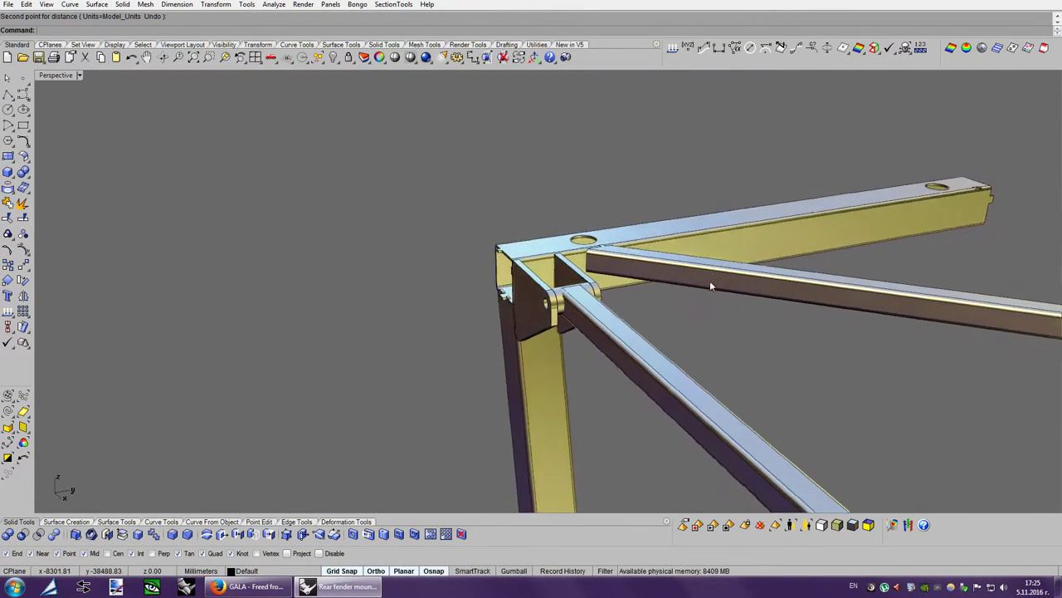
{"action": "scroll", "coordinate": [715, 289], "scroll_direction": "up", "scroll_amount": 2}
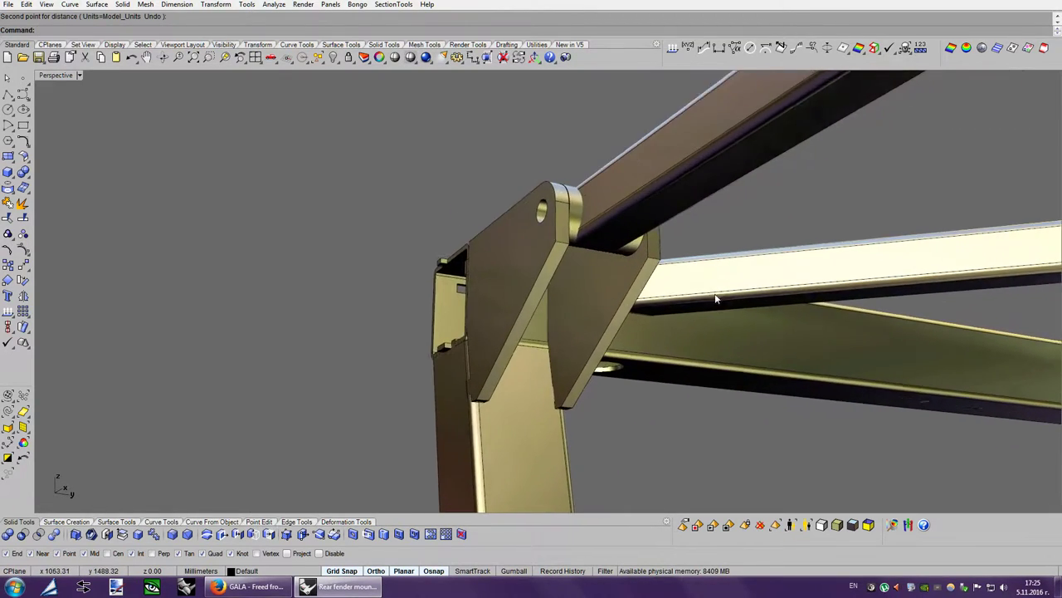
{"action": "scroll", "coordinate": [714, 298], "scroll_direction": "up", "scroll_amount": 2}
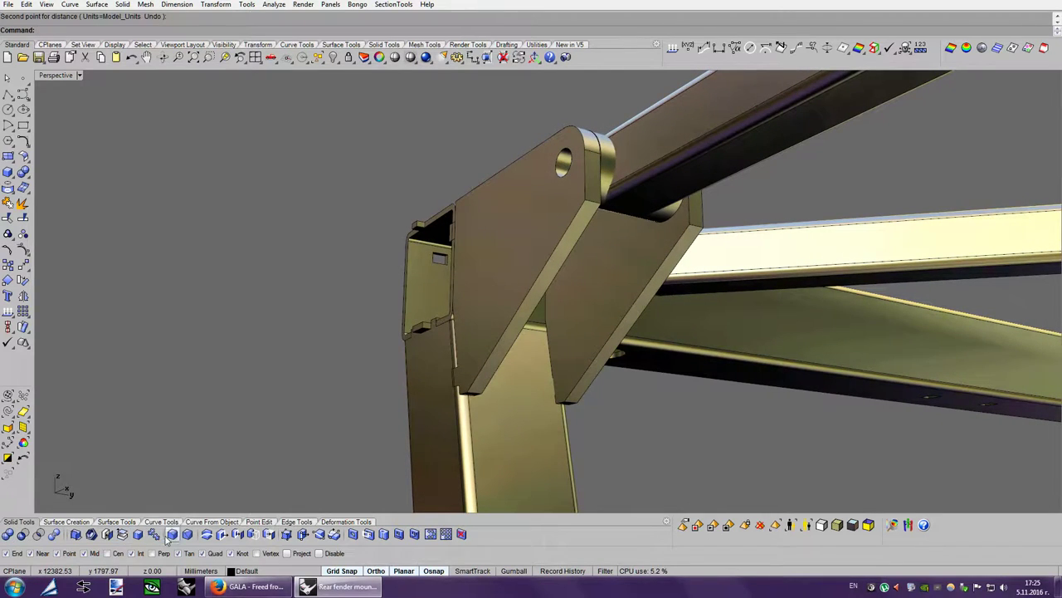
Pick the lower inner corner edges of both bracket plates for FilletEdge.
{"action": "left_click", "coordinate": [170, 536]}
{"action": "scroll", "coordinate": [612, 296], "scroll_direction": "up", "scroll_amount": 2}
{"action": "scroll", "coordinate": [569, 260], "scroll_direction": "up", "scroll_amount": 2}
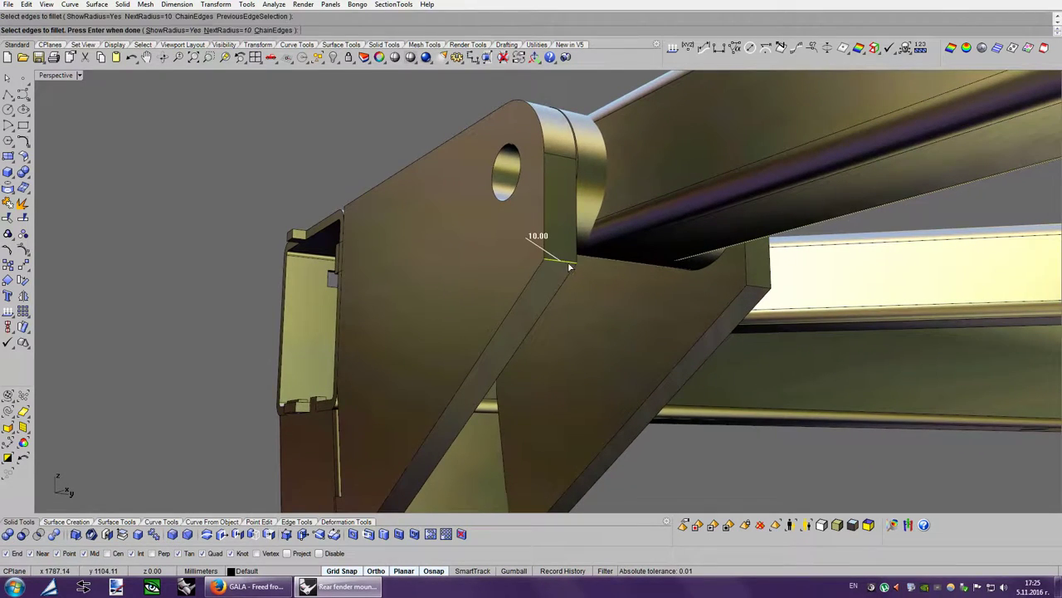
{"action": "key", "text": "Return"}
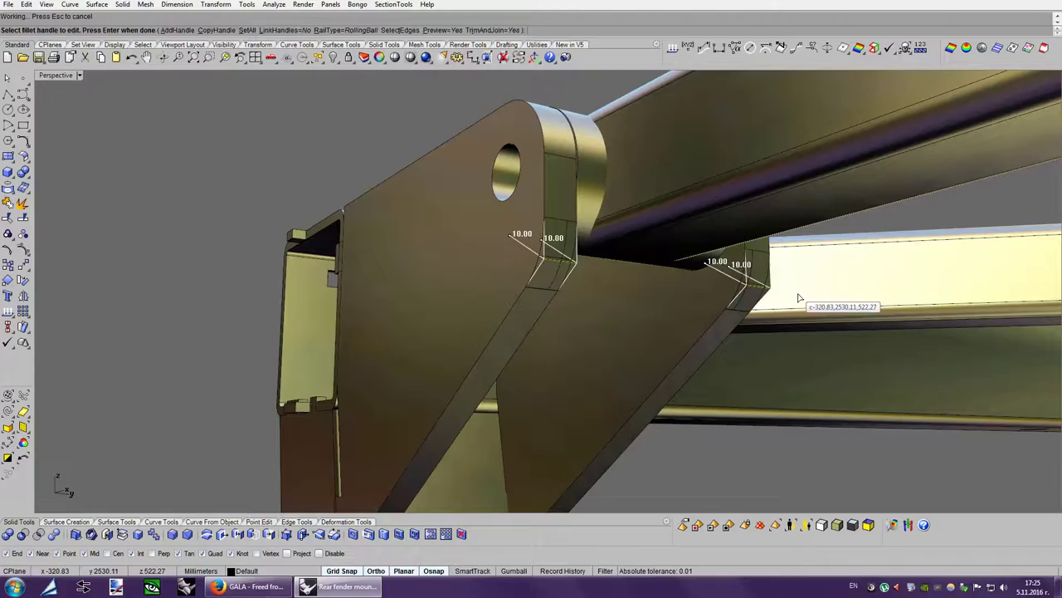
{"action": "right_click_drag", "start_coordinate": [762, 290], "coordinate": [799, 298]}
{"action": "key", "text": "Left"}
{"action": "key", "text": "Left"}
{"action": "key", "text": "Left"}
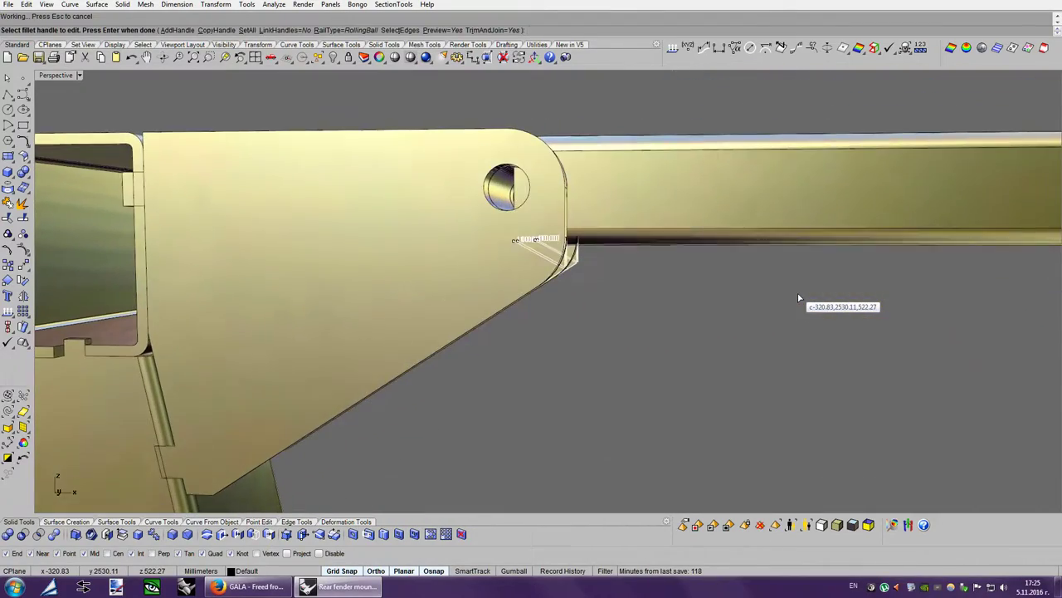
{"action": "key", "text": "Left"}
{"action": "key", "text": "Left"}
{"action": "key", "text": "Left"}
{"action": "key", "text": "Left"}
{"action": "key", "text": "Left"}
{"action": "key", "text": "Left"}
{"action": "key", "text": "Left"}
{"action": "key", "text": "Left"}
{"action": "key", "text": "Left"}
{"action": "key", "text": "Left"}
{"action": "key", "text": "Left"}
{"action": "key", "text": "Left"}
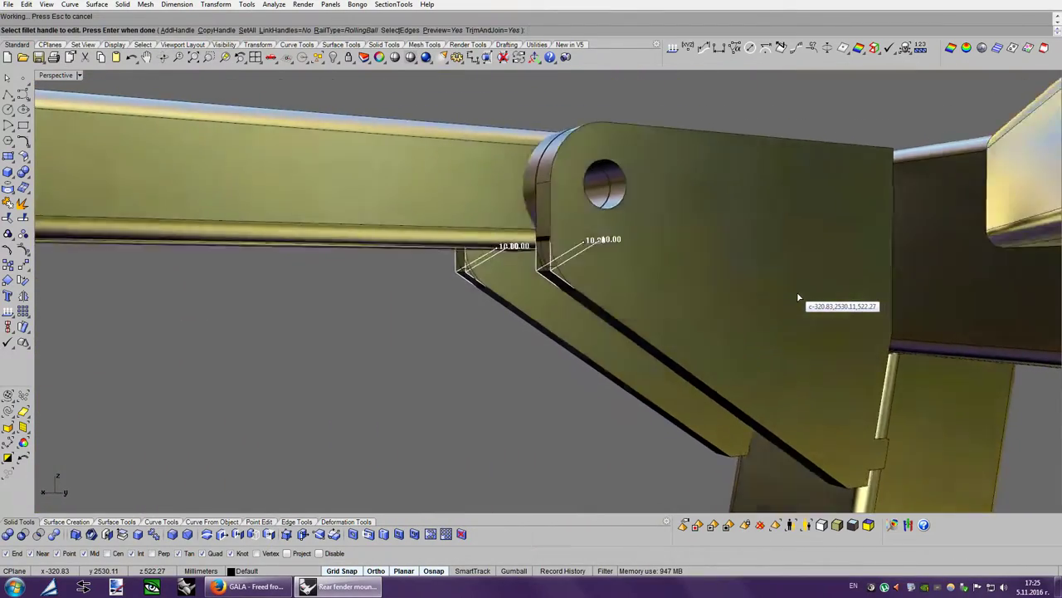
{"action": "key", "text": "Left"}
{"action": "key", "text": "Left"}
{"action": "key", "text": "Left"}
{"action": "key", "text": "Left"}
{"action": "key", "text": "Left"}
{"action": "key", "text": "Left"}
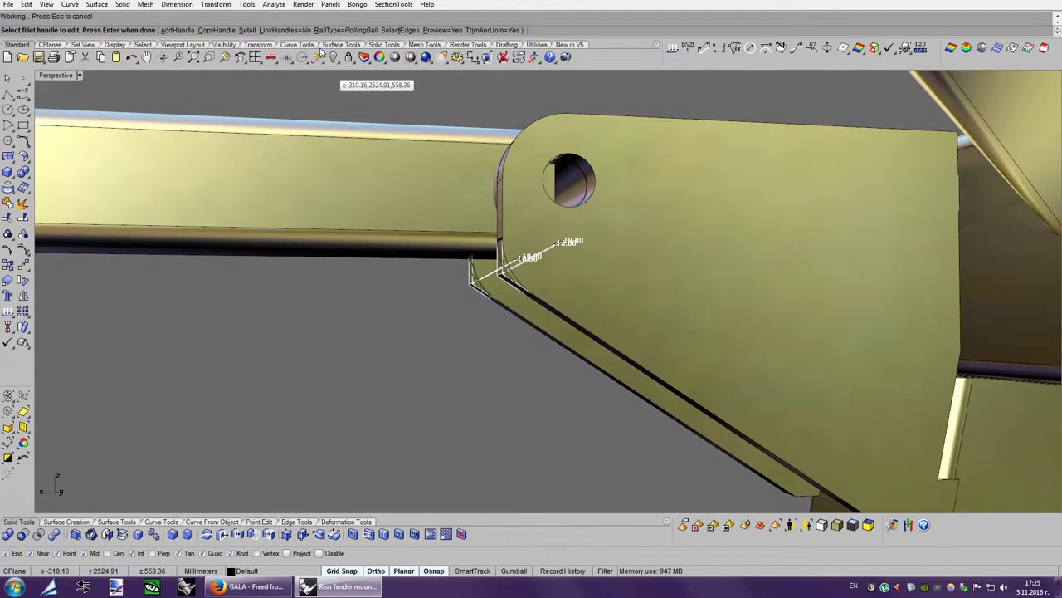
Try fillet radii of 15 and then 5, orbiting to check against the plate thickness.
{"action": "left_click", "coordinate": [251, 30]}
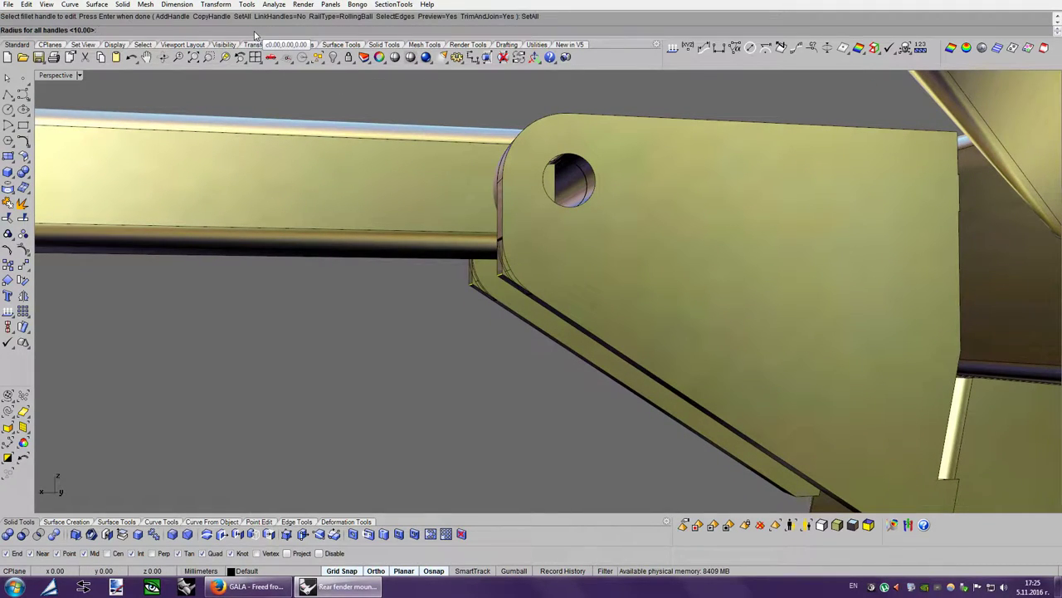
{"action": "type", "text": "15"}
{"action": "key", "text": "Return"}
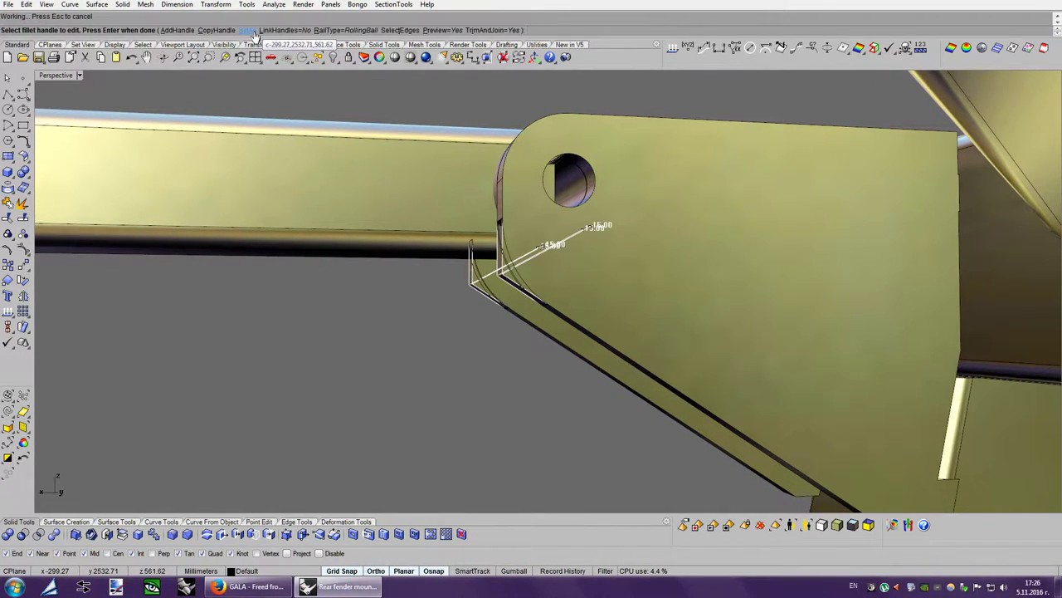
{"action": "key", "text": "Left"}
{"action": "key", "text": "Left"}
{"action": "key", "text": "Left"}
{"action": "key", "text": "Left"}
{"action": "key", "text": "Left"}
{"action": "key", "text": "Left"}
{"action": "key", "text": "Left"}
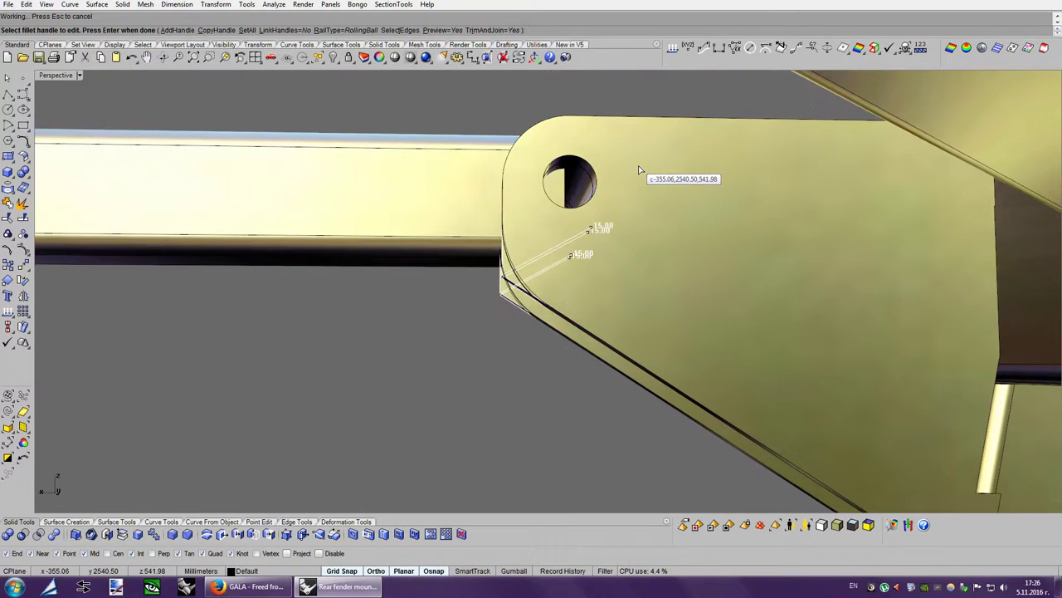
{"action": "key", "text": "Left"}
{"action": "key", "text": "Left"}
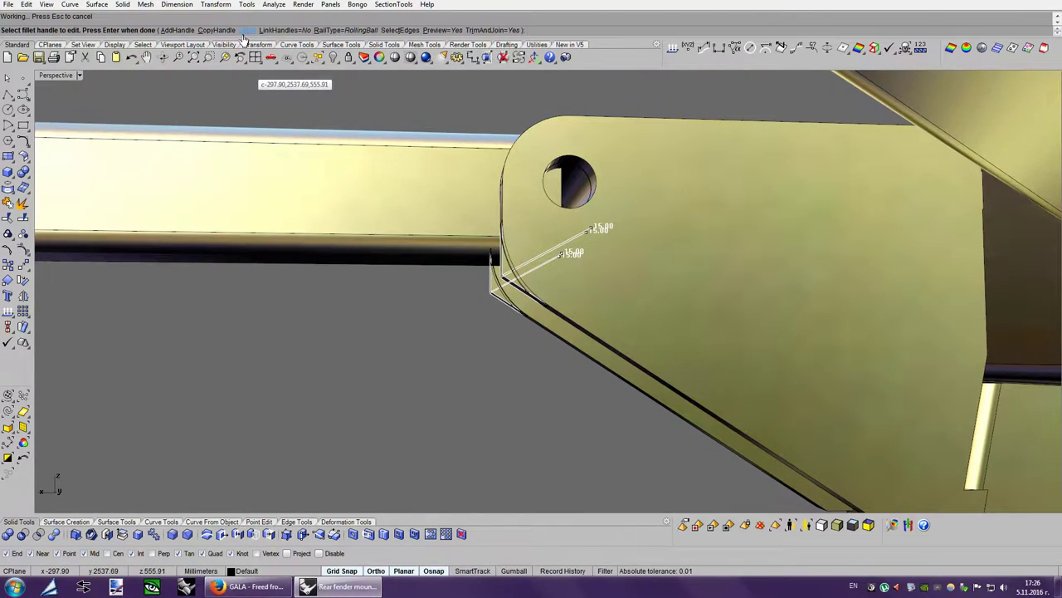
{"action": "left_click", "coordinate": [245, 32]}
{"action": "key", "text": "Return"}
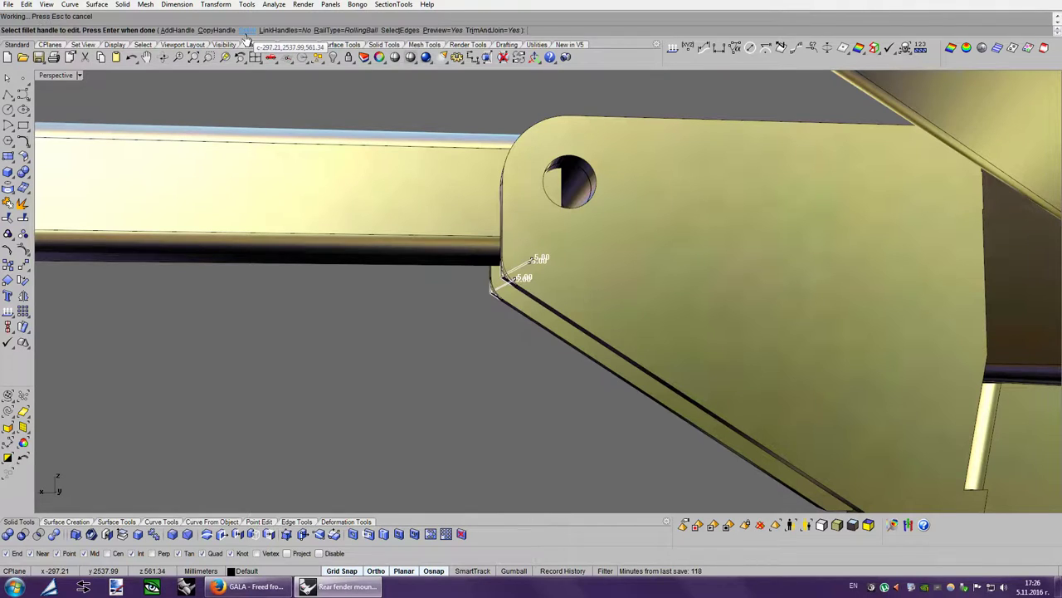
{"action": "key", "text": "Left"}
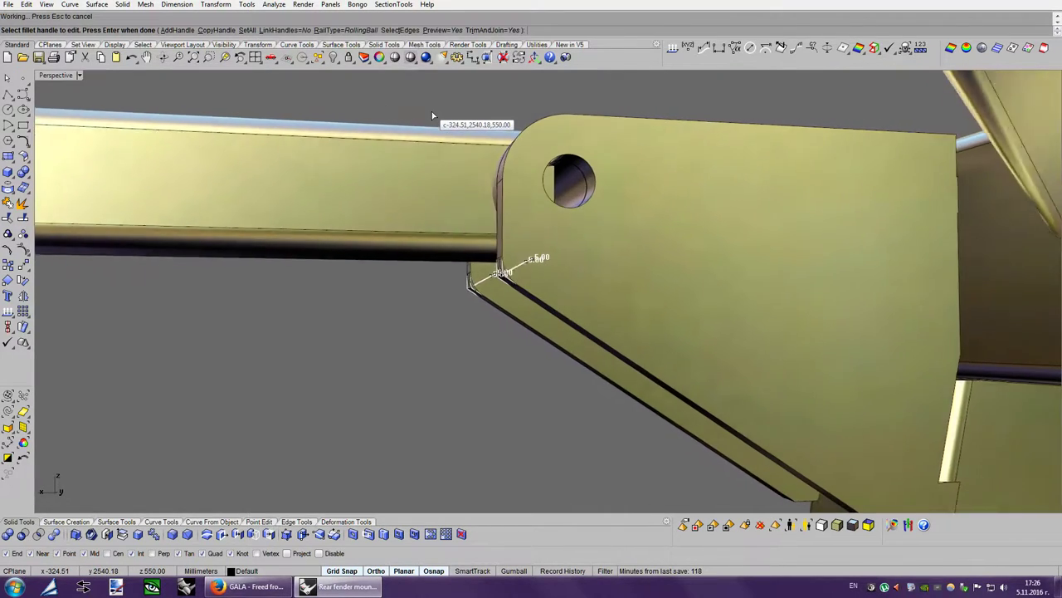
{"action": "key", "text": "Left"}
{"action": "key", "text": "Left"}
{"action": "key", "text": "Left"}
{"action": "key", "text": "Left"}
{"action": "key", "text": "Left"}
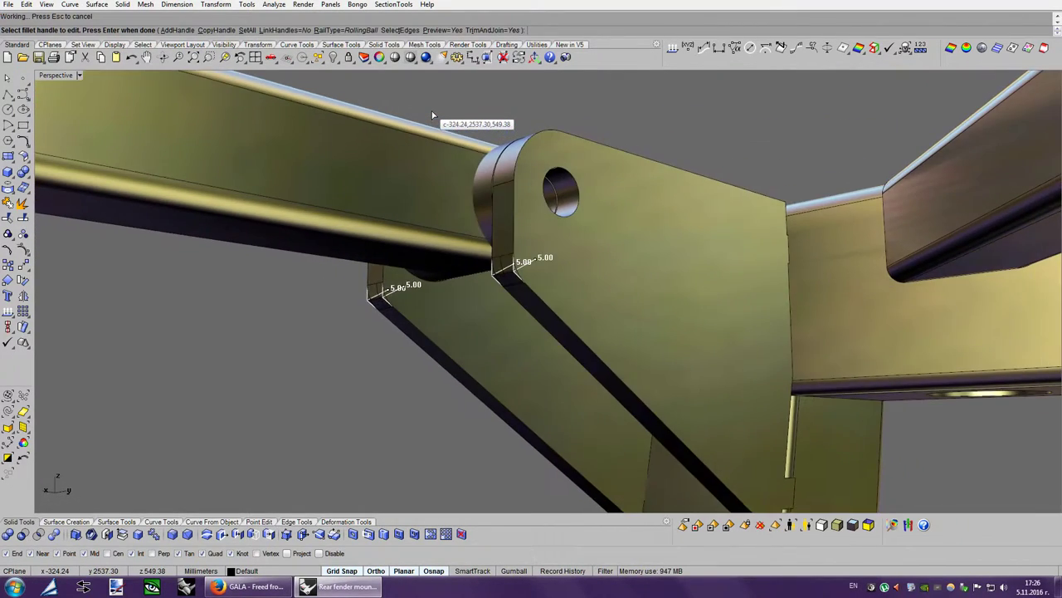
{"action": "key", "text": "Left"}
{"action": "key", "text": "Left"}
{"action": "key", "text": "Left"}
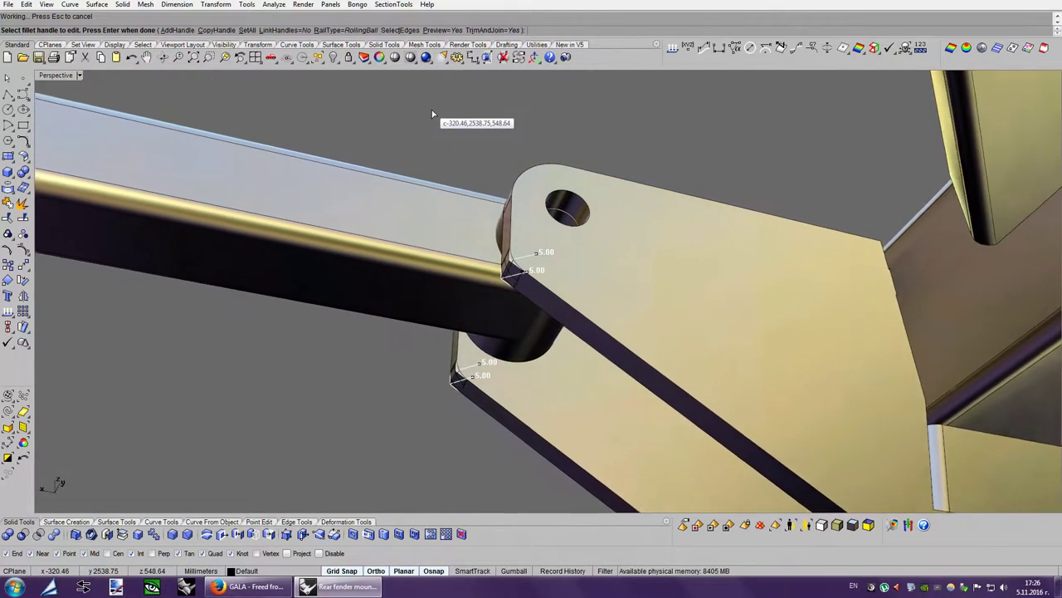
{"action": "key", "text": "Left"}
{"action": "key", "text": "Left"}
{"action": "key", "text": "Left"}
{"action": "key", "text": "Left"}
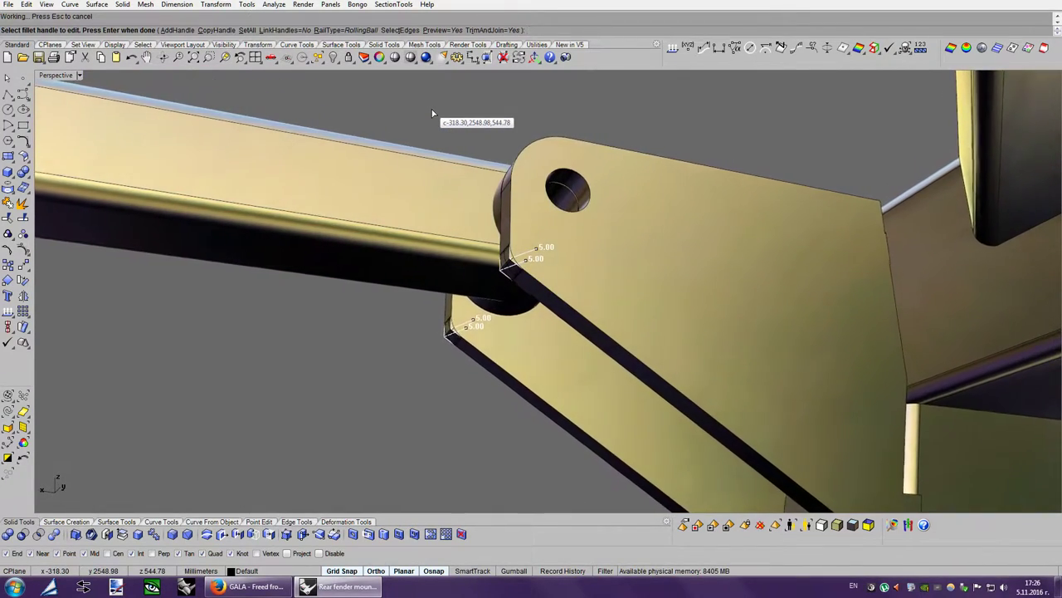
{"action": "key", "text": "Left"}
{"action": "key", "text": "Left"}
{"action": "key", "text": "Left"}
{"action": "key", "text": "Down"}
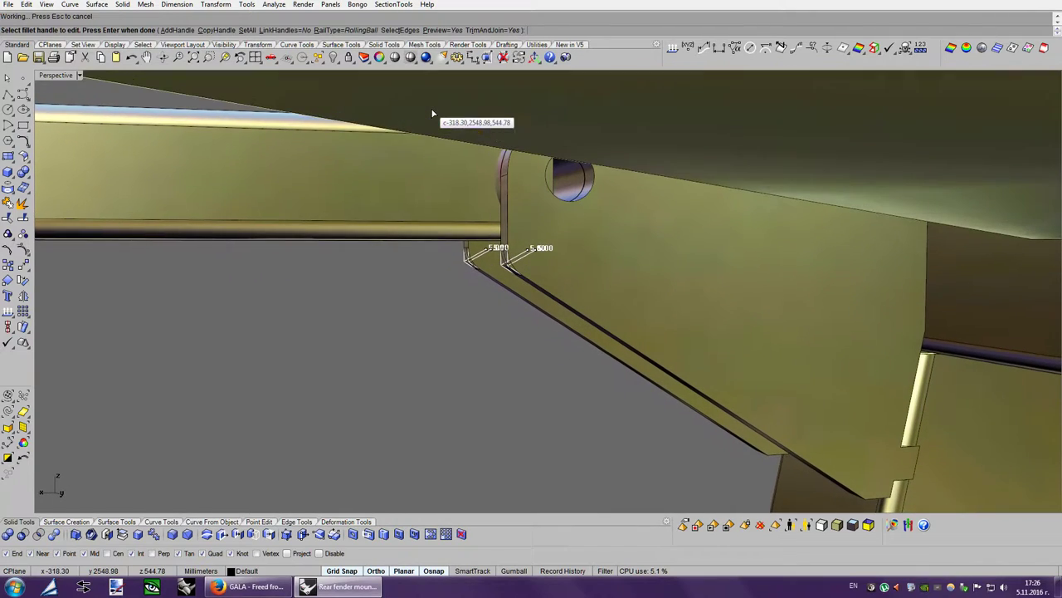
{"action": "key", "text": "Up"}
{"action": "key", "text": "Left"}
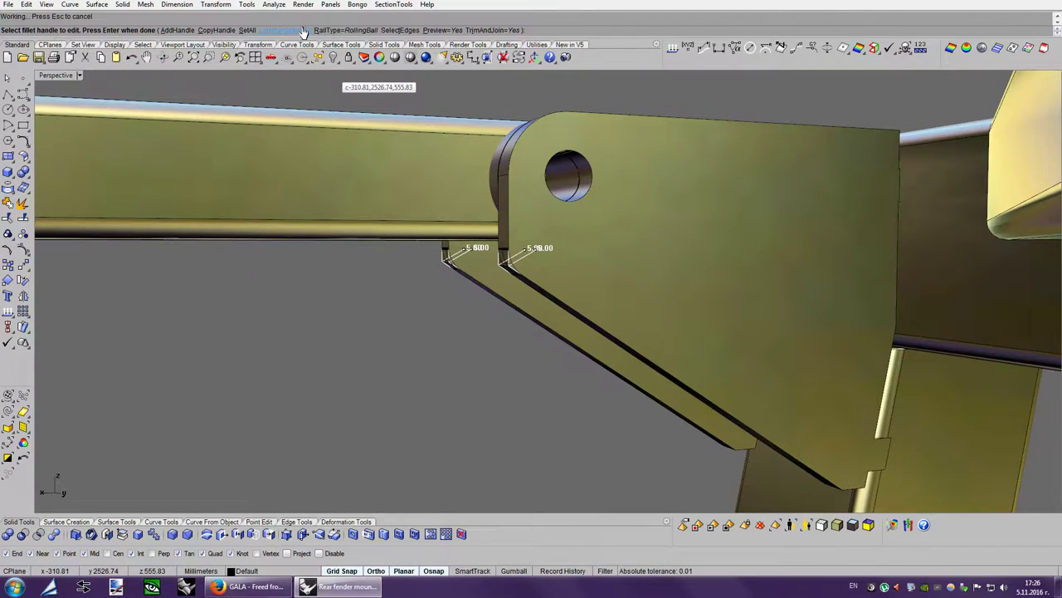
Set the fillet radius to 8 for all edges and apply it.
{"action": "left_click", "coordinate": [242, 31]}
{"action": "key", "text": "Return"}
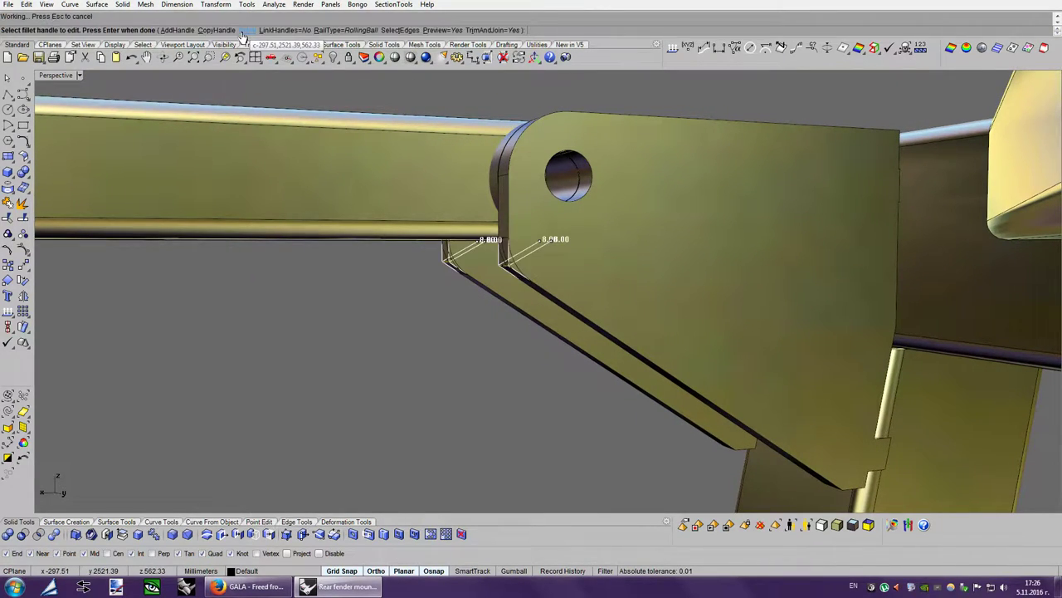
{"action": "key", "text": "Return"}
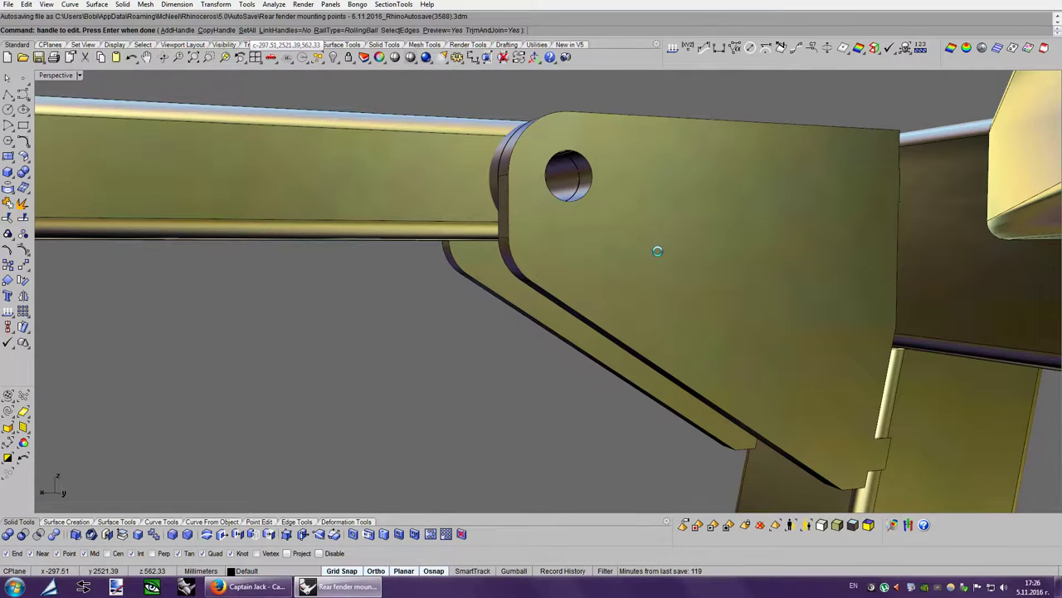
Draw a tab box where the bracket plate meets the chassis tube end.
{"action": "right_click_drag", "start_coordinate": [521, 353], "coordinate": [644, 324]}
{"action": "scroll", "coordinate": [597, 330], "scroll_direction": "down", "scroll_amount": 3}
{"action": "scroll", "coordinate": [647, 324], "scroll_direction": "up", "scroll_amount": 3}
{"action": "scroll", "coordinate": [648, 324], "scroll_direction": "up", "scroll_amount": 3}
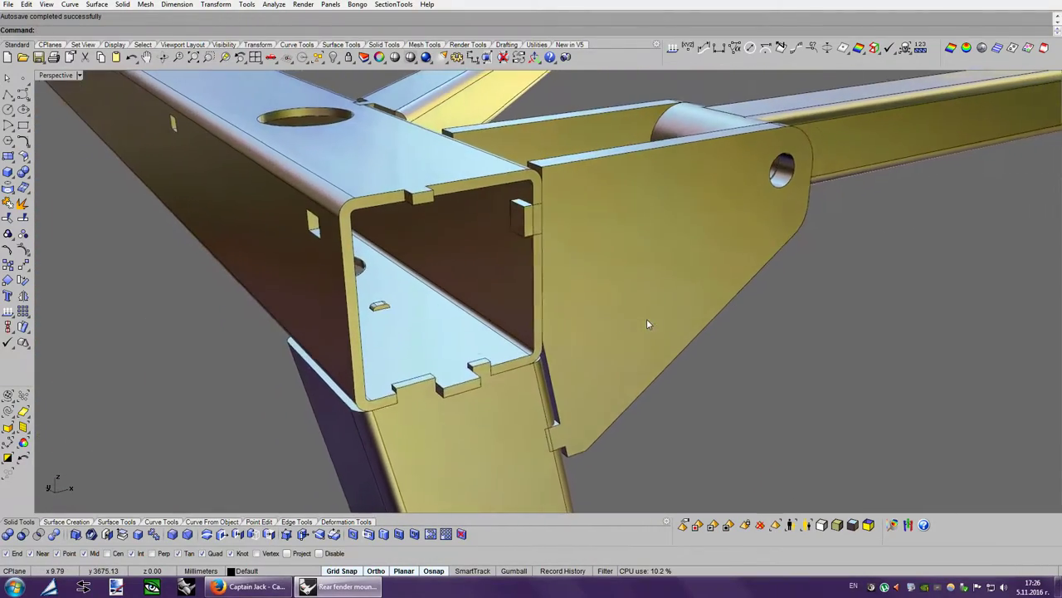
{"action": "left_click", "coordinate": [497, 267]}
{"action": "scroll", "coordinate": [773, 379], "scroll_direction": "up", "scroll_amount": 2}
{"action": "scroll", "coordinate": [773, 378], "scroll_direction": "up", "scroll_amount": 1}
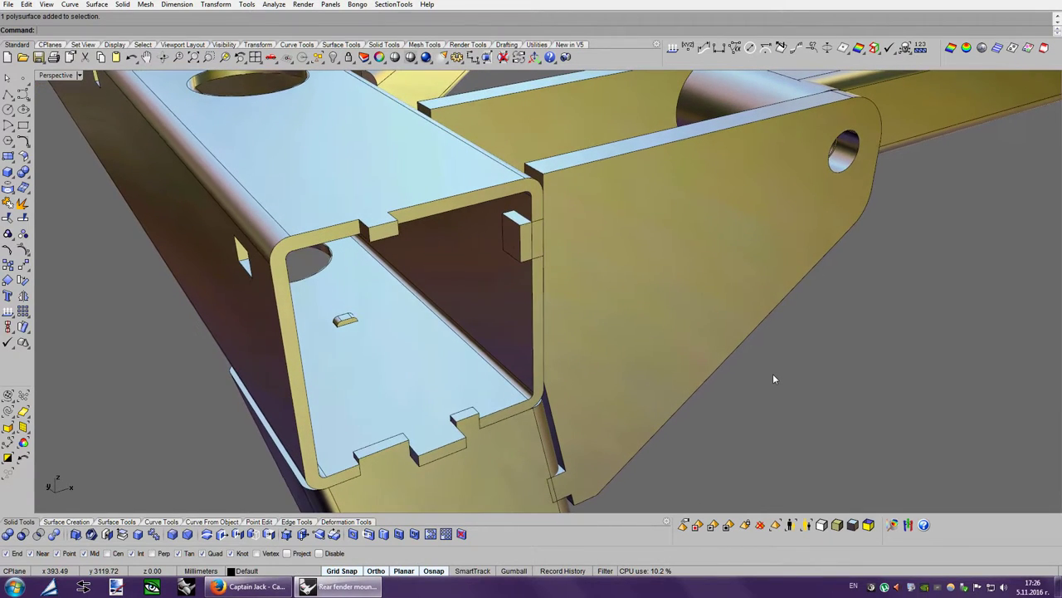
{"action": "scroll", "coordinate": [640, 284], "scroll_direction": "up", "scroll_amount": 2}
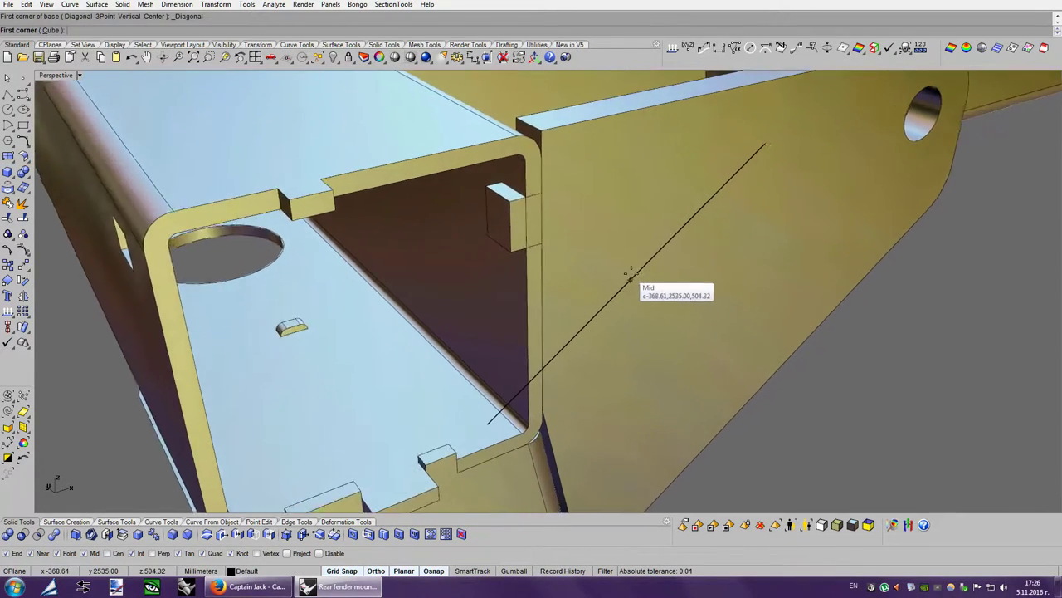
{"action": "scroll", "coordinate": [606, 290], "scroll_direction": "up", "scroll_amount": 2}
{"action": "scroll", "coordinate": [581, 292], "scroll_direction": "up", "scroll_amount": 1}
{"action": "left_click", "coordinate": [532, 296]}
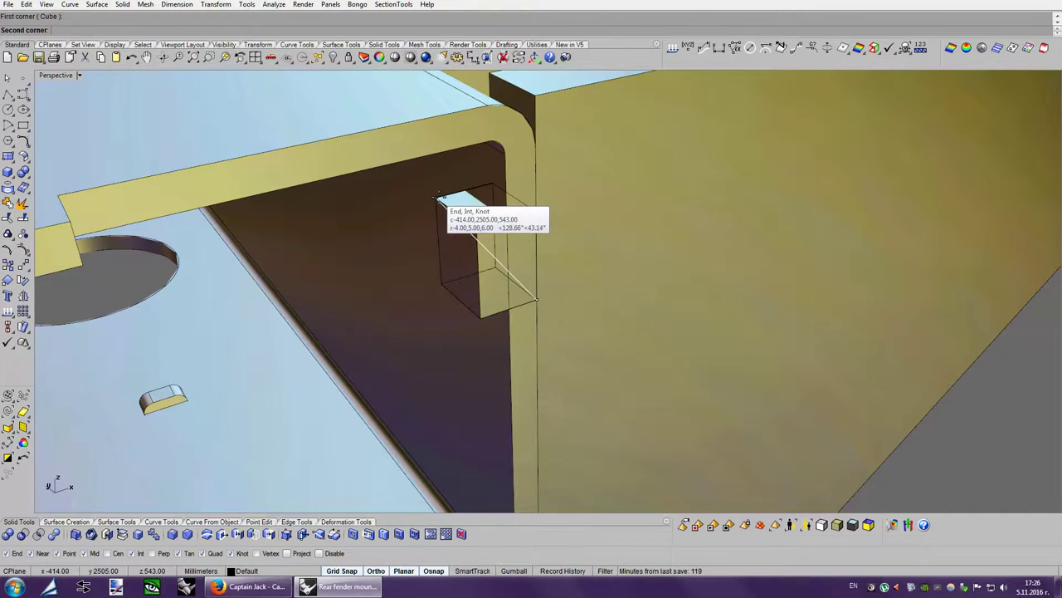
{"action": "left_click", "coordinate": [466, 190]}
Subtract the tab box from the magenta chassis tube using see-through view.
{"action": "scroll", "coordinate": [579, 277], "scroll_direction": "down", "scroll_amount": 1}
{"action": "scroll", "coordinate": [573, 282], "scroll_direction": "down", "scroll_amount": 2}
{"action": "left_click", "coordinate": [474, 275]}
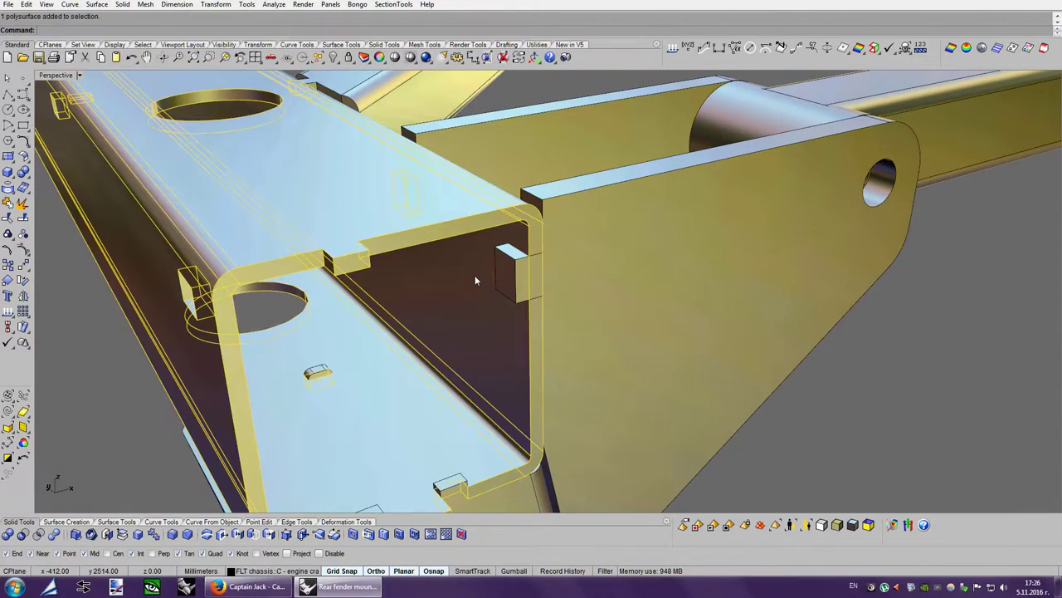
{"action": "key", "text": "ctrl+alt+g"}
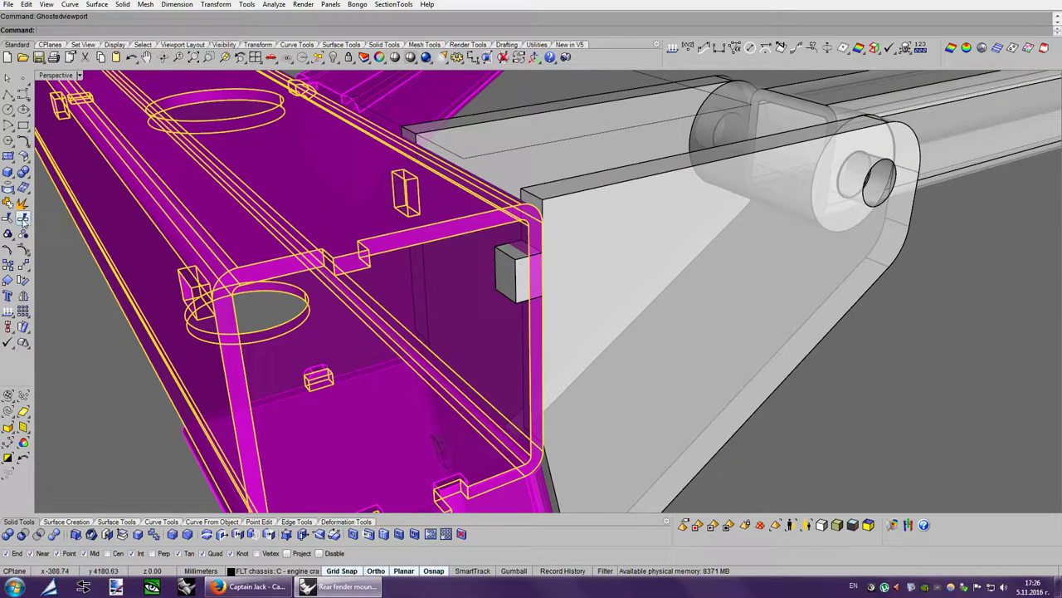
{"action": "left_click", "coordinate": [509, 291]}
{"action": "left_click", "coordinate": [523, 310]}
{"action": "right_click", "coordinate": [555, 271]}
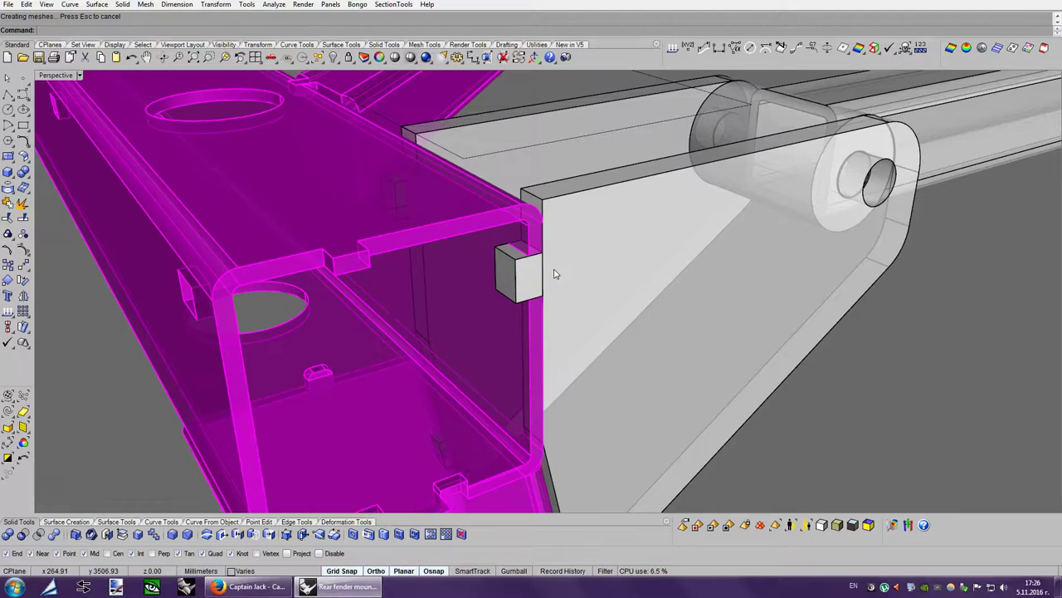
Delete the leftover tab box and orbit around the corner to check the fit.
{"action": "left_click", "coordinate": [531, 295]}
{"action": "left_click", "coordinate": [498, 295]}
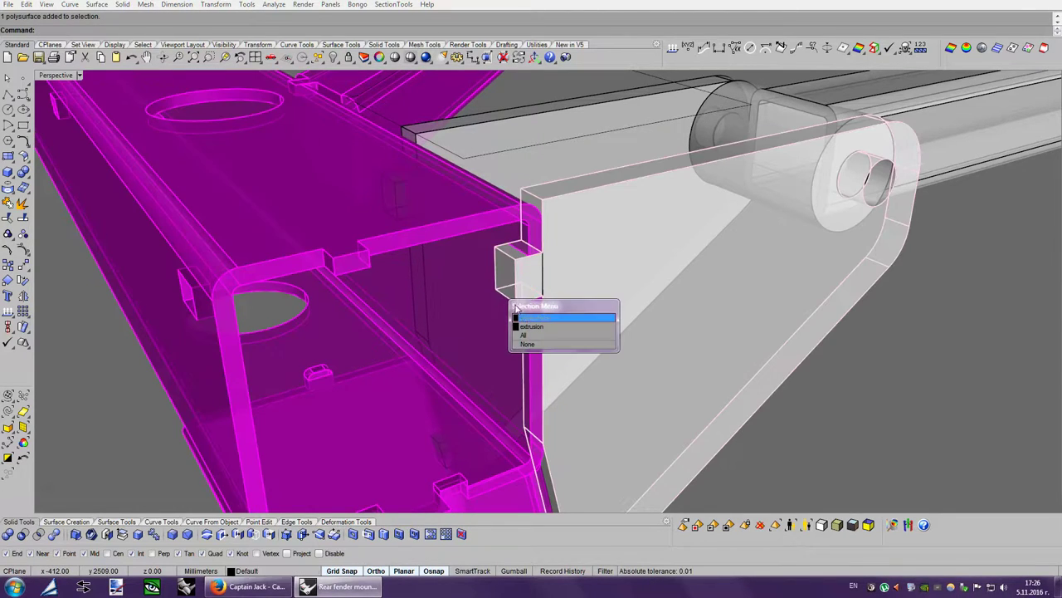
{"action": "left_click", "coordinate": [526, 330]}
{"action": "key", "text": "Delete"}
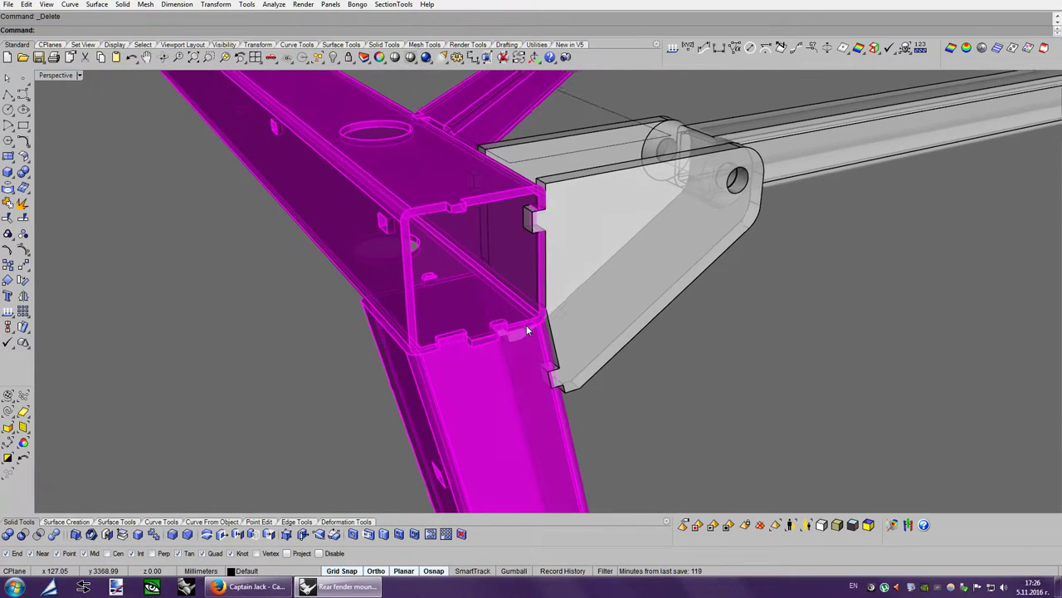
{"action": "right_click_drag", "start_coordinate": [526, 330], "coordinate": [806, 341]}
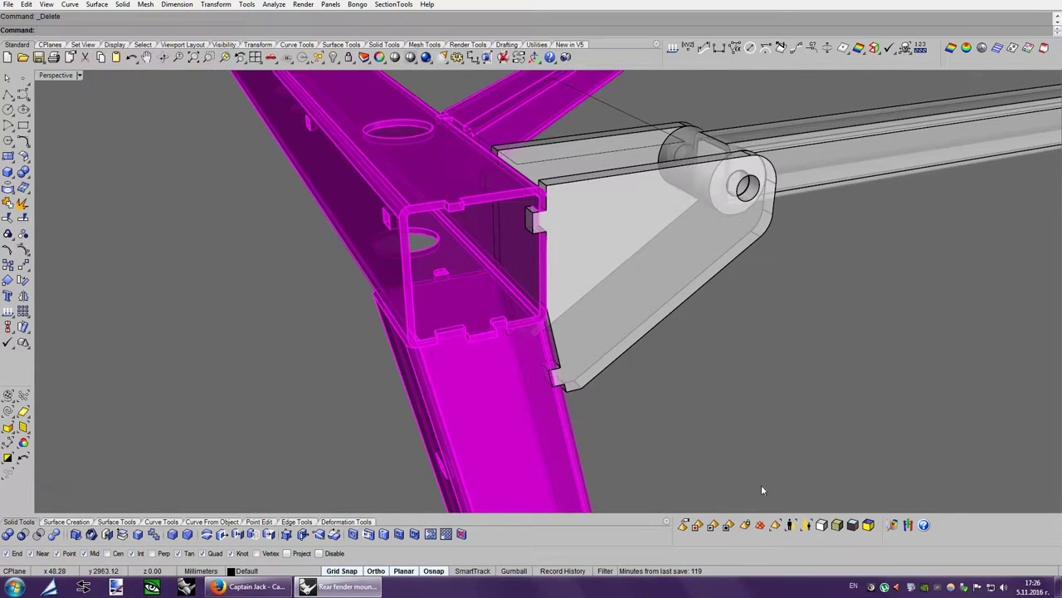
In shaded see-through view, draw a cutter box at the plate's lower tab.
{"action": "left_click", "coordinate": [836, 525]}
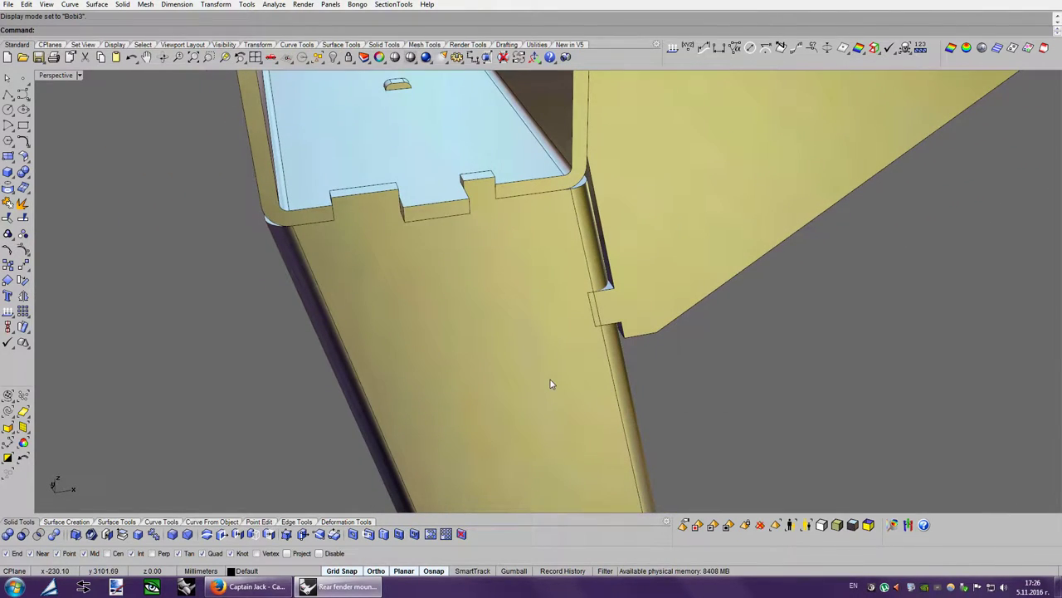
{"action": "left_click", "coordinate": [550, 383]}
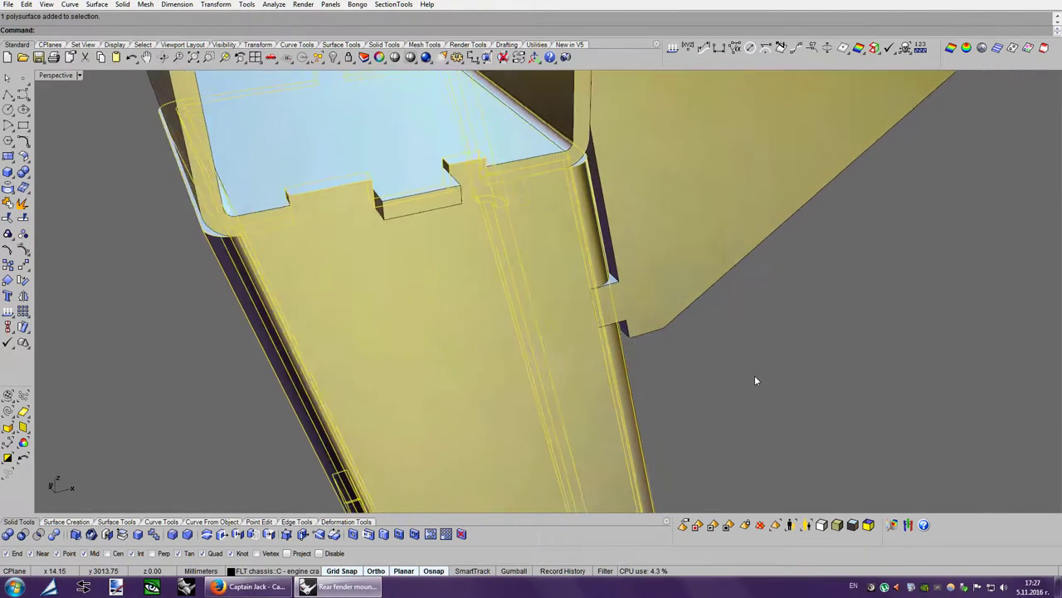
{"action": "key", "text": "ctrl+alt+g"}
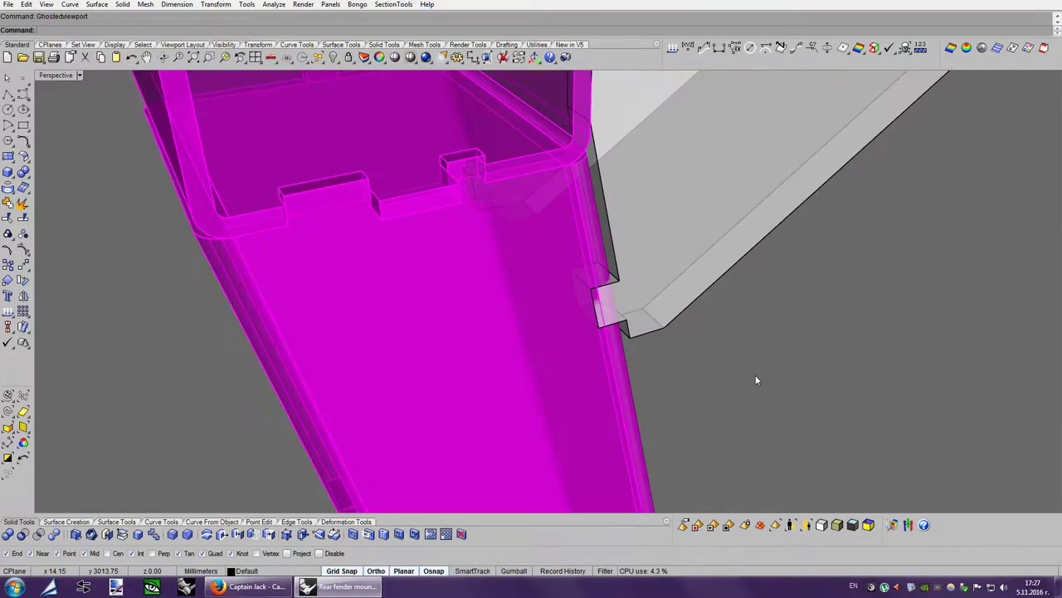
{"action": "left_click", "coordinate": [8, 171]}
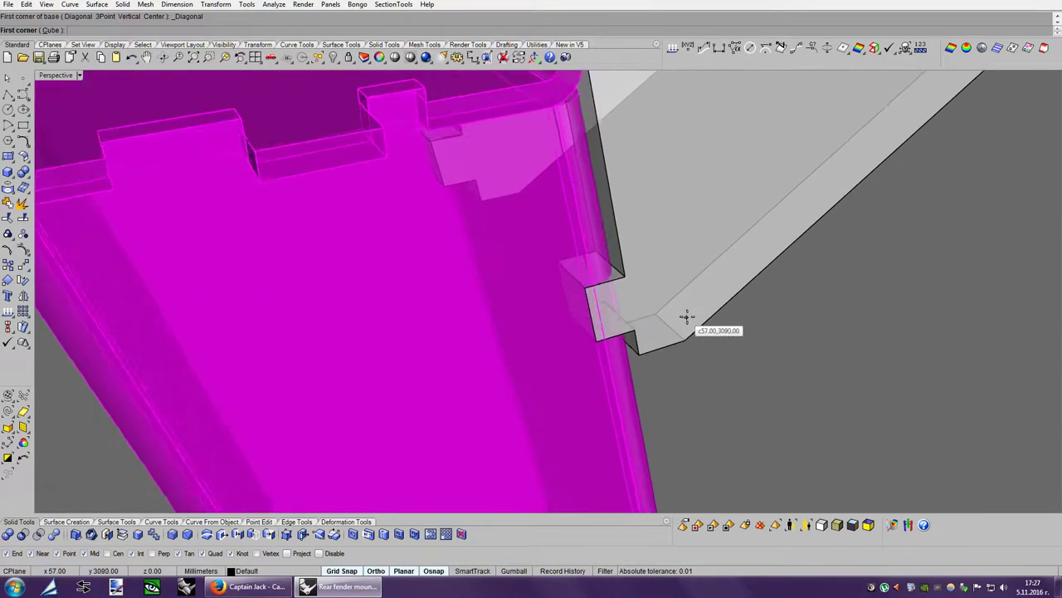
{"action": "scroll", "coordinate": [688, 315], "scroll_direction": "up", "scroll_amount": 3}
{"action": "left_click", "coordinate": [610, 253]}
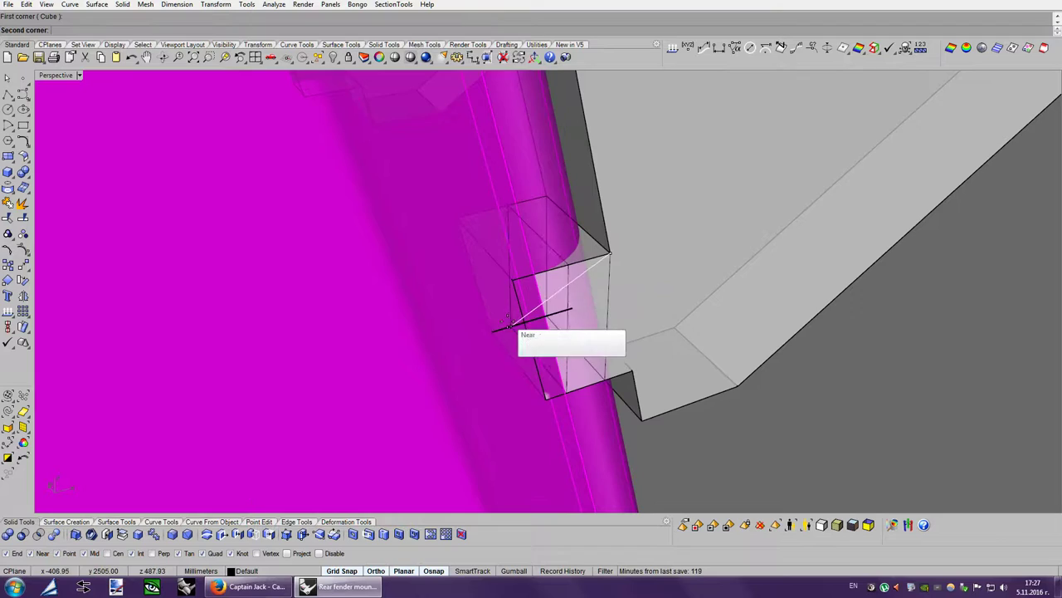
{"action": "left_click", "coordinate": [488, 325]}
Scale the cutter box narrower in one direction and adjust its upper corner points.
{"action": "left_click", "coordinate": [500, 226]}
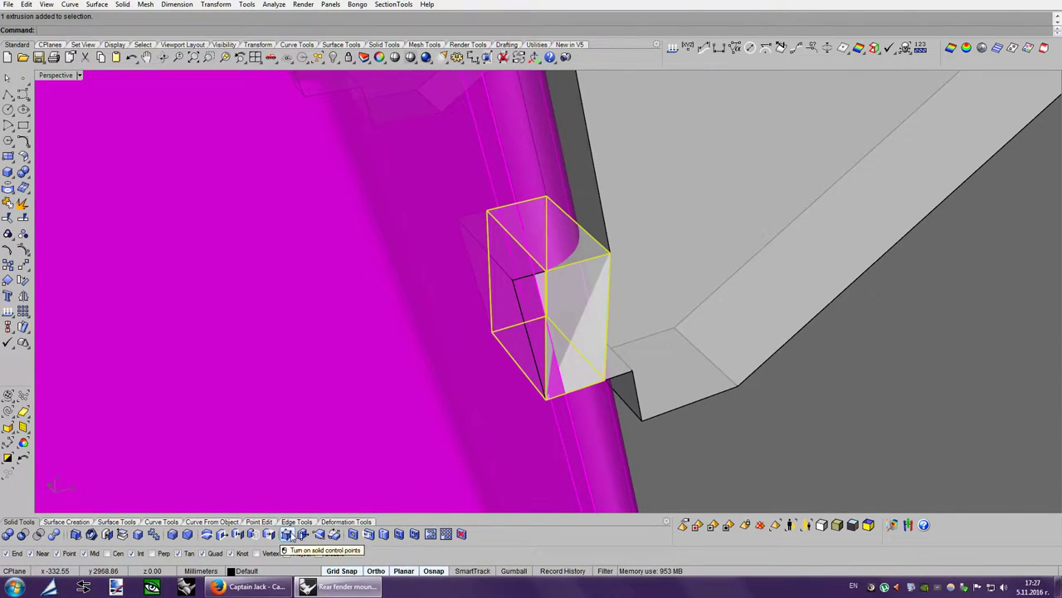
{"action": "middle_click", "coordinate": [534, 414]}
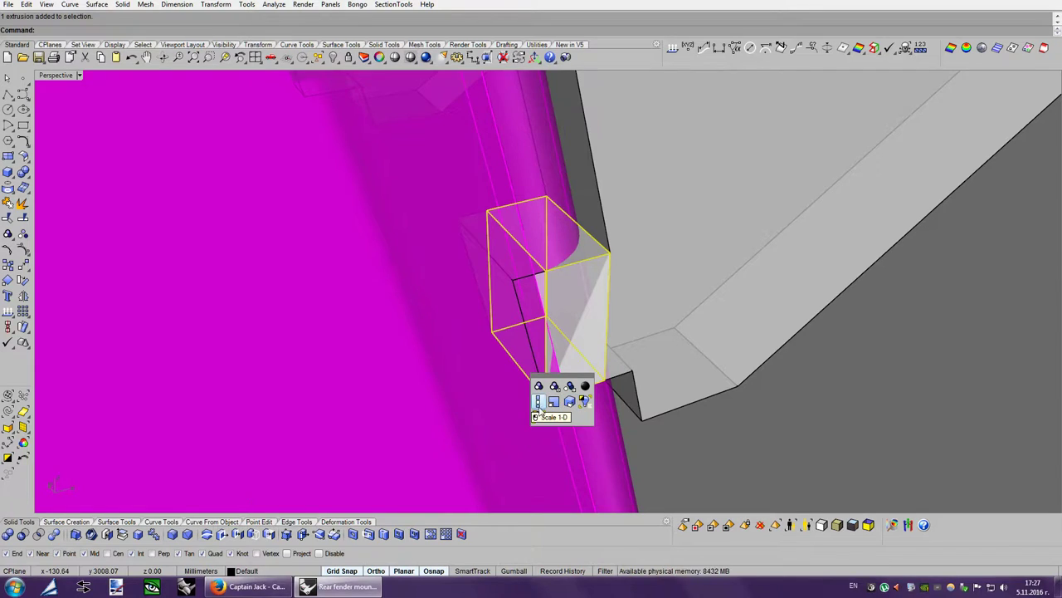
{"action": "left_click", "coordinate": [538, 402]}
{"action": "left_click", "coordinate": [545, 397]}
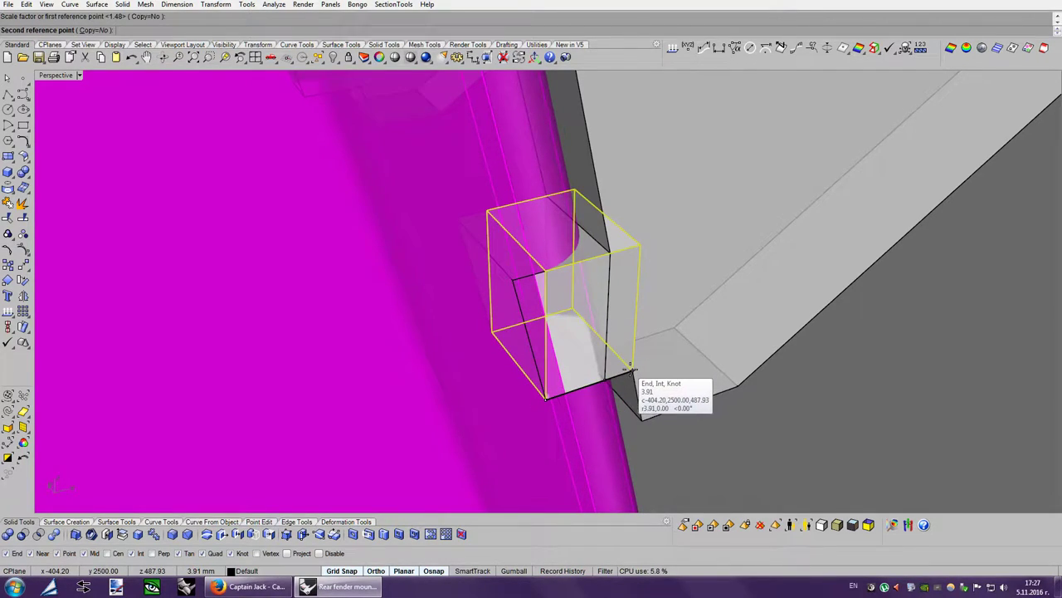
{"action": "left_click", "coordinate": [630, 365]}
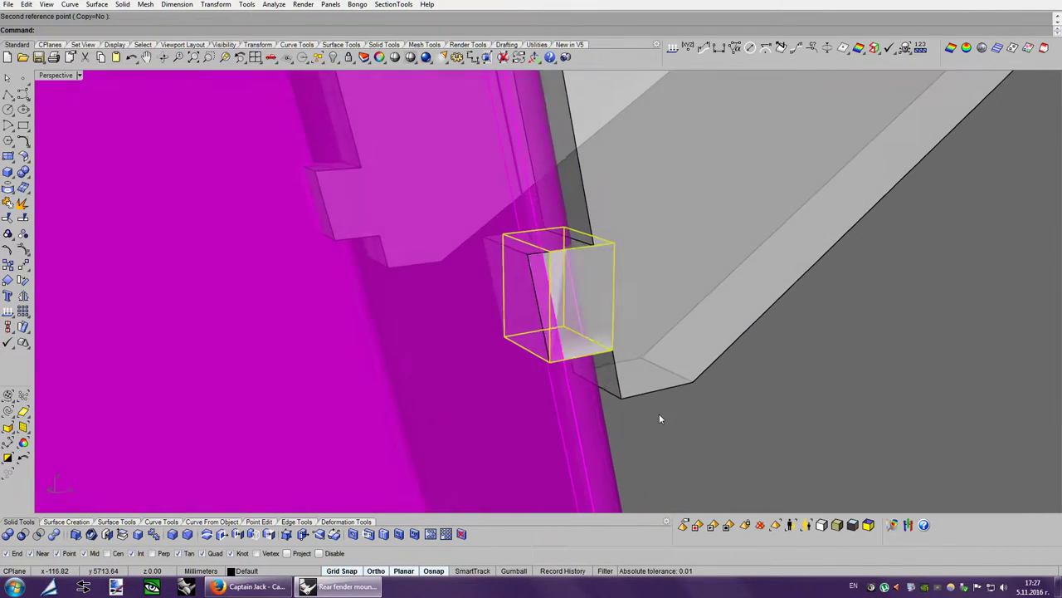
{"action": "left_click", "coordinate": [286, 534]}
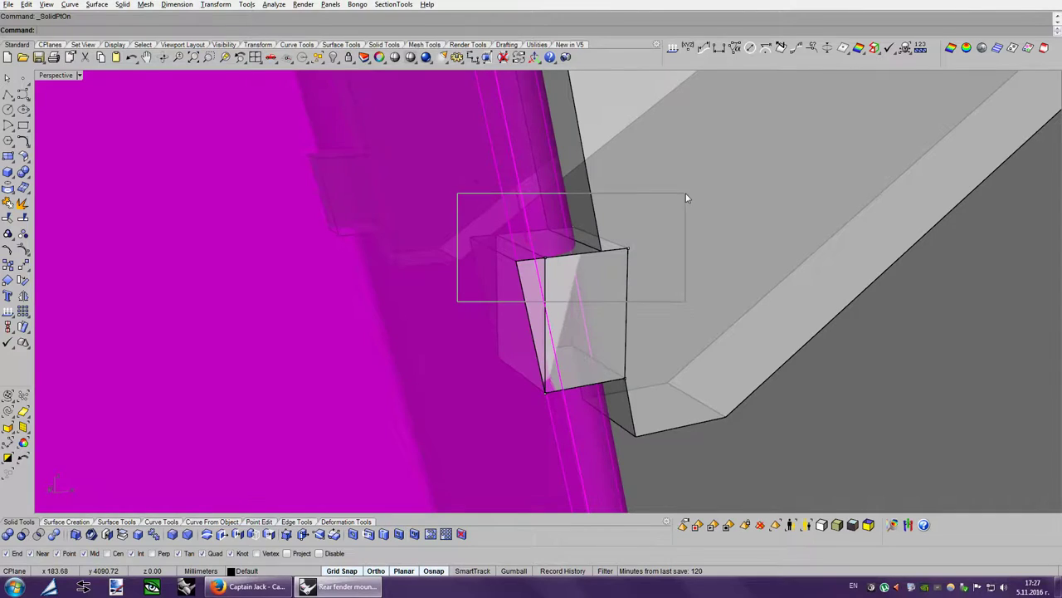
{"action": "left_click_drag", "start_coordinate": [547, 262], "coordinate": [519, 262]}
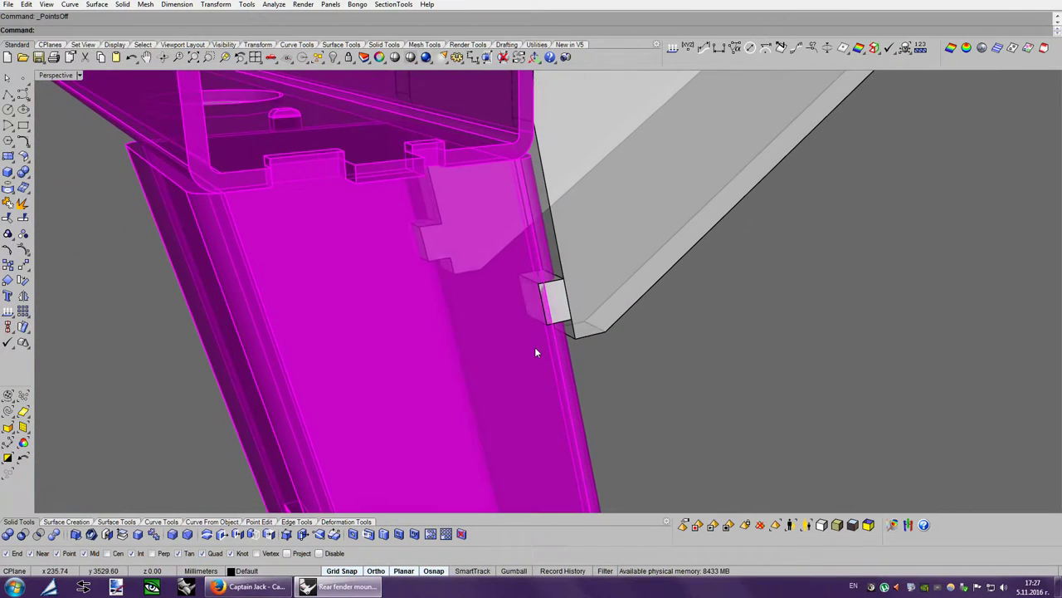
Subtract the box from the chassis tube, delete the leftover cutter, and select the slotted tube.
{"action": "left_click", "coordinate": [534, 347]}
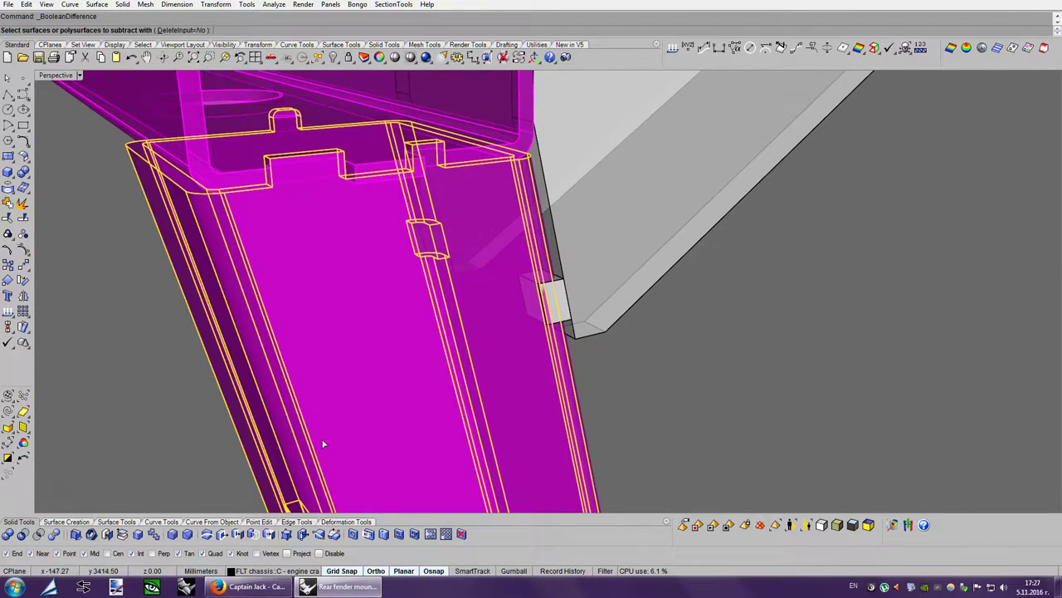
{"action": "left_click_drag", "start_coordinate": [590, 276], "coordinate": [616, 255]}
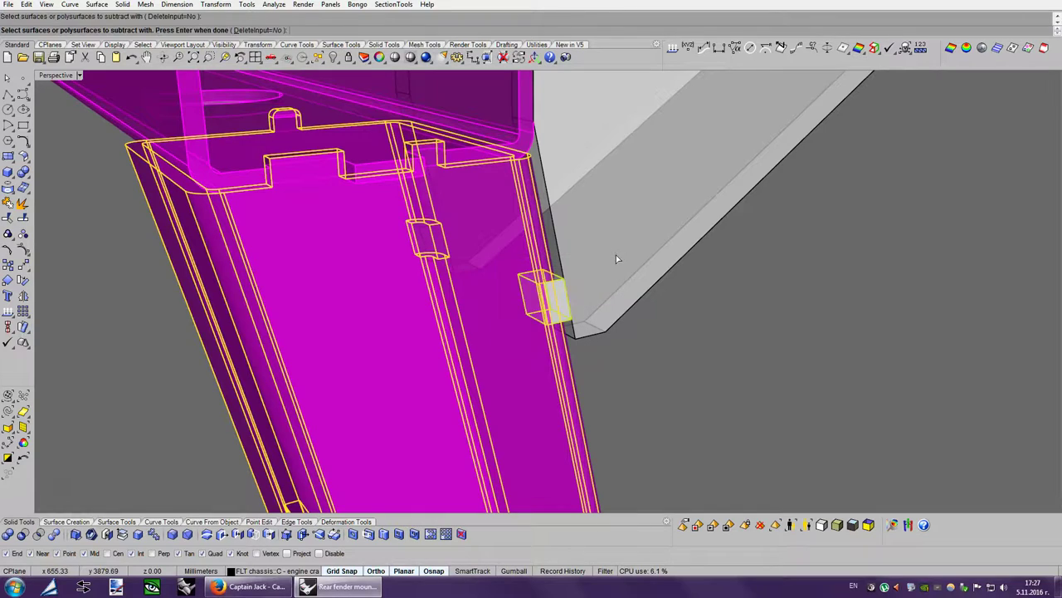
{"action": "key", "text": "Return"}
{"action": "left_click_drag", "start_coordinate": [494, 357], "coordinate": [686, 224]}
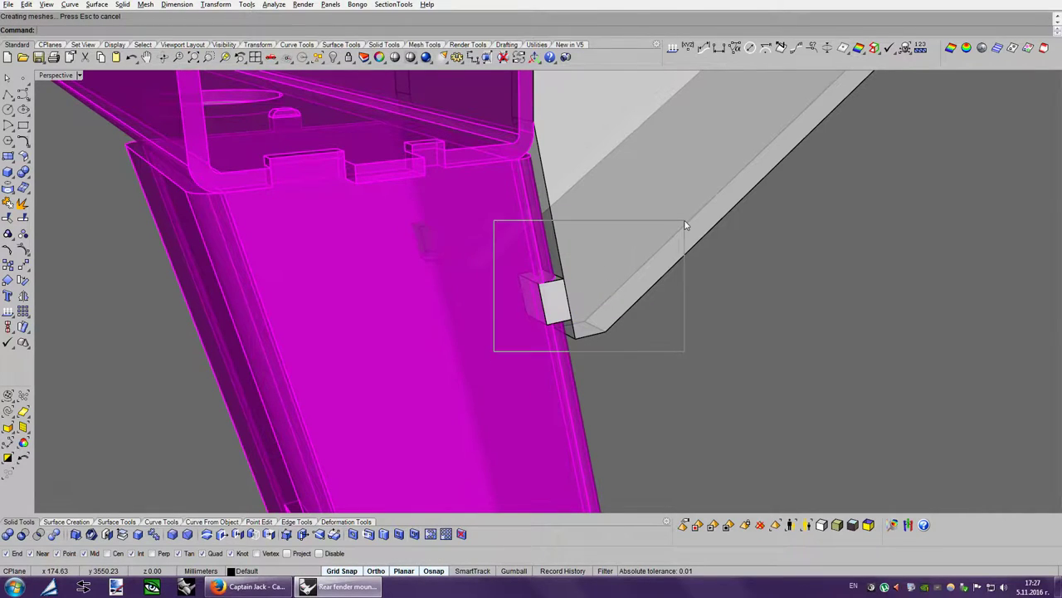
{"action": "key", "text": "Delete"}
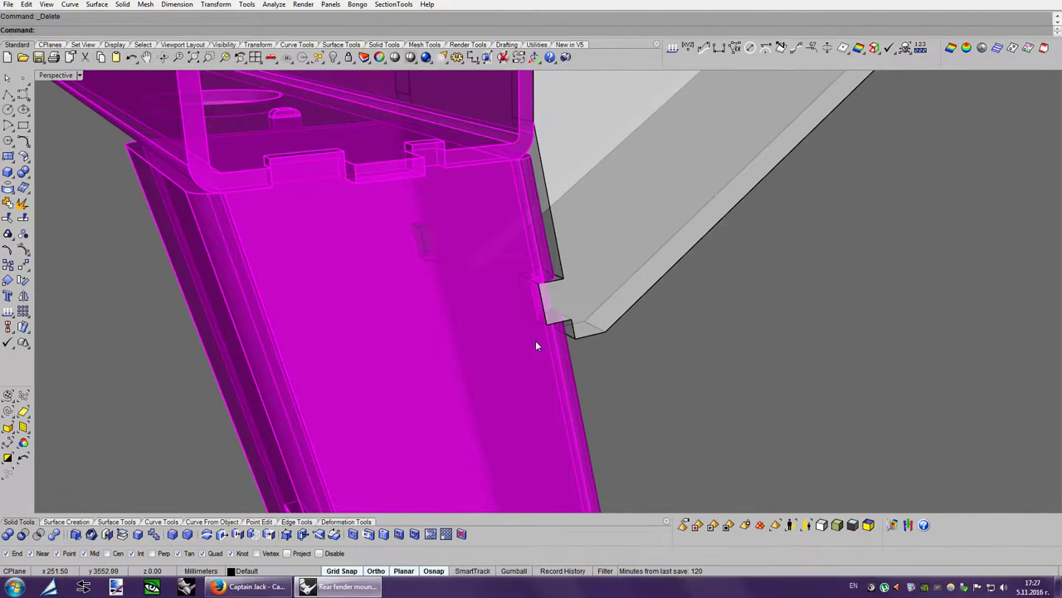
{"action": "left_click", "coordinate": [535, 345]}
Drag the tube aside and orbit in shaded view to inspect the new slot.
{"action": "scroll", "coordinate": [576, 339], "scroll_direction": "down", "scroll_amount": 3}
{"action": "left_click_drag", "start_coordinate": [540, 357], "coordinate": [448, 370]}
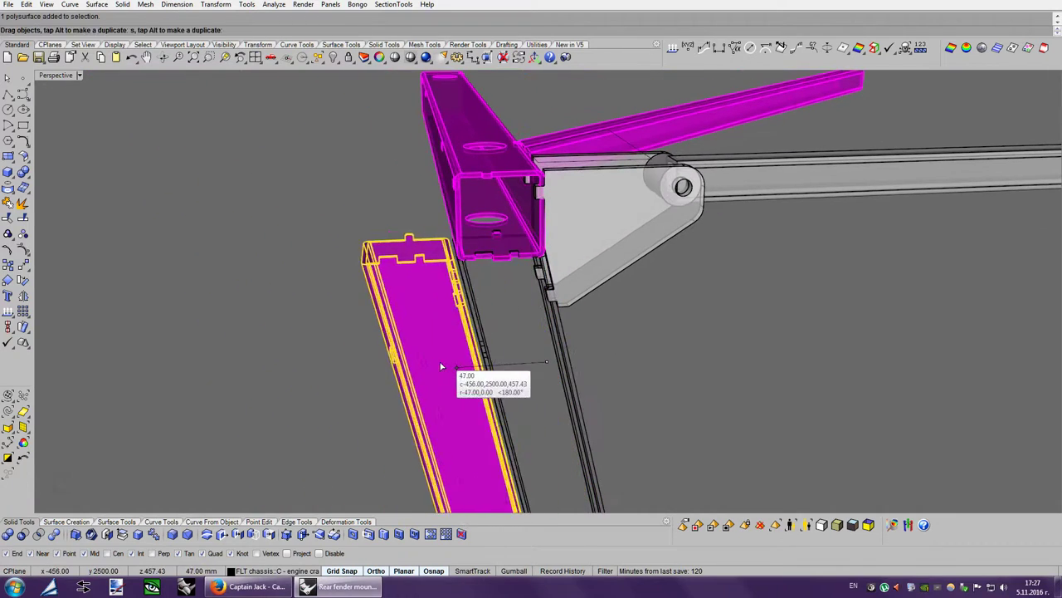
{"action": "left_click", "coordinate": [727, 369]}
{"action": "right_click_drag", "start_coordinate": [726, 369], "coordinate": [710, 400]}
{"action": "left_click", "coordinate": [837, 525]}
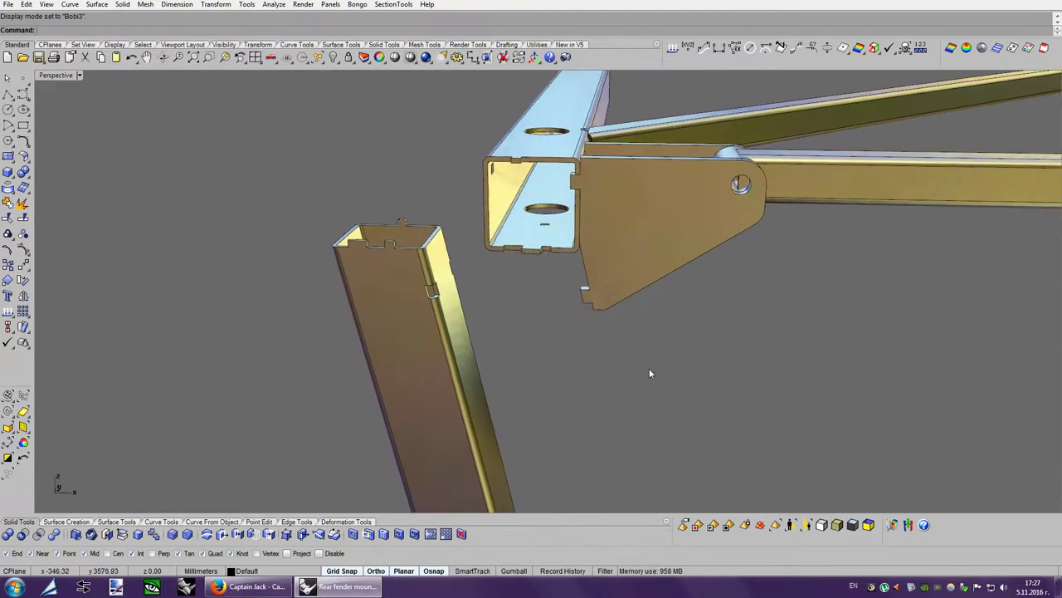
{"action": "scroll", "coordinate": [649, 367], "scroll_direction": "up", "scroll_amount": 3}
{"action": "scroll", "coordinate": [651, 361], "scroll_direction": "up", "scroll_amount": 3}
{"action": "key", "text": "Left"}
{"action": "key", "text": "Left"}
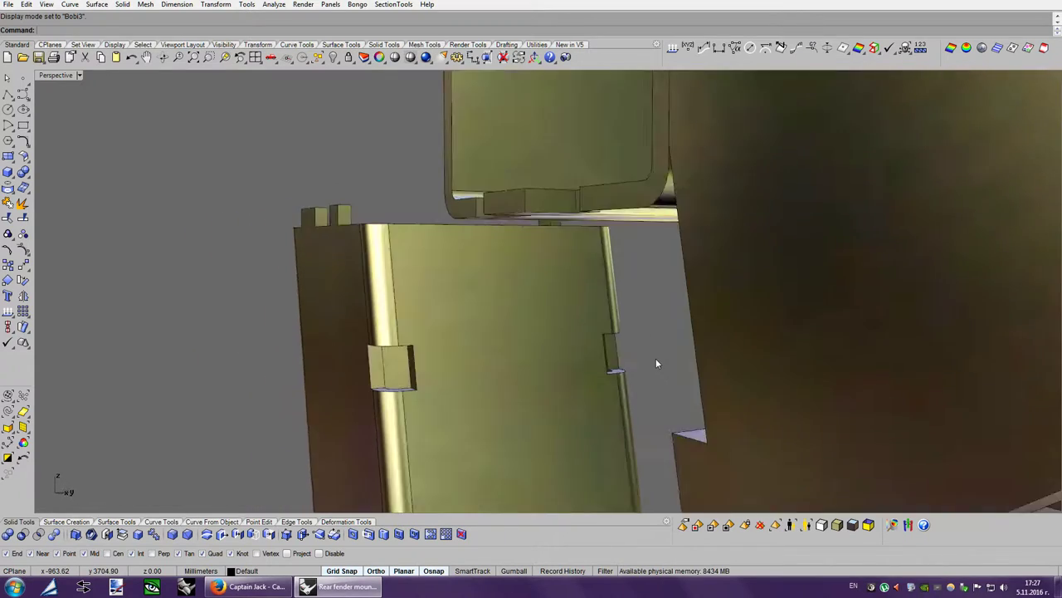
{"action": "key", "text": "Left"}
{"action": "key", "text": "Left"}
{"action": "key", "text": "Left"}
{"action": "key", "text": "Left"}
{"action": "right_click_drag", "start_coordinate": [655, 361], "coordinate": [695, 353]}
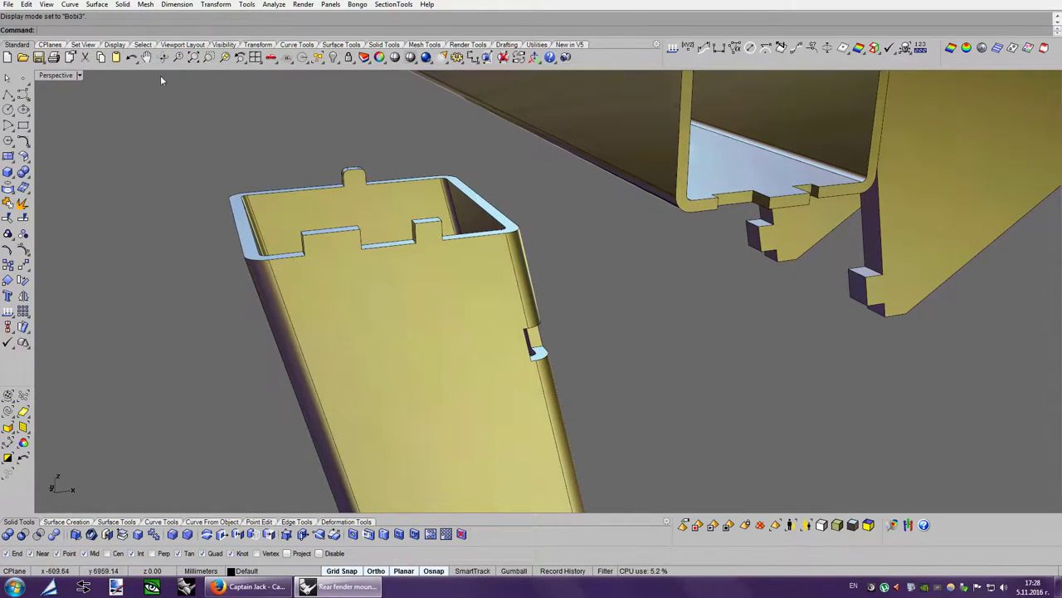
Undo the test move, then move the opposite corner's tube panel 200 mm away.
{"action": "left_click", "coordinate": [131, 58]}
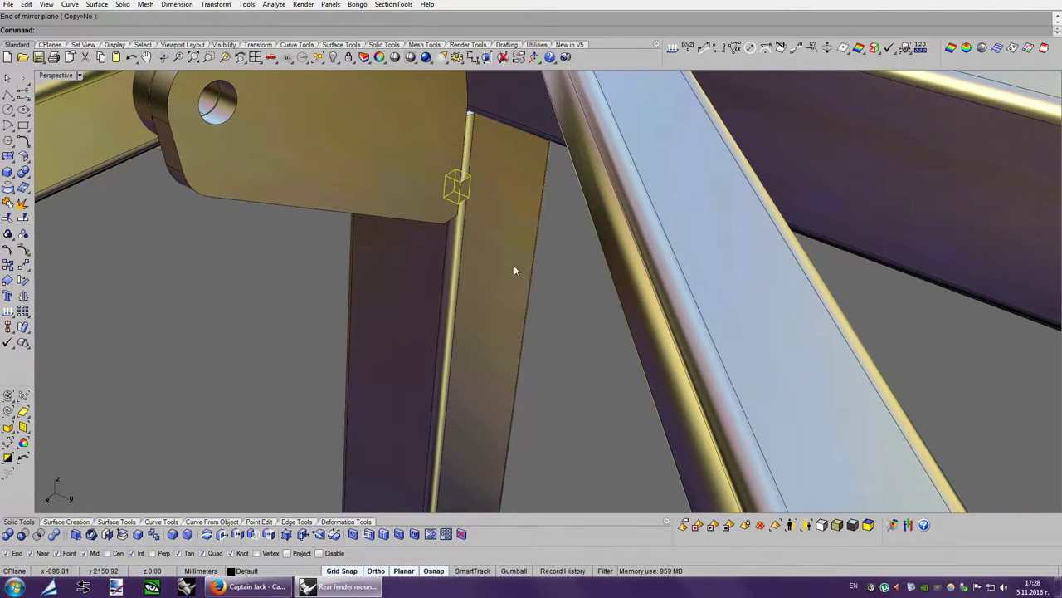
{"action": "left_click", "coordinate": [514, 269]}
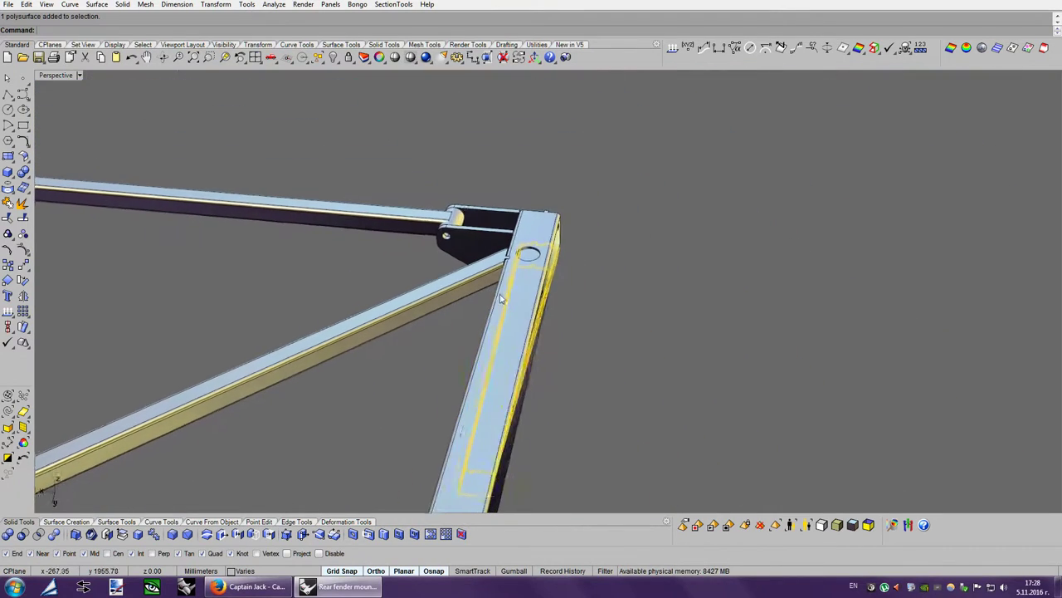
{"action": "left_click_drag", "start_coordinate": [500, 294], "coordinate": [691, 323]}
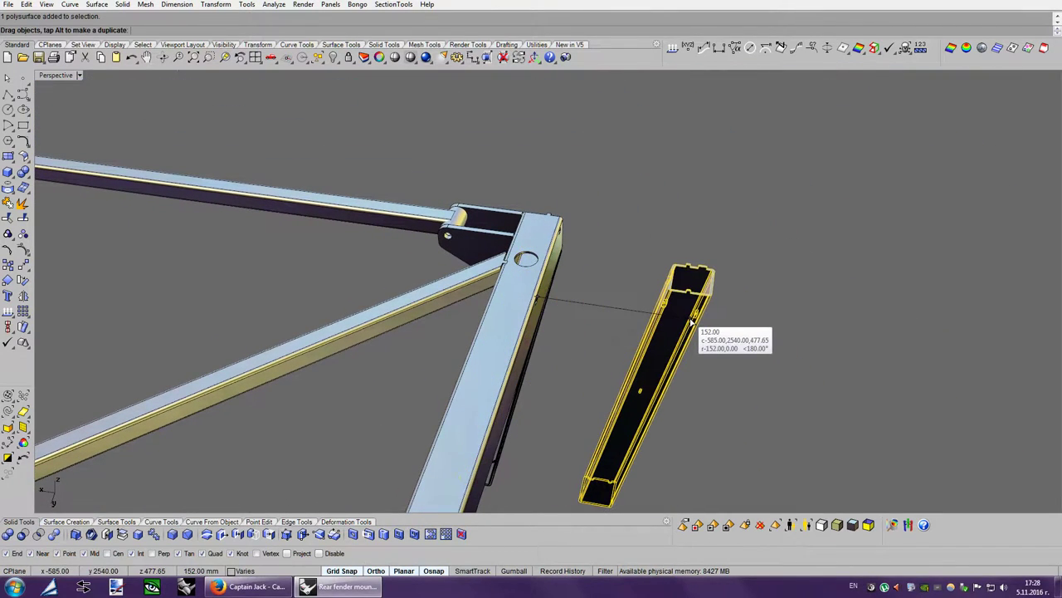
{"action": "type", "text": "200"}
{"action": "key", "text": "Return"}
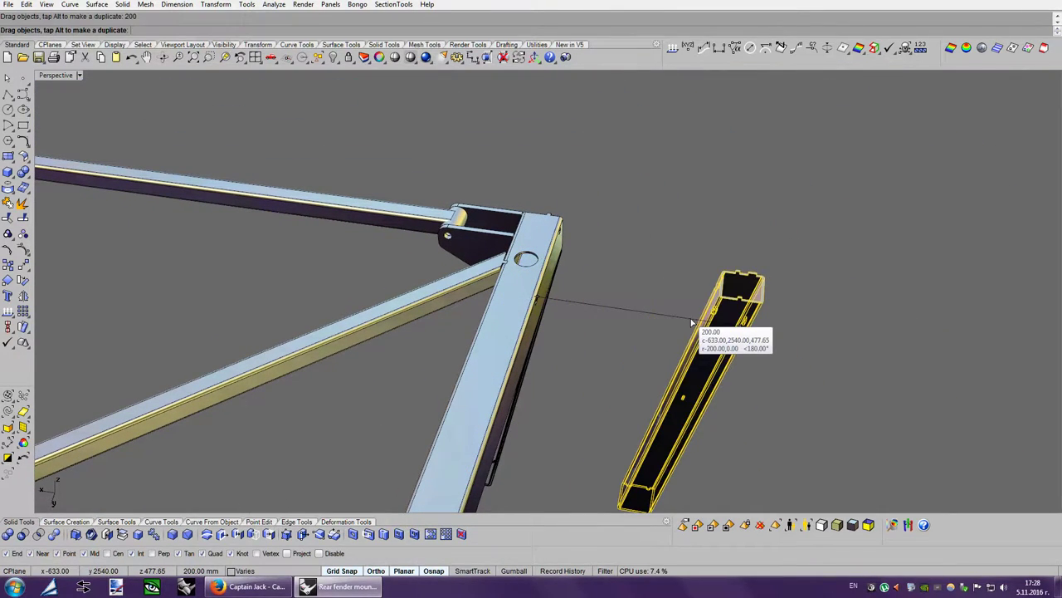
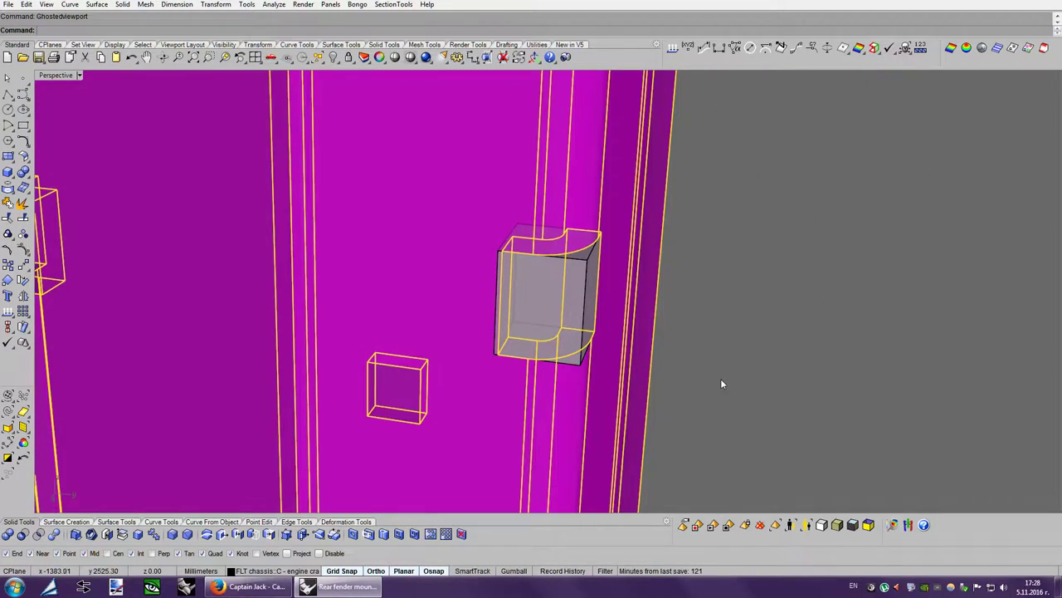
Boolean-subtract the small block from the magenta chassis tube to cut a rectangular pocket.
{"action": "right_click_drag", "start_coordinate": [720, 381], "coordinate": [477, 360]}
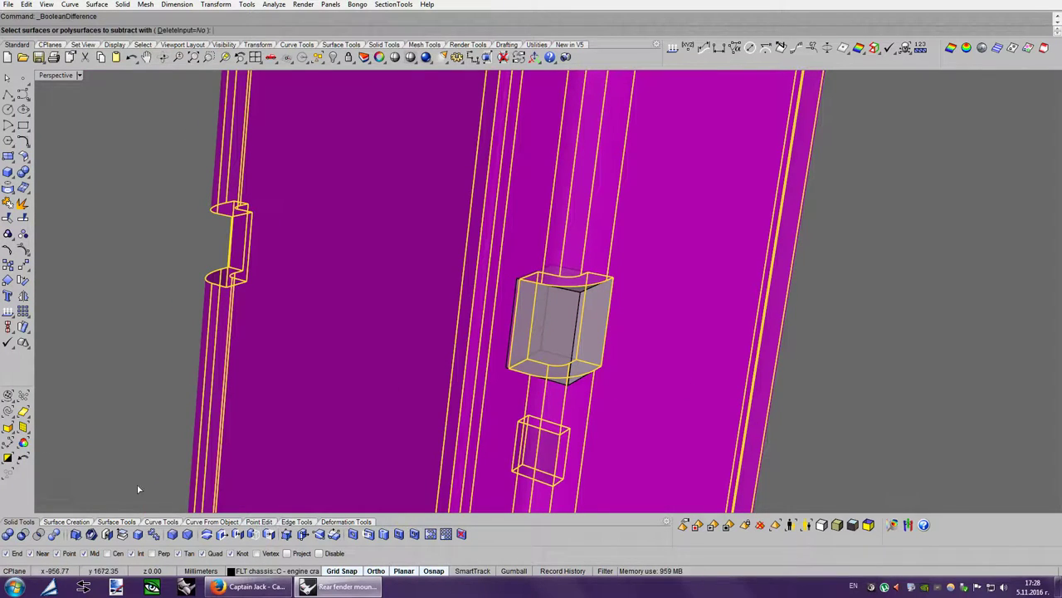
{"action": "left_click", "coordinate": [548, 333]}
{"action": "key", "text": "Return"}
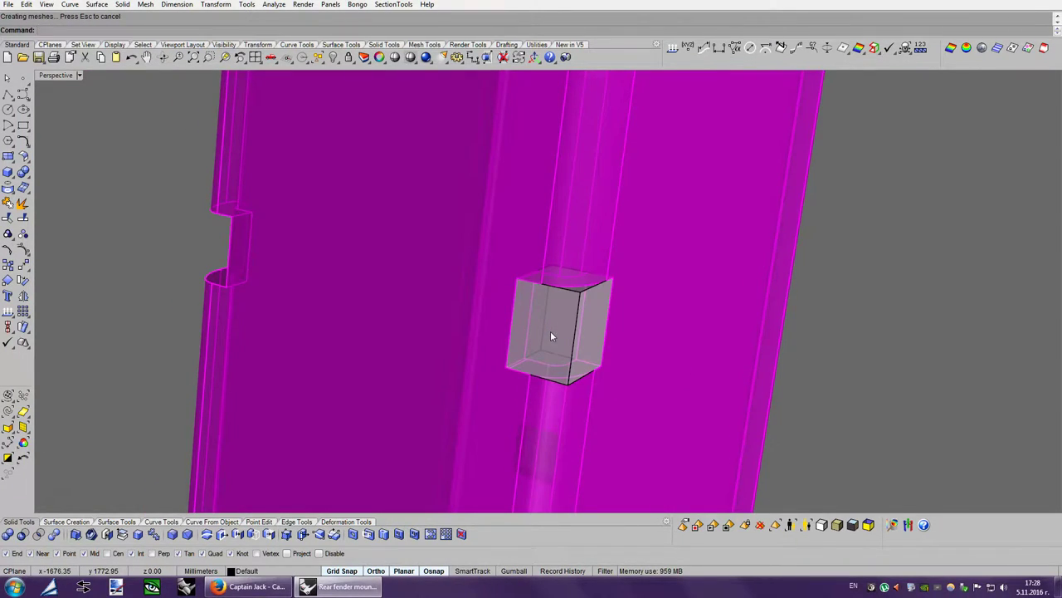
Delete the leftover cutting block and check the pocketed tube body.
{"action": "left_click", "coordinate": [553, 326]}
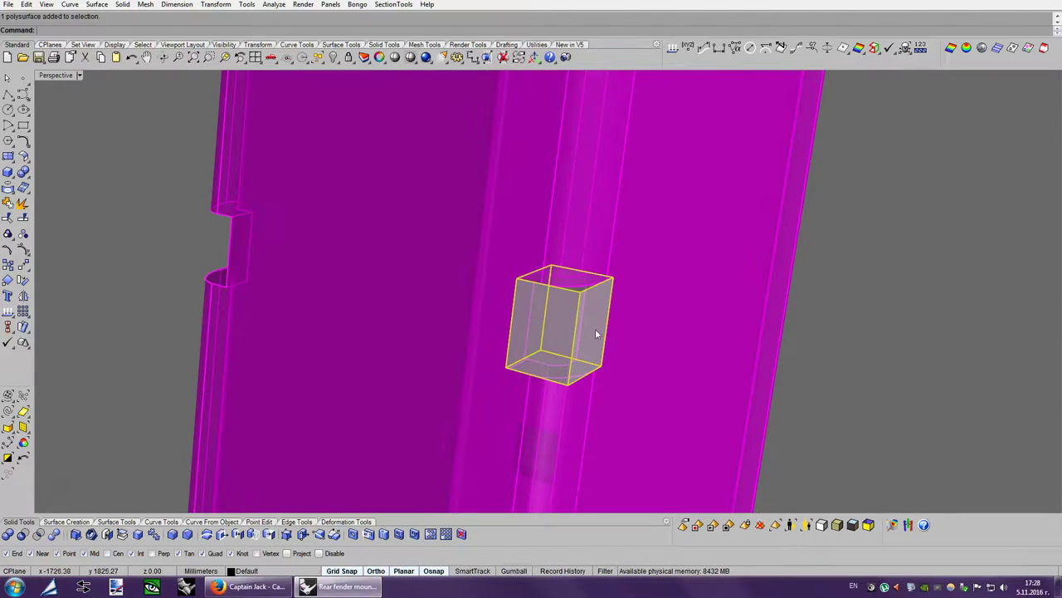
{"action": "key", "text": "Delete"}
{"action": "scroll", "coordinate": [598, 315], "scroll_direction": "up", "scroll_amount": 2}
{"action": "scroll", "coordinate": [573, 295], "scroll_direction": "up", "scroll_amount": 2}
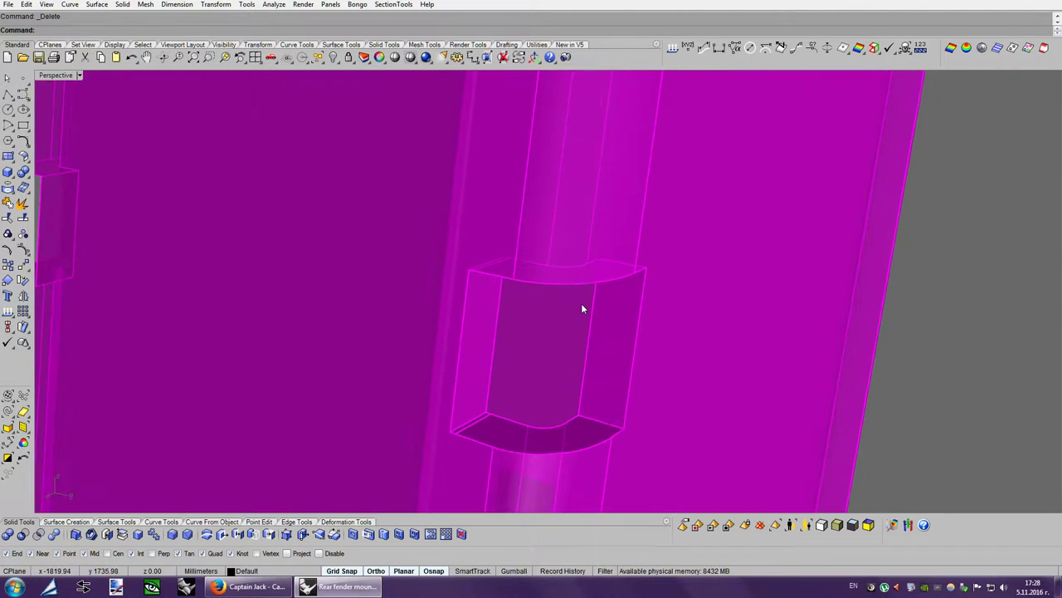
{"action": "left_click", "coordinate": [495, 314]}
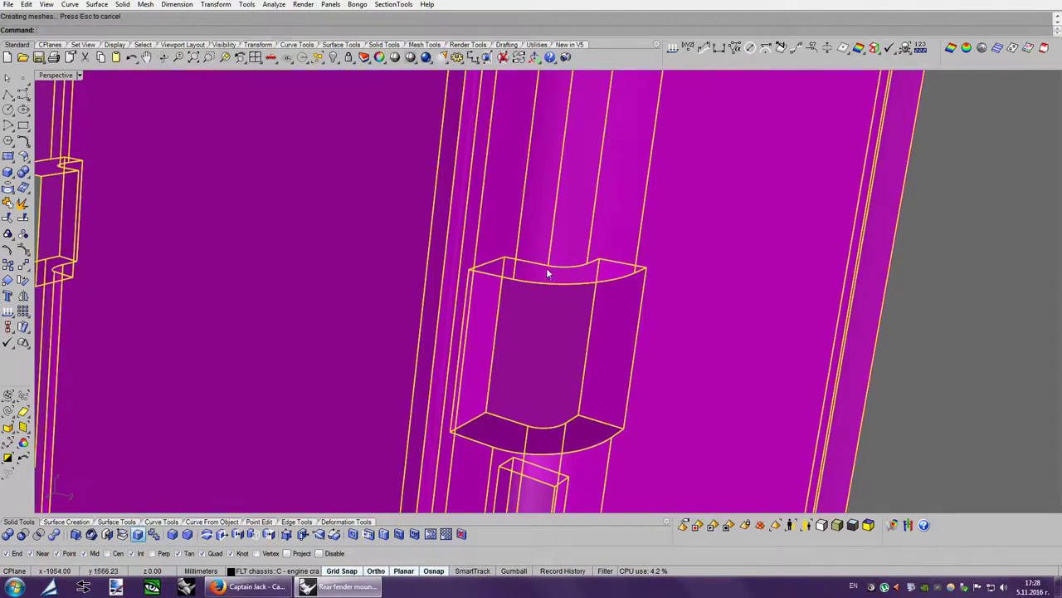
{"action": "left_click", "coordinate": [1009, 336]}
{"action": "scroll", "coordinate": [744, 316], "scroll_direction": "down", "scroll_amount": 2}
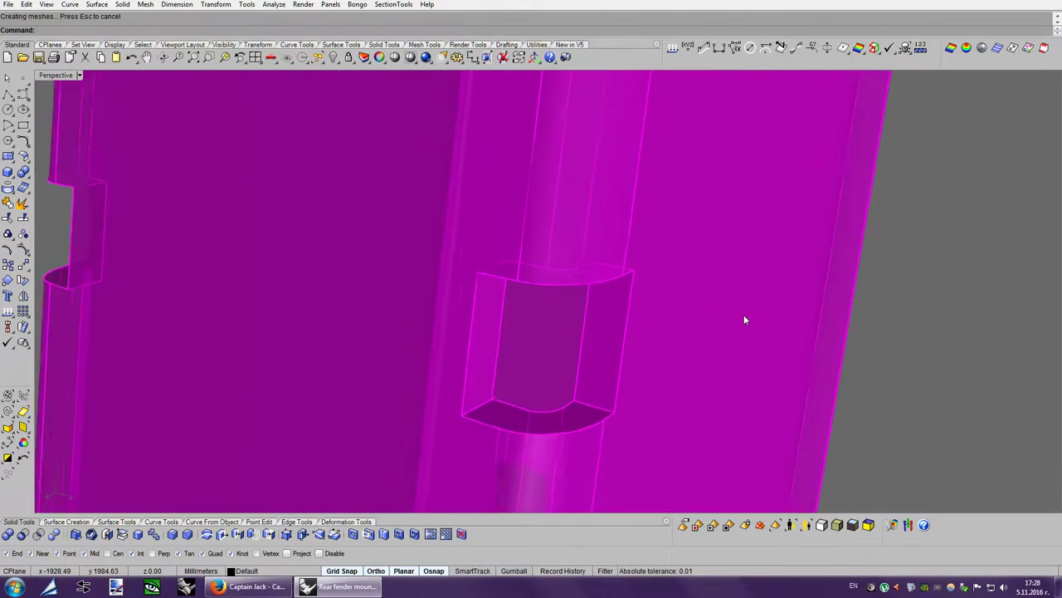
{"action": "scroll", "coordinate": [744, 316], "scroll_direction": "down", "scroll_amount": 4}
{"action": "scroll", "coordinate": [743, 316], "scroll_direction": "down", "scroll_amount": 1}
{"action": "scroll", "coordinate": [743, 316], "scroll_direction": "down", "scroll_amount": 1}
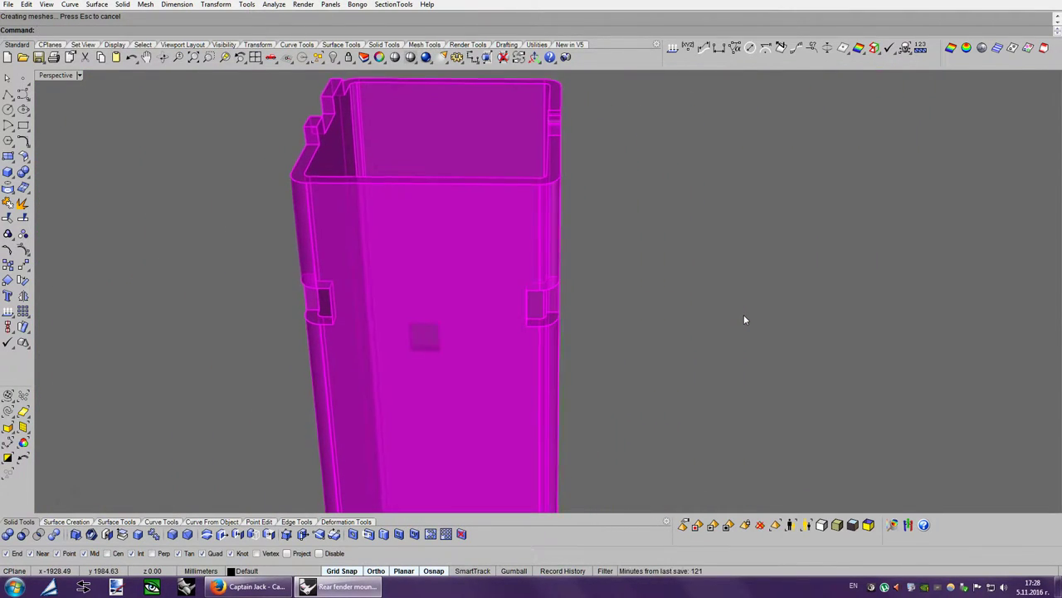
Orbit and zoom the Perspective view around the tube end toward the frame corner.
{"action": "key", "text": "Left"}
{"action": "key", "text": "Left"}
{"action": "key", "text": "Down"}
{"action": "key", "text": "Down"}
{"action": "key", "text": "Left"}
{"action": "key", "text": "Down"}
{"action": "key", "text": "Left"}
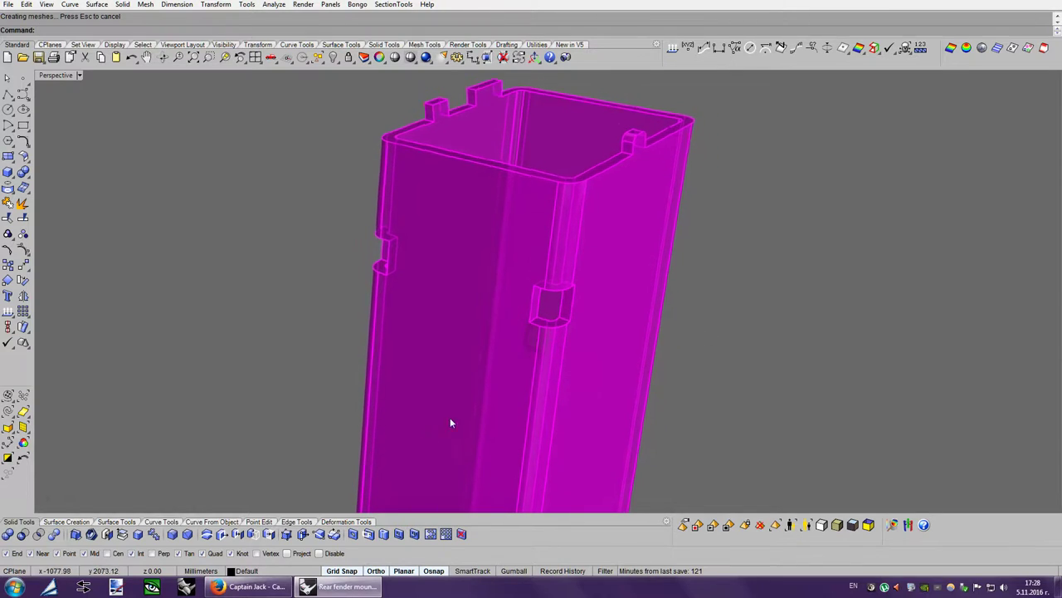
{"action": "scroll", "coordinate": [634, 377], "scroll_direction": "down", "scroll_amount": 5}
{"action": "key", "text": "Left"}
{"action": "key", "text": "Left"}
{"action": "key", "text": "Left"}
{"action": "scroll", "coordinate": [639, 372], "scroll_direction": "down", "scroll_amount": 1}
{"action": "scroll", "coordinate": [643, 370], "scroll_direction": "down", "scroll_amount": 3}
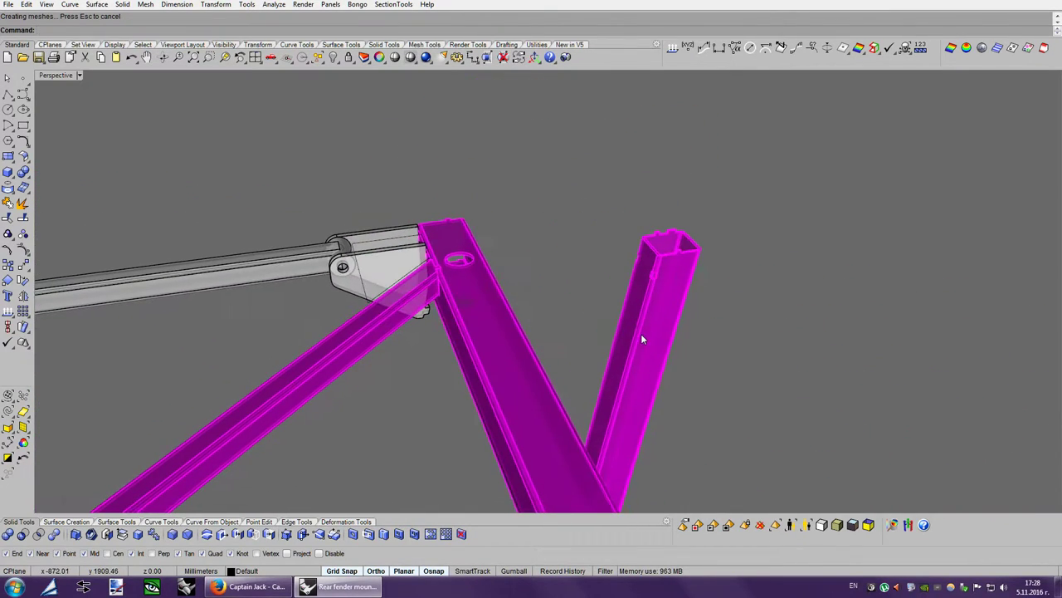
{"action": "left_click_drag", "start_coordinate": [641, 334], "coordinate": [607, 354]}
Frame the corner around the upright tube and set the display mode to Bobi3.
{"action": "left_click", "coordinate": [766, 347]}
{"action": "scroll", "coordinate": [765, 346], "scroll_direction": "up", "scroll_amount": 2}
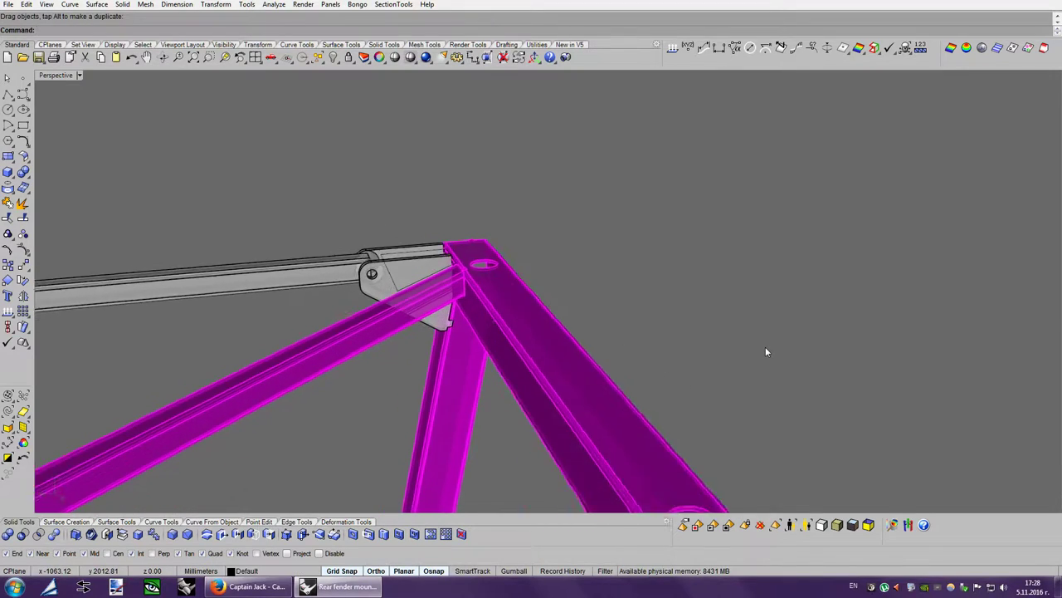
{"action": "scroll", "coordinate": [766, 346], "scroll_direction": "up", "scroll_amount": 3}
{"action": "scroll", "coordinate": [766, 346], "scroll_direction": "up", "scroll_amount": 3}
{"action": "left_click", "coordinate": [612, 312]}
{"action": "scroll", "coordinate": [776, 330], "scroll_direction": "down", "scroll_amount": 3}
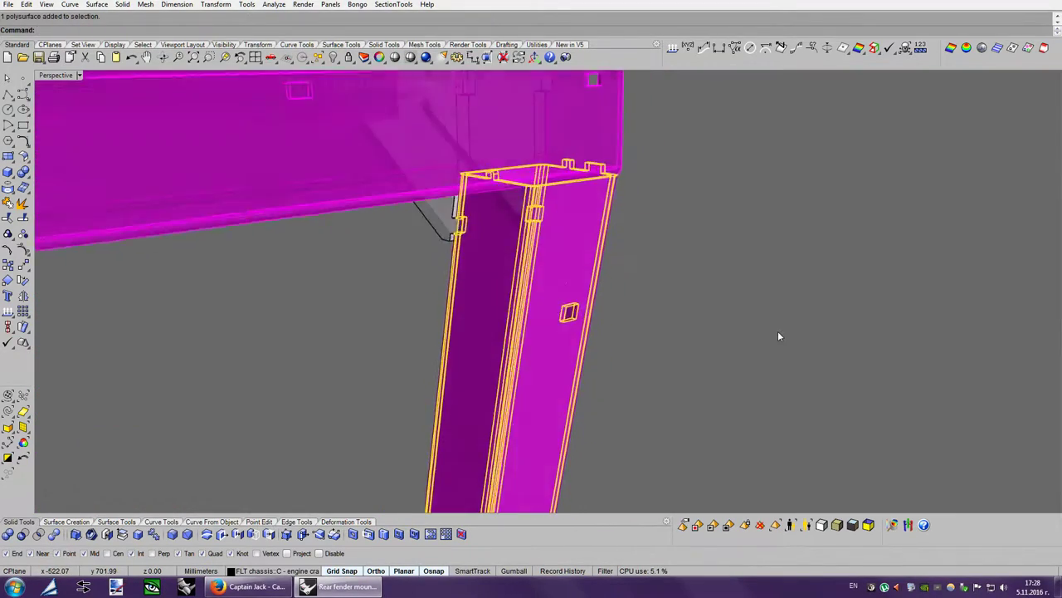
{"action": "scroll", "coordinate": [777, 330], "scroll_direction": "down", "scroll_amount": 2}
{"action": "right_click_drag", "start_coordinate": [779, 337], "coordinate": [818, 485]}
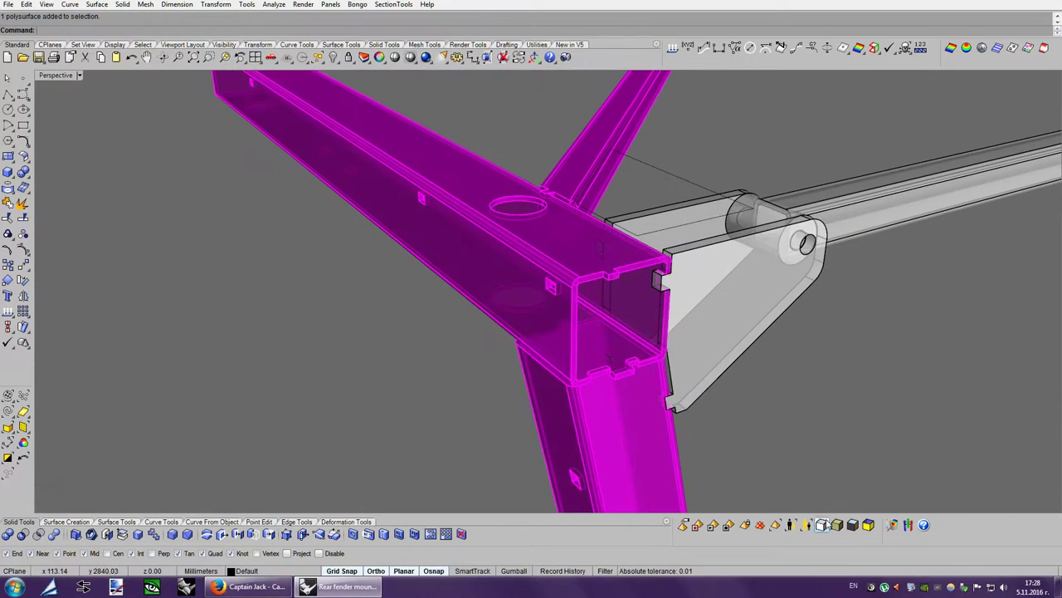
{"action": "left_click", "coordinate": [822, 524]}
{"action": "scroll", "coordinate": [782, 415], "scroll_direction": "up", "scroll_amount": 3}
{"action": "scroll", "coordinate": [779, 410], "scroll_direction": "down", "scroll_amount": 1}
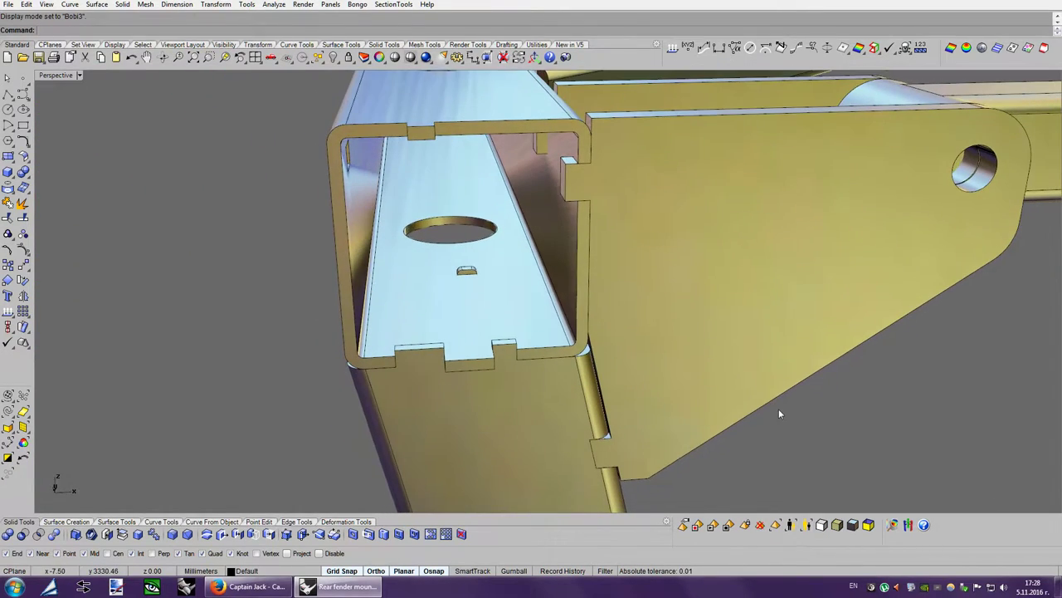
{"action": "left_click", "coordinate": [807, 524]}
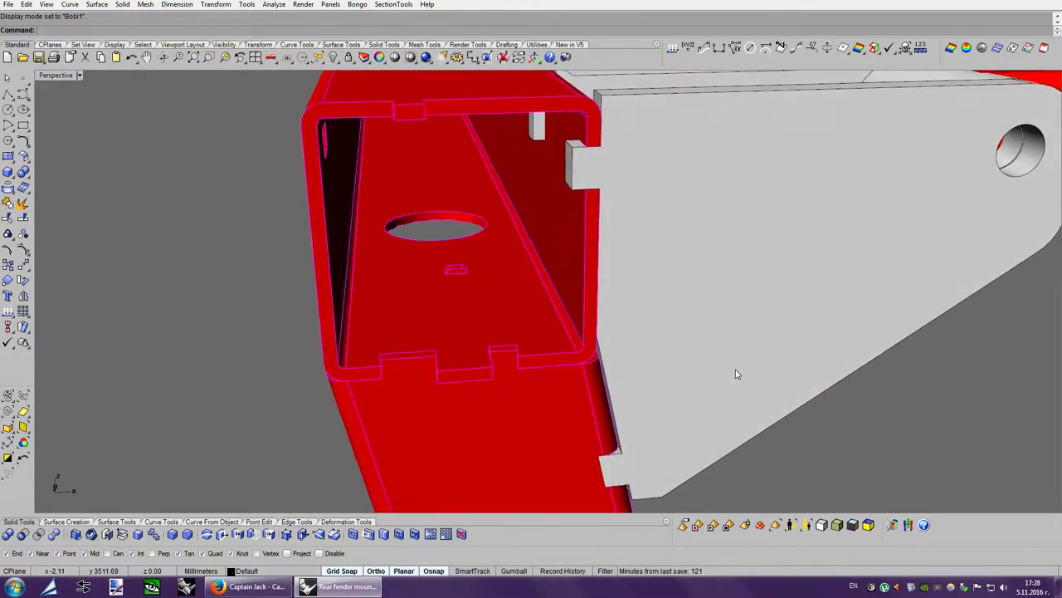
{"action": "scroll", "coordinate": [735, 373], "scroll_direction": "up", "scroll_amount": 2}
{"action": "scroll", "coordinate": [735, 373], "scroll_direction": "up", "scroll_amount": 2}
{"action": "scroll", "coordinate": [734, 373], "scroll_direction": "down", "scroll_amount": 2}
{"action": "scroll", "coordinate": [734, 372], "scroll_direction": "down", "scroll_amount": 3}
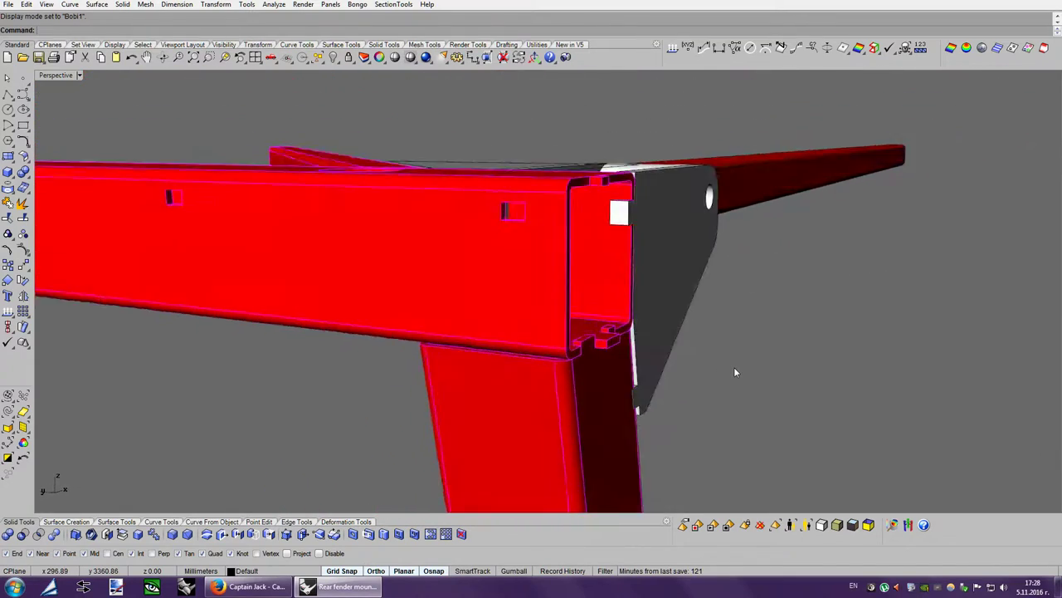
{"action": "key", "text": "ctrl+alt+g"}
{"action": "key", "text": "Left"}
{"action": "key", "text": "Left"}
{"action": "key", "text": "Left"}
{"action": "key", "text": "Left"}
{"action": "key", "text": "Left"}
{"action": "key", "text": "Left"}
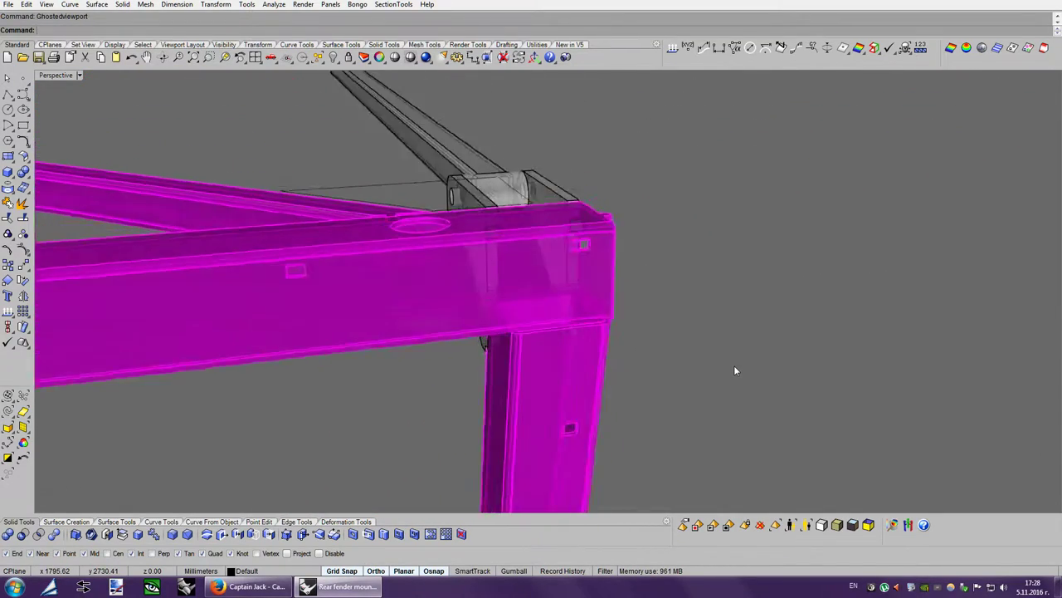
{"action": "key", "text": "Left"}
{"action": "key", "text": "Left"}
{"action": "key", "text": "Left"}
{"action": "key", "text": "Left"}
{"action": "key", "text": "Left"}
{"action": "key", "text": "Left"}
{"action": "key", "text": "Left"}
{"action": "key", "text": "Left"}
{"action": "key", "text": "Left"}
{"action": "key", "text": "Left"}
{"action": "key", "text": "Left"}
{"action": "key", "text": "Left"}
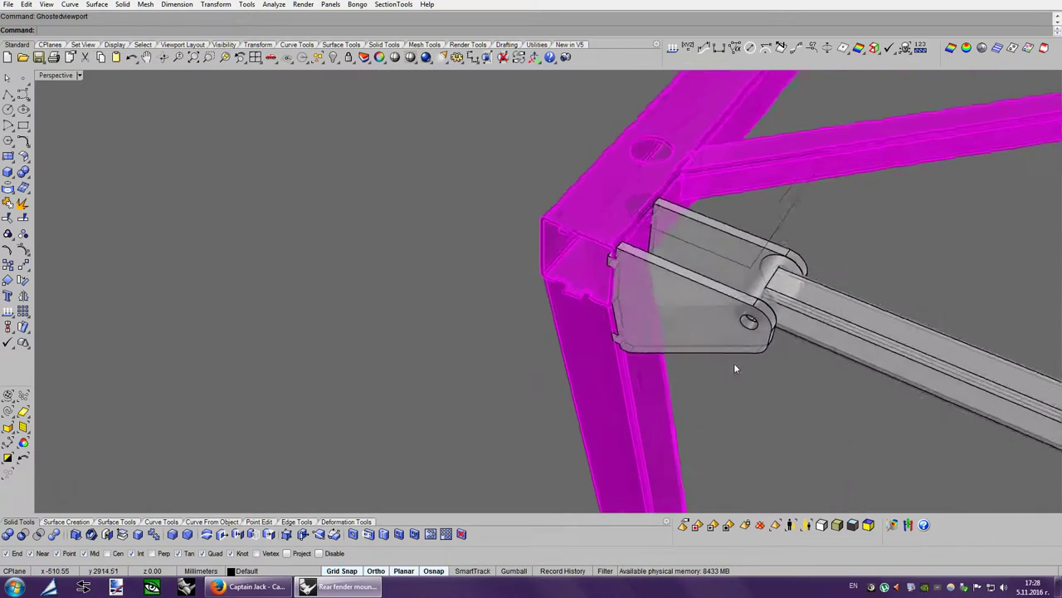
{"action": "key", "text": "Left"}
{"action": "key", "text": "Left"}
{"action": "key", "text": "Left"}
{"action": "key", "text": "Left"}
{"action": "key", "text": "Left"}
{"action": "key", "text": "Left"}
{"action": "key", "text": "Left"}
{"action": "key", "text": "Left"}
{"action": "key", "text": "Left"}
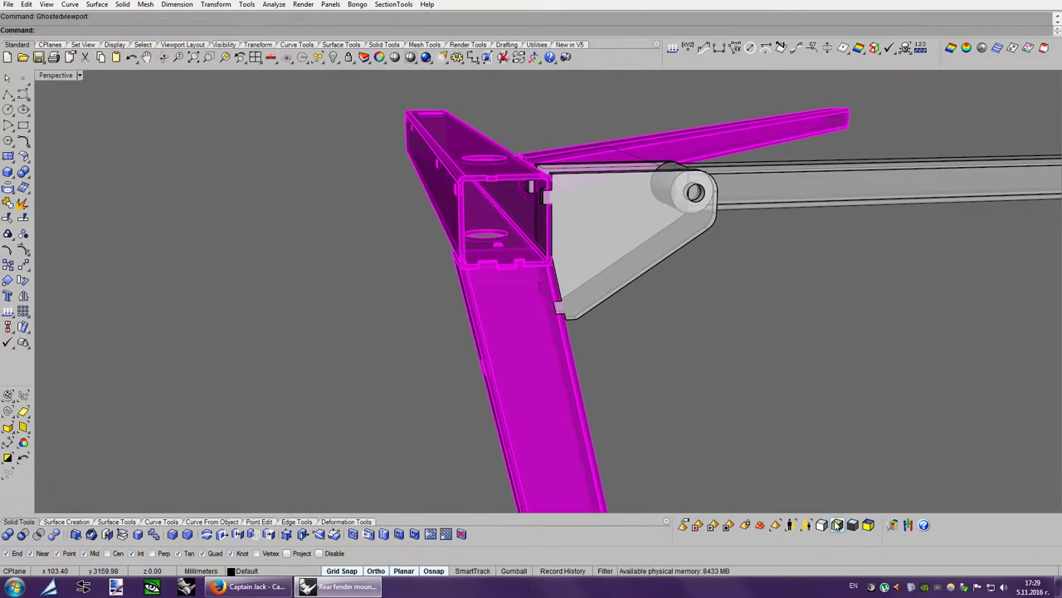
{"action": "key", "text": "Page_Up"}
{"action": "key", "text": "Page_Up"}
{"action": "key", "text": "Page_Up"}
{"action": "key", "text": "Page_Up"}
{"action": "key", "text": "Page_Up"}
{"action": "key", "text": "Page_Up"}
{"action": "left_click", "coordinate": [837, 525]}
{"action": "key", "text": "Page_Up"}
{"action": "key", "text": "Page_Up"}
{"action": "key", "text": "Page_Up"}
{"action": "key", "text": "Page_Up"}
{"action": "key", "text": "Page_Up"}
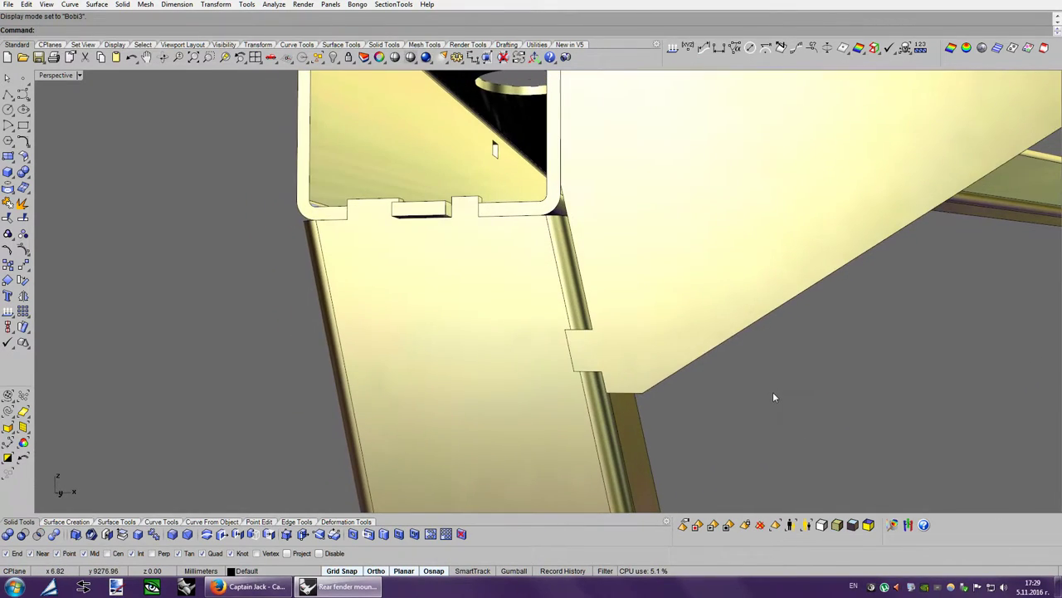
{"action": "key", "text": "Left"}
{"action": "key", "text": "Left"}
{"action": "key", "text": "Left"}
{"action": "key", "text": "Left"}
{"action": "key", "text": "Left"}
{"action": "key", "text": "Left"}
{"action": "key", "text": "Left"}
{"action": "key", "text": "Left"}
{"action": "key", "text": "Left"}
{"action": "key", "text": "Left"}
{"action": "key", "text": "Left"}
{"action": "key", "text": "Left"}
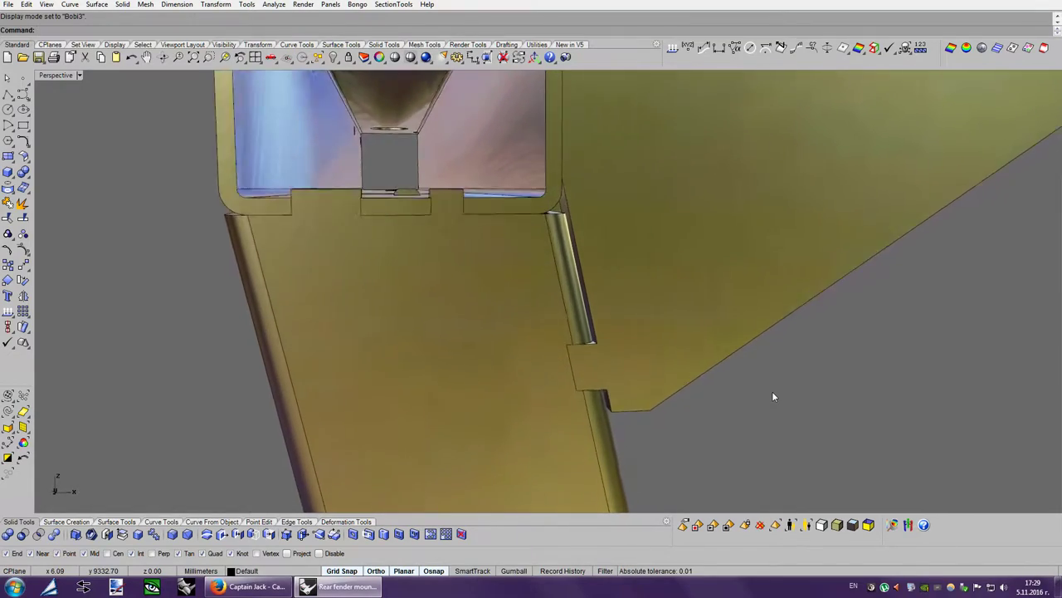
{"action": "key", "text": "Left"}
{"action": "key", "text": "Left"}
{"action": "key", "text": "Left"}
{"action": "key", "text": "Left"}
{"action": "key", "text": "Left"}
{"action": "key", "text": "Left"}
{"action": "key", "text": "Left"}
{"action": "key", "text": "Left"}
{"action": "key", "text": "Left"}
{"action": "key", "text": "Left"}
{"action": "key", "text": "Left"}
{"action": "key", "text": "Left"}
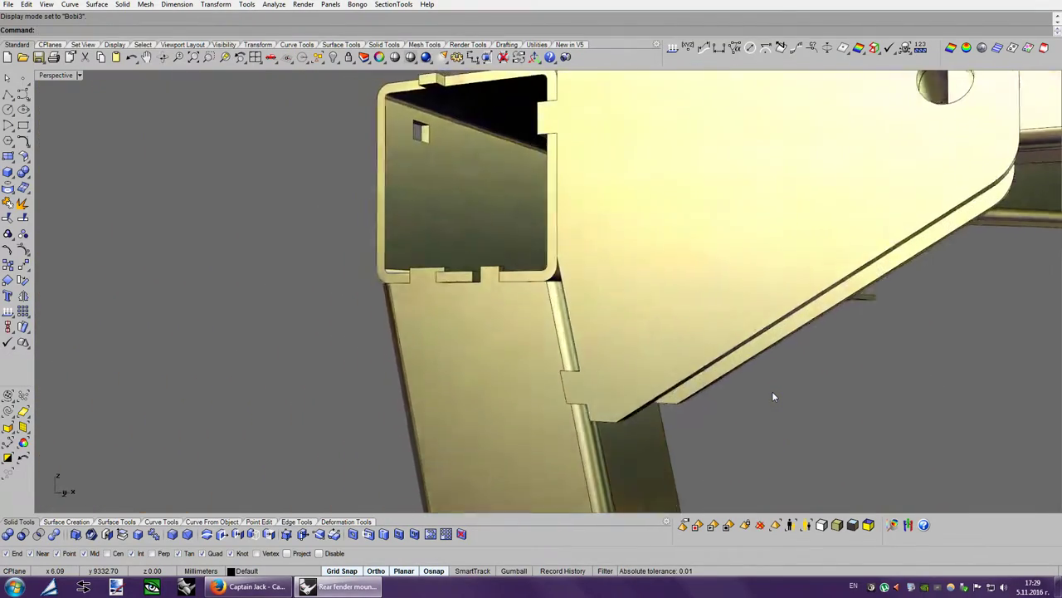
{"action": "key", "text": "Left"}
{"action": "key", "text": "Left"}
{"action": "key", "text": "Left"}
{"action": "key", "text": "Left"}
{"action": "key", "text": "Left"}
{"action": "key", "text": "Left"}
{"action": "key", "text": "Left"}
{"action": "key", "text": "Left"}
{"action": "key", "text": "Left"}
{"action": "key", "text": "Left"}
{"action": "key", "text": "Left"}
{"action": "key", "text": "Left"}
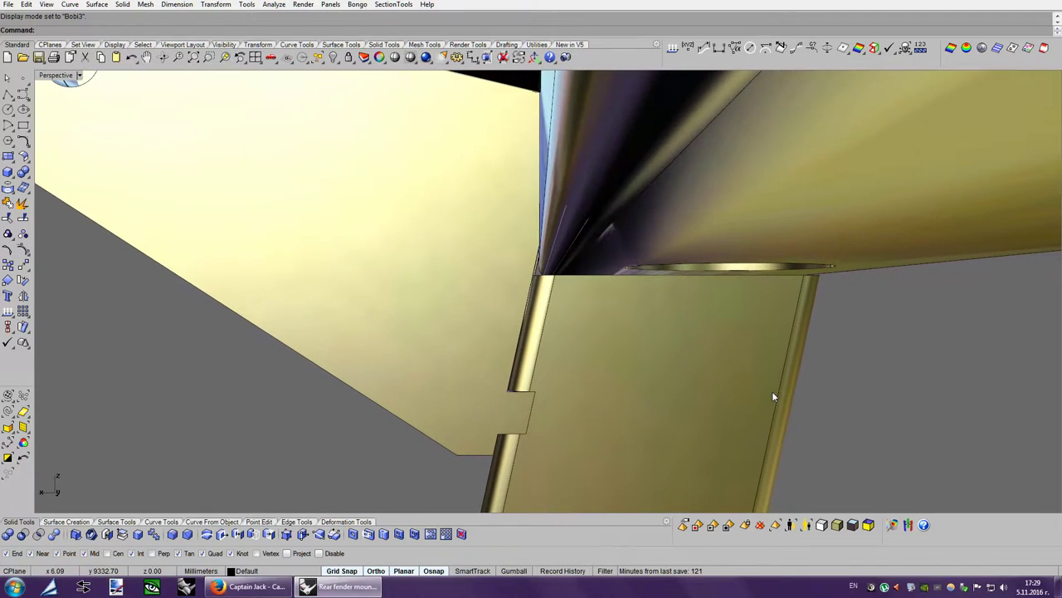
{"action": "key", "text": "Left"}
{"action": "key", "text": "Left"}
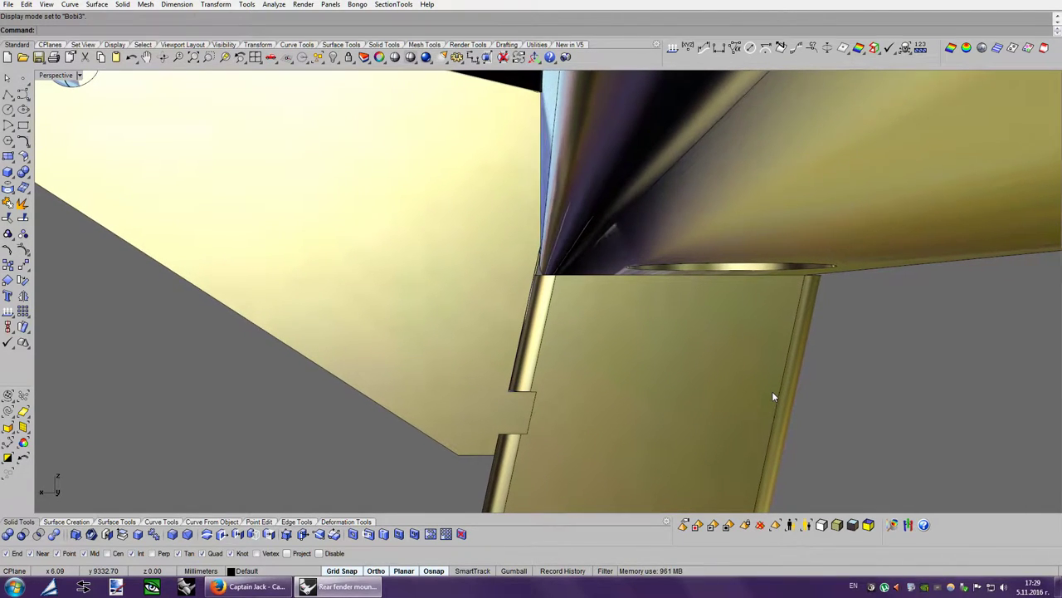
{"action": "key", "text": "Left"}
{"action": "key", "text": "Left"}
{"action": "key", "text": "Left"}
{"action": "key", "text": "Left"}
{"action": "key", "text": "Left"}
{"action": "key", "text": "Left"}
{"action": "key", "text": "Left"}
{"action": "key", "text": "Left"}
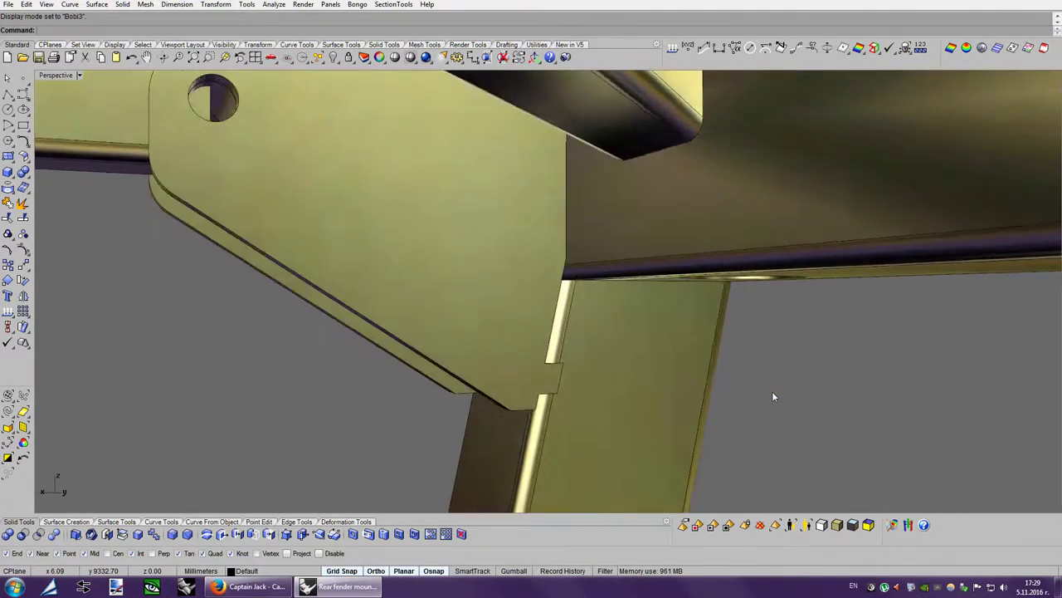
{"action": "key", "text": "Left"}
{"action": "key", "text": "Left"}
{"action": "key", "text": "Left"}
{"action": "key", "text": "Left"}
{"action": "key", "text": "Left"}
{"action": "key", "text": "Left"}
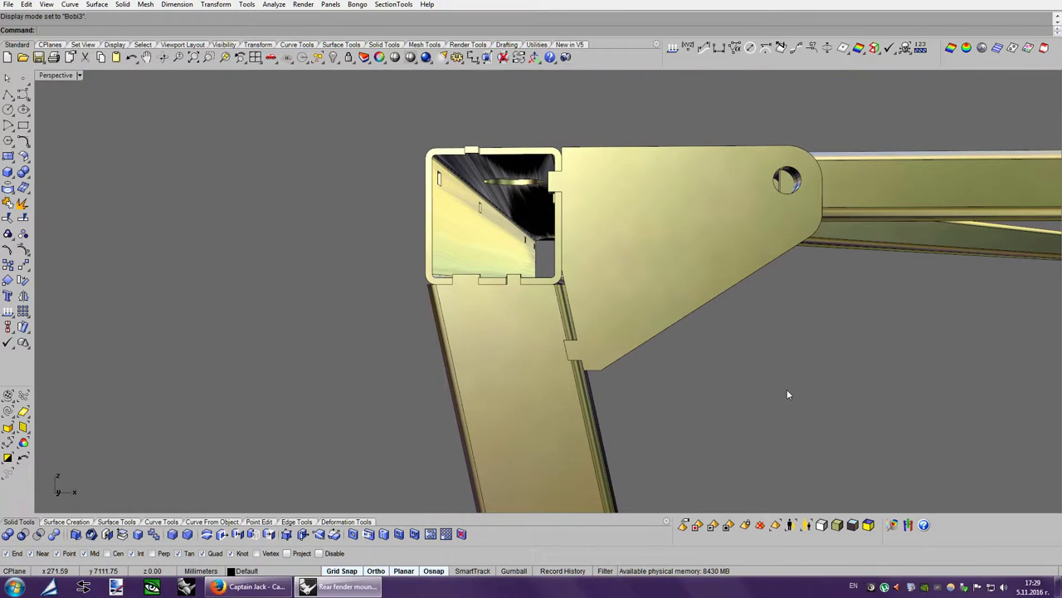
{"action": "key", "text": "Left"}
{"action": "key", "text": "Left"}
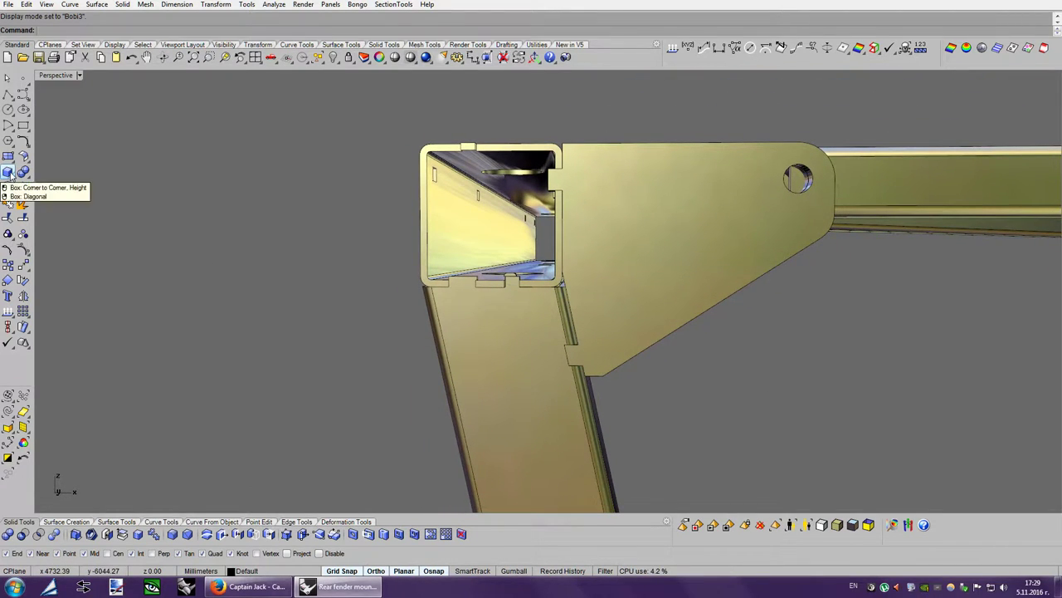
Draw a small 4.34 mm box at the junction of the bracket plate and tube.
{"action": "left_click", "coordinate": [10, 174]}
{"action": "scroll", "coordinate": [622, 320], "scroll_direction": "up", "scroll_amount": 2}
{"action": "scroll", "coordinate": [735, 356], "scroll_direction": "up", "scroll_amount": 3}
{"action": "scroll", "coordinate": [742, 351], "scroll_direction": "up", "scroll_amount": 3}
{"action": "scroll", "coordinate": [740, 350], "scroll_direction": "up", "scroll_amount": 2}
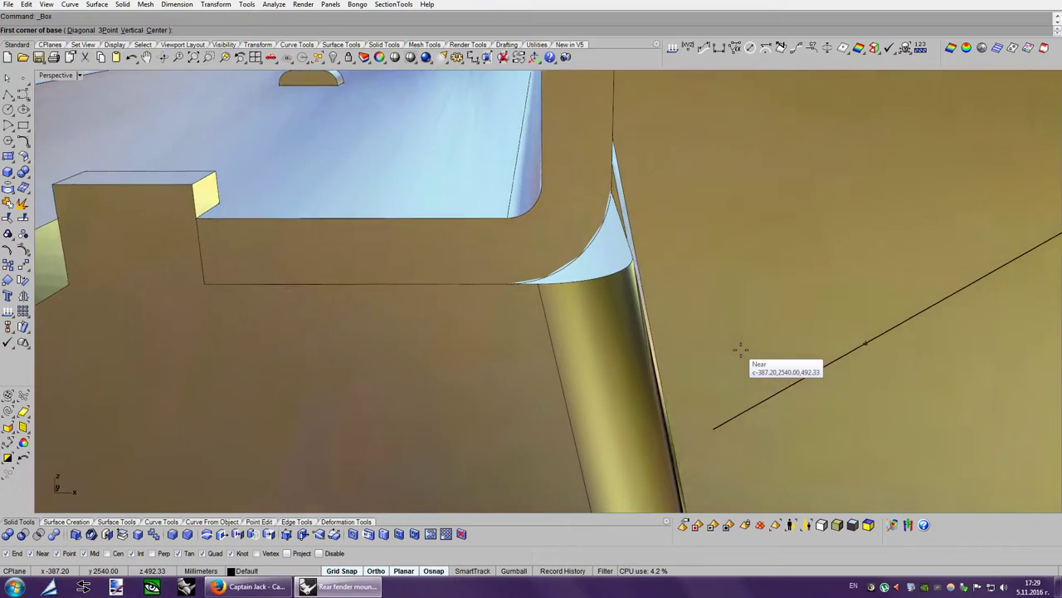
{"action": "key", "text": "Left"}
{"action": "key", "text": "Left"}
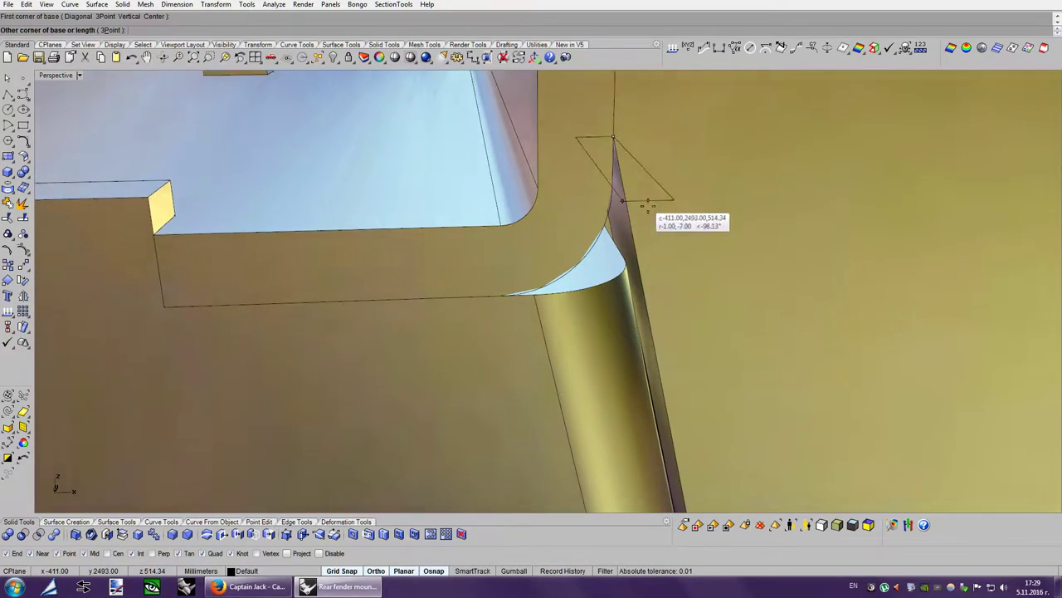
{"action": "key", "text": "Left"}
{"action": "key", "text": "Left"}
{"action": "key", "text": "Left"}
{"action": "key", "text": "Left"}
{"action": "scroll", "coordinate": [676, 244], "scroll_direction": "up", "scroll_amount": 2}
{"action": "scroll", "coordinate": [750, 245], "scroll_direction": "up", "scroll_amount": 2}
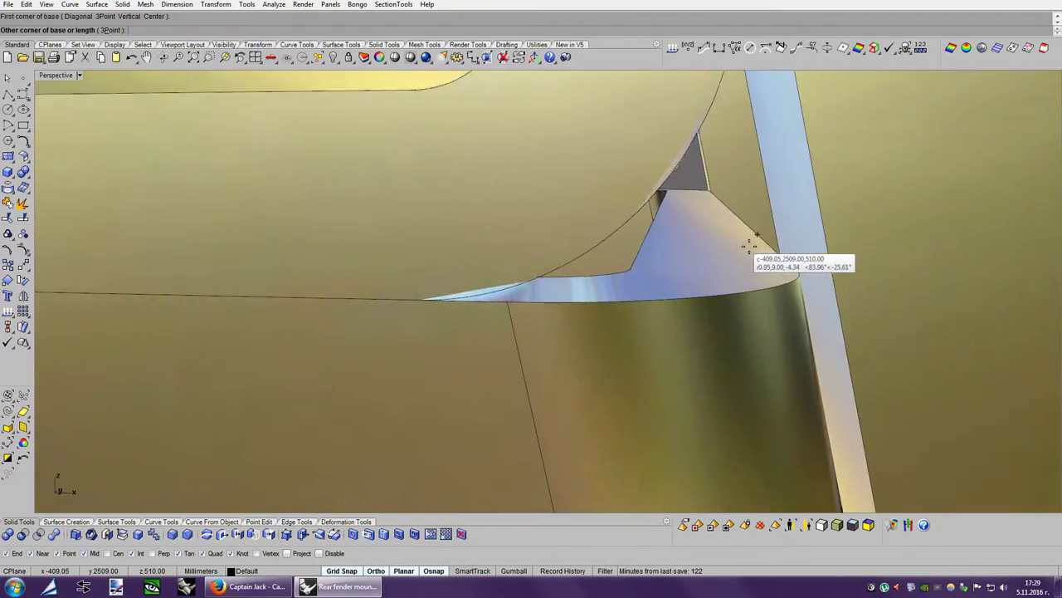
{"action": "key", "text": "Left"}
{"action": "key", "text": "Left"}
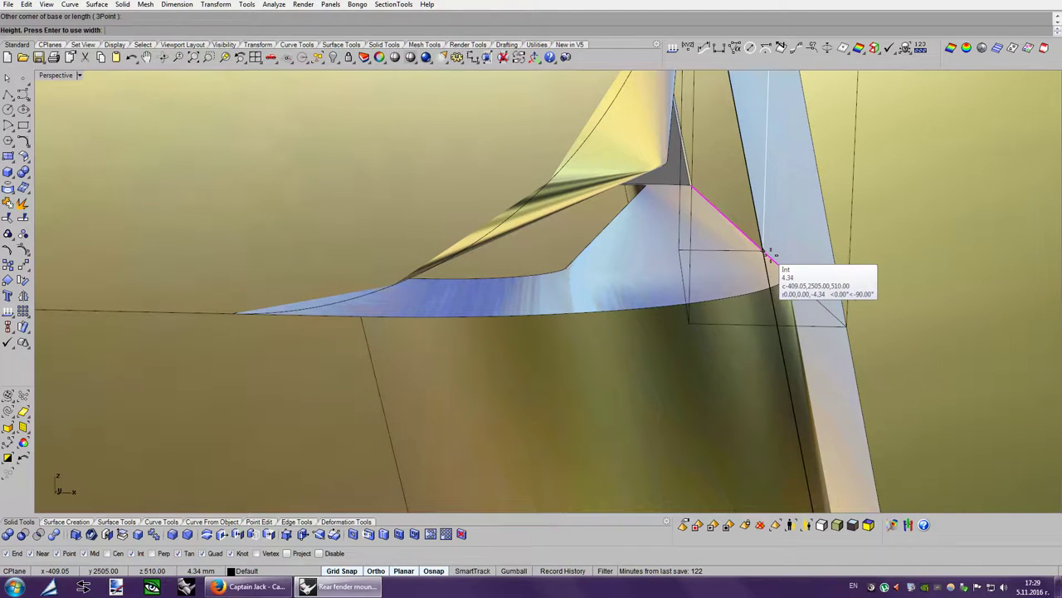
{"action": "left_click", "coordinate": [765, 248]}
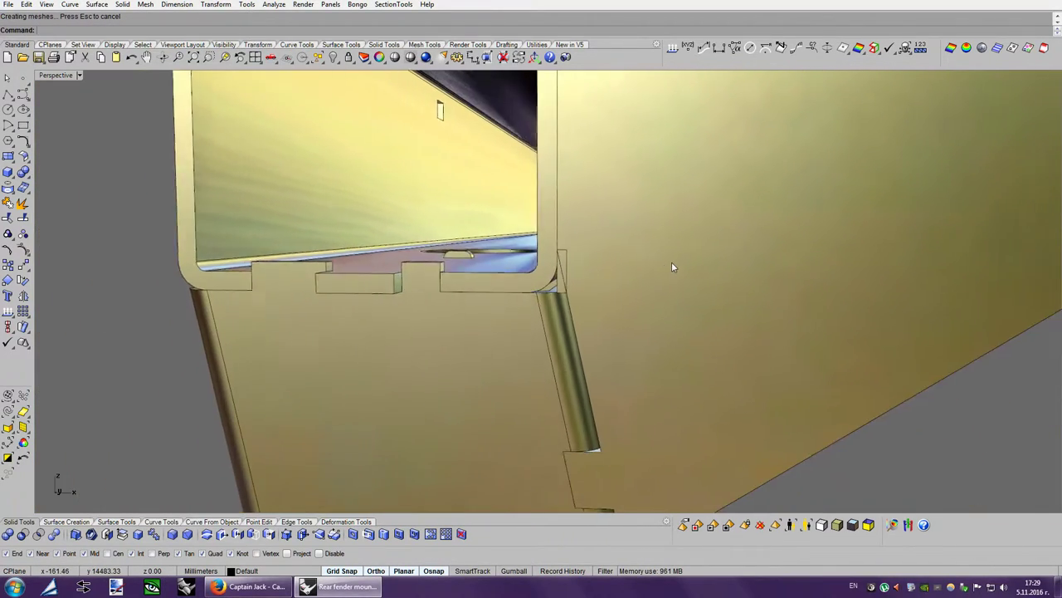
Select the small block at the tube corner from among the overlapping objects.
{"action": "scroll", "coordinate": [672, 268], "scroll_direction": "down", "scroll_amount": 2}
{"action": "scroll", "coordinate": [679, 313], "scroll_direction": "down", "scroll_amount": 2}
{"action": "scroll", "coordinate": [679, 313], "scroll_direction": "down", "scroll_amount": 2}
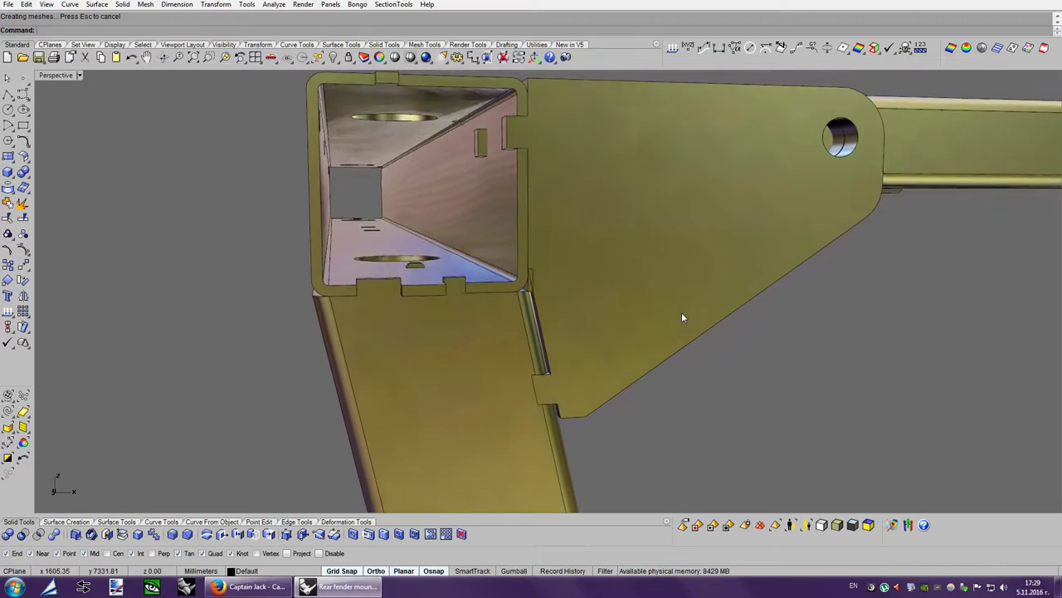
{"action": "scroll", "coordinate": [679, 314], "scroll_direction": "down", "scroll_amount": 1}
{"action": "left_click", "coordinate": [533, 275]}
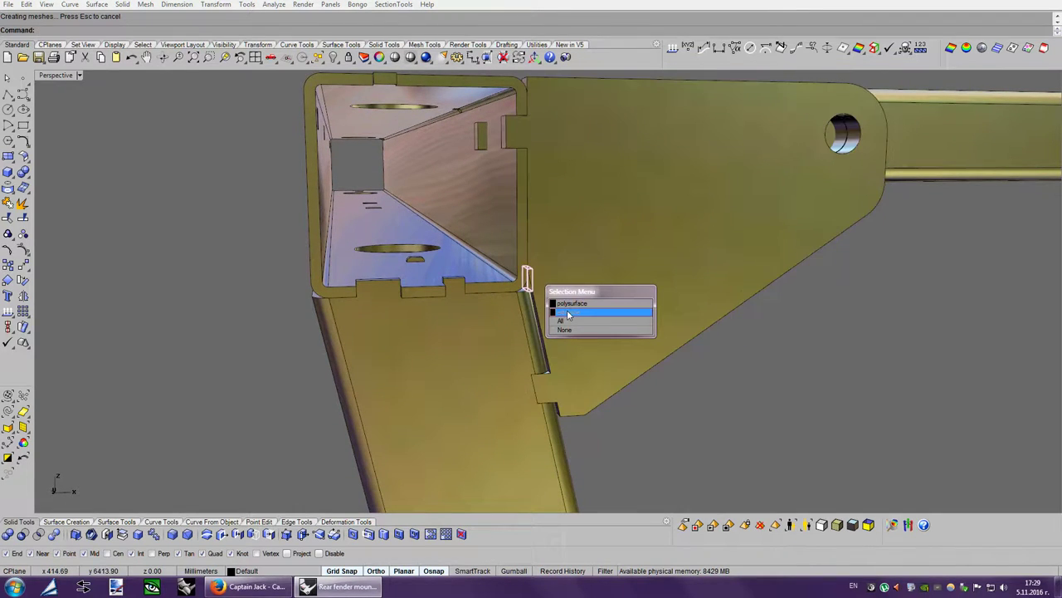
{"action": "left_click", "coordinate": [581, 309]}
{"action": "mouse_move", "coordinate": [581, 309]}
{"action": "right_mouse_down"}
{"action": "mouse_move", "coordinate": [590, 318]}
{"action": "mouse_move", "coordinate": [253, 505]}
{"action": "right_mouse_up"}
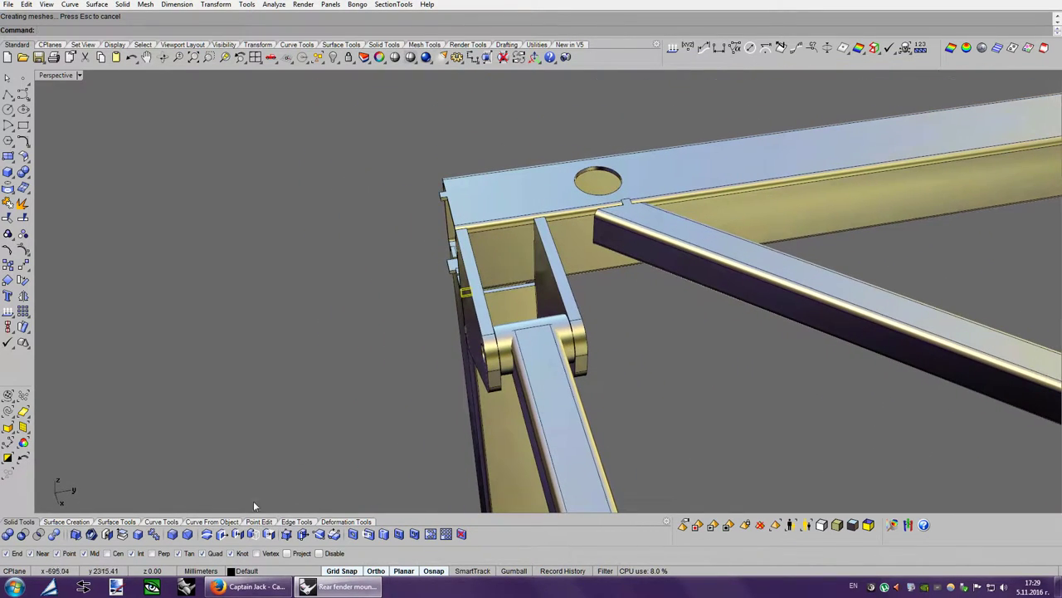
Mirror a copy of the small filler box across the plate's midpoint with Copy=Yes.
{"action": "left_click", "coordinate": [24, 296]}
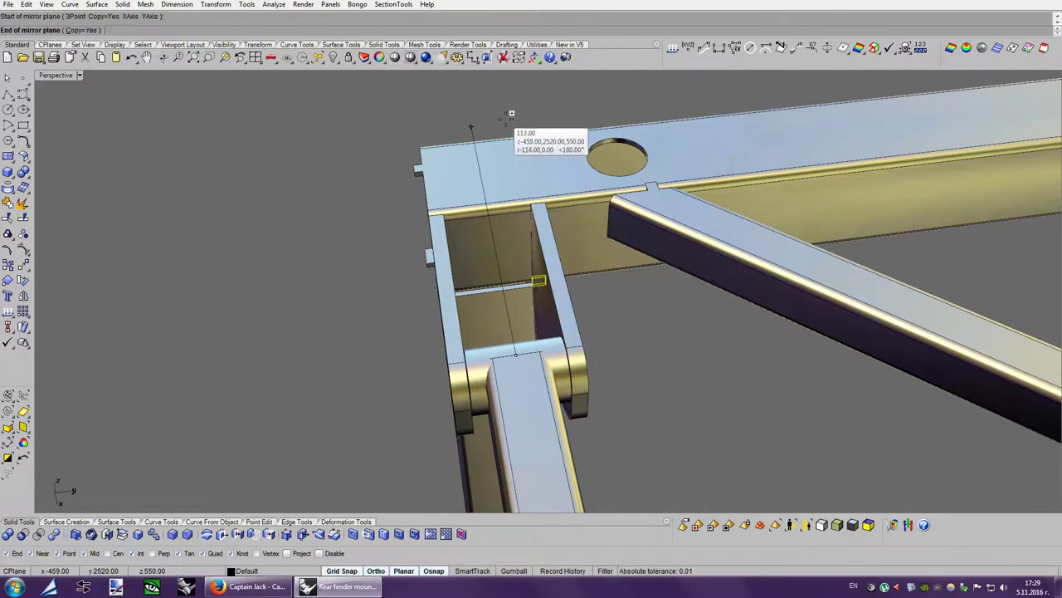
{"action": "right_click_drag", "start_coordinate": [508, 113], "coordinate": [653, 249]}
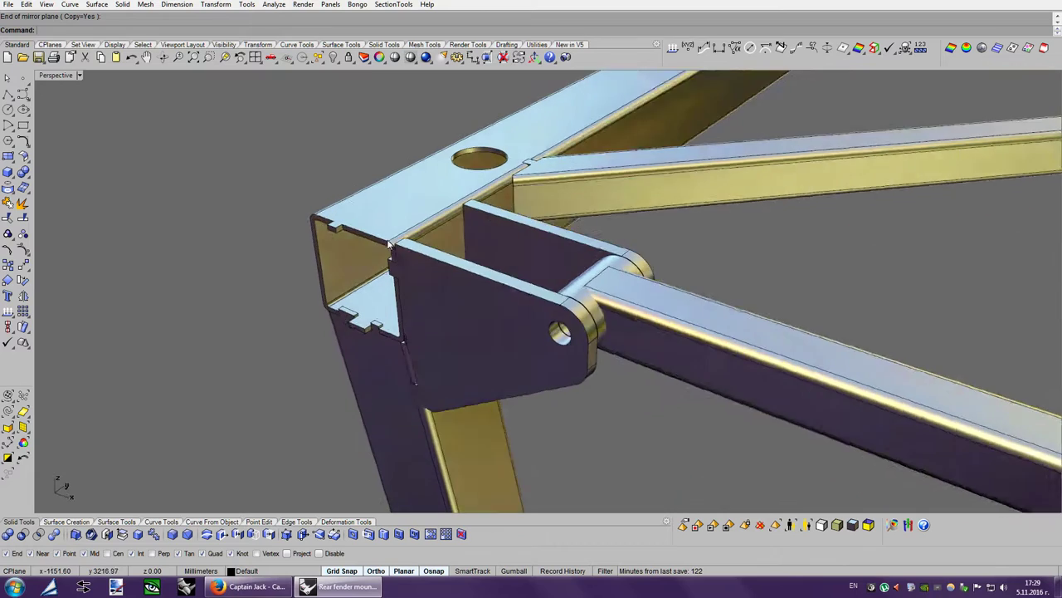
{"action": "right_click_drag", "start_coordinate": [580, 349], "coordinate": [624, 361]}
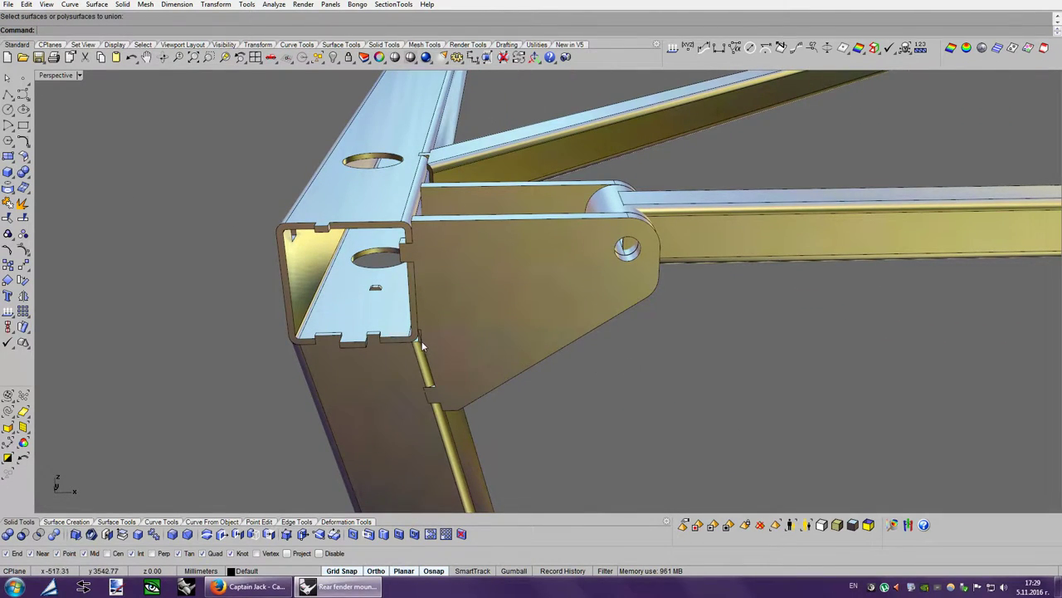
{"action": "left_click", "coordinate": [420, 339]}
{"action": "scroll", "coordinate": [695, 364], "scroll_direction": "up", "scroll_amount": 3}
{"action": "scroll", "coordinate": [696, 365], "scroll_direction": "up", "scroll_amount": 3}
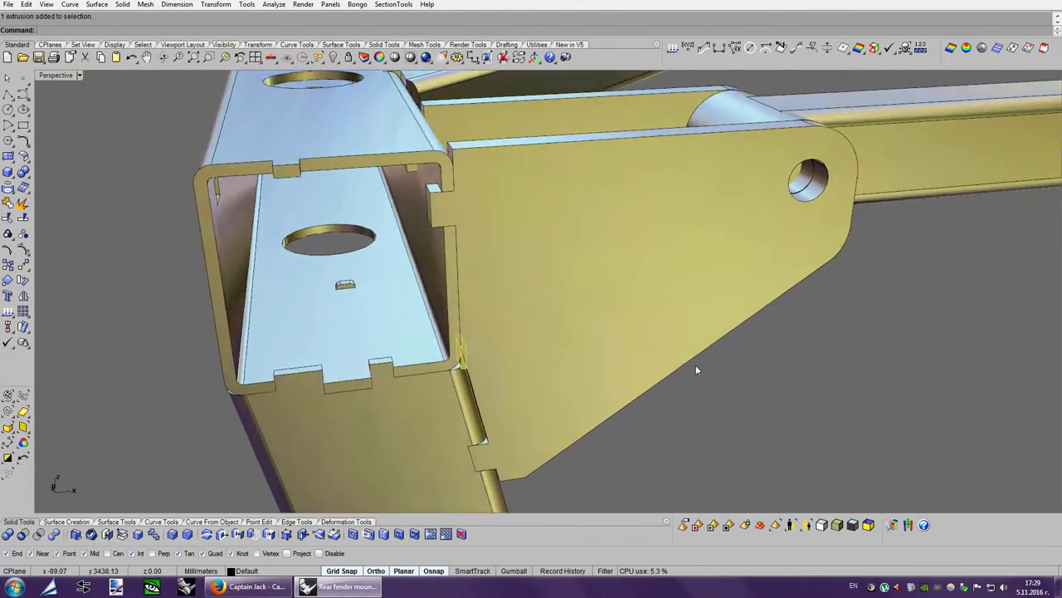
Scale1D the filler block from 4.34 mm to 27 mm along the plate's tube edge.
{"action": "left_click", "coordinate": [513, 361]}
{"action": "scroll", "coordinate": [597, 368], "scroll_direction": "up", "scroll_amount": 2}
{"action": "scroll", "coordinate": [593, 379], "scroll_direction": "up", "scroll_amount": 2}
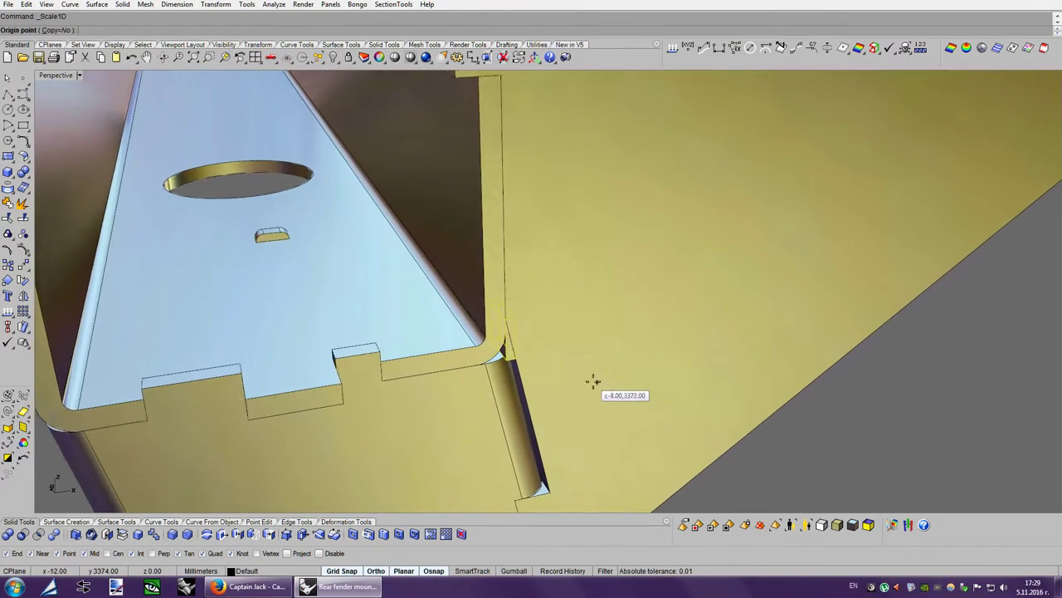
{"action": "scroll", "coordinate": [581, 374], "scroll_direction": "up", "scroll_amount": 1}
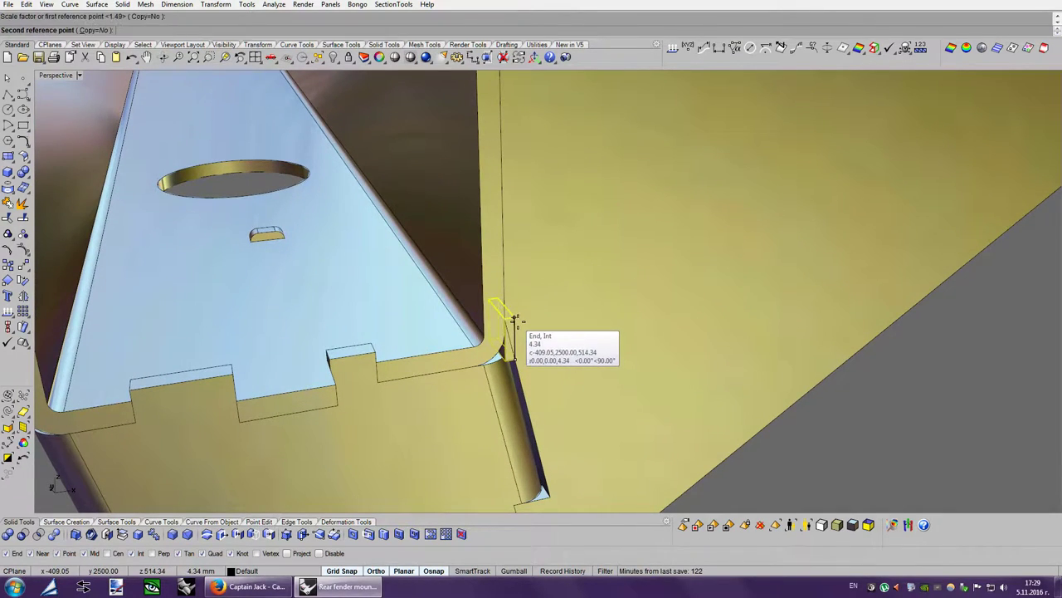
{"action": "scroll", "coordinate": [514, 320], "scroll_direction": "down", "scroll_amount": 3}
{"action": "scroll", "coordinate": [540, 307], "scroll_direction": "up", "scroll_amount": 2}
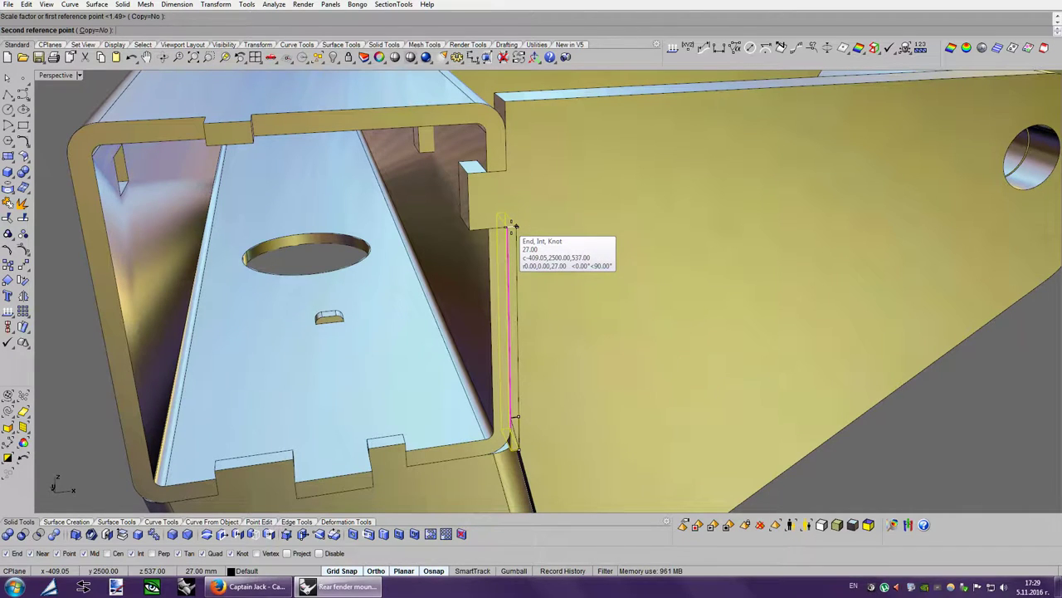
{"action": "scroll", "coordinate": [630, 341], "scroll_direction": "down", "scroll_amount": 3}
Boolean-subtract the block from the bracket plate so its edge keys into the tube.
{"action": "scroll", "coordinate": [649, 356], "scroll_direction": "down", "scroll_amount": 2}
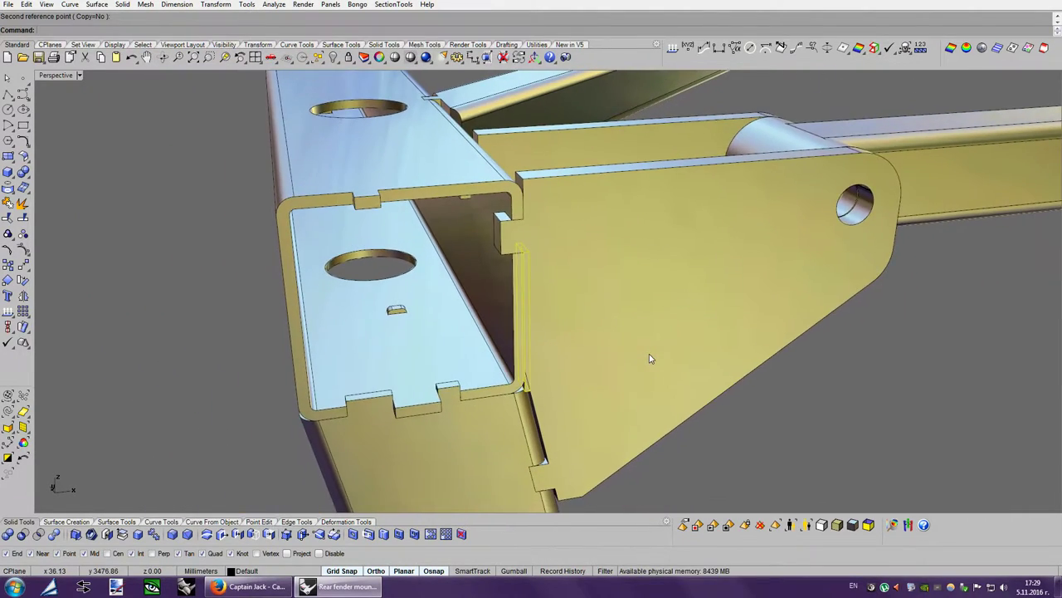
{"action": "left_click", "coordinate": [649, 353]}
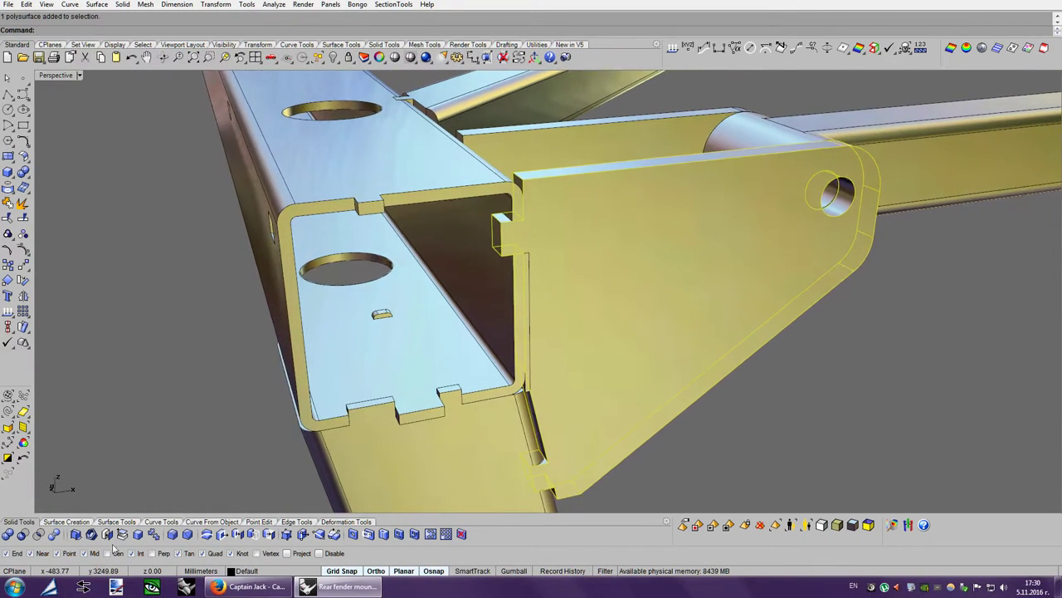
{"action": "left_click", "coordinate": [529, 295]}
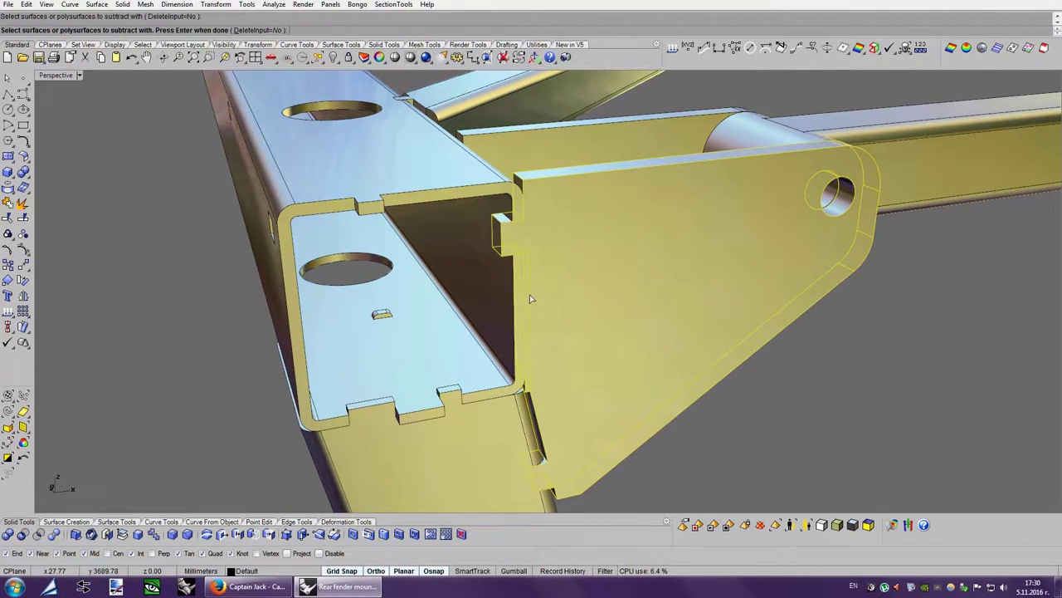
{"action": "key", "text": "Return"}
{"action": "left_click", "coordinate": [578, 306]}
Switch Perspective to Ghosted display and orbit around the plate to check the cut.
{"action": "right_click_drag", "start_coordinate": [579, 311], "coordinate": [719, 345]}
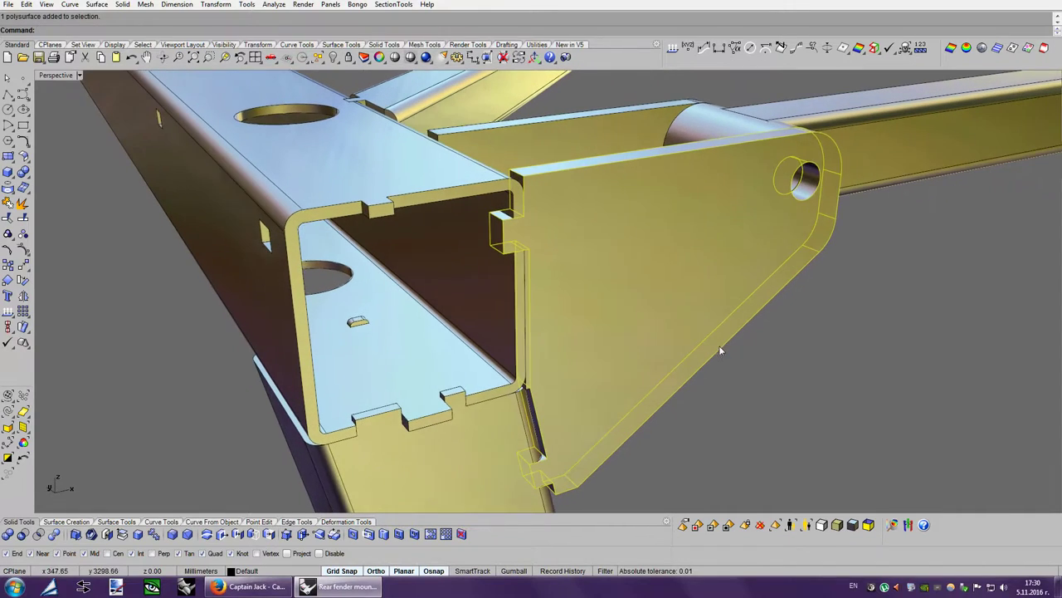
{"action": "key", "text": "ctrl+alt+g"}
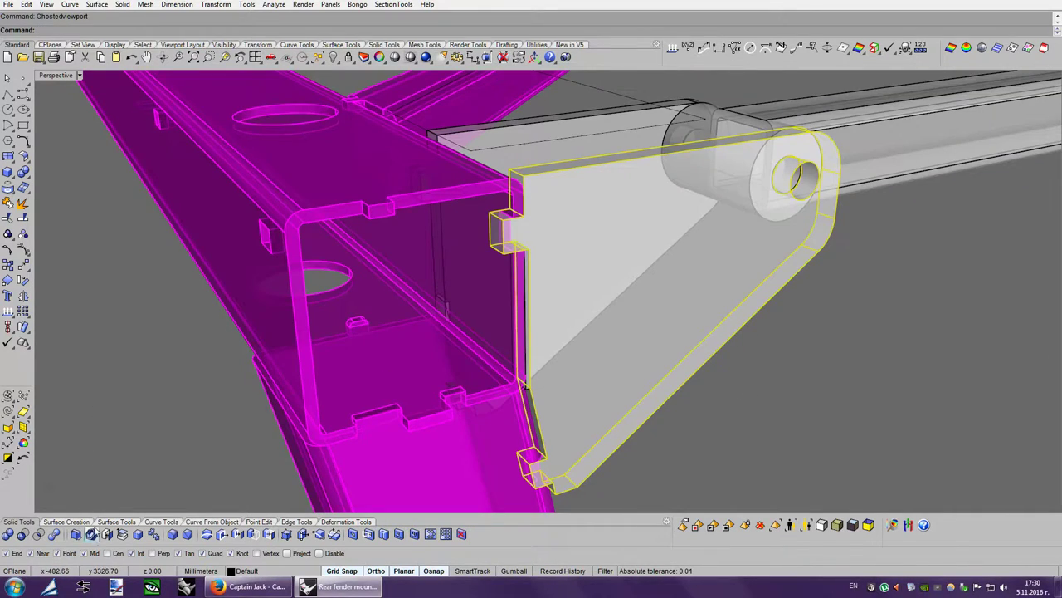
{"action": "right_click_drag", "start_coordinate": [630, 374], "coordinate": [880, 418]}
{"action": "scroll", "coordinate": [881, 418], "scroll_direction": "up", "scroll_amount": 2}
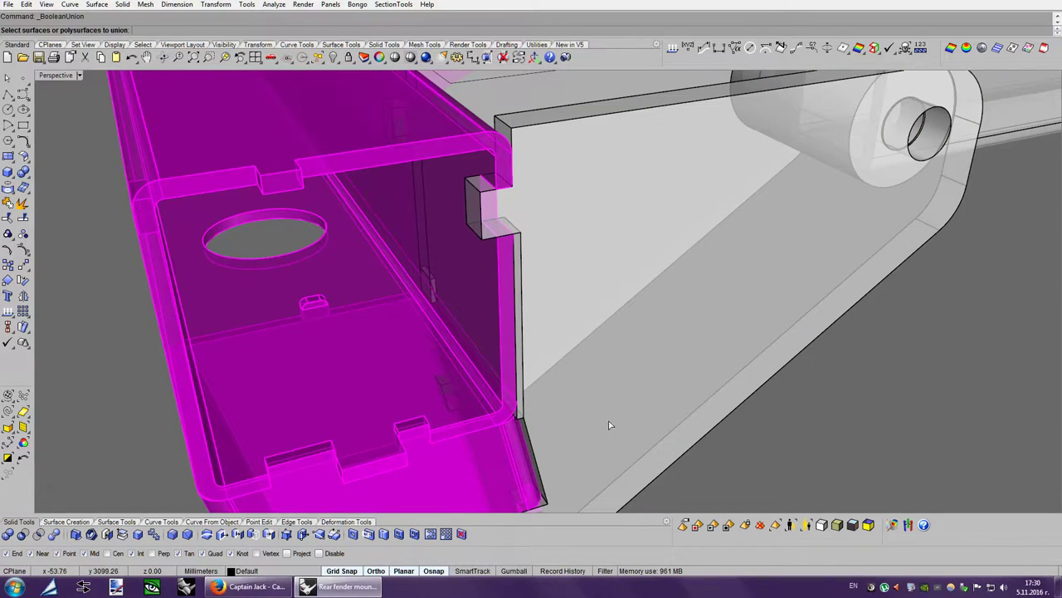
{"action": "key", "text": "Return"}
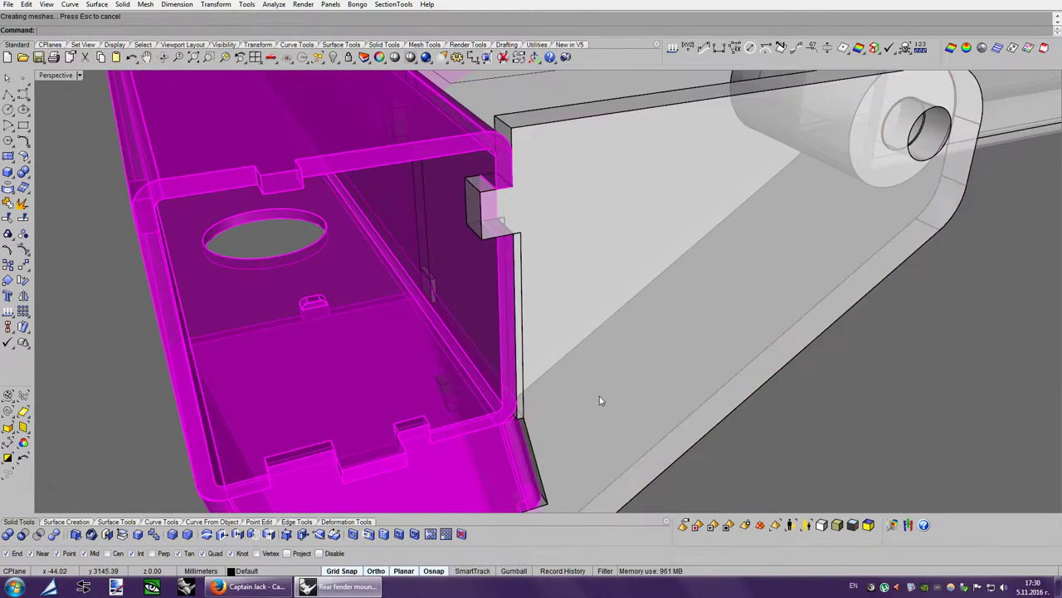
{"action": "left_click", "coordinate": [515, 407]}
{"action": "key", "text": "Left"}
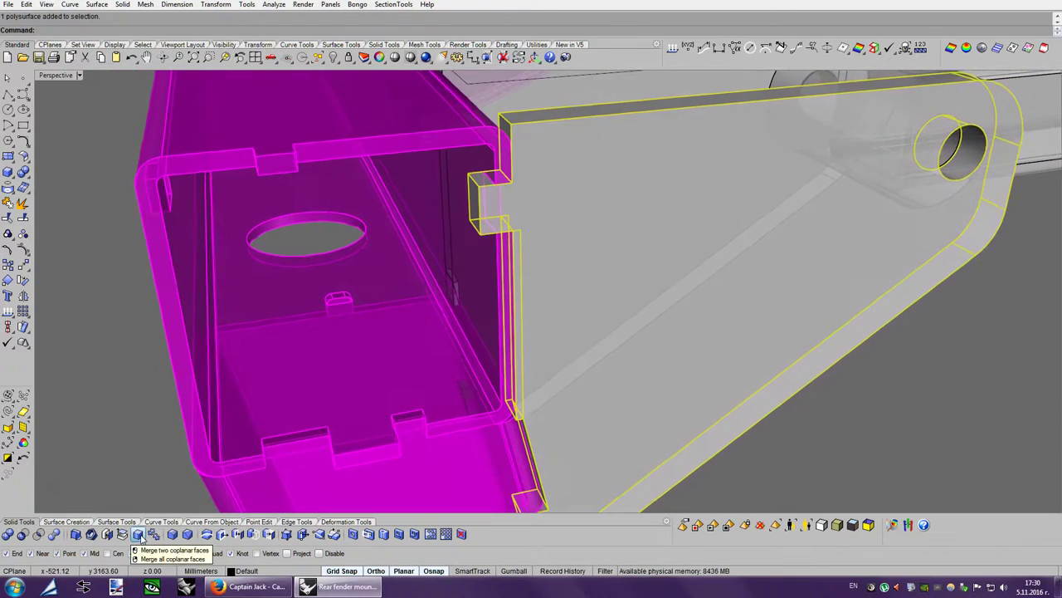
{"action": "key", "text": "Left"}
{"action": "key", "text": "Left"}
{"action": "key", "text": "Left"}
{"action": "key", "text": "Left"}
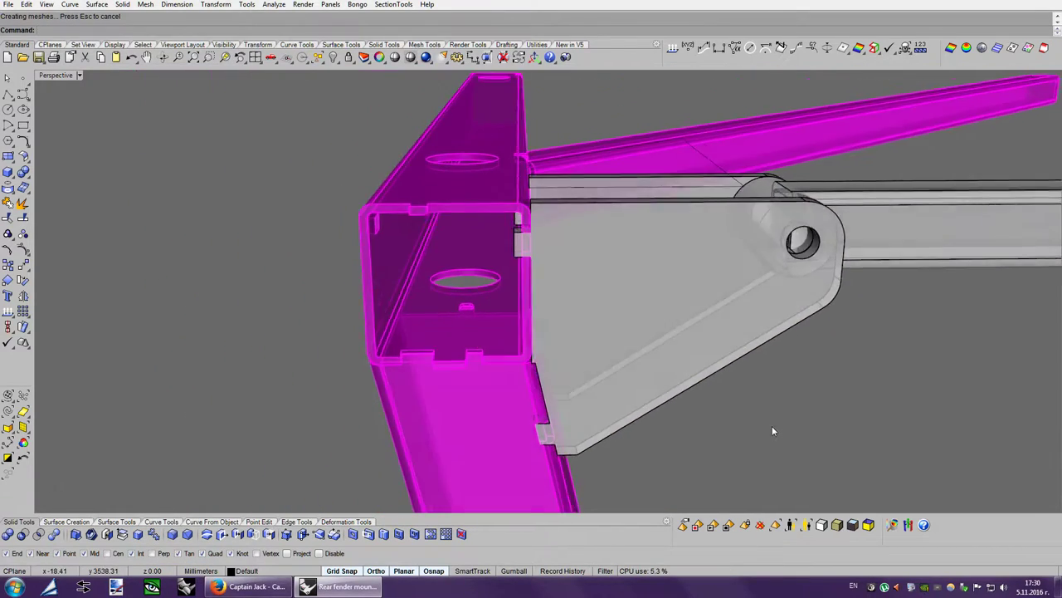
{"action": "key", "text": "Left"}
{"action": "key", "text": "Left"}
{"action": "key", "text": "Left"}
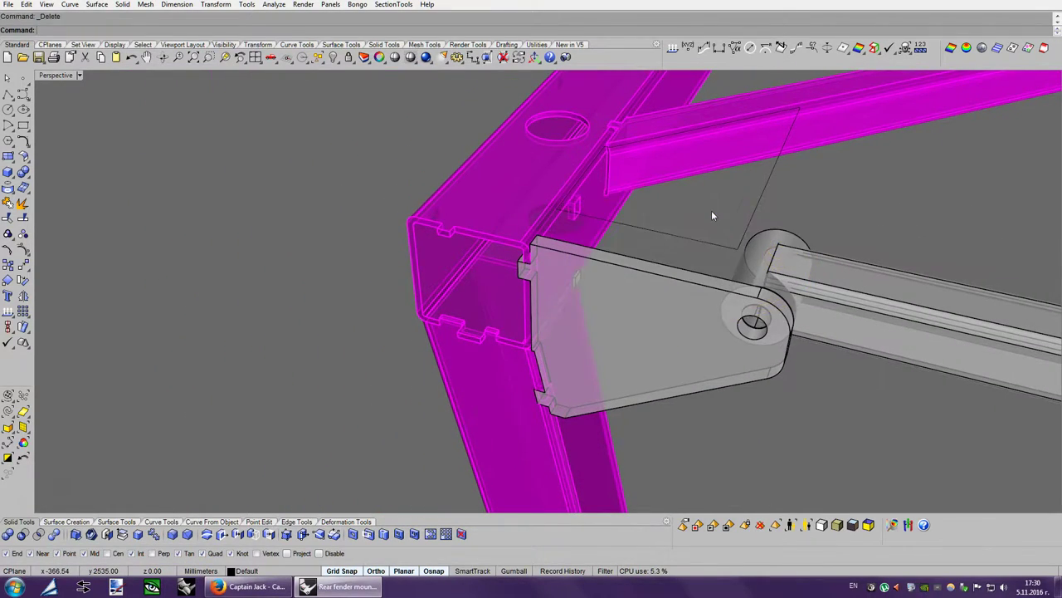
{"action": "key", "text": "Left"}
{"action": "key", "text": "Left"}
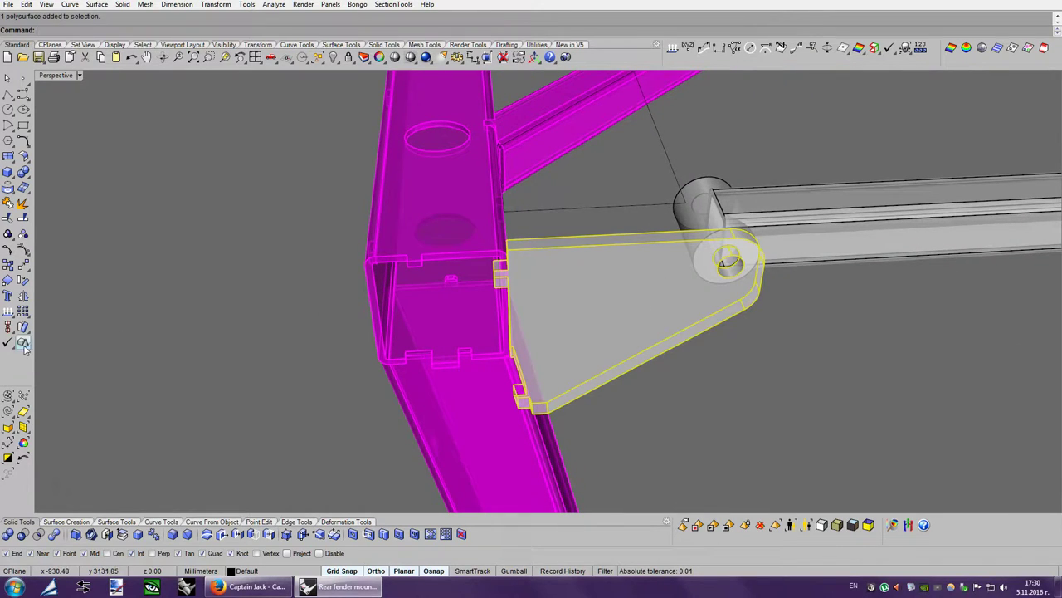
{"action": "key", "text": "Left"}
{"action": "key", "text": "Left"}
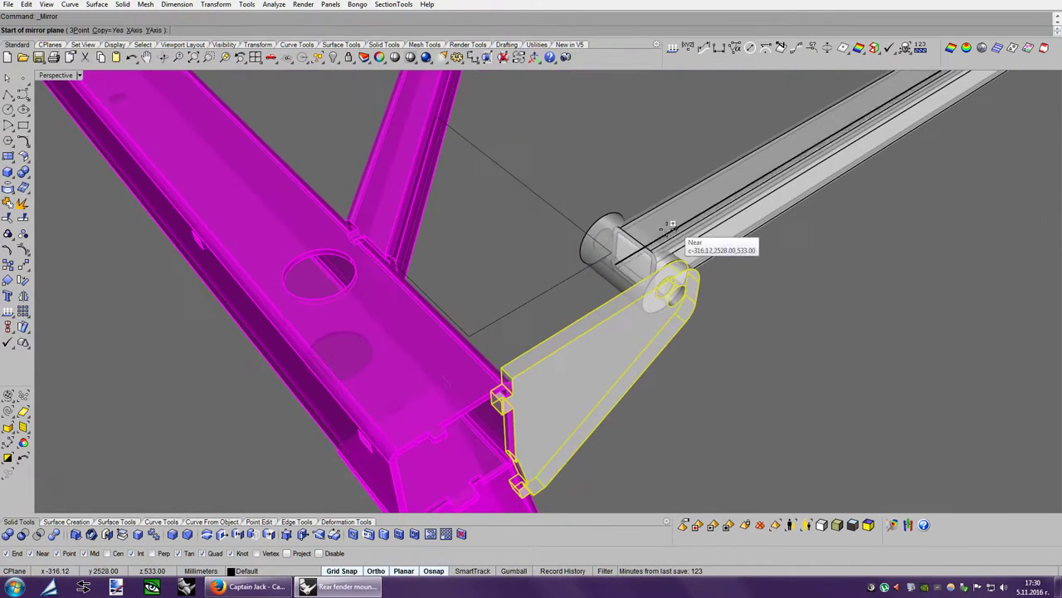
Mirror a copy of the bracket to the opposite side of the chassis tube.
{"action": "left_click", "coordinate": [635, 238]}
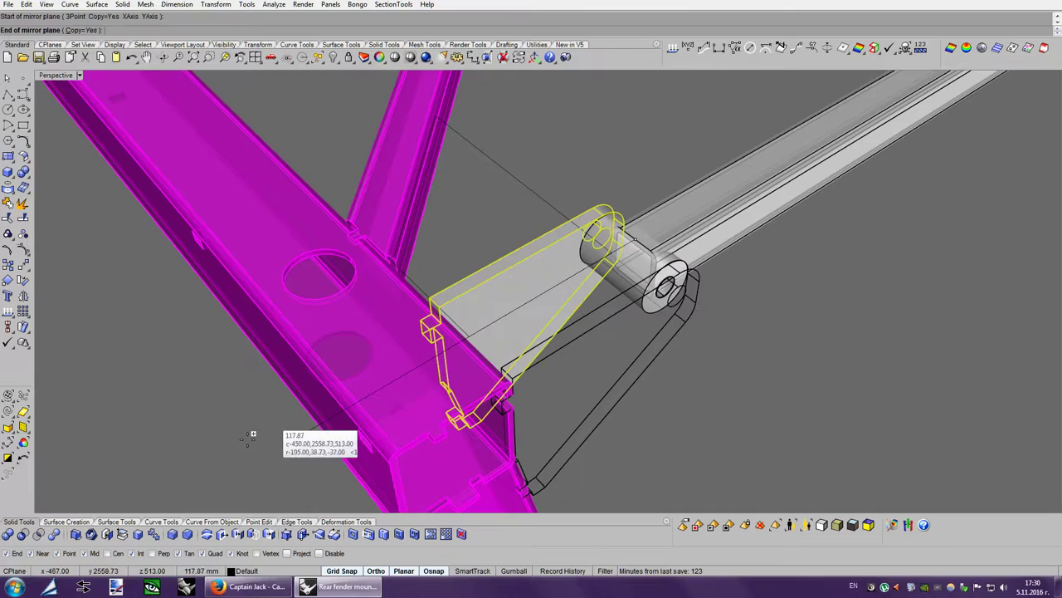
{"action": "left_click", "coordinate": [217, 455]}
{"action": "right_click_drag", "start_coordinate": [178, 408], "coordinate": [795, 512]}
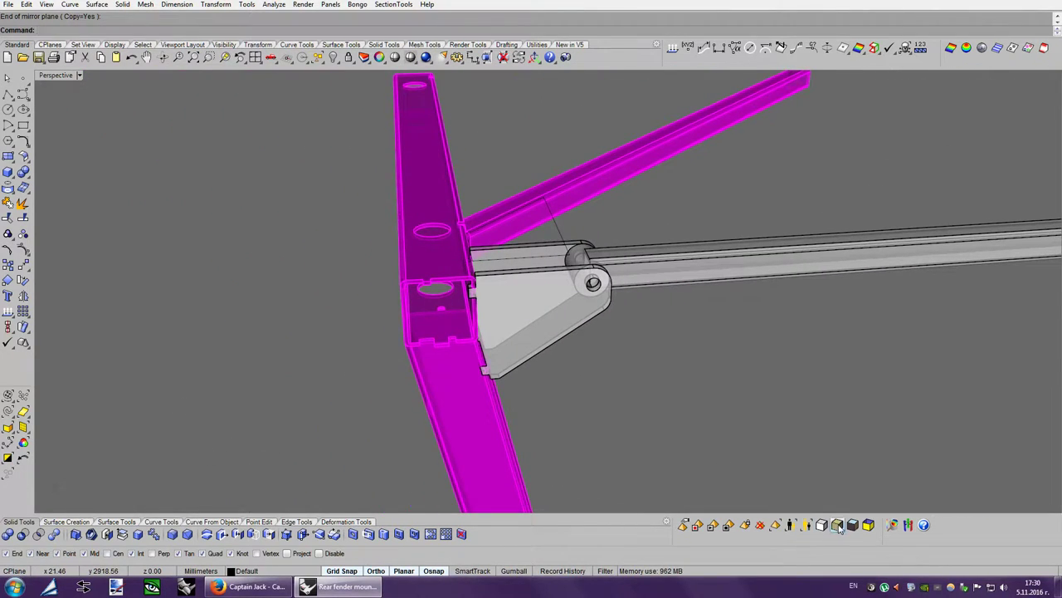
{"action": "left_click", "coordinate": [837, 525]}
{"action": "scroll", "coordinate": [682, 409], "scroll_direction": "up", "scroll_amount": 3}
{"action": "scroll", "coordinate": [682, 410], "scroll_direction": "up", "scroll_amount": 3}
{"action": "scroll", "coordinate": [681, 408], "scroll_direction": "up", "scroll_amount": 3}
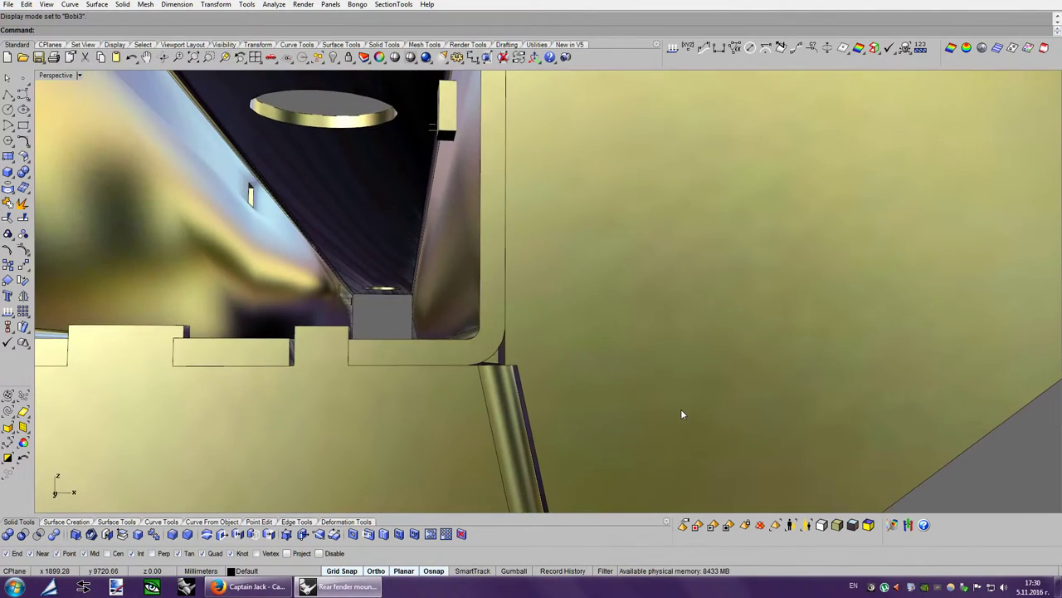
{"action": "scroll", "coordinate": [681, 408], "scroll_direction": "down", "scroll_amount": 2}
{"action": "scroll", "coordinate": [681, 408], "scroll_direction": "down", "scroll_amount": 5}
Delete the leftover block and orbit to face the bracket corner.
{"action": "right_click_drag", "start_coordinate": [681, 409], "coordinate": [717, 402]}
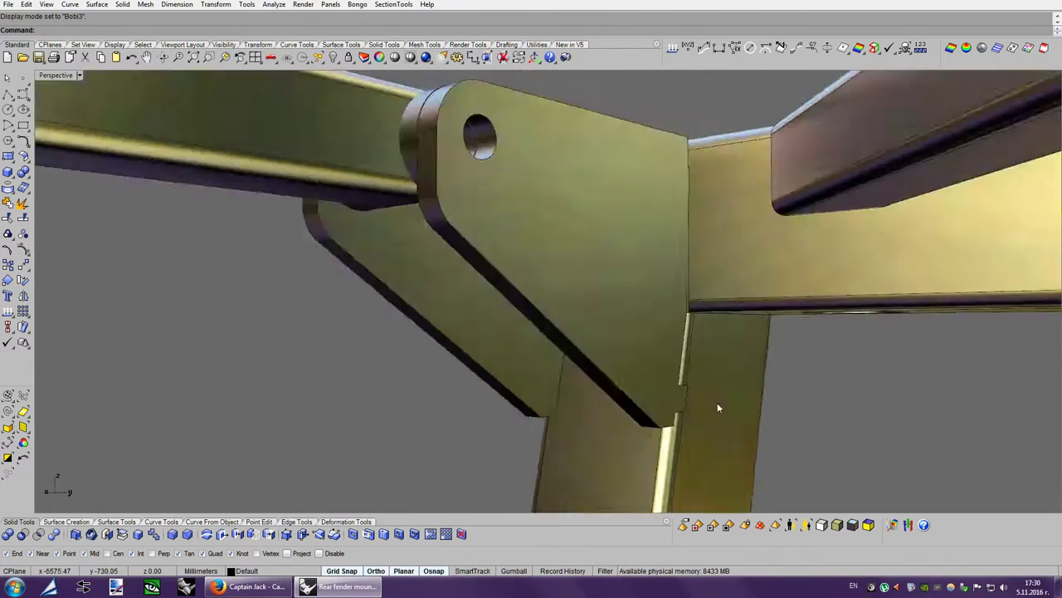
{"action": "scroll", "coordinate": [717, 403], "scroll_direction": "up", "scroll_amount": 2}
{"action": "scroll", "coordinate": [726, 401], "scroll_direction": "up", "scroll_amount": 2}
{"action": "scroll", "coordinate": [722, 398], "scroll_direction": "up", "scroll_amount": 2}
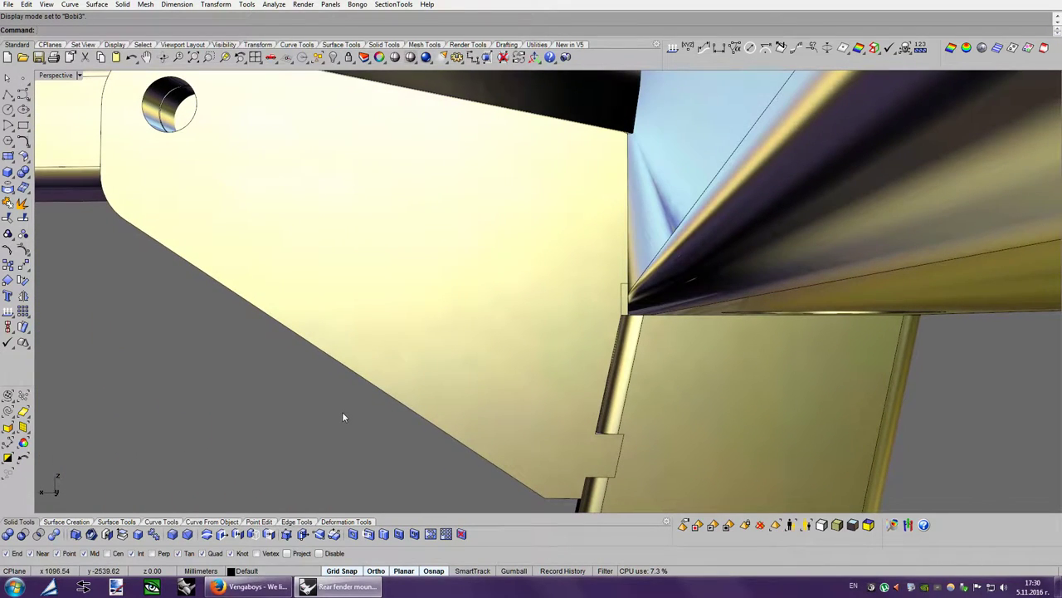
{"action": "key", "text": "Delete"}
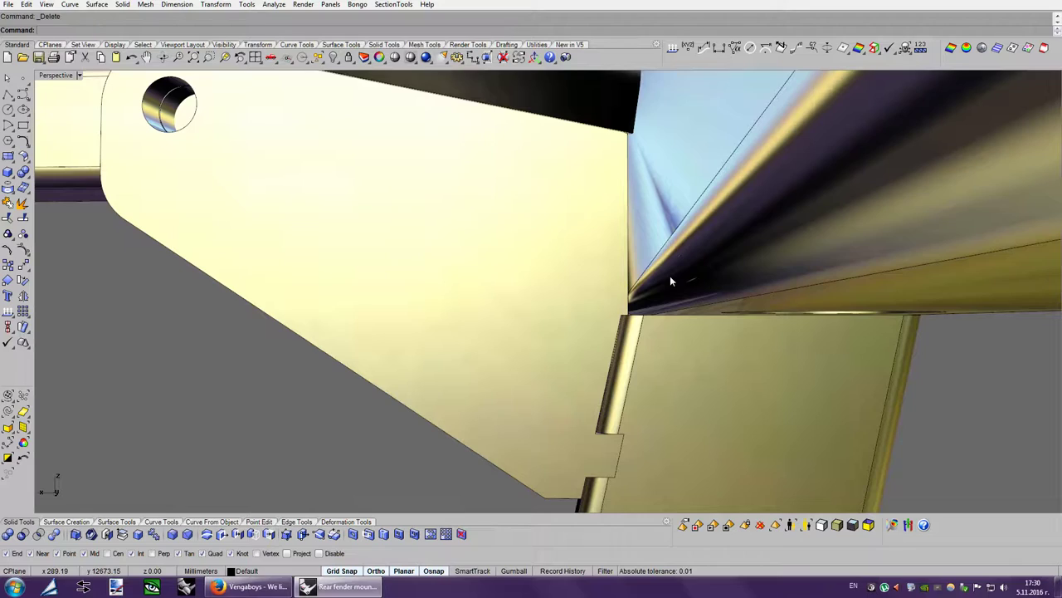
{"action": "scroll", "coordinate": [670, 281], "scroll_direction": "down", "scroll_amount": 3}
{"action": "scroll", "coordinate": [671, 280], "scroll_direction": "down", "scroll_amount": 3}
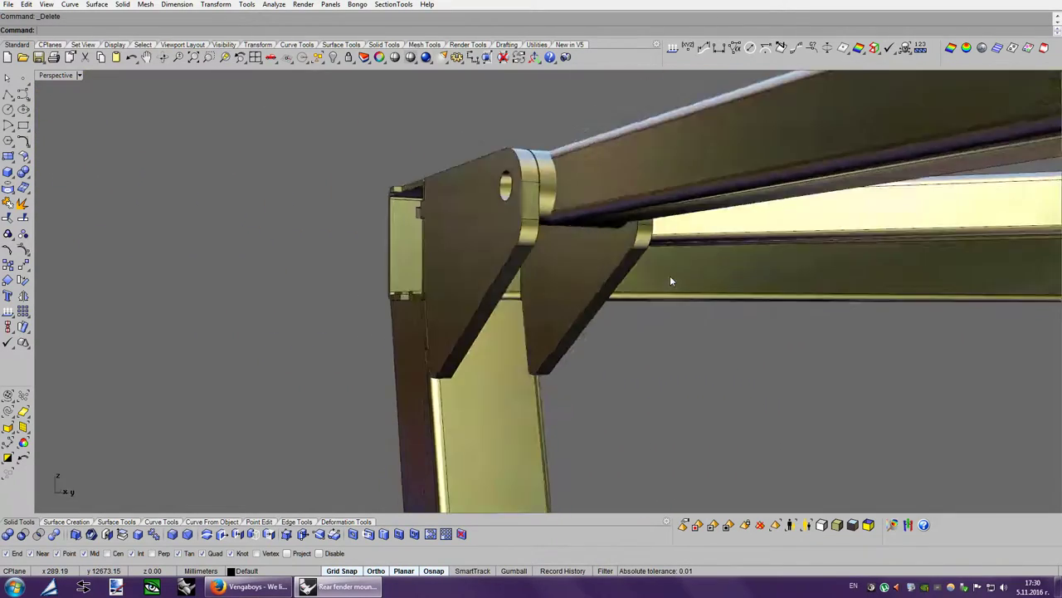
{"action": "right_click_drag", "start_coordinate": [670, 280], "coordinate": [755, 348]}
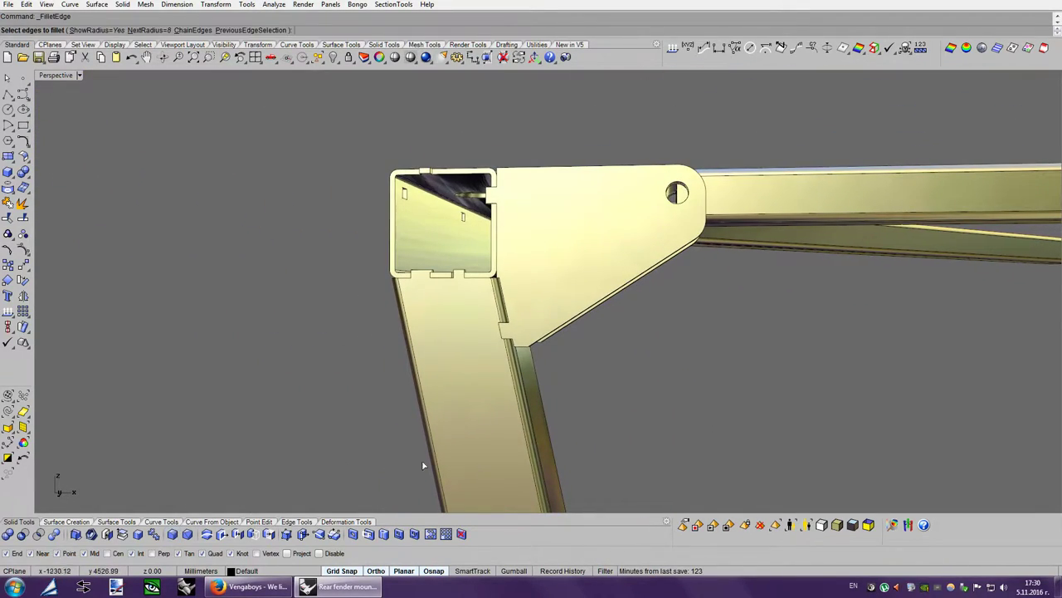
Apply 12 mm edge fillets to the notch corners beside the chassis tube.
{"action": "scroll", "coordinate": [576, 408], "scroll_direction": "up", "scroll_amount": 2}
{"action": "scroll", "coordinate": [581, 398], "scroll_direction": "up", "scroll_amount": 2}
{"action": "scroll", "coordinate": [574, 379], "scroll_direction": "up", "scroll_amount": 2}
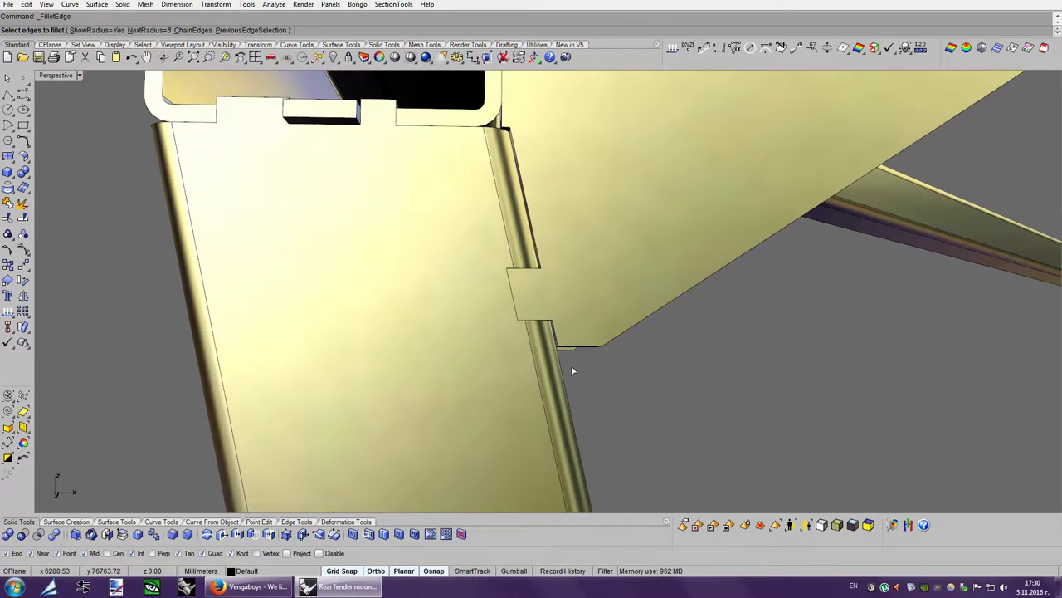
{"action": "scroll", "coordinate": [573, 369], "scroll_direction": "up", "scroll_amount": 1}
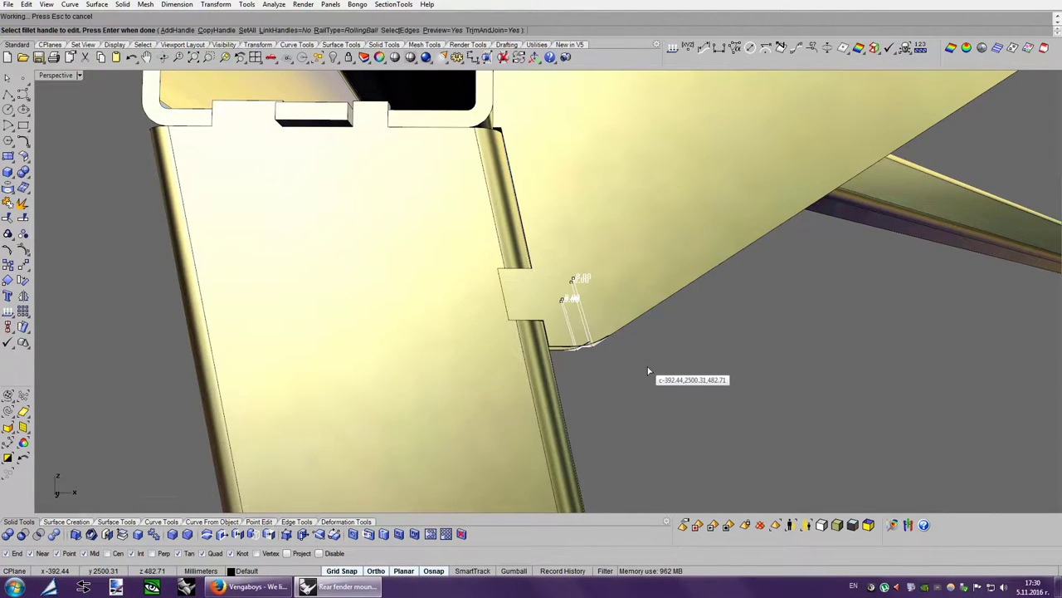
{"action": "key", "text": "Down"}
{"action": "key", "text": "Down"}
{"action": "key", "text": "Down"}
{"action": "key", "text": "Down"}
{"action": "key", "text": "Down"}
{"action": "key", "text": "Down"}
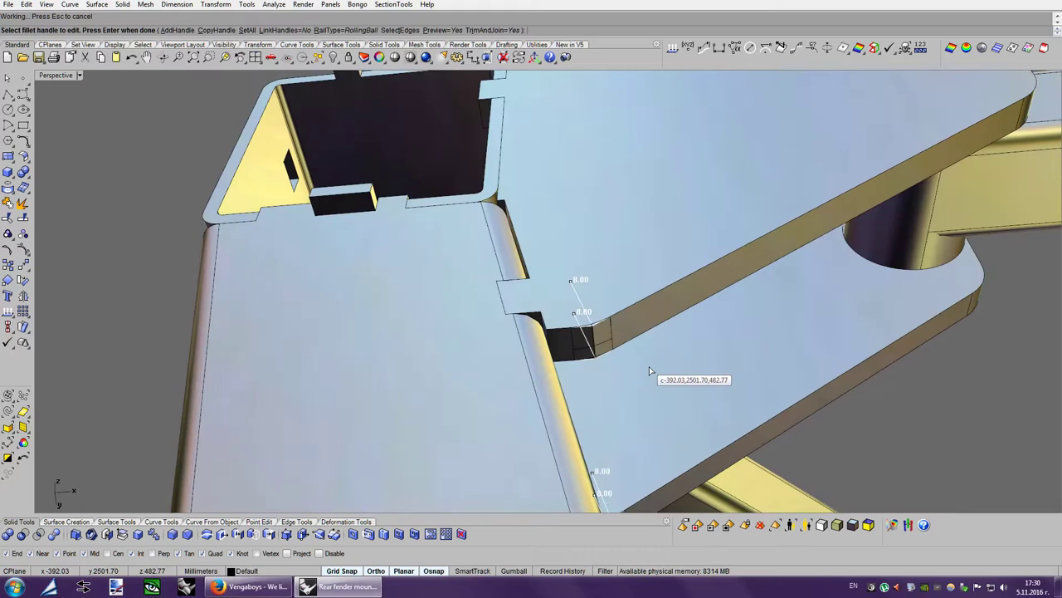
{"action": "key", "text": "Left"}
{"action": "key", "text": "Left"}
{"action": "key", "text": "Left"}
{"action": "key", "text": "Left"}
{"action": "key", "text": "Left"}
{"action": "key", "text": "Left"}
{"action": "key", "text": "Left"}
{"action": "key", "text": "Left"}
{"action": "key", "text": "Left"}
{"action": "key", "text": "Left"}
{"action": "key", "text": "Left"}
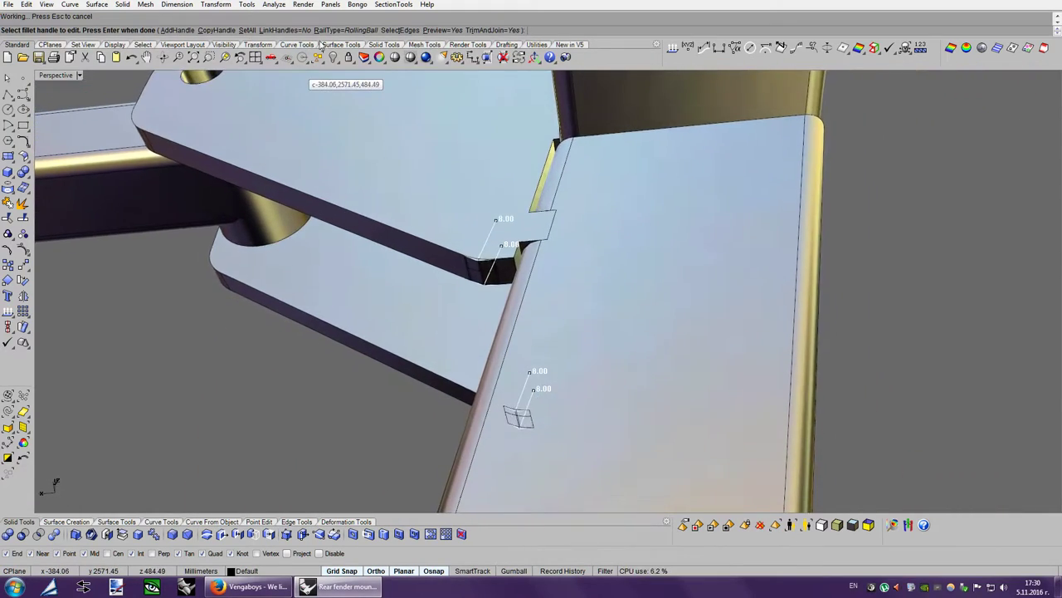
{"action": "key", "text": "Left"}
{"action": "key", "text": "Left"}
{"action": "key", "text": "Left"}
{"action": "key", "text": "Left"}
{"action": "key", "text": "Left"}
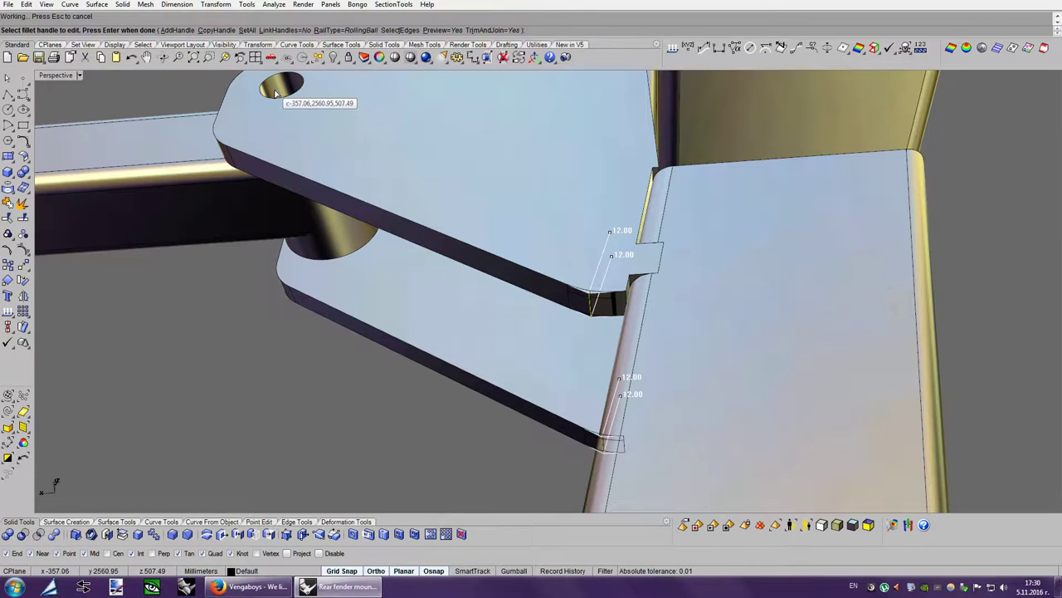
{"action": "scroll", "coordinate": [471, 201], "scroll_direction": "up", "scroll_amount": 2}
{"action": "scroll", "coordinate": [632, 246], "scroll_direction": "up", "scroll_amount": 1}
{"action": "scroll", "coordinate": [691, 281], "scroll_direction": "up", "scroll_amount": 2}
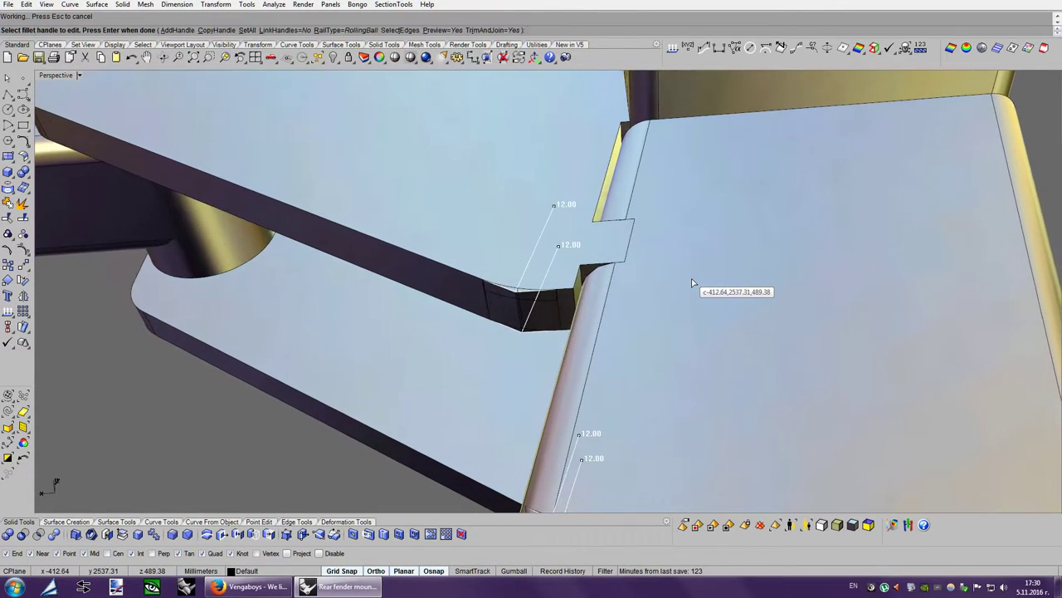
{"action": "key", "text": "Return"}
{"action": "key", "text": "Up"}
{"action": "key", "text": "Up"}
{"action": "key", "text": "Up"}
{"action": "key", "text": "Up"}
{"action": "key", "text": "Up"}
{"action": "key", "text": "Up"}
{"action": "key", "text": "Up"}
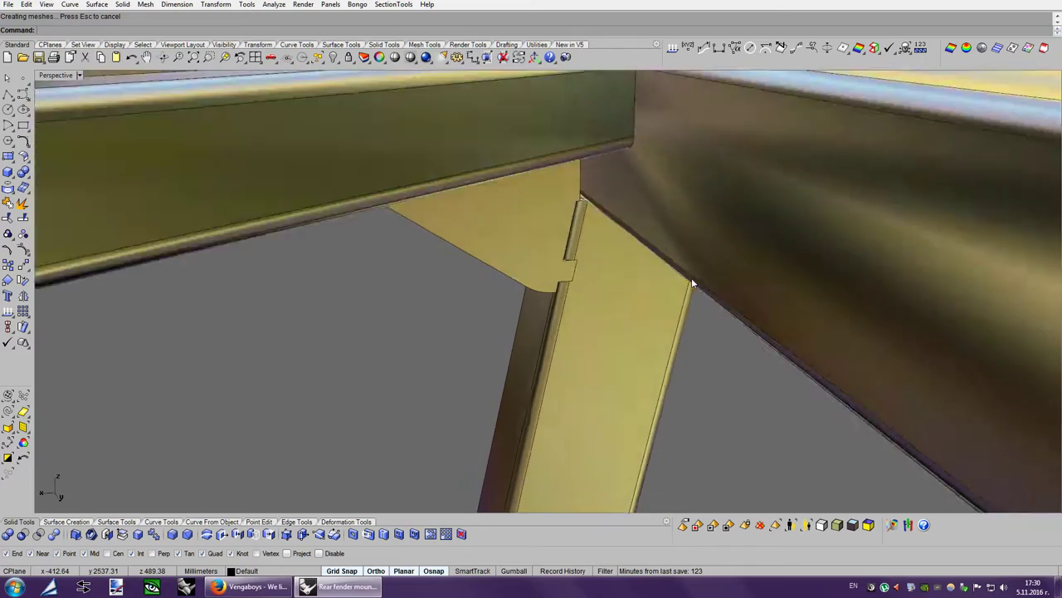
Orbit around the frame corner to inspect, then undo the 12 mm notch fillet.
{"action": "scroll", "coordinate": [691, 283], "scroll_direction": "down", "scroll_amount": 5}
{"action": "key", "text": "Right"}
{"action": "key", "text": "Right"}
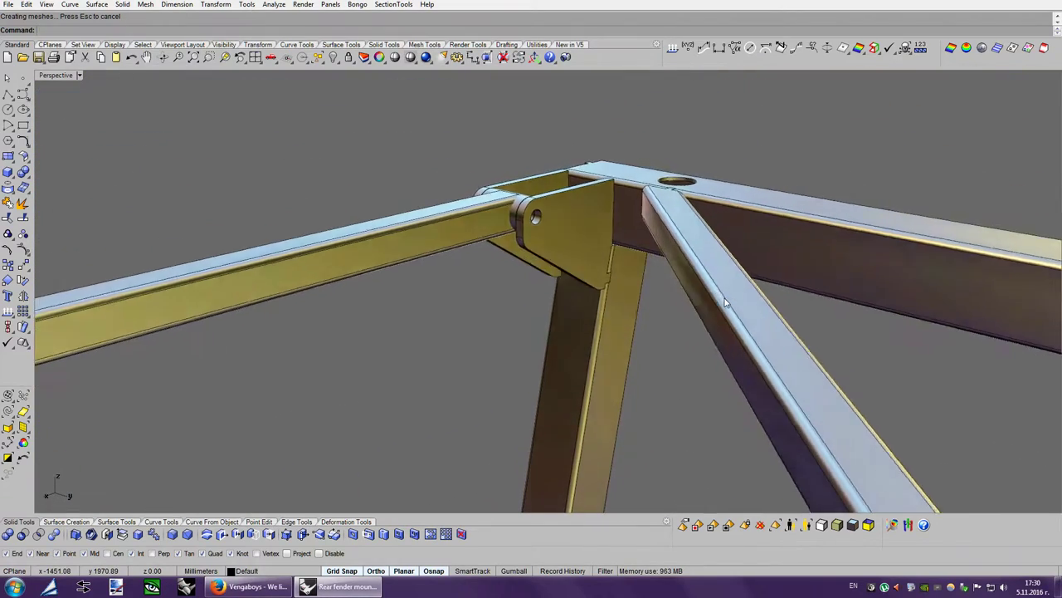
{"action": "key", "text": "Right"}
{"action": "key", "text": "Right"}
{"action": "key", "text": "Right"}
{"action": "key", "text": "Right"}
{"action": "key", "text": "Right"}
{"action": "key", "text": "Right"}
{"action": "key", "text": "Right"}
{"action": "key", "text": "Right"}
{"action": "key", "text": "Right"}
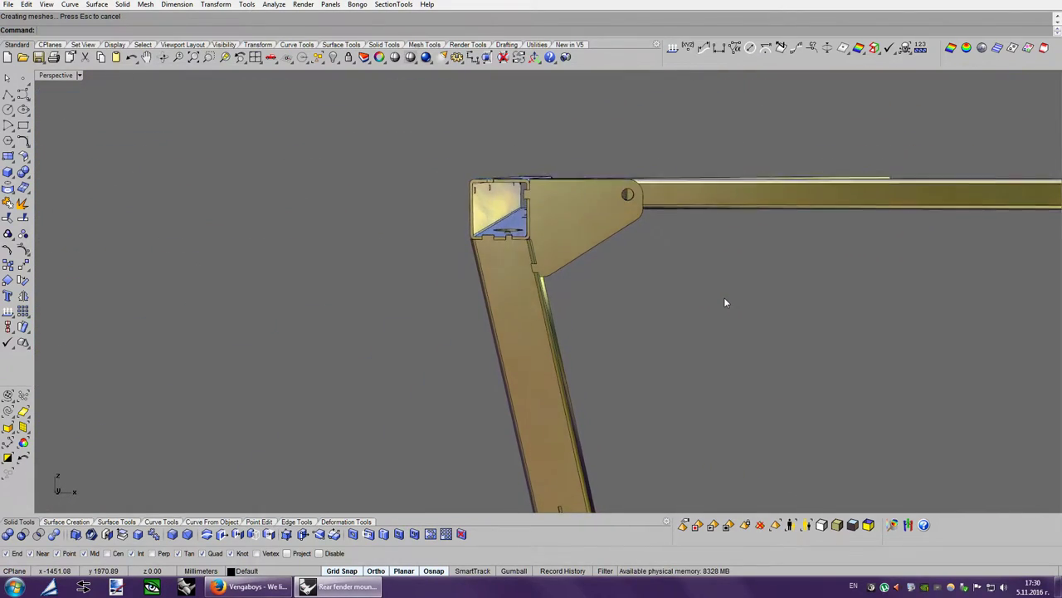
{"action": "key", "text": "Right"}
{"action": "key", "text": "Right"}
{"action": "key", "text": "Right"}
{"action": "key", "text": "Right"}
{"action": "key", "text": "Right"}
{"action": "key", "text": "Right"}
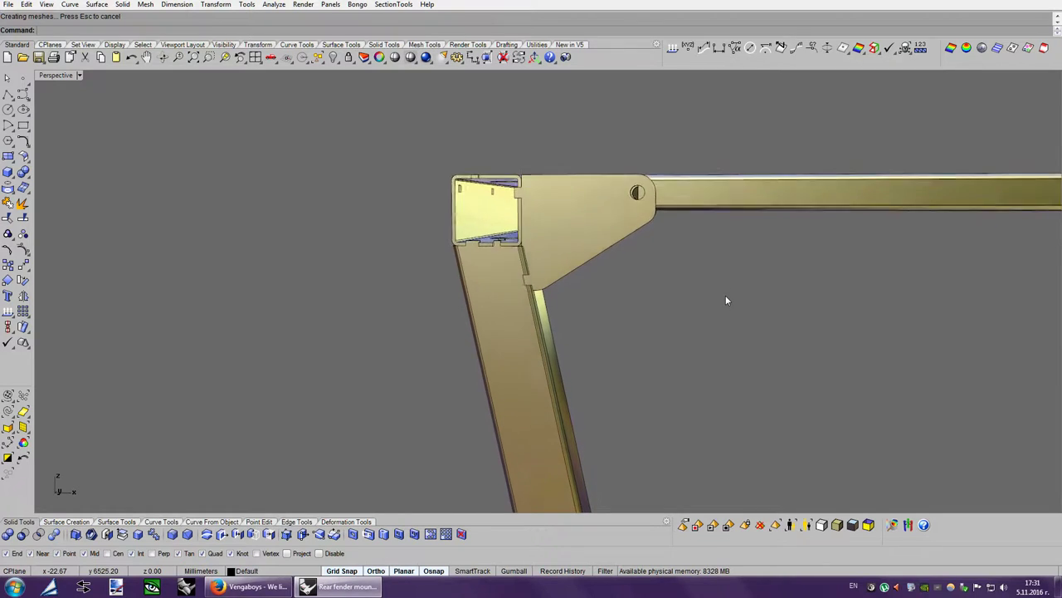
{"action": "key", "text": "Right"}
{"action": "key", "text": "Right"}
{"action": "key", "text": "Right"}
{"action": "key", "text": "Right"}
{"action": "key", "text": "Right"}
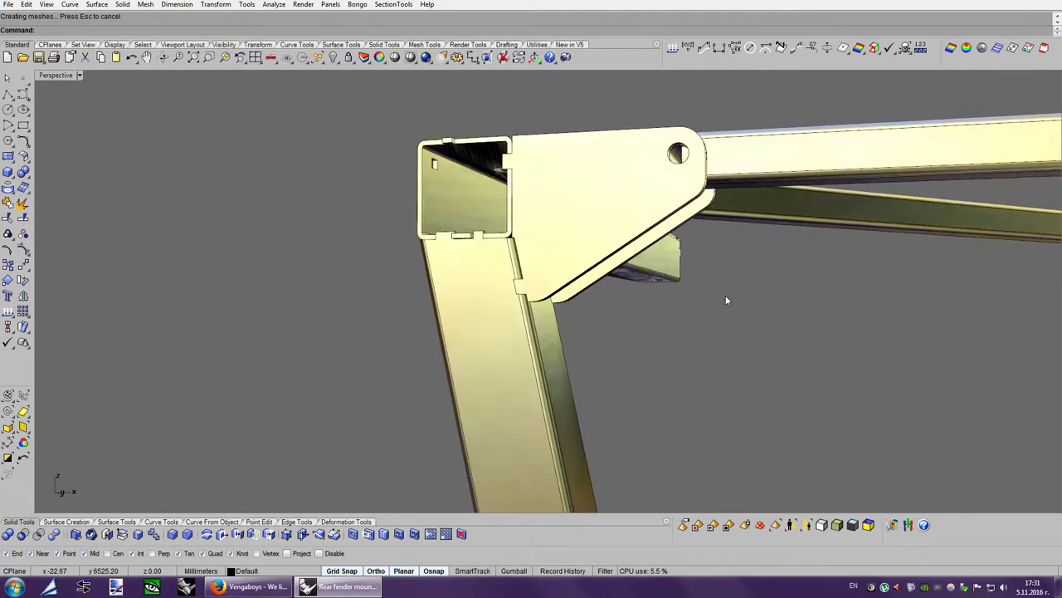
{"action": "key", "text": "Right"}
{"action": "key", "text": "Right"}
{"action": "key", "text": "Right"}
{"action": "key", "text": "Right"}
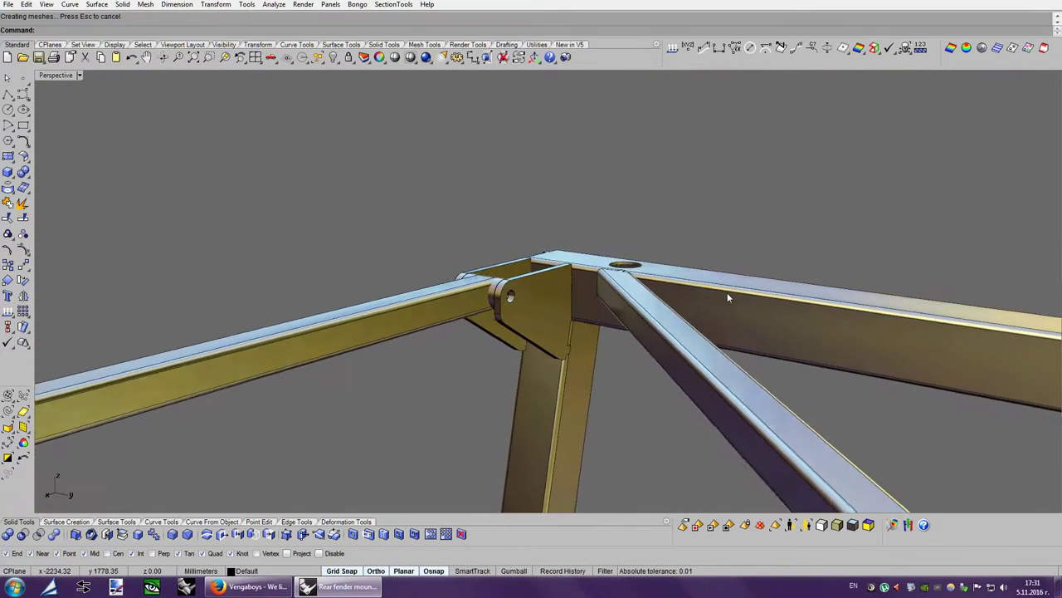
{"action": "left_click", "coordinate": [131, 57]}
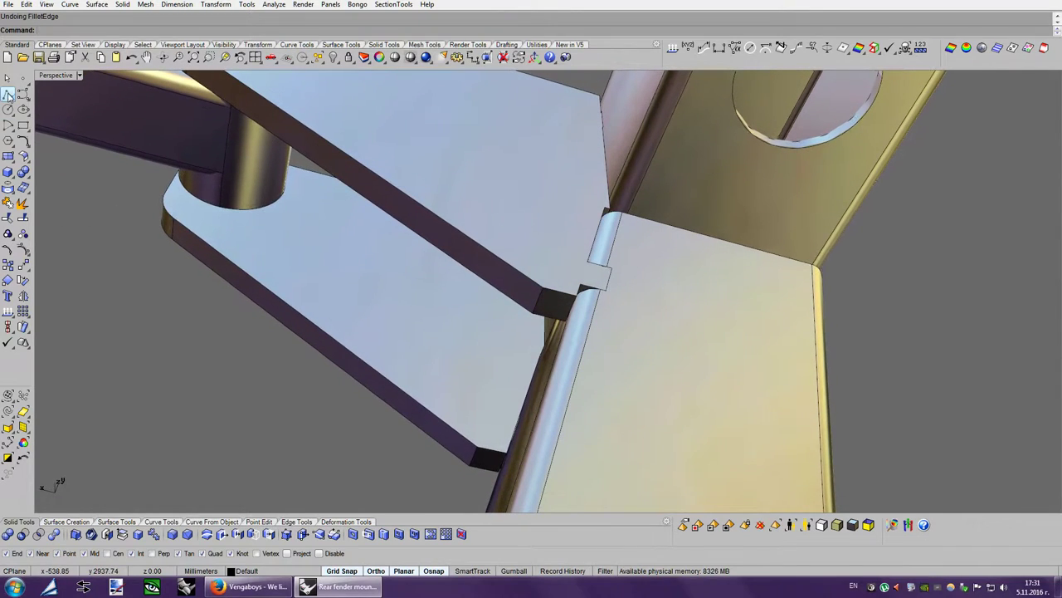
Sketch a trial polyline from the plate's sloped edge, below the notch, onto the tube face.
{"action": "left_click", "coordinate": [8, 94]}
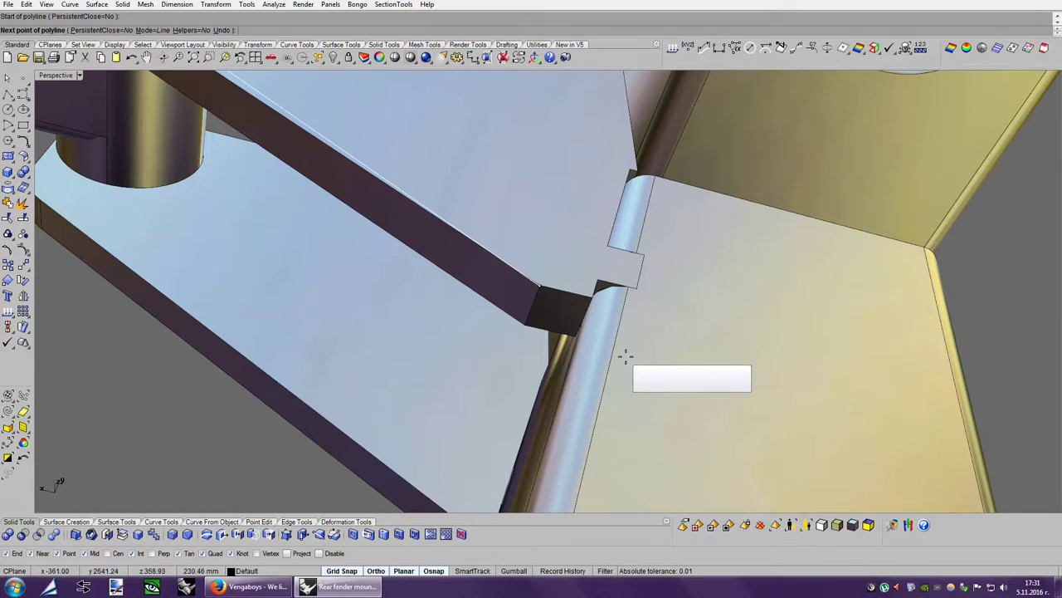
{"action": "mouse_move", "coordinate": [622, 356]}
{"action": "right_mouse_down"}
{"action": "mouse_move", "coordinate": [653, 371]}
{"action": "mouse_move", "coordinate": [604, 370]}
{"action": "right_mouse_up"}
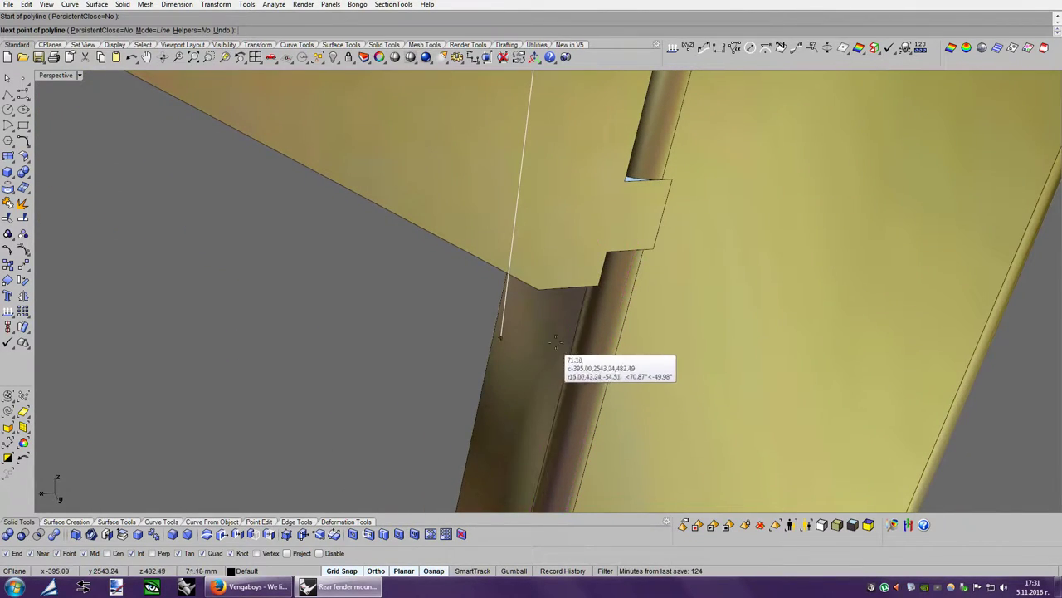
{"action": "key", "text": "Escape"}
{"action": "key", "text": "Return"}
{"action": "left_click", "coordinate": [527, 290]}
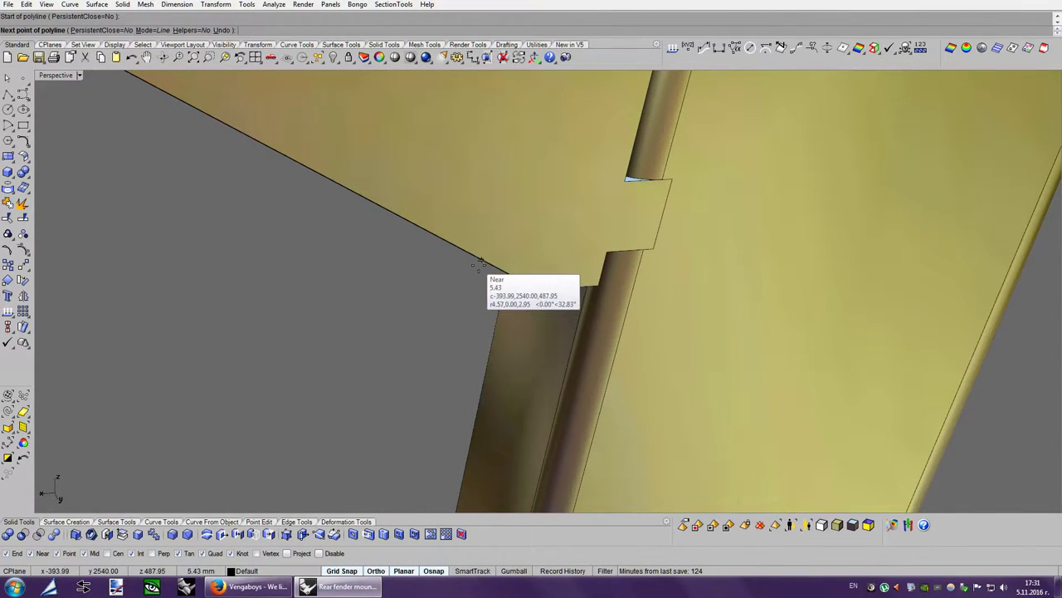
{"action": "left_click", "coordinate": [620, 331]}
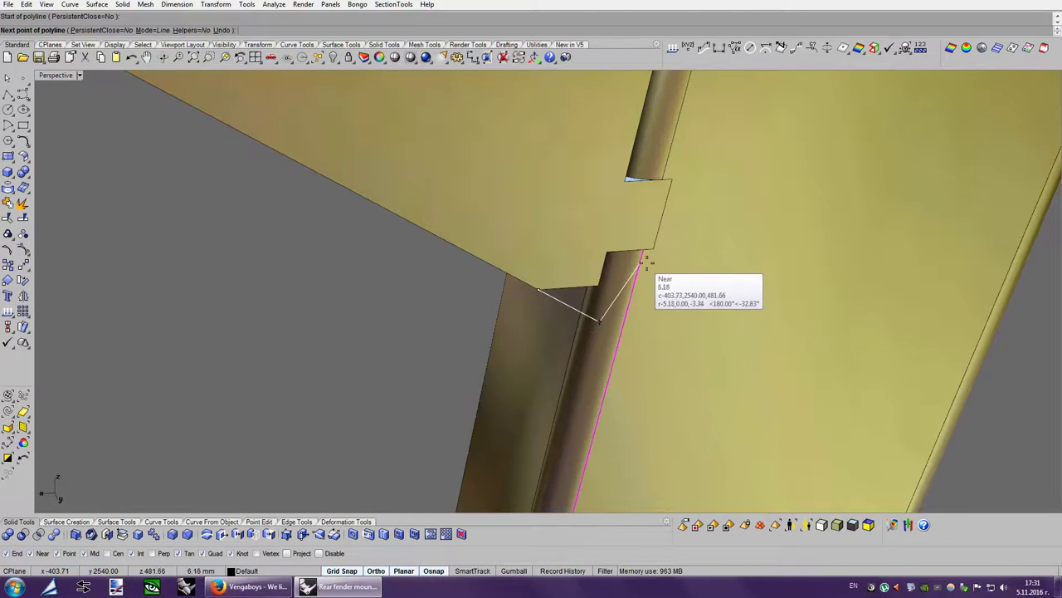
{"action": "left_click", "coordinate": [654, 247]}
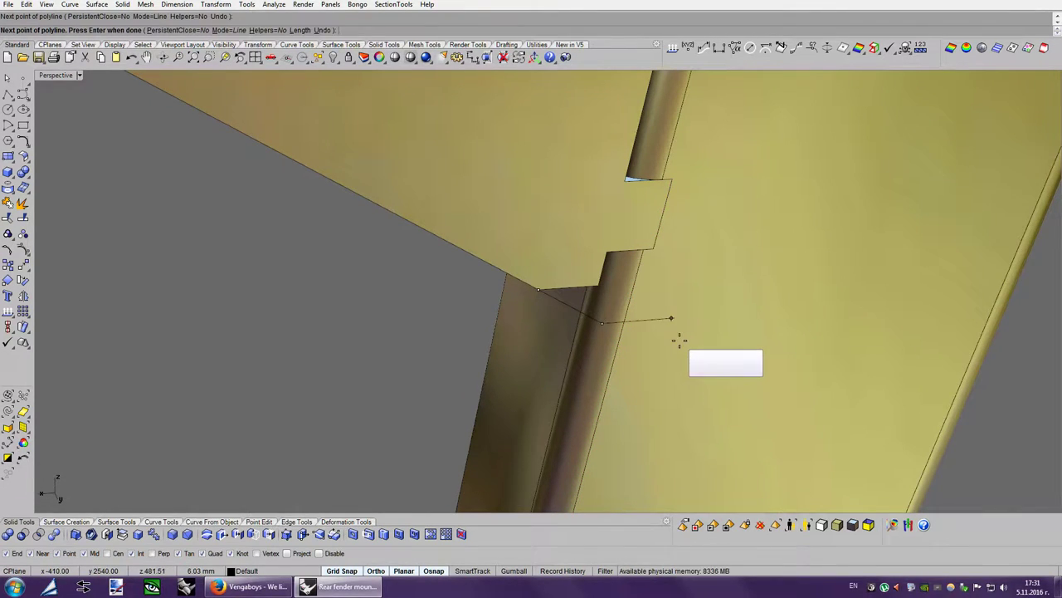
{"action": "scroll", "coordinate": [672, 339], "scroll_direction": "up", "scroll_amount": 5}
{"action": "scroll", "coordinate": [668, 340], "scroll_direction": "down", "scroll_amount": 2}
{"action": "scroll", "coordinate": [669, 340], "scroll_direction": "down", "scroll_amount": 2}
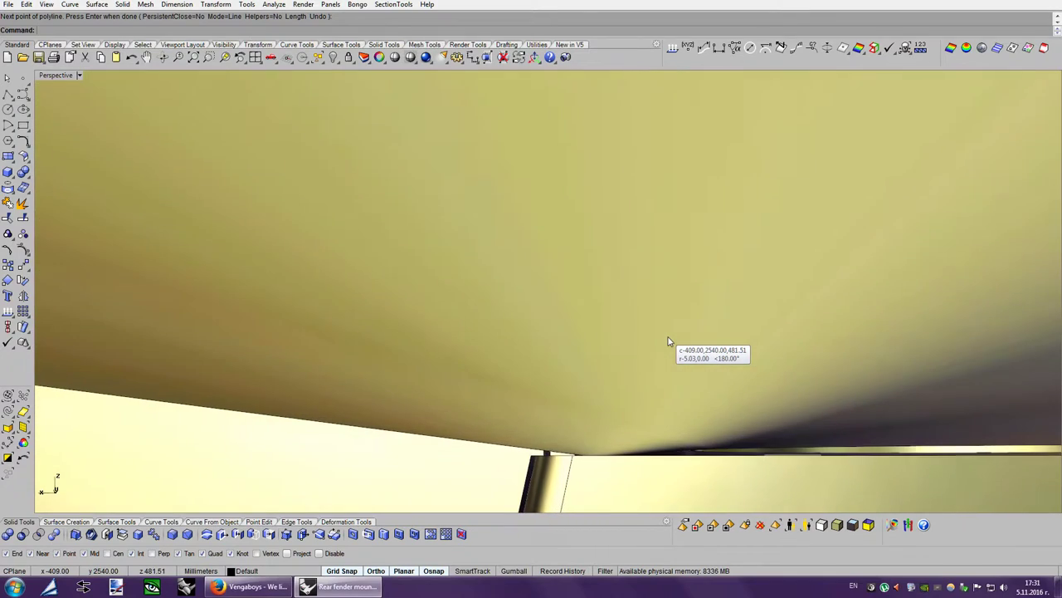
{"action": "scroll", "coordinate": [669, 340], "scroll_direction": "down", "scroll_amount": 2}
{"action": "scroll", "coordinate": [668, 340], "scroll_direction": "down", "scroll_amount": 2}
{"action": "scroll", "coordinate": [669, 340], "scroll_direction": "down", "scroll_amount": 2}
{"action": "scroll", "coordinate": [669, 340], "scroll_direction": "down", "scroll_amount": 2}
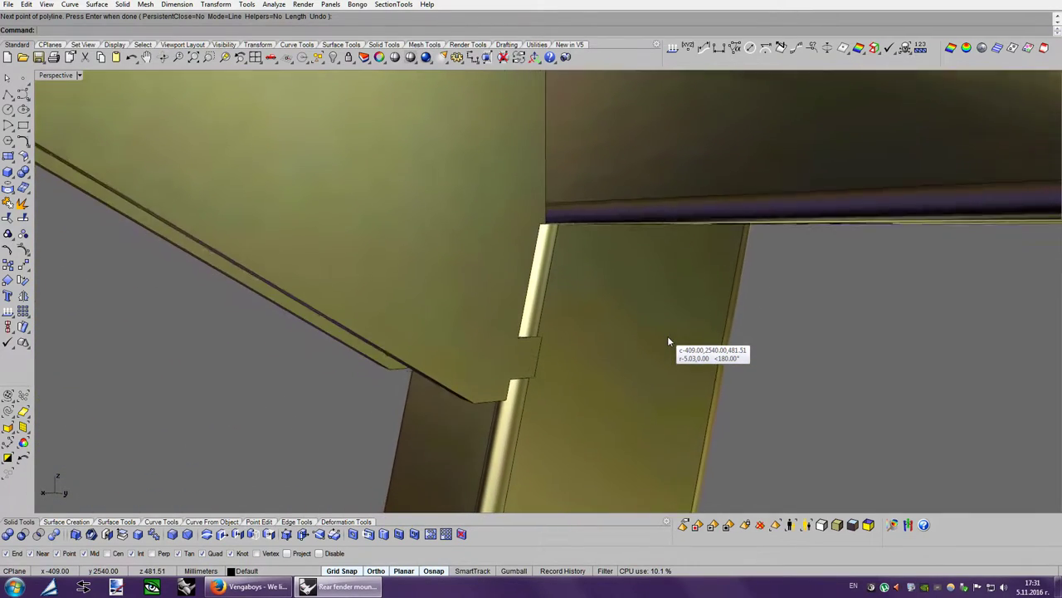
{"action": "scroll", "coordinate": [669, 340], "scroll_direction": "down", "scroll_amount": 2}
{"action": "scroll", "coordinate": [669, 340], "scroll_direction": "down", "scroll_amount": 1}
{"action": "scroll", "coordinate": [667, 340], "scroll_direction": "down", "scroll_amount": 2}
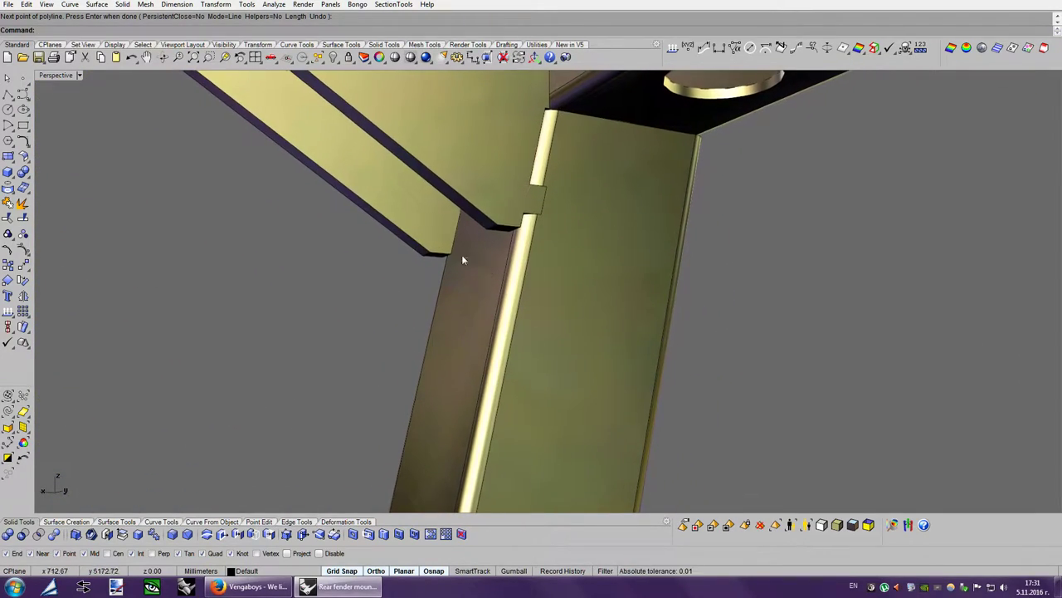
Undo the trial polyline and the preceding changes with repeated Undo.
{"action": "left_click", "coordinate": [133, 62]}
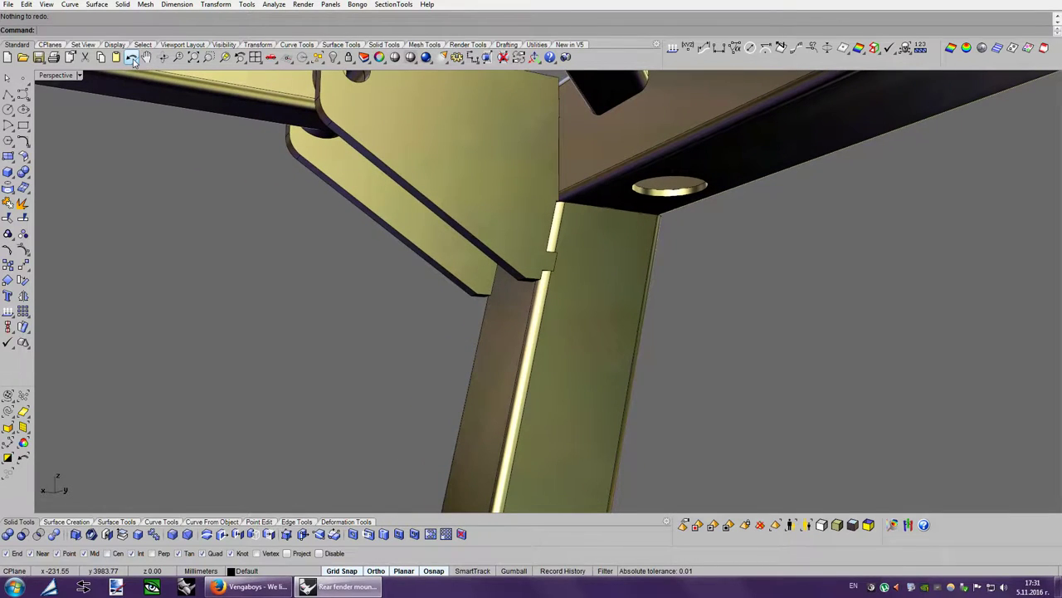
{"action": "left_click", "coordinate": [133, 62]}
{"action": "left_click", "coordinate": [133, 61]}
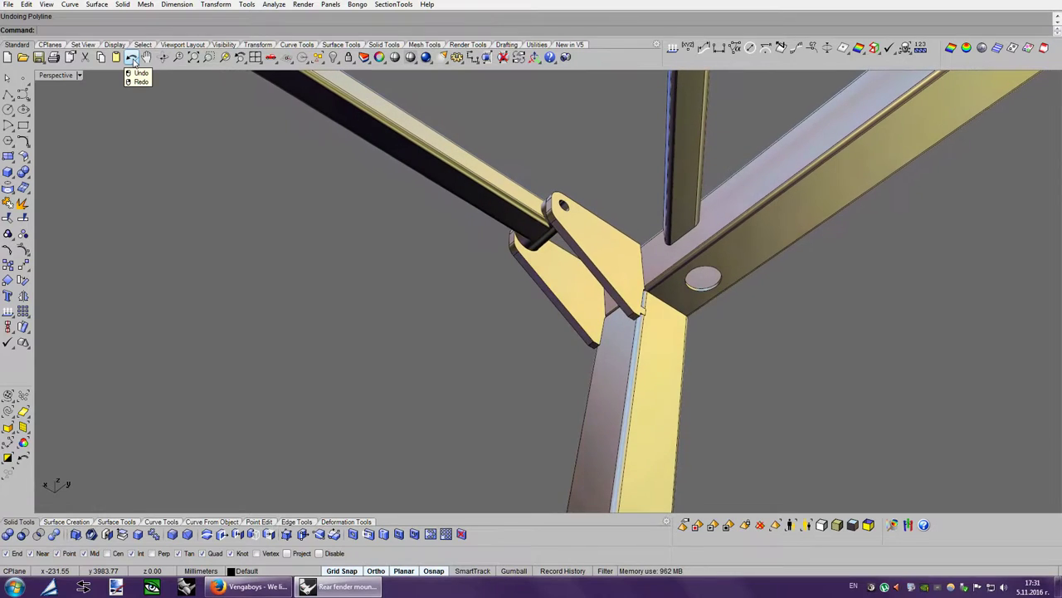
{"action": "left_click", "coordinate": [133, 62]}
{"action": "left_click", "coordinate": [132, 62]}
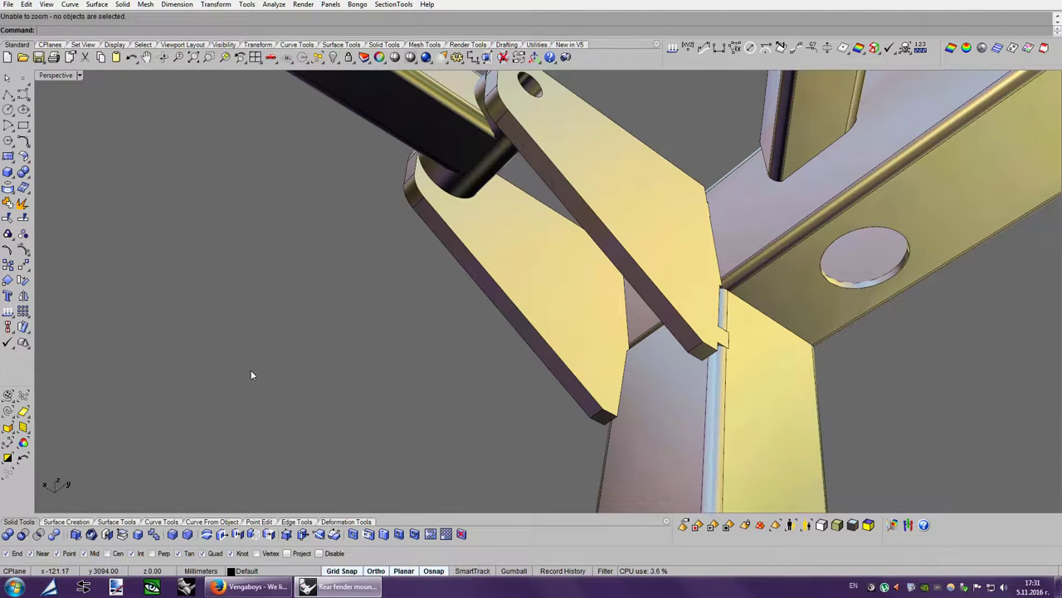
{"action": "scroll", "coordinate": [361, 365], "scroll_direction": "down", "scroll_amount": 4}
{"action": "scroll", "coordinate": [361, 365], "scroll_direction": "up", "scroll_amount": 5}
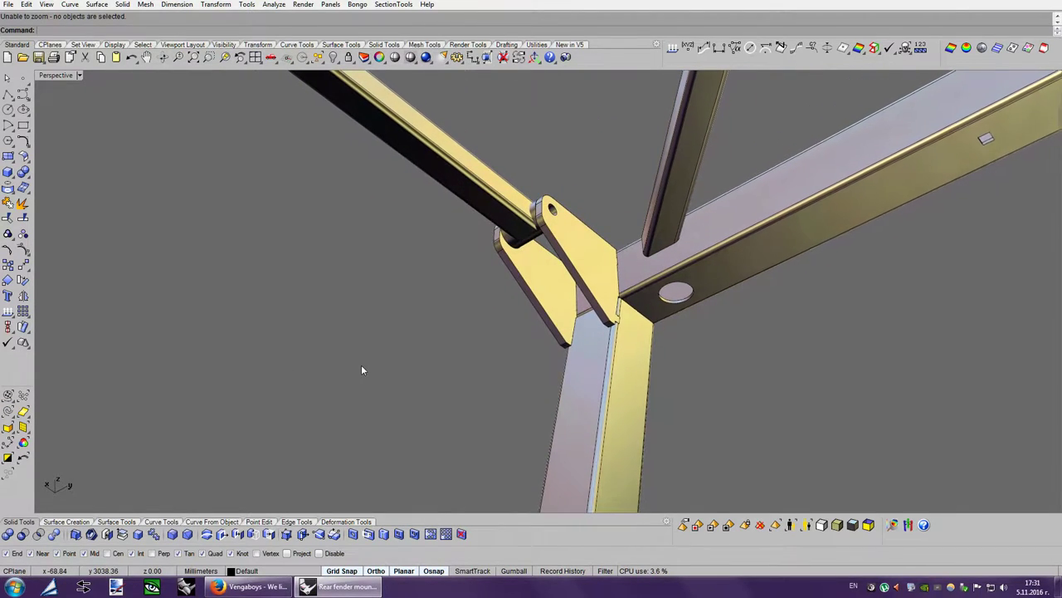
{"action": "left_click", "coordinate": [131, 56]}
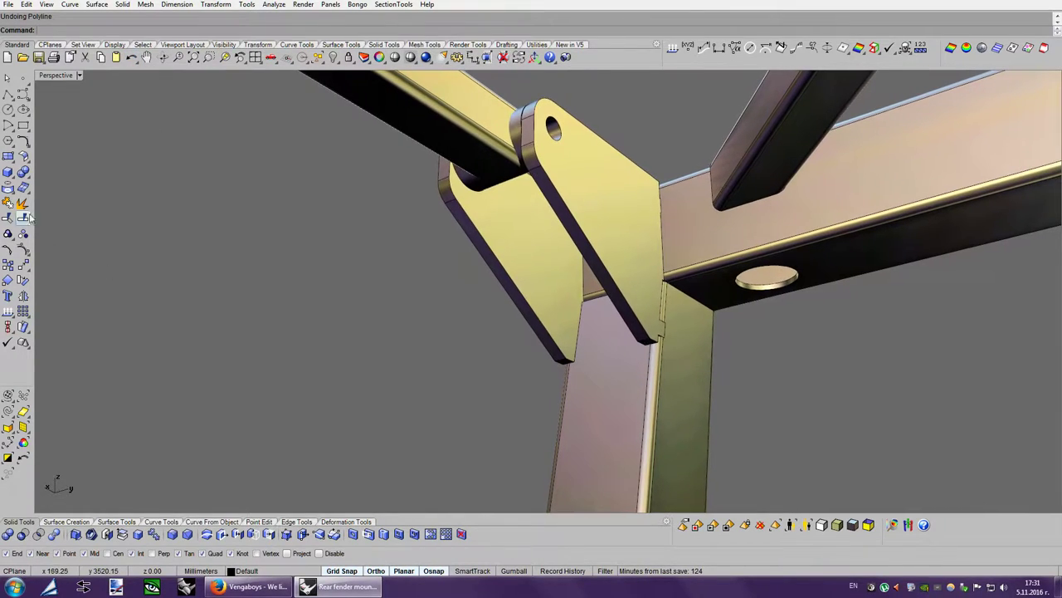
Start a polyline, place a point beside the tube, then cancel it.
{"action": "left_click", "coordinate": [102, 115]}
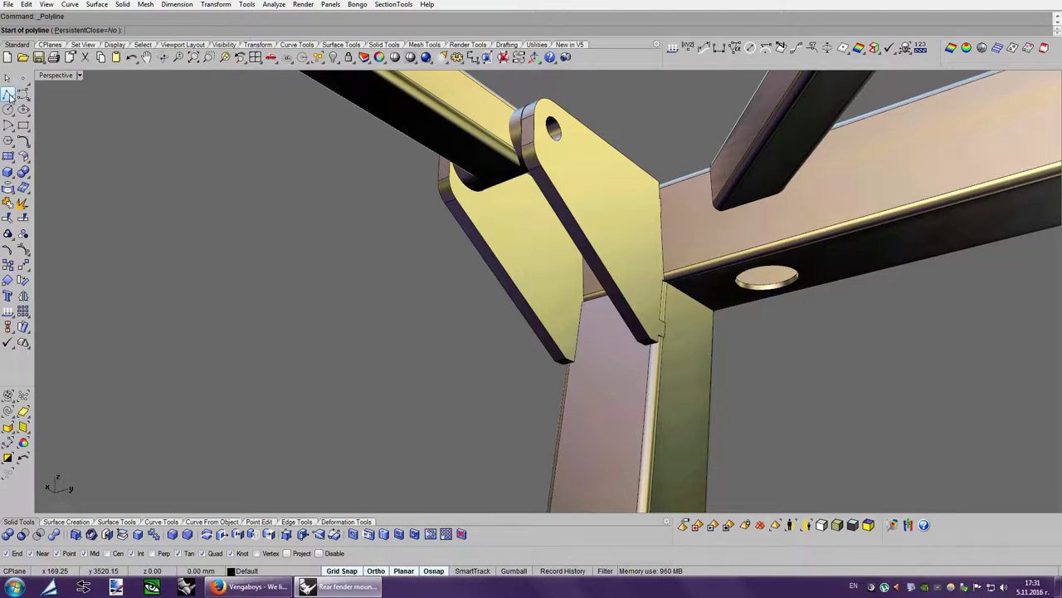
{"action": "scroll", "coordinate": [718, 426], "scroll_direction": "up", "scroll_amount": 3}
{"action": "scroll", "coordinate": [620, 425], "scroll_direction": "up", "scroll_amount": 2}
{"action": "scroll", "coordinate": [619, 426], "scroll_direction": "up", "scroll_amount": 2}
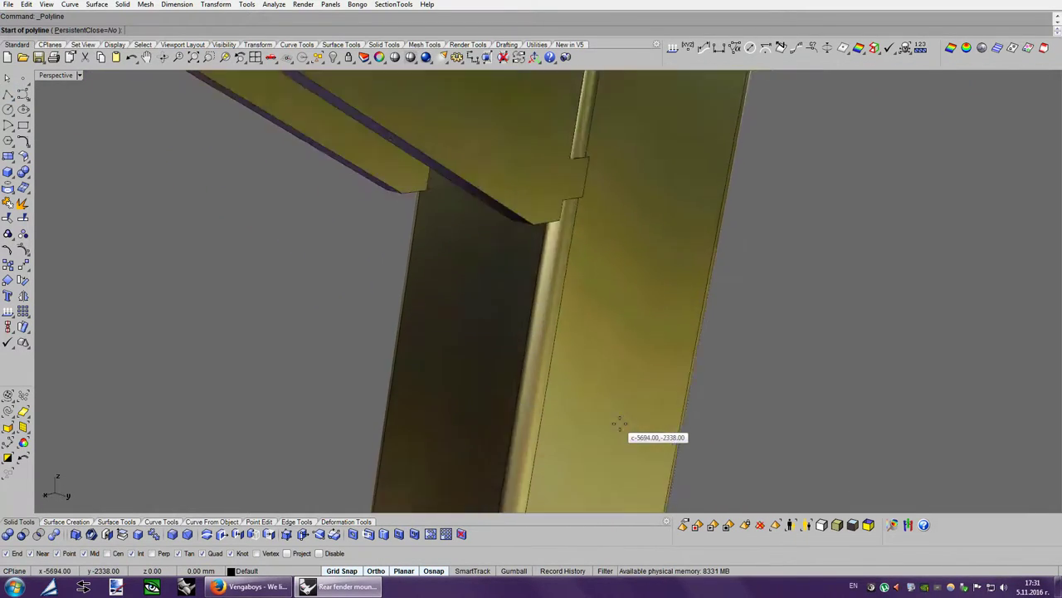
{"action": "scroll", "coordinate": [640, 380], "scroll_direction": "up", "scroll_amount": 2}
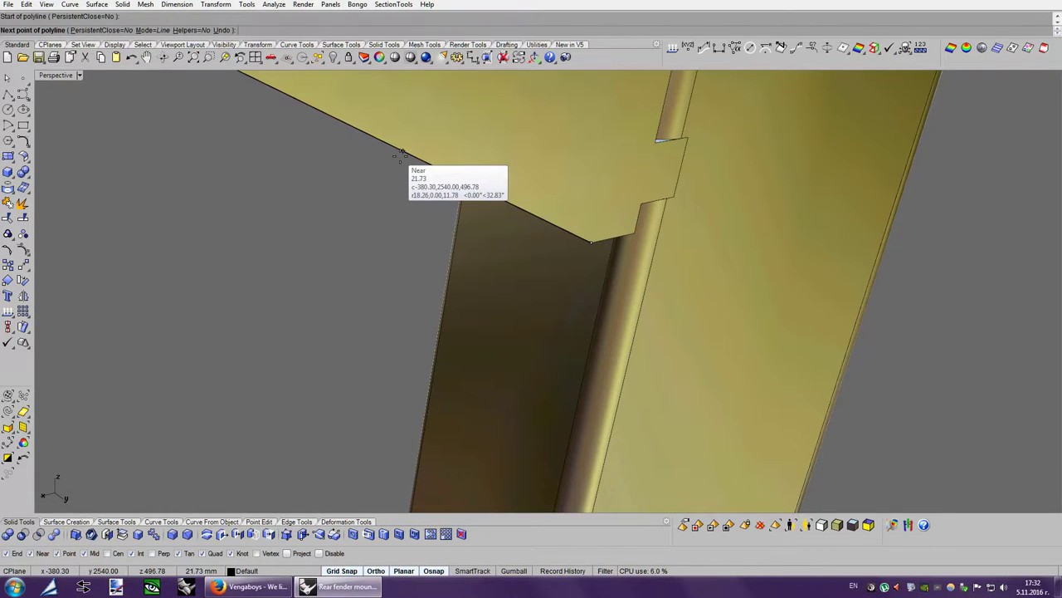
{"action": "left_click", "coordinate": [850, 368]}
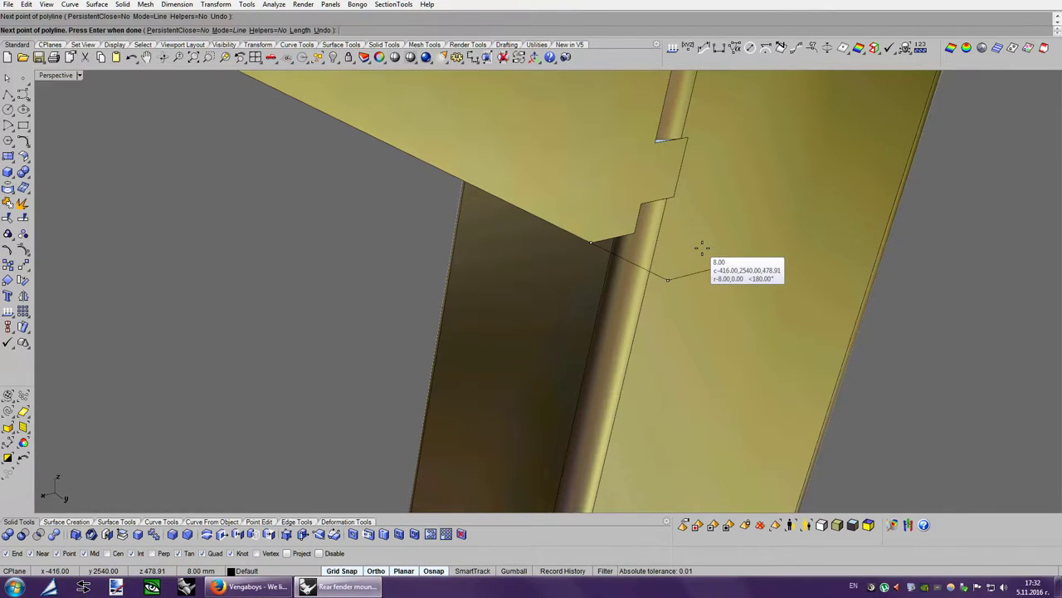
{"action": "key", "text": "Escape"}
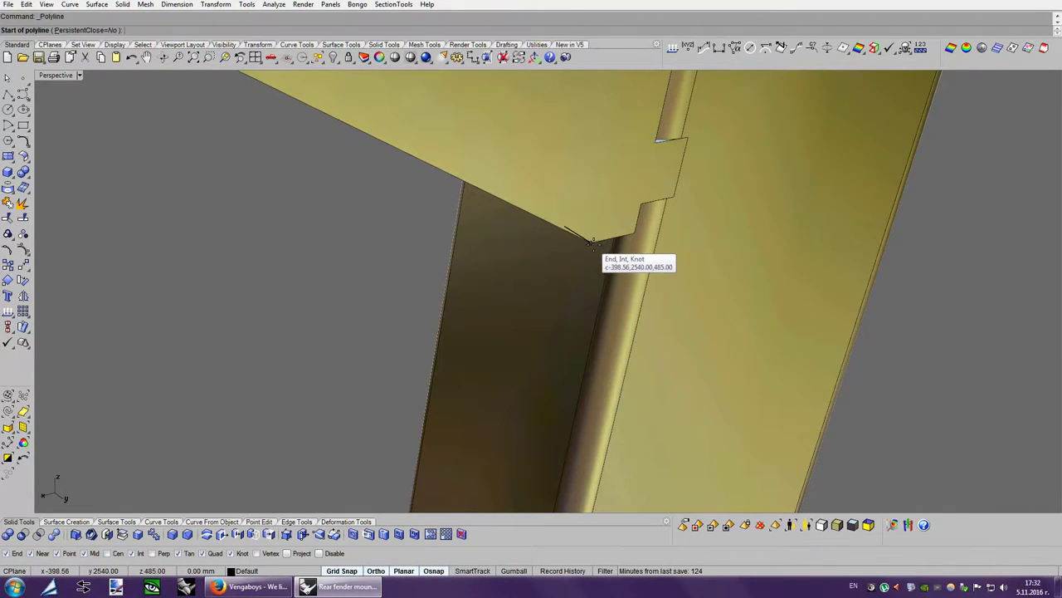
Sketch a guide line at the plate's notch corner and set the viewport to Bobi1 display.
{"action": "left_click", "coordinate": [591, 242]}
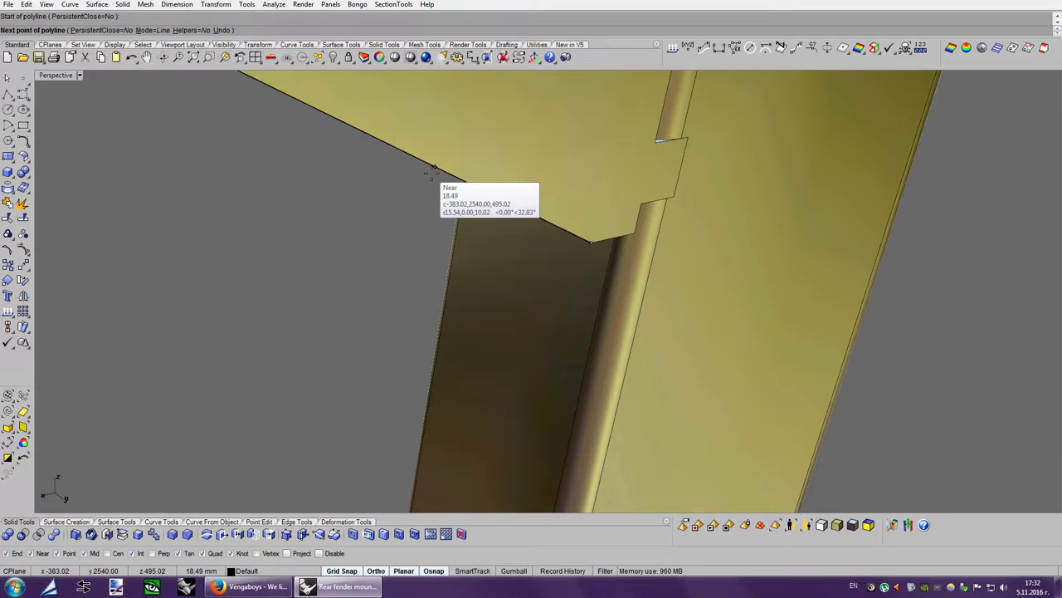
{"action": "left_click", "coordinate": [591, 242]}
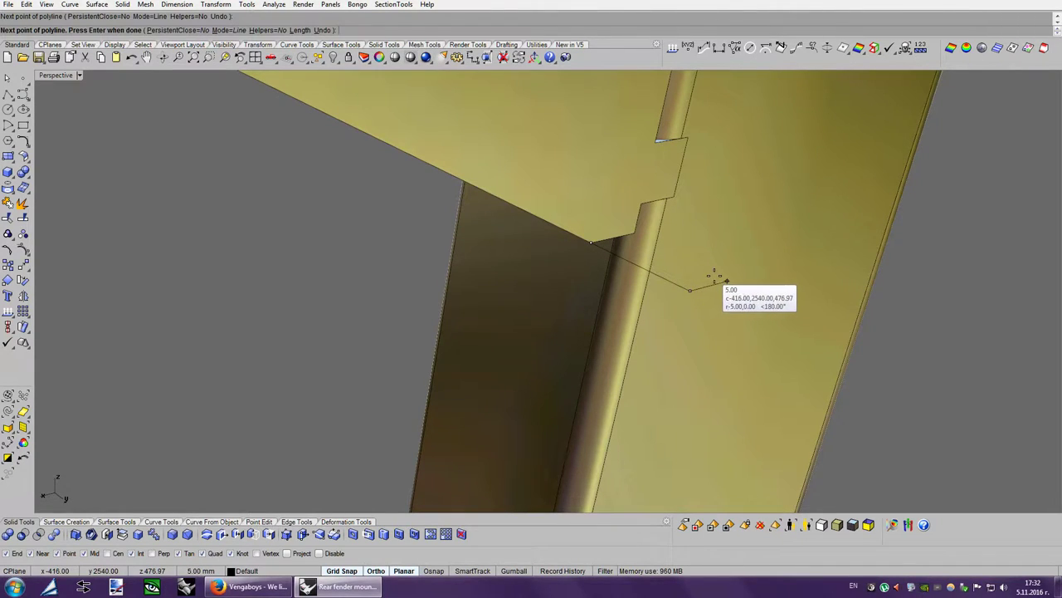
{"action": "key", "text": "Escape"}
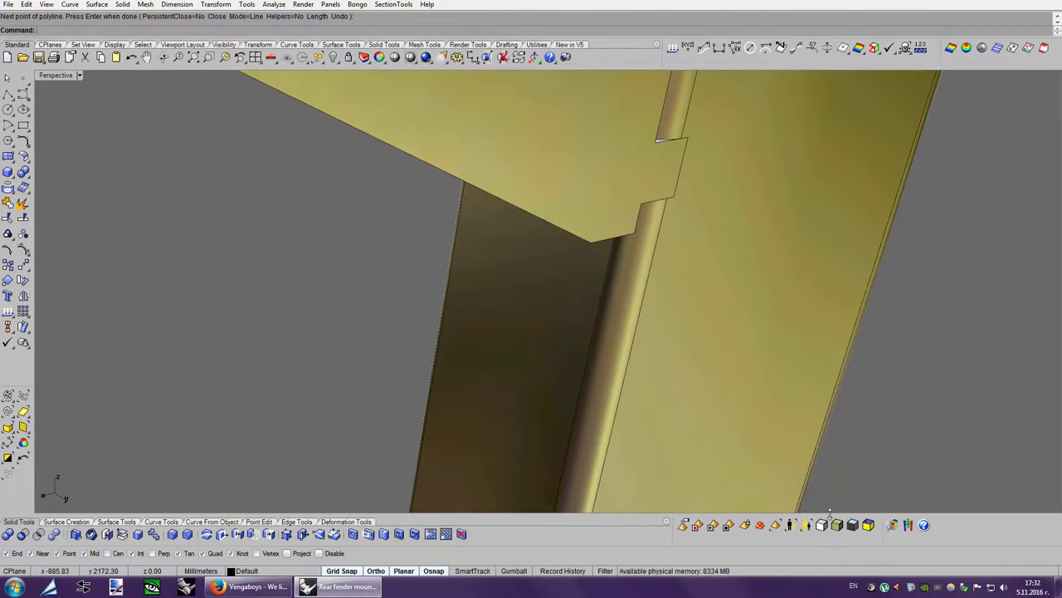
{"action": "left_click", "coordinate": [830, 518]}
{"action": "scroll", "coordinate": [759, 364], "scroll_direction": "up", "scroll_amount": 5}
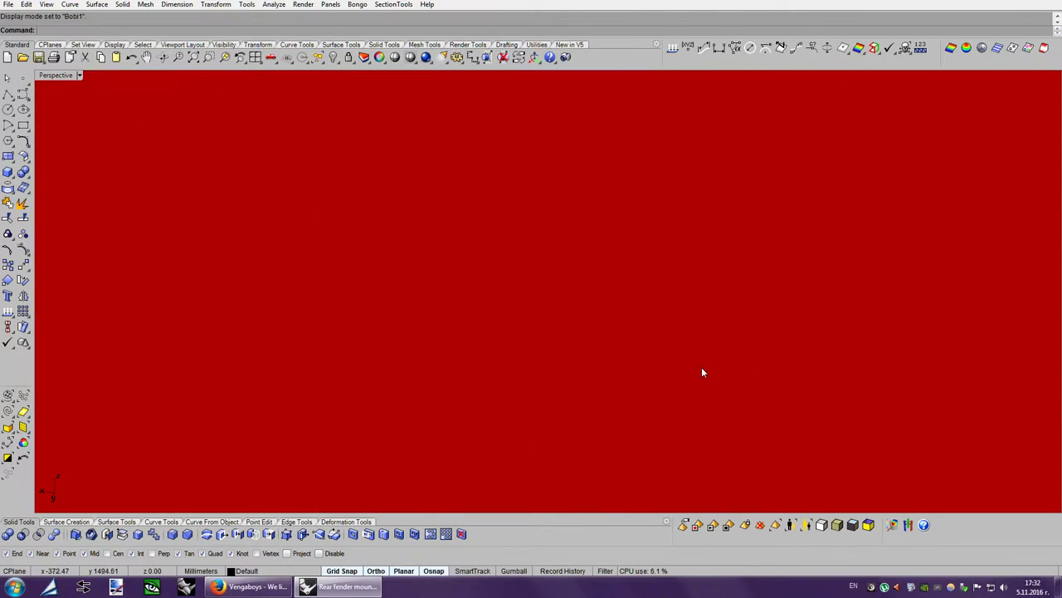
Select the guide curve, switch to Ghosted display, and trim off the guide line's far end.
{"action": "scroll", "coordinate": [701, 372], "scroll_direction": "down", "scroll_amount": 5}
{"action": "scroll", "coordinate": [581, 332], "scroll_direction": "up", "scroll_amount": 2}
{"action": "left_click", "coordinate": [476, 307]}
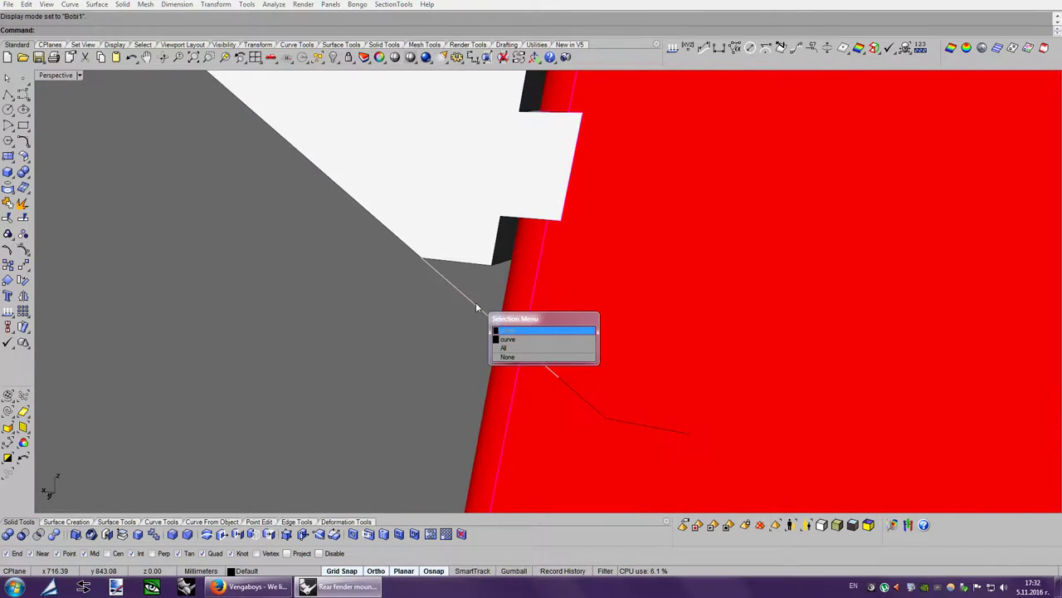
{"action": "key", "text": "ctrl+alt+g"}
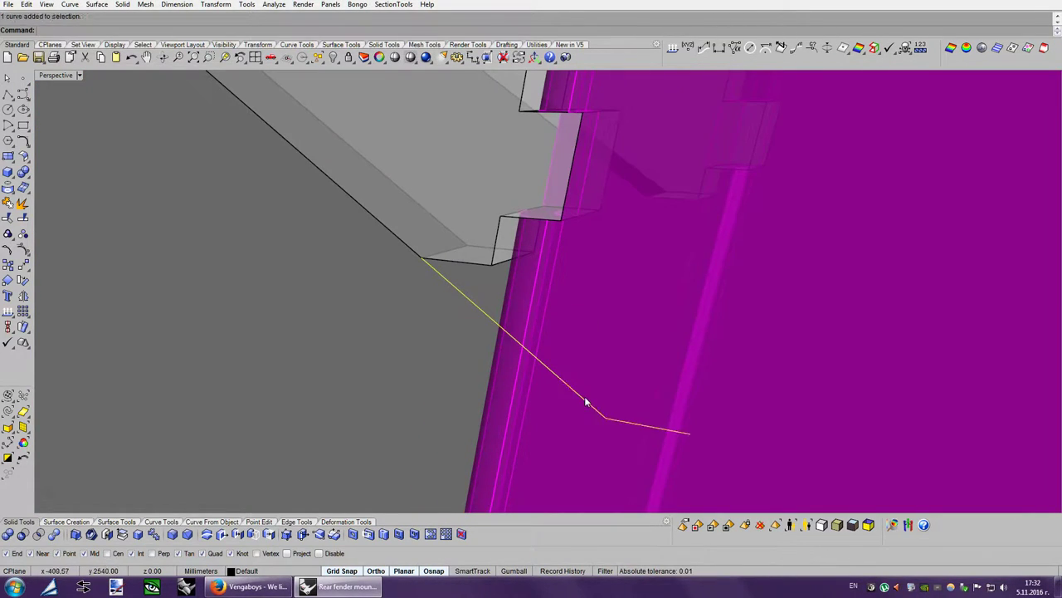
{"action": "key", "text": "Escape"}
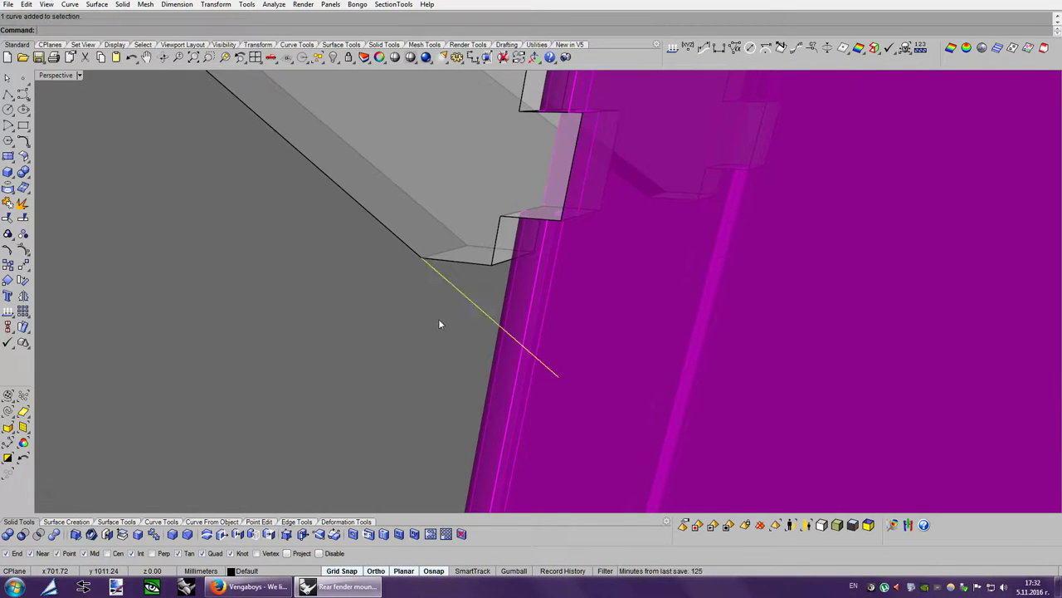
{"action": "key", "text": "Escape"}
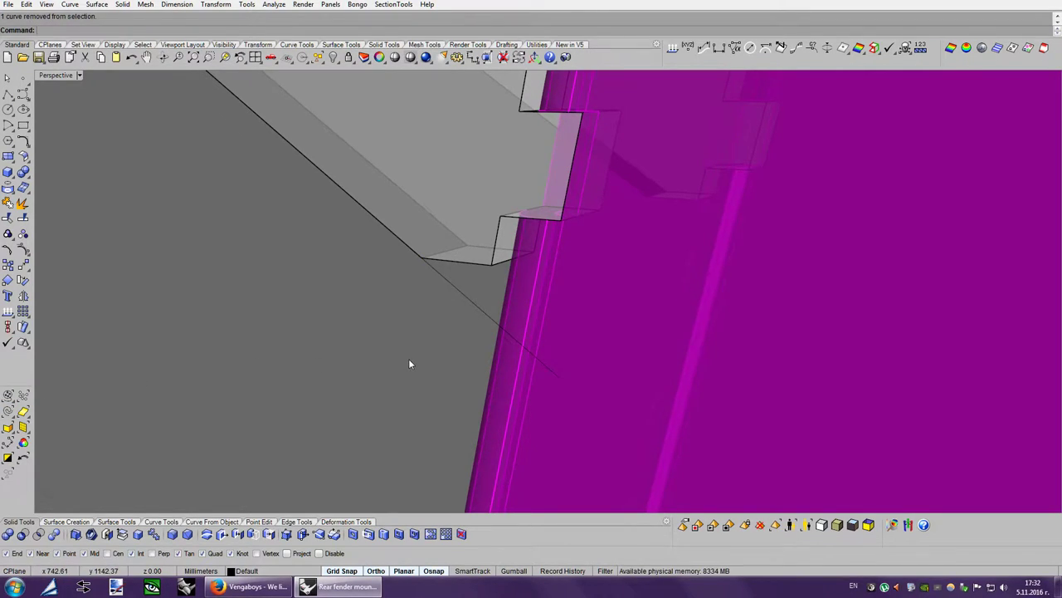
Zoom in to inspect the shortened guide line across the tube.
{"action": "scroll", "coordinate": [408, 364], "scroll_direction": "down", "scroll_amount": 3}
{"action": "scroll", "coordinate": [408, 364], "scroll_direction": "down", "scroll_amount": 2}
{"action": "scroll", "coordinate": [406, 362], "scroll_direction": "up", "scroll_amount": 2}
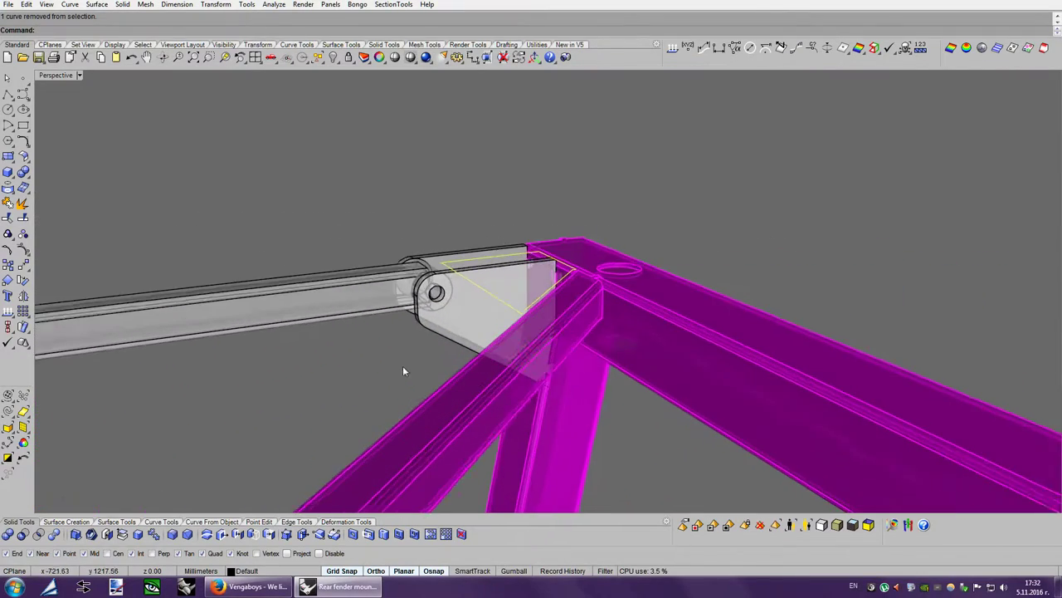
{"action": "scroll", "coordinate": [395, 377], "scroll_direction": "up", "scroll_amount": 2}
{"action": "scroll", "coordinate": [618, 406], "scroll_direction": "up", "scroll_amount": 3}
{"action": "scroll", "coordinate": [630, 405], "scroll_direction": "up", "scroll_amount": 2}
{"action": "scroll", "coordinate": [645, 399], "scroll_direction": "down", "scroll_amount": 3}
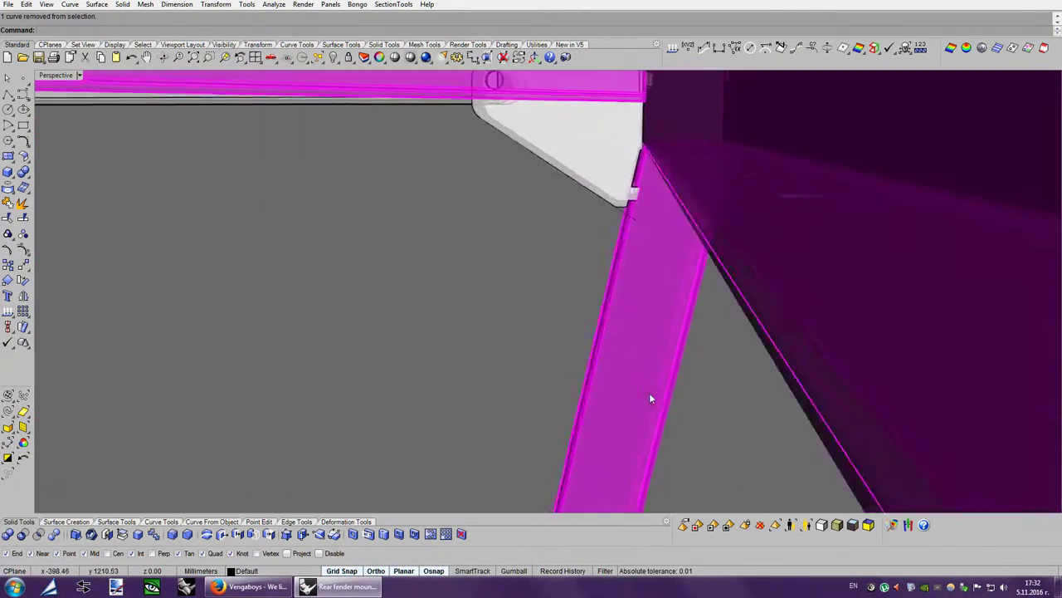
{"action": "scroll", "coordinate": [651, 389], "scroll_direction": "up", "scroll_amount": 2}
{"action": "scroll", "coordinate": [697, 362], "scroll_direction": "up", "scroll_amount": 1}
{"action": "scroll", "coordinate": [727, 358], "scroll_direction": "up", "scroll_amount": 2}
{"action": "scroll", "coordinate": [733, 359], "scroll_direction": "up", "scroll_amount": 2}
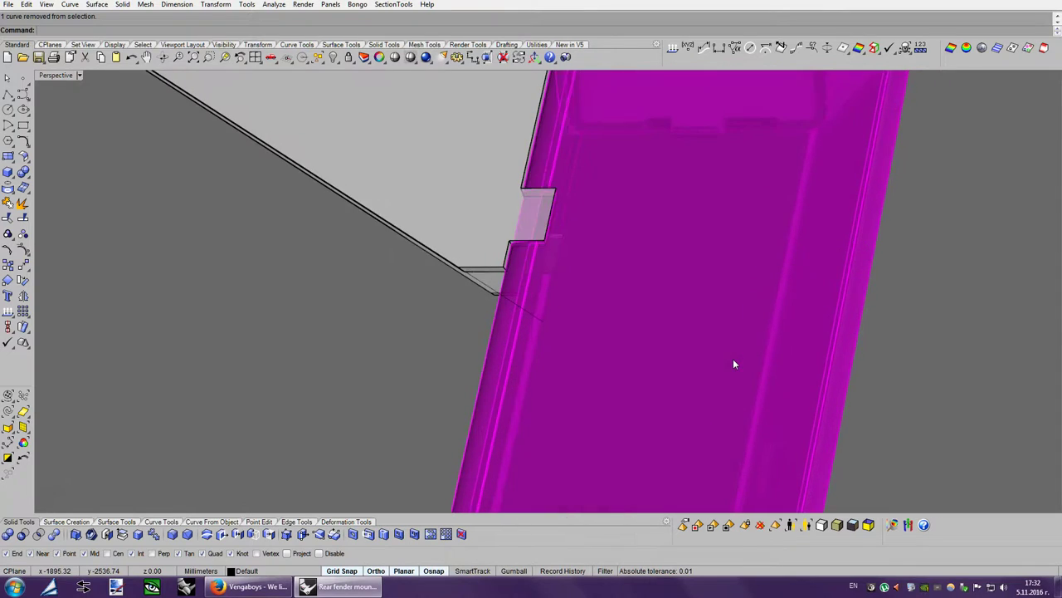
{"action": "scroll", "coordinate": [733, 358], "scroll_direction": "up", "scroll_amount": 1}
{"action": "scroll", "coordinate": [732, 358], "scroll_direction": "up", "scroll_amount": 2}
{"action": "scroll", "coordinate": [649, 349], "scroll_direction": "up", "scroll_amount": 1}
{"action": "scroll", "coordinate": [650, 354], "scroll_direction": "up", "scroll_amount": 1}
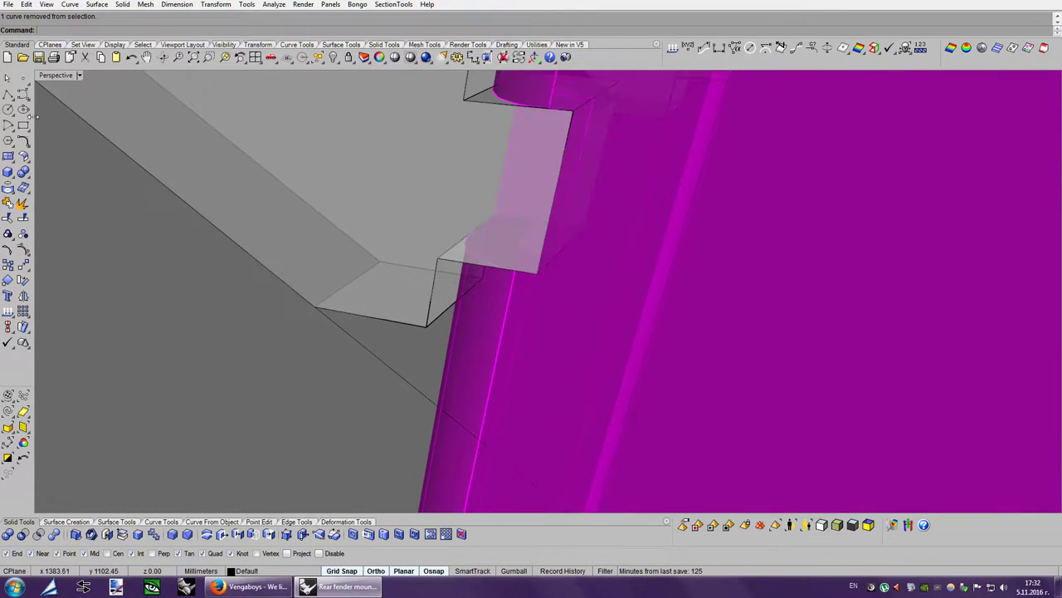
Draw a short line from the plate's bottom corner down to the guide line.
{"action": "left_click", "coordinate": [426, 327]}
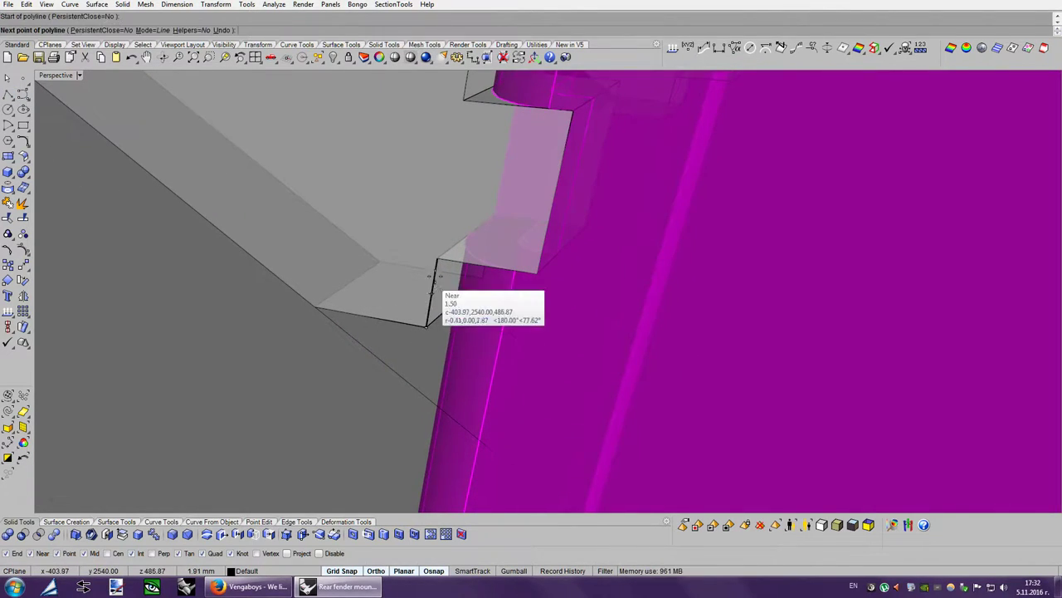
{"action": "left_click", "coordinate": [417, 388]}
{"action": "key", "text": "Return"}
{"action": "right_click_drag", "start_coordinate": [473, 368], "coordinate": [189, 215]}
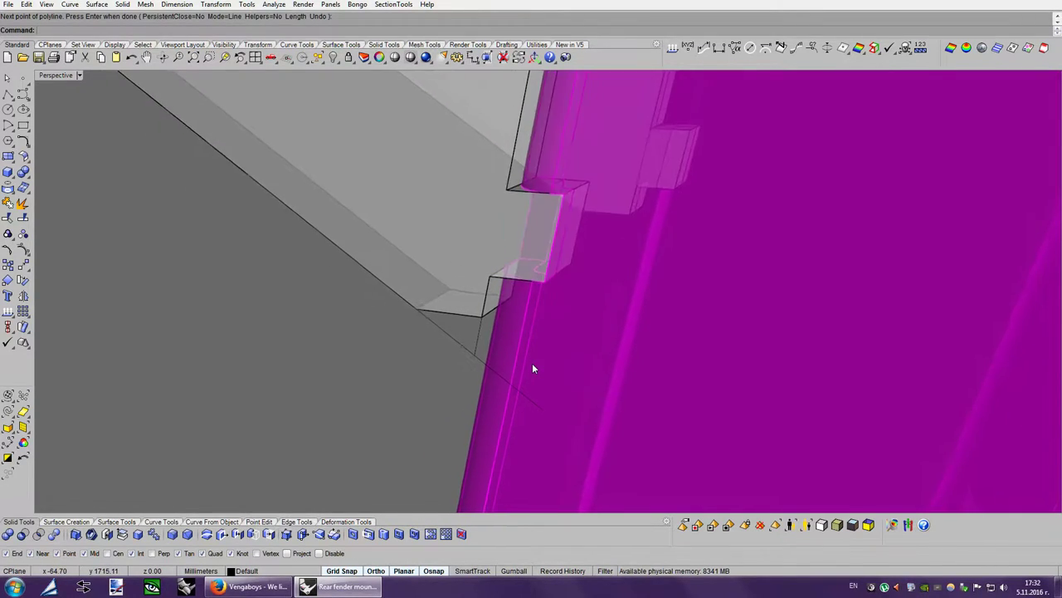
Select the grey side plate and turn on its solid points with SolidPtOn.
{"action": "left_click", "coordinate": [7, 95]}
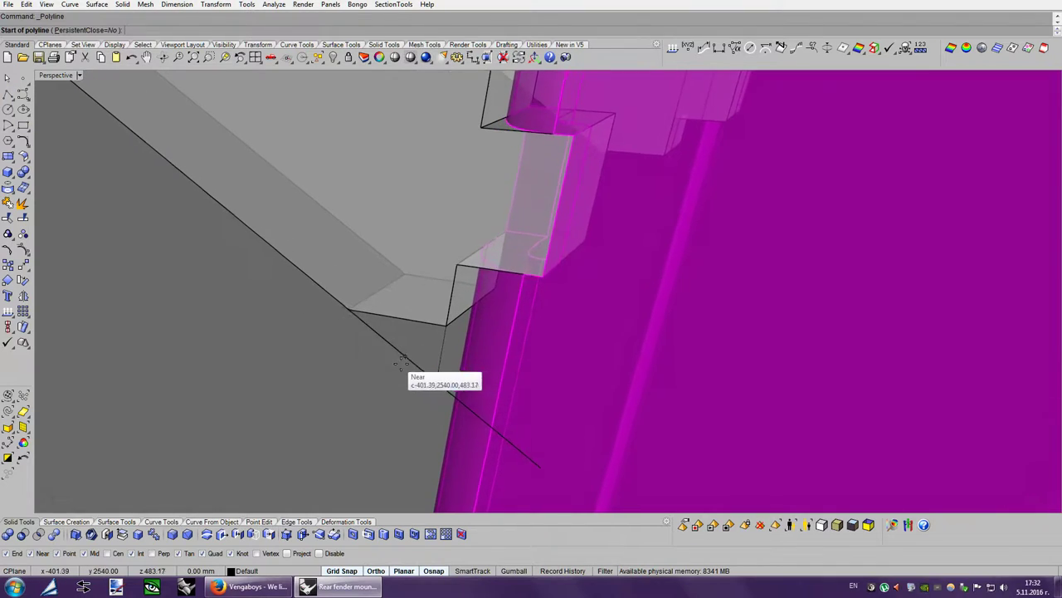
{"action": "right_click_drag", "start_coordinate": [407, 308], "coordinate": [436, 362]}
{"action": "left_click", "coordinate": [434, 364]}
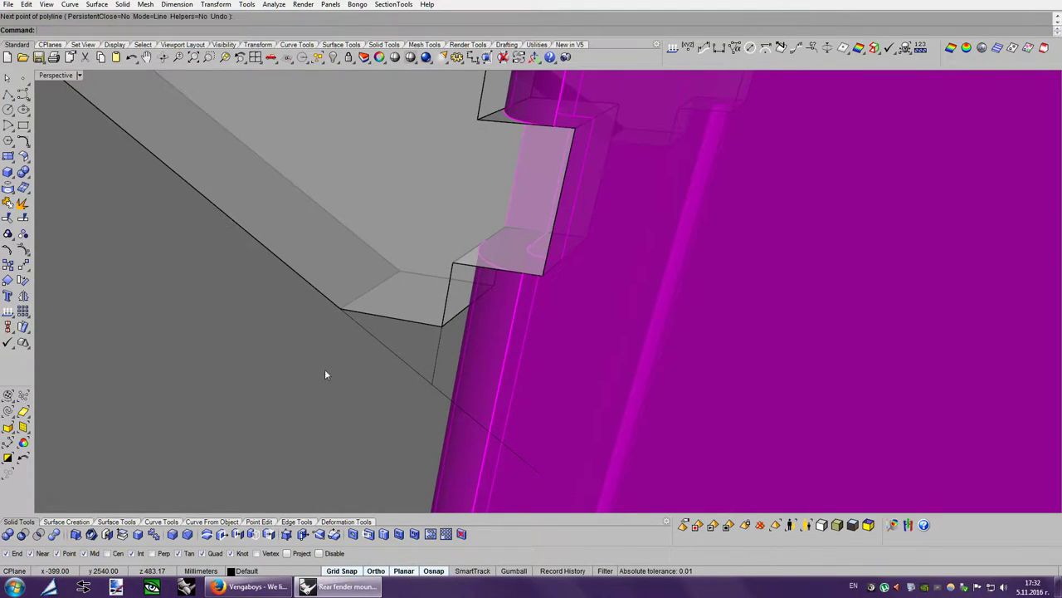
{"action": "left_click", "coordinate": [399, 298]}
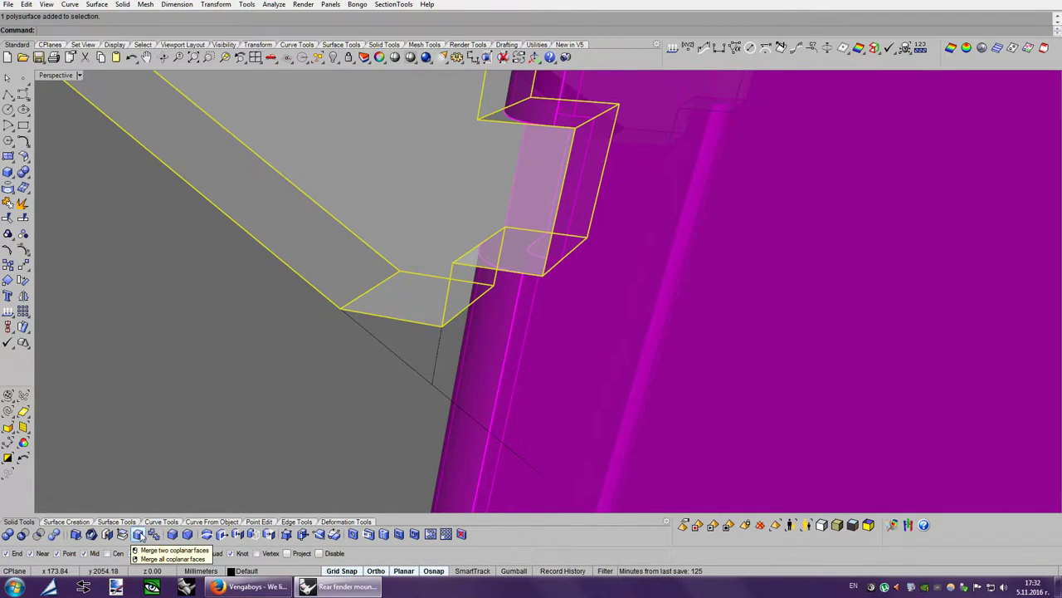
{"action": "left_click", "coordinate": [287, 533]}
Window-select the plate's two bottom corner points and drag them onto the guide line endpoint.
{"action": "scroll", "coordinate": [458, 355], "scroll_direction": "up", "scroll_amount": 3}
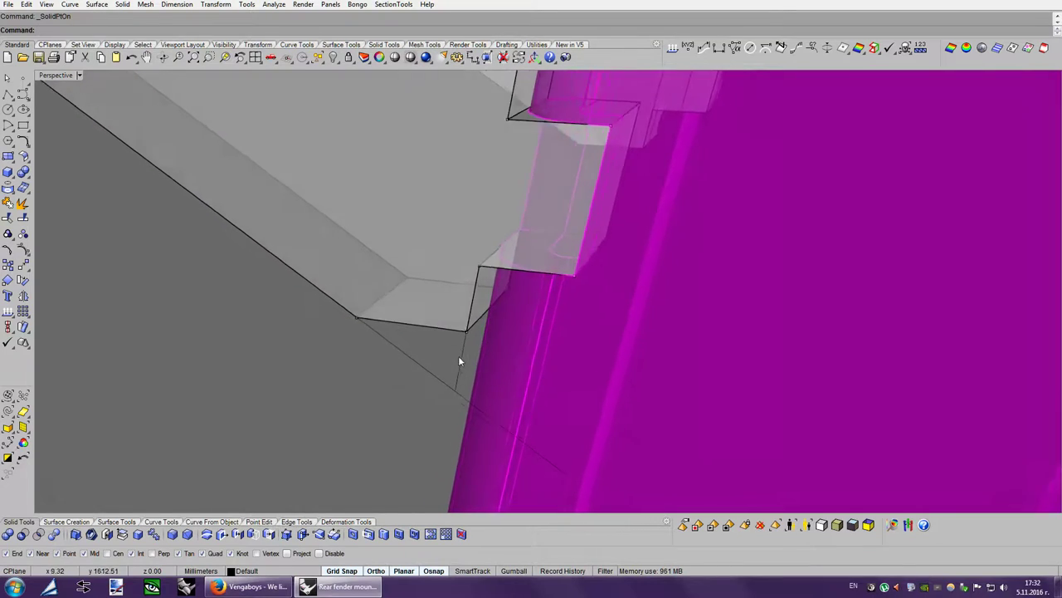
{"action": "left_click_drag", "start_coordinate": [469, 357], "coordinate": [547, 288]}
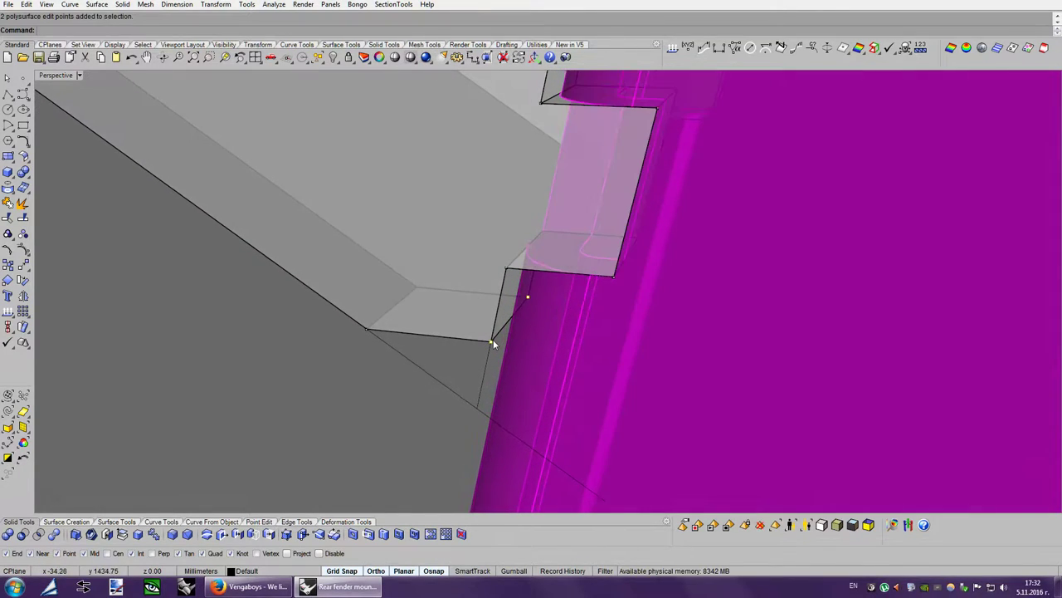
{"action": "left_click_drag", "start_coordinate": [491, 341], "coordinate": [475, 403]}
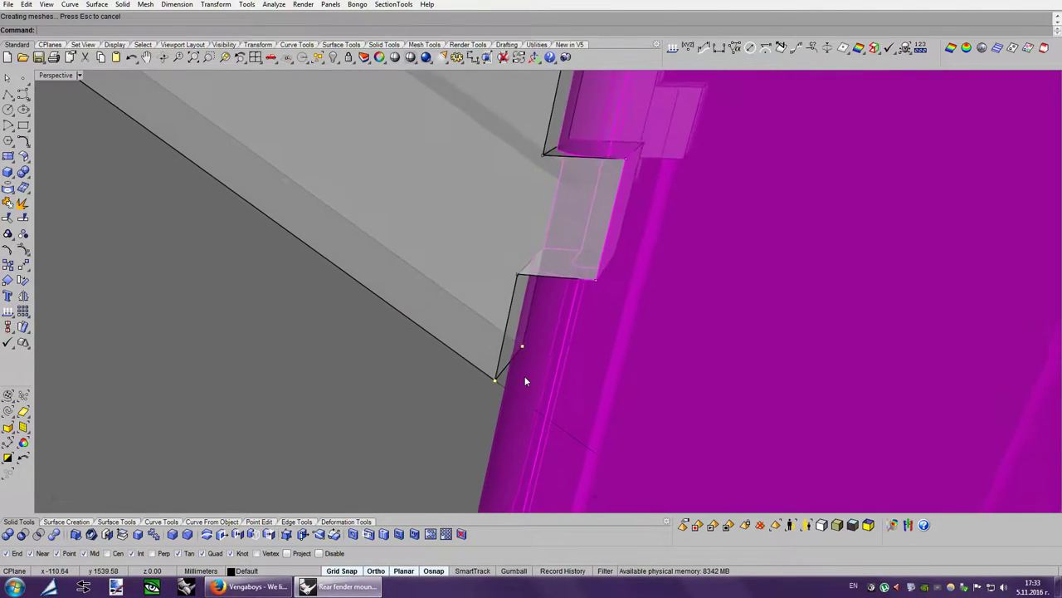
{"action": "scroll", "coordinate": [524, 376], "scroll_direction": "down", "scroll_amount": 4}
{"action": "scroll", "coordinate": [525, 376], "scroll_direction": "down", "scroll_amount": 2}
{"action": "scroll", "coordinate": [525, 380], "scroll_direction": "up", "scroll_amount": 1}
{"action": "scroll", "coordinate": [524, 380], "scroll_direction": "up", "scroll_amount": 1}
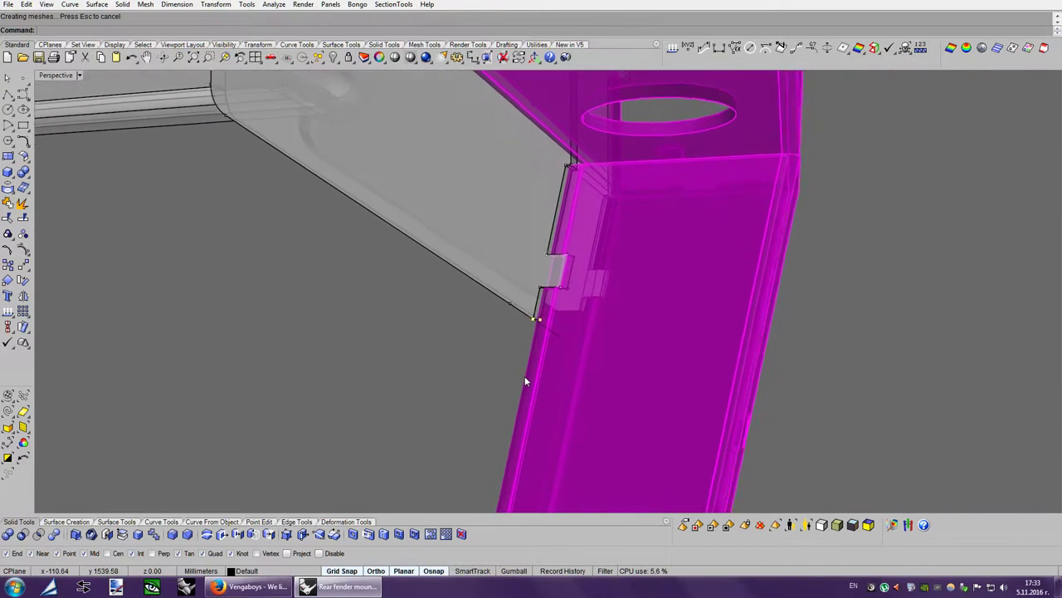
{"action": "scroll", "coordinate": [524, 380], "scroll_direction": "up", "scroll_amount": 2}
{"action": "scroll", "coordinate": [577, 382], "scroll_direction": "up", "scroll_amount": 2}
{"action": "scroll", "coordinate": [577, 383], "scroll_direction": "up", "scroll_amount": 2}
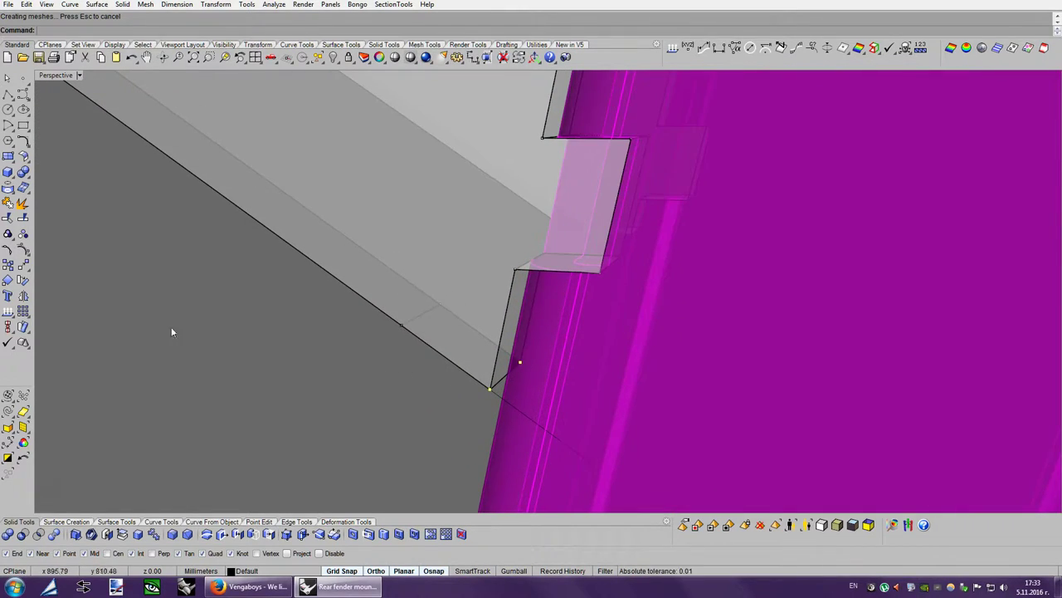
Select the helper line from among the overlapping objects.
{"action": "left_click", "coordinate": [449, 340]}
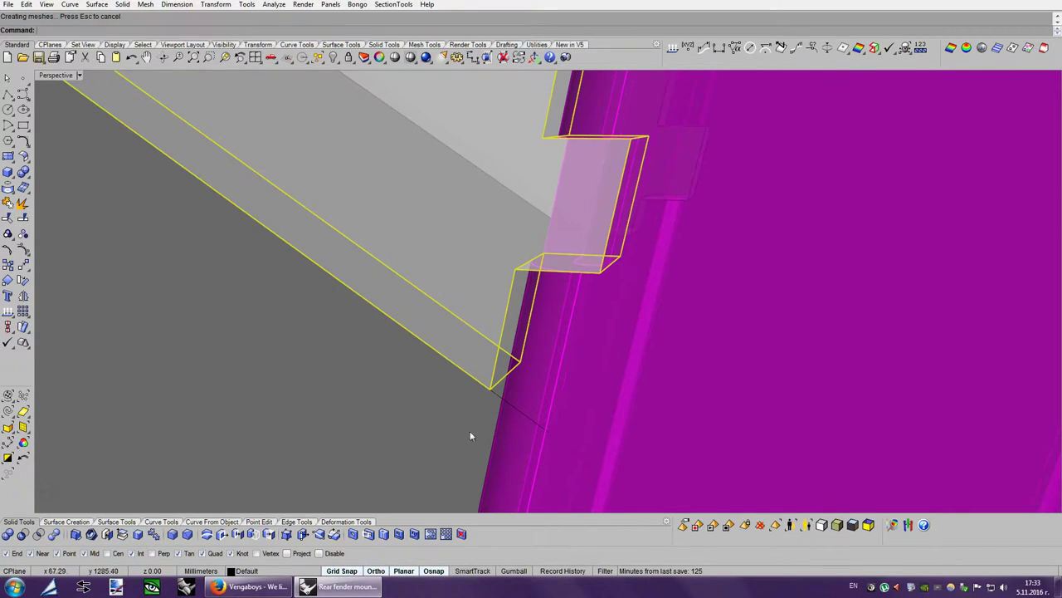
{"action": "left_click", "coordinate": [500, 397]}
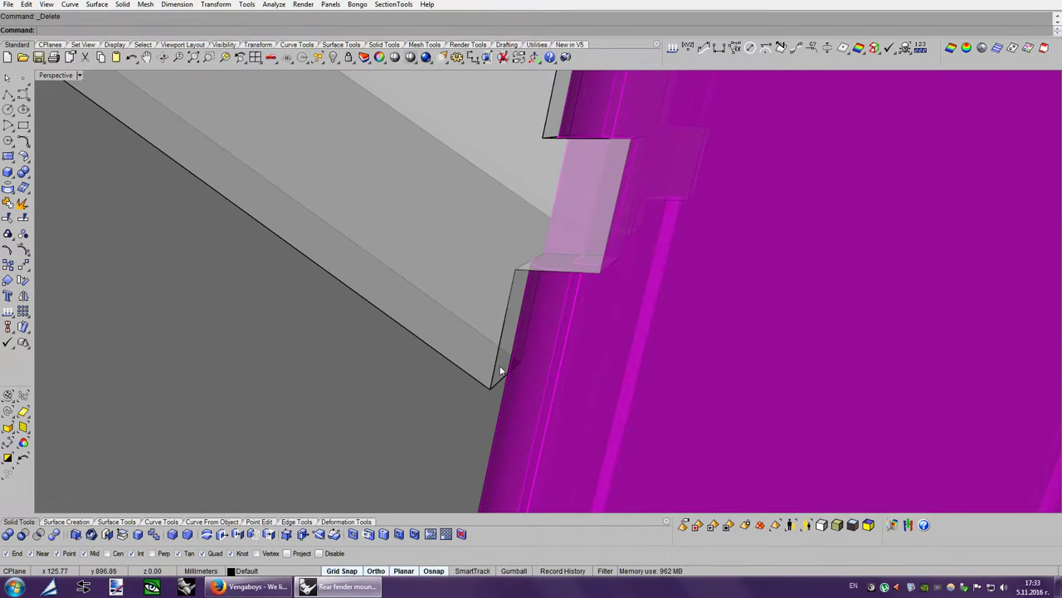
{"action": "left_click", "coordinate": [500, 371]}
Pick the helper curve among overlapping objects and delete it.
{"action": "left_click", "coordinate": [576, 389]}
{"action": "scroll", "coordinate": [596, 382], "scroll_direction": "down", "scroll_amount": 3}
{"action": "scroll", "coordinate": [611, 372], "scroll_direction": "down", "scroll_amount": 4}
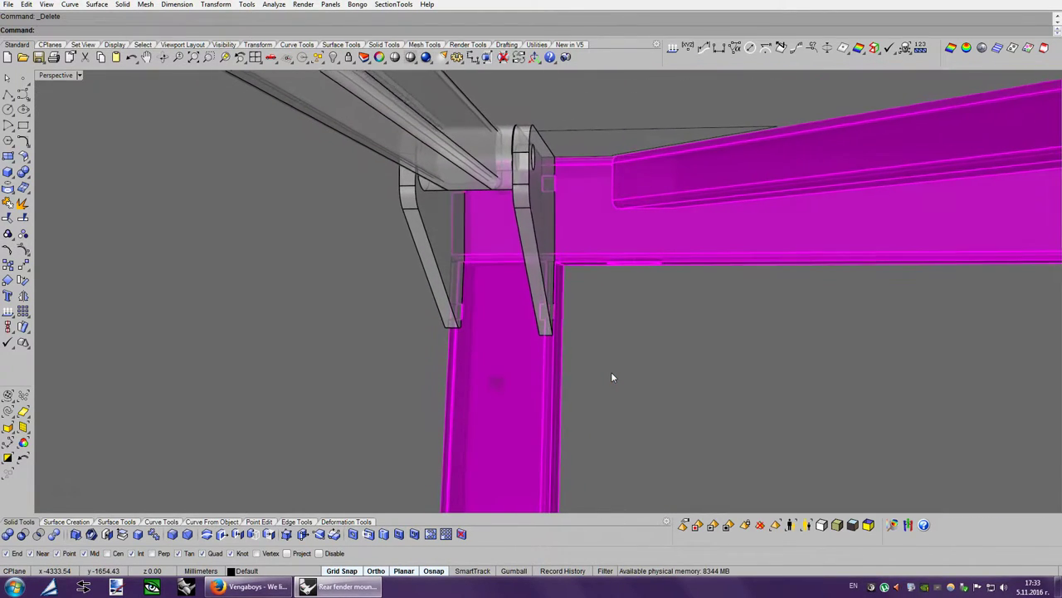
{"action": "right_click_drag", "start_coordinate": [611, 378], "coordinate": [431, 283]}
{"action": "key", "text": "Delete"}
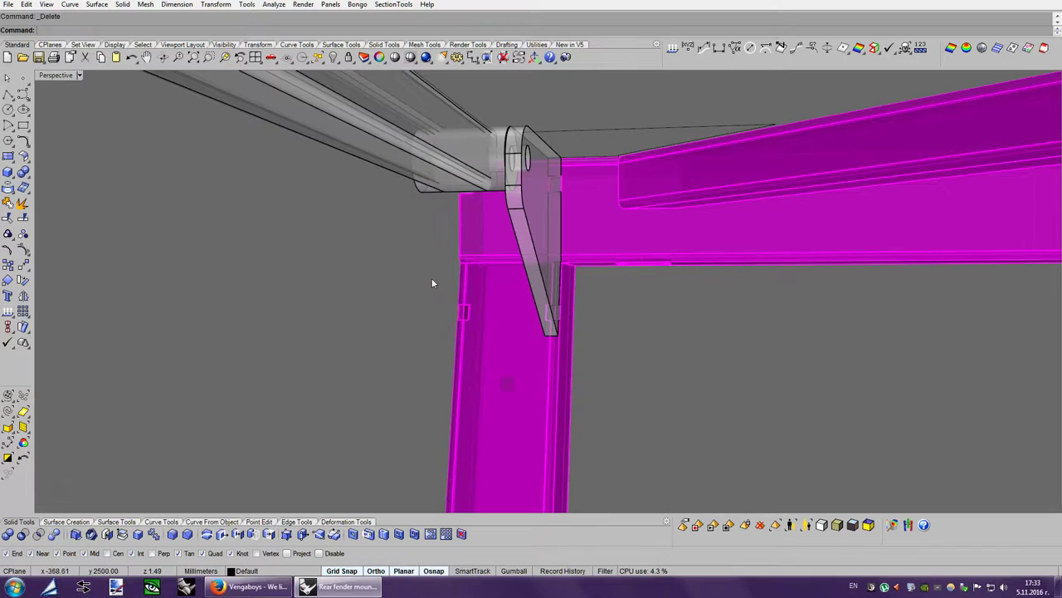
{"action": "scroll", "coordinate": [431, 278], "scroll_direction": "up", "scroll_amount": 3}
{"action": "scroll", "coordinate": [555, 294], "scroll_direction": "up", "scroll_amount": 2}
Orbit and zoom to the bracket joint and select the thin rectangle outline above it.
{"action": "left_click", "coordinate": [488, 268]}
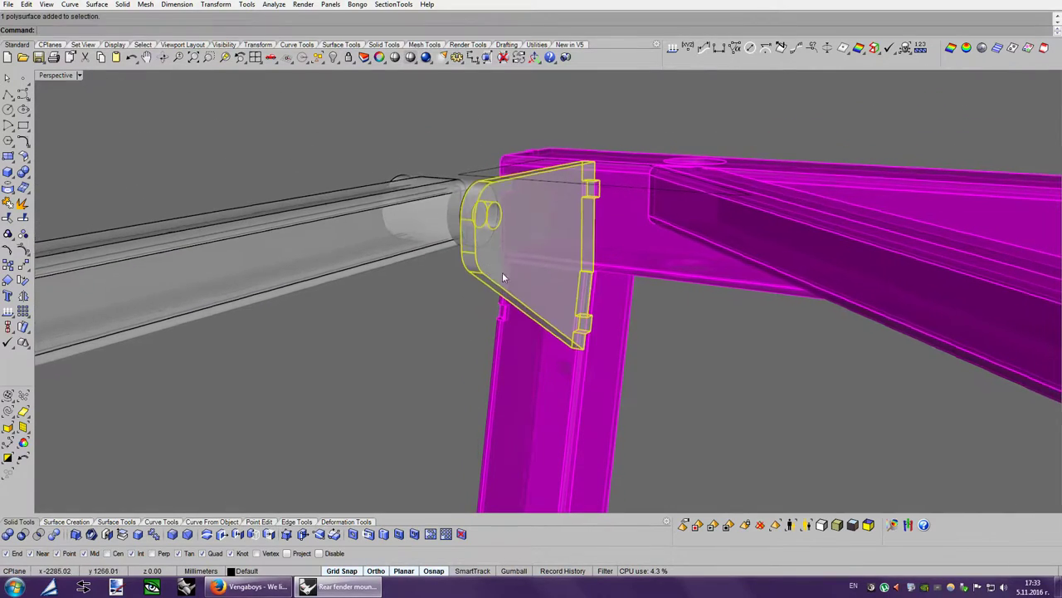
{"action": "right_click_drag", "start_coordinate": [502, 272], "coordinate": [475, 375]}
{"action": "key", "text": "Escape"}
{"action": "scroll", "coordinate": [446, 383], "scroll_direction": "up", "scroll_amount": 2}
{"action": "key", "text": "Left"}
{"action": "key", "text": "Left"}
{"action": "key", "text": "Left"}
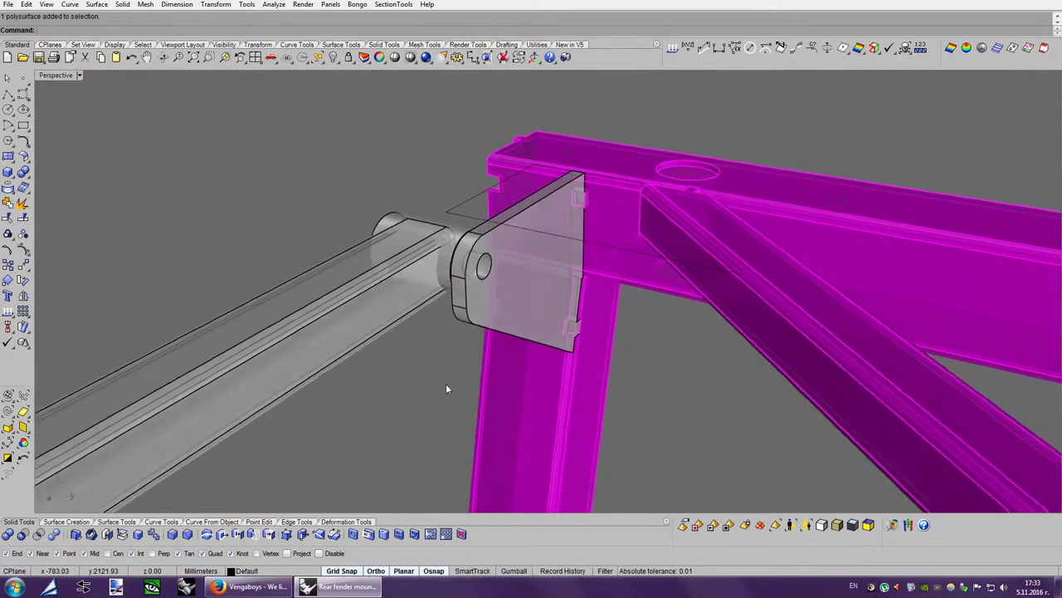
{"action": "key", "text": "Up"}
{"action": "key", "text": "Up"}
{"action": "key", "text": "Up"}
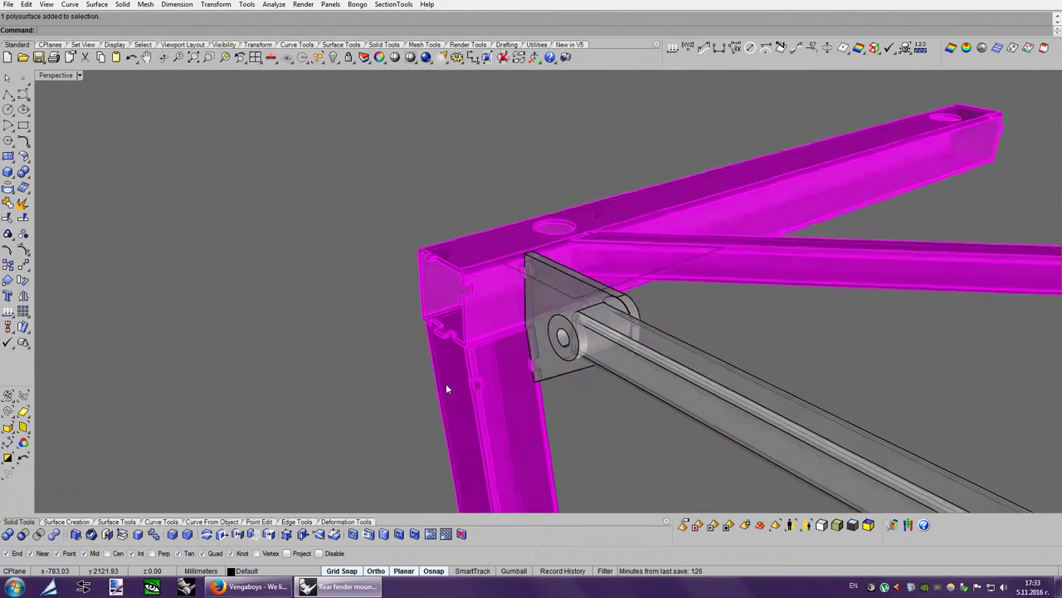
{"action": "key", "text": "Up"}
{"action": "key", "text": "Up"}
{"action": "key", "text": "Up"}
{"action": "key", "text": "Up"}
{"action": "key", "text": "Up"}
{"action": "key", "text": "Up"}
{"action": "key", "text": "Up"}
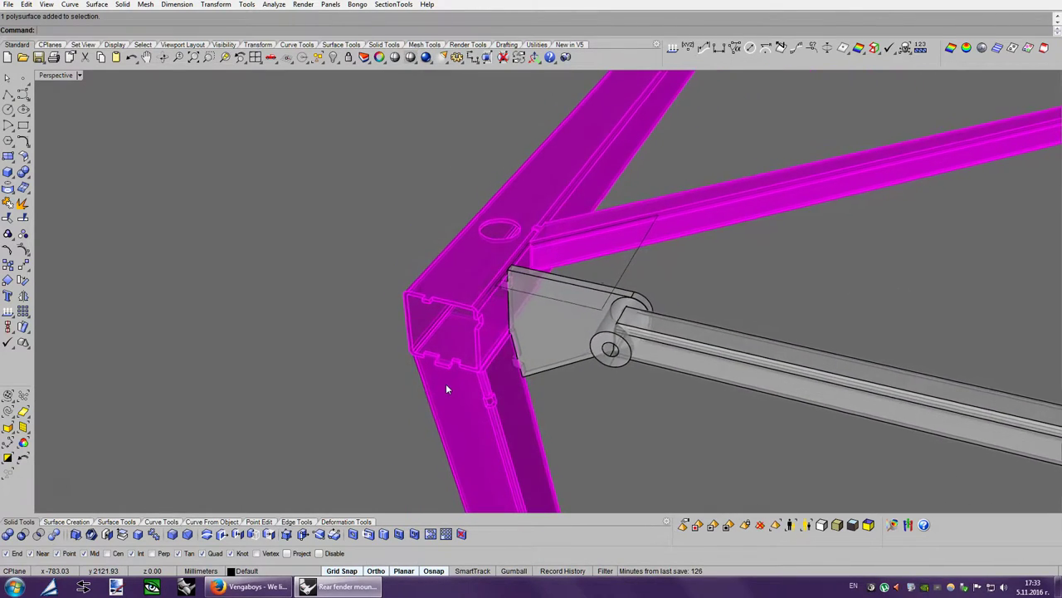
{"action": "key", "text": "Up"}
{"action": "key", "text": "Up"}
{"action": "key", "text": "Up"}
{"action": "key", "text": "Left"}
{"action": "key", "text": "Left"}
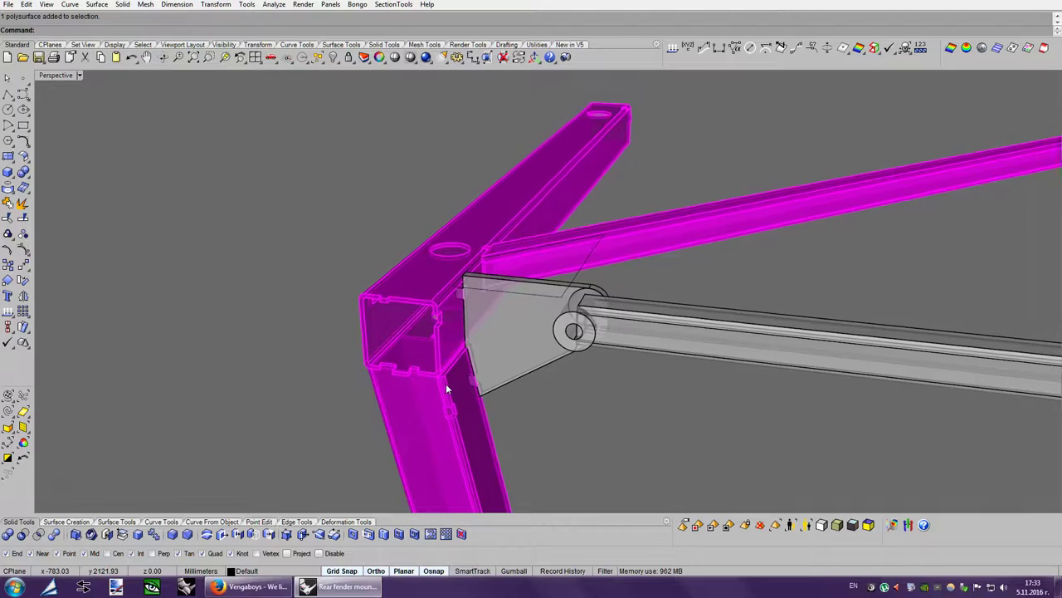
{"action": "key", "text": "Left"}
{"action": "key", "text": "Left"}
{"action": "key", "text": "Left"}
{"action": "key", "text": "Left"}
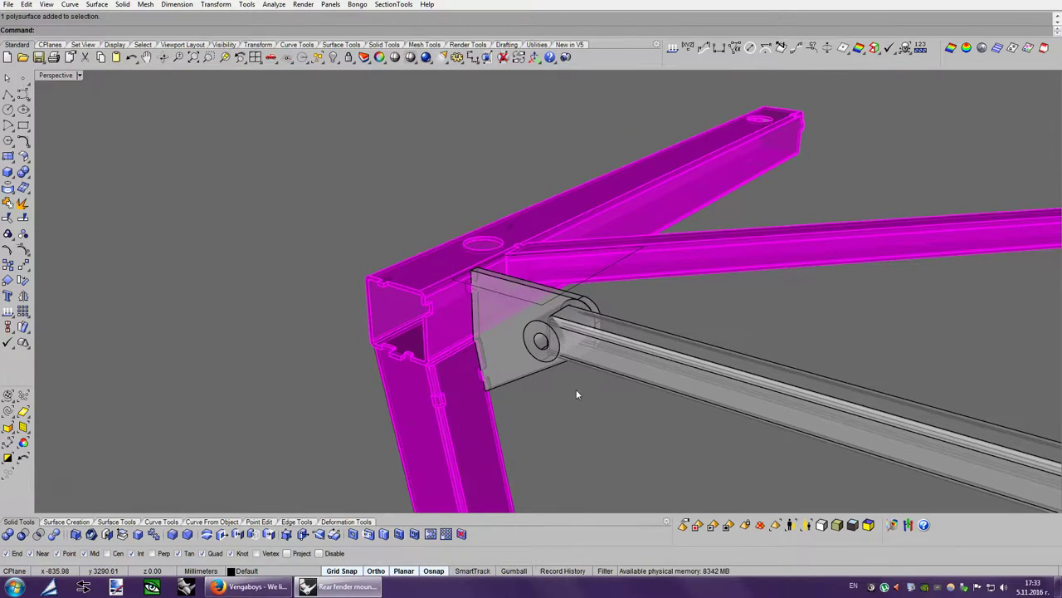
{"action": "scroll", "coordinate": [576, 390], "scroll_direction": "up", "scroll_amount": 1}
{"action": "scroll", "coordinate": [576, 389], "scroll_direction": "up", "scroll_amount": 2}
{"action": "scroll", "coordinate": [576, 389], "scroll_direction": "up", "scroll_amount": 2}
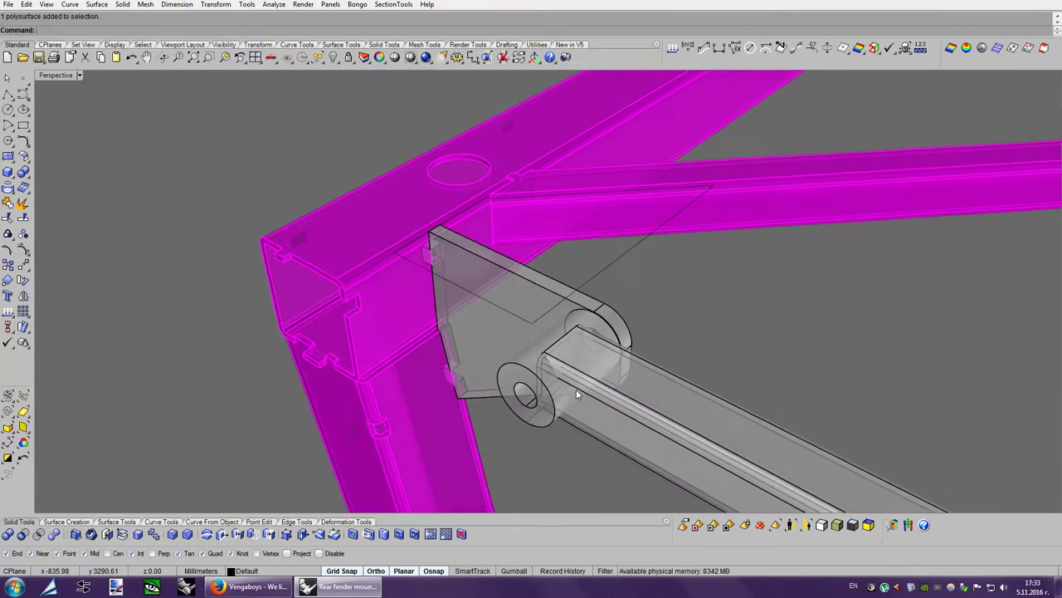
{"action": "left_click", "coordinate": [601, 269]}
Extrude the rectangle outline into a thin solid top plate and delete the duplicate plate.
{"action": "left_click", "coordinate": [65, 521]}
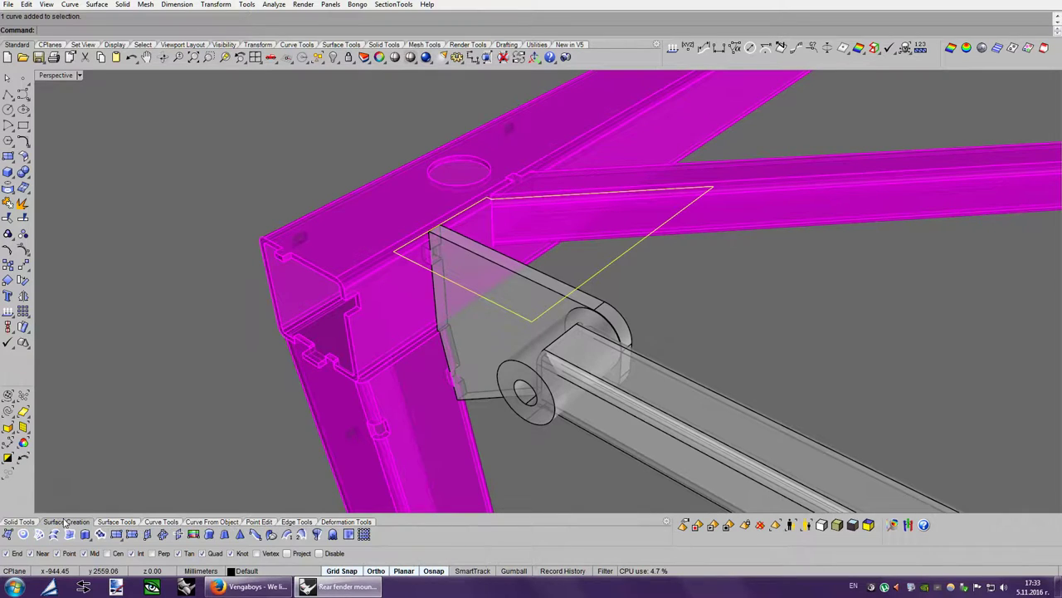
{"action": "left_click", "coordinate": [86, 536]}
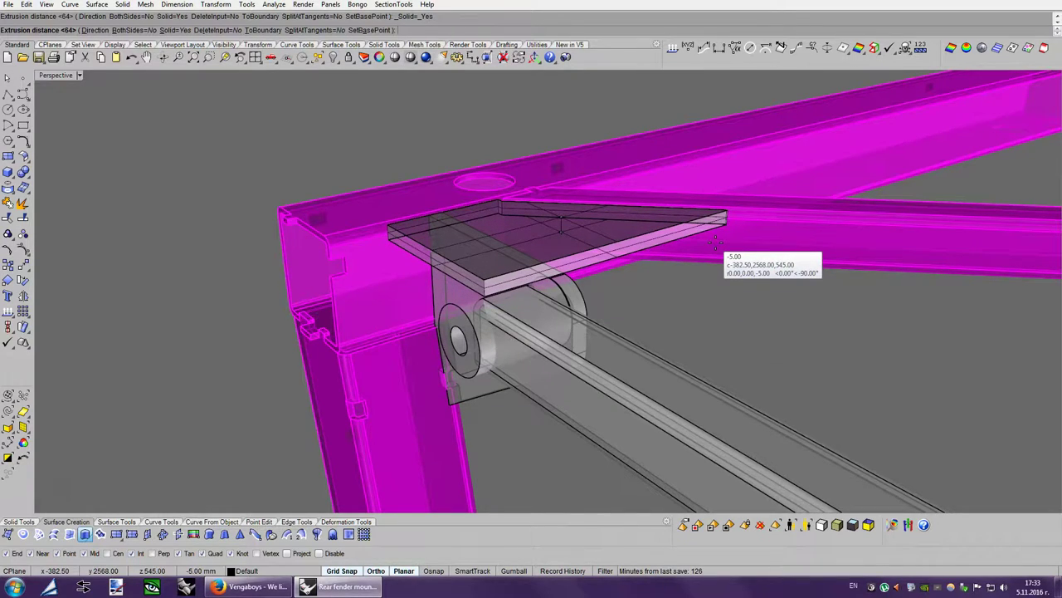
{"action": "left_click", "coordinate": [716, 237]}
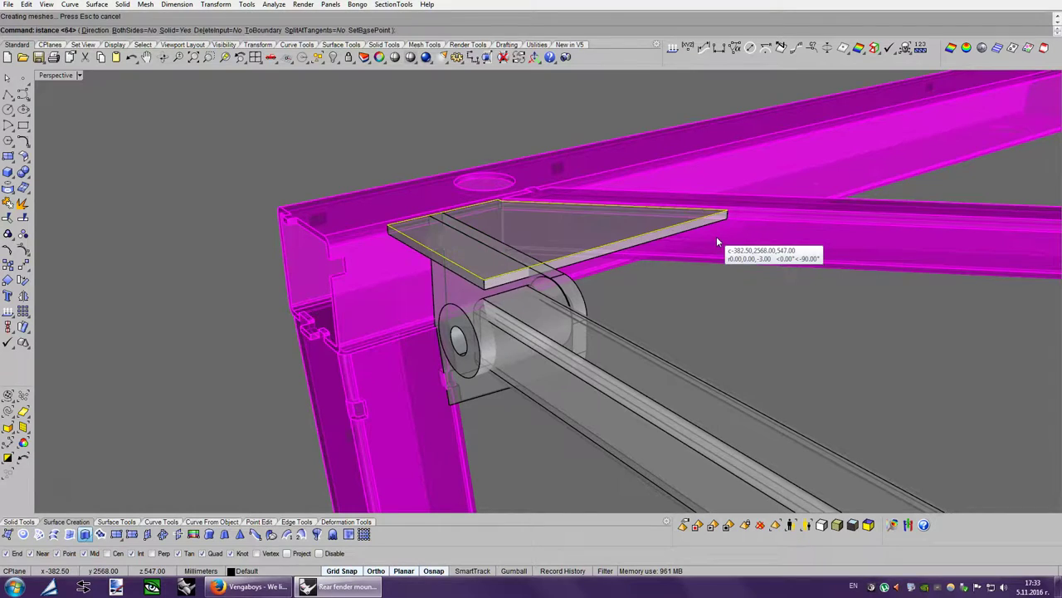
{"action": "right_click_drag", "start_coordinate": [737, 327], "coordinate": [609, 277]}
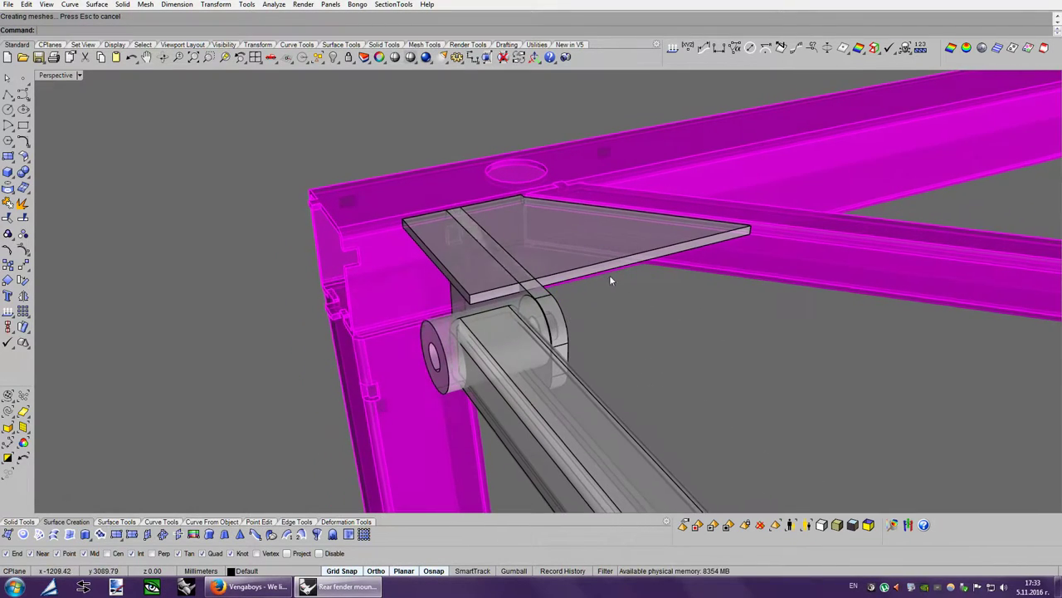
{"action": "left_click", "coordinate": [583, 279]}
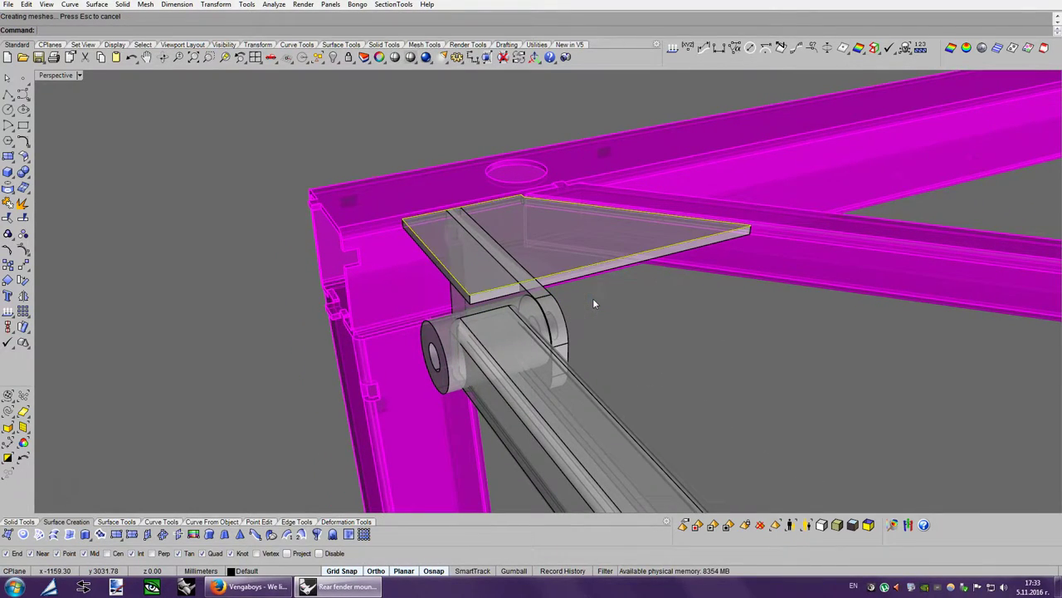
{"action": "key", "text": "Delete"}
{"action": "mouse_move", "coordinate": [592, 303]}
{"action": "right_mouse_down"}
{"action": "mouse_move", "coordinate": [551, 394]}
{"action": "mouse_move", "coordinate": [134, 297]}
{"action": "mouse_move", "coordinate": [27, 297]}
{"action": "right_mouse_up"}
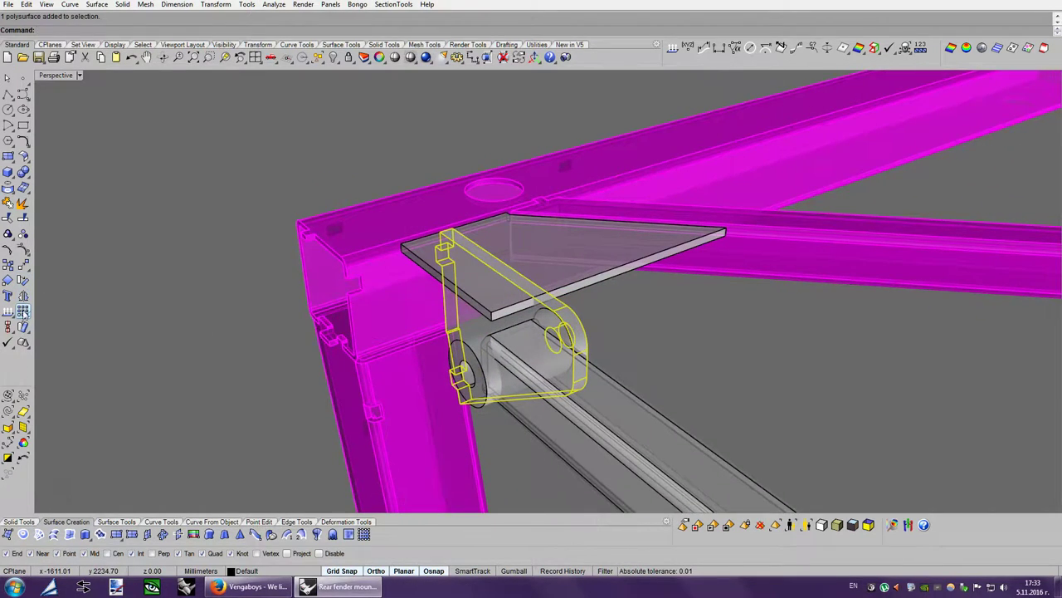
Mirror the bracket side plate about a midpoint-snapped plane and switch to shaded Bobi3 display.
{"action": "left_click", "coordinate": [23, 296]}
{"action": "left_click", "coordinate": [396, 254]}
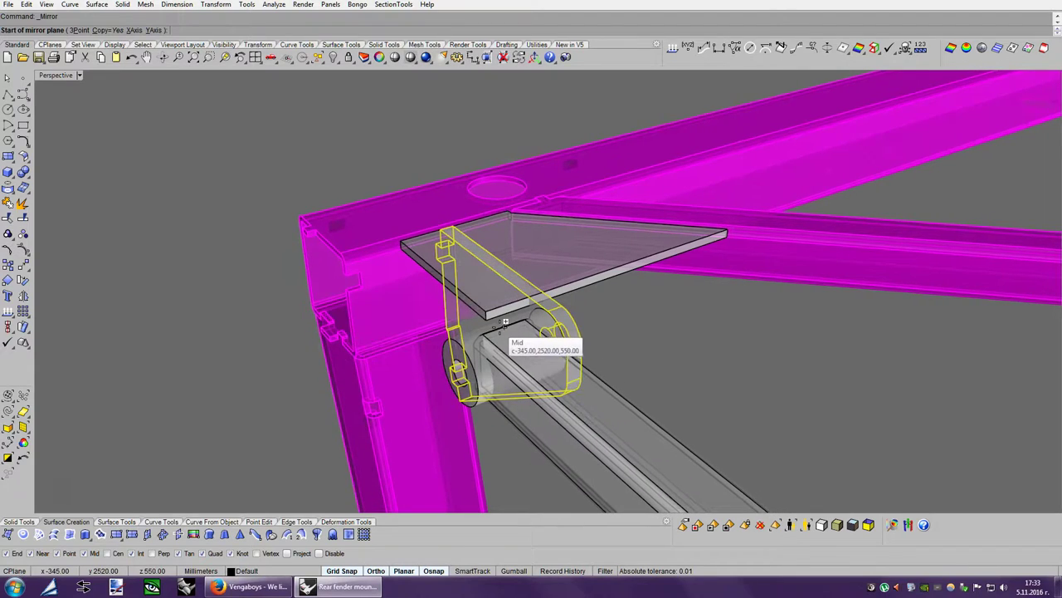
{"action": "left_click", "coordinate": [366, 107]}
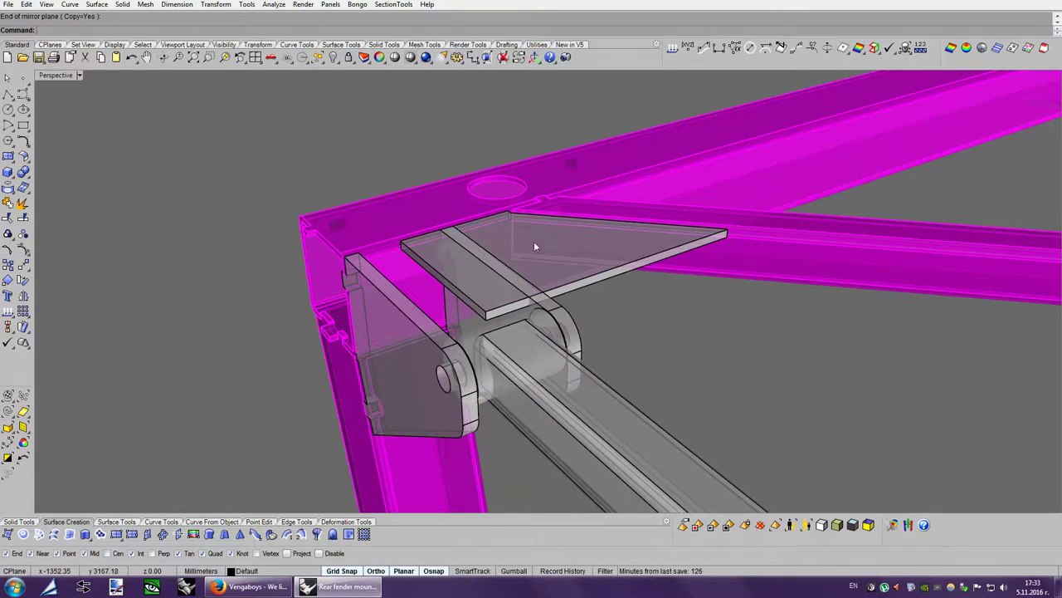
{"action": "left_click", "coordinate": [832, 526]}
{"action": "mouse_move", "coordinate": [725, 408]}
{"action": "right_mouse_down"}
{"action": "mouse_move", "coordinate": [689, 368]}
{"action": "mouse_move", "coordinate": [706, 362]}
{"action": "mouse_move", "coordinate": [676, 363]}
{"action": "mouse_move", "coordinate": [569, 321]}
{"action": "right_mouse_up"}
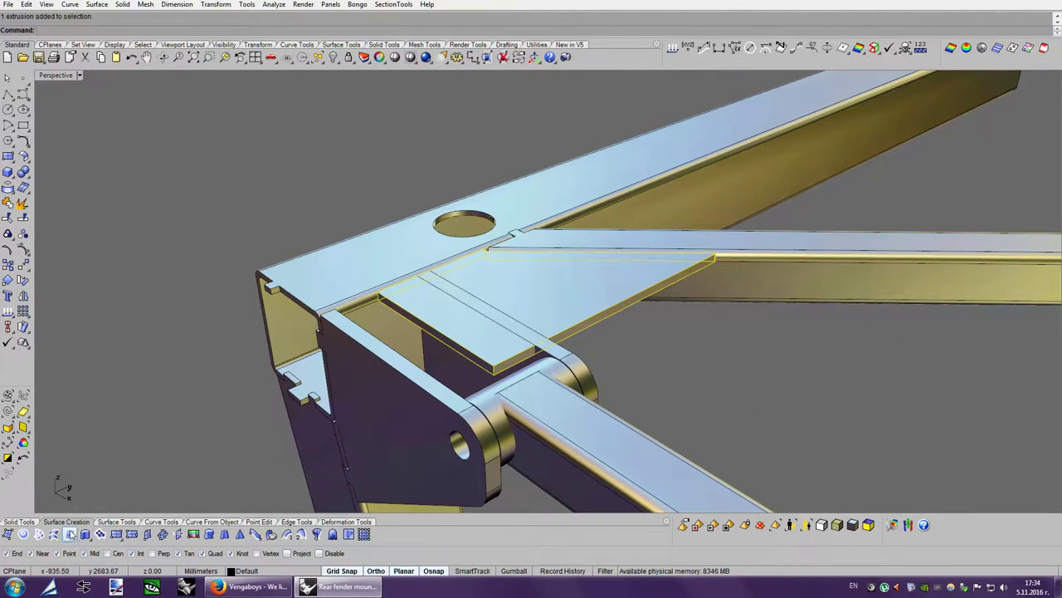
Stretch the top plate's four end points 20 mm toward the bracket, then turn its points off.
{"action": "left_click", "coordinate": [28, 521]}
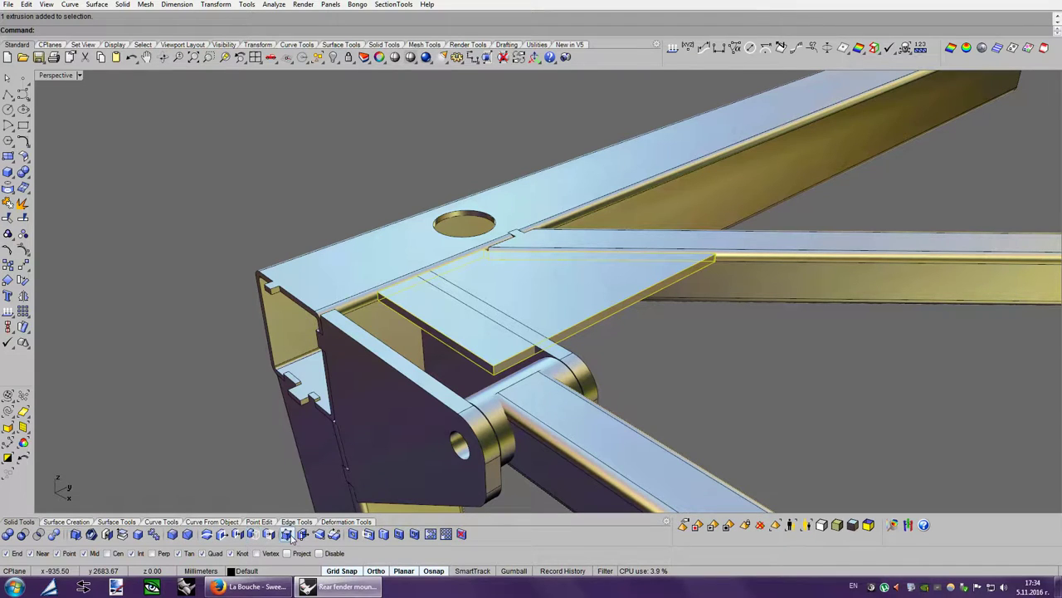
{"action": "mouse_move", "coordinate": [631, 410]}
{"action": "right_mouse_down"}
{"action": "mouse_move", "coordinate": [673, 387]}
{"action": "mouse_move", "coordinate": [481, 373]}
{"action": "mouse_move", "coordinate": [449, 227]}
{"action": "right_mouse_up"}
{"action": "left_click_drag", "start_coordinate": [449, 226], "coordinate": [508, 342]}
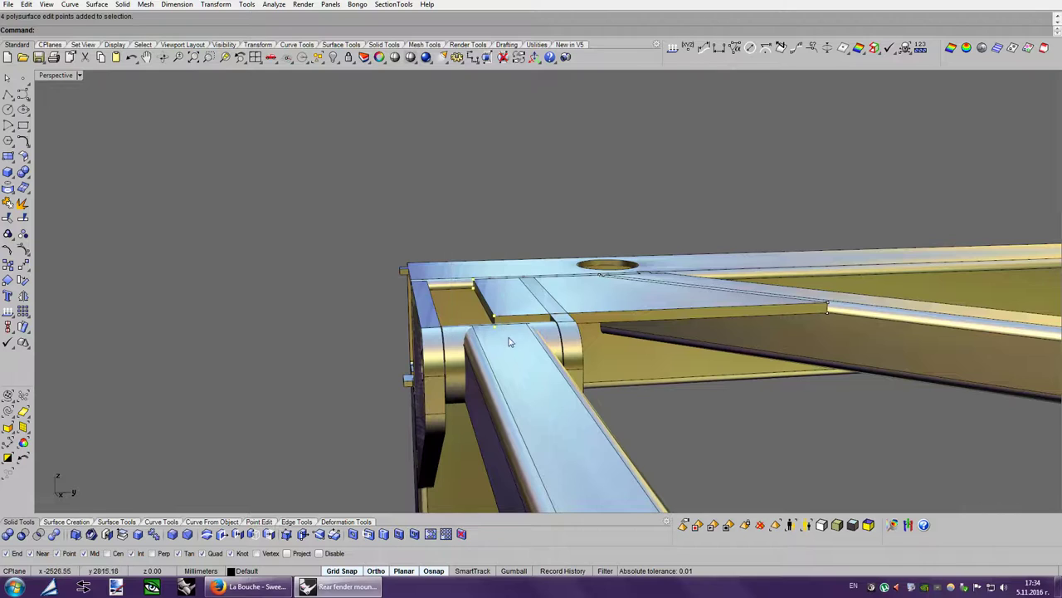
{"action": "mouse_move", "coordinate": [508, 342]}
{"action": "right_mouse_down"}
{"action": "mouse_move", "coordinate": [664, 382]}
{"action": "mouse_move", "coordinate": [524, 379]}
{"action": "right_mouse_up"}
{"action": "right_click_drag", "start_coordinate": [443, 371], "coordinate": [434, 366]}
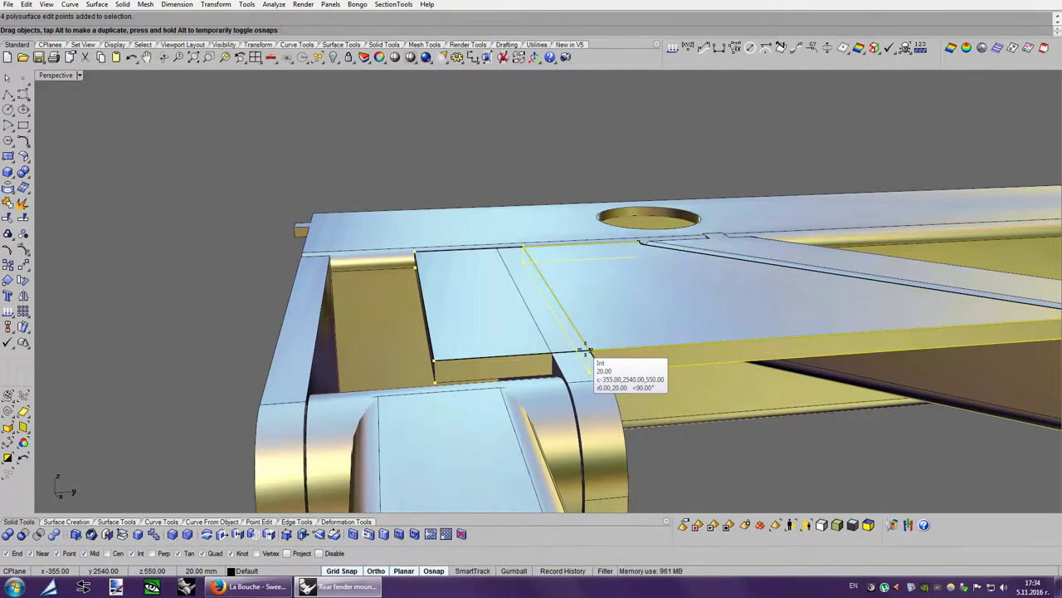
{"action": "right_click_drag", "start_coordinate": [791, 430], "coordinate": [776, 426]}
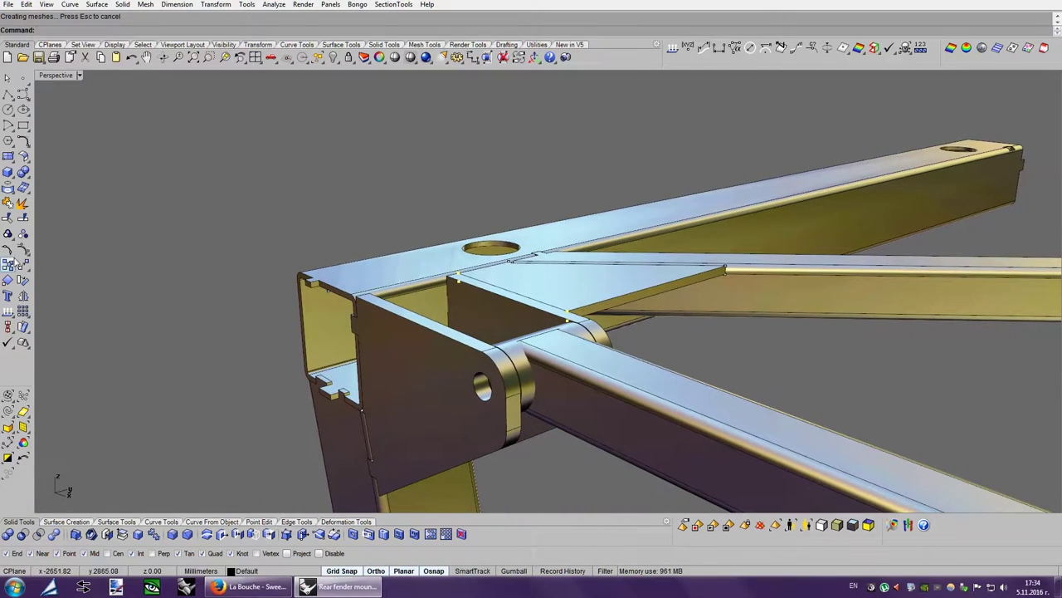
{"action": "right_click", "coordinate": [22, 249]}
{"action": "mouse_move", "coordinate": [804, 363]}
{"action": "right_mouse_down"}
{"action": "mouse_move", "coordinate": [817, 367]}
{"action": "mouse_move", "coordinate": [713, 367]}
{"action": "right_mouse_up"}
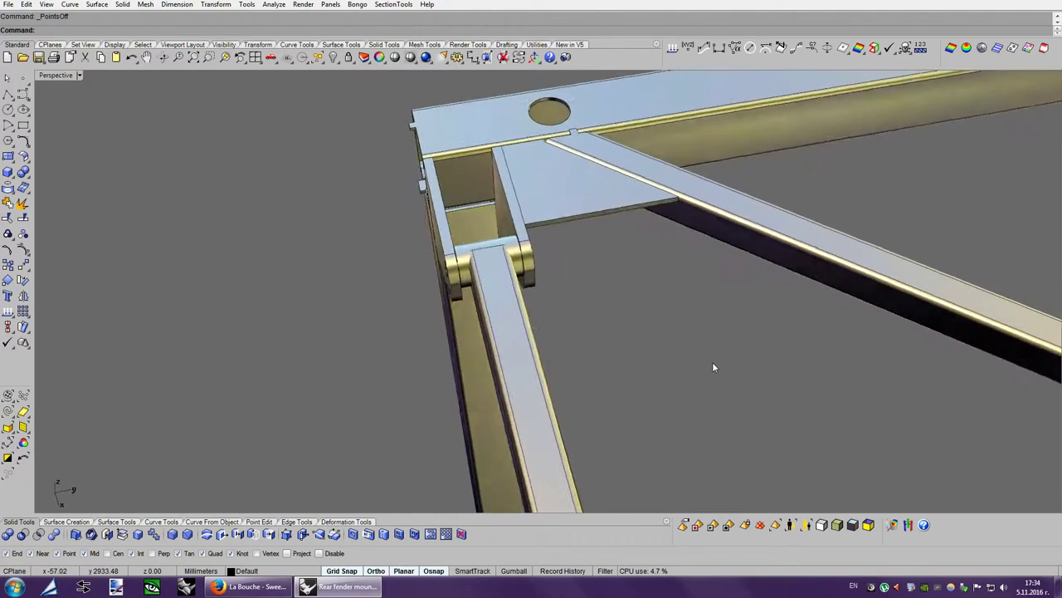
Draw a filler box between the side plates using midpoint snaps, then switch to Ghosted display.
{"action": "left_click", "coordinate": [8, 172]}
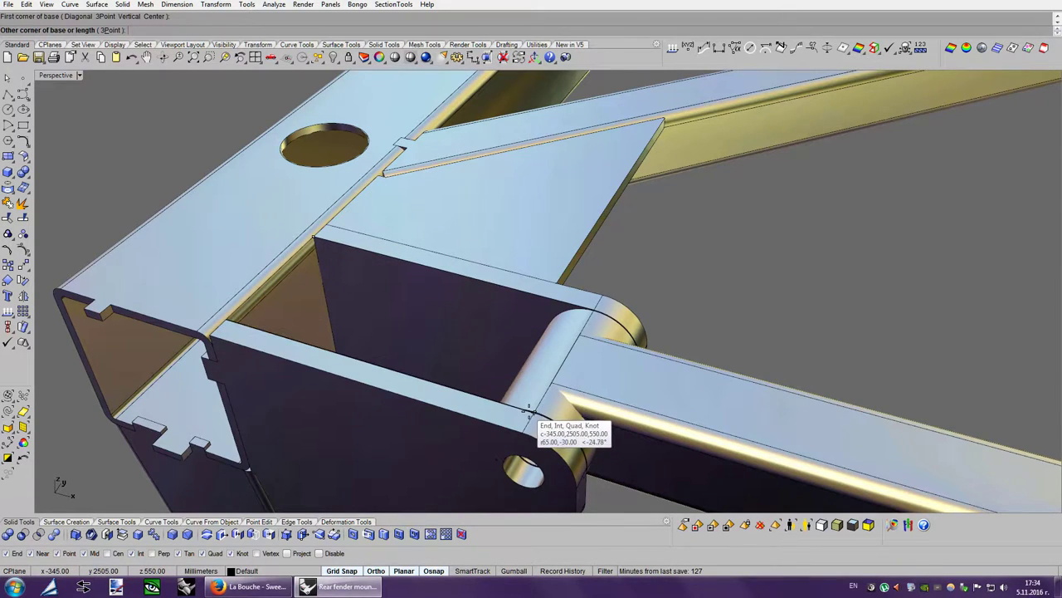
{"action": "left_click", "coordinate": [560, 355]}
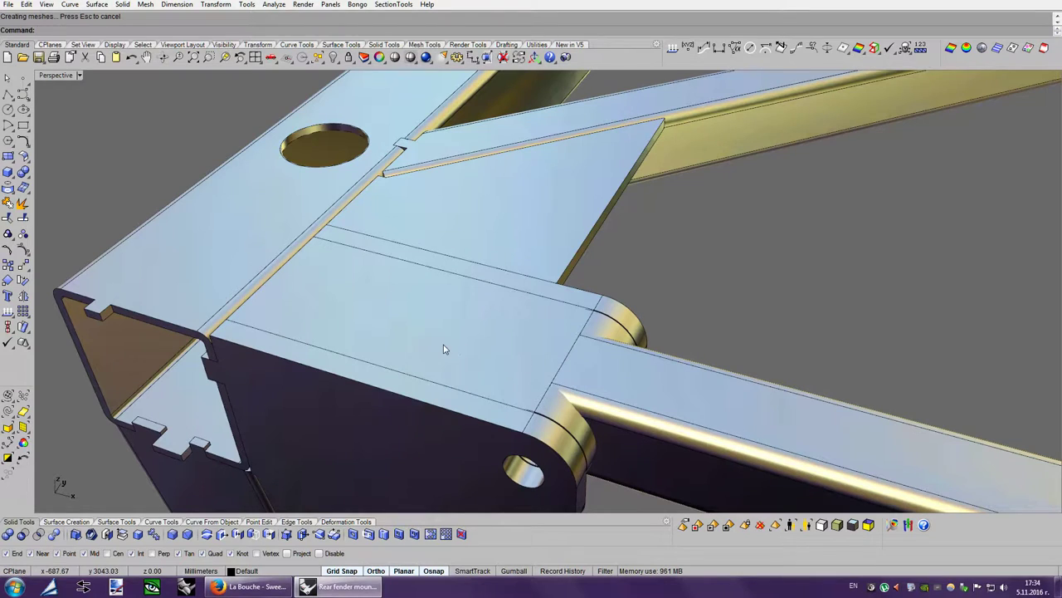
{"action": "key", "text": "ctrl+alt+g"}
{"action": "mouse_move", "coordinate": [678, 332]}
{"action": "right_mouse_down"}
{"action": "mouse_move", "coordinate": [387, 562]}
{"action": "mouse_move", "coordinate": [684, 342]}
{"action": "mouse_move", "coordinate": [614, 244]}
{"action": "right_mouse_up"}
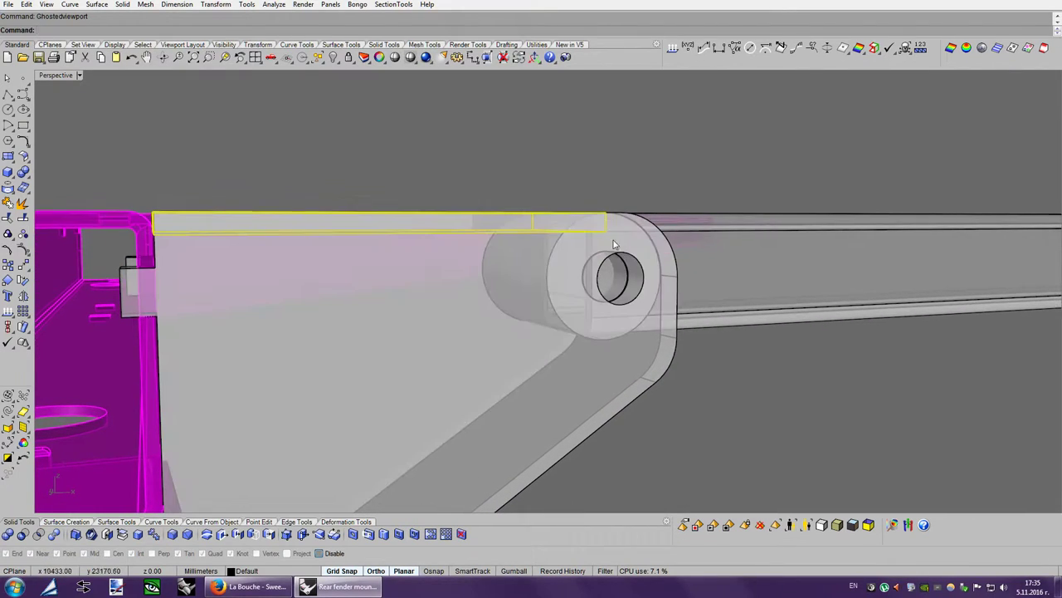
Lower the thin box plate about 1 mm so it sits on the bracket top.
{"action": "left_click_drag", "start_coordinate": [639, 290], "coordinate": [651, 366]}
{"action": "key", "text": "Down"}
{"action": "key", "text": "Down"}
{"action": "key", "text": "Down"}
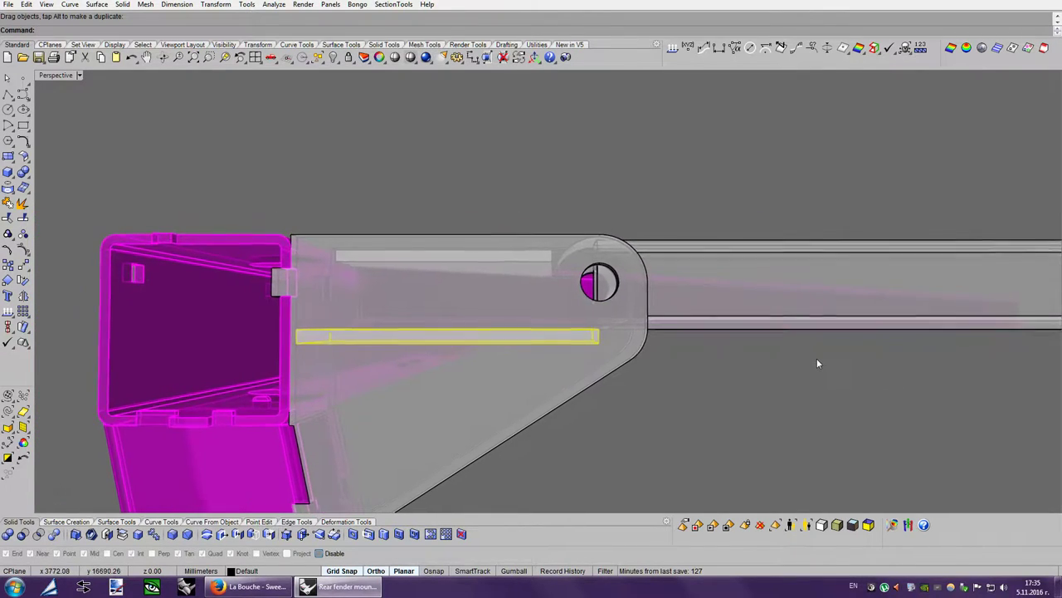
{"action": "key", "text": "Page_Up"}
{"action": "key", "text": "Page_Up"}
{"action": "key", "text": "Up"}
{"action": "key", "text": "Page_Up"}
{"action": "key", "text": "Up"}
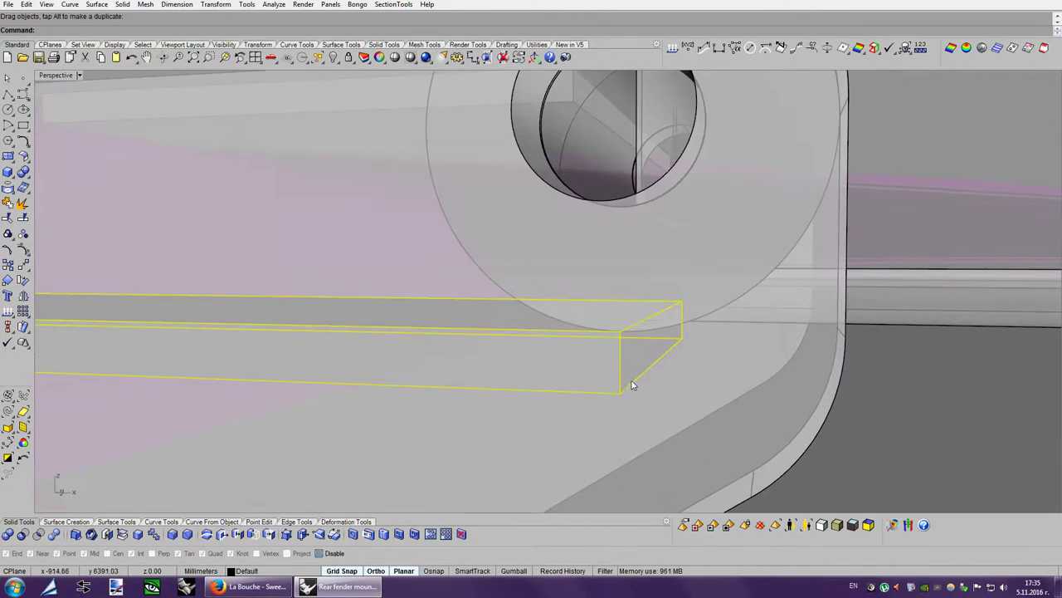
{"action": "left_click_drag", "start_coordinate": [620, 395], "coordinate": [644, 412]}
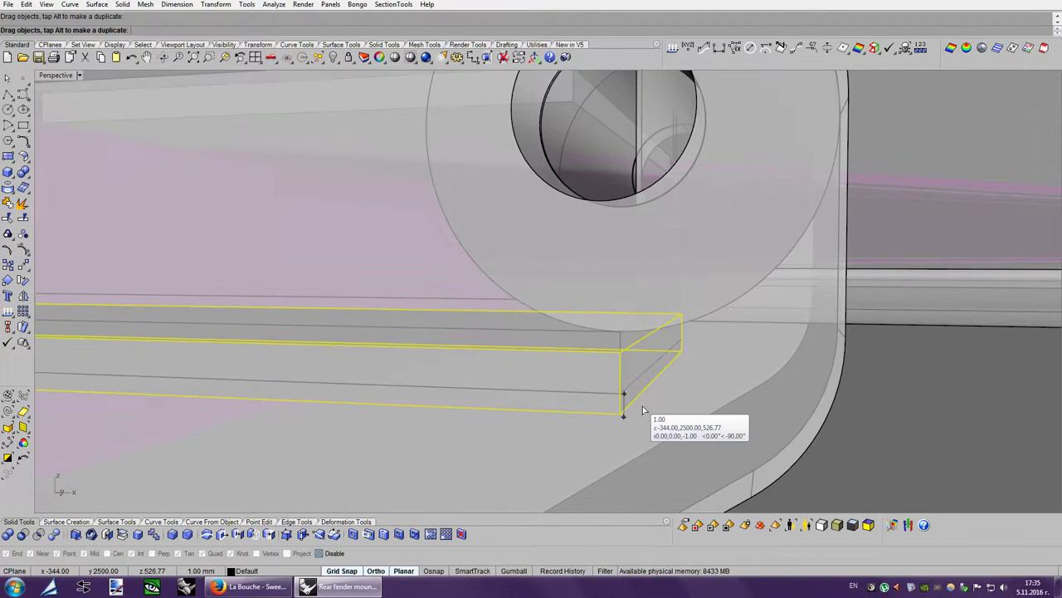
{"action": "key", "text": "Page_Down"}
{"action": "key", "text": "Page_Down"}
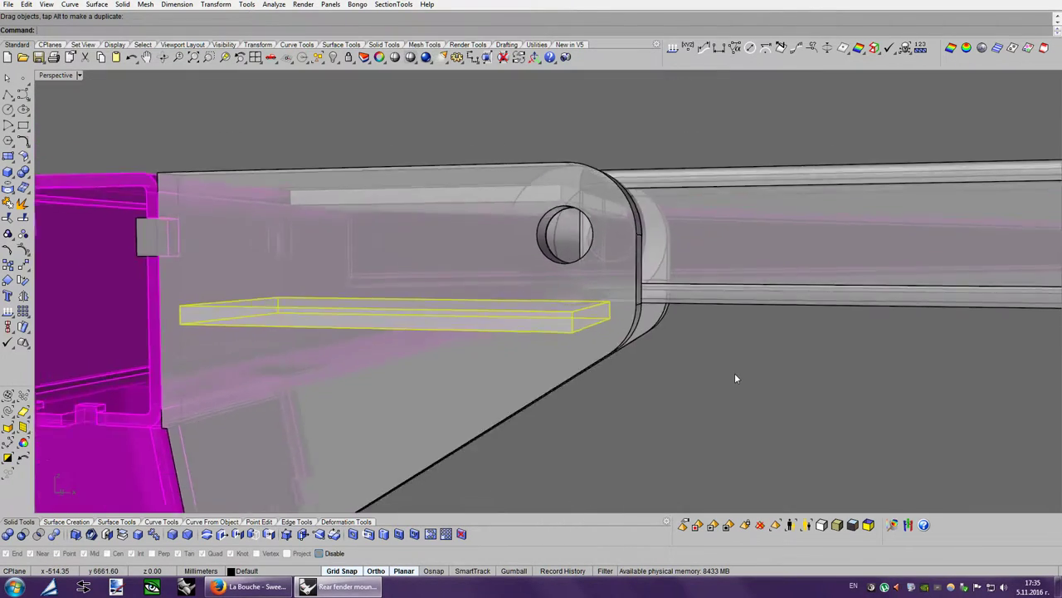
Scale1D the plate in one direction to lengthen it toward the brackets' rounded hinge end.
{"action": "middle_click", "coordinate": [353, 334]}
{"action": "left_click", "coordinate": [353, 332]}
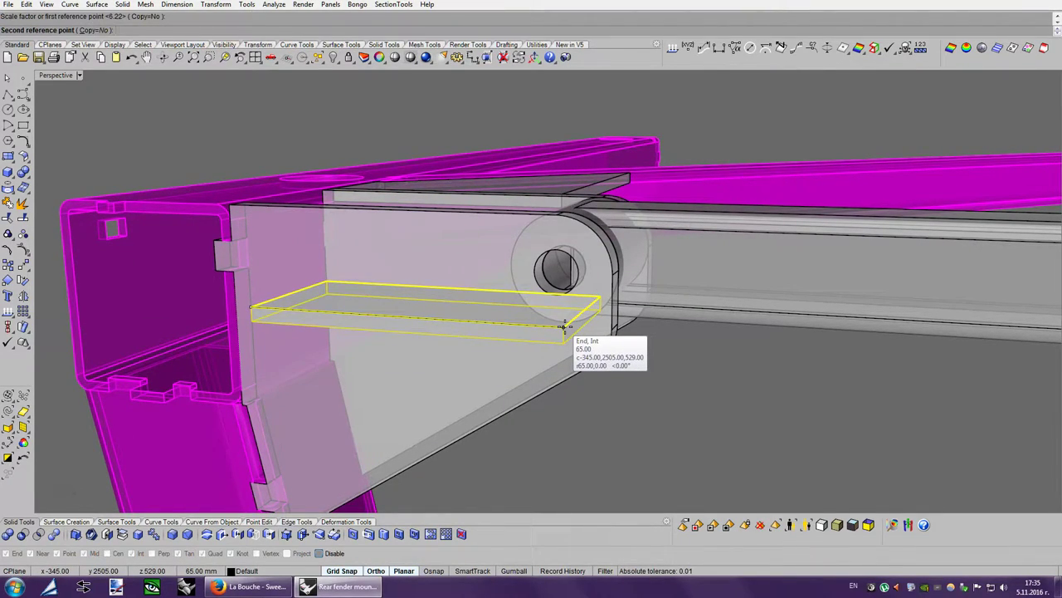
{"action": "mouse_move", "coordinate": [564, 326]}
{"action": "right_mouse_down"}
{"action": "mouse_move", "coordinate": [648, 282]}
{"action": "mouse_move", "coordinate": [614, 274]}
{"action": "right_mouse_up"}
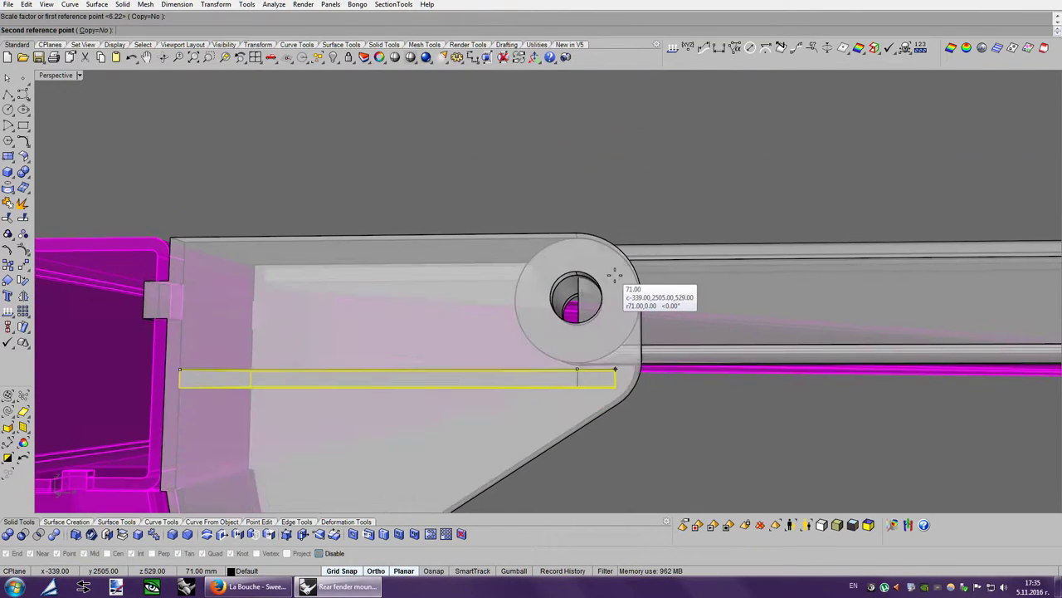
{"action": "key", "text": "Down"}
{"action": "key", "text": "Down"}
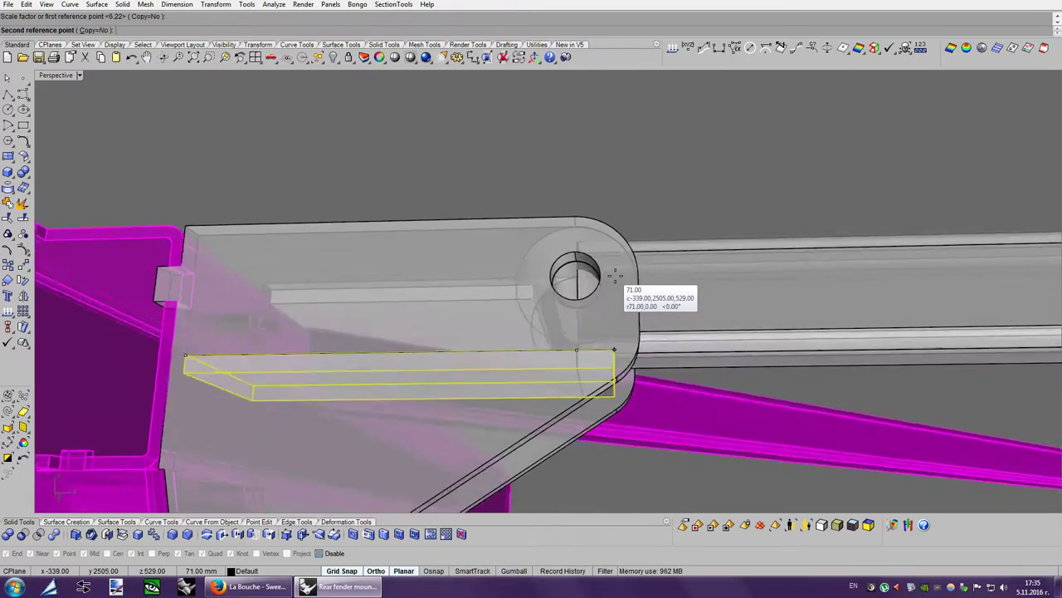
{"action": "key", "text": "Down"}
{"action": "key", "text": "Down"}
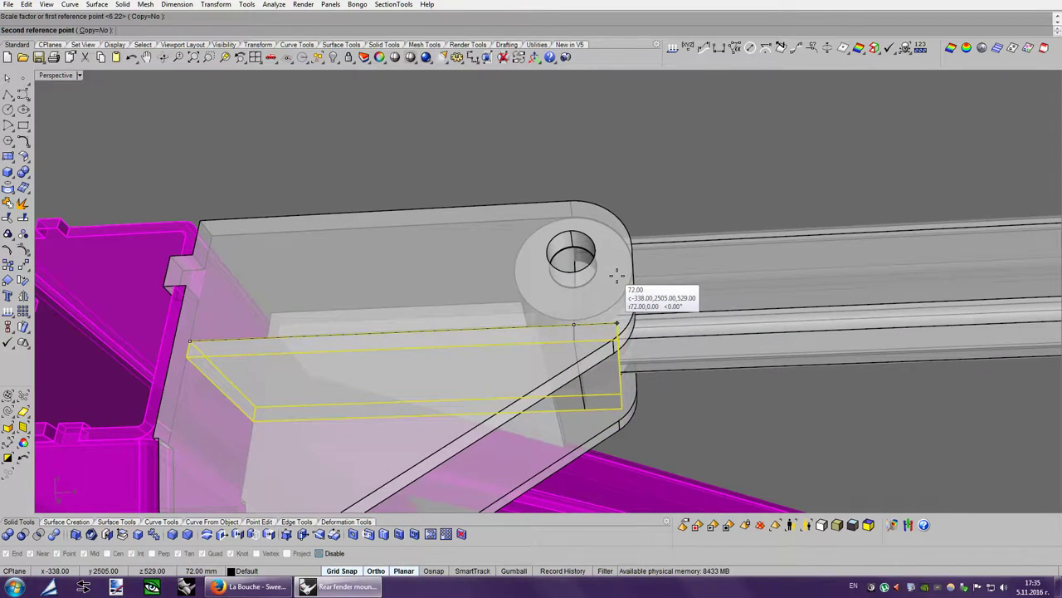
{"action": "right_click_drag", "start_coordinate": [618, 281], "coordinate": [693, 369]}
{"action": "key", "text": "Down"}
{"action": "key", "text": "Down"}
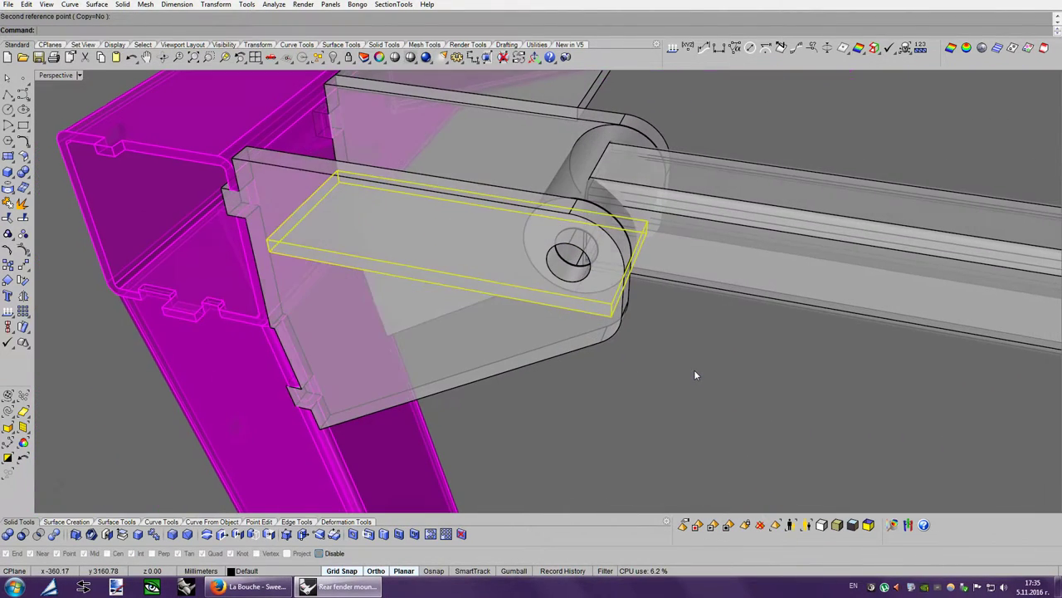
{"action": "scroll", "coordinate": [693, 369], "scroll_direction": "up", "scroll_amount": 2}
{"action": "key", "text": "Up"}
{"action": "key", "text": "Up"}
{"action": "key", "text": "Up"}
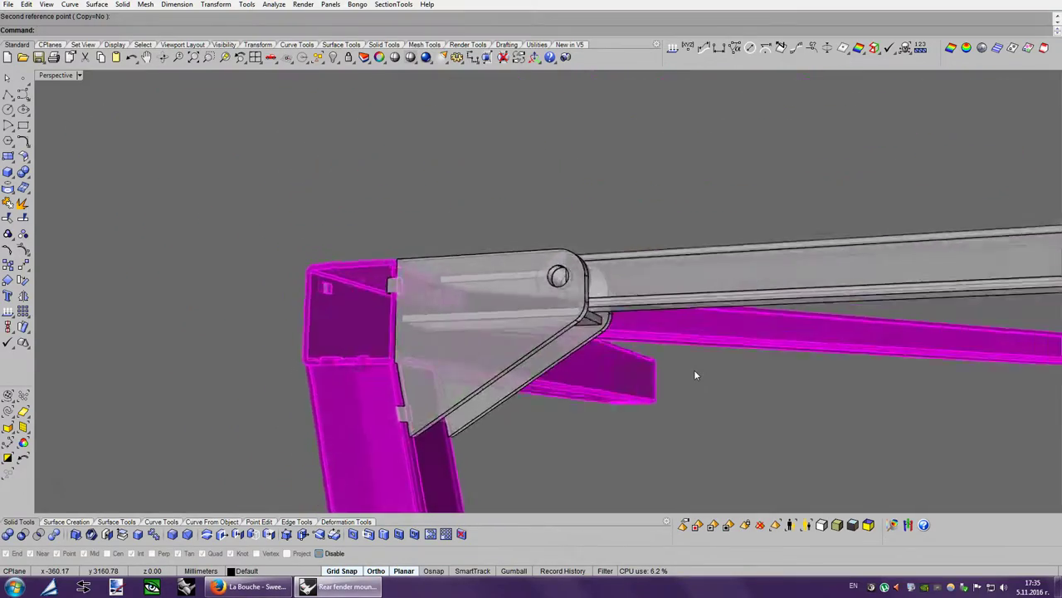
{"action": "key", "text": "Up"}
{"action": "key", "text": "Up"}
{"action": "key", "text": "Up"}
{"action": "key", "text": "Up"}
{"action": "key", "text": "Down"}
{"action": "key", "text": "Down"}
{"action": "key", "text": "Down"}
{"action": "key", "text": "Down"}
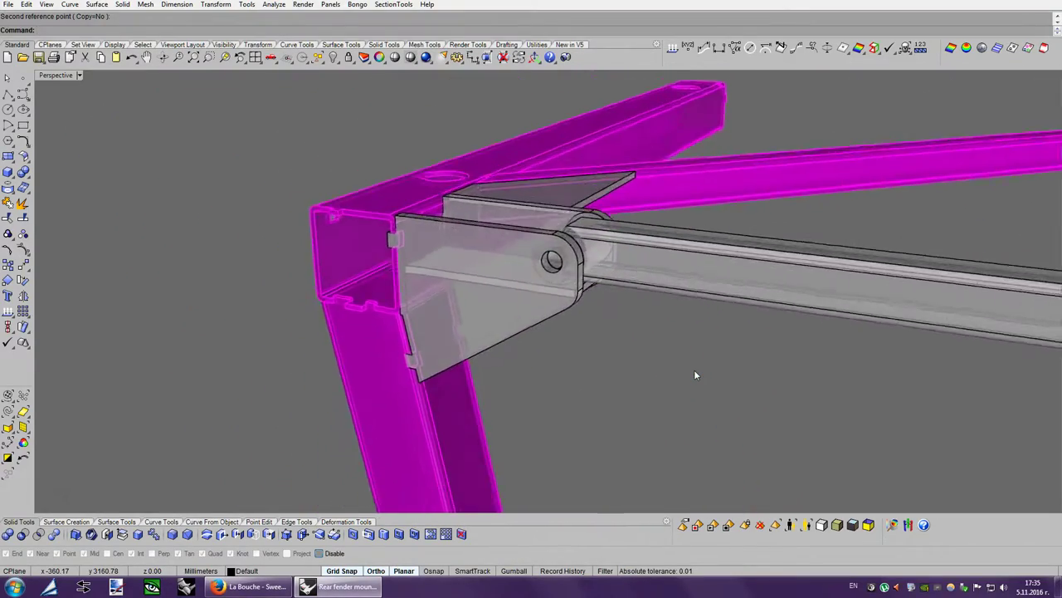
{"action": "key", "text": "Down"}
{"action": "key", "text": "Down"}
{"action": "key", "text": "Down"}
{"action": "key", "text": "Down"}
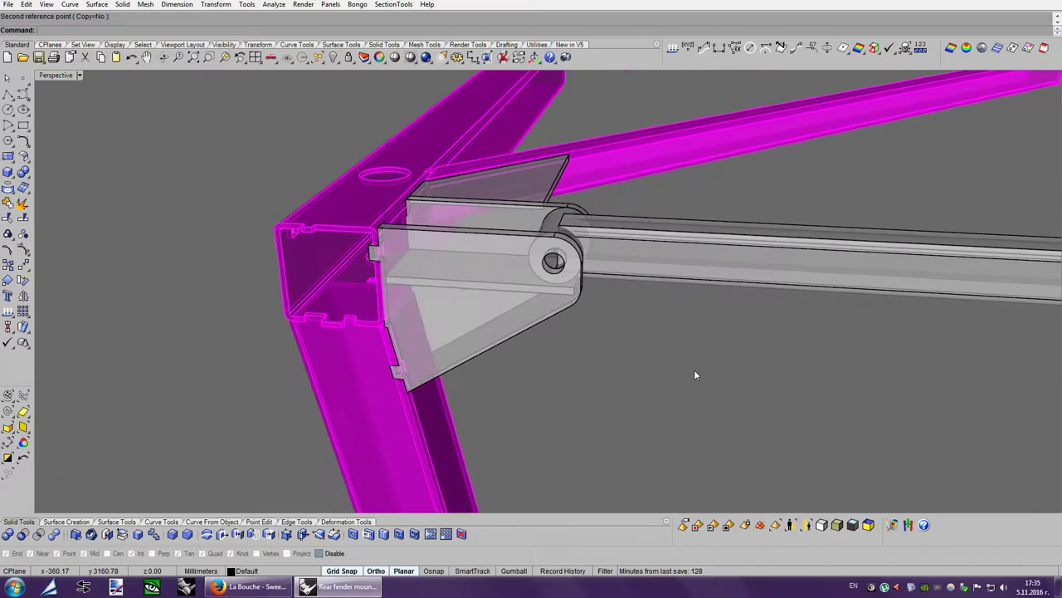
{"action": "key", "text": "Down"}
{"action": "key", "text": "Down"}
{"action": "key", "text": "Down"}
{"action": "key", "text": "Down"}
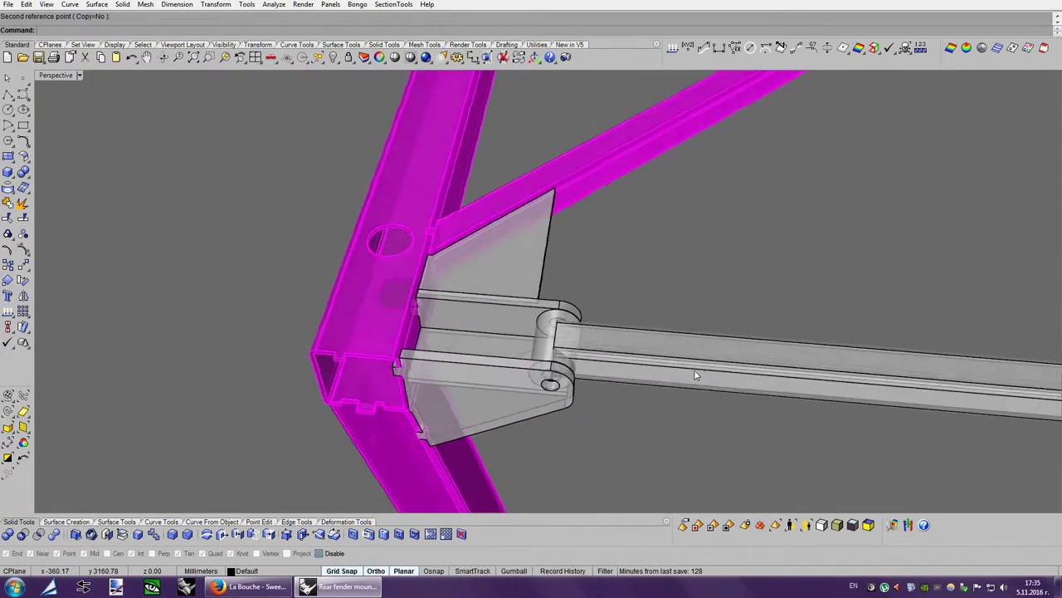
{"action": "key", "text": "Down"}
{"action": "key", "text": "Down"}
{"action": "key", "text": "Left"}
{"action": "key", "text": "Left"}
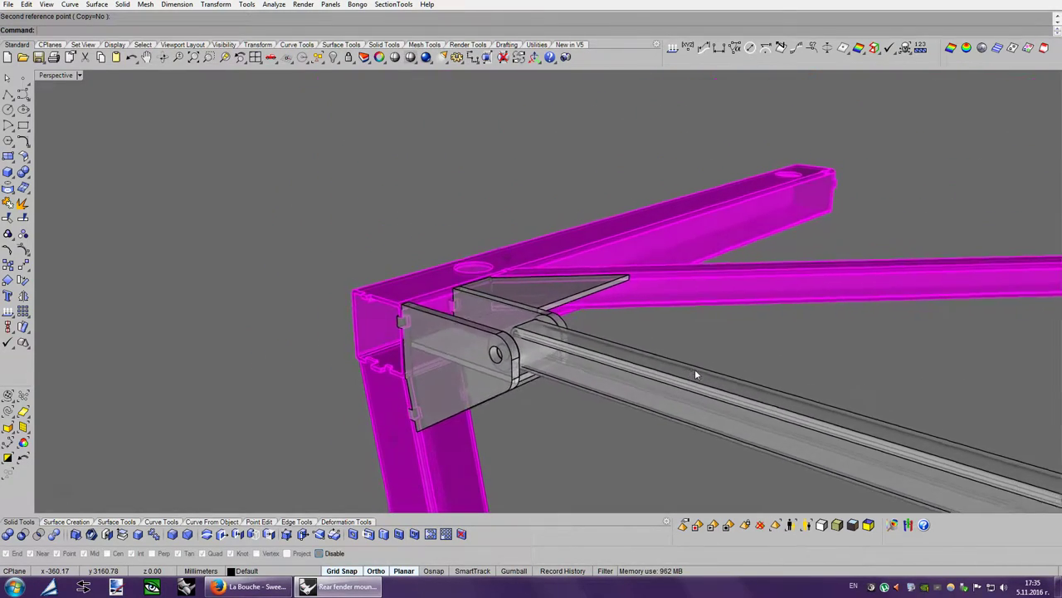
{"action": "key", "text": "Left"}
{"action": "key", "text": "Left"}
{"action": "key", "text": "Left"}
{"action": "key", "text": "Left"}
{"action": "key", "text": "Left"}
{"action": "key", "text": "Left"}
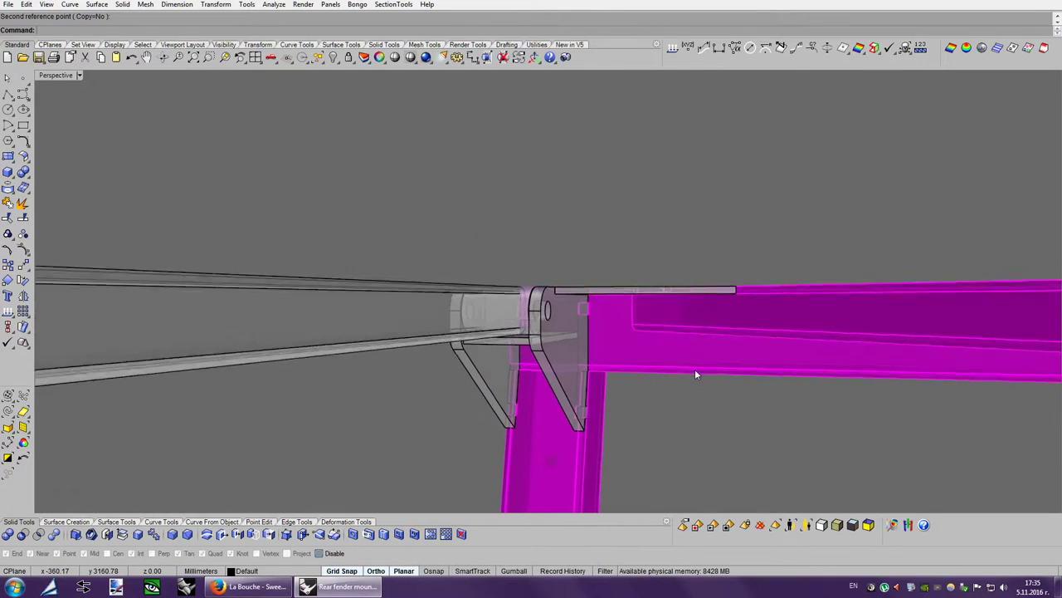
{"action": "key", "text": "Left"}
{"action": "key", "text": "Left"}
{"action": "key", "text": "Left"}
{"action": "key", "text": "Left"}
{"action": "key", "text": "Left"}
{"action": "key", "text": "Left"}
{"action": "key", "text": "Left"}
{"action": "key", "text": "Left"}
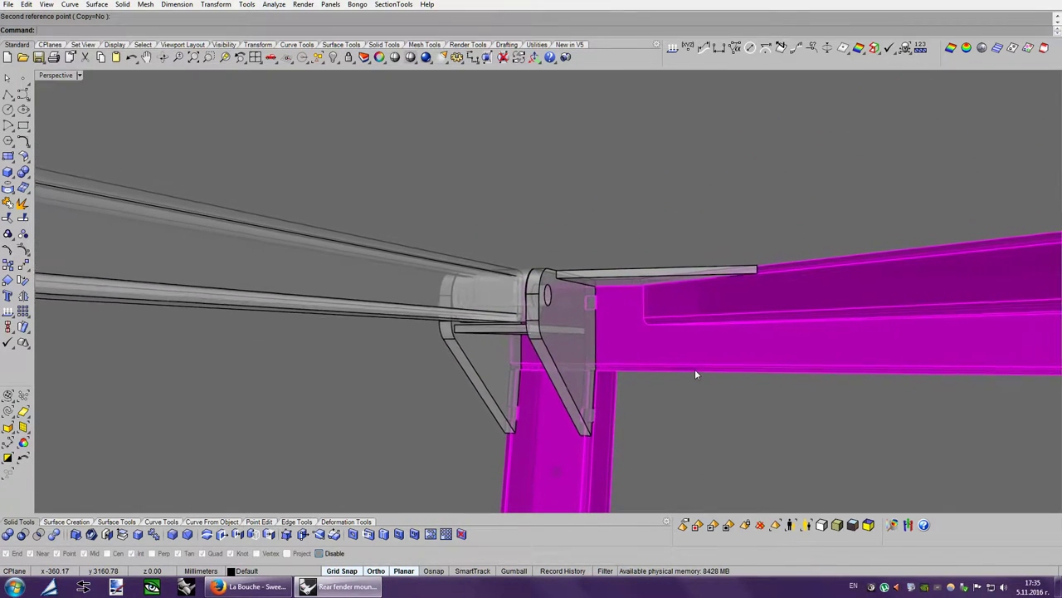
{"action": "key", "text": "Left"}
{"action": "key", "text": "Left"}
{"action": "key", "text": "Left"}
{"action": "key", "text": "Left"}
{"action": "key", "text": "Left"}
{"action": "key", "text": "Left"}
{"action": "key", "text": "Left"}
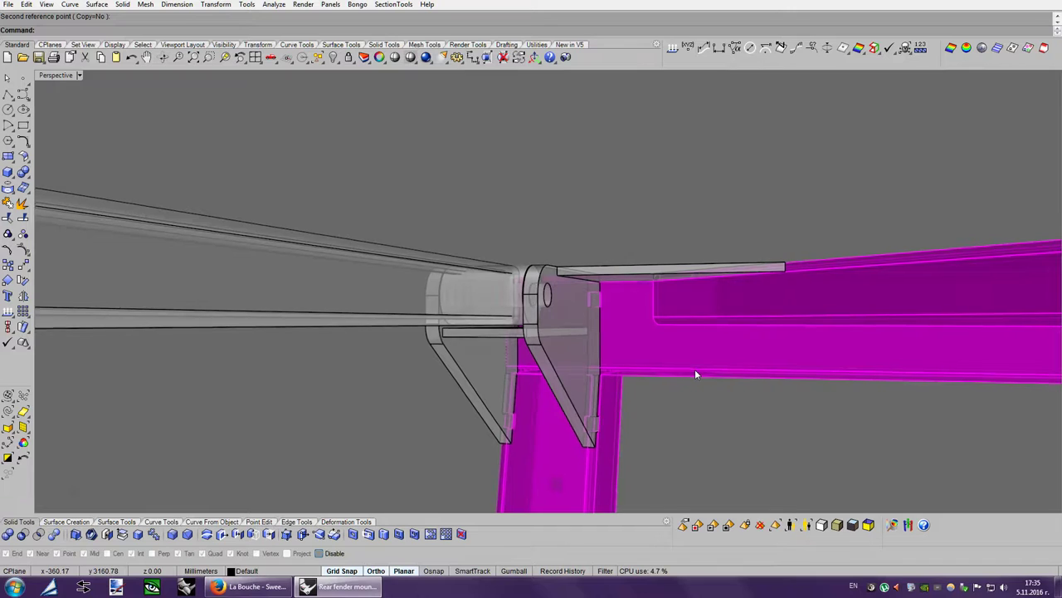
{"action": "key", "text": "Left"}
{"action": "key", "text": "Left"}
{"action": "key", "text": "Left"}
{"action": "key", "text": "Left"}
{"action": "key", "text": "Left"}
{"action": "key", "text": "Left"}
{"action": "key", "text": "Left"}
{"action": "key", "text": "Left"}
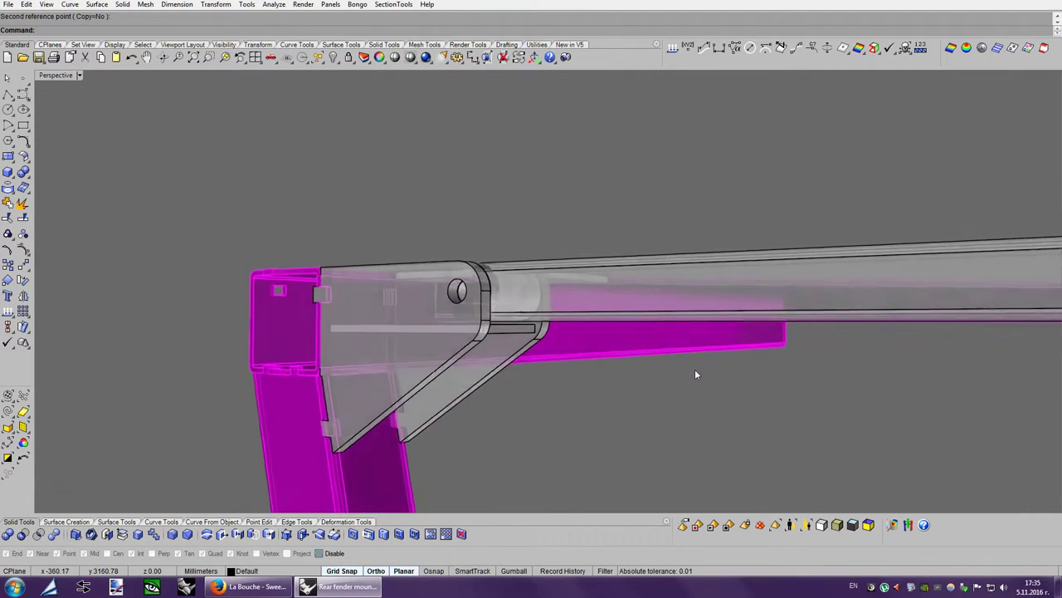
{"action": "key", "text": "Left"}
{"action": "key", "text": "Left"}
{"action": "key", "text": "Left"}
{"action": "key", "text": "Left"}
{"action": "key", "text": "Left"}
{"action": "key", "text": "Left"}
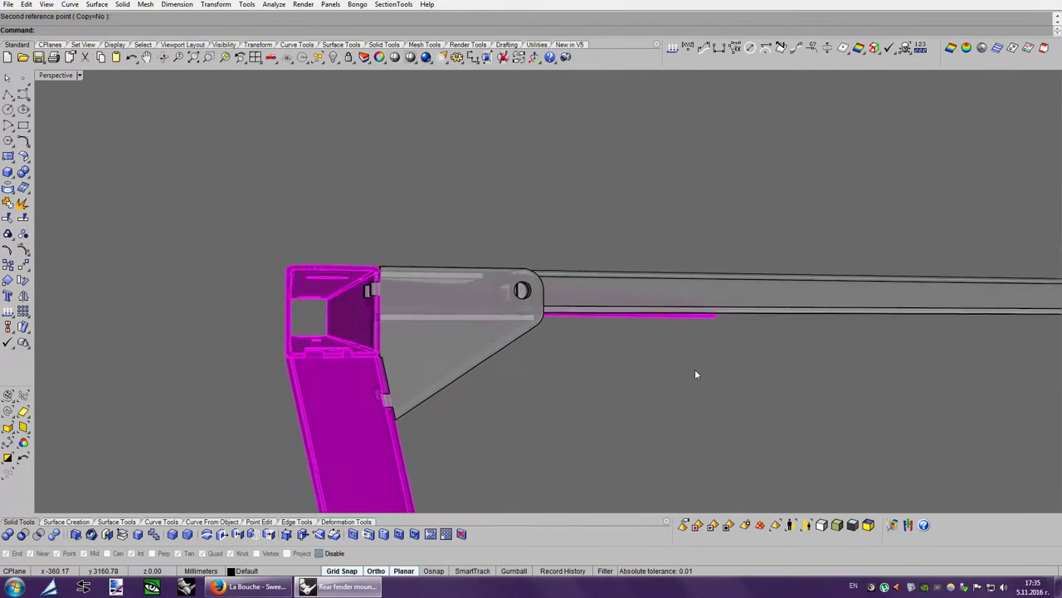
{"action": "key", "text": "Left"}
{"action": "key", "text": "Left"}
{"action": "key", "text": "Left"}
{"action": "key", "text": "Left"}
{"action": "key", "text": "Left"}
{"action": "key", "text": "Left"}
{"action": "key", "text": "Left"}
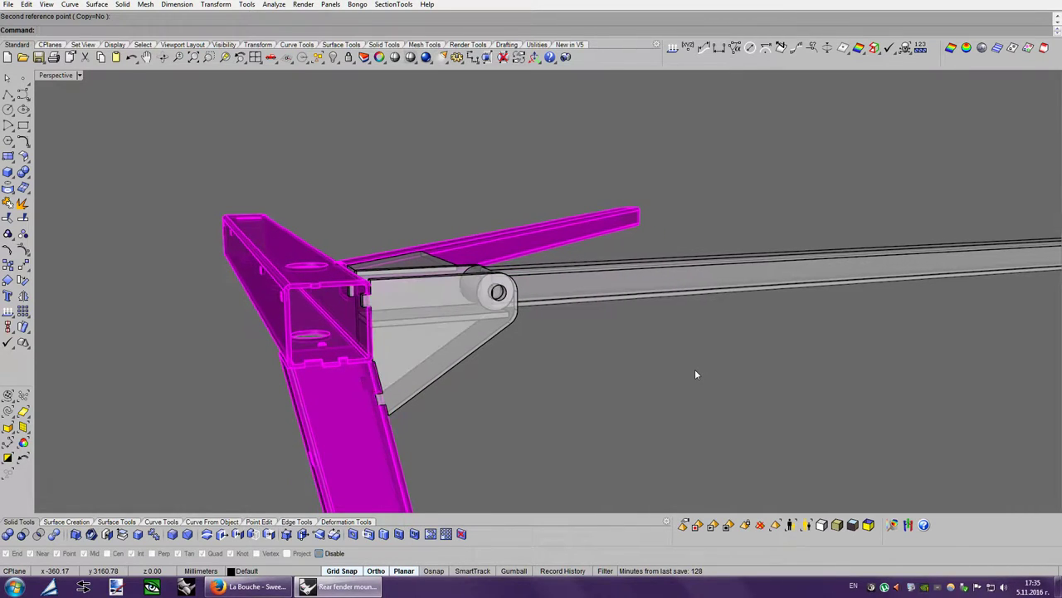
{"action": "key", "text": "Left"}
{"action": "key", "text": "Left"}
{"action": "key", "text": "Left"}
{"action": "key", "text": "Left"}
{"action": "key", "text": "Left"}
{"action": "key", "text": "Left"}
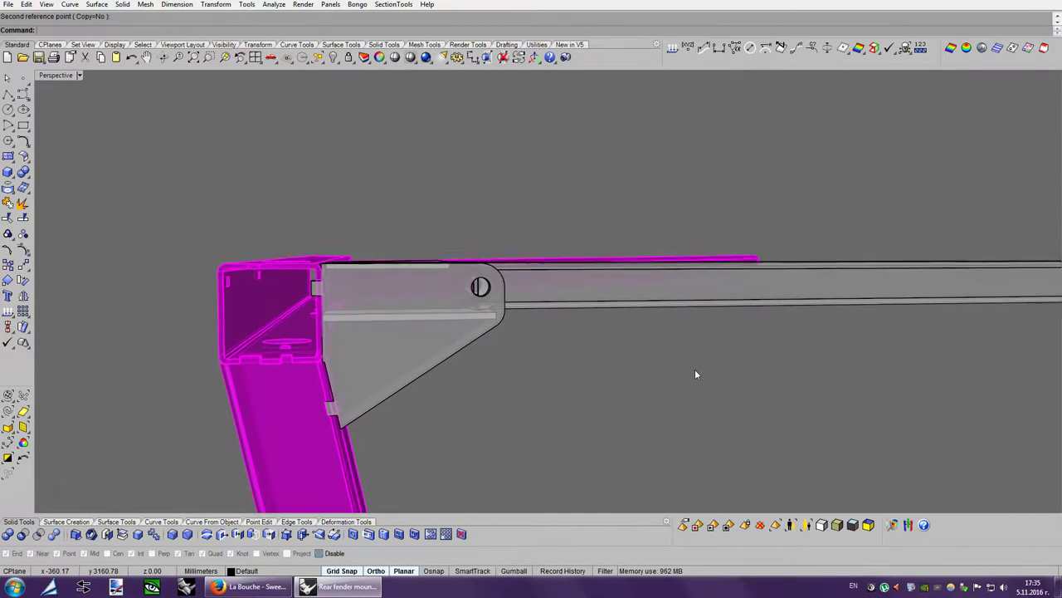
{"action": "key", "text": "Left"}
{"action": "key", "text": "Left"}
{"action": "key", "text": "Left"}
{"action": "key", "text": "Left"}
{"action": "key", "text": "Left"}
{"action": "key", "text": "Left"}
{"action": "key", "text": "Left"}
{"action": "key", "text": "Left"}
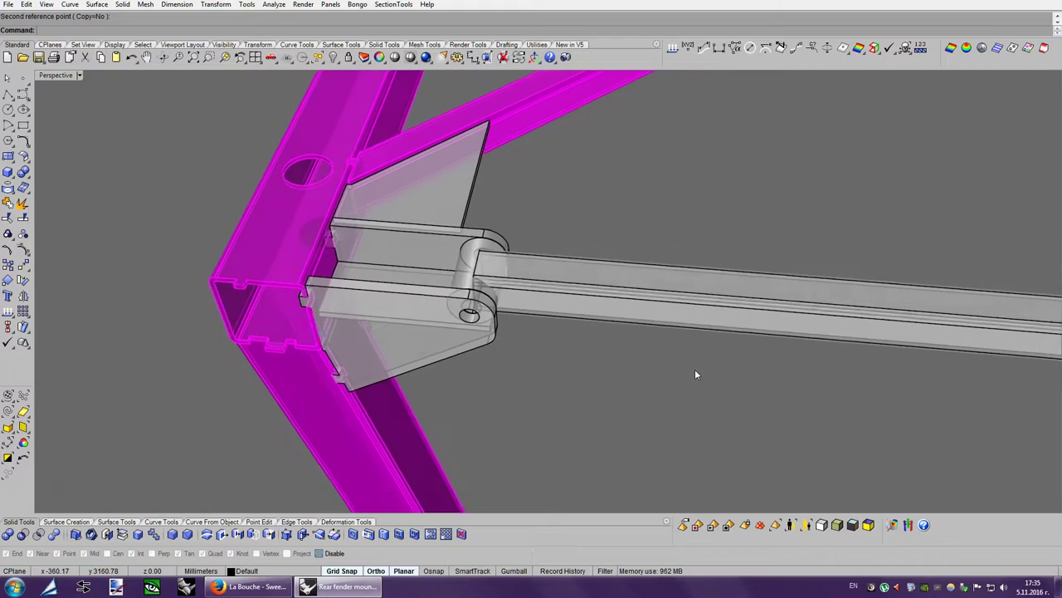
{"action": "key", "text": "Left"}
{"action": "key", "text": "Left"}
{"action": "key", "text": "Left"}
{"action": "key", "text": "Left"}
{"action": "key", "text": "Left"}
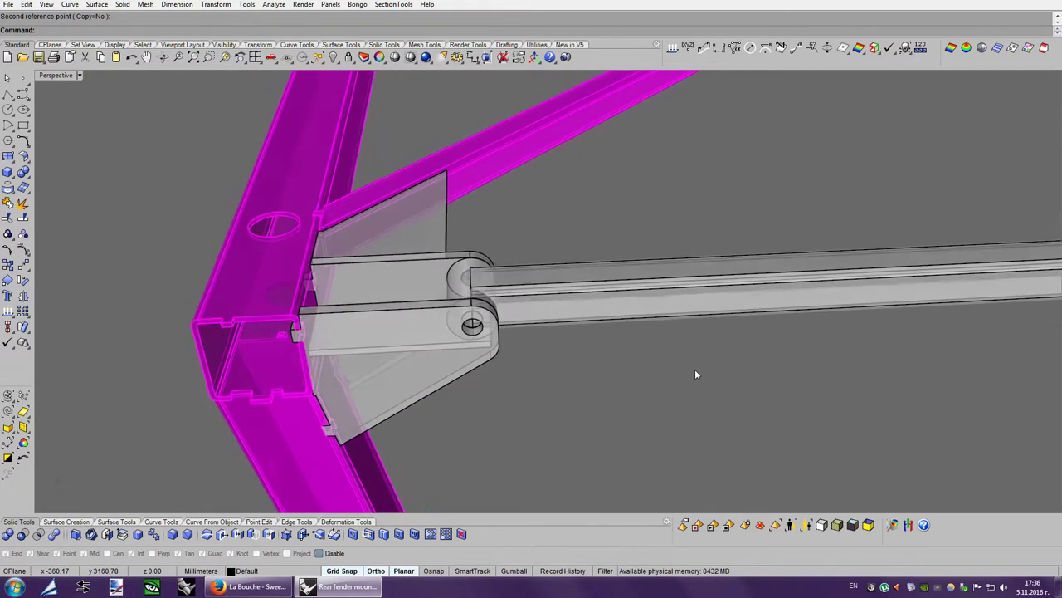
{"action": "key", "text": "Left"}
{"action": "key", "text": "Left"}
{"action": "key", "text": "Left"}
{"action": "key", "text": "Left"}
{"action": "key", "text": "Left"}
{"action": "key", "text": "Left"}
{"action": "key", "text": "Left"}
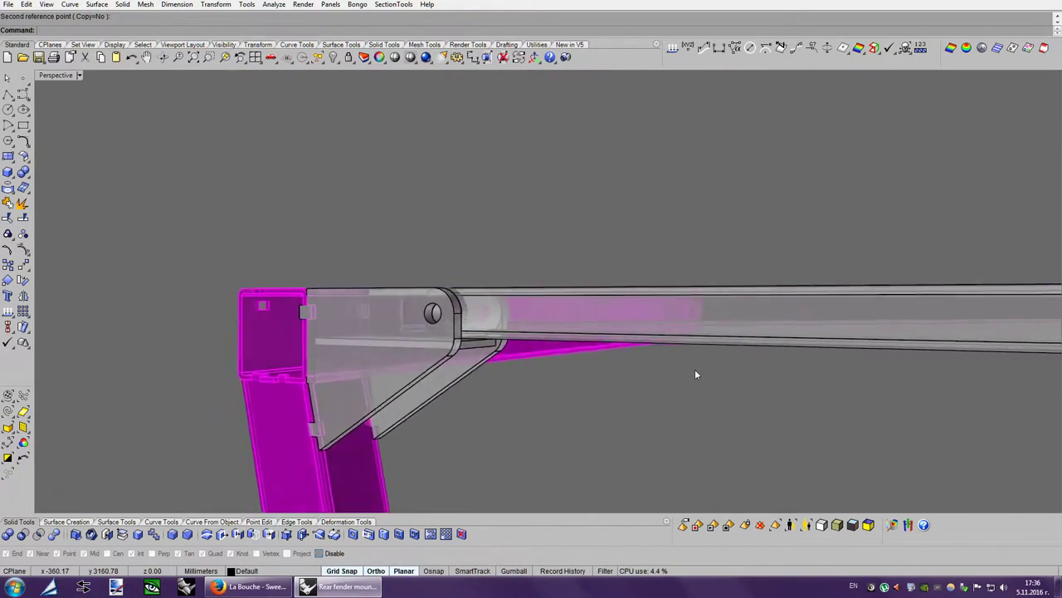
{"action": "key", "text": "Left"}
{"action": "key", "text": "Left"}
{"action": "key", "text": "Left"}
{"action": "key", "text": "Left"}
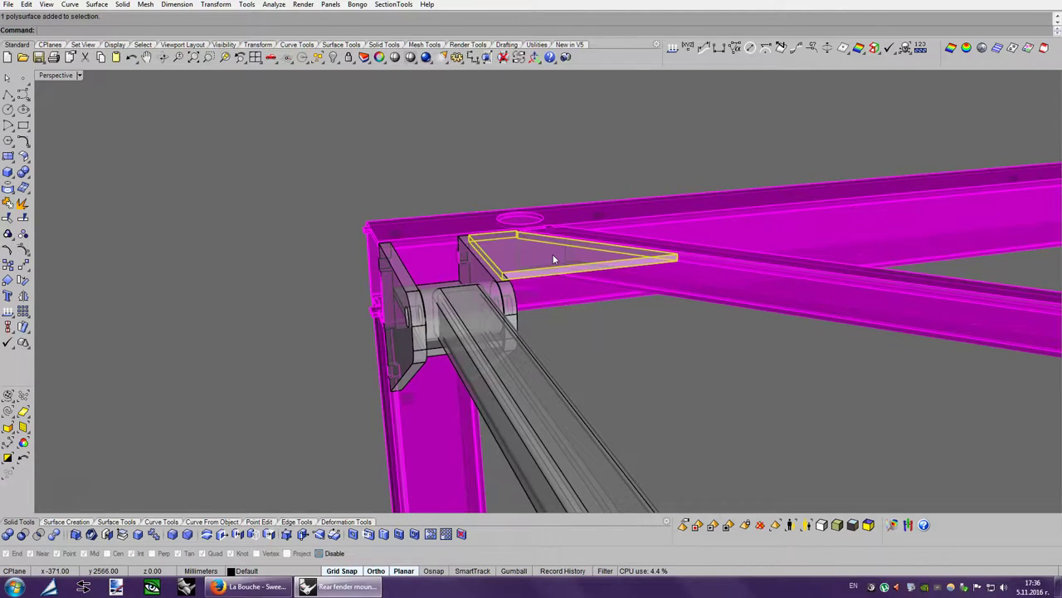
{"action": "key", "text": "Left"}
{"action": "key", "text": "Left"}
{"action": "key", "text": "Left"}
{"action": "key", "text": "Left"}
{"action": "key", "text": "Left"}
{"action": "key", "text": "Left"}
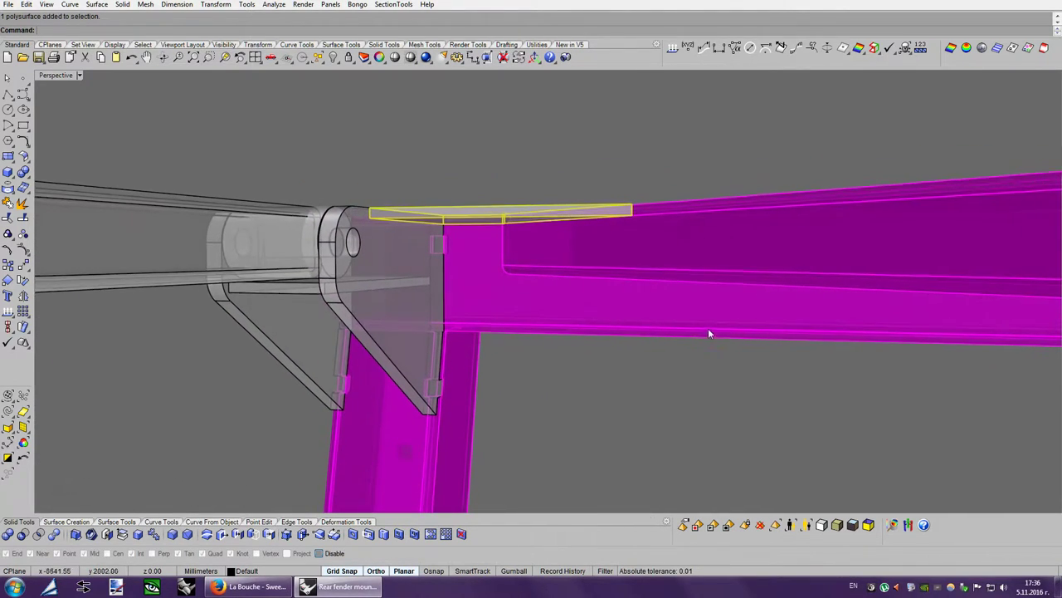
{"action": "key", "text": "Left"}
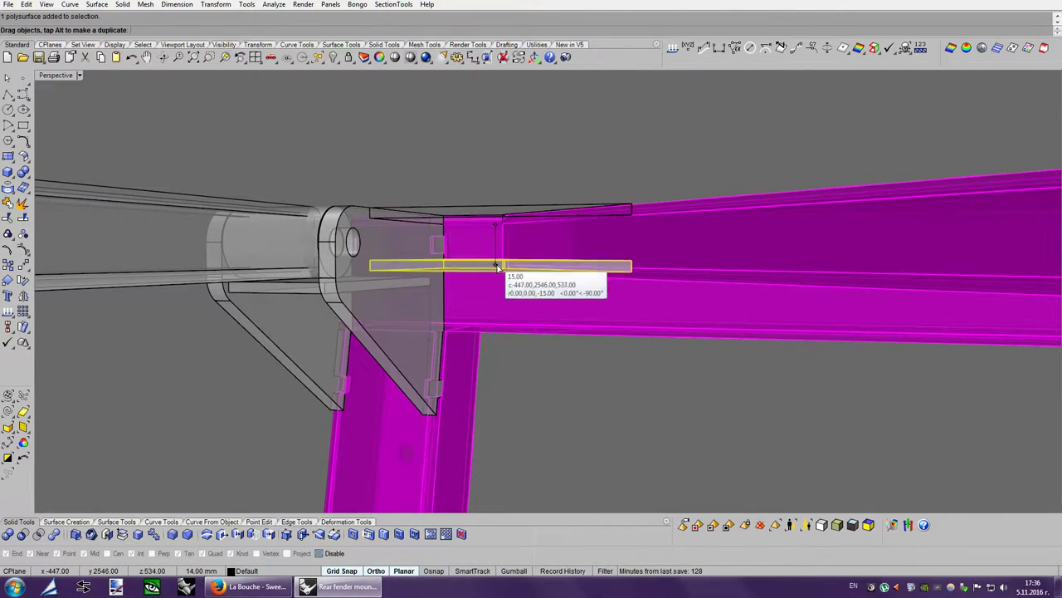
Deselect the top plate, then select and inspect the diagonal chassis rail before clearing it.
{"action": "left_click", "coordinate": [668, 412]}
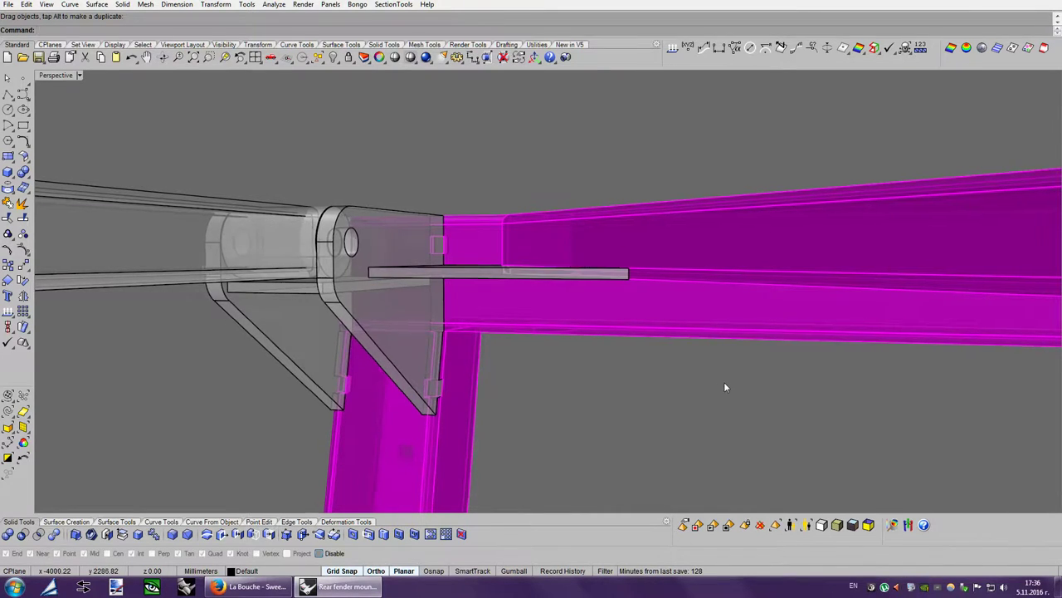
{"action": "key", "text": "Left"}
{"action": "key", "text": "Left"}
{"action": "key", "text": "Left"}
{"action": "key", "text": "Left"}
{"action": "key", "text": "Left"}
{"action": "key", "text": "Left"}
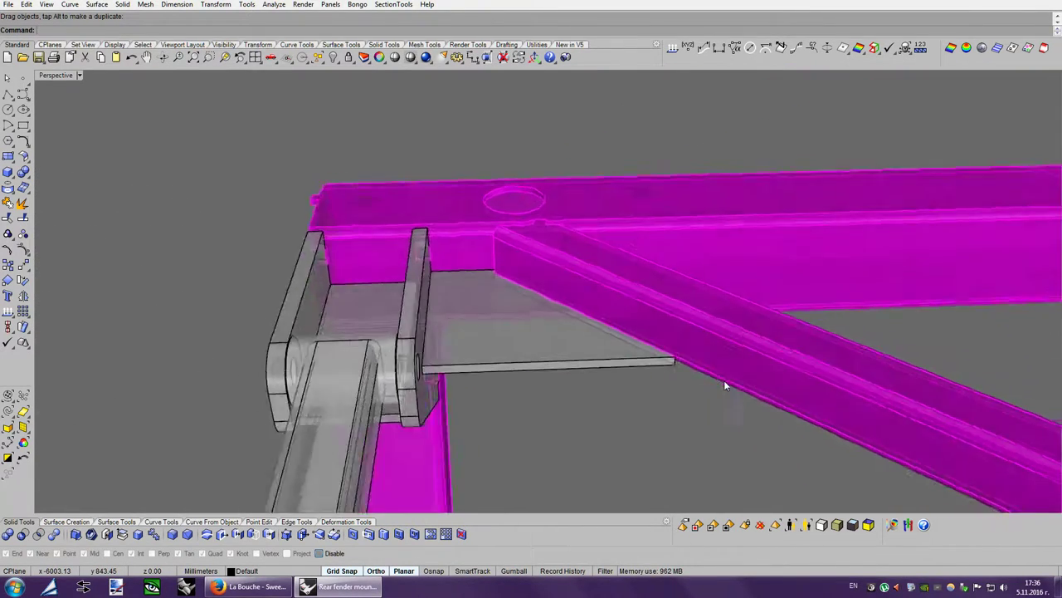
{"action": "key", "text": "Left"}
{"action": "left_click", "coordinate": [751, 342]}
{"action": "scroll", "coordinate": [844, 371], "scroll_direction": "down", "scroll_amount": 3}
{"action": "key", "text": "Left"}
{"action": "key", "text": "Left"}
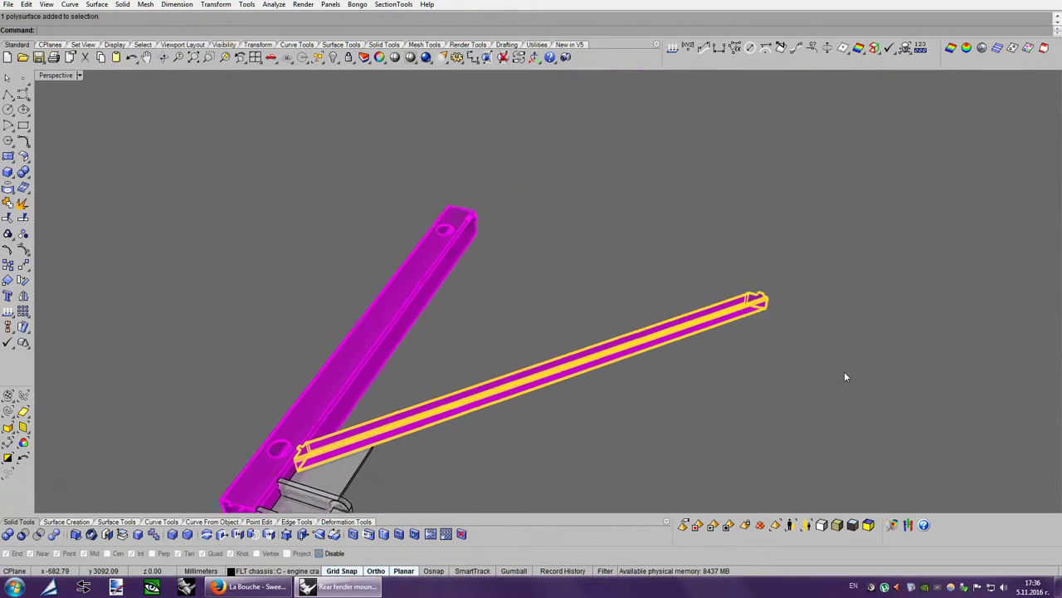
{"action": "key", "text": "Left"}
{"action": "key", "text": "Left"}
{"action": "key", "text": "Left"}
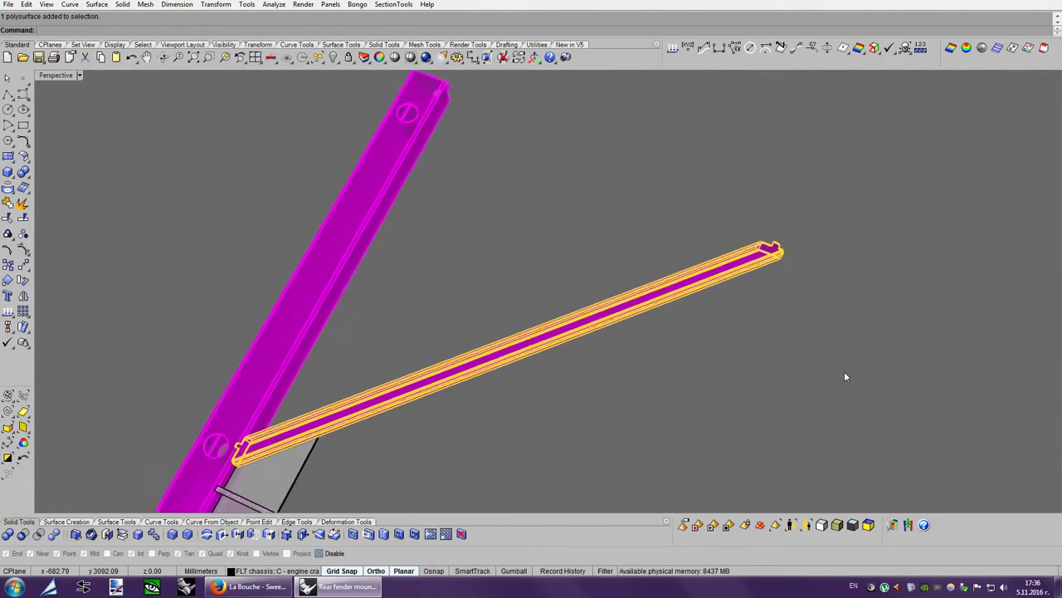
{"action": "key", "text": "Left"}
{"action": "key", "text": "Escape"}
Orbit around the tube-to-chassis joint, then select all the bracket and tube parts.
{"action": "right_click_drag", "start_coordinate": [844, 371], "coordinate": [700, 363]}
{"action": "scroll", "coordinate": [708, 364], "scroll_direction": "up", "scroll_amount": 3}
{"action": "key", "text": "Down"}
{"action": "key", "text": "Down"}
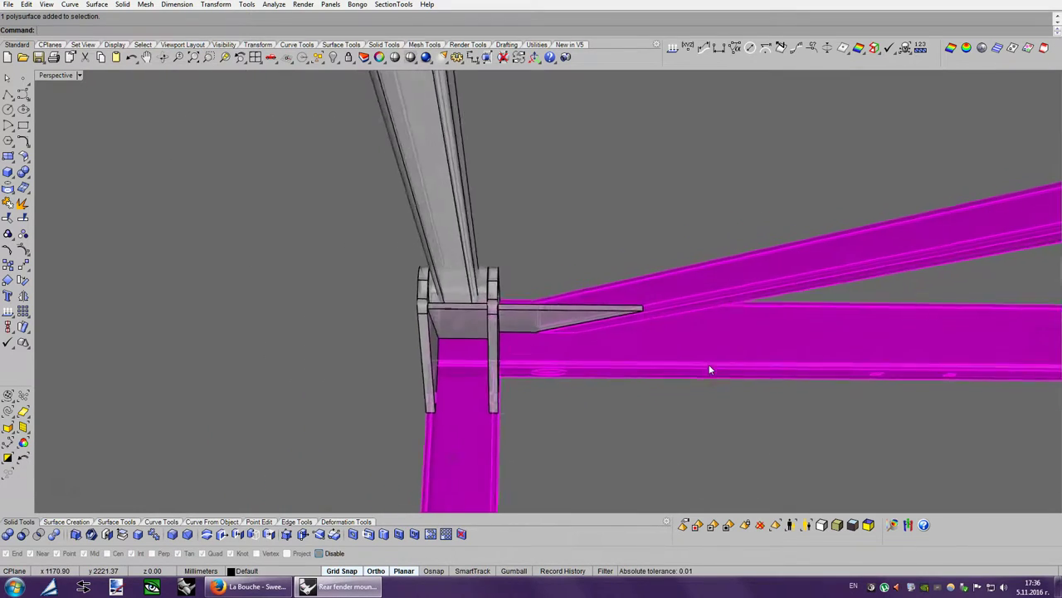
{"action": "key", "text": "Down"}
{"action": "key", "text": "Down"}
{"action": "key", "text": "Down"}
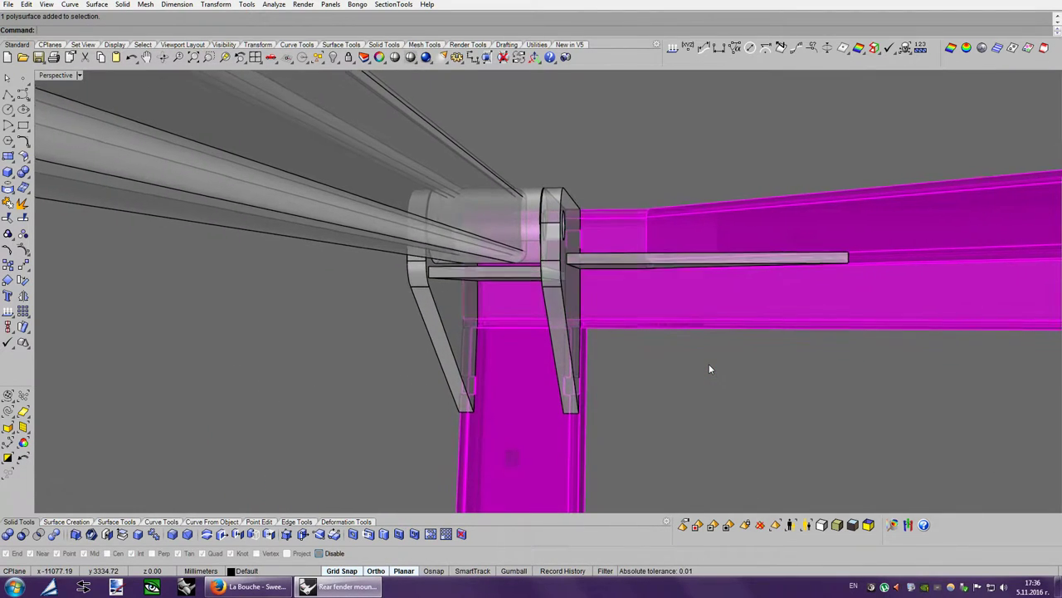
{"action": "key", "text": "Down"}
{"action": "scroll", "coordinate": [708, 363], "scroll_direction": "up", "scroll_amount": 2}
{"action": "key", "text": "Left"}
{"action": "key", "text": "Left"}
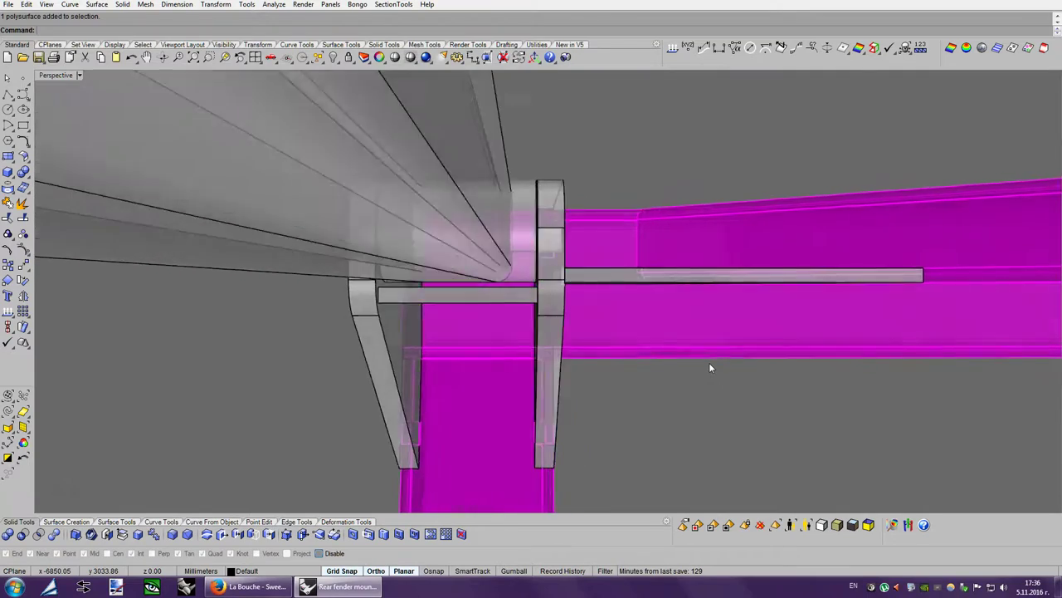
{"action": "key", "text": "Left"}
{"action": "key", "text": "Left"}
{"action": "key", "text": "Left"}
{"action": "key", "text": "Right"}
{"action": "key", "text": "Right"}
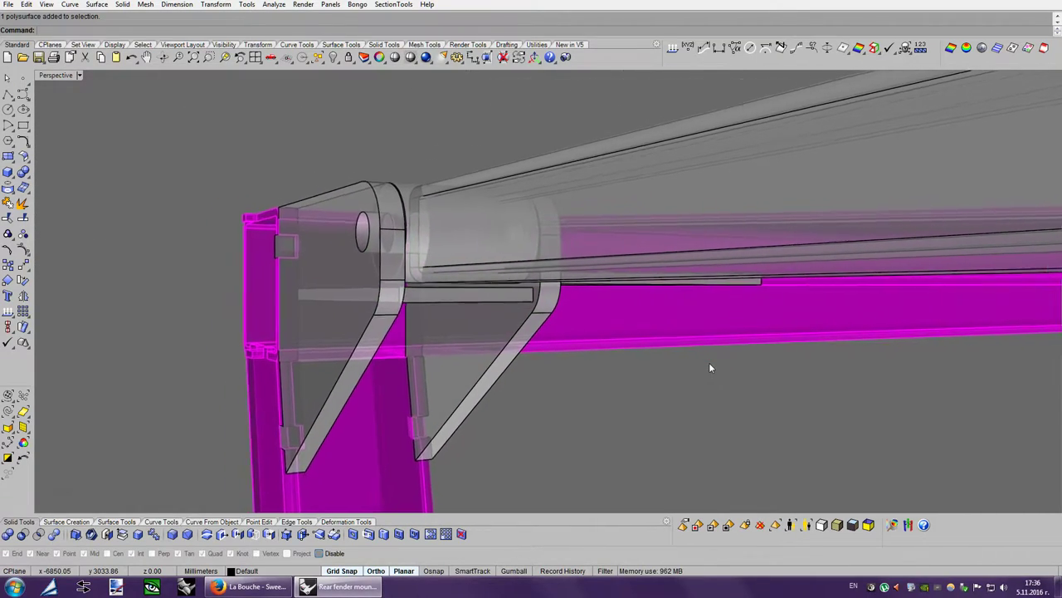
{"action": "key", "text": "Right"}
{"action": "key", "text": "Right"}
{"action": "key", "text": "Right"}
{"action": "key", "text": "Right"}
{"action": "key", "text": "Right"}
{"action": "key", "text": "Right"}
{"action": "key", "text": "Right"}
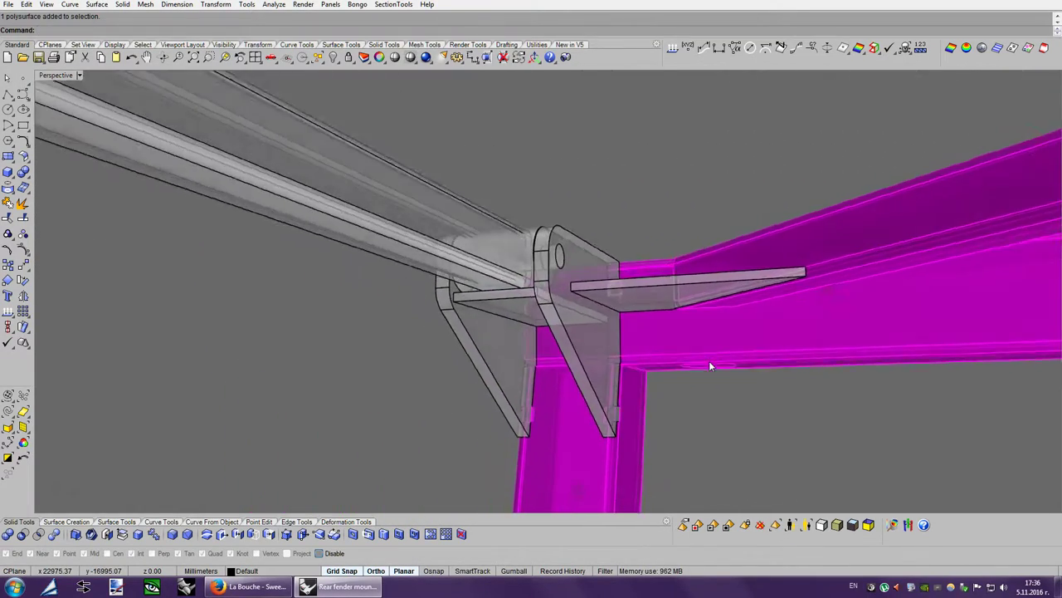
{"action": "key", "text": "Right"}
{"action": "key", "text": "Right"}
{"action": "key", "text": "Right"}
{"action": "key", "text": "Left"}
{"action": "key", "text": "Left"}
{"action": "key", "text": "Left"}
{"action": "key", "text": "Left"}
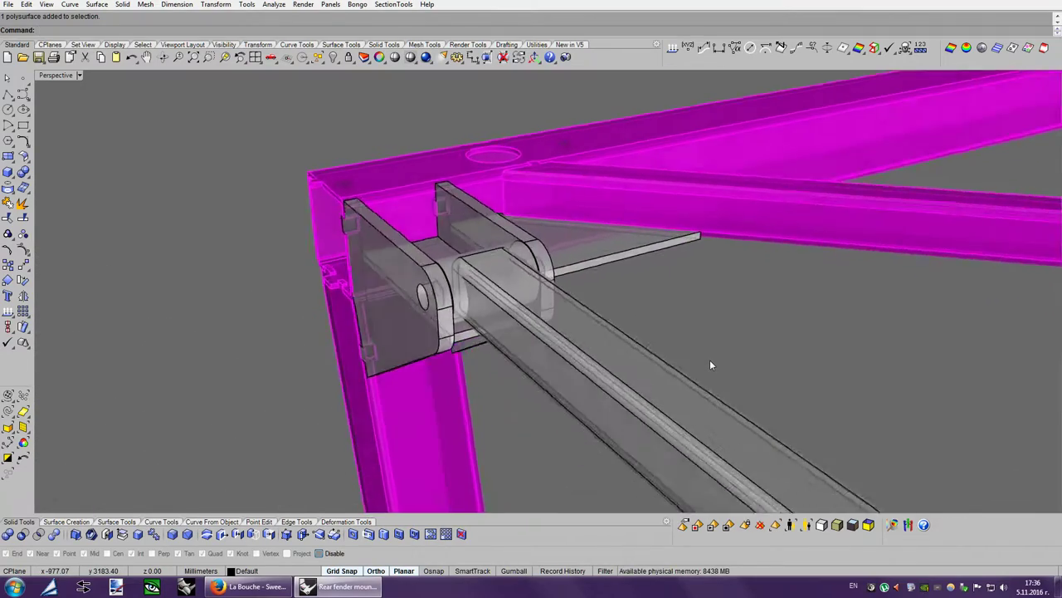
{"action": "key", "text": "Left"}
{"action": "key", "text": "Left"}
{"action": "key", "text": "Right"}
{"action": "key", "text": "Right"}
{"action": "key", "text": "Right"}
{"action": "key", "text": "Right"}
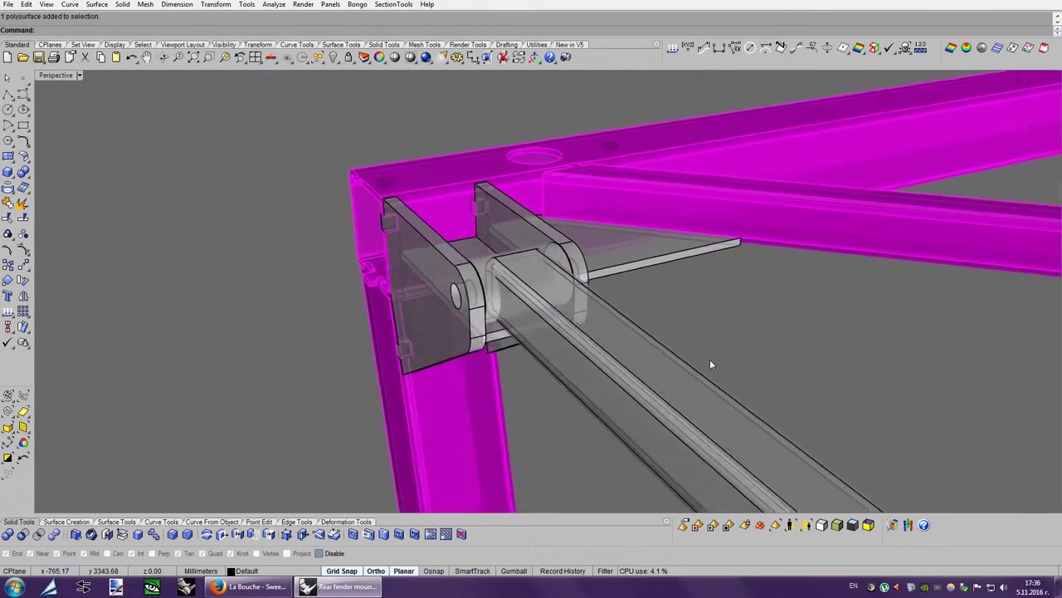
{"action": "key", "text": "Right"}
{"action": "key", "text": "Right"}
{"action": "key", "text": "Right"}
{"action": "key", "text": "Right"}
{"action": "key", "text": "Right"}
{"action": "key", "text": "Right"}
{"action": "key", "text": "Right"}
{"action": "key", "text": "Right"}
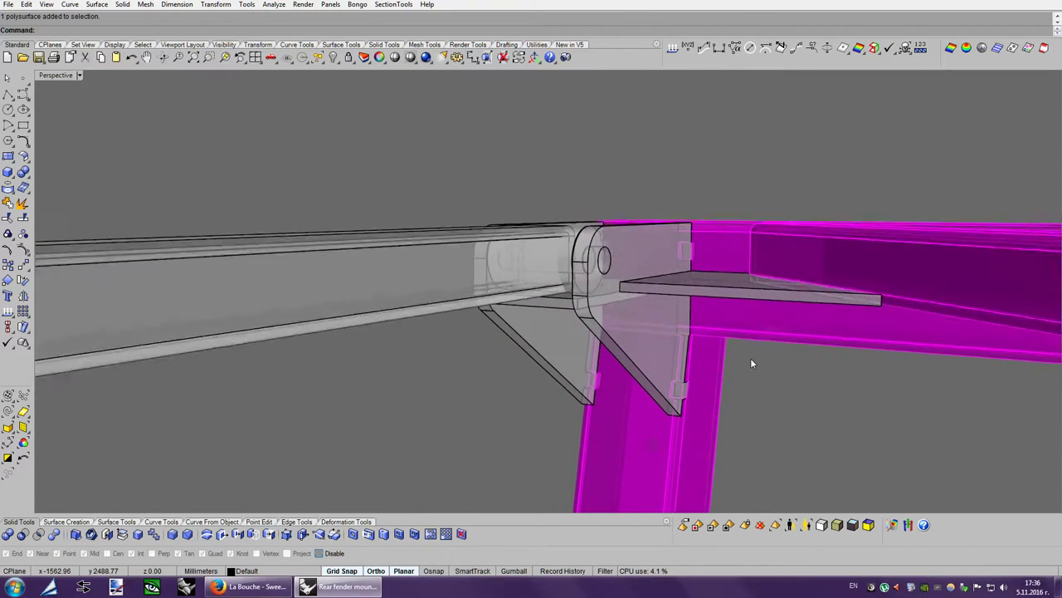
{"action": "key", "text": "Right"}
{"action": "key", "text": "Right"}
{"action": "scroll", "coordinate": [751, 356], "scroll_direction": "up", "scroll_amount": 2}
{"action": "scroll", "coordinate": [751, 357], "scroll_direction": "up", "scroll_amount": 2}
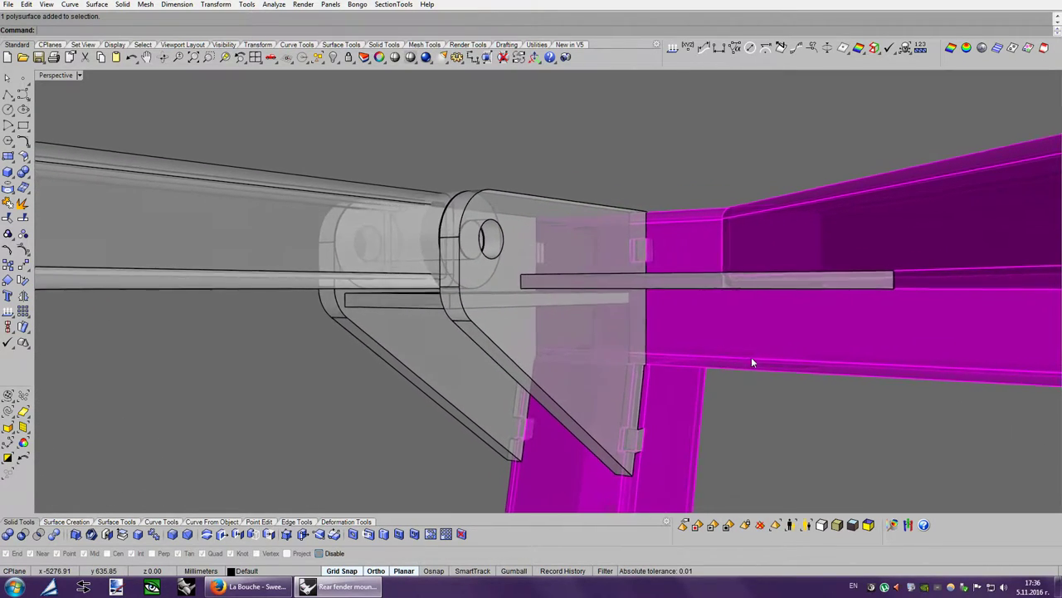
{"action": "scroll", "coordinate": [565, 323], "scroll_direction": "down", "scroll_amount": 1}
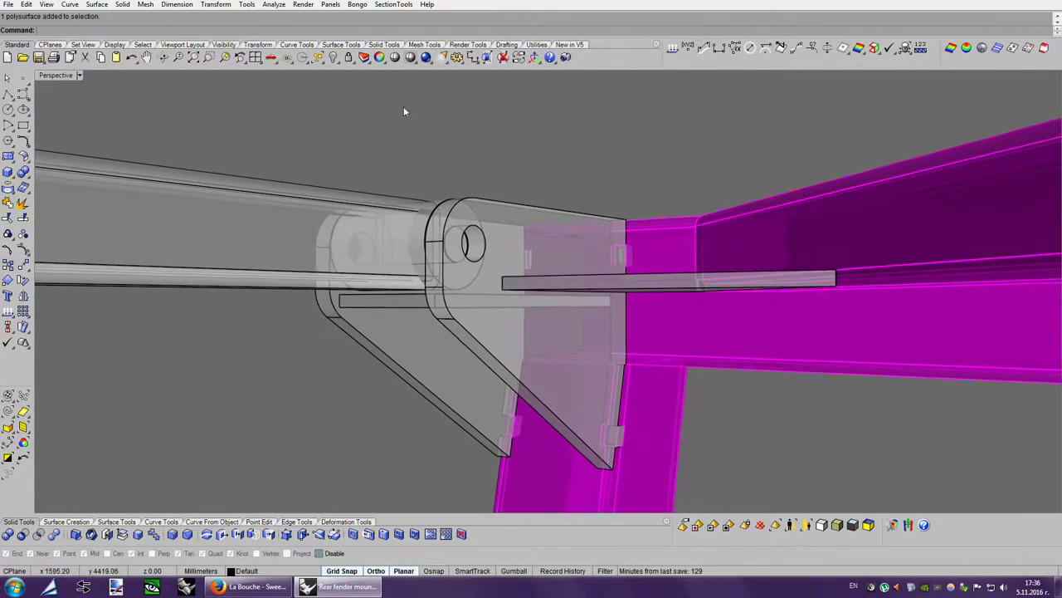
{"action": "left_click", "coordinate": [318, 56]}
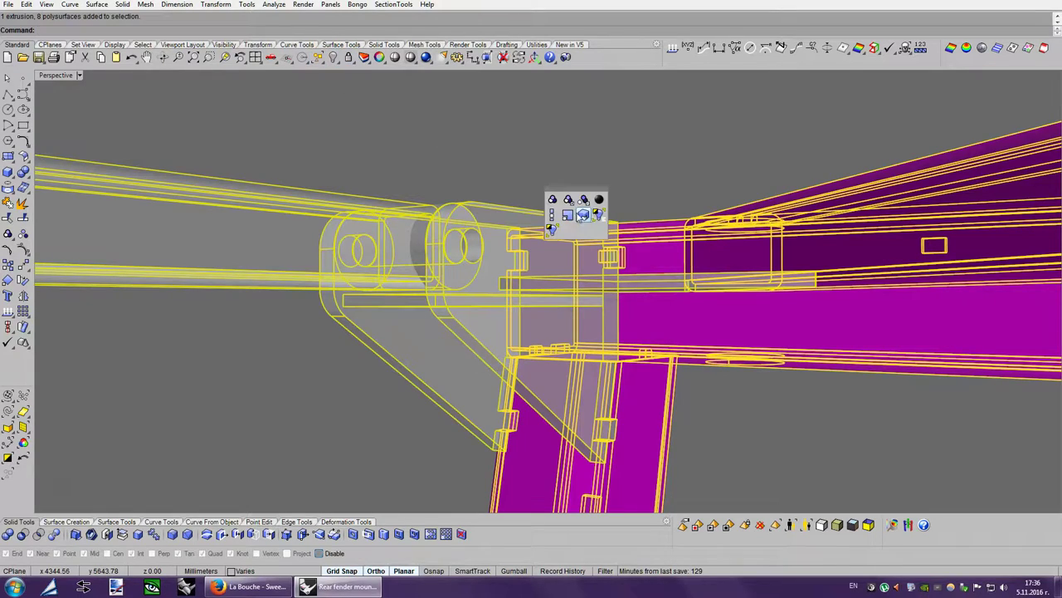
Show all hidden objects, then hide the upper frame beam and surrounding parts again.
{"action": "left_click", "coordinate": [600, 214]}
{"action": "right_click_drag", "start_coordinate": [599, 214], "coordinate": [740, 250]}
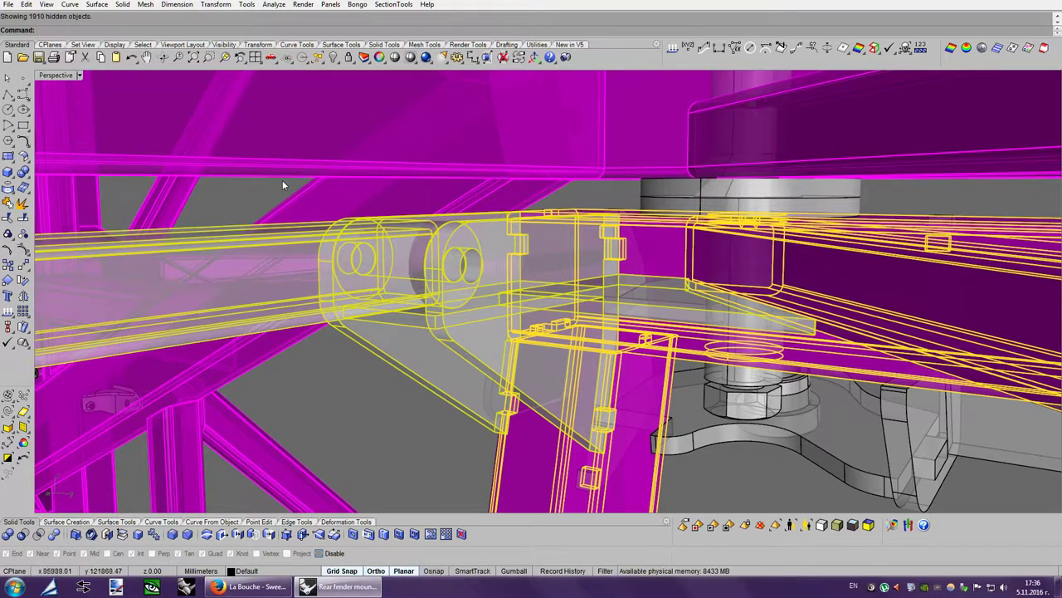
{"action": "left_click", "coordinate": [277, 175], "text": "shift"}
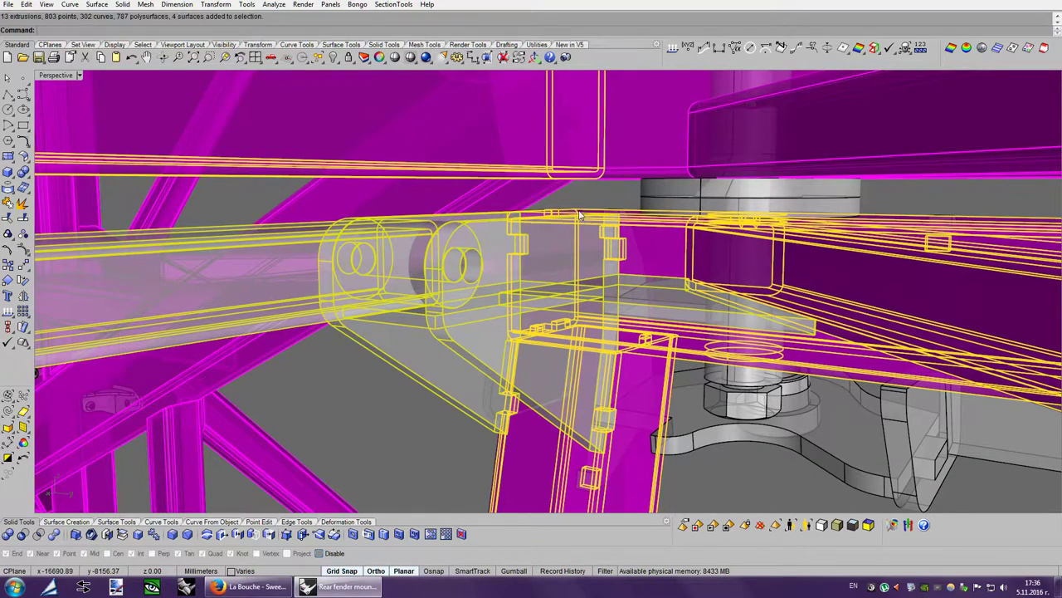
{"action": "key", "text": "ctrl+h"}
{"action": "scroll", "coordinate": [772, 274], "scroll_direction": "down", "scroll_amount": 3}
{"action": "scroll", "coordinate": [773, 274], "scroll_direction": "down", "scroll_amount": 3}
{"action": "scroll", "coordinate": [773, 274], "scroll_direction": "down", "scroll_amount": 2}
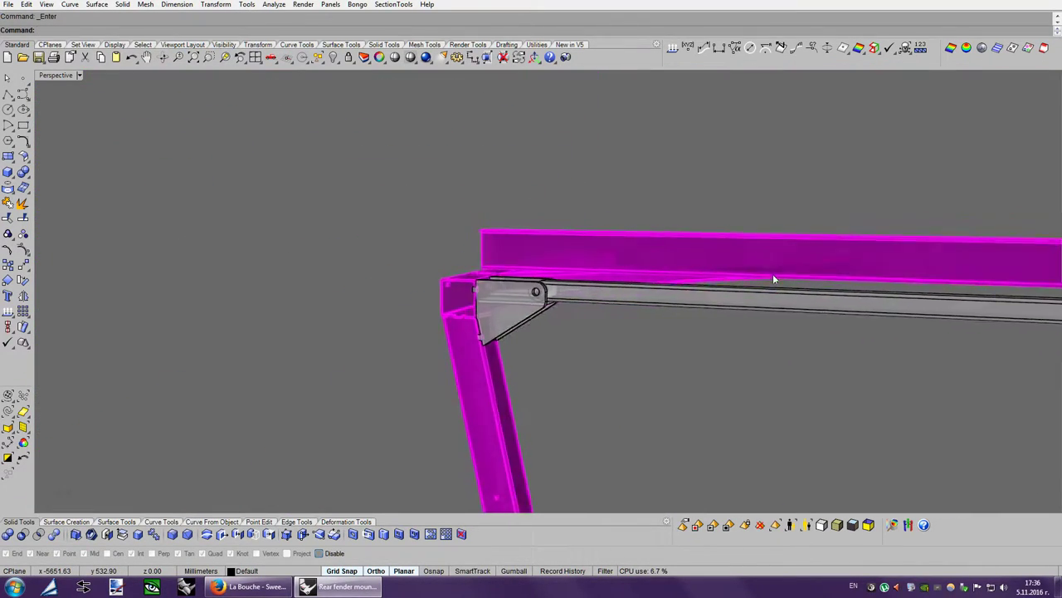
{"action": "scroll", "coordinate": [773, 280], "scroll_direction": "down", "scroll_amount": 2}
{"action": "scroll", "coordinate": [773, 280], "scroll_direction": "up", "scroll_amount": 2}
{"action": "scroll", "coordinate": [772, 280], "scroll_direction": "up", "scroll_amount": 5}
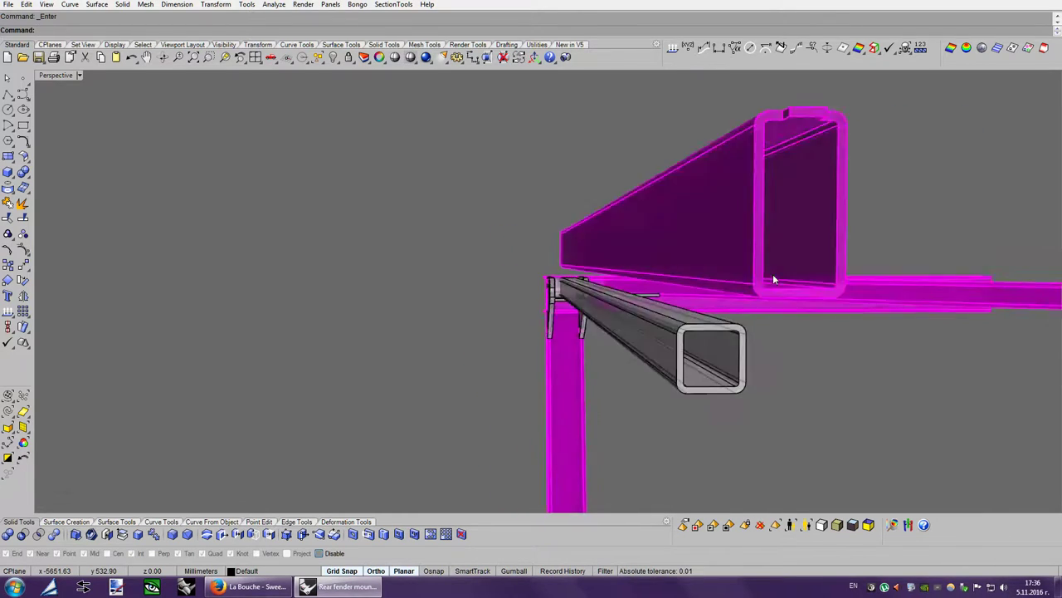
{"action": "scroll", "coordinate": [773, 280], "scroll_direction": "down", "scroll_amount": 5}
{"action": "scroll", "coordinate": [660, 299], "scroll_direction": "up", "scroll_amount": 1}
{"action": "scroll", "coordinate": [660, 299], "scroll_direction": "up", "scroll_amount": 2}
{"action": "scroll", "coordinate": [671, 307], "scroll_direction": "up", "scroll_amount": 3}
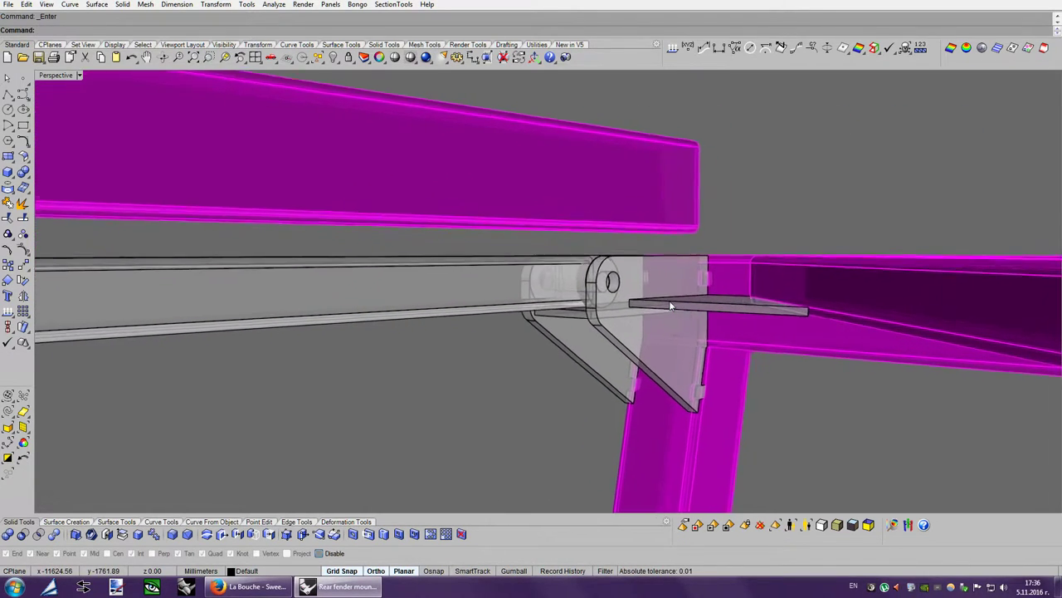
{"action": "scroll", "coordinate": [671, 305], "scroll_direction": "up", "scroll_amount": 2}
{"action": "scroll", "coordinate": [671, 305], "scroll_direction": "up", "scroll_amount": 2}
{"action": "scroll", "coordinate": [671, 306], "scroll_direction": "up", "scroll_amount": 2}
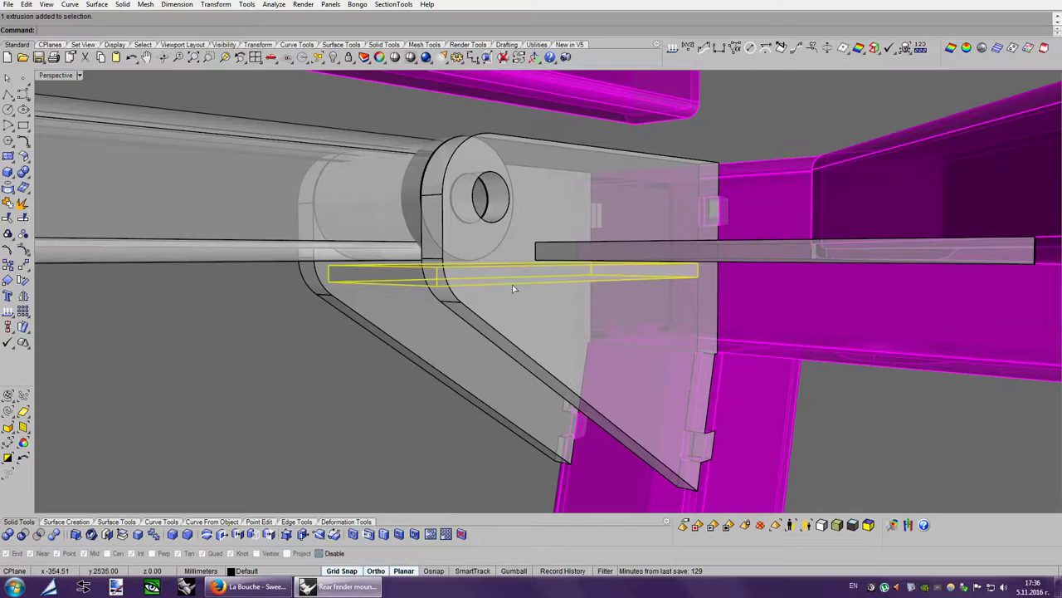
{"action": "scroll", "coordinate": [513, 288], "scroll_direction": "down", "scroll_amount": 2}
{"action": "scroll", "coordinate": [509, 291], "scroll_direction": "up", "scroll_amount": 1}
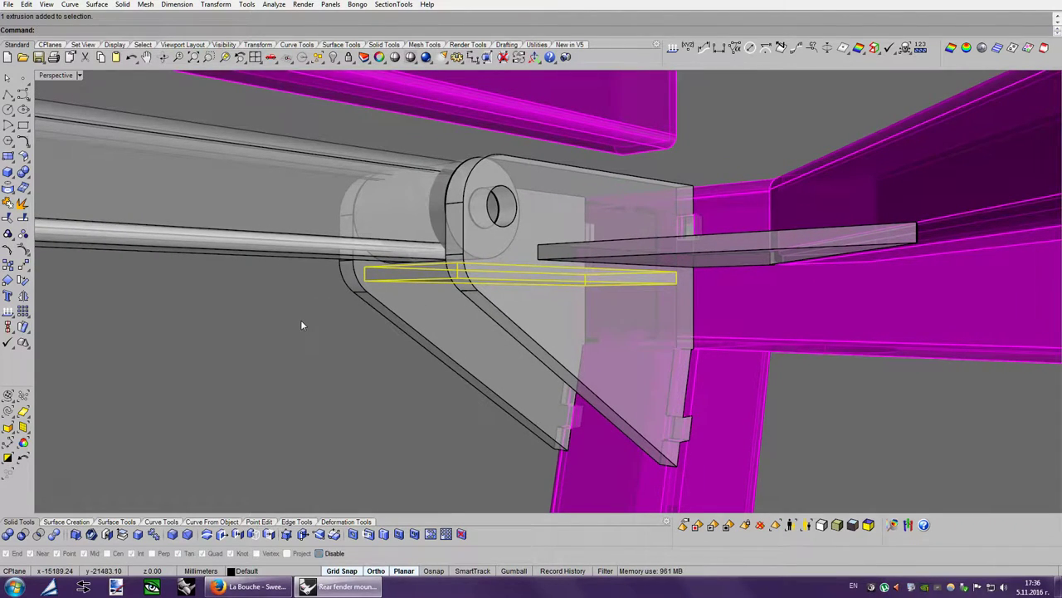
Window-select the pin, tube and lower strip, trying a drag move and cancelling it.
{"action": "left_click_drag", "start_coordinate": [301, 322], "coordinate": [558, 133]}
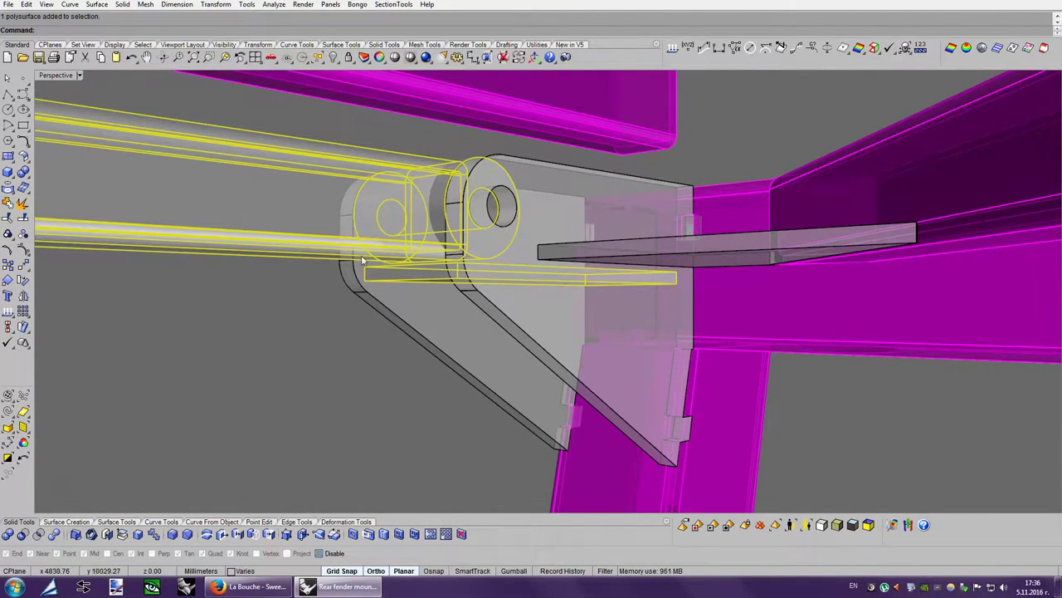
{"action": "scroll", "coordinate": [551, 324], "scroll_direction": "up", "scroll_amount": 3}
{"action": "scroll", "coordinate": [551, 324], "scroll_direction": "up", "scroll_amount": 2}
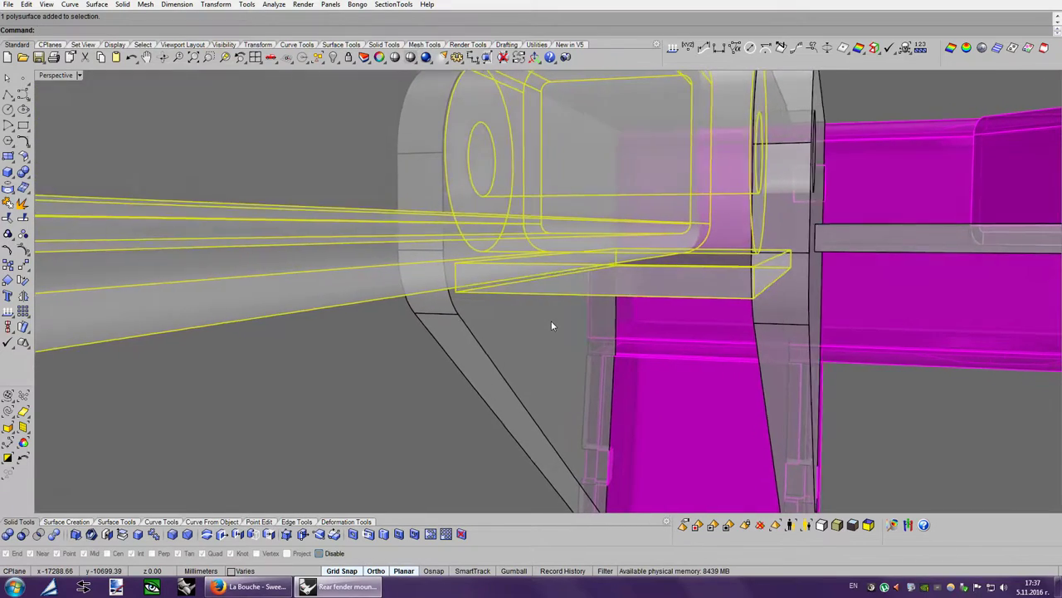
{"action": "right_click_drag", "start_coordinate": [551, 321], "coordinate": [391, 264]}
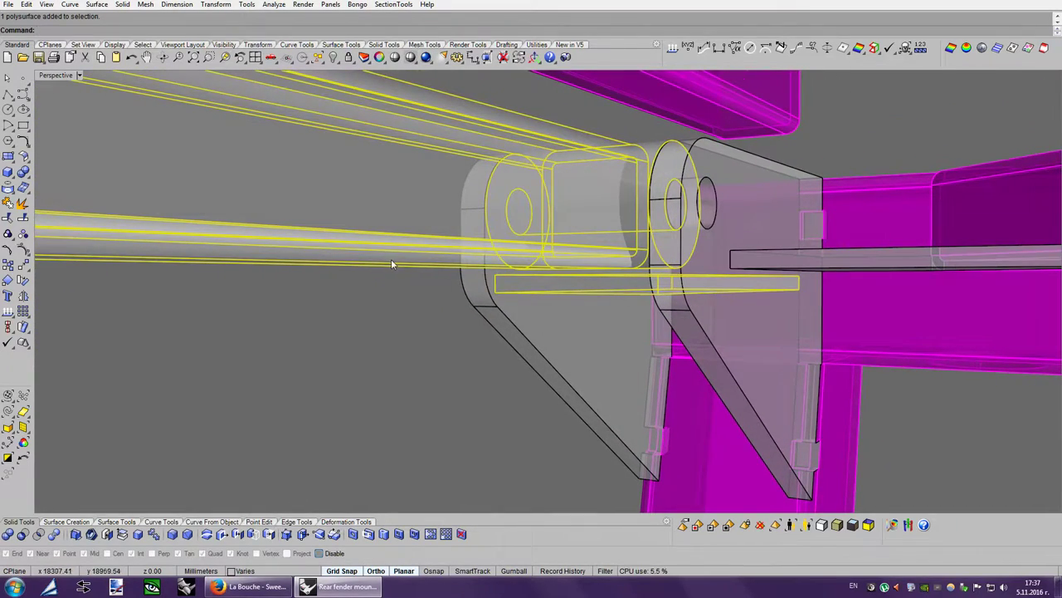
{"action": "left_click_drag", "start_coordinate": [380, 265], "coordinate": [357, 222]}
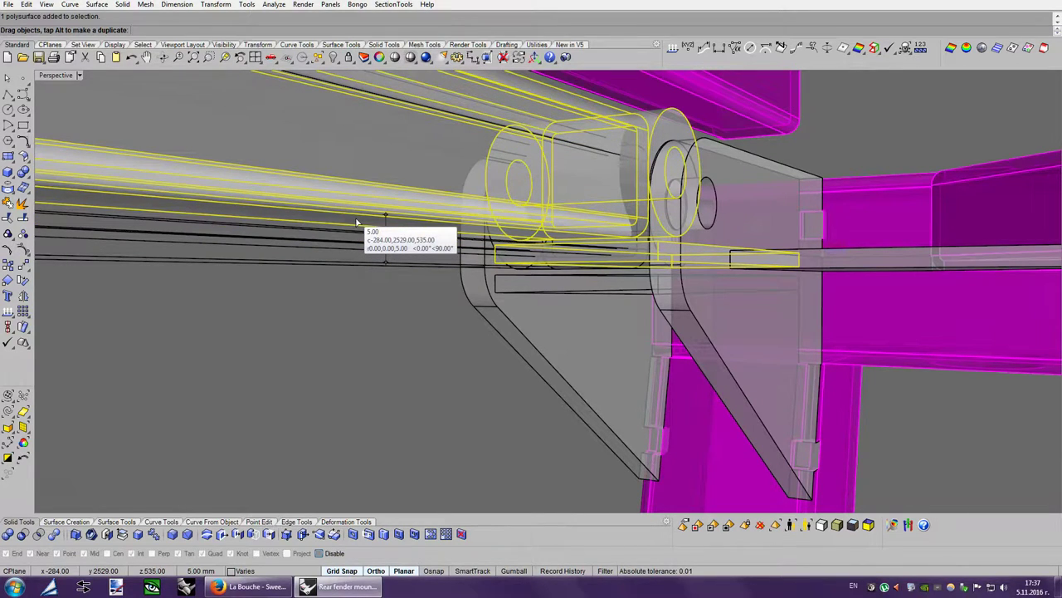
{"action": "key", "text": "Escape"}
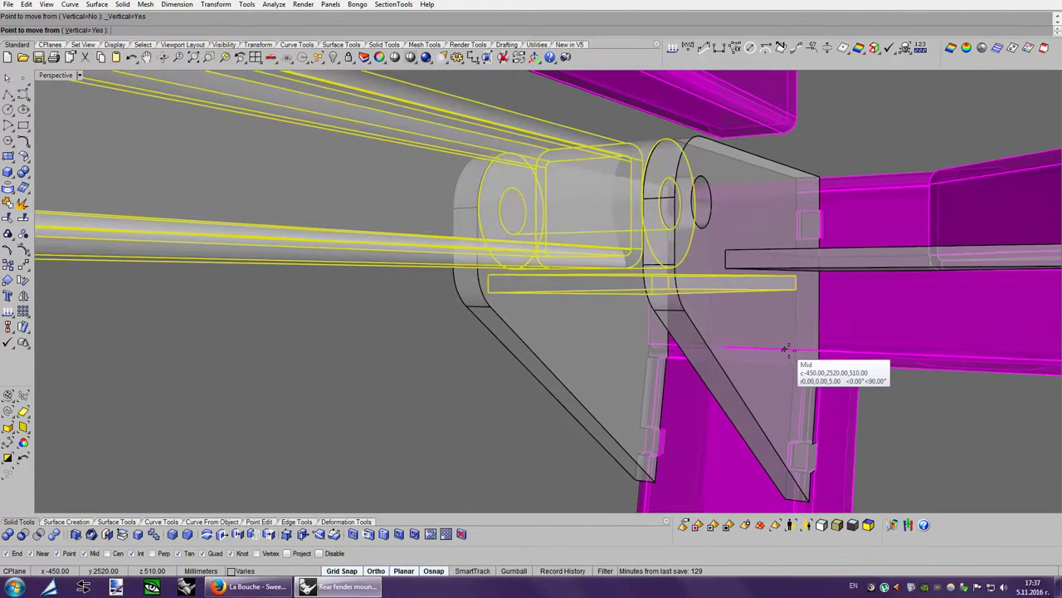
Move the selected parts up from the strip's end to level it with the chassis strip.
{"action": "scroll", "coordinate": [794, 353], "scroll_direction": "up", "scroll_amount": 5}
{"action": "scroll", "coordinate": [854, 290], "scroll_direction": "up", "scroll_amount": 4}
{"action": "left_click", "coordinate": [855, 282]}
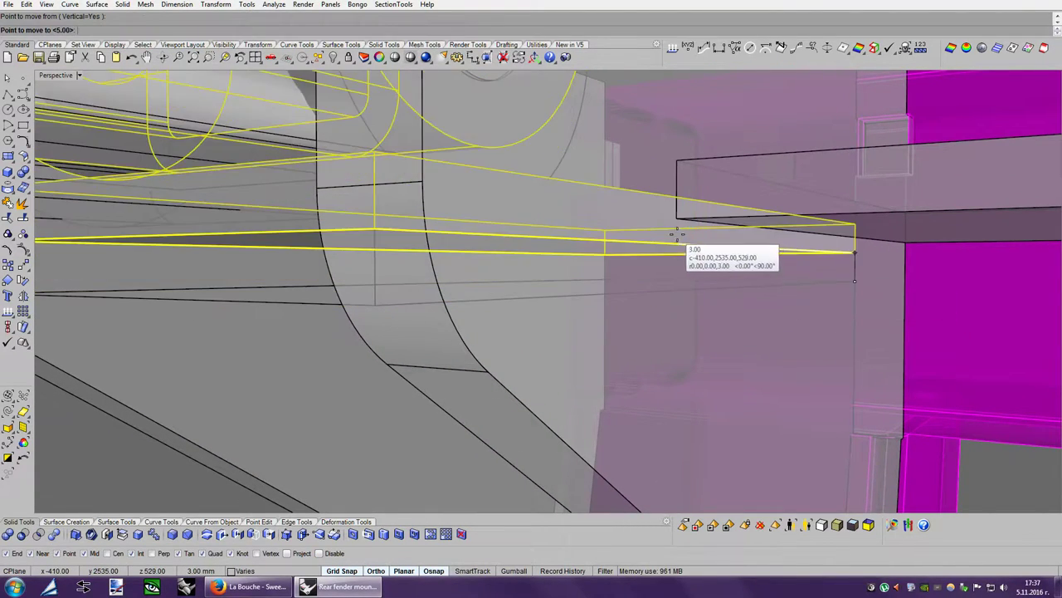
{"action": "scroll", "coordinate": [788, 291], "scroll_direction": "down", "scroll_amount": 3}
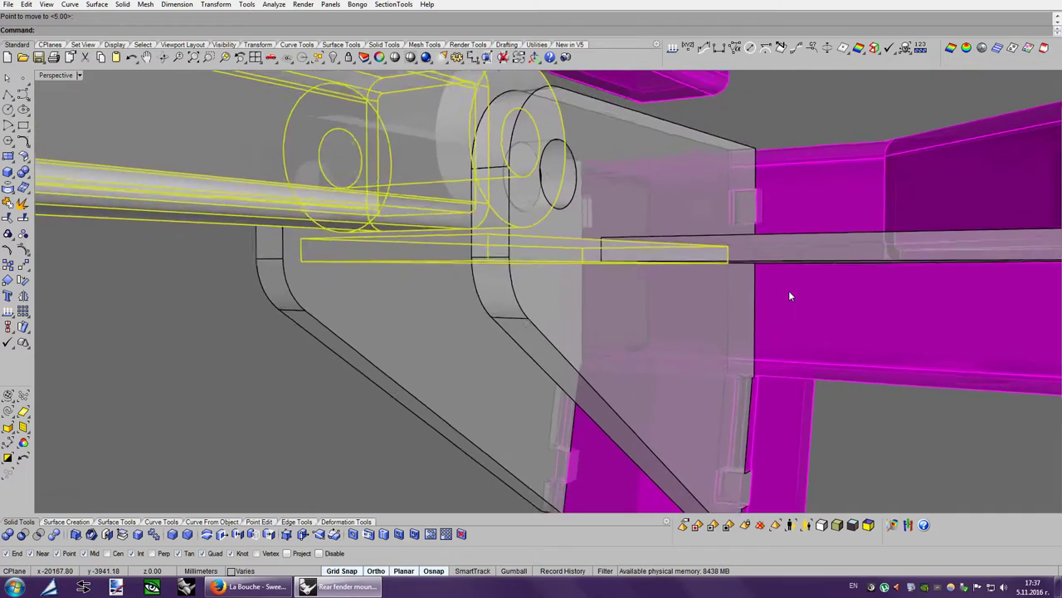
{"action": "scroll", "coordinate": [788, 290], "scroll_direction": "down", "scroll_amount": 2}
{"action": "scroll", "coordinate": [788, 291], "scroll_direction": "down", "scroll_amount": 3}
{"action": "right_click_drag", "start_coordinate": [316, 394], "coordinate": [622, 349]}
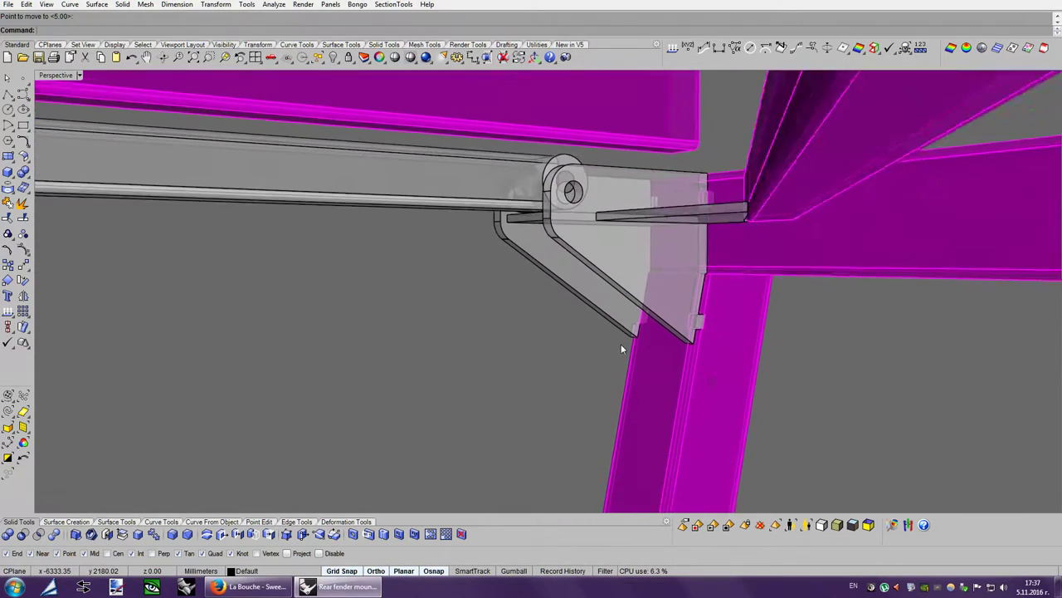
{"action": "scroll", "coordinate": [621, 345], "scroll_direction": "up", "scroll_amount": 2}
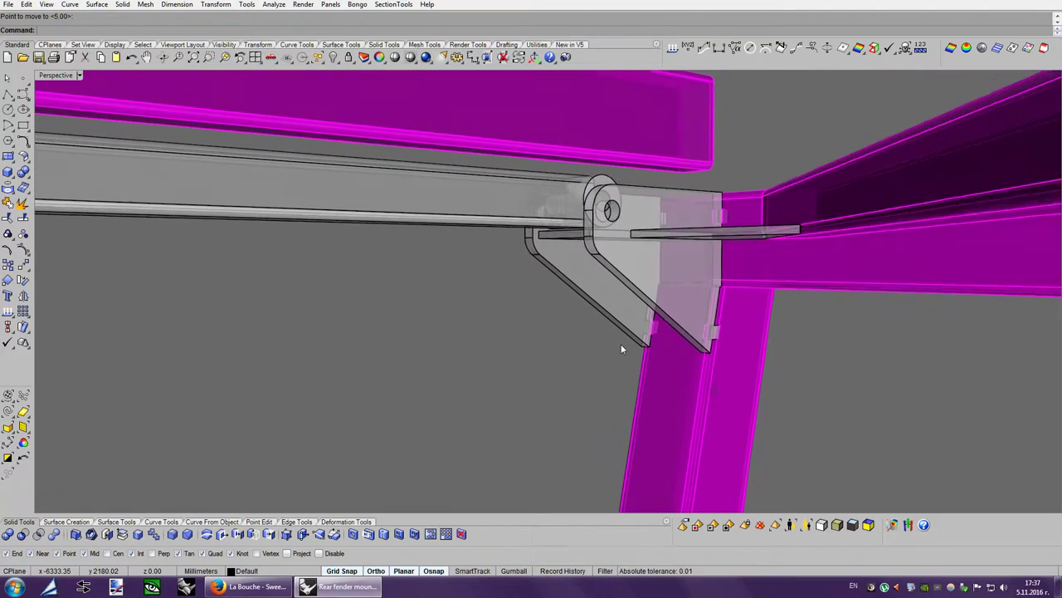
{"action": "scroll", "coordinate": [620, 348], "scroll_direction": "up", "scroll_amount": 3}
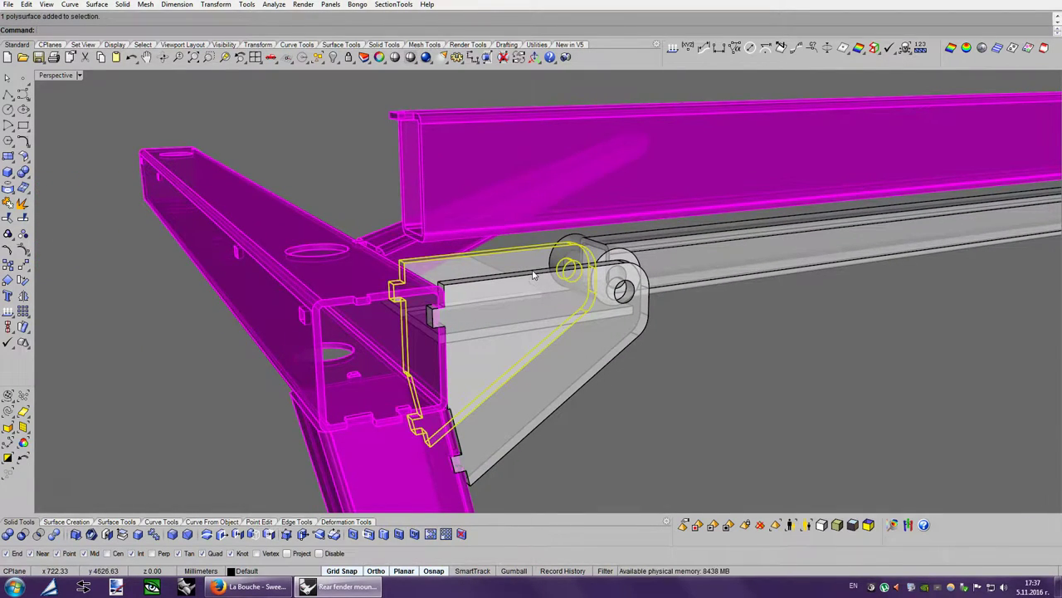
Isolate the bracket side plate, long rail and strip by hiding everything else.
{"action": "left_click", "coordinate": [535, 275], "text": "shift"}
{"action": "left_click", "coordinate": [632, 270], "text": "shift"}
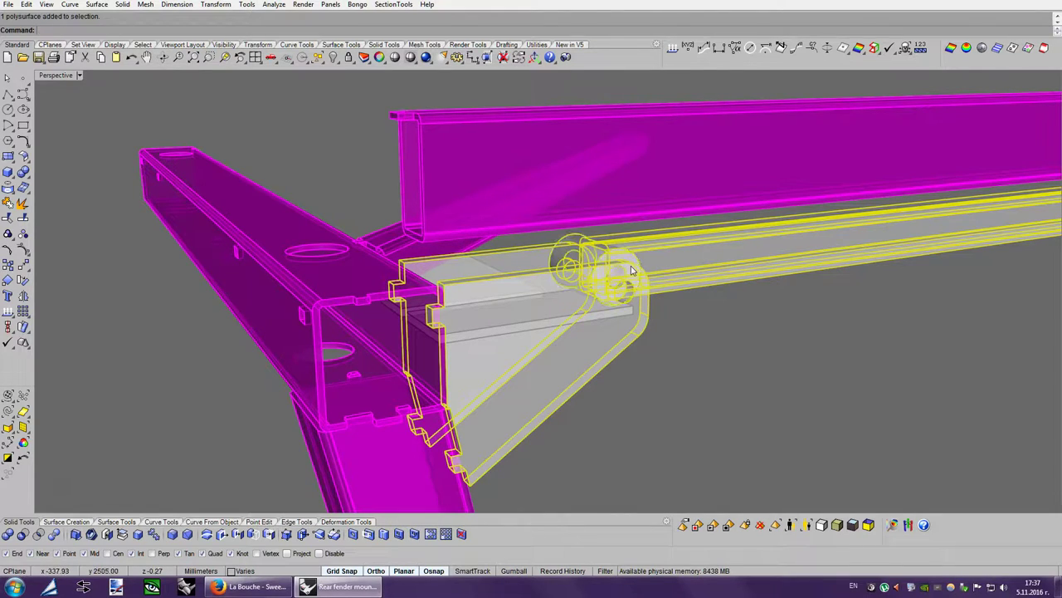
{"action": "left_click", "coordinate": [598, 317], "text": "shift"}
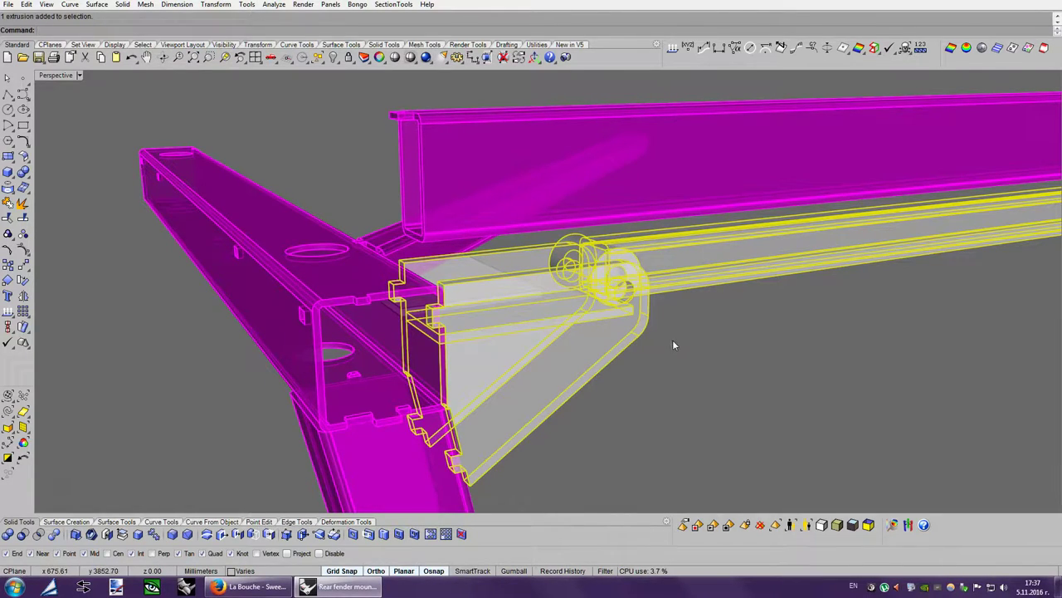
{"action": "middle_click", "coordinate": [737, 352]}
{"action": "left_click", "coordinate": [755, 353]}
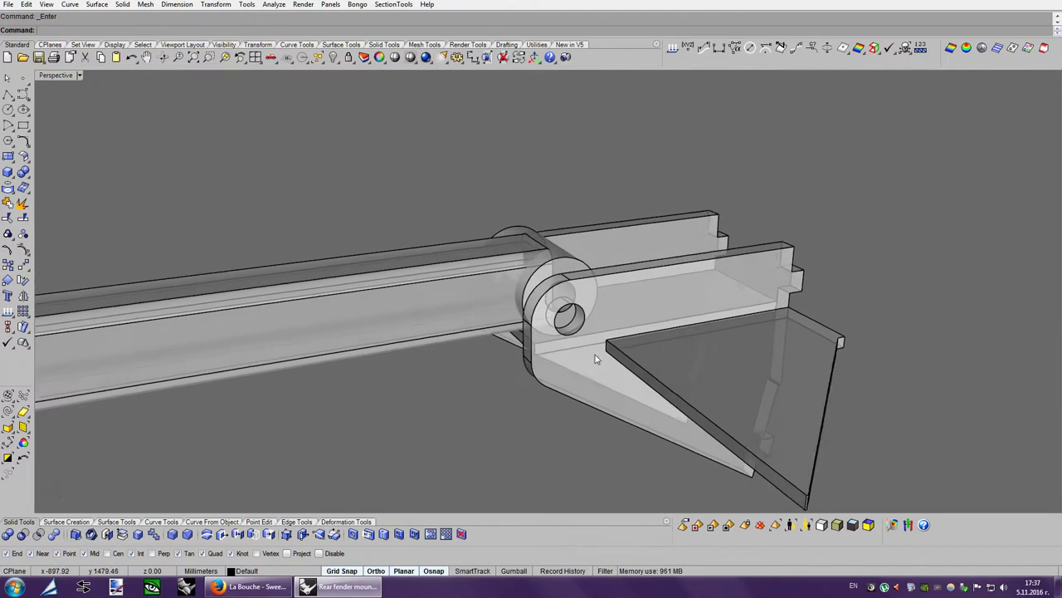
Boolean-difference the bracket parts from the long tube and delete the two leftover scraps.
{"action": "left_click", "coordinate": [411, 330]}
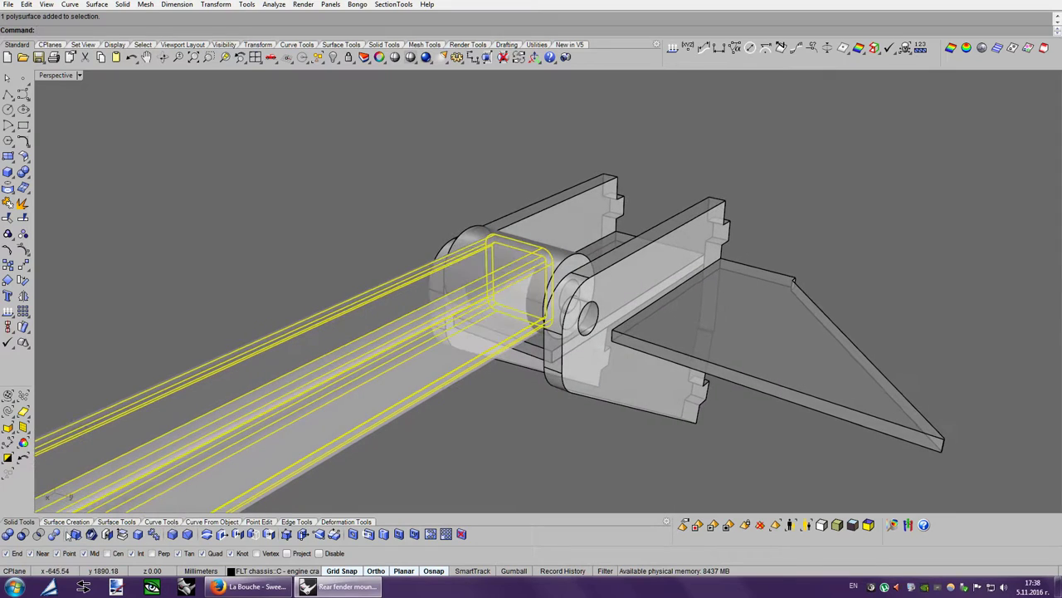
{"action": "left_click", "coordinate": [24, 534]}
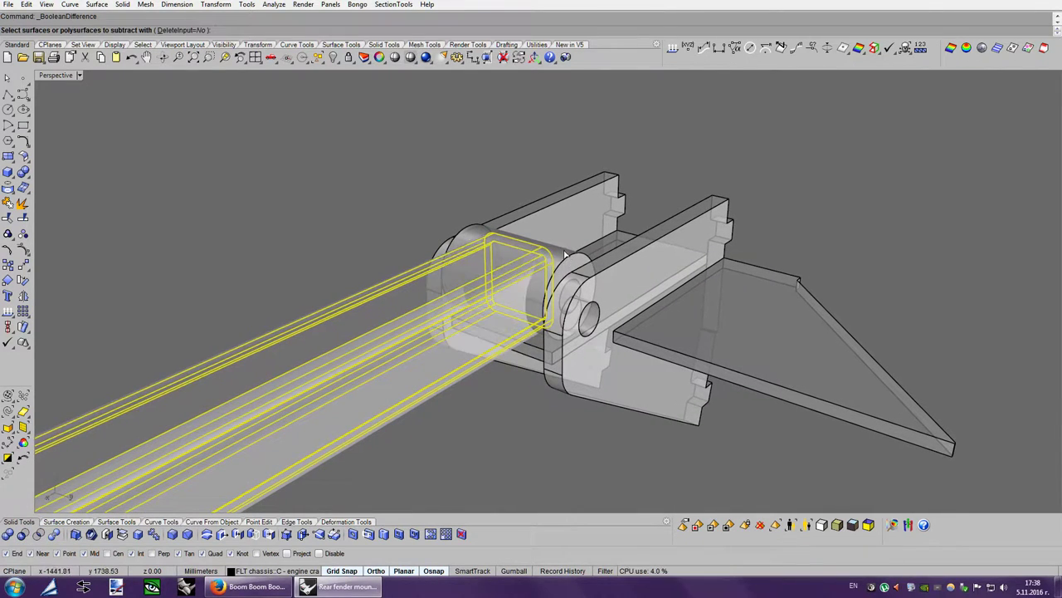
{"action": "right_click_drag", "start_coordinate": [560, 248], "coordinate": [515, 399]}
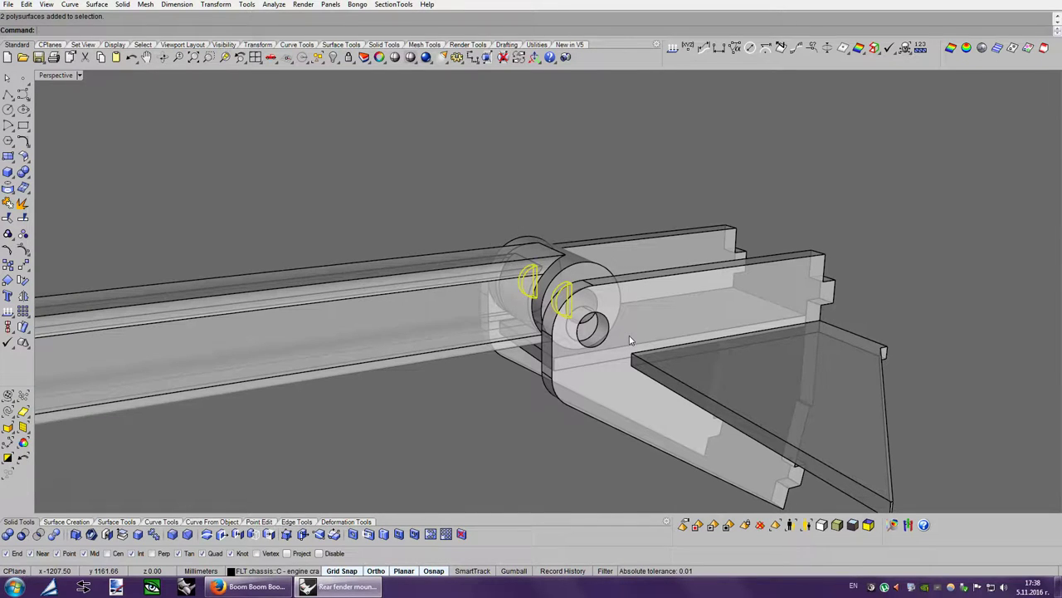
{"action": "key", "text": "Delete"}
Move the long chassis tube 100 mm away from the bracket.
{"action": "left_click", "coordinate": [446, 321]}
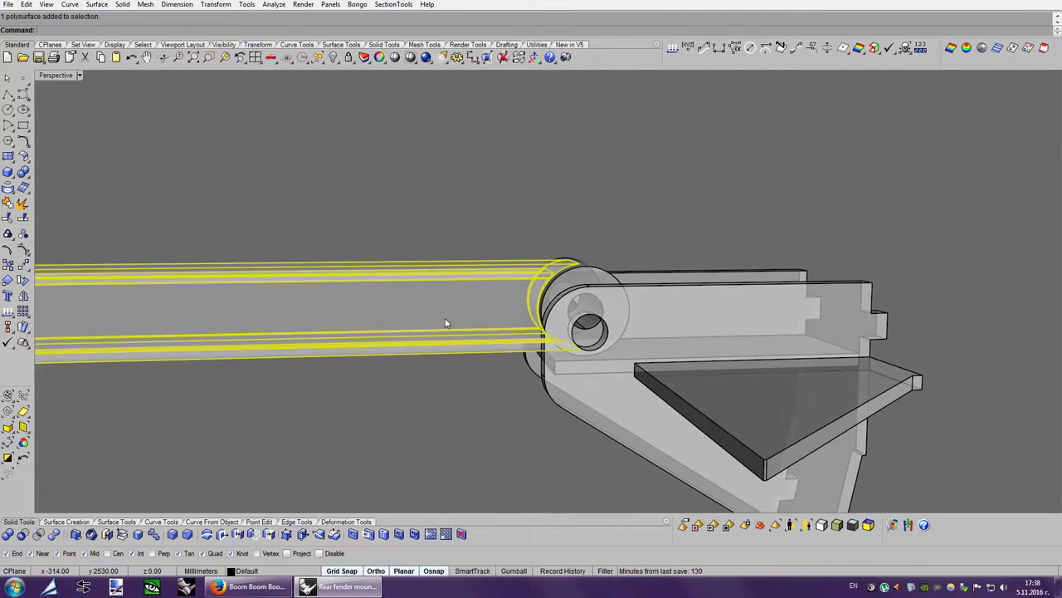
{"action": "mouse_move", "coordinate": [445, 321]}
{"action": "right_mouse_down"}
{"action": "mouse_move", "coordinate": [911, 354]}
{"action": "mouse_move", "coordinate": [768, 252]}
{"action": "mouse_move", "coordinate": [639, 310]}
{"action": "mouse_move", "coordinate": [573, 399]}
{"action": "right_mouse_up"}
{"action": "left_click", "coordinate": [767, 253]}
{"action": "scroll", "coordinate": [766, 250], "scroll_direction": "down", "scroll_amount": 3}
{"action": "left_click", "coordinate": [652, 301]}
{"action": "left_click_drag", "start_coordinate": [560, 411], "coordinate": [814, 417]}
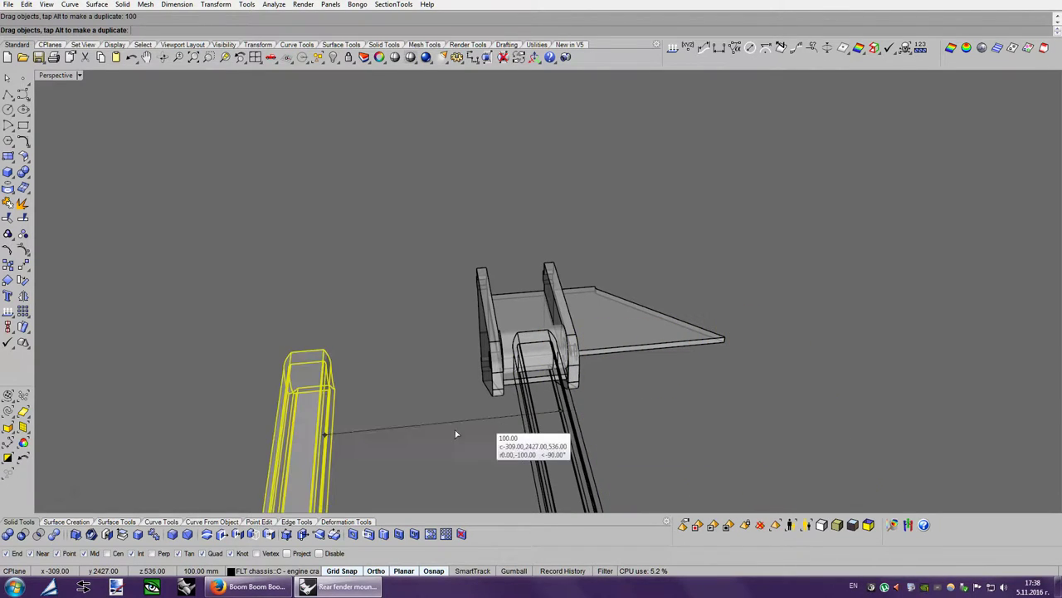
{"action": "left_click_drag", "start_coordinate": [799, 388], "coordinate": [327, 386]}
{"action": "left_click", "coordinate": [408, 316]}
{"action": "right_click_drag", "start_coordinate": [407, 316], "coordinate": [838, 300]}
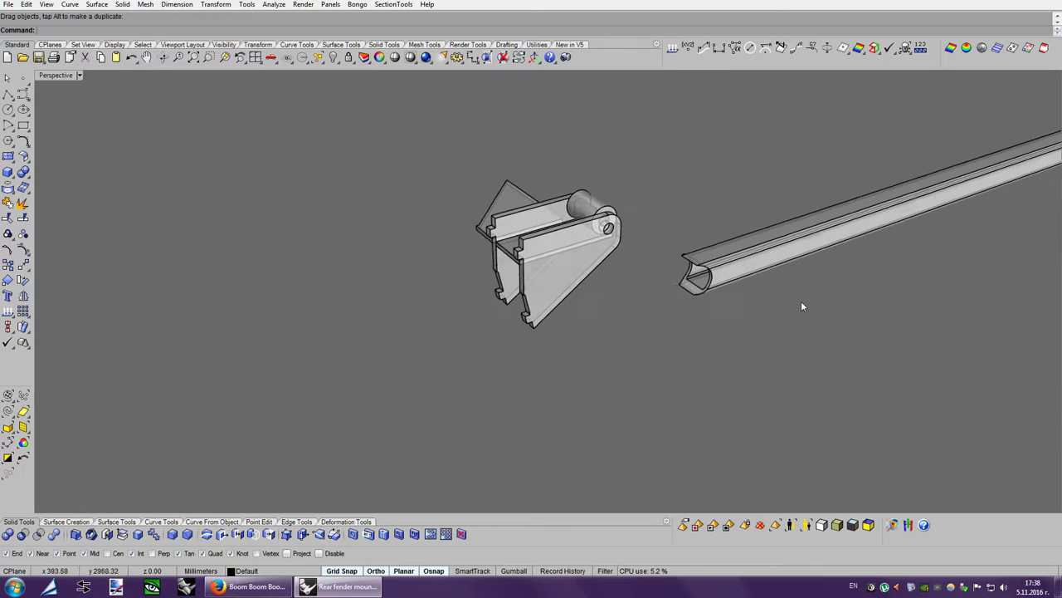
Draw a vertical plane at the tube end, edge from the tube midpoint 18 mm down.
{"action": "scroll", "coordinate": [850, 306], "scroll_direction": "up", "scroll_amount": 5}
{"action": "scroll", "coordinate": [850, 305], "scroll_direction": "up", "scroll_amount": 2}
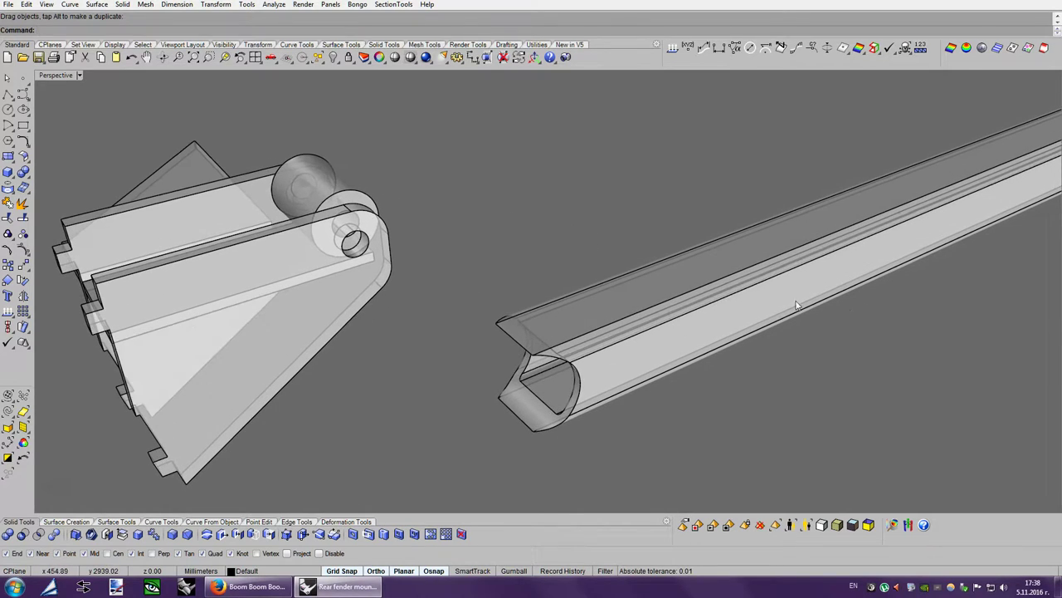
{"action": "right_click", "coordinate": [7, 157]}
{"action": "mouse_move", "coordinate": [628, 456]}
{"action": "right_mouse_down"}
{"action": "mouse_move", "coordinate": [636, 439]}
{"action": "mouse_move", "coordinate": [645, 444]}
{"action": "mouse_move", "coordinate": [636, 430]}
{"action": "right_mouse_up"}
{"action": "scroll", "coordinate": [636, 430], "scroll_direction": "up", "scroll_amount": 2}
{"action": "scroll", "coordinate": [635, 429], "scroll_direction": "up", "scroll_amount": 2}
{"action": "scroll", "coordinate": [636, 430], "scroll_direction": "up", "scroll_amount": 1}
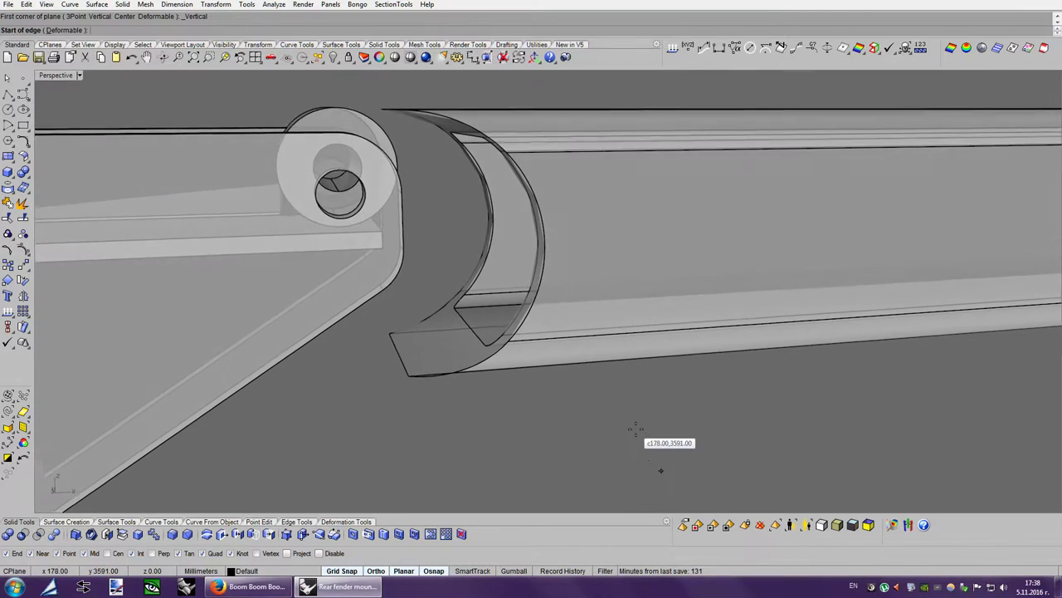
{"action": "scroll", "coordinate": [635, 430], "scroll_direction": "up", "scroll_amount": 1}
{"action": "key", "text": "Left"}
{"action": "key", "text": "Left"}
{"action": "key", "text": "Left"}
{"action": "key", "text": "Left"}
{"action": "key", "text": "Left"}
{"action": "key", "text": "Left"}
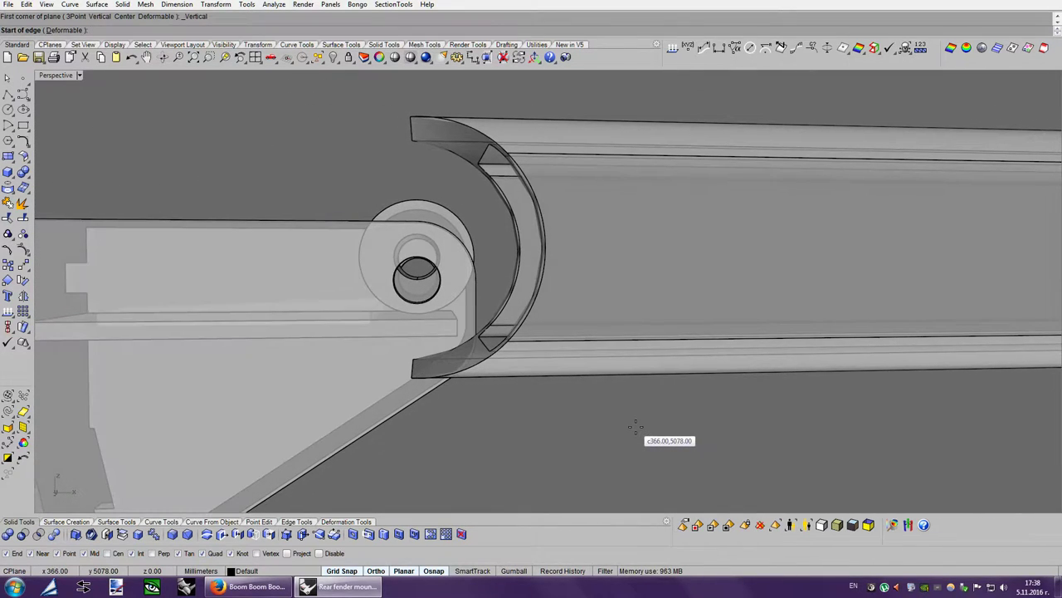
{"action": "key", "text": "Left"}
{"action": "key", "text": "Left"}
{"action": "key", "text": "Left"}
{"action": "key", "text": "Left"}
{"action": "scroll", "coordinate": [636, 429], "scroll_direction": "up", "scroll_amount": 2}
{"action": "scroll", "coordinate": [581, 349], "scroll_direction": "up", "scroll_amount": 1}
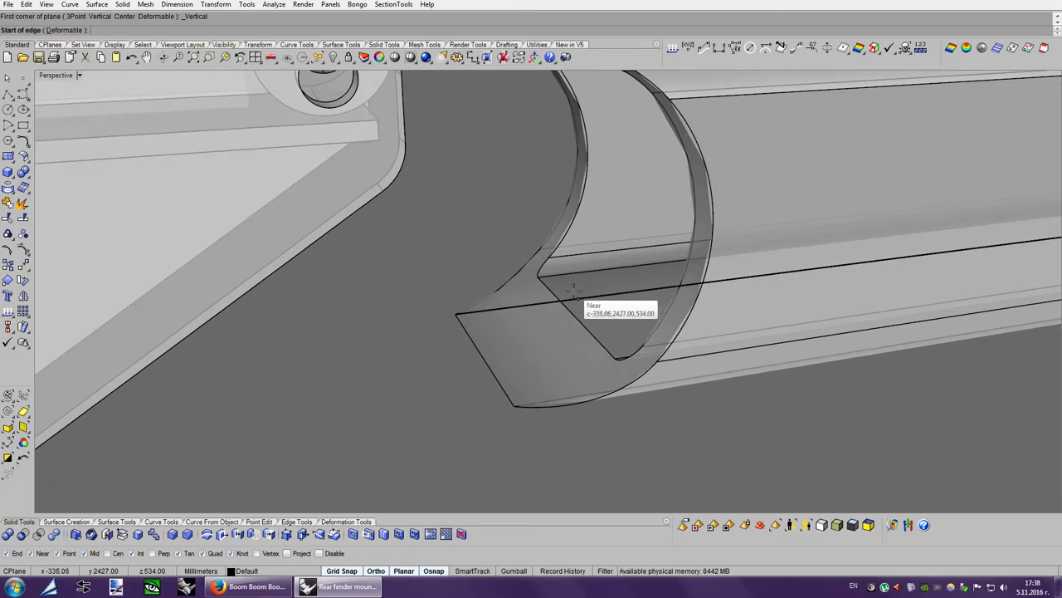
{"action": "left_click", "coordinate": [571, 312]}
{"action": "scroll", "coordinate": [585, 323], "scroll_direction": "down", "scroll_amount": 2}
{"action": "scroll", "coordinate": [605, 344], "scroll_direction": "down", "scroll_amount": 3}
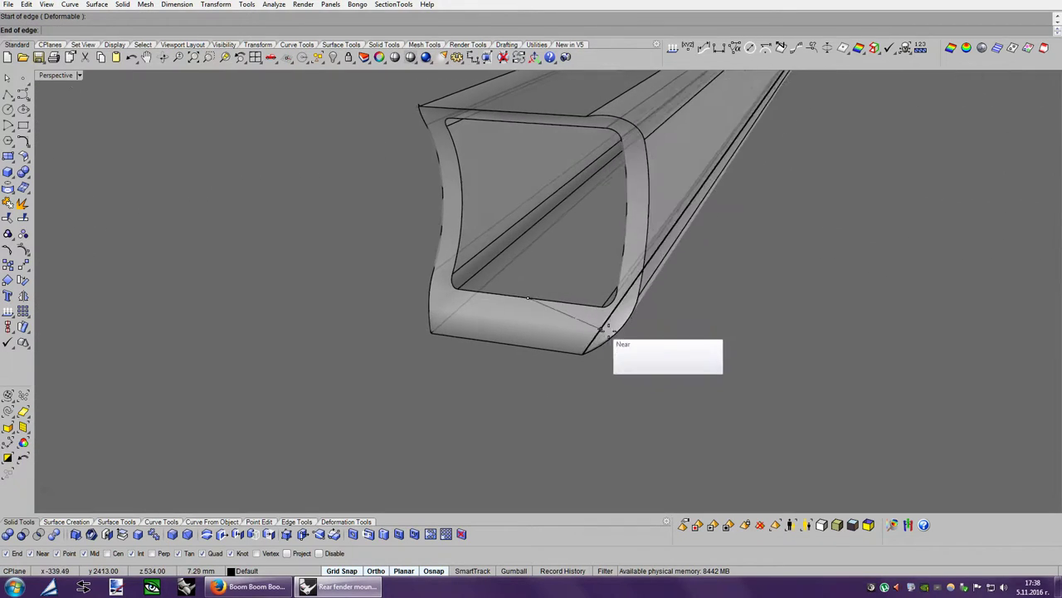
{"action": "left_click", "coordinate": [727, 321]}
{"action": "left_click", "coordinate": [716, 430]}
{"action": "left_click_drag", "start_coordinate": [714, 428], "coordinate": [675, 427]}
Scale1D the plane wider past the tube and taller past the tube's top.
{"action": "left_click", "coordinate": [638, 402]}
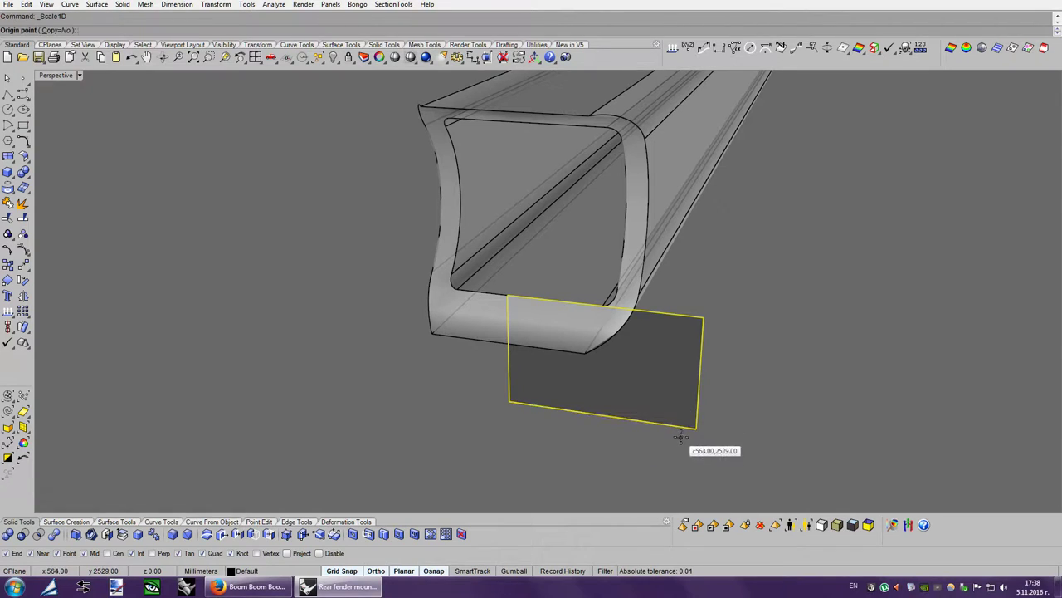
{"action": "left_click", "coordinate": [686, 427]}
{"action": "left_click", "coordinate": [589, 412]}
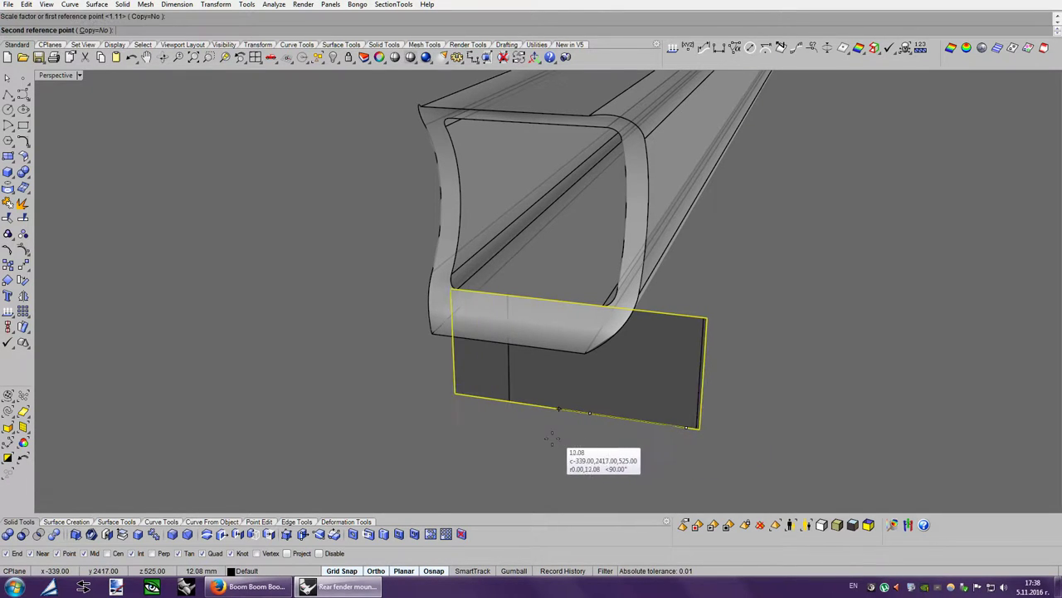
{"action": "left_click", "coordinate": [498, 444]}
{"action": "right_click_drag", "start_coordinate": [665, 439], "coordinate": [550, 384]}
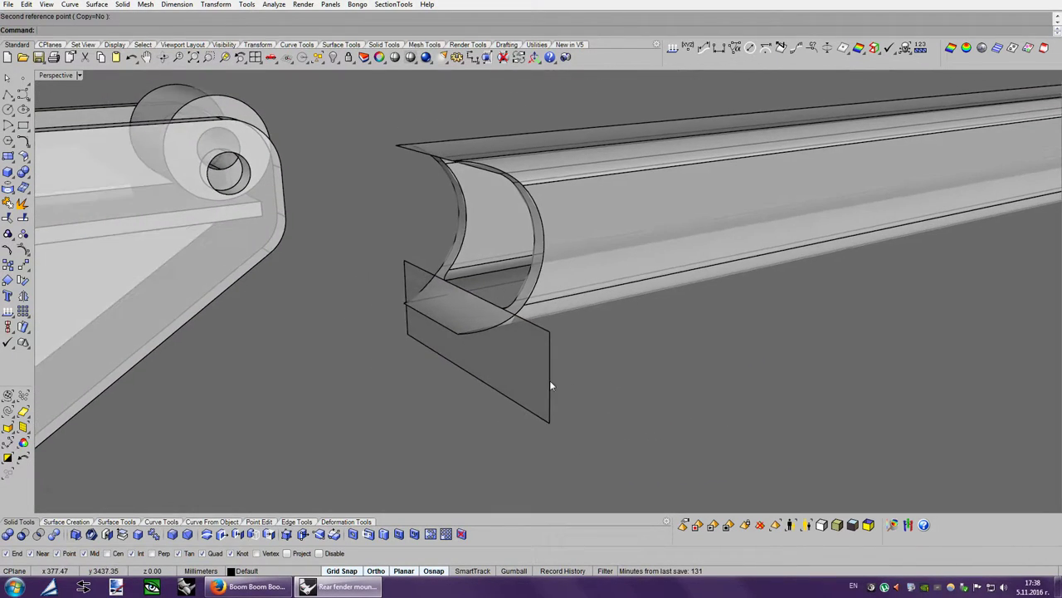
{"action": "left_click", "coordinate": [537, 392]}
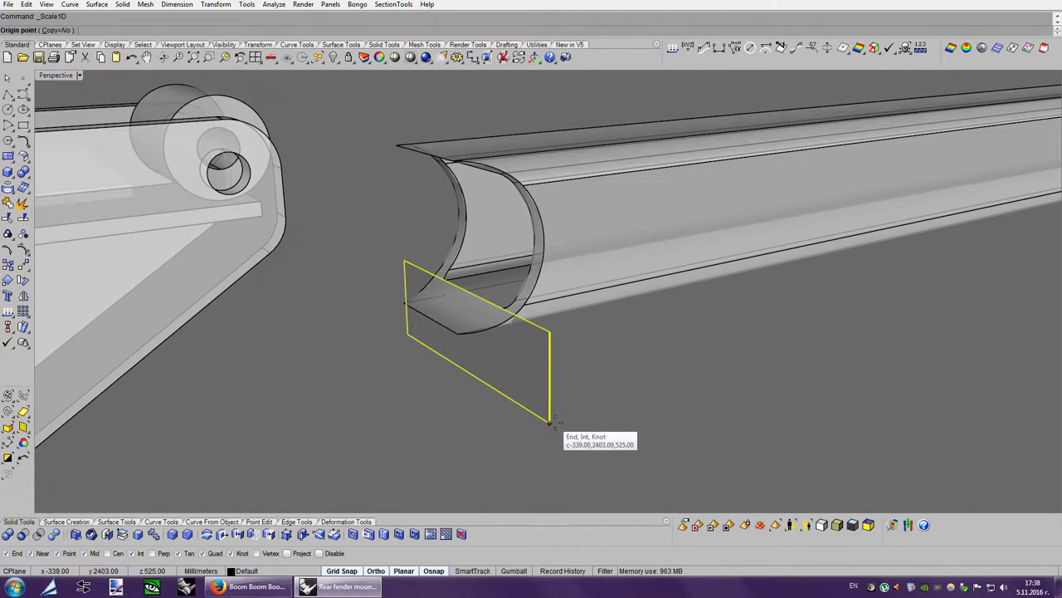
{"action": "left_click", "coordinate": [549, 420]}
{"action": "left_click", "coordinate": [550, 390]}
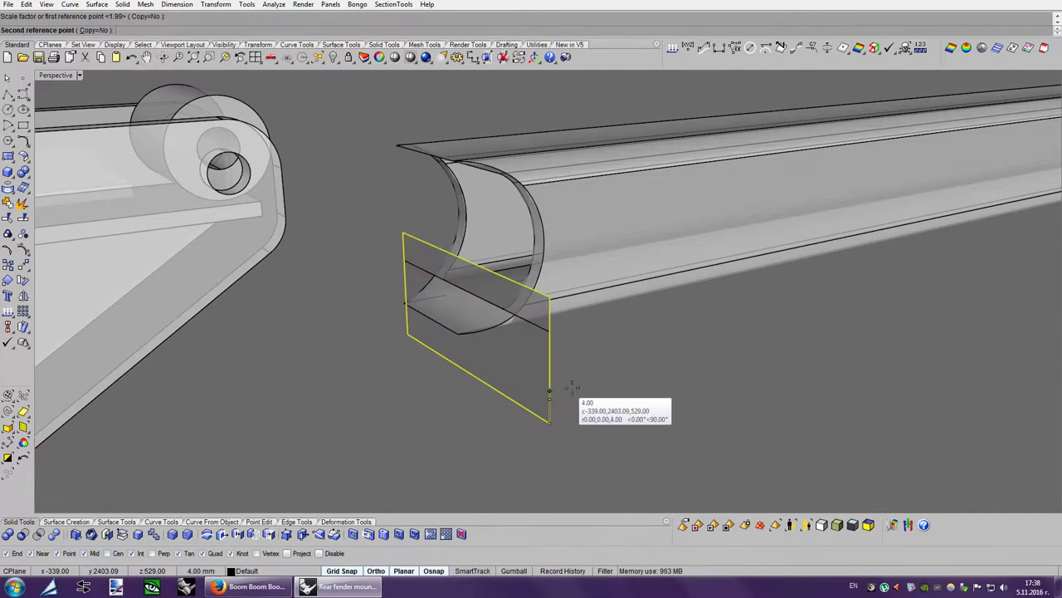
{"action": "left_click", "coordinate": [666, 349]}
{"action": "right_click_drag", "start_coordinate": [668, 351], "coordinate": [425, 276]}
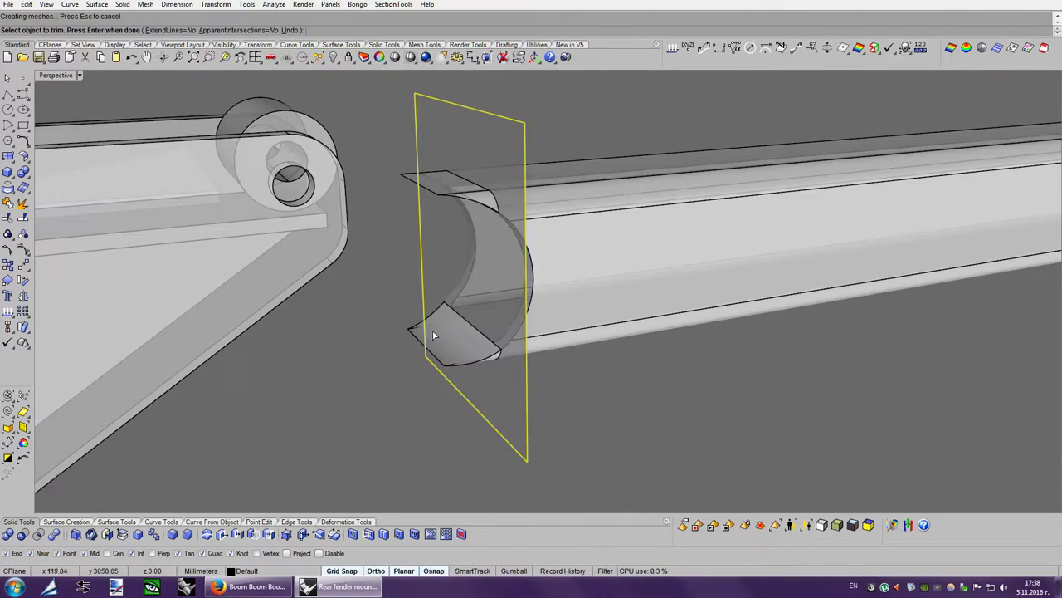
Trim the lower and upper flat flaps off the tube end with the plane.
{"action": "left_click", "coordinate": [430, 336]}
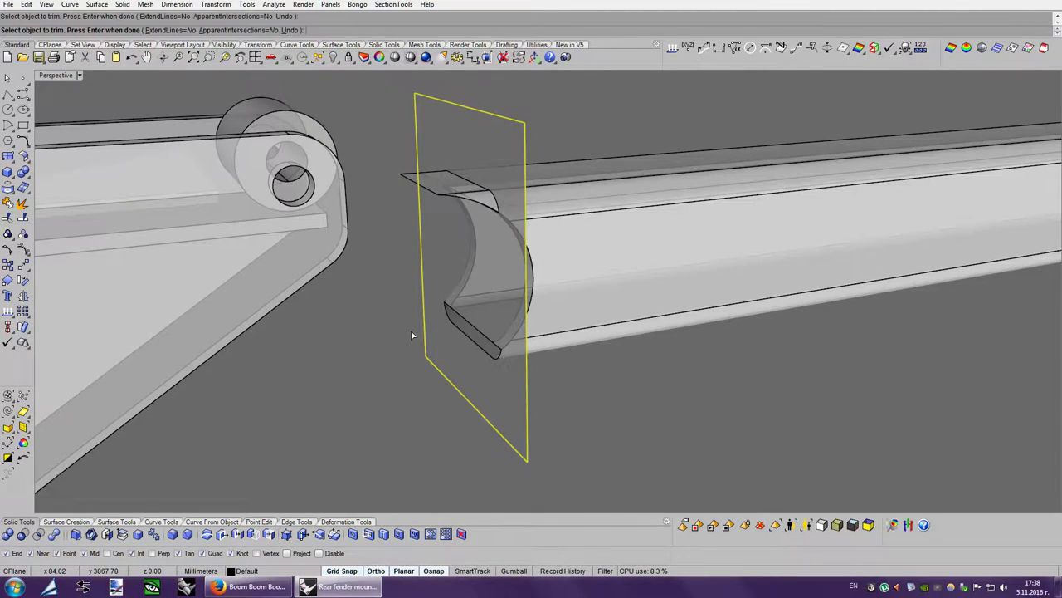
{"action": "left_click", "coordinate": [421, 188]}
{"action": "scroll", "coordinate": [421, 184], "scroll_direction": "up", "scroll_amount": 2}
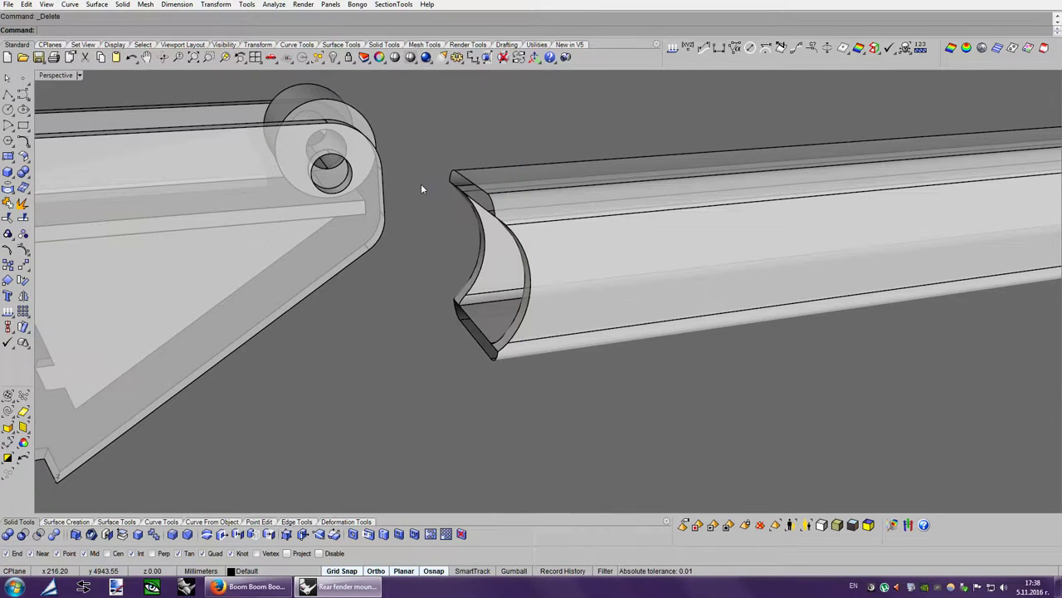
{"action": "scroll", "coordinate": [421, 183], "scroll_direction": "up", "scroll_amount": 2}
{"action": "scroll", "coordinate": [421, 183], "scroll_direction": "up", "scroll_amount": 2}
{"action": "left_click", "coordinate": [612, 272]}
{"action": "left_click", "coordinate": [700, 404]}
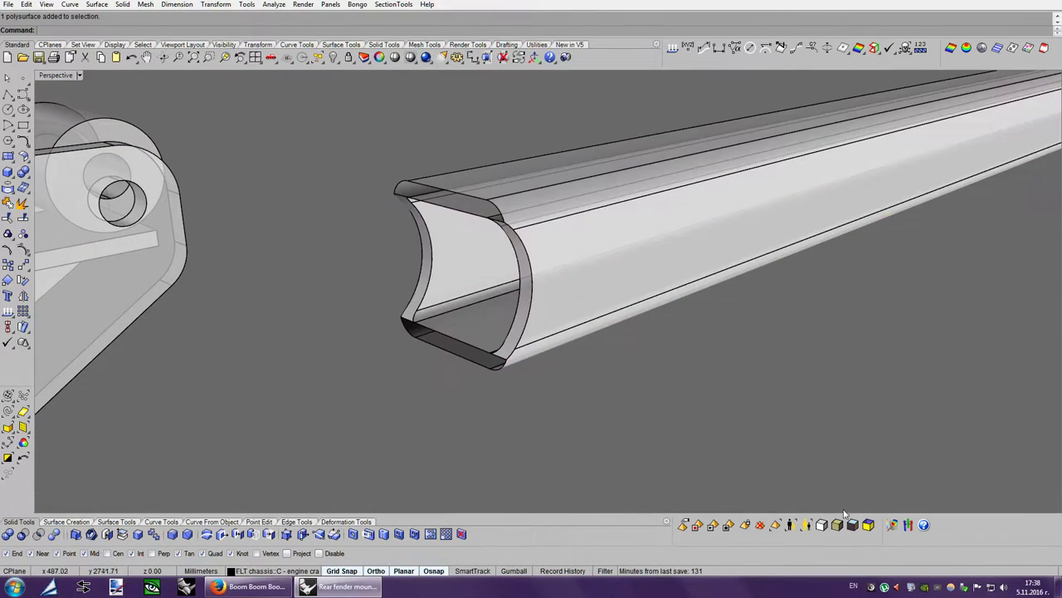
{"action": "left_click", "coordinate": [868, 524]}
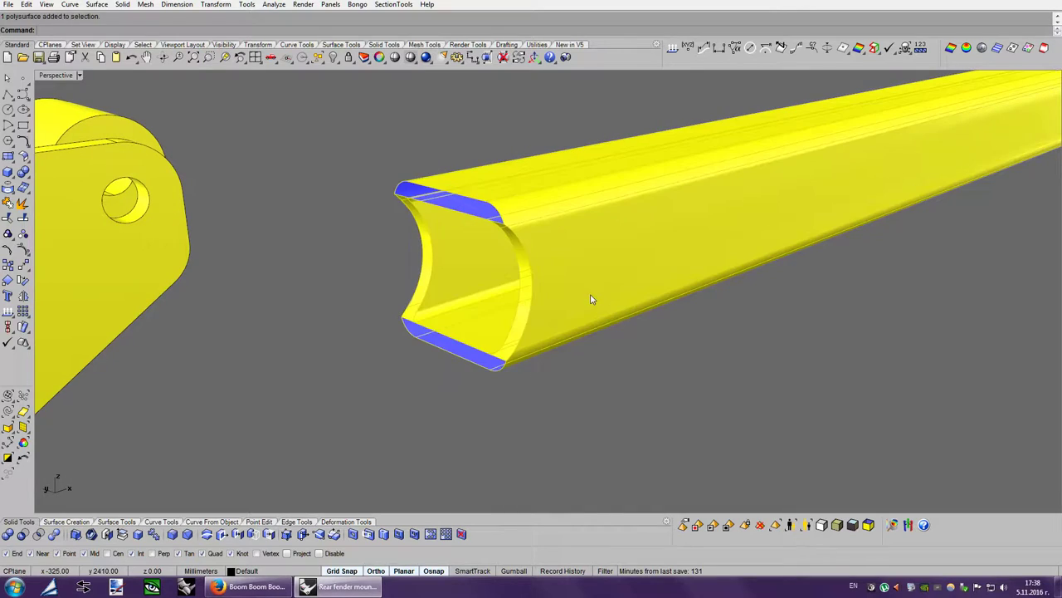
{"action": "left_click", "coordinate": [109, 536]}
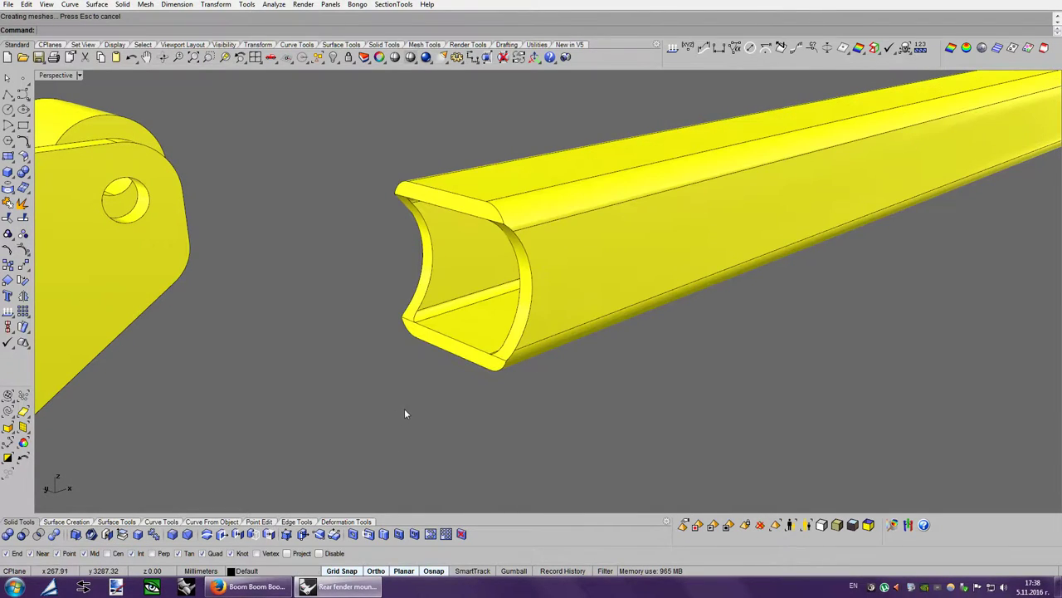
{"action": "mouse_move", "coordinate": [404, 408]}
{"action": "right_mouse_down"}
{"action": "mouse_move", "coordinate": [582, 405]}
{"action": "mouse_move", "coordinate": [608, 419]}
{"action": "right_mouse_up"}
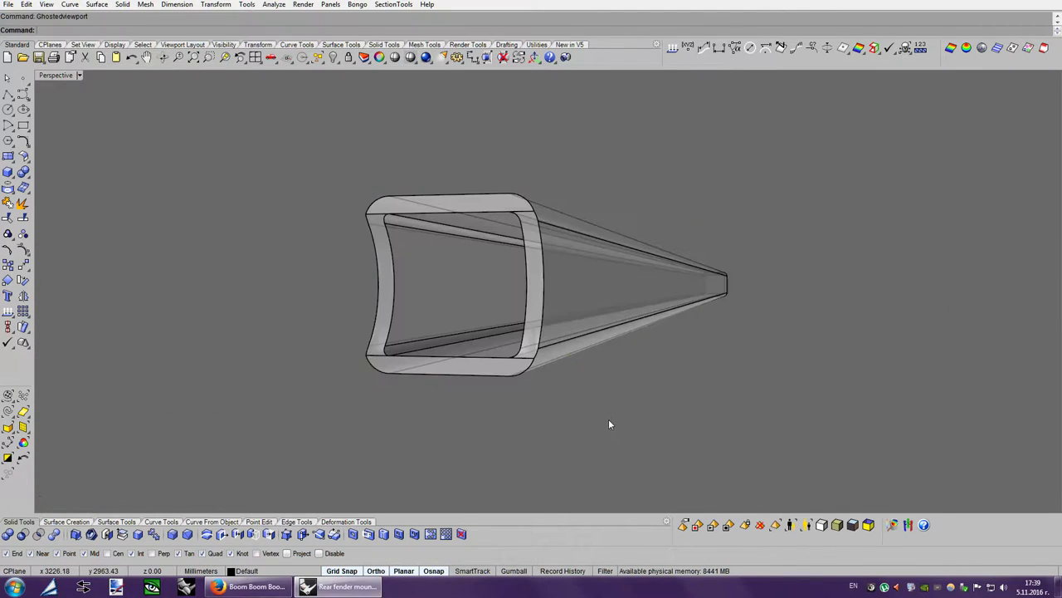
{"action": "key", "text": "ctrl+alt+g"}
{"action": "left_click", "coordinate": [827, 533]}
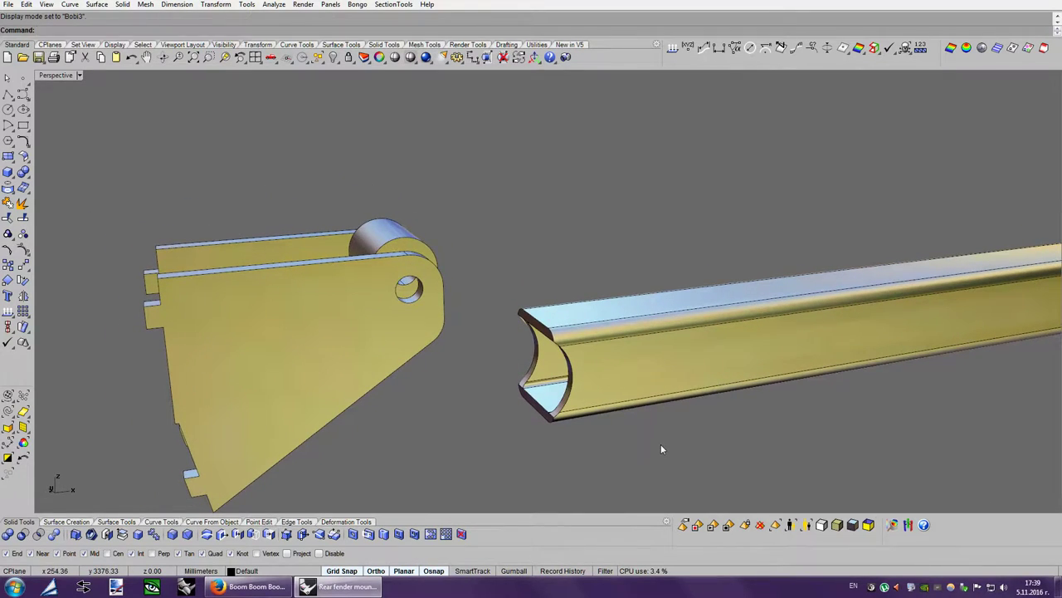
{"action": "key", "text": "ctrl+alt+g"}
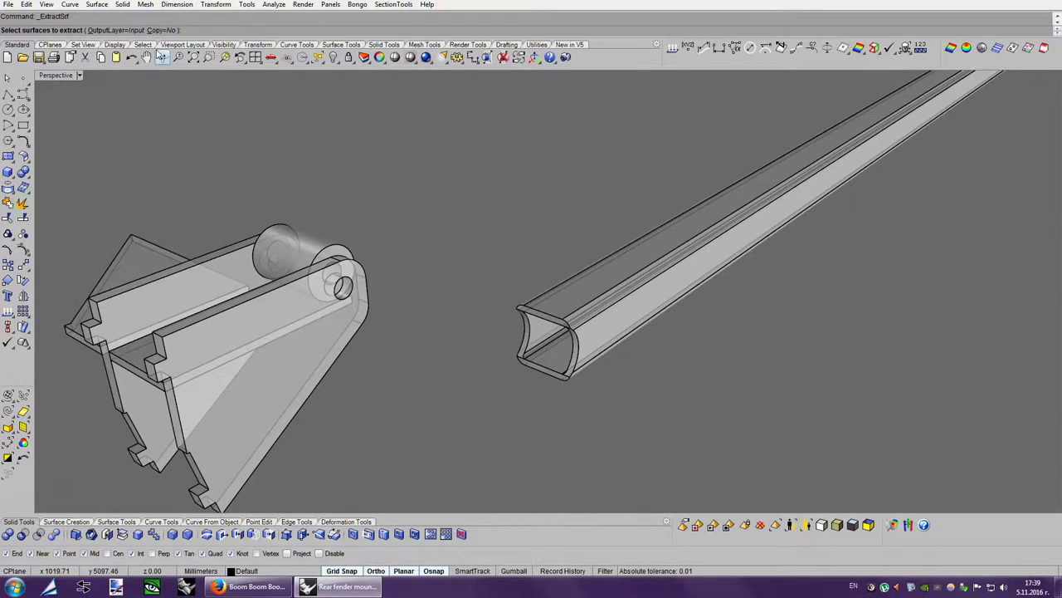
Extract the cut end face and trim the tube's far end to a matching concave cope.
{"action": "left_click", "coordinate": [504, 316]}
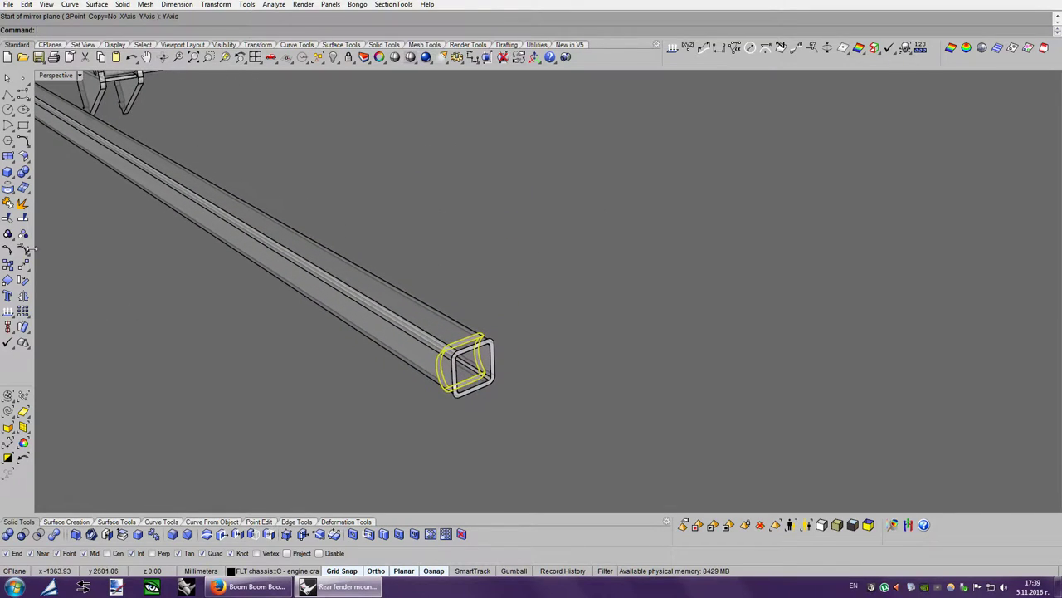
{"action": "left_click", "coordinate": [10, 216]}
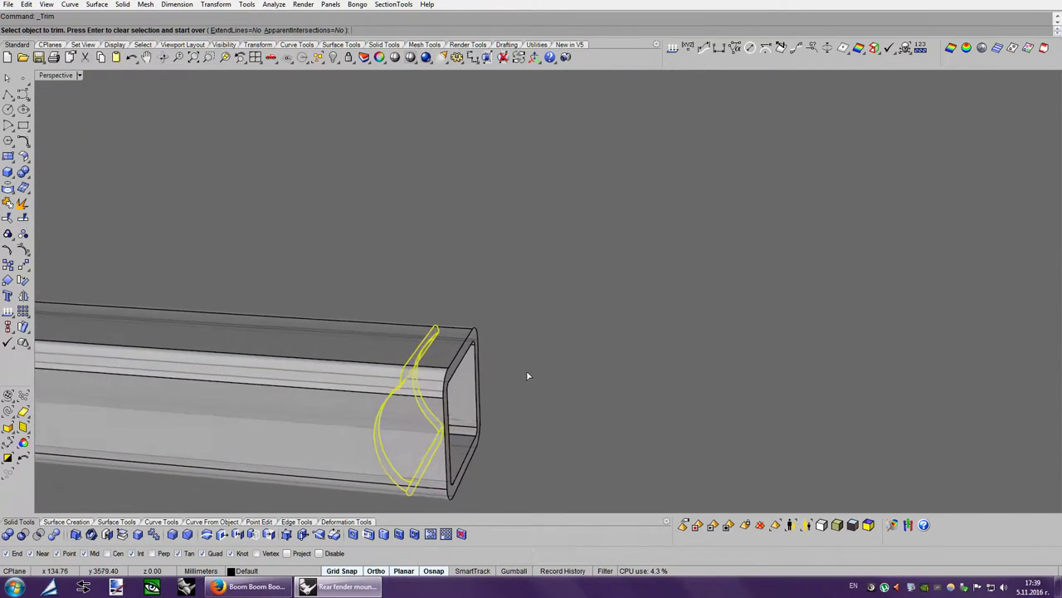
{"action": "left_click", "coordinate": [473, 383]}
{"action": "key", "text": "Return"}
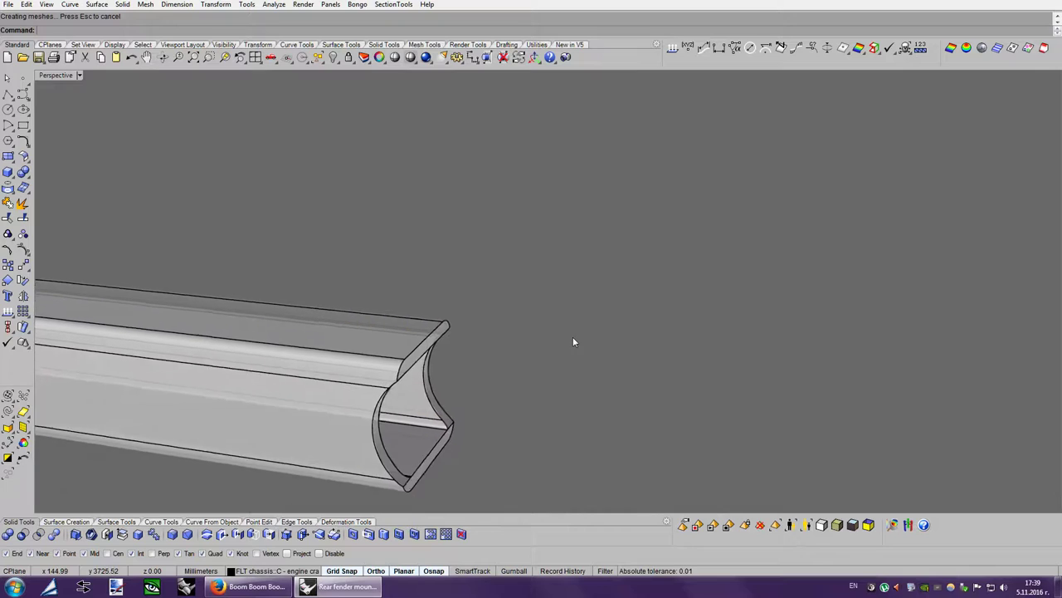
{"action": "left_click", "coordinate": [305, 312]}
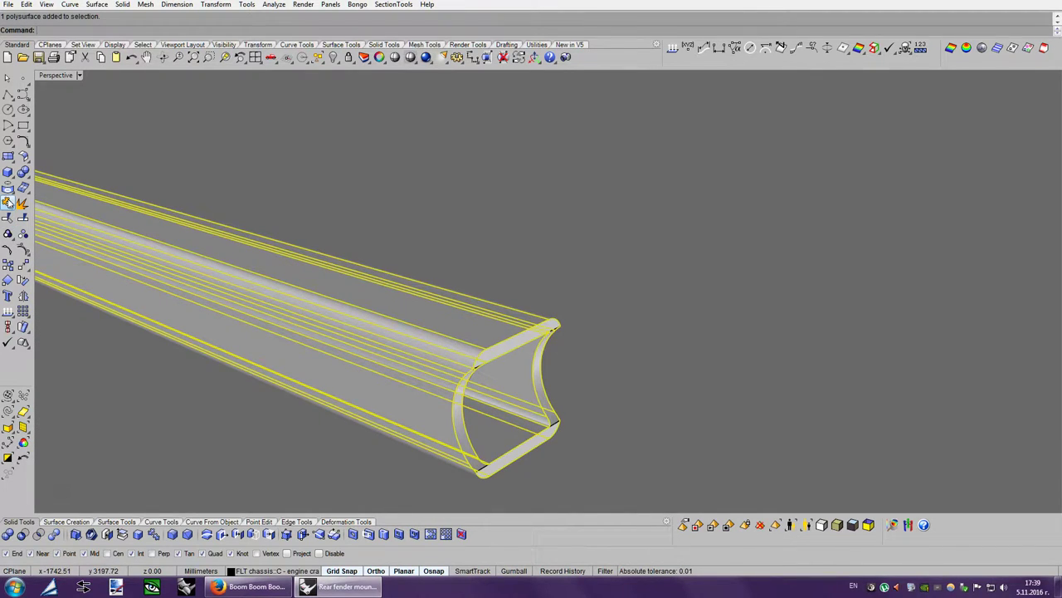
{"action": "left_click", "coordinate": [681, 378]}
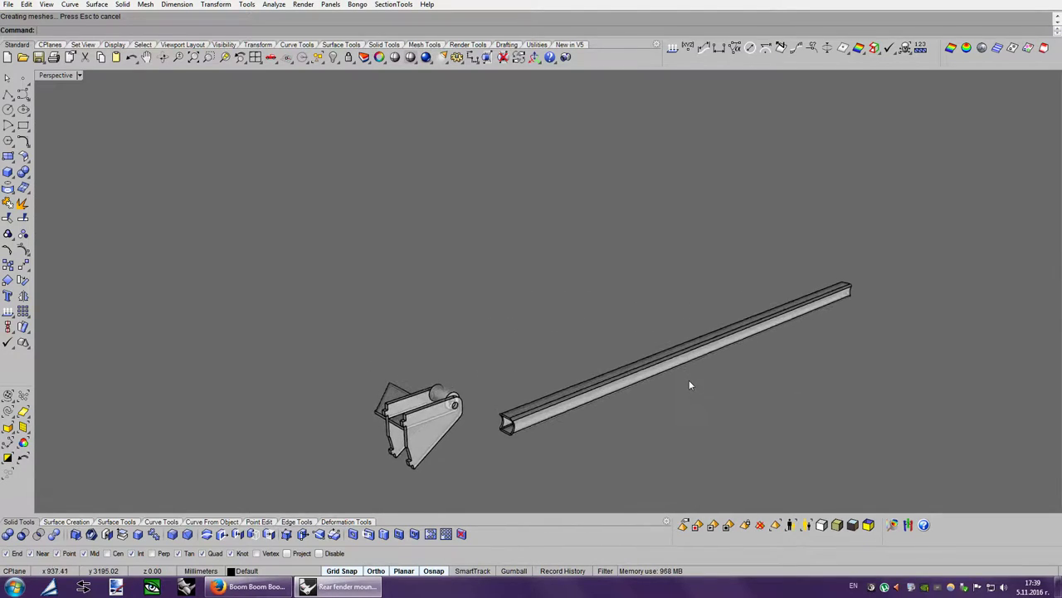
Move the tube so its coped end meets the bracket, and switch to Bobi3 shaded display.
{"action": "left_click_drag", "start_coordinate": [687, 375], "coordinate": [579, 389]}
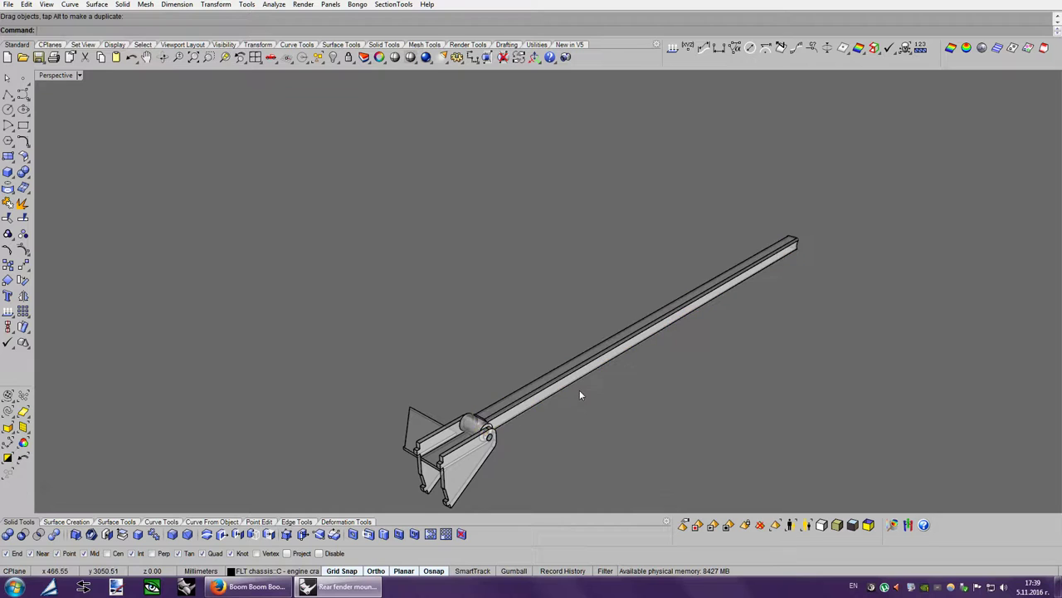
{"action": "left_click", "coordinate": [781, 518]}
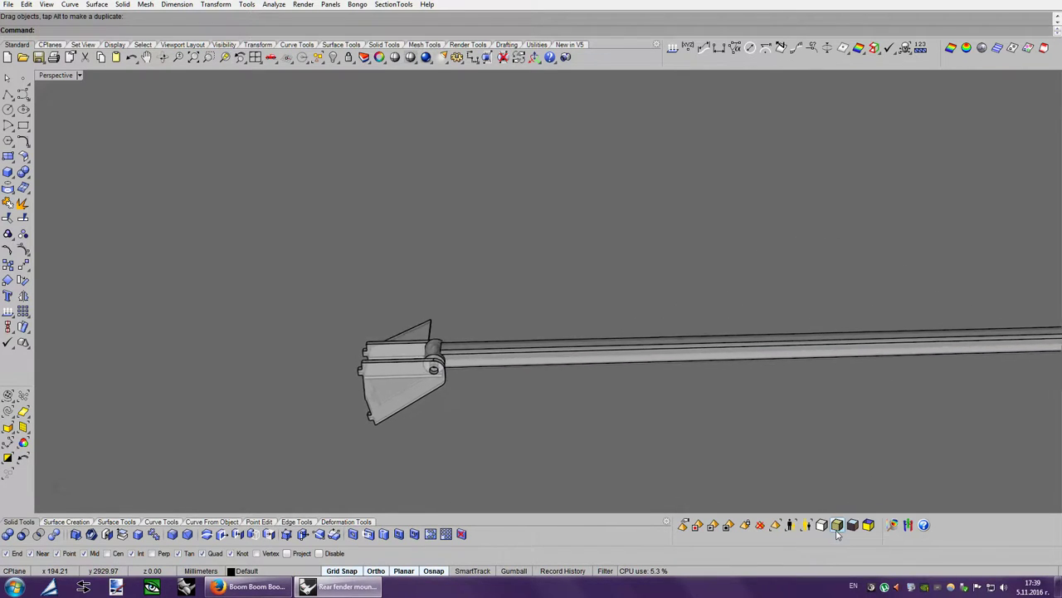
{"action": "scroll", "coordinate": [595, 432], "scroll_direction": "up", "scroll_amount": 6}
Orbit the Perspective view around the hinge to inspect the plates from above, below and side-on.
{"action": "right_click_drag", "start_coordinate": [567, 429], "coordinate": [711, 414]}
{"action": "key", "text": "Right"}
{"action": "key", "text": "Right"}
{"action": "key", "text": "Right"}
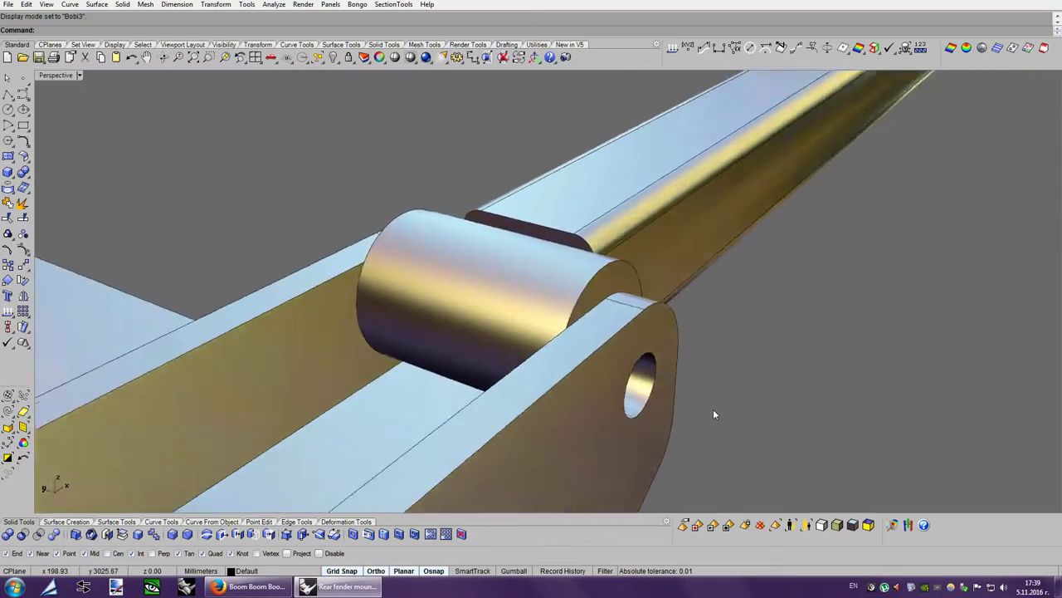
{"action": "key", "text": "Right"}
{"action": "key", "text": "Right"}
{"action": "key", "text": "Right"}
{"action": "key", "text": "Right"}
{"action": "key", "text": "Right"}
{"action": "key", "text": "Right"}
{"action": "key", "text": "Right"}
{"action": "key", "text": "Right"}
{"action": "key", "text": "Right"}
{"action": "key", "text": "Down"}
{"action": "key", "text": "Down"}
{"action": "key", "text": "Down"}
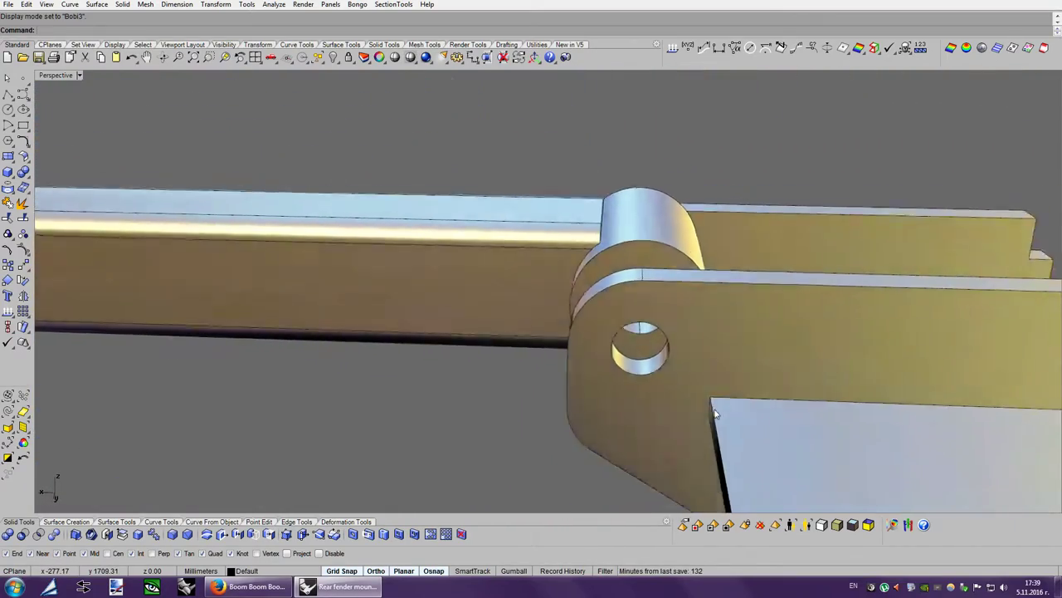
{"action": "key", "text": "Down"}
{"action": "key", "text": "Down"}
{"action": "key", "text": "Down"}
{"action": "key", "text": "Down"}
{"action": "key", "text": "Down"}
{"action": "key", "text": "Down"}
{"action": "key", "text": "Down"}
{"action": "key", "text": "Down"}
{"action": "key", "text": "Down"}
{"action": "key", "text": "Down"}
{"action": "key", "text": "Down"}
{"action": "key", "text": "Down"}
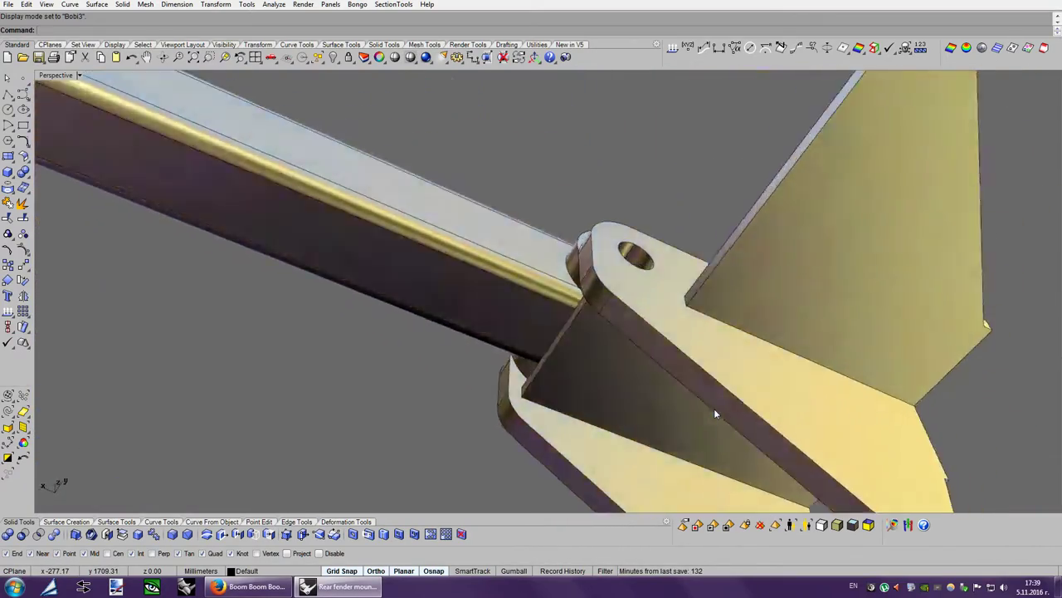
{"action": "key", "text": "Down"}
{"action": "key", "text": "Down"}
{"action": "key", "text": "Down"}
{"action": "key", "text": "Down"}
{"action": "key", "text": "Down"}
{"action": "key", "text": "Down"}
{"action": "key", "text": "Down"}
{"action": "key", "text": "Down"}
{"action": "key", "text": "Down"}
{"action": "key", "text": "Down"}
{"action": "key", "text": "Down"}
{"action": "key", "text": "Down"}
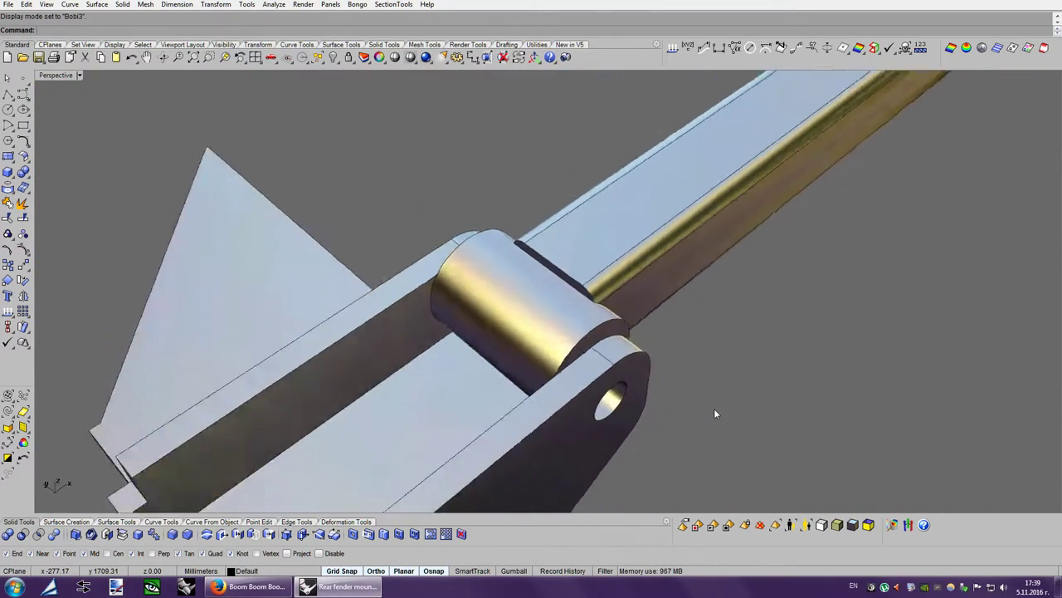
{"action": "key", "text": "Down"}
{"action": "key", "text": "Down"}
{"action": "key", "text": "Down"}
{"action": "key", "text": "Down"}
{"action": "key", "text": "Down"}
{"action": "key", "text": "Down"}
{"action": "key", "text": "Down"}
{"action": "key", "text": "Down"}
{"action": "key", "text": "Down"}
{"action": "key", "text": "Down"}
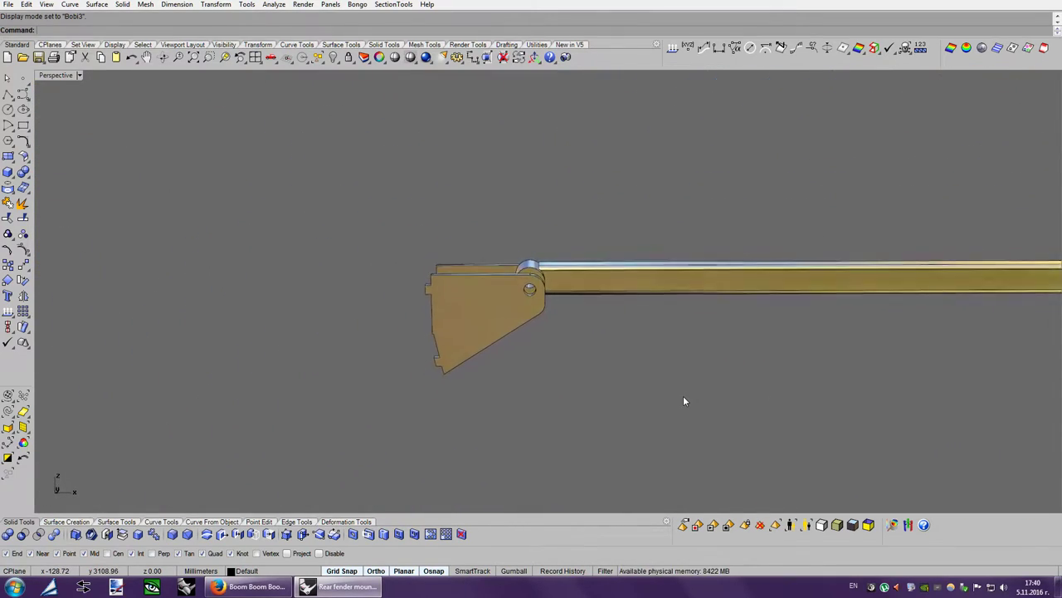
{"action": "key", "text": "Down"}
{"action": "key", "text": "Down"}
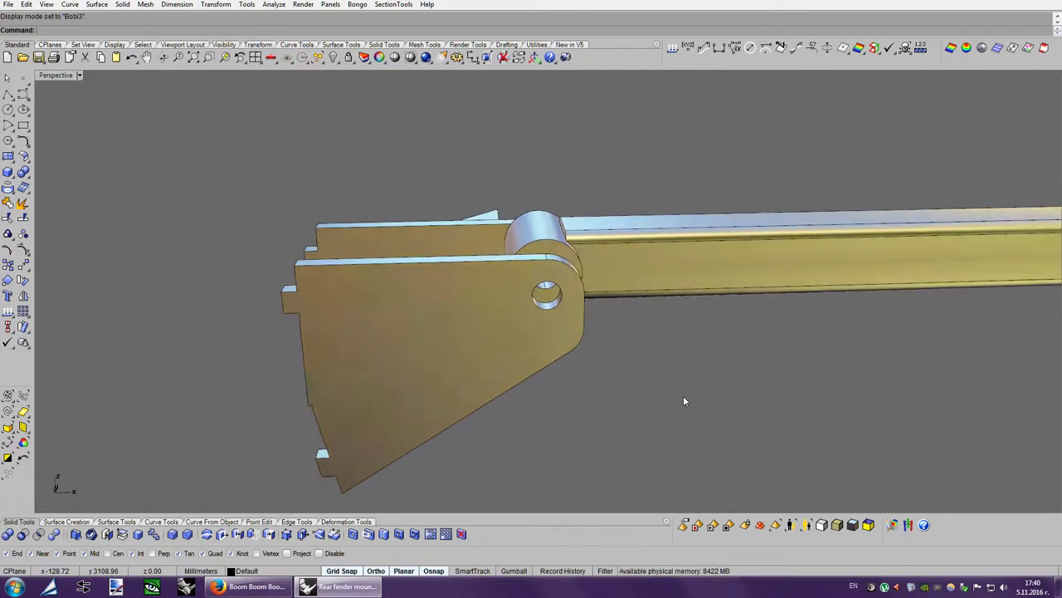
{"action": "key", "text": "Up"}
{"action": "key", "text": "Up"}
{"action": "key", "text": "Up"}
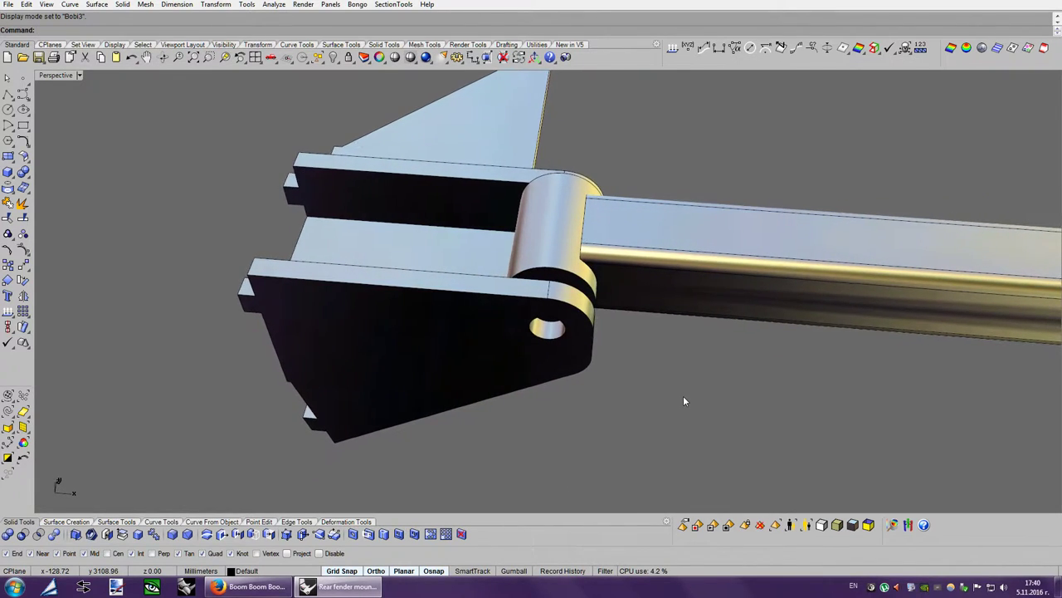
{"action": "key", "text": "Down"}
{"action": "key", "text": "Down"}
{"action": "key", "text": "Down"}
{"action": "key", "text": "Down"}
Draw a polyline across the tops of both side plates, from one plate's corner to the other.
{"action": "left_click", "coordinate": [8, 96]}
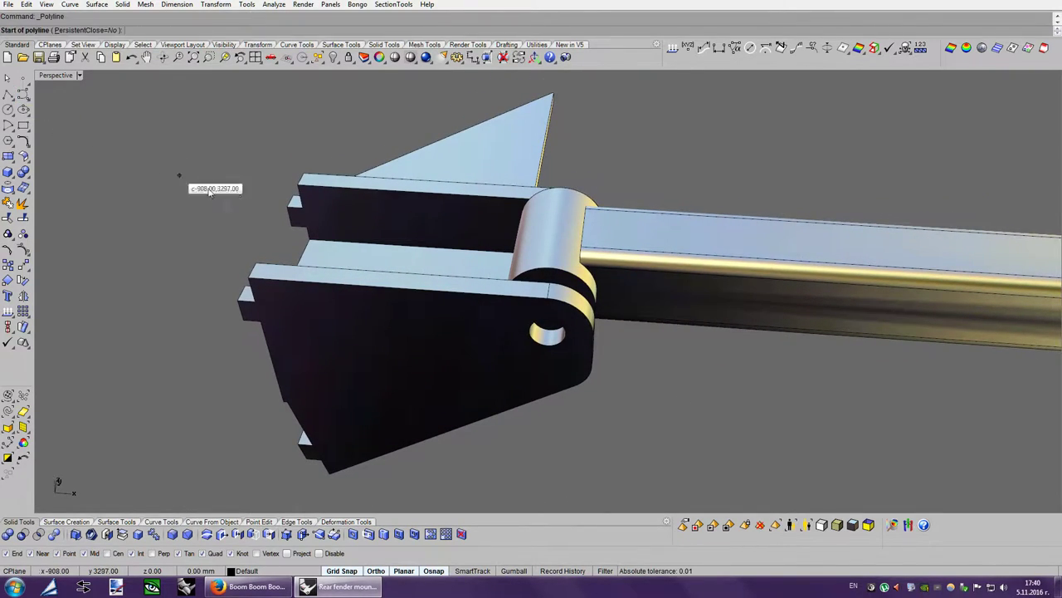
{"action": "left_click", "coordinate": [247, 276]}
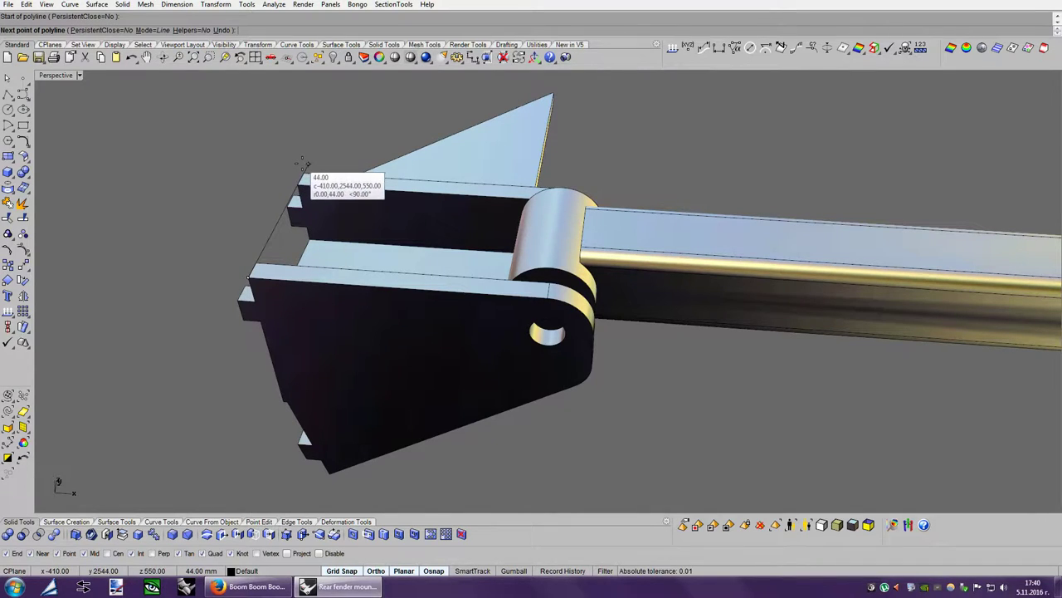
{"action": "left_click", "coordinate": [303, 166]}
{"action": "key", "text": "Return"}
Switch the viewport to Ghosted display to see through the bracket plates.
{"action": "key", "text": "Down"}
{"action": "key", "text": "Down"}
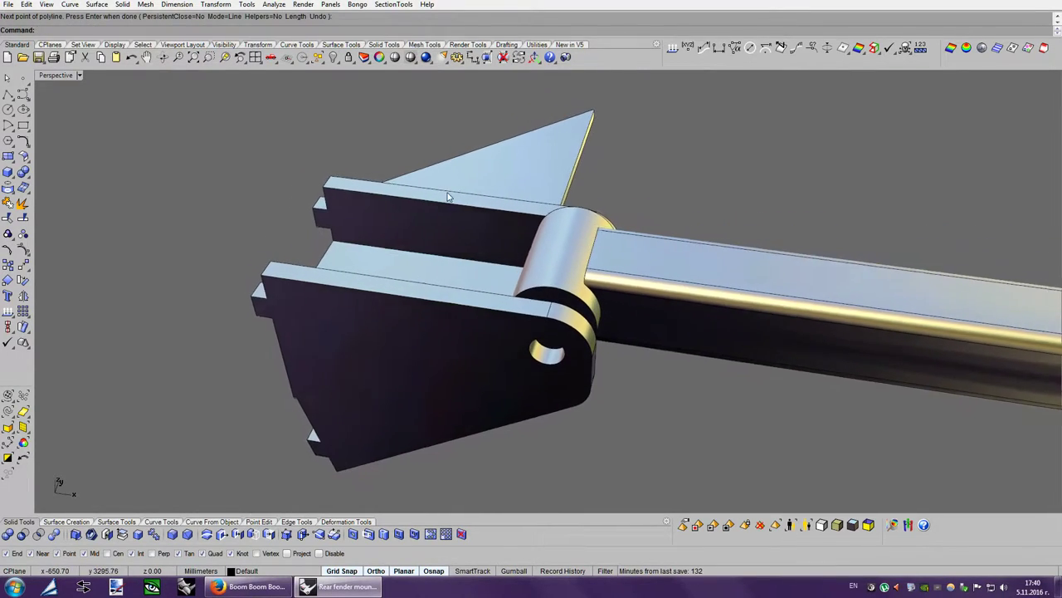
{"action": "left_click", "coordinate": [744, 524]}
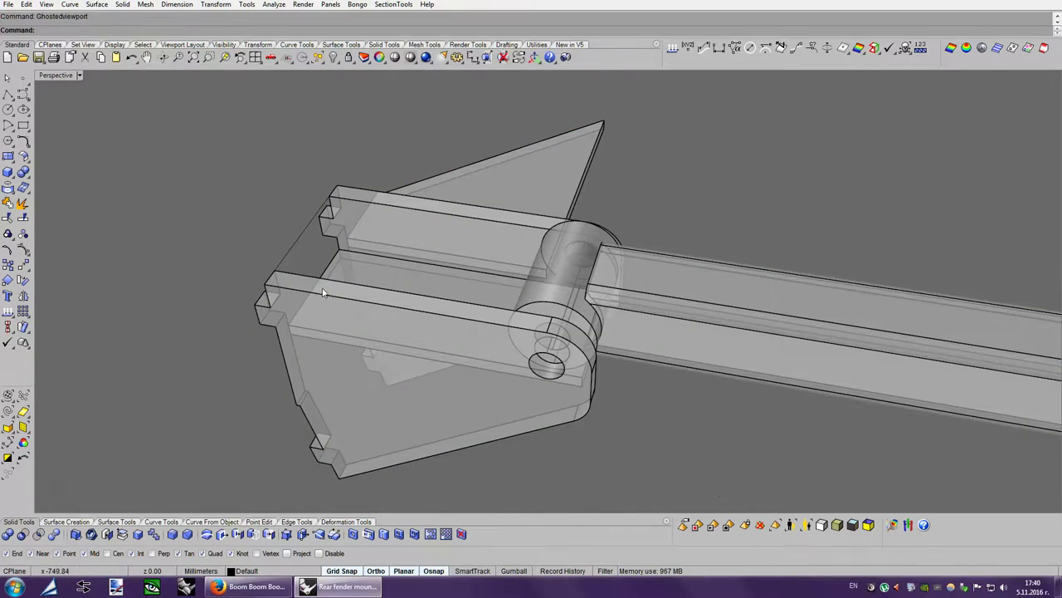
{"action": "mouse_move", "coordinate": [294, 251]}
{"action": "left_mouse_down"}
{"action": "mouse_move", "coordinate": [485, 282]}
{"action": "mouse_move", "coordinate": [493, 262]}
{"action": "left_mouse_up"}
{"action": "key", "text": "Down"}
{"action": "key", "text": "Down"}
{"action": "key", "text": "Down"}
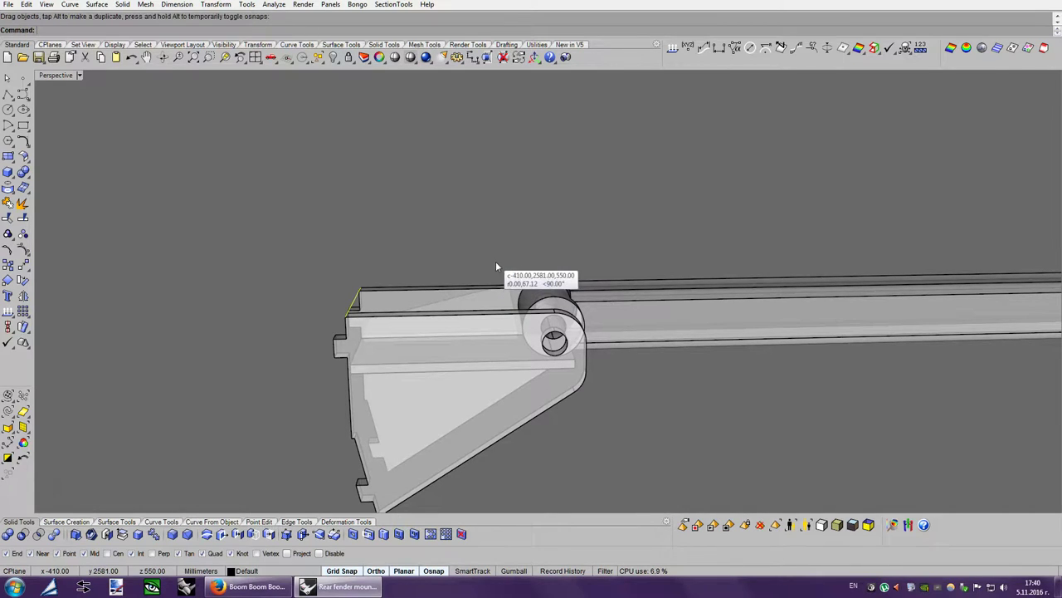
{"action": "key", "text": "Escape"}
With Osnap off, shift the line 38 mm along the plate tops and move a pasted copy toward the hinge.
{"action": "left_click", "coordinate": [329, 554]}
{"action": "key", "text": "Down"}
{"action": "key", "text": "Down"}
{"action": "key", "text": "Down"}
{"action": "key", "text": "Down"}
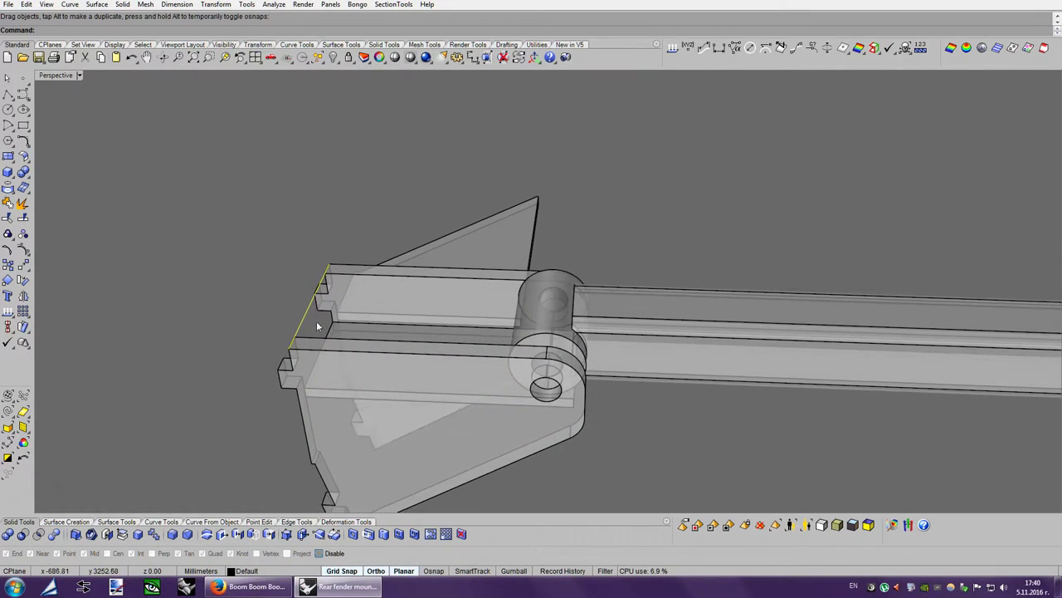
{"action": "left_click_drag", "start_coordinate": [308, 325], "coordinate": [383, 330]}
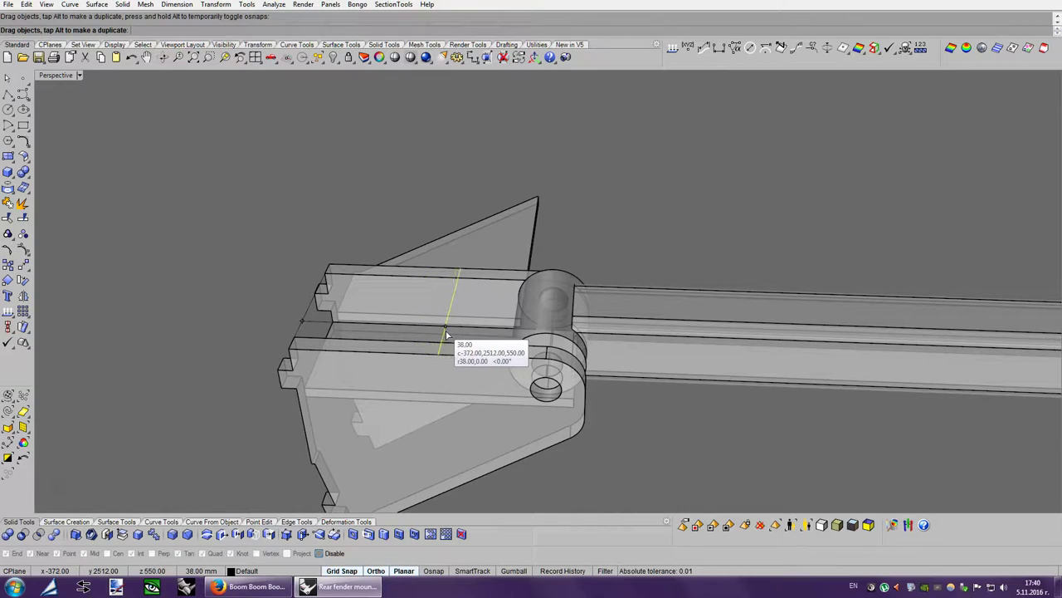
{"action": "left_click_drag", "start_coordinate": [451, 332], "coordinate": [451, 331]}
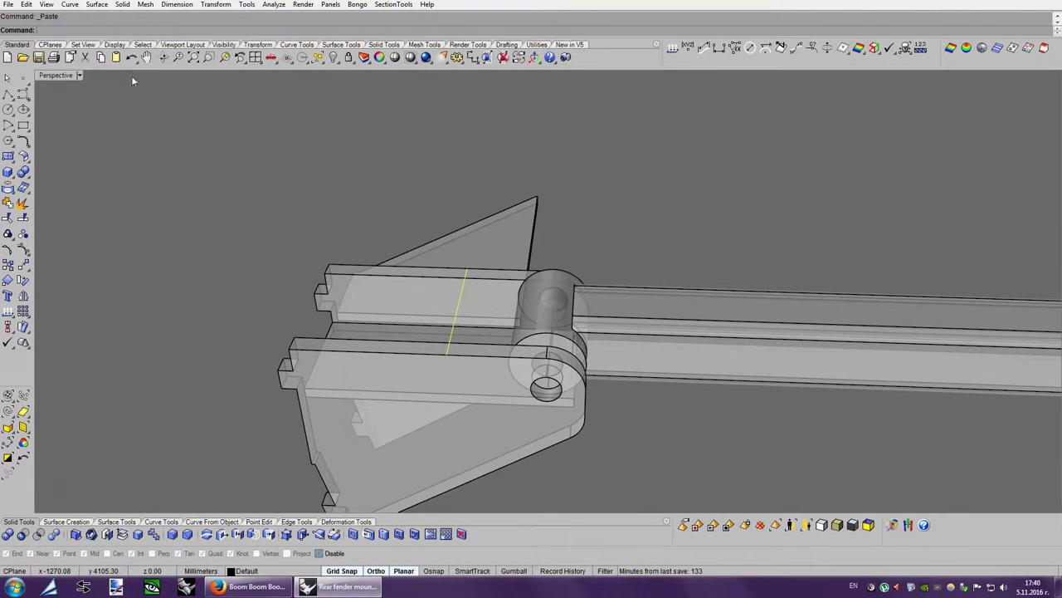
{"action": "left_click_drag", "start_coordinate": [454, 332], "coordinate": [474, 332]}
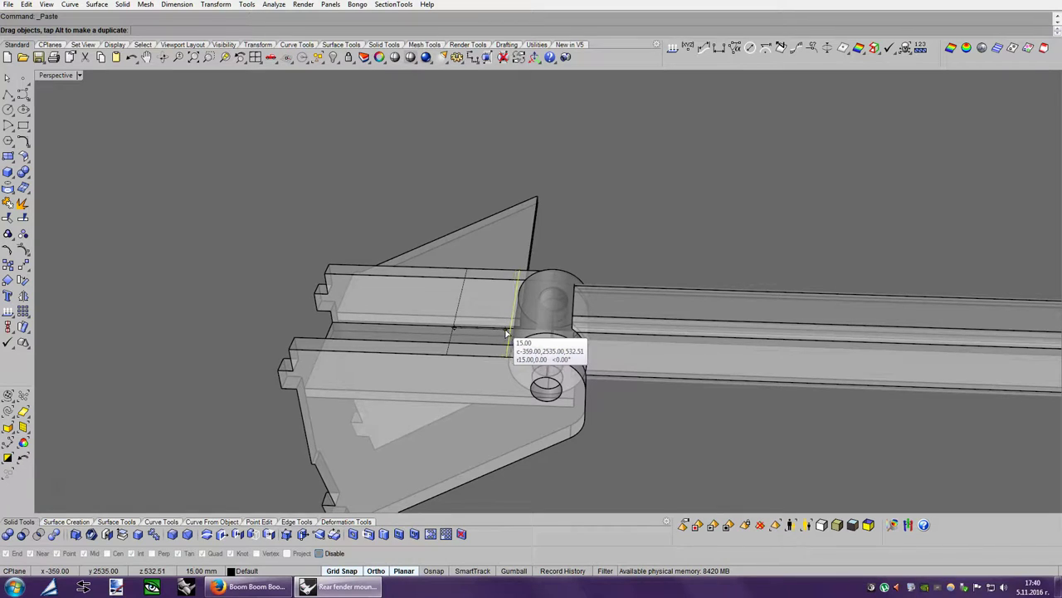
Place the copied line 15 mm further along and split the plate's top face at the first guide line.
{"action": "left_click_drag", "start_coordinate": [507, 332], "coordinate": [506, 332]}
{"action": "mouse_move", "coordinate": [506, 332]}
{"action": "right_mouse_down"}
{"action": "mouse_move", "coordinate": [693, 374]}
{"action": "mouse_move", "coordinate": [687, 414]}
{"action": "right_mouse_up"}
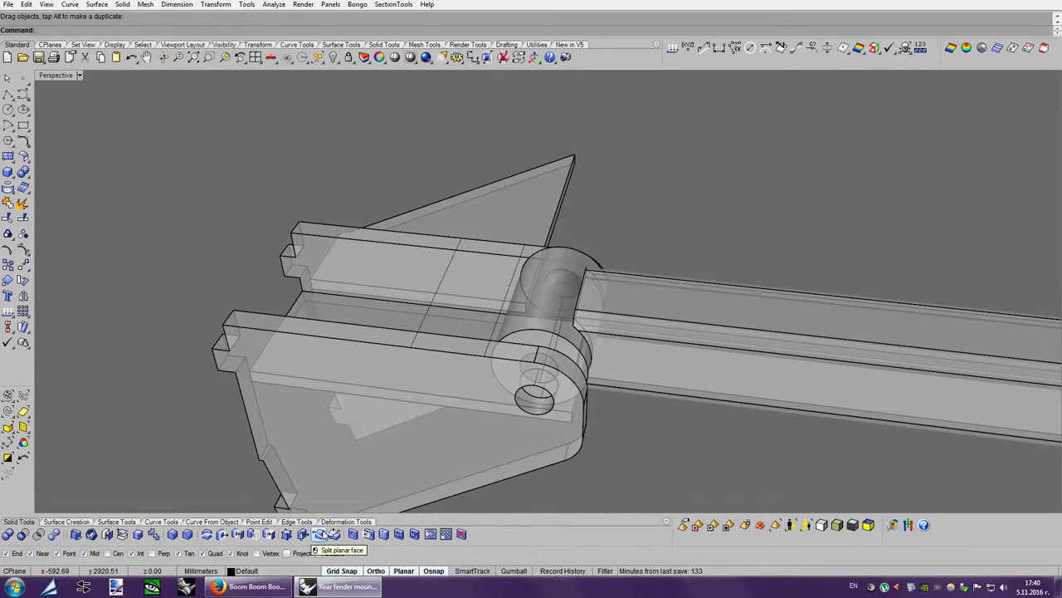
{"action": "left_click", "coordinate": [319, 534]}
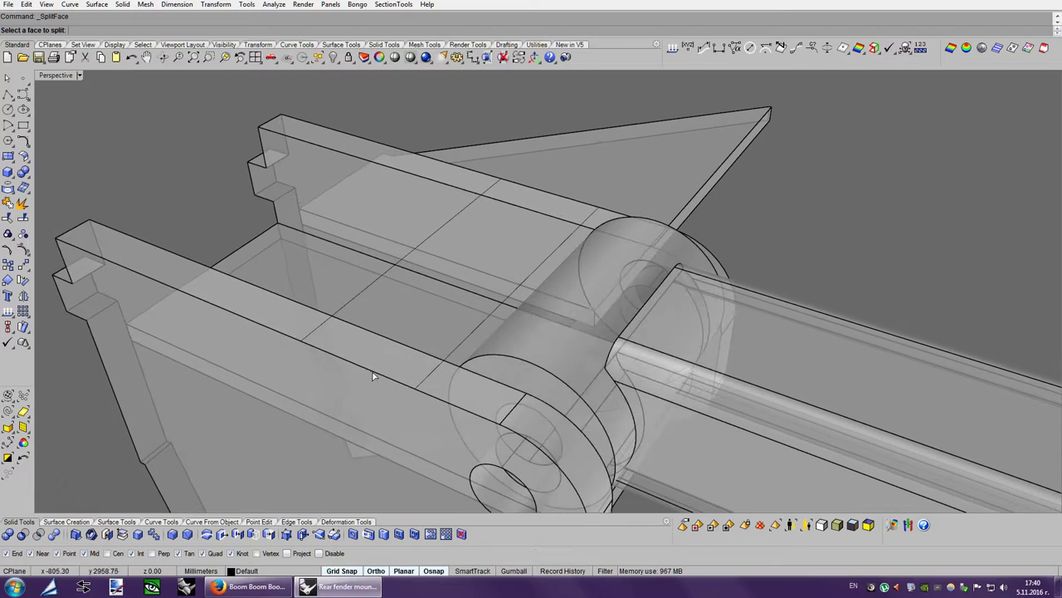
{"action": "left_click", "coordinate": [302, 339]}
{"action": "left_click", "coordinate": [330, 315]}
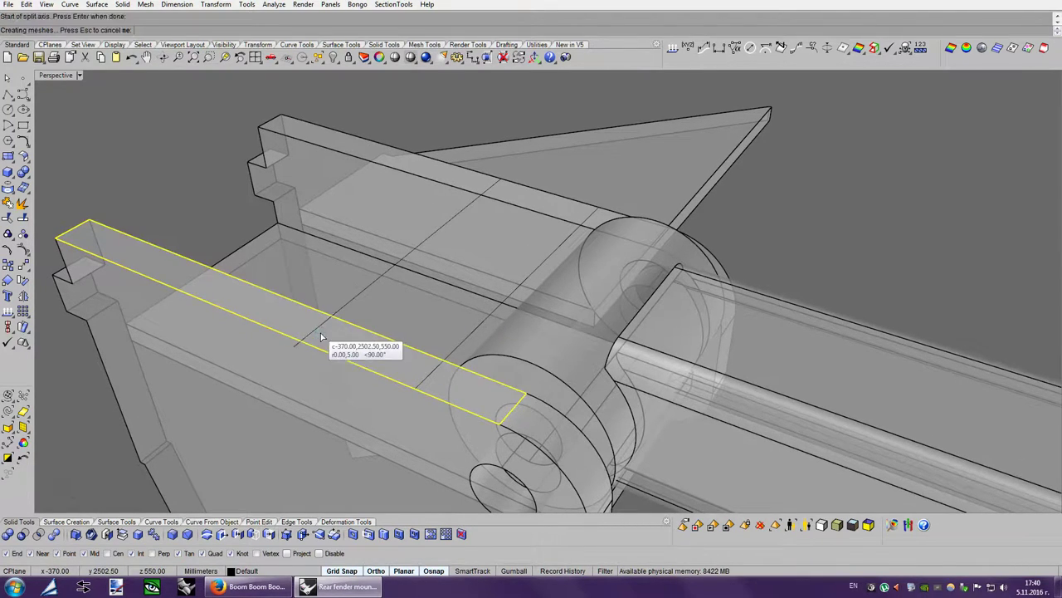
{"action": "scroll", "coordinate": [427, 379], "scroll_direction": "up", "scroll_amount": 1}
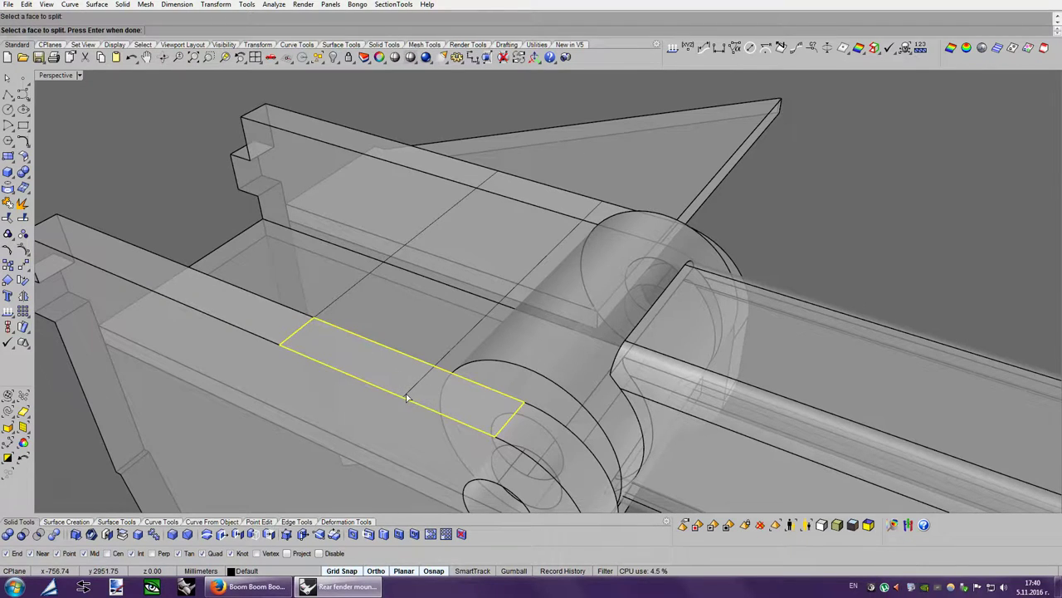
{"action": "key", "text": "Return"}
Split the plate's top face again at the second guide line.
{"action": "left_click", "coordinate": [409, 363]}
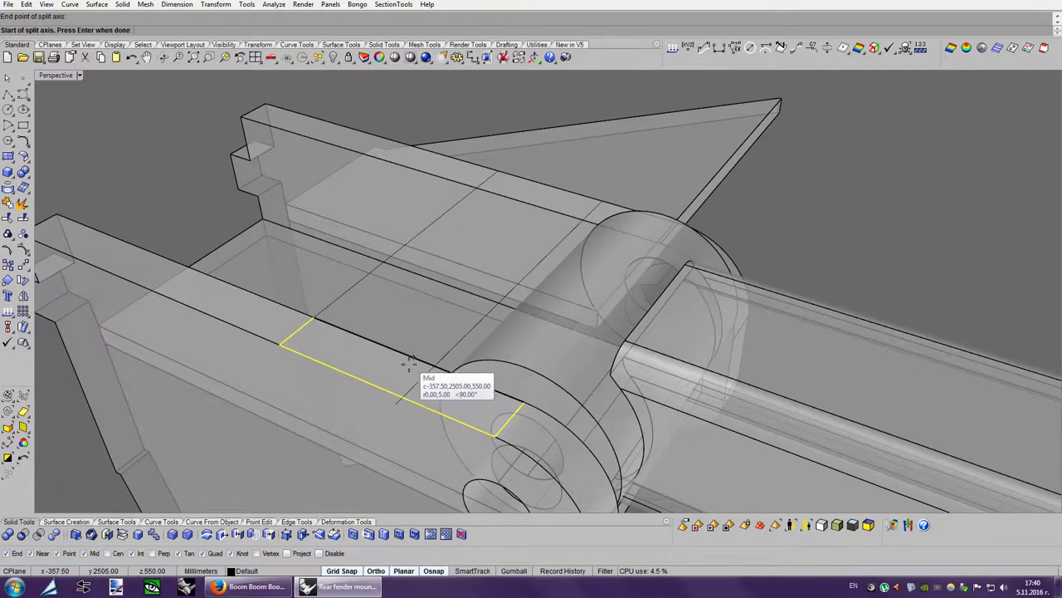
{"action": "scroll", "coordinate": [401, 366], "scroll_direction": "down", "scroll_amount": 3}
{"action": "scroll", "coordinate": [465, 369], "scroll_direction": "down", "scroll_amount": 2}
{"action": "scroll", "coordinate": [532, 370], "scroll_direction": "down", "scroll_amount": 1}
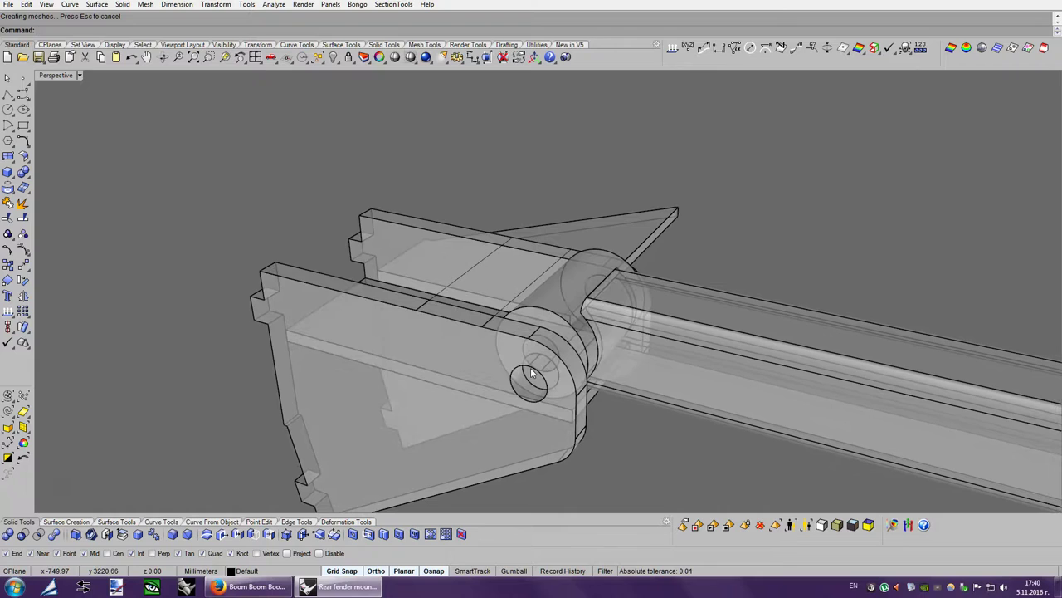
Hide the far side plate and delete both guide lines.
{"action": "left_click", "coordinate": [398, 224]}
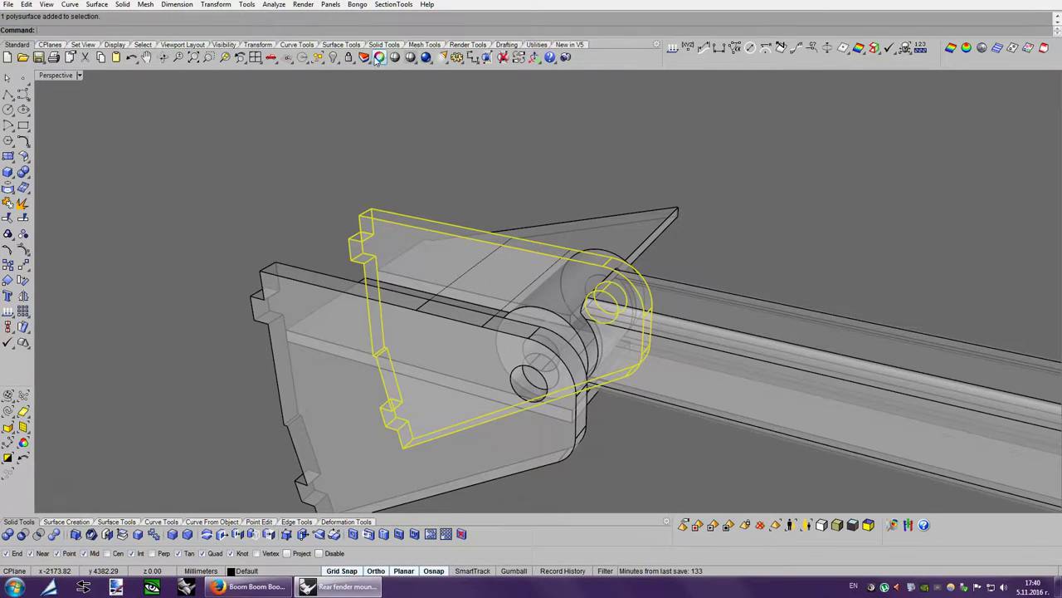
{"action": "left_click", "coordinate": [349, 56]}
{"action": "right_click_drag", "start_coordinate": [656, 348], "coordinate": [538, 252]}
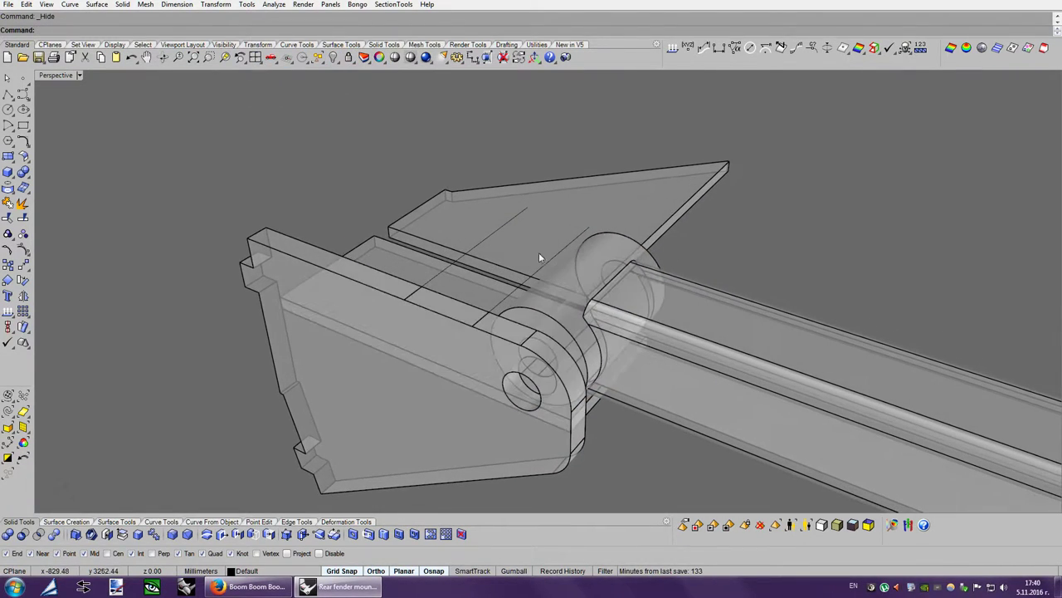
{"action": "key", "text": "Delete"}
{"action": "left_click", "coordinate": [553, 254]}
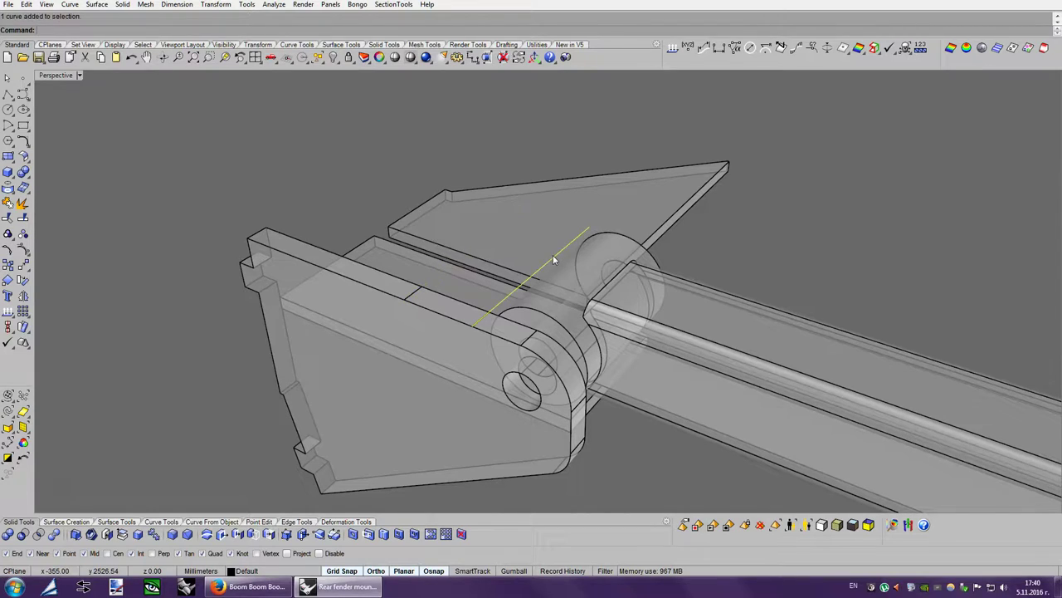
{"action": "key", "text": "Delete"}
Turn on the near plate's solid points and raise the eight hinge-end top points 9 mm.
{"action": "left_click", "coordinate": [407, 421]}
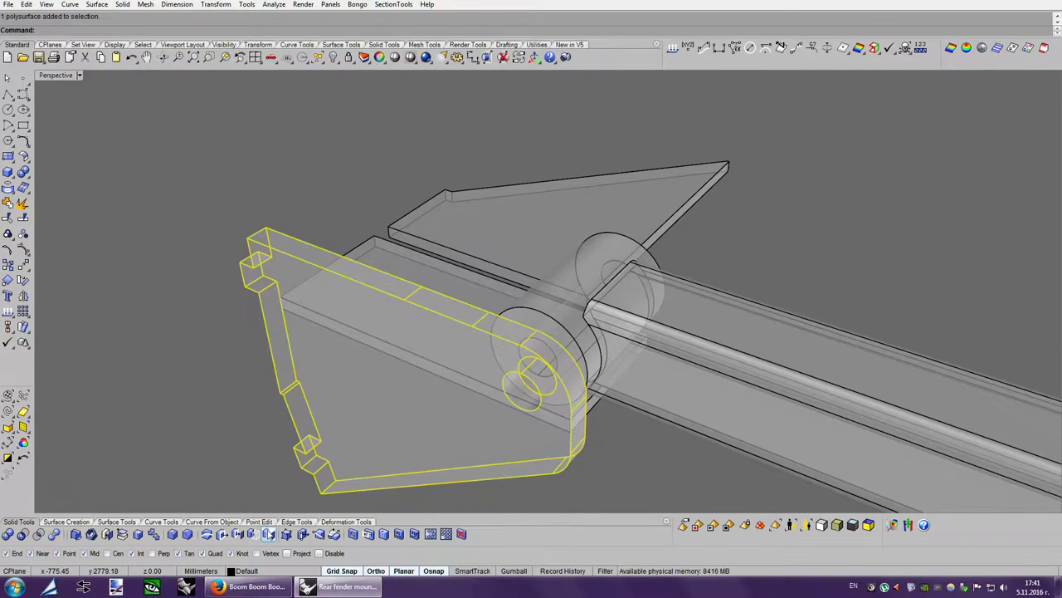
{"action": "left_click", "coordinate": [287, 533]}
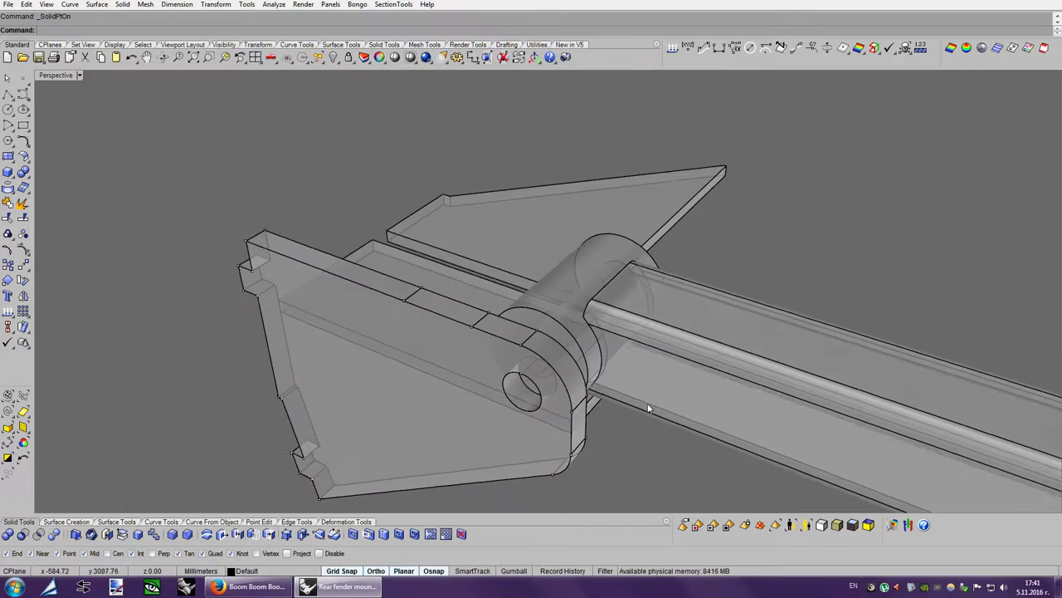
{"action": "right_click_drag", "start_coordinate": [465, 382], "coordinate": [526, 289]}
{"action": "left_click_drag", "start_coordinate": [457, 273], "coordinate": [637, 388]}
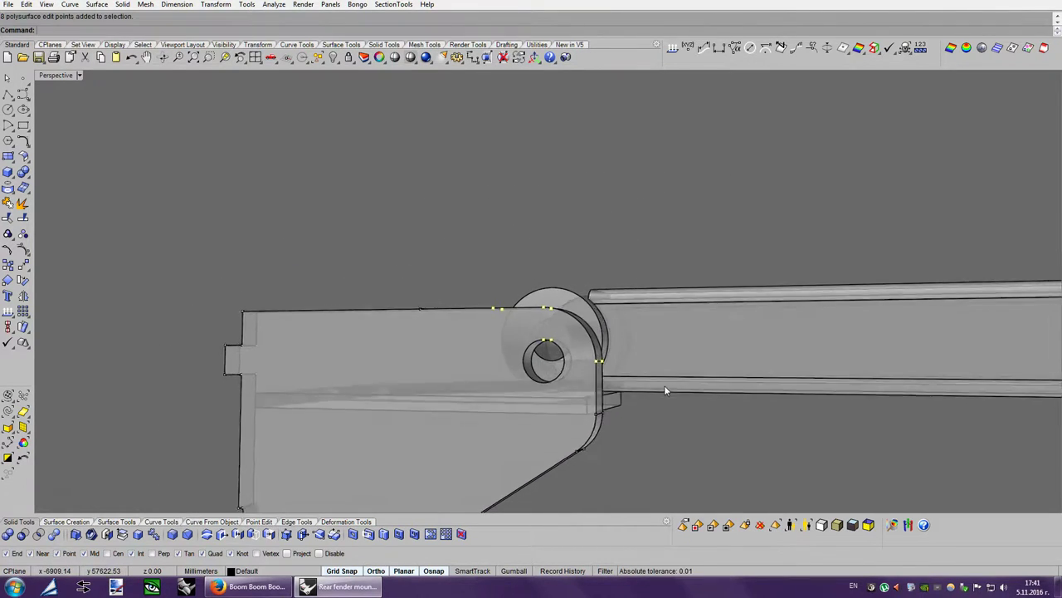
{"action": "right_click_drag", "start_coordinate": [637, 388], "coordinate": [515, 314]}
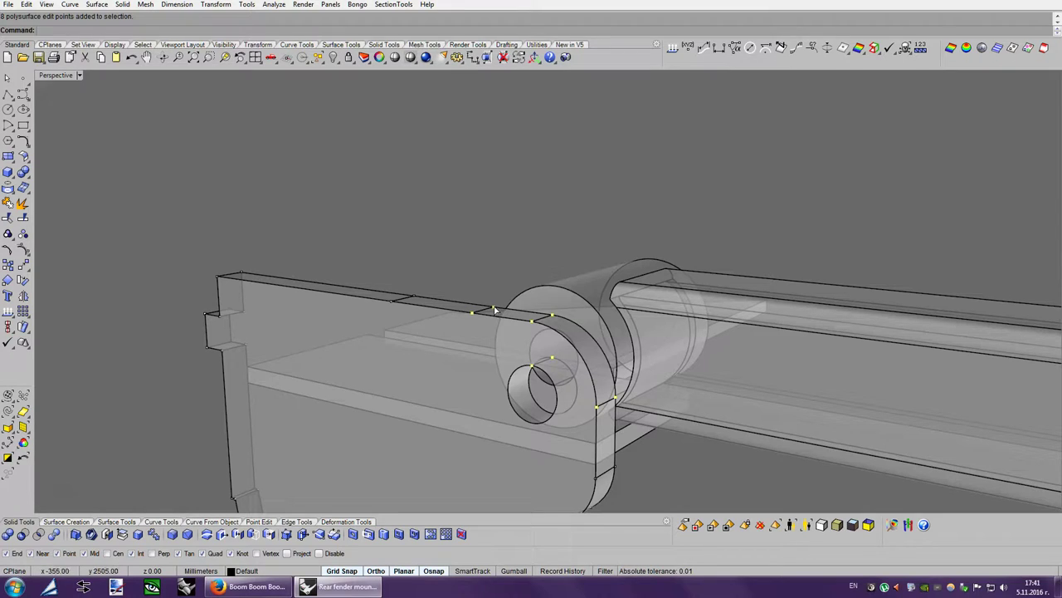
{"action": "left_click_drag", "start_coordinate": [495, 311], "coordinate": [654, 254]}
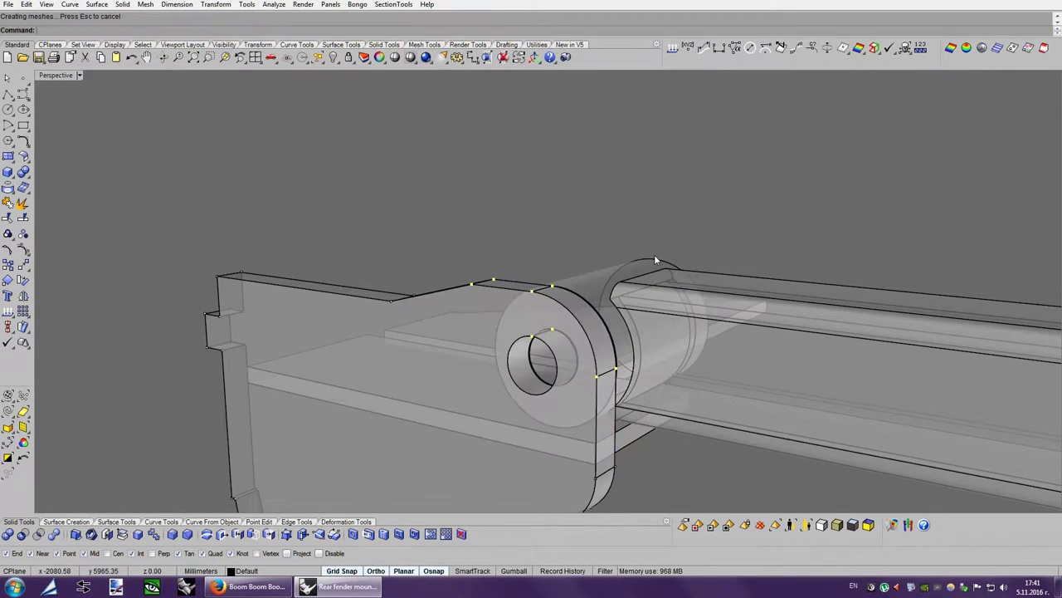
{"action": "mouse_move", "coordinate": [518, 256]}
{"action": "right_mouse_down"}
{"action": "mouse_move", "coordinate": [455, 235]}
{"action": "mouse_move", "coordinate": [706, 276]}
{"action": "right_mouse_up"}
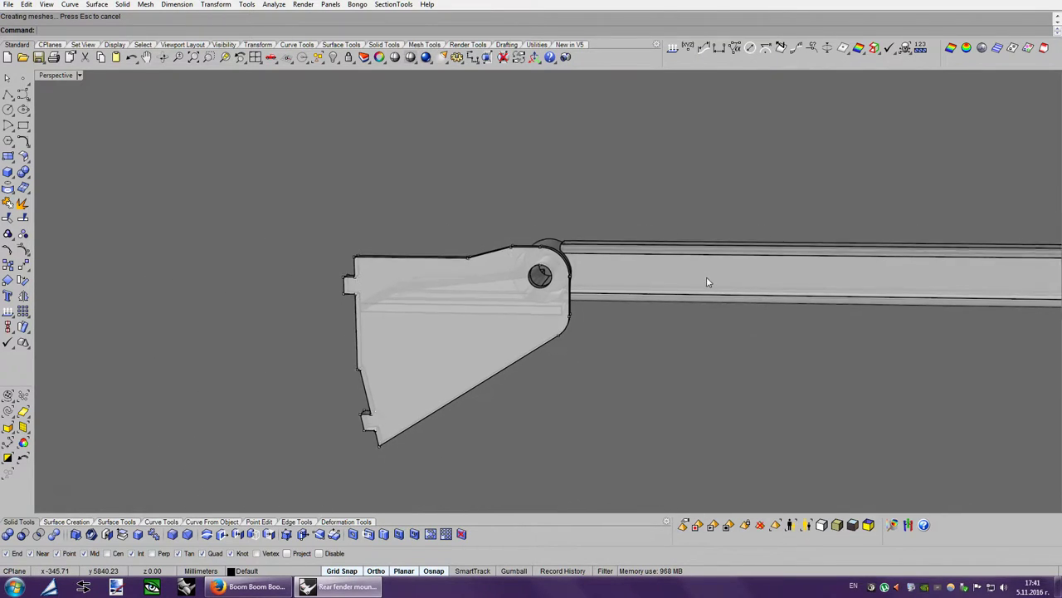
{"action": "left_click", "coordinate": [838, 525]}
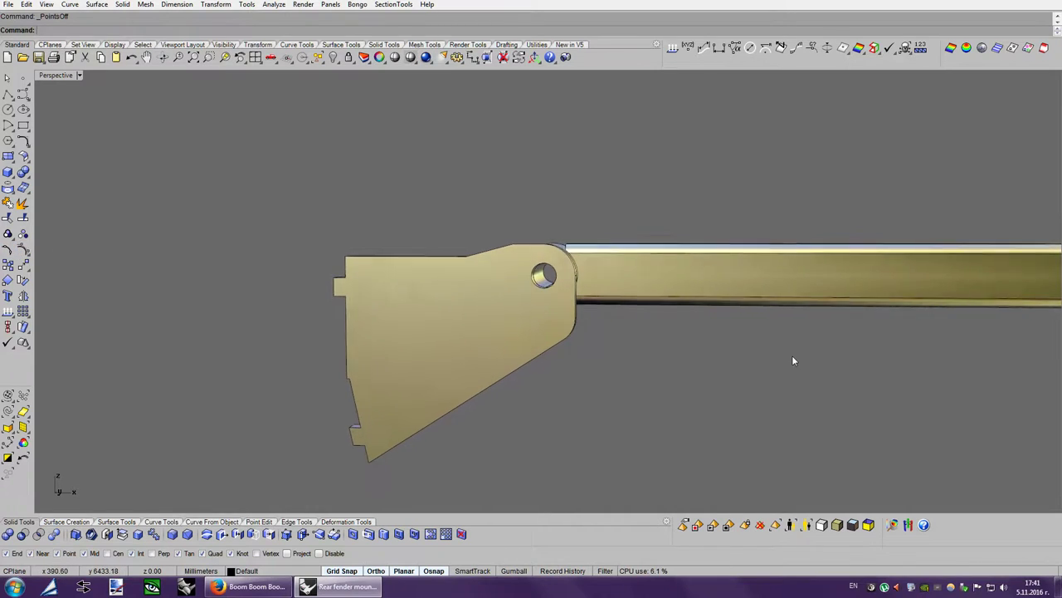
{"action": "key", "text": "Left"}
{"action": "key", "text": "Left"}
{"action": "key", "text": "Left"}
{"action": "key", "text": "Left"}
{"action": "key", "text": "Left"}
{"action": "key", "text": "Left"}
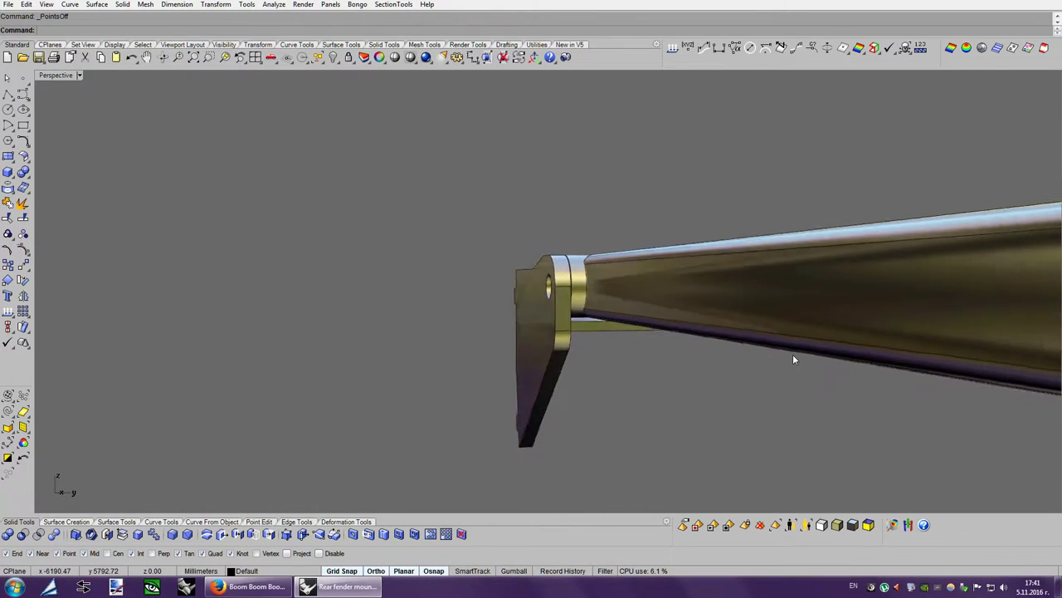
{"action": "key", "text": "Left"}
{"action": "key", "text": "Left"}
{"action": "key", "text": "Left"}
{"action": "key", "text": "Left"}
{"action": "key", "text": "Left"}
{"action": "key", "text": "Left"}
{"action": "key", "text": "Left"}
{"action": "key", "text": "Left"}
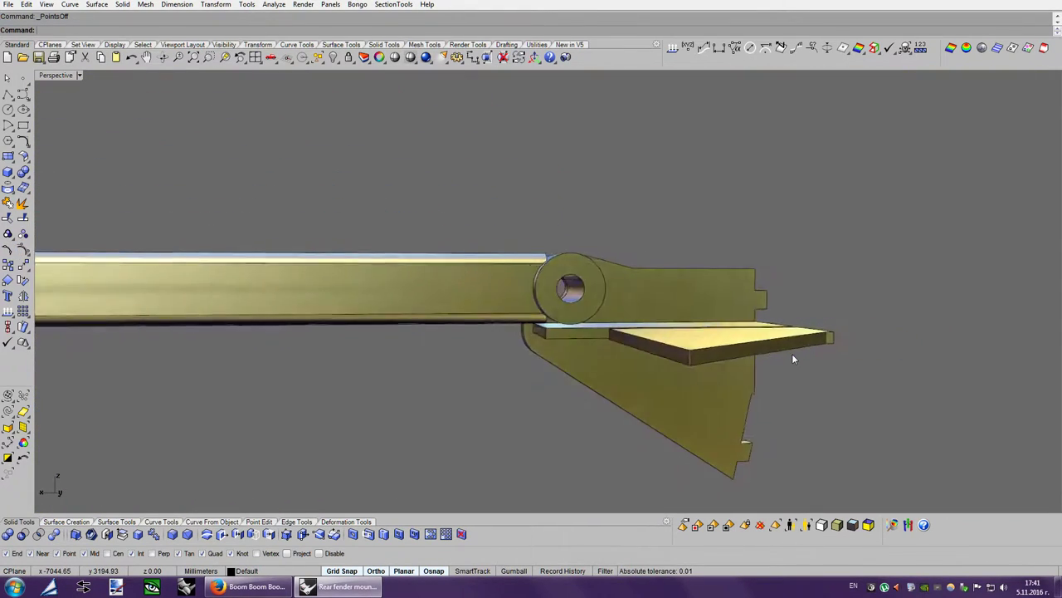
{"action": "key", "text": "Left"}
{"action": "key", "text": "Left"}
{"action": "key", "text": "Left"}
{"action": "key", "text": "Left"}
{"action": "key", "text": "Left"}
{"action": "key", "text": "Left"}
{"action": "key", "text": "Left"}
{"action": "key", "text": "Left"}
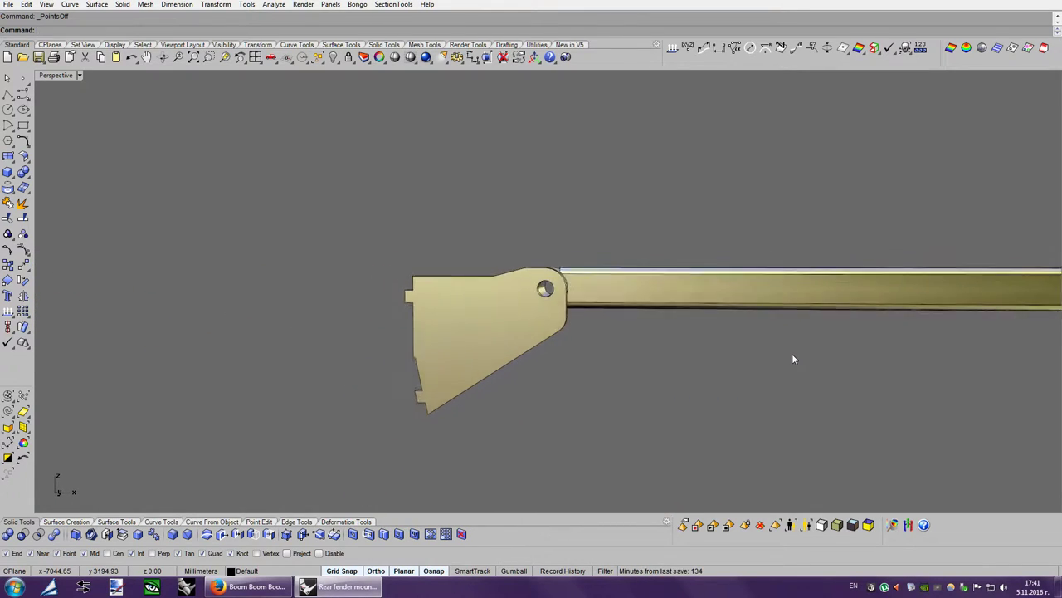
{"action": "key", "text": "Left"}
{"action": "key", "text": "Left"}
{"action": "key", "text": "Left"}
{"action": "key", "text": "Left"}
{"action": "key", "text": "Left"}
{"action": "key", "text": "Page_Up"}
{"action": "key", "text": "Page_Up"}
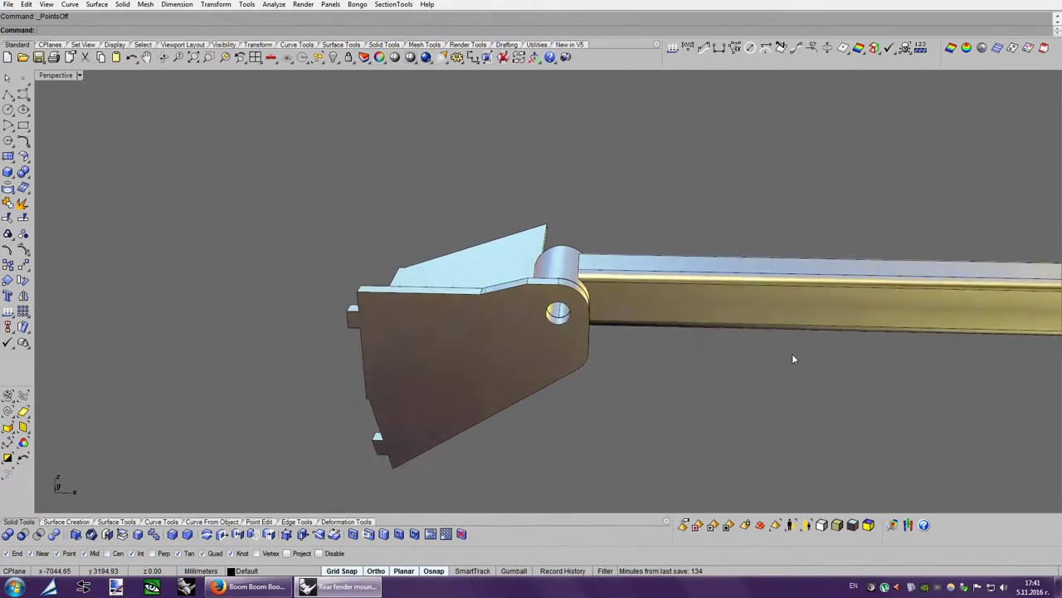
{"action": "key", "text": "Page_Up"}
{"action": "key", "text": "Page_Up"}
Start FilletEdge and select the two top bend edges of the side plate.
{"action": "left_click", "coordinate": [172, 536]}
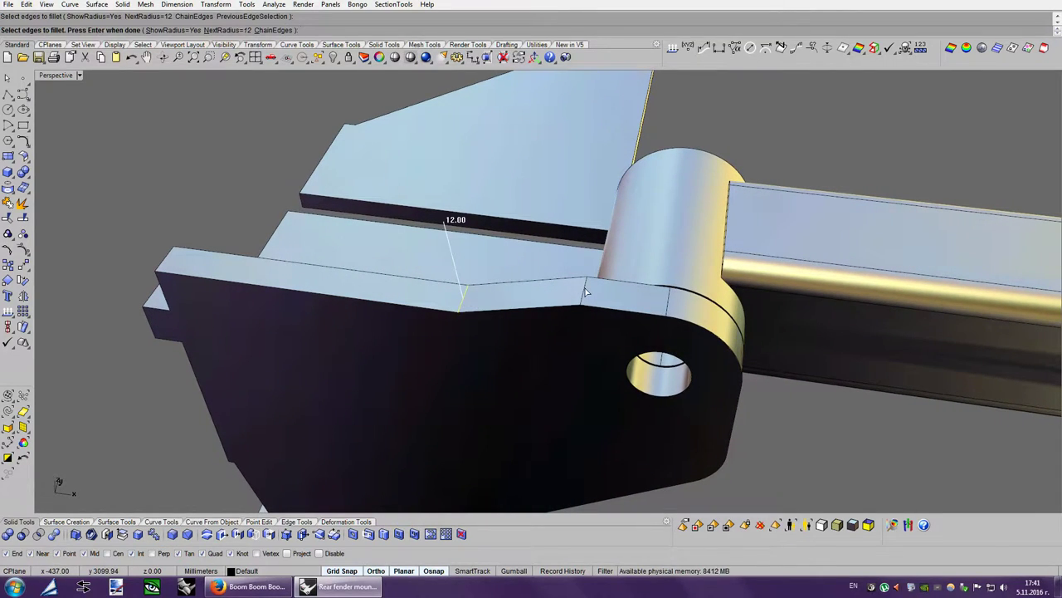
{"action": "left_click", "coordinate": [585, 292]}
{"action": "key", "text": "Down"}
{"action": "key", "text": "Down"}
{"action": "key", "text": "Down"}
{"action": "key", "text": "Down"}
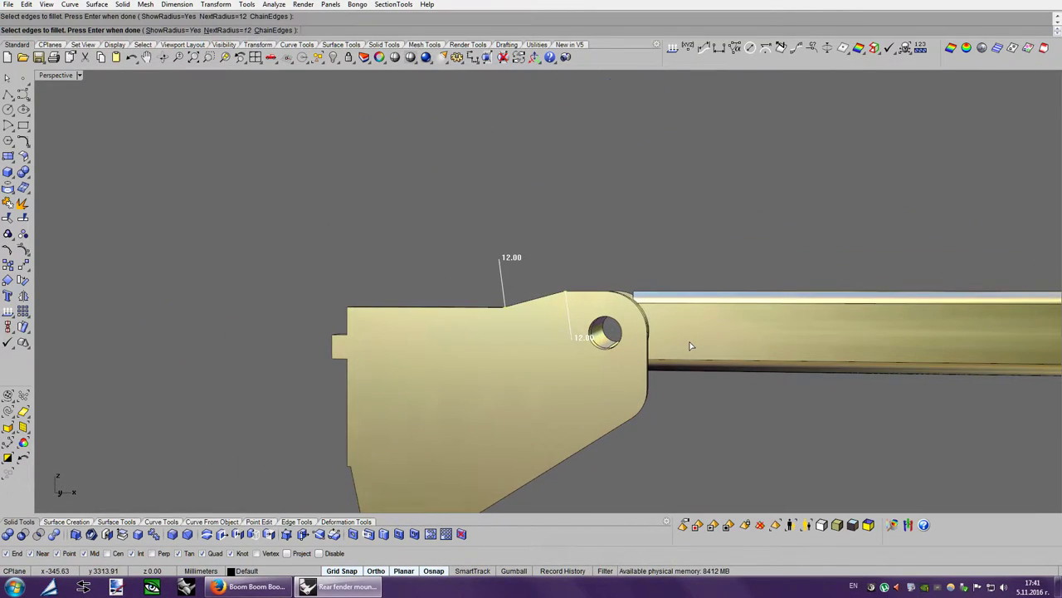
{"action": "key", "text": "Return"}
{"action": "key", "text": "Up"}
{"action": "key", "text": "Up"}
{"action": "key", "text": "Up"}
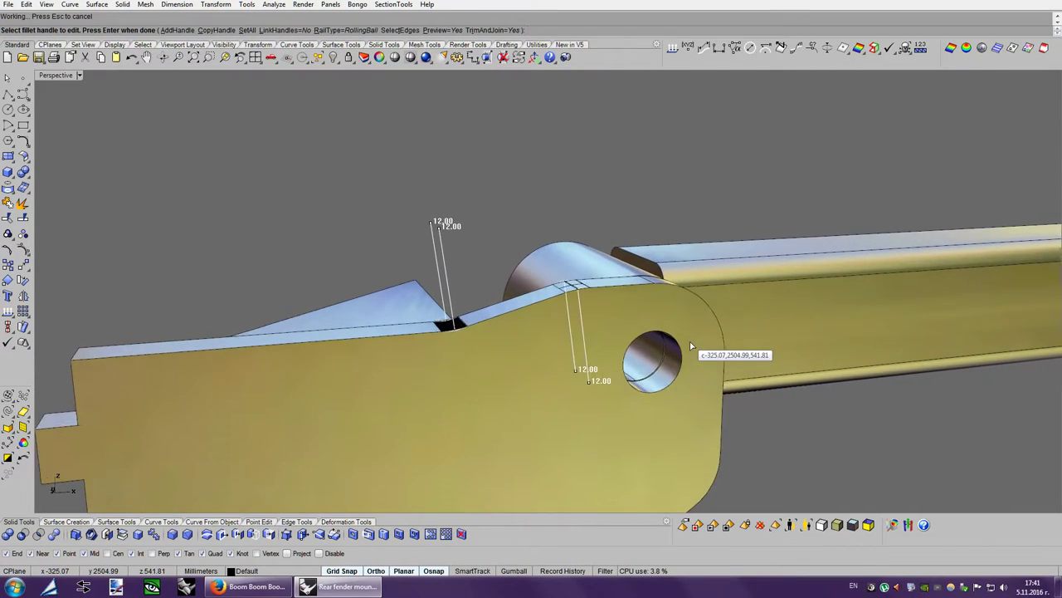
{"action": "key", "text": "Up"}
Use SetAll to give both fillets radius 20 and apply them to the plate.
{"action": "left_click", "coordinate": [246, 30]}
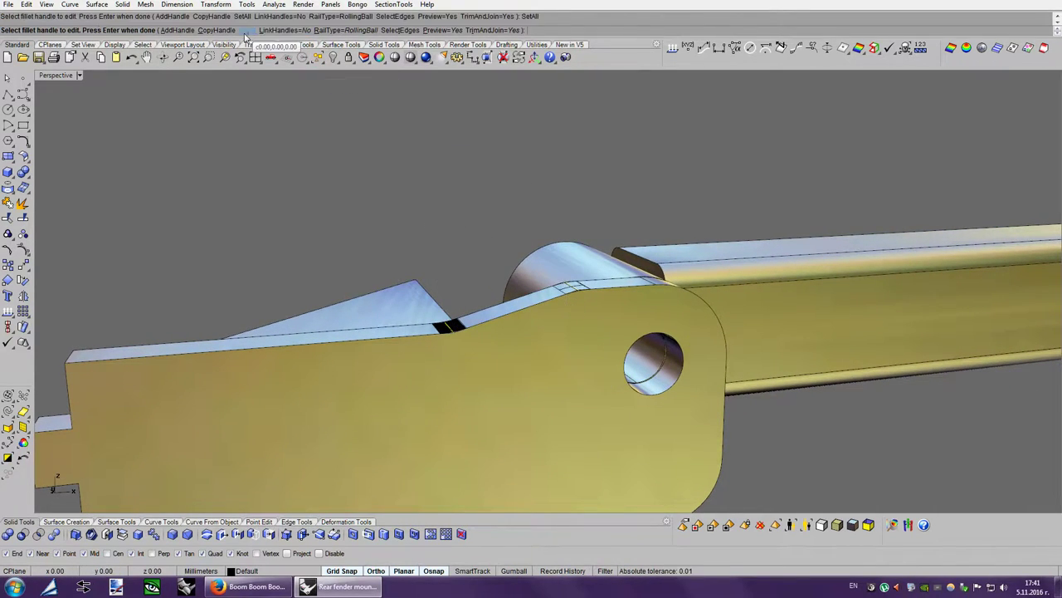
{"action": "key", "text": "Return"}
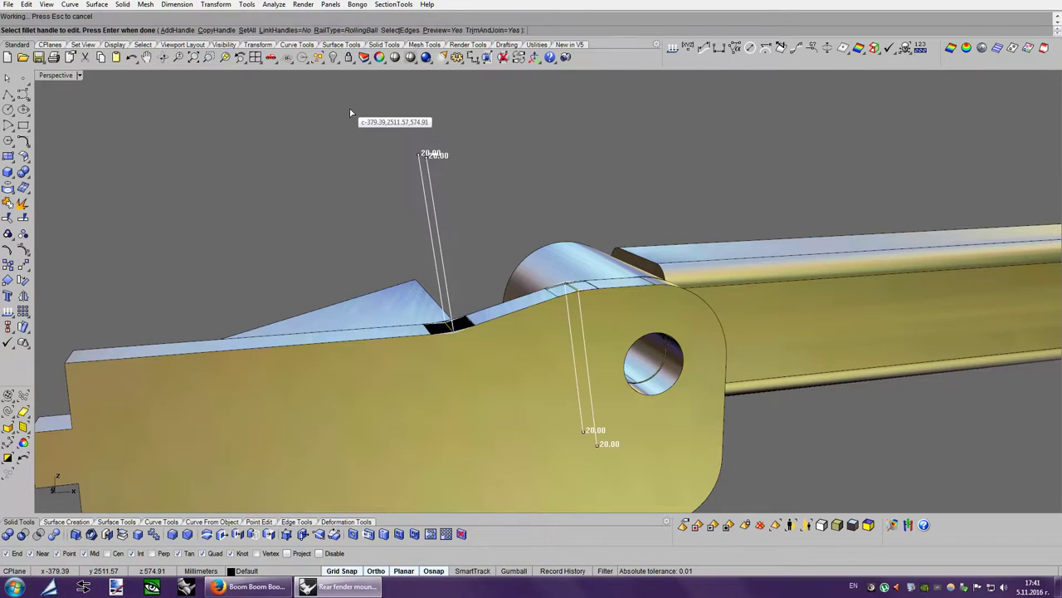
{"action": "key", "text": "Down"}
{"action": "key", "text": "Down"}
{"action": "key", "text": "Down"}
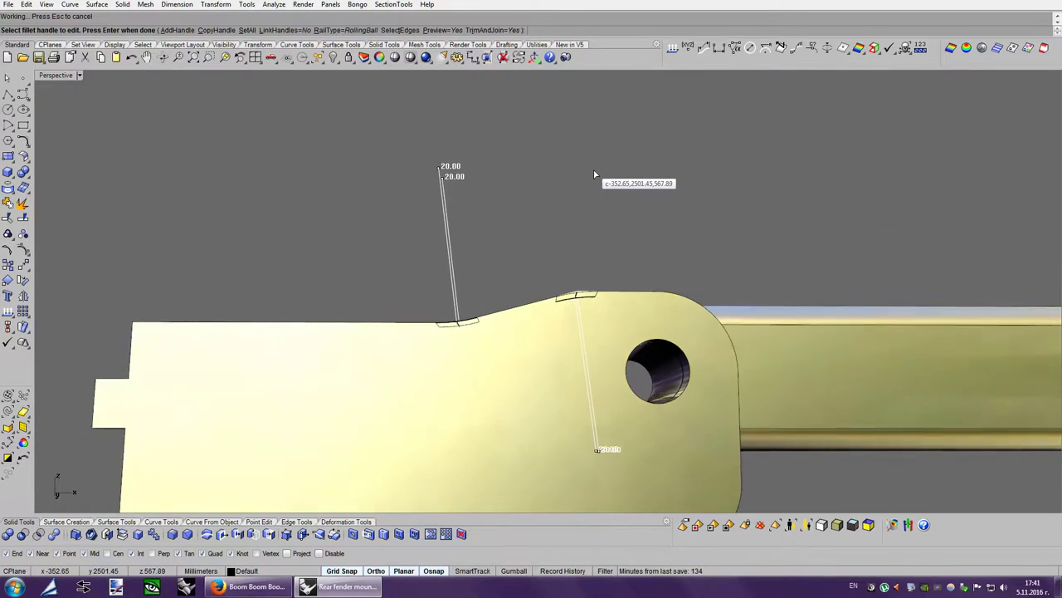
{"action": "key", "text": "Down"}
{"action": "key", "text": "Down"}
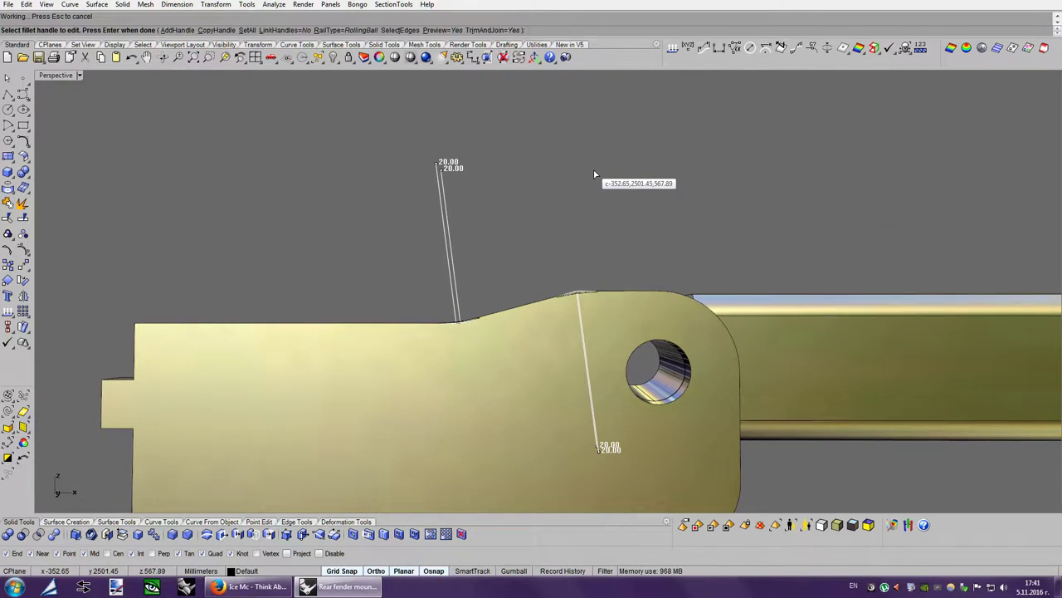
{"action": "key", "text": "Down"}
{"action": "key", "text": "Down"}
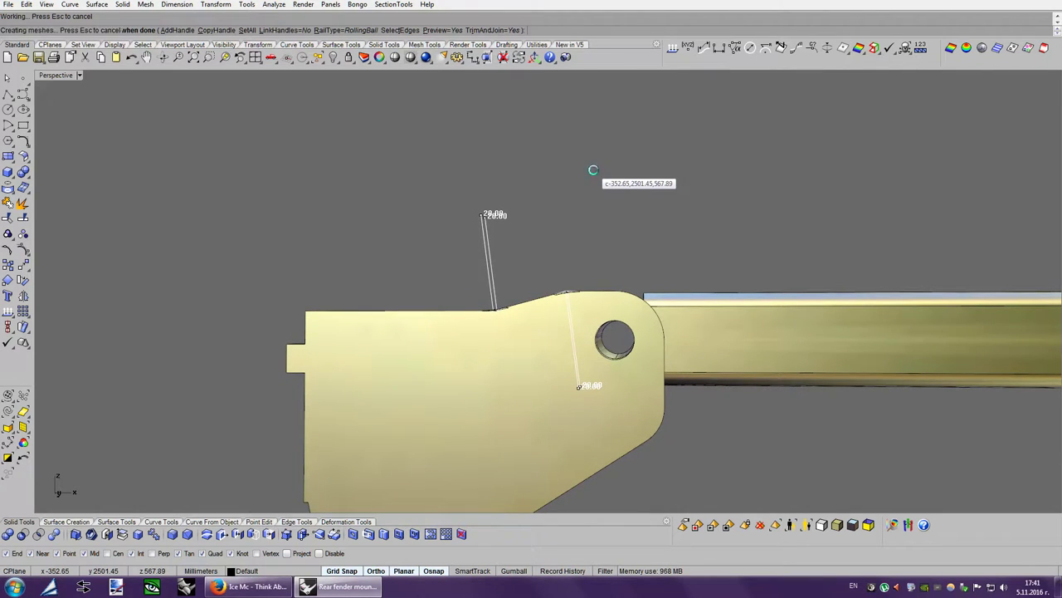
{"action": "key", "text": "Return"}
{"action": "key", "text": "Up"}
{"action": "key", "text": "Up"}
{"action": "key", "text": "Up"}
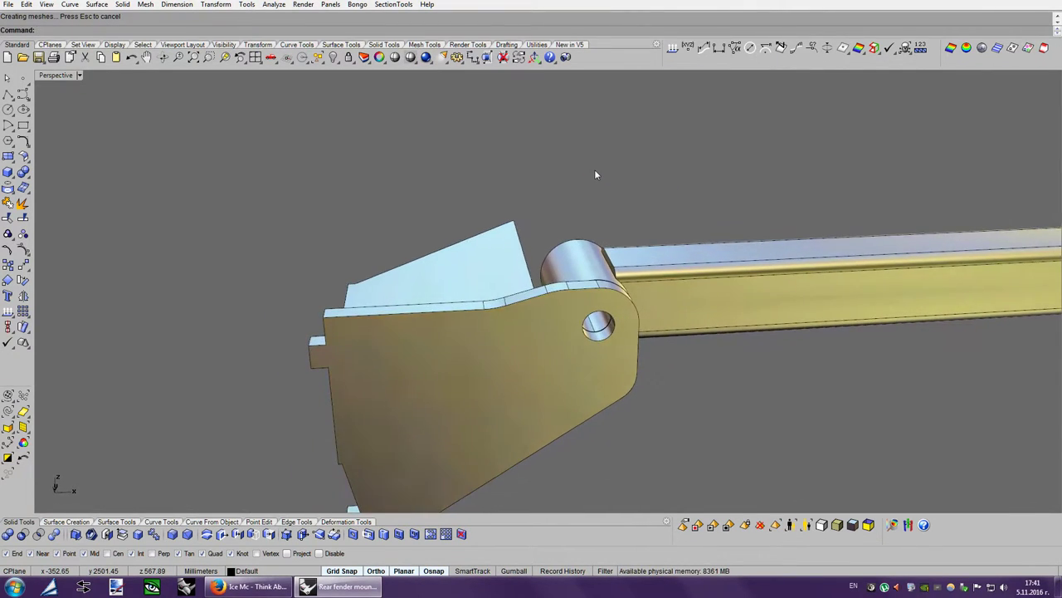
{"action": "key", "text": "Down"}
{"action": "key", "text": "Down"}
{"action": "key", "text": "Down"}
{"action": "key", "text": "Down"}
{"action": "key", "text": "Down"}
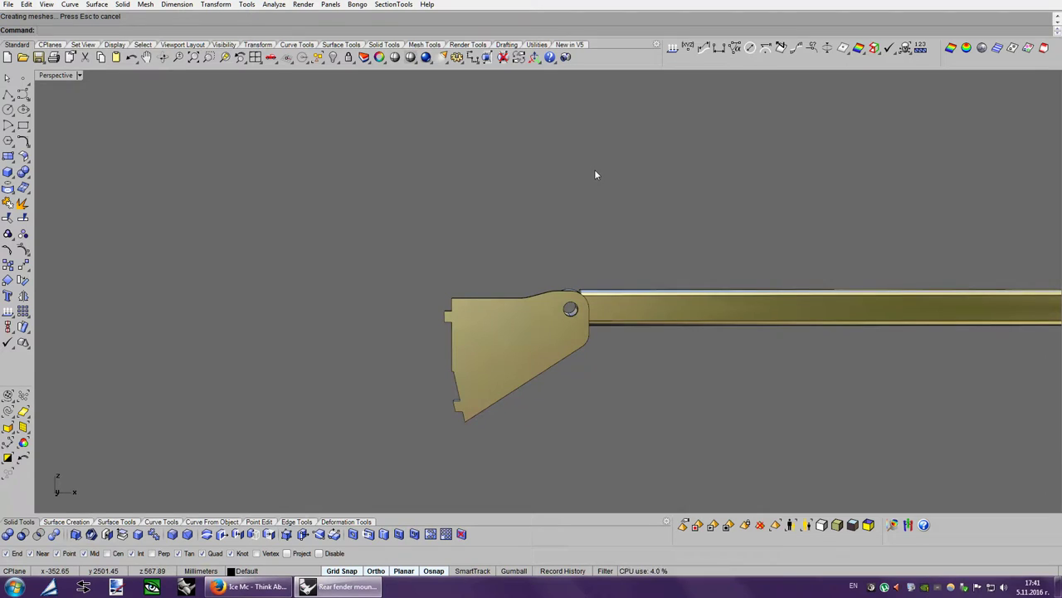
{"action": "key", "text": "Up"}
{"action": "key", "text": "Up"}
{"action": "key", "text": "Up"}
{"action": "key", "text": "Up"}
{"action": "key", "text": "Up"}
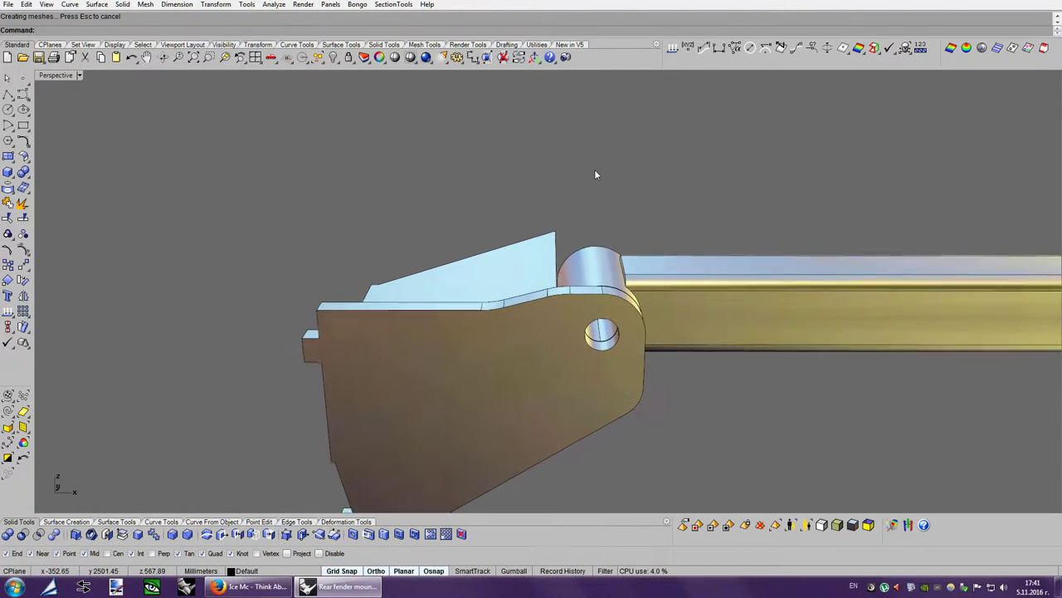
{"action": "key", "text": "Page_Up"}
Turn on the plate's solid points and shift the two top bend points about 2 mm right.
{"action": "left_click", "coordinate": [131, 57]}
{"action": "left_click", "coordinate": [557, 388]}
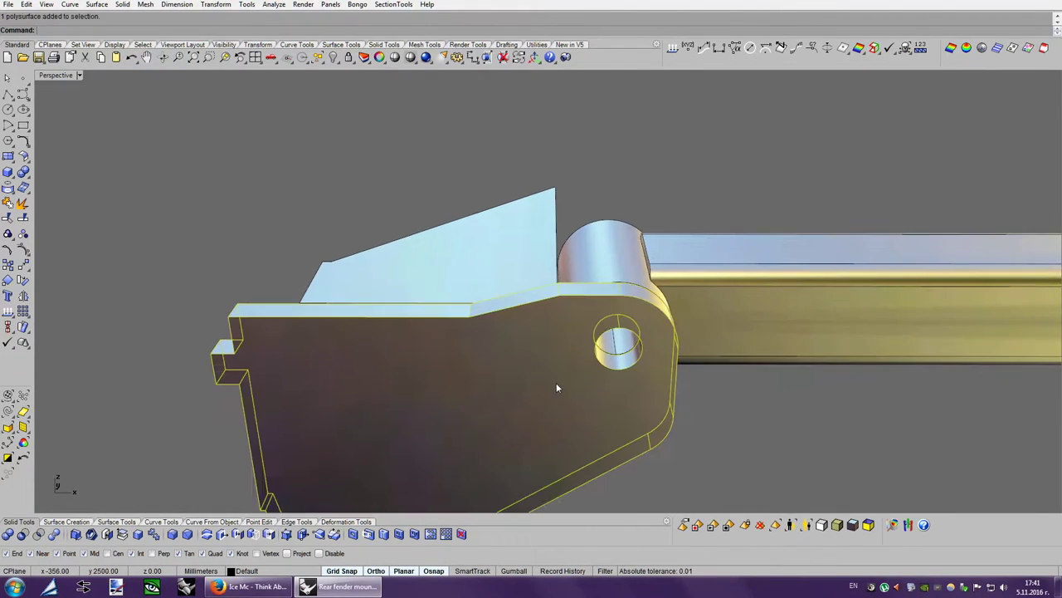
{"action": "left_click", "coordinate": [288, 536]}
{"action": "left_click_drag", "start_coordinate": [540, 157], "coordinate": [584, 322]}
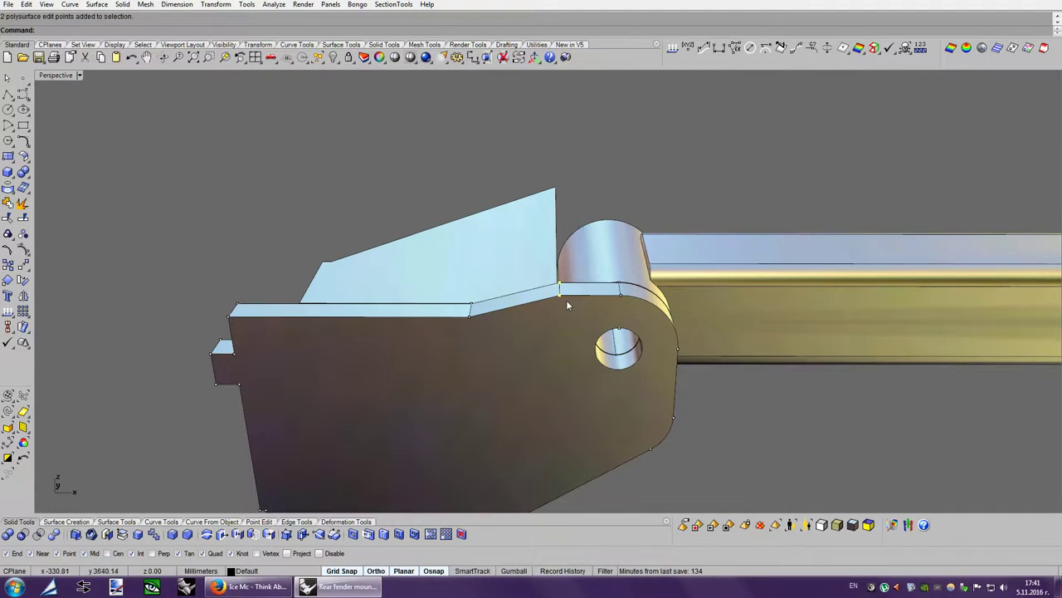
{"action": "scroll", "coordinate": [566, 303], "scroll_direction": "up", "scroll_amount": 1}
{"action": "scroll", "coordinate": [557, 327], "scroll_direction": "up", "scroll_amount": 2}
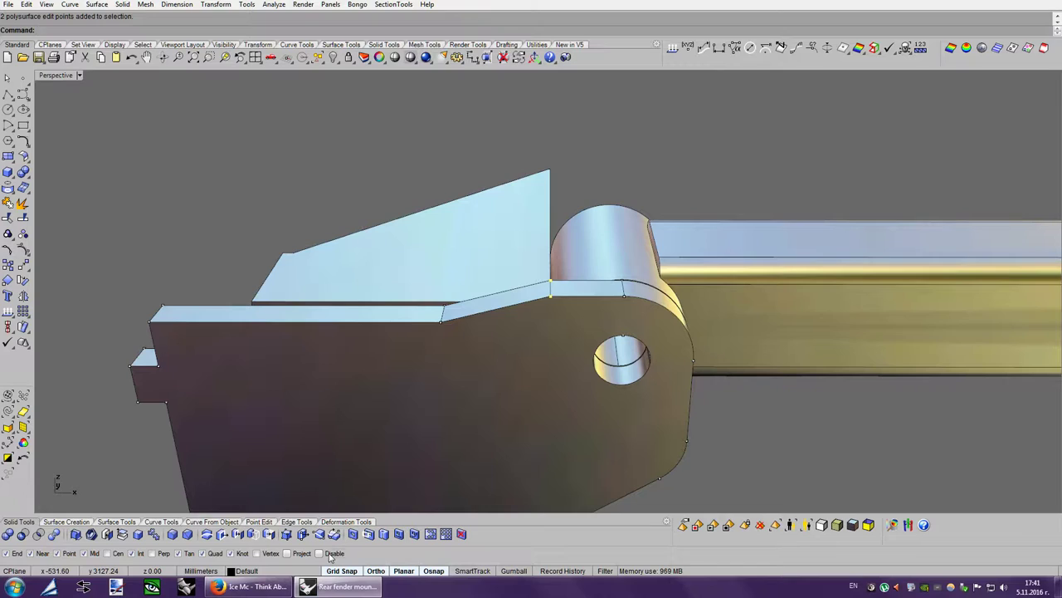
{"action": "left_click_drag", "start_coordinate": [550, 302], "coordinate": [572, 299]}
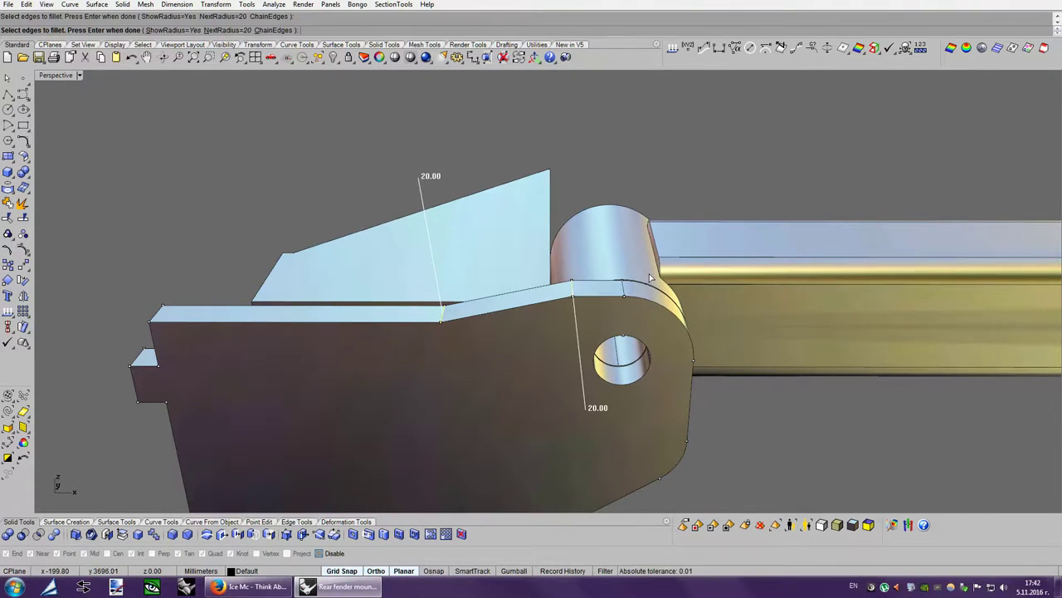
Refillet the two top bend edges with SetAll radius 30.
{"action": "key", "text": "Return"}
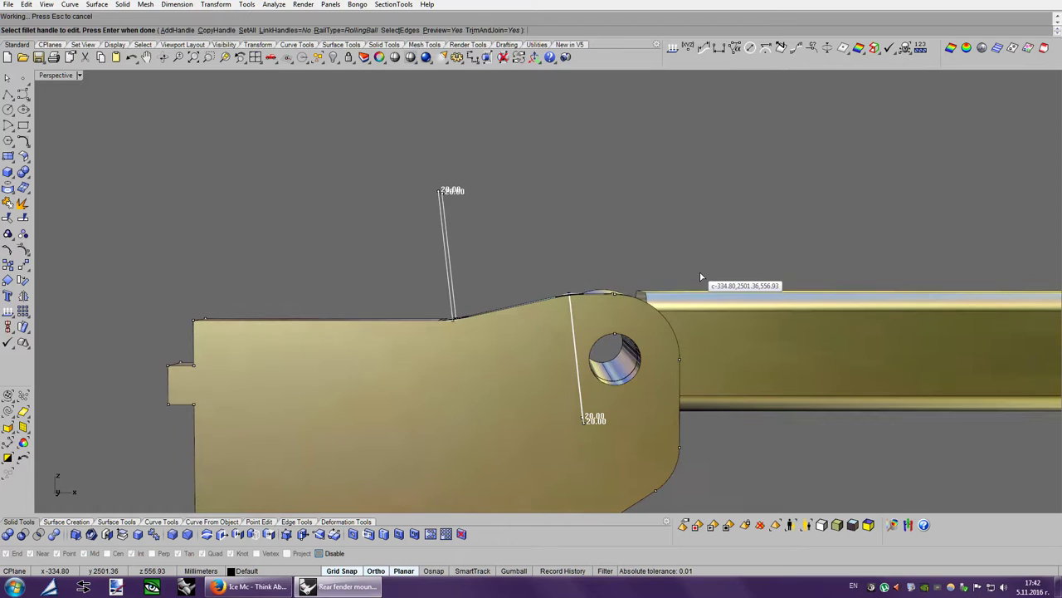
{"action": "right_click_drag", "start_coordinate": [701, 277], "coordinate": [328, 91]}
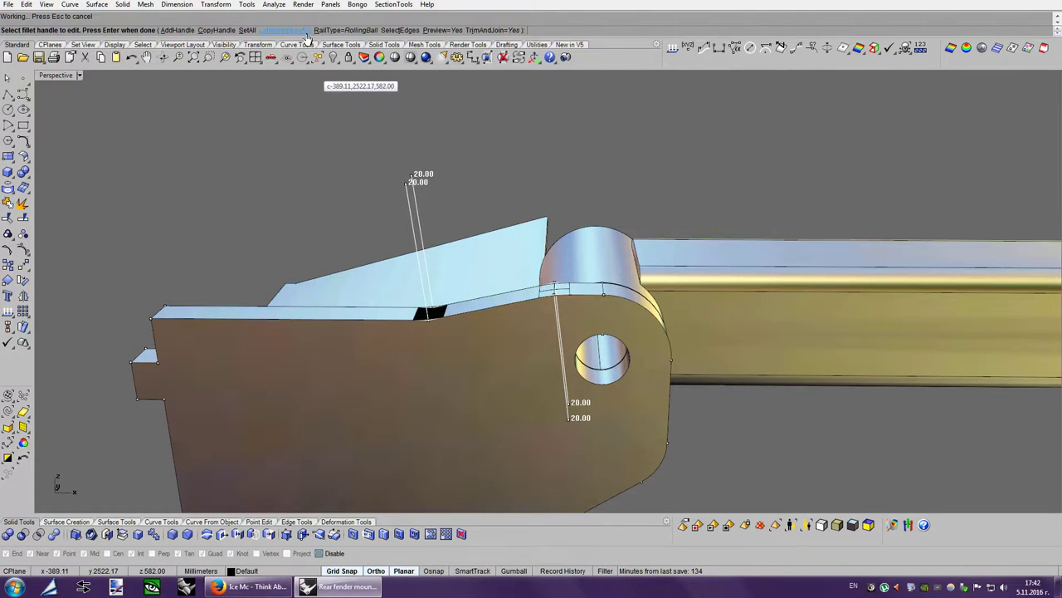
{"action": "left_click", "coordinate": [248, 30]}
{"action": "type", "text": "30"}
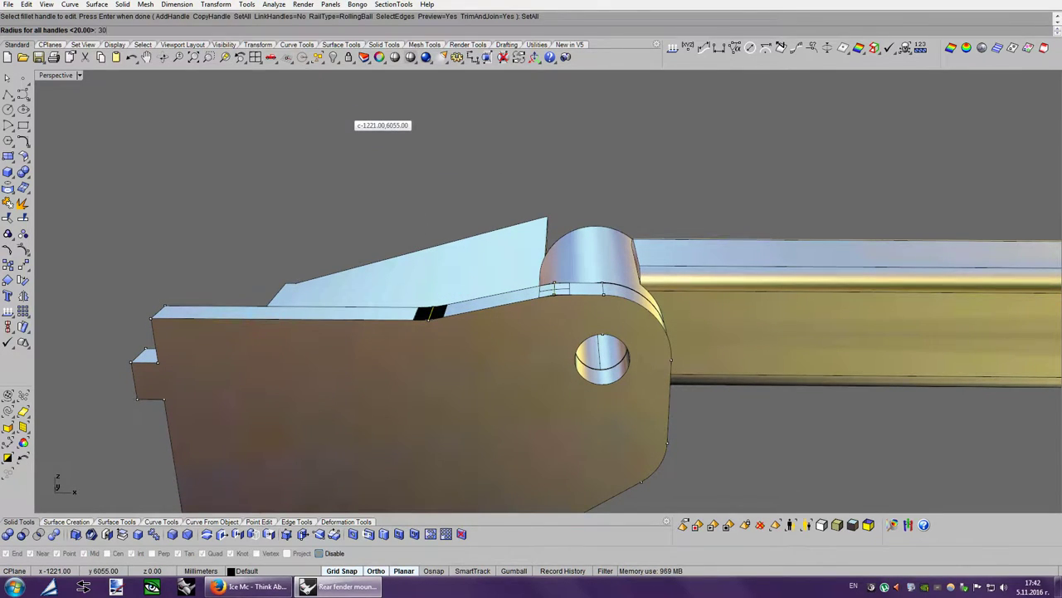
{"action": "key", "text": "Return"}
{"action": "key", "text": "Return"}
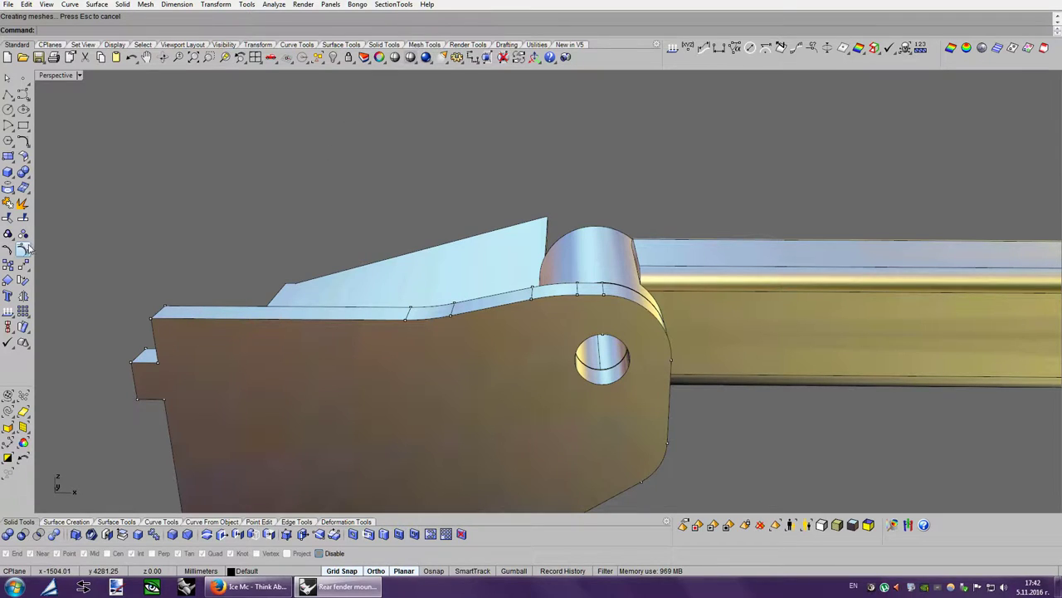
{"action": "left_click", "coordinate": [25, 247]}
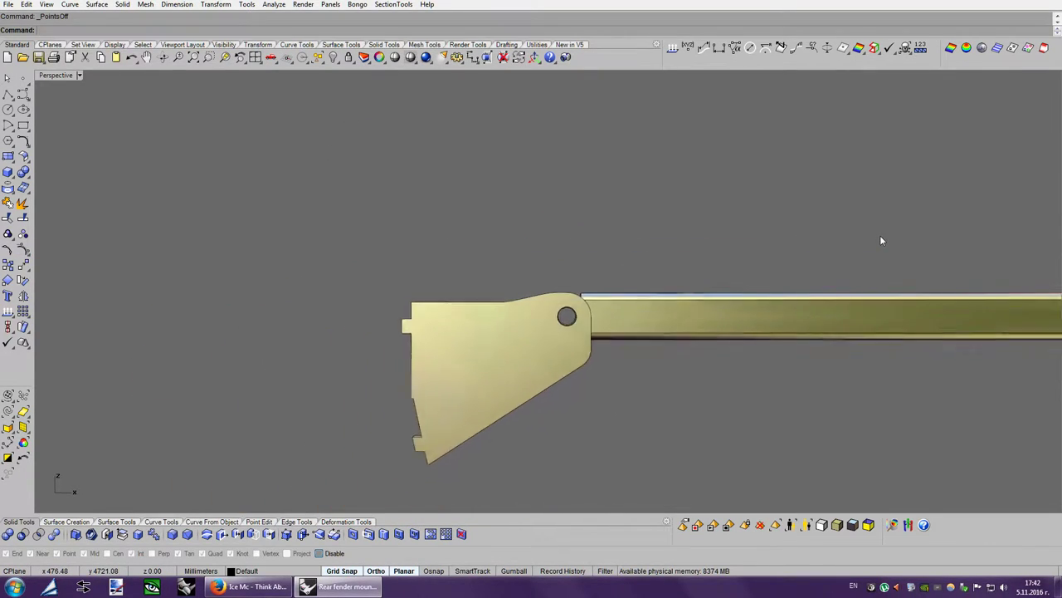
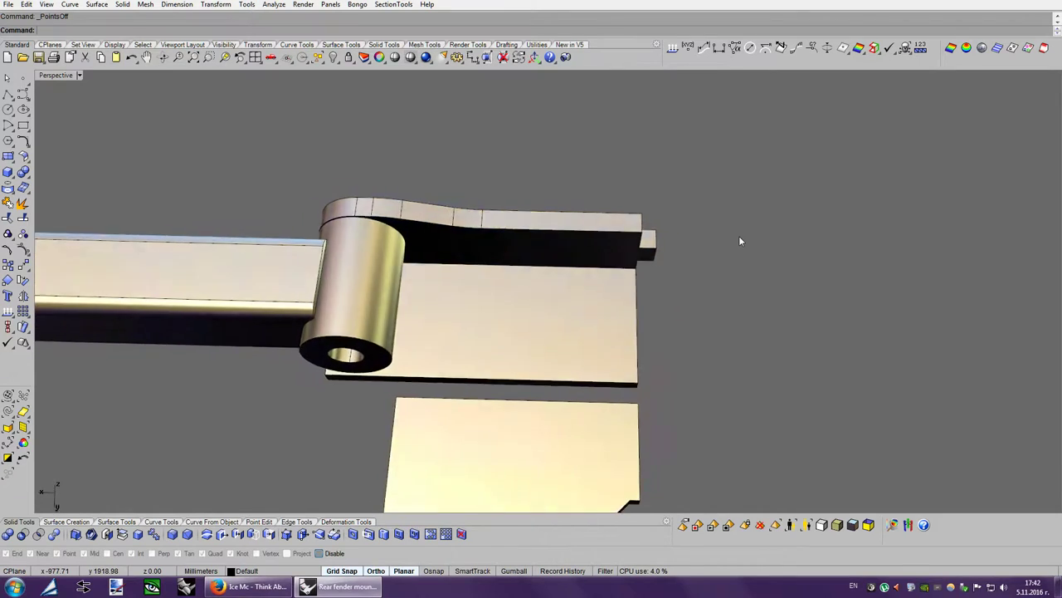
Draw a short polyline across the bracket plate's top face and switch Perspective to Ghosted display.
{"action": "left_click", "coordinate": [8, 94]}
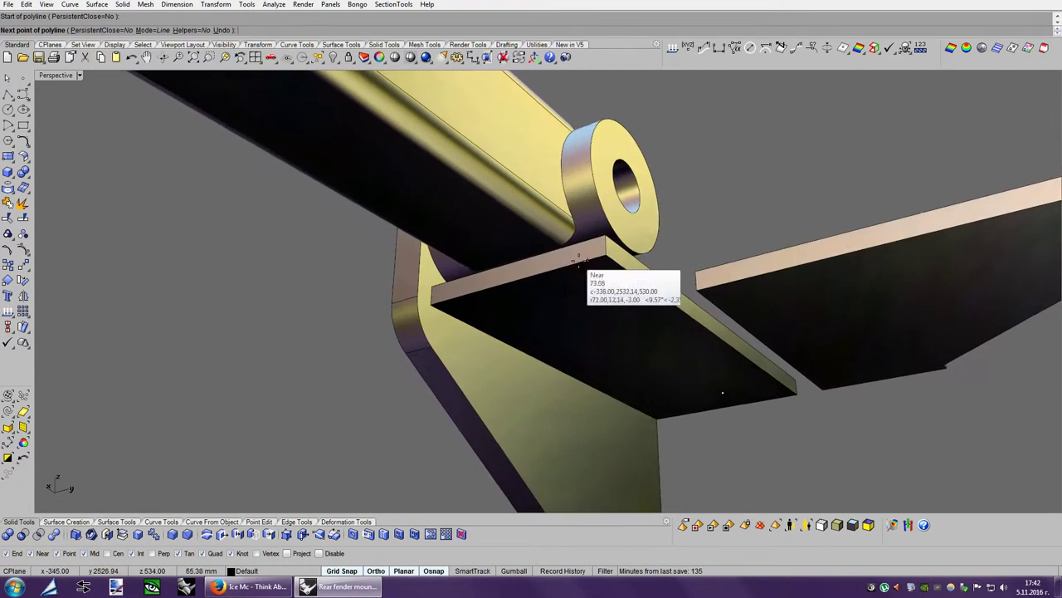
{"action": "right_click_drag", "start_coordinate": [733, 328], "coordinate": [556, 271]}
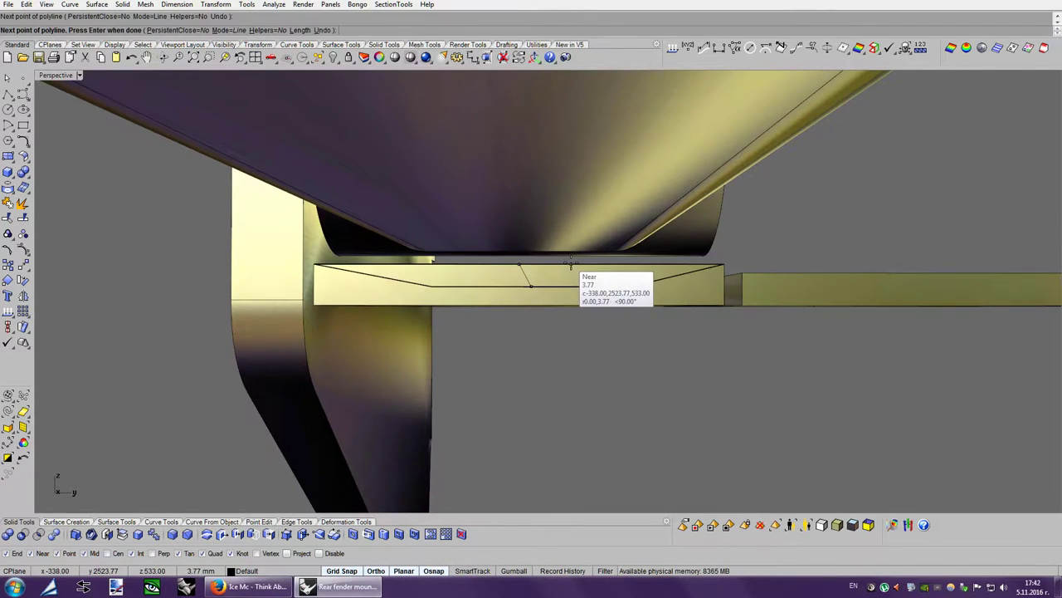
{"action": "key", "text": "Return"}
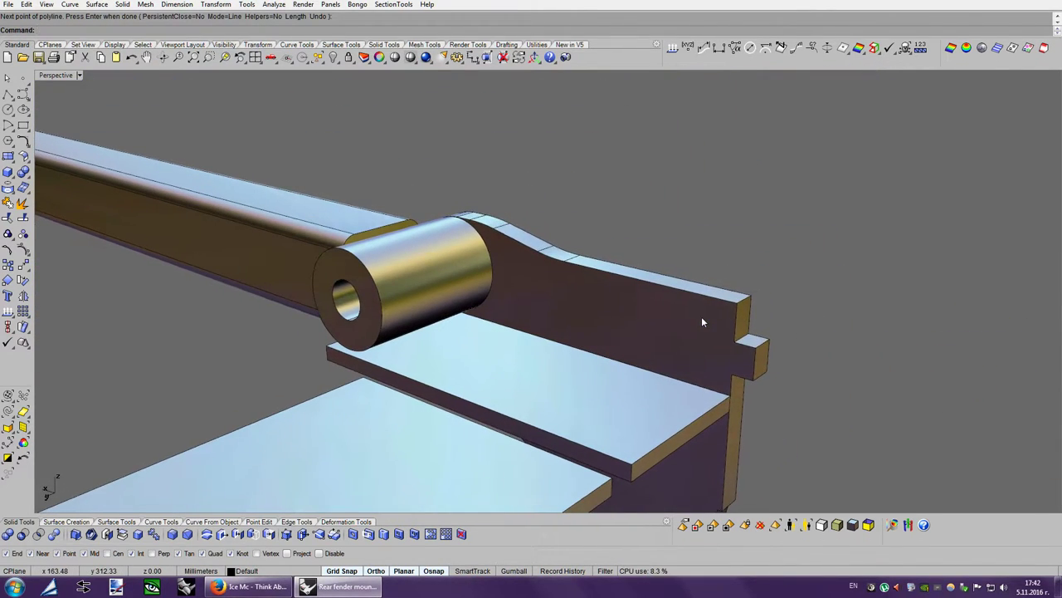
{"action": "key", "text": "ctrl+alt+g"}
{"action": "mouse_move", "coordinate": [766, 409]}
{"action": "right_mouse_down"}
{"action": "mouse_move", "coordinate": [836, 362]}
{"action": "mouse_move", "coordinate": [807, 361]}
{"action": "right_mouse_up"}
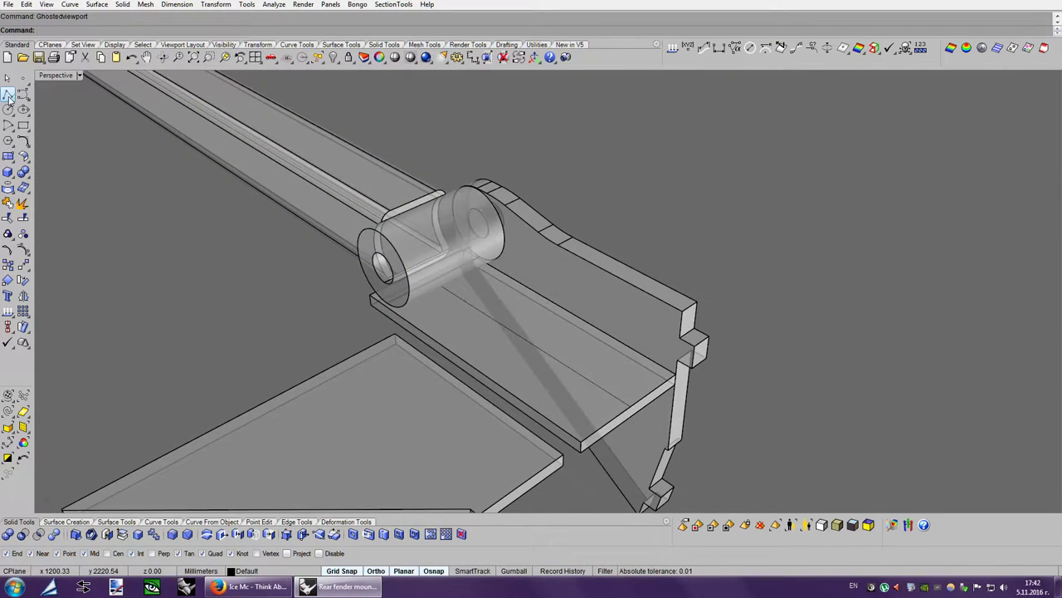
{"action": "left_click", "coordinate": [353, 534]}
{"action": "right_click_drag", "start_coordinate": [382, 515], "coordinate": [458, 399]}
{"action": "left_click", "coordinate": [457, 399]}
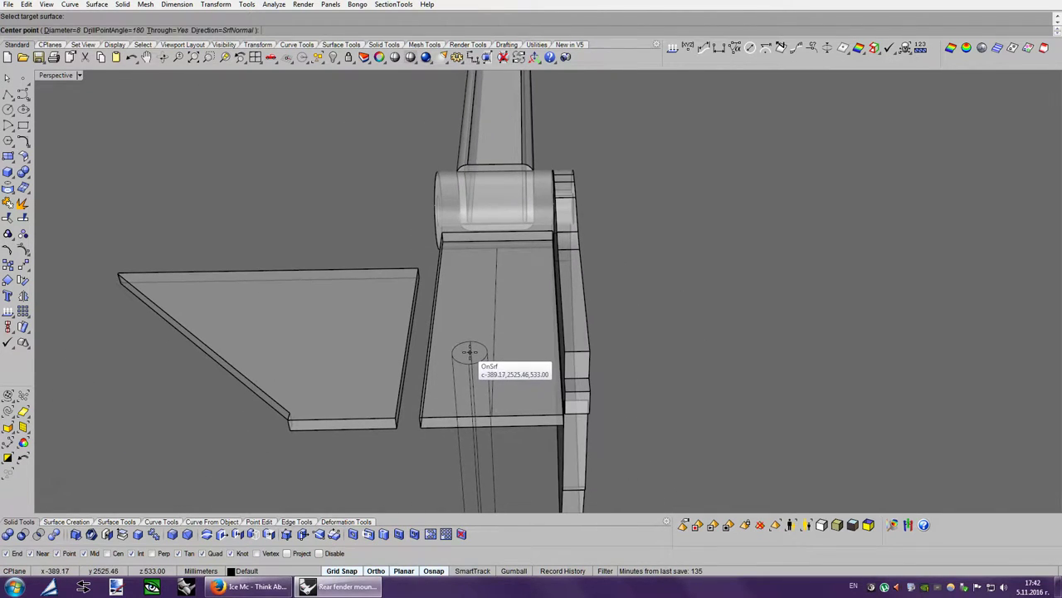
{"action": "right_click_drag", "start_coordinate": [469, 351], "coordinate": [98, 81]}
{"action": "left_click", "coordinate": [61, 32]}
{"action": "type", "text": "2"}
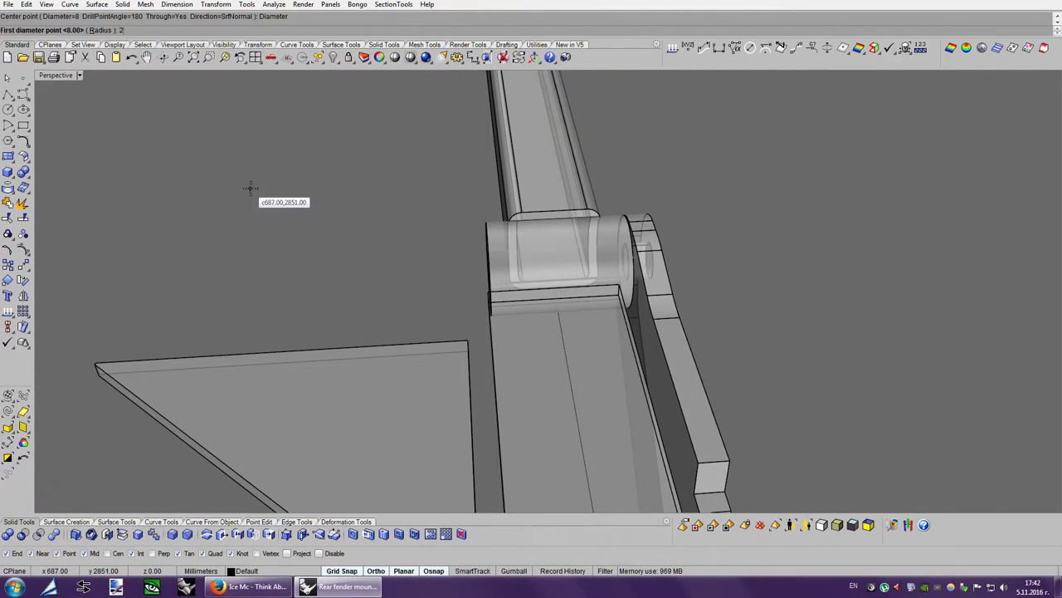
{"action": "type", "text": "0"}
{"action": "key", "text": "Return"}
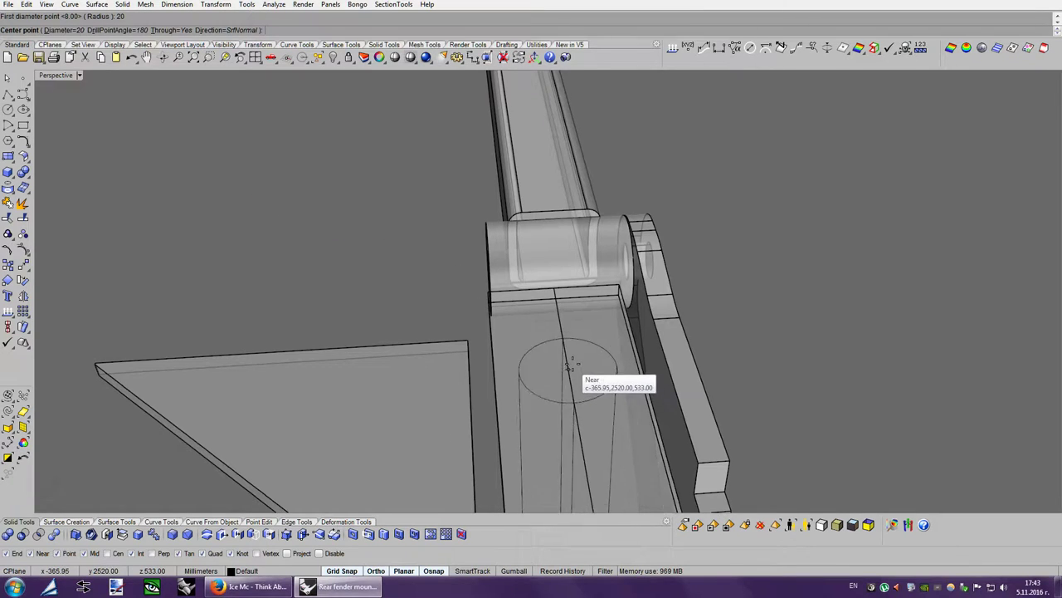
{"action": "mouse_move", "coordinate": [570, 360]}
{"action": "right_mouse_down"}
{"action": "mouse_move", "coordinate": [560, 355]}
{"action": "mouse_move", "coordinate": [551, 440]}
{"action": "right_mouse_up"}
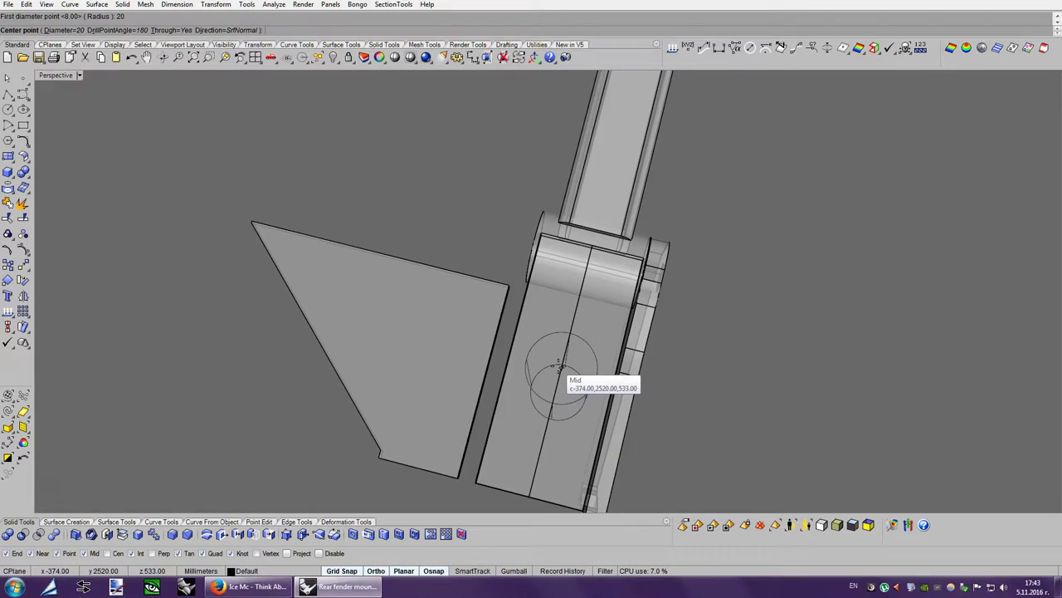
{"action": "right_click_drag", "start_coordinate": [560, 365], "coordinate": [34, 31]}
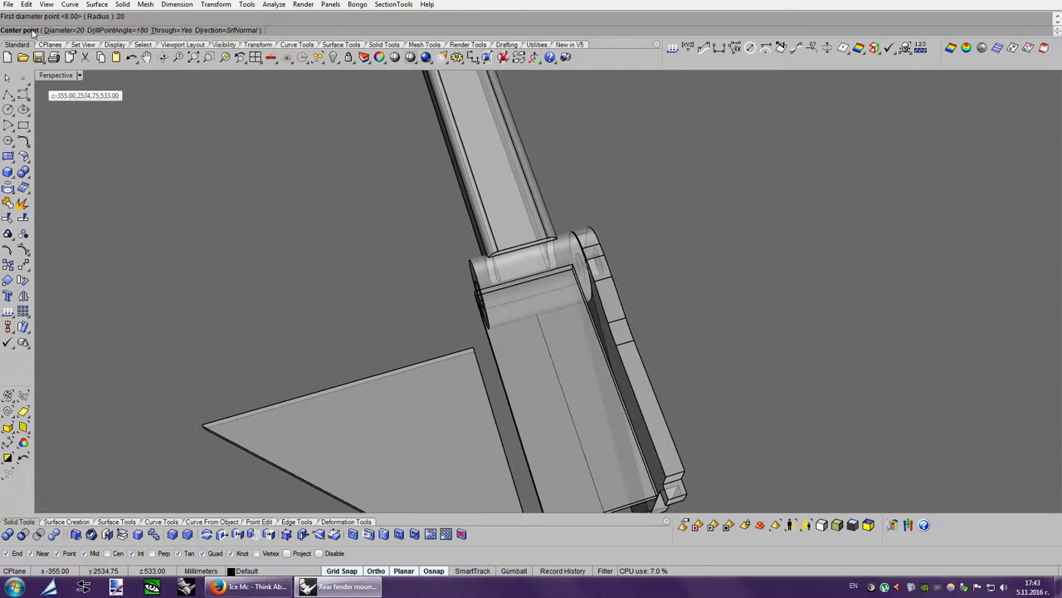
{"action": "left_click", "coordinate": [60, 30]}
{"action": "type", "text": "16"}
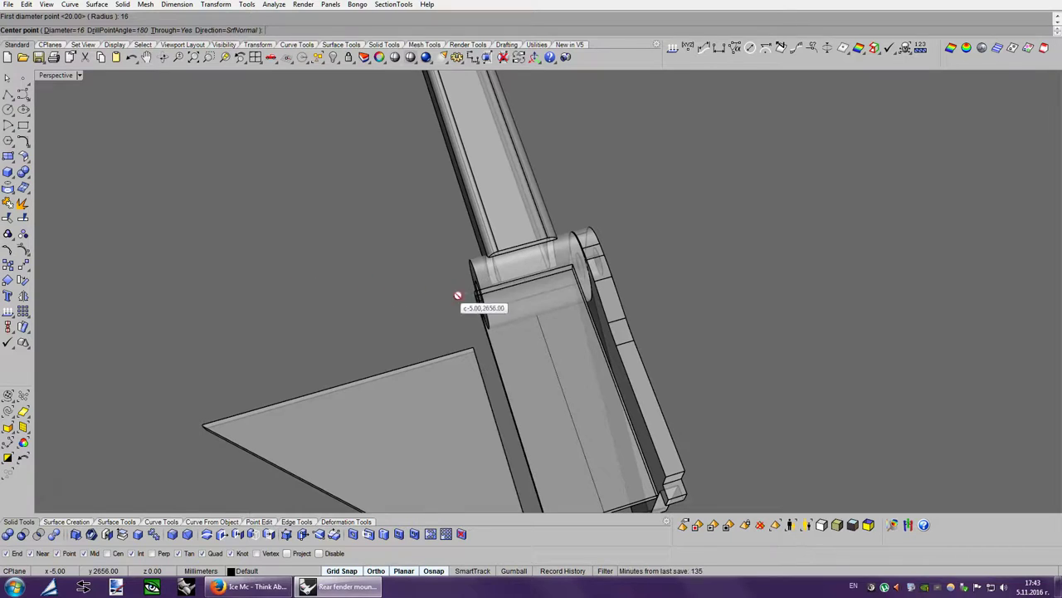
{"action": "right_click_drag", "start_coordinate": [457, 295], "coordinate": [562, 370]}
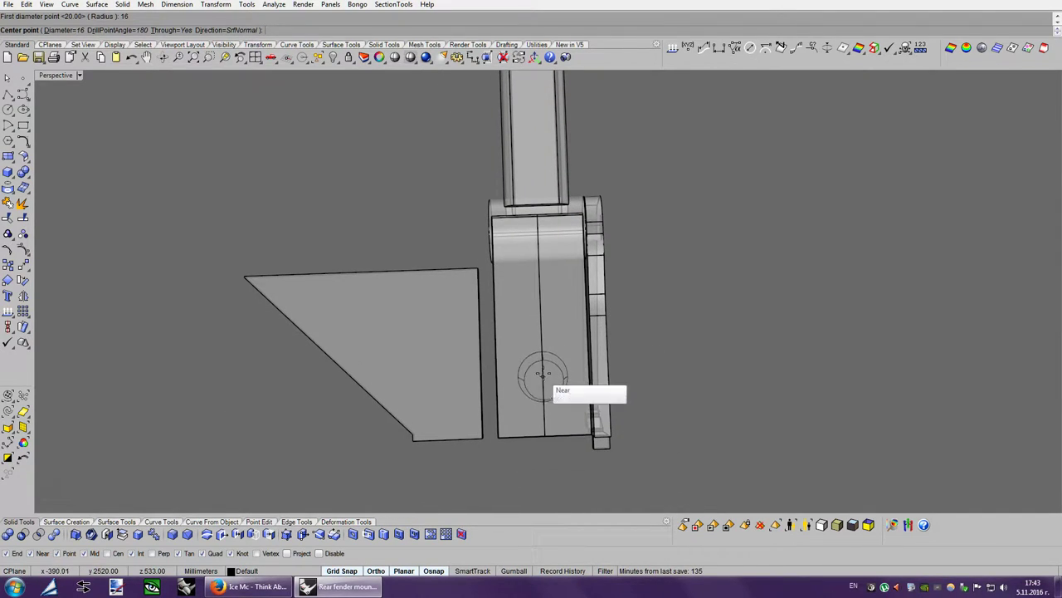
{"action": "left_click", "coordinate": [523, 329]}
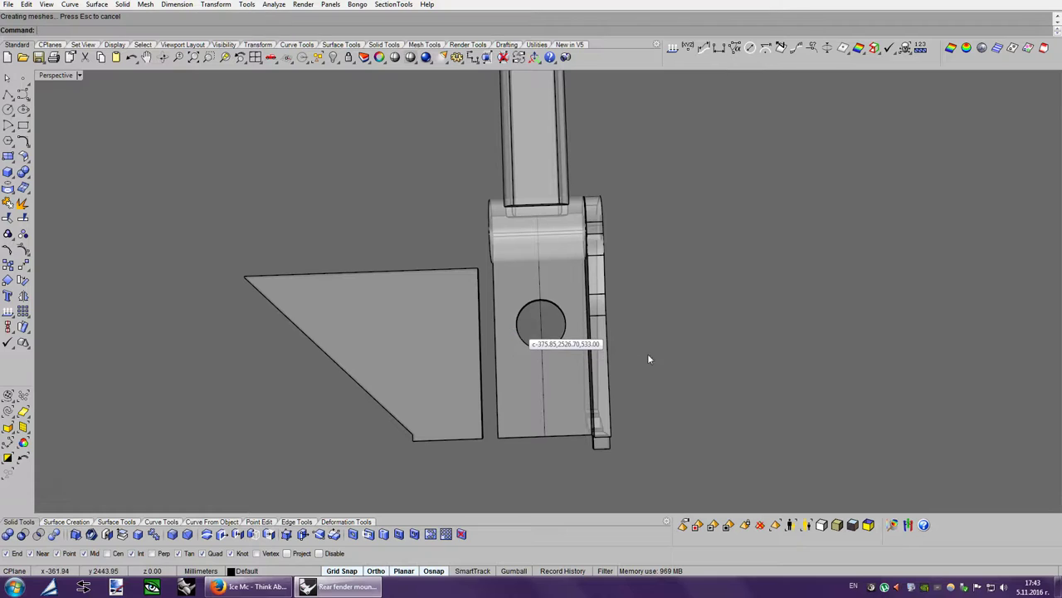
{"action": "right_click_drag", "start_coordinate": [647, 354], "coordinate": [773, 350]}
{"action": "key", "text": "Down"}
{"action": "key", "text": "Down"}
{"action": "key", "text": "Down"}
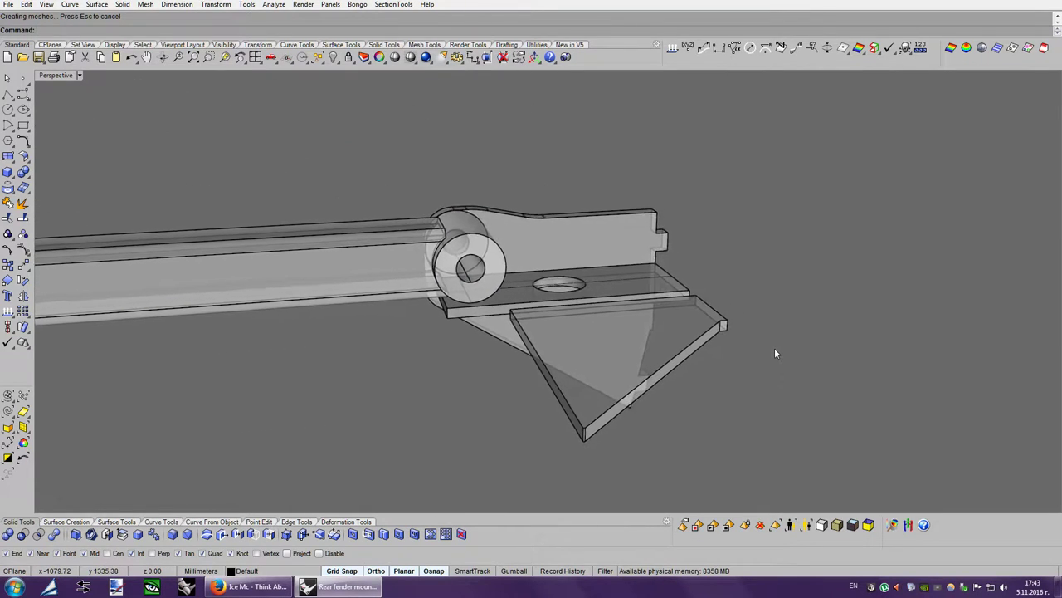
{"action": "key", "text": "Down"}
{"action": "key", "text": "Down"}
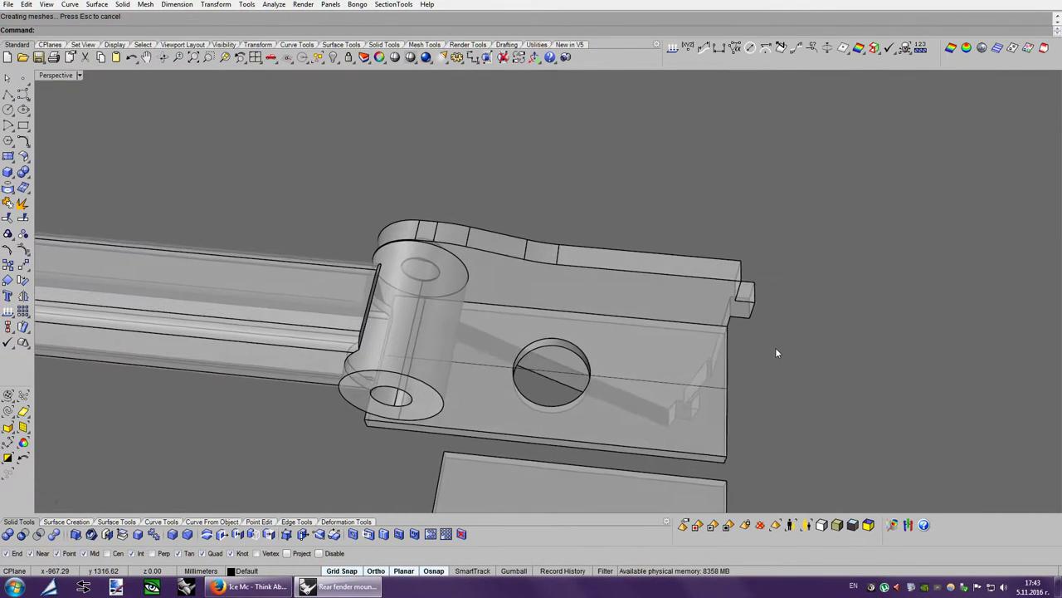
{"action": "key", "text": "Down"}
{"action": "key", "text": "Down"}
{"action": "key", "text": "Down"}
{"action": "key", "text": "Down"}
{"action": "key", "text": "Down"}
{"action": "key", "text": "Down"}
{"action": "key", "text": "Down"}
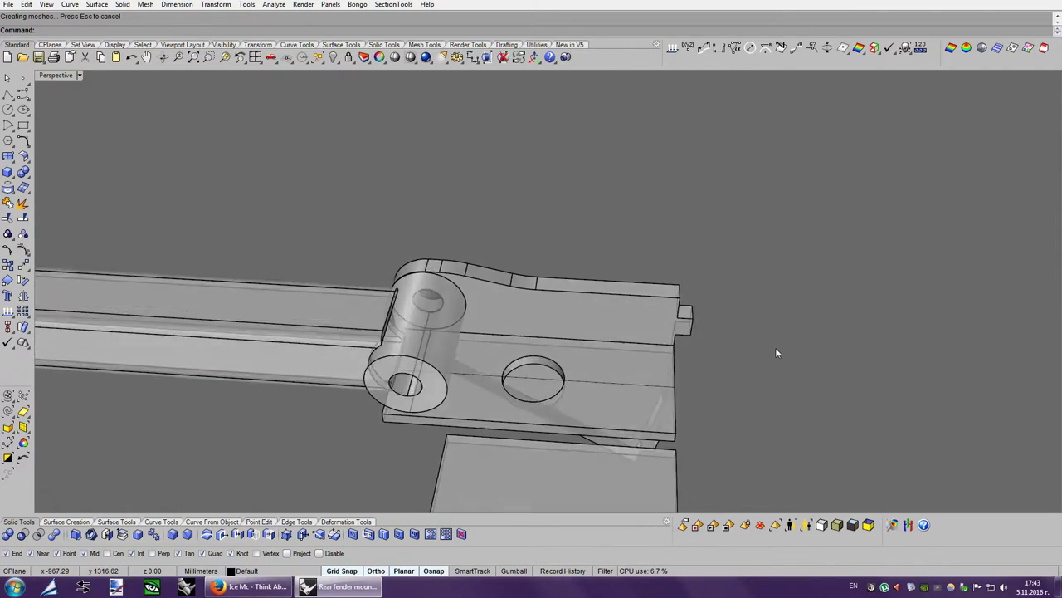
{"action": "key", "text": "Down"}
{"action": "key", "text": "Down"}
{"action": "key", "text": "Left"}
{"action": "key", "text": "Left"}
{"action": "key", "text": "Left"}
{"action": "key", "text": "Left"}
{"action": "key", "text": "Left"}
{"action": "key", "text": "Left"}
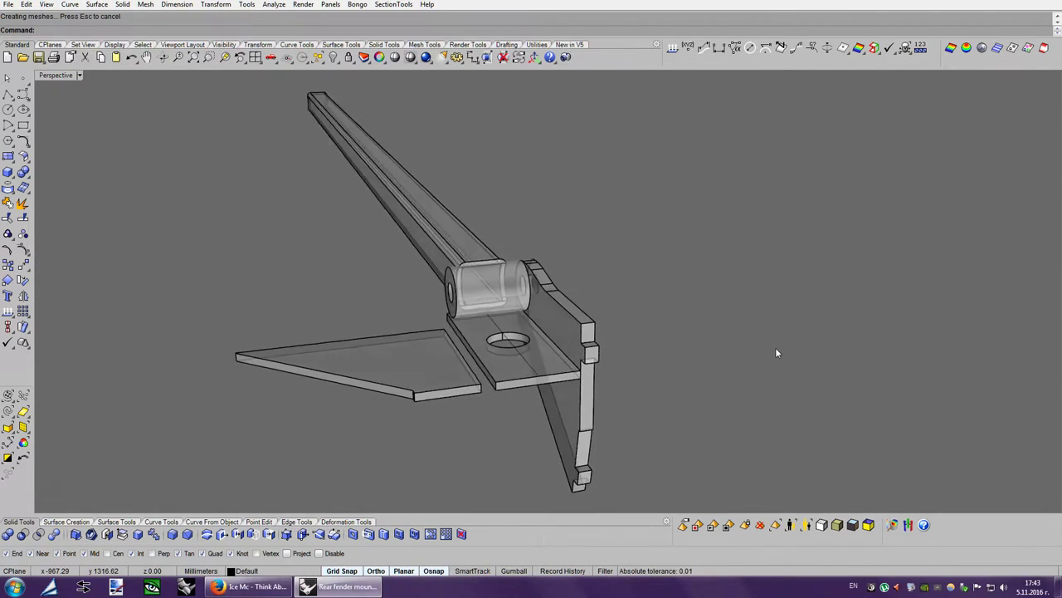
{"action": "key", "text": "Left"}
{"action": "key", "text": "Left"}
{"action": "key", "text": "Left"}
{"action": "key", "text": "Left"}
{"action": "key", "text": "Left"}
{"action": "key", "text": "Left"}
{"action": "key", "text": "Down"}
{"action": "key", "text": "Down"}
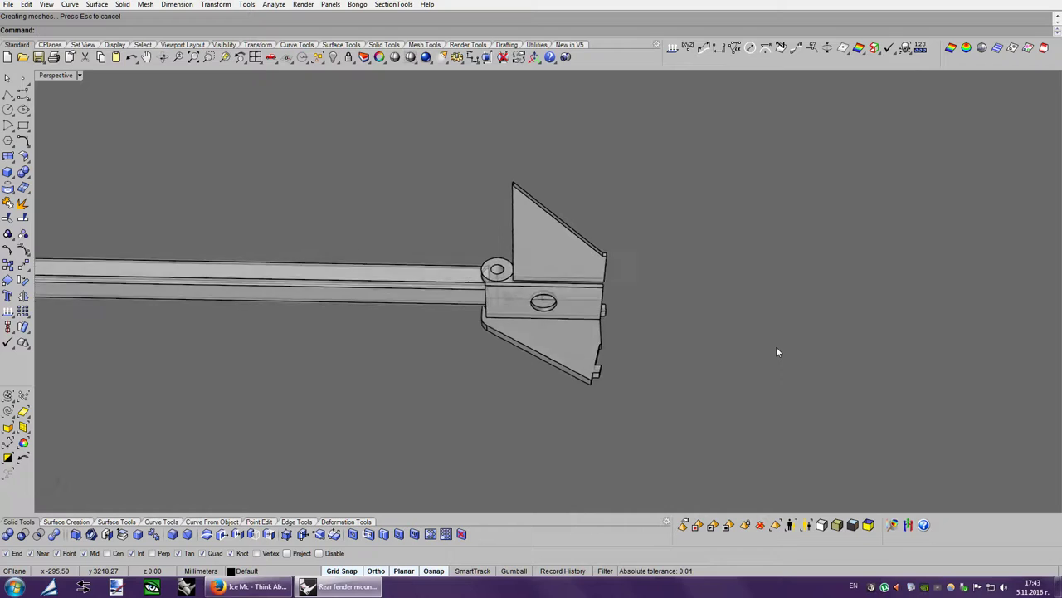
{"action": "key", "text": "Down"}
{"action": "key", "text": "Down"}
{"action": "key", "text": "Down"}
{"action": "key", "text": "Down"}
{"action": "key", "text": "Down"}
{"action": "key", "text": "Down"}
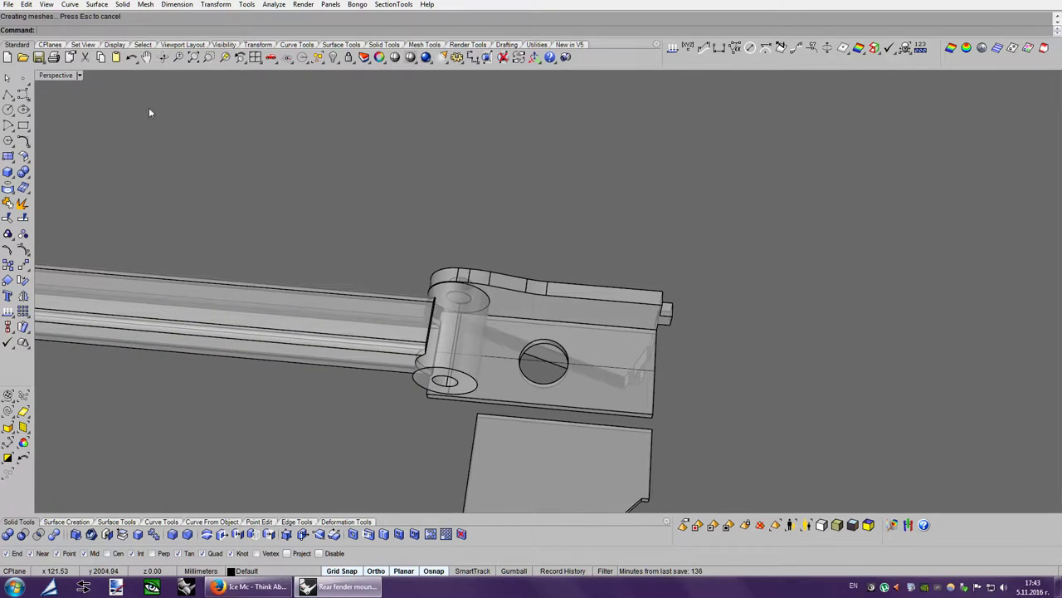
{"action": "left_click", "coordinate": [131, 59]}
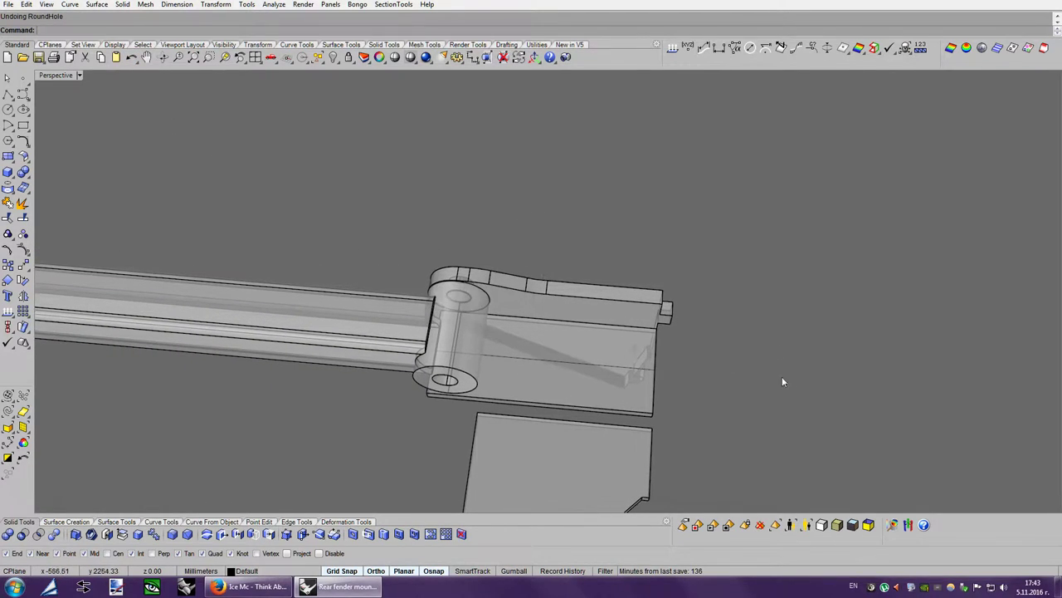
Scale the hinge bracket plate in one direction from 72 to 67 mm.
{"action": "left_click", "coordinate": [515, 382]}
{"action": "right_click_drag", "start_coordinate": [769, 391], "coordinate": [785, 394]}
{"action": "scroll", "coordinate": [751, 391], "scroll_direction": "up", "scroll_amount": 2}
{"action": "scroll", "coordinate": [669, 378], "scroll_direction": "up", "scroll_amount": 2}
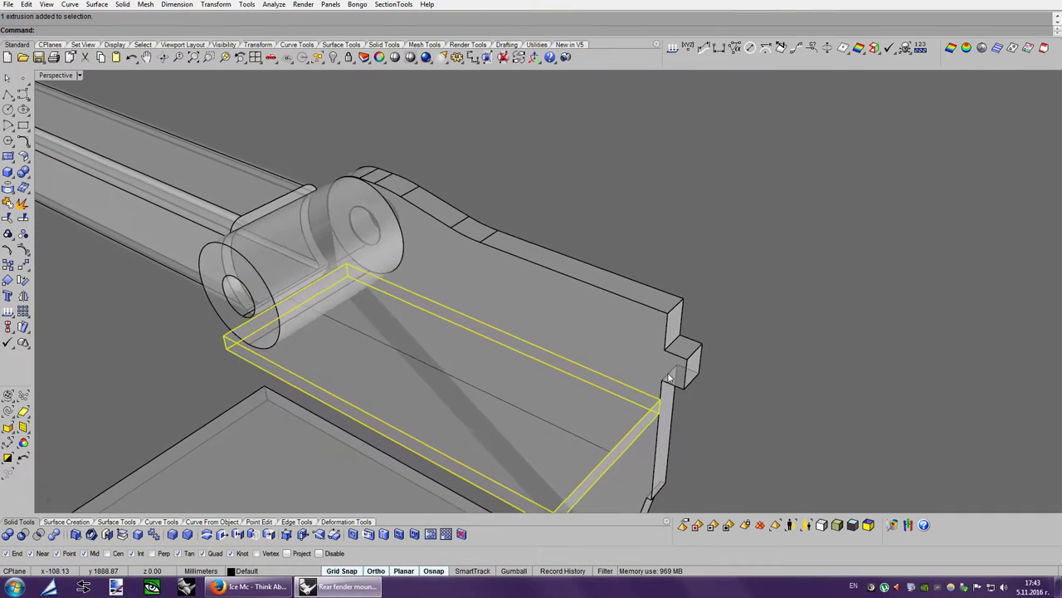
{"action": "scroll", "coordinate": [669, 378], "scroll_direction": "down", "scroll_amount": 2}
{"action": "middle_click", "coordinate": [604, 373]}
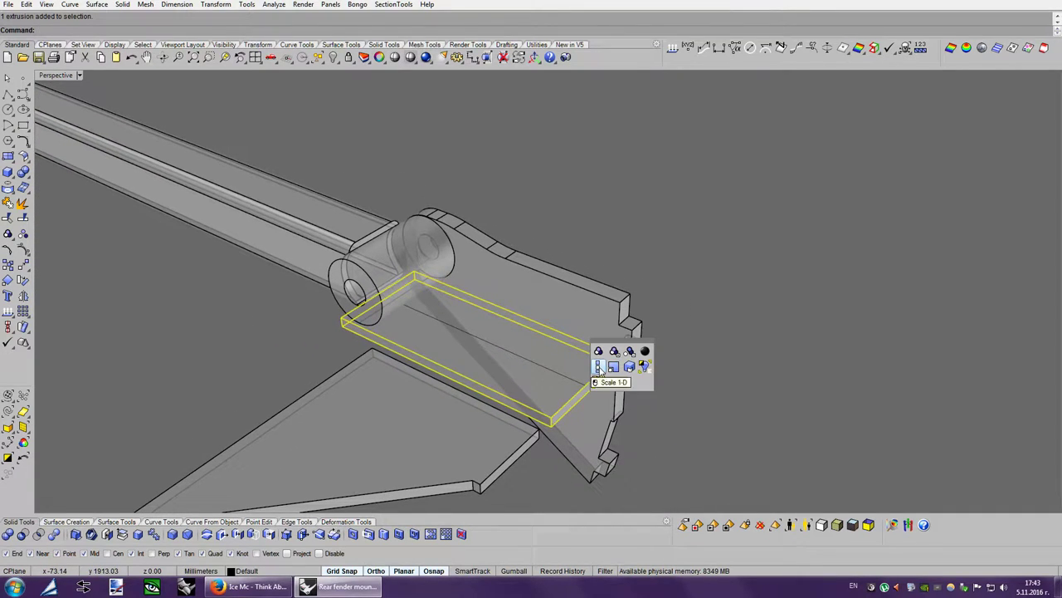
{"action": "left_click", "coordinate": [341, 319]}
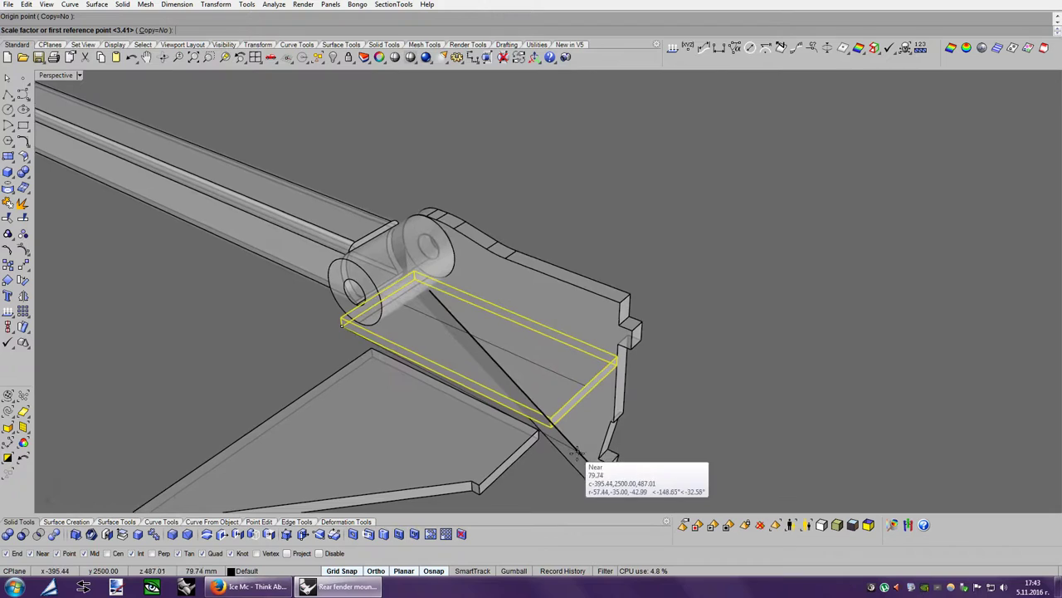
{"action": "mouse_move", "coordinate": [565, 395]}
{"action": "right_mouse_down"}
{"action": "mouse_move", "coordinate": [548, 465]}
{"action": "mouse_move", "coordinate": [519, 446]}
{"action": "right_mouse_up"}
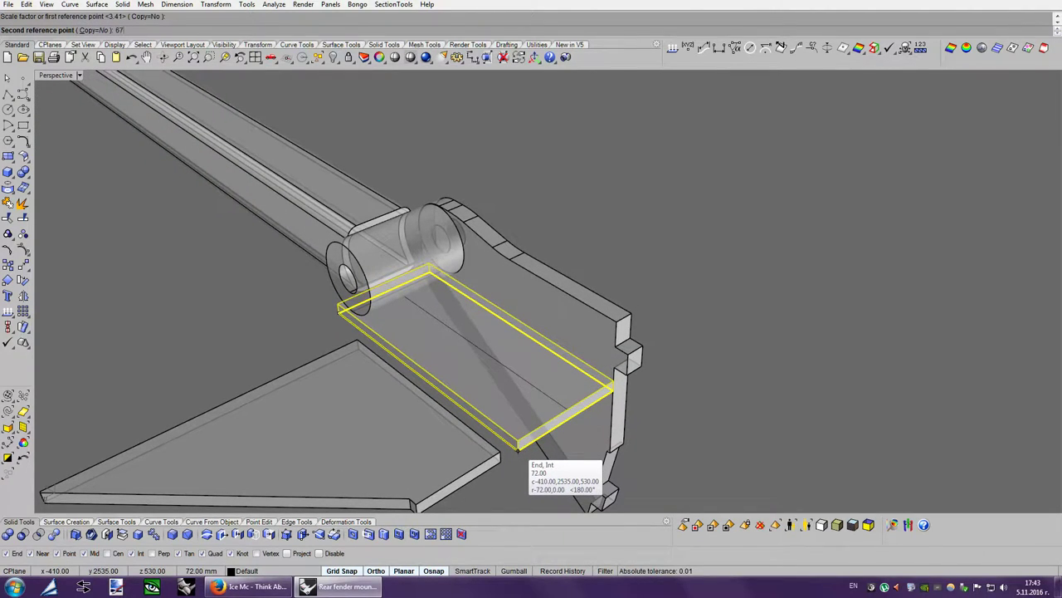
{"action": "key", "text": "Return"}
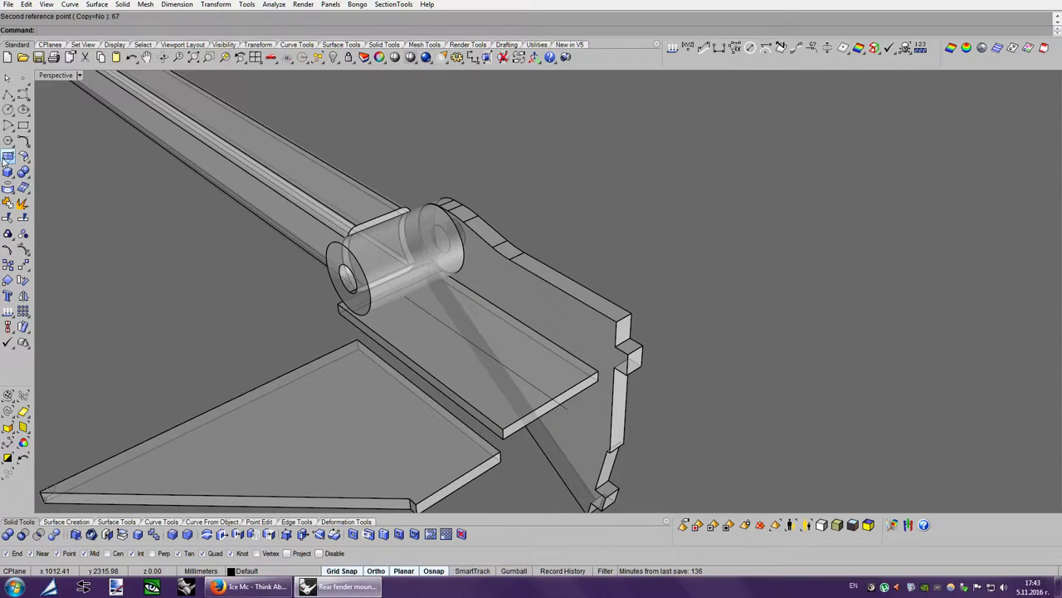
Draw a small 2 mm-tall box from the plate's edge to the side plate notch.
{"action": "left_click", "coordinate": [7, 172]}
{"action": "right_click_drag", "start_coordinate": [634, 352], "coordinate": [614, 344]}
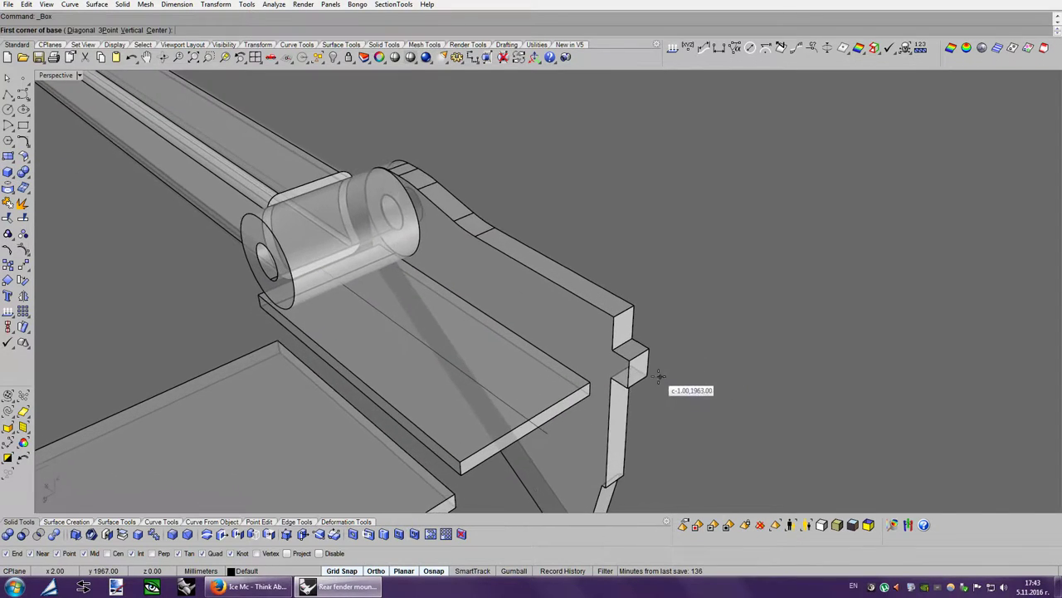
{"action": "left_click", "coordinate": [592, 378]}
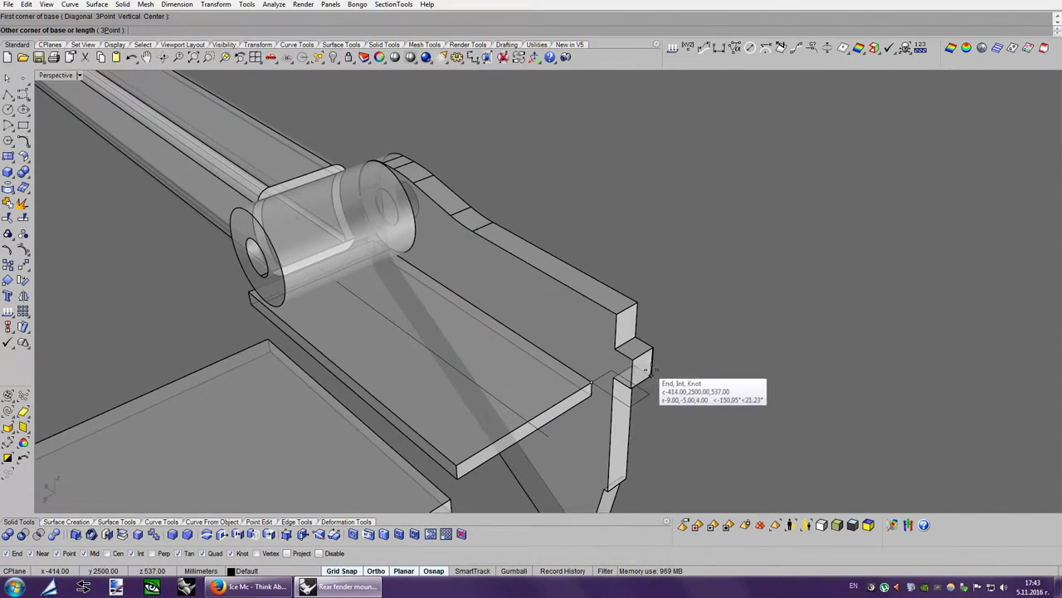
{"action": "left_click", "coordinate": [649, 375]}
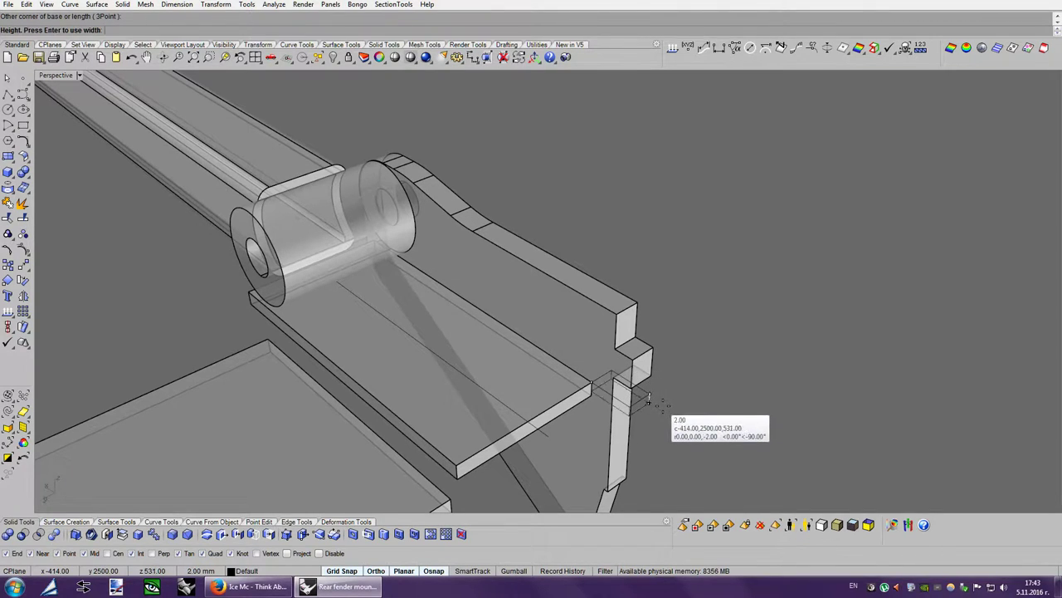
{"action": "left_click", "coordinate": [660, 408]}
{"action": "right_click_drag", "start_coordinate": [650, 415], "coordinate": [705, 395]}
Scale the new box in one direction from 9 to 6.
{"action": "middle_click", "coordinate": [705, 396]}
{"action": "left_click", "coordinate": [688, 405]}
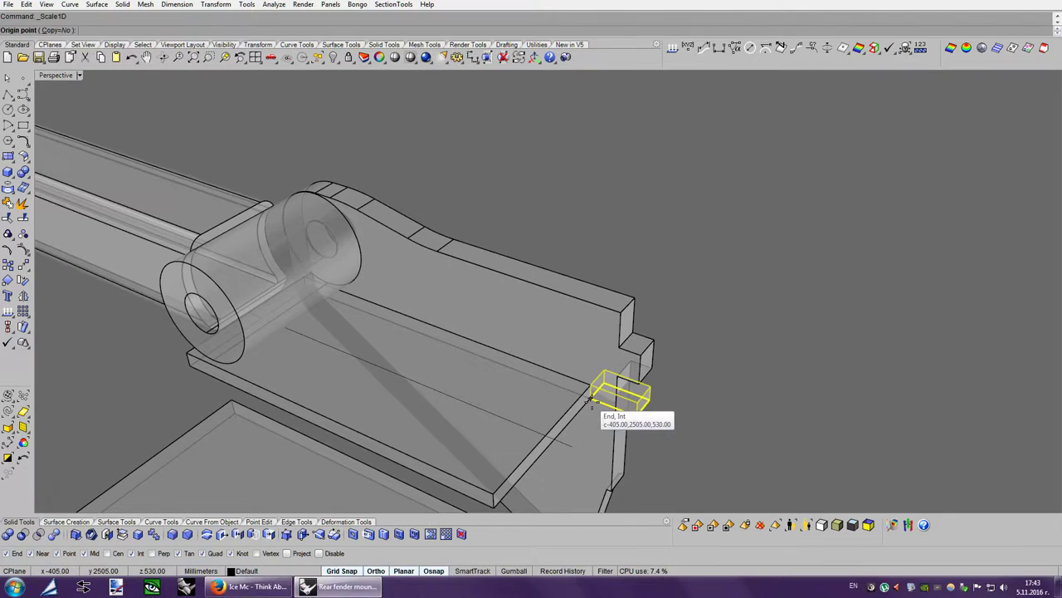
{"action": "left_click", "coordinate": [591, 400]}
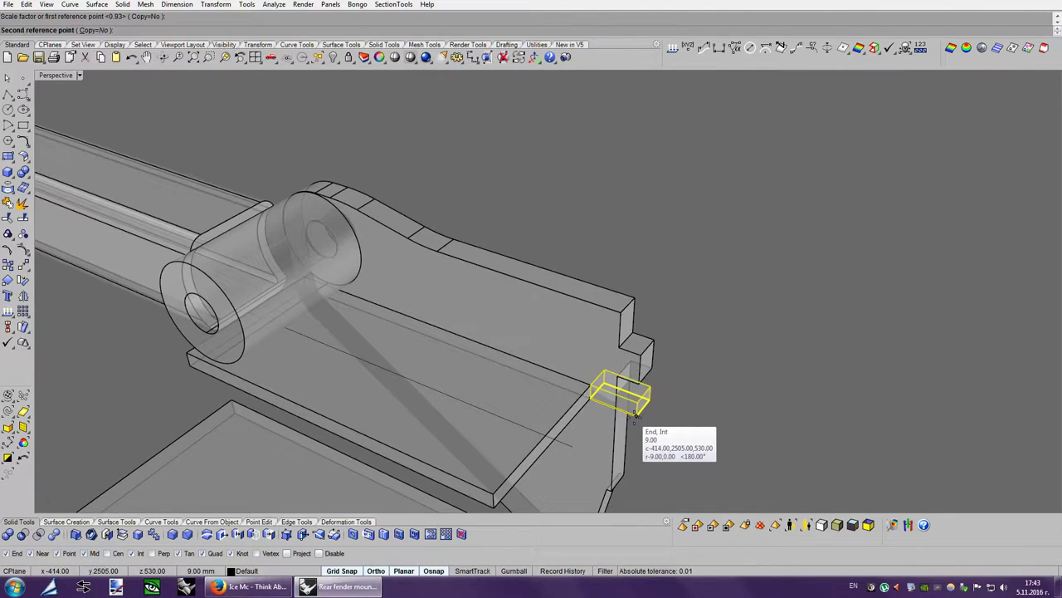
{"action": "type", "text": "6"}
{"action": "mouse_move", "coordinate": [634, 417]}
{"action": "right_mouse_down"}
{"action": "mouse_move", "coordinate": [726, 393]}
{"action": "mouse_move", "coordinate": [486, 382]}
{"action": "mouse_move", "coordinate": [431, 390]}
{"action": "right_mouse_up"}
{"action": "left_click", "coordinate": [478, 391]}
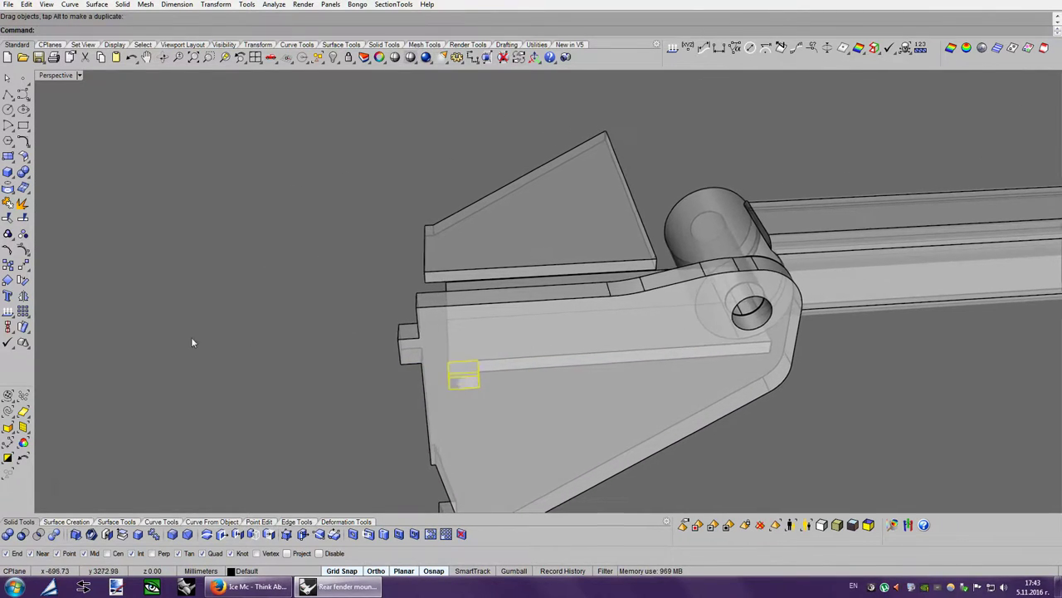
Mirror the tab block across the edge midpoint and move it 5 mm along the bracket edge.
{"action": "right_click_drag", "start_coordinate": [514, 390], "coordinate": [559, 396]}
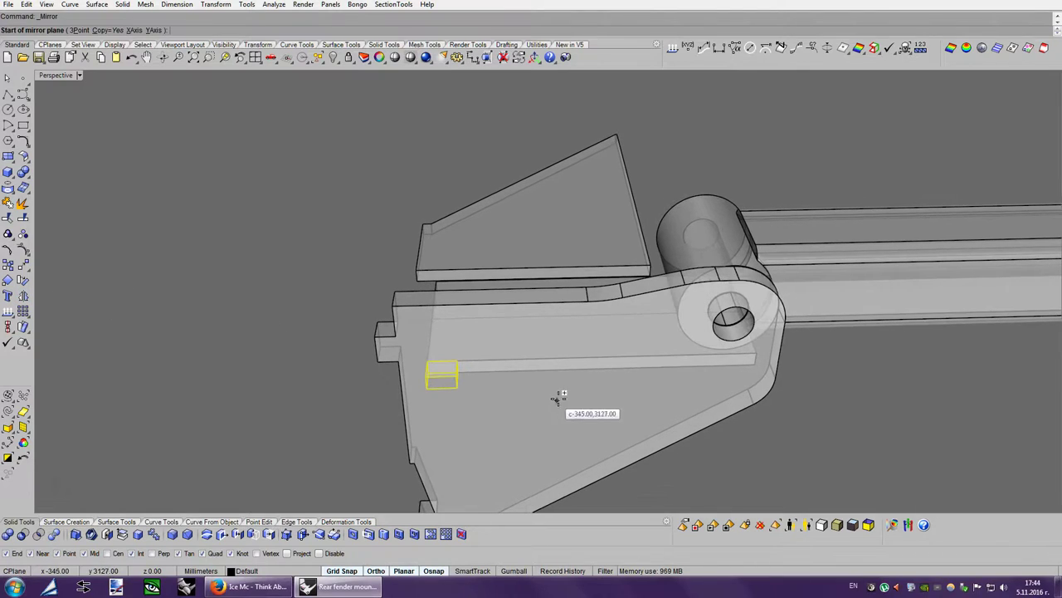
{"action": "left_click", "coordinate": [594, 368]}
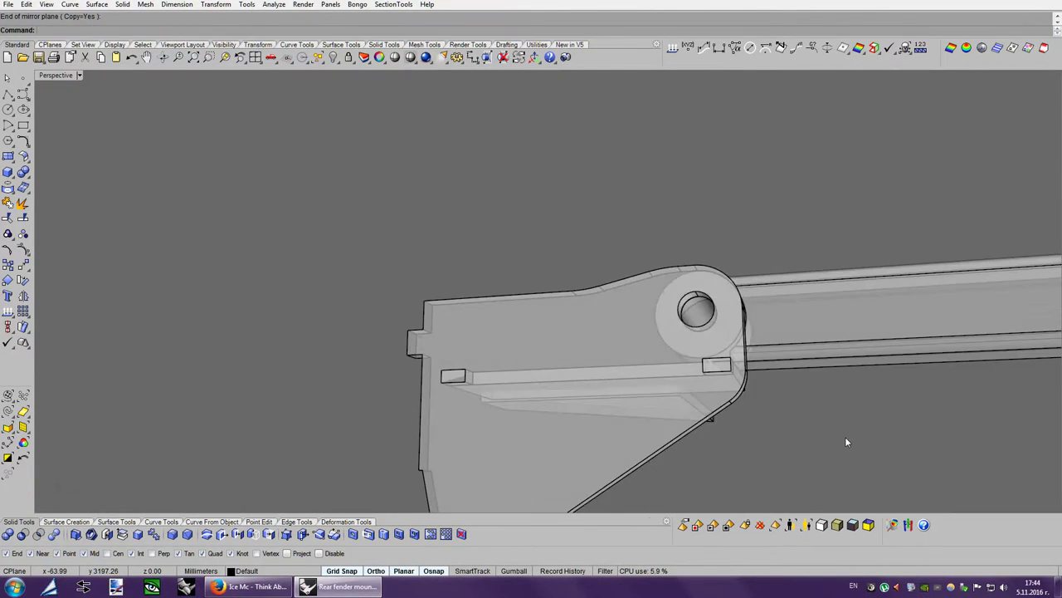
{"action": "right_click_drag", "start_coordinate": [847, 442], "coordinate": [700, 388]}
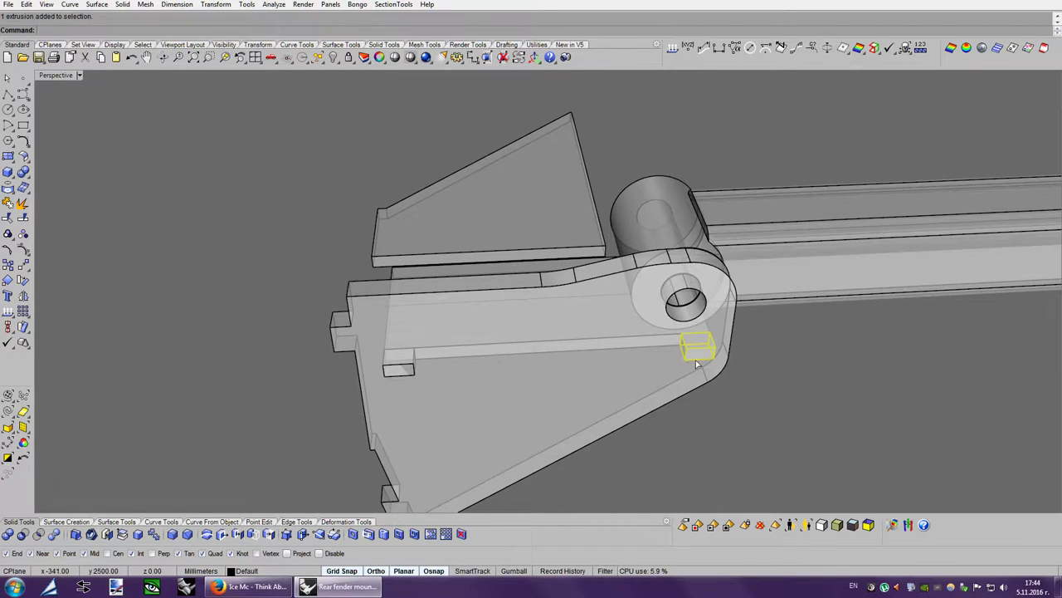
{"action": "left_click_drag", "start_coordinate": [696, 359], "coordinate": [667, 364]}
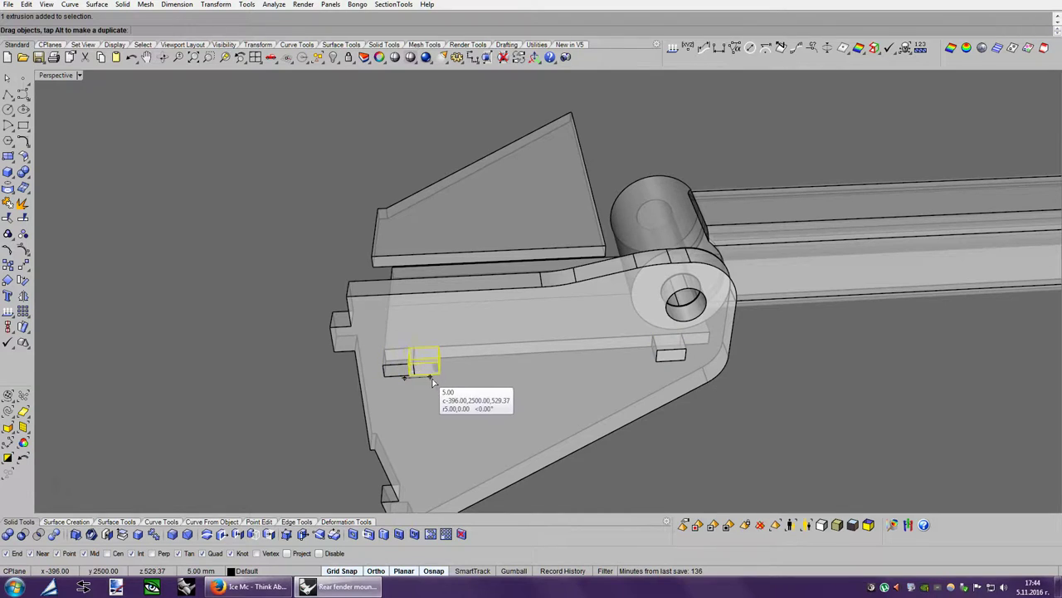
{"action": "left_click", "coordinate": [253, 407]}
Mirror both tab blocks to the bracket's other side and delete the guide line.
{"action": "mouse_move", "coordinate": [253, 406]}
{"action": "right_mouse_down"}
{"action": "mouse_move", "coordinate": [779, 400]}
{"action": "mouse_move", "coordinate": [455, 436]}
{"action": "right_mouse_up"}
{"action": "left_click_drag", "start_coordinate": [591, 313], "coordinate": [610, 284]}
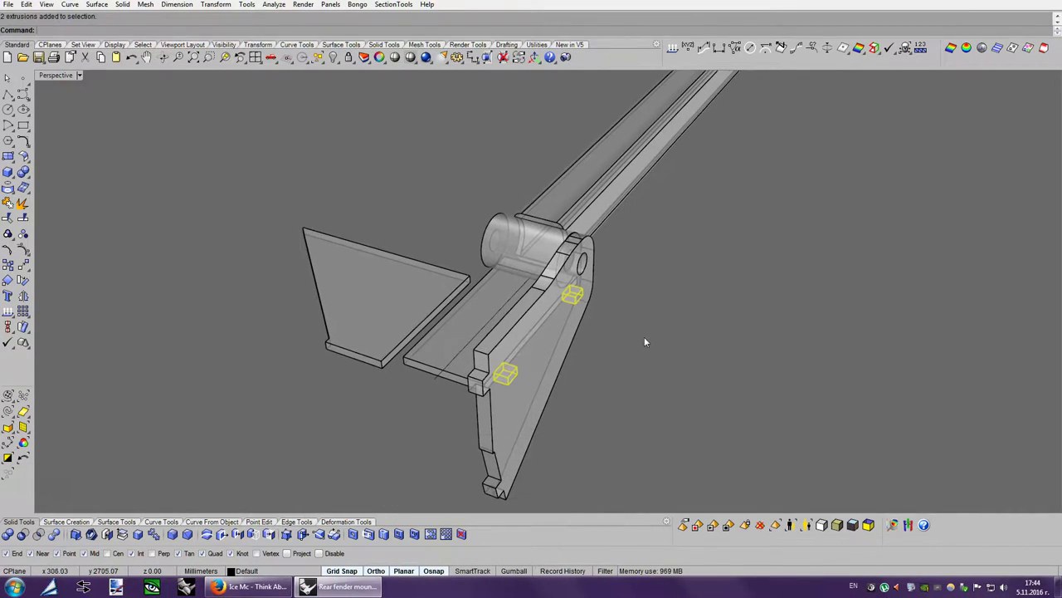
{"action": "left_click", "coordinate": [435, 383]}
{"action": "left_click", "coordinate": [382, 426]}
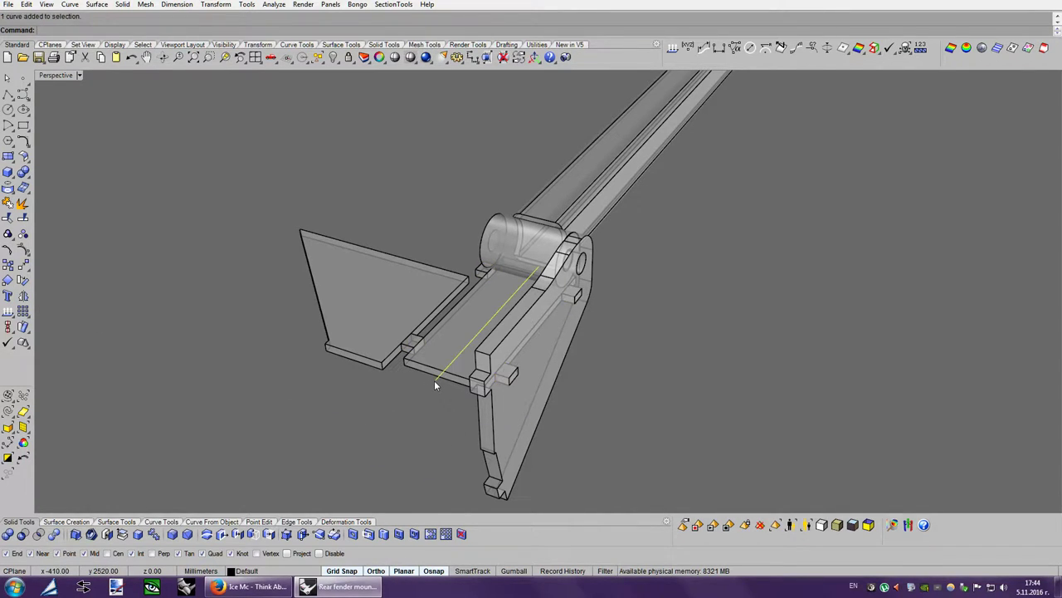
{"action": "key", "text": "Delete"}
{"action": "right_click_drag", "start_coordinate": [434, 380], "coordinate": [715, 347]}
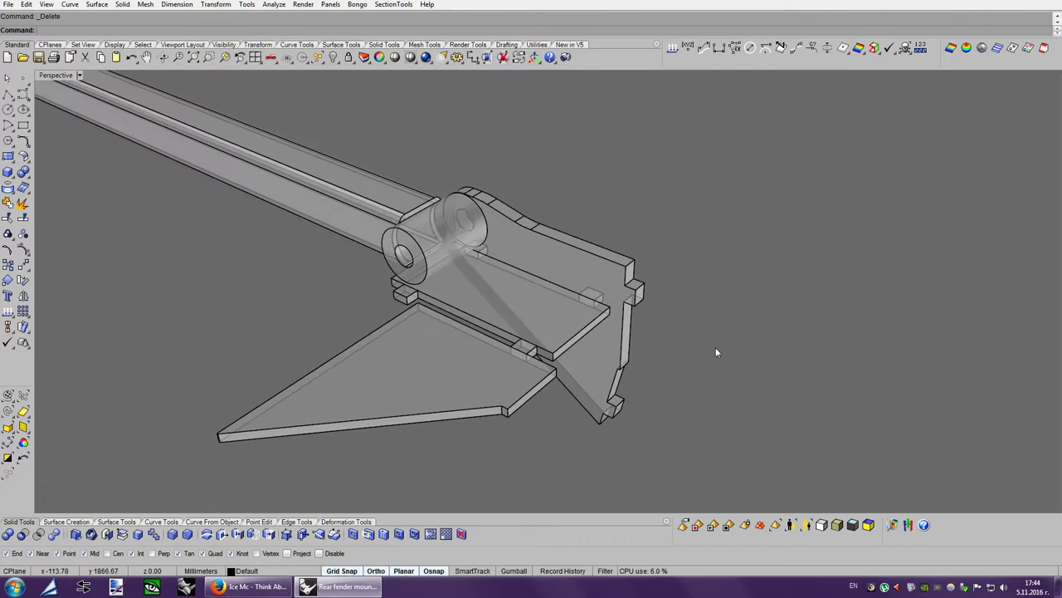
Select the small block at the bracket's edge and start Scale1D to stretch it from 6 to 12.
{"action": "key", "text": "Down"}
{"action": "key", "text": "Down"}
{"action": "key", "text": "Down"}
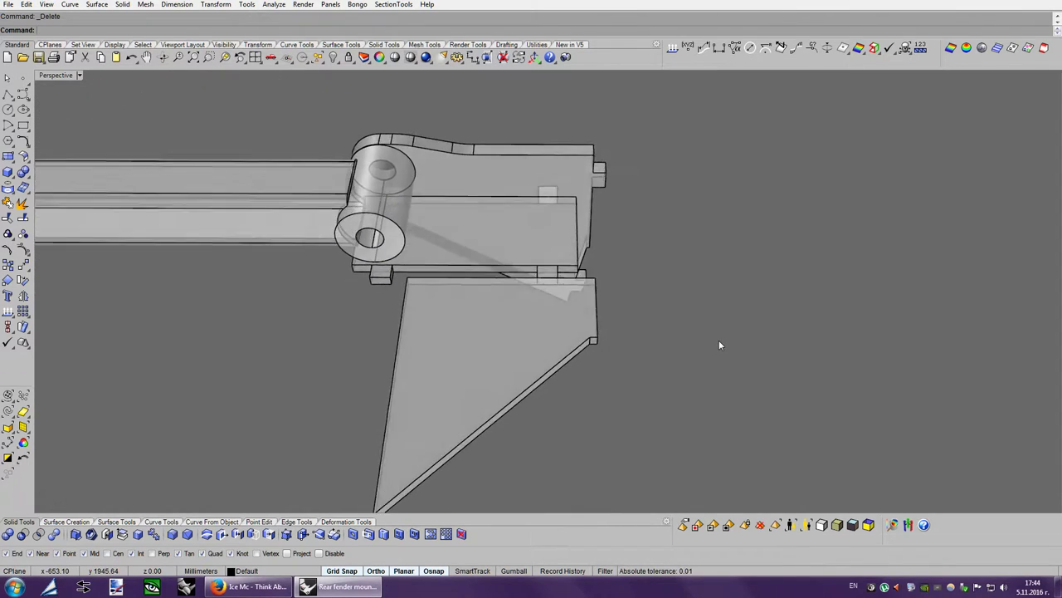
{"action": "key", "text": "Down"}
{"action": "key", "text": "Down"}
{"action": "key", "text": "Down"}
{"action": "right_click_drag", "start_coordinate": [687, 346], "coordinate": [743, 344]}
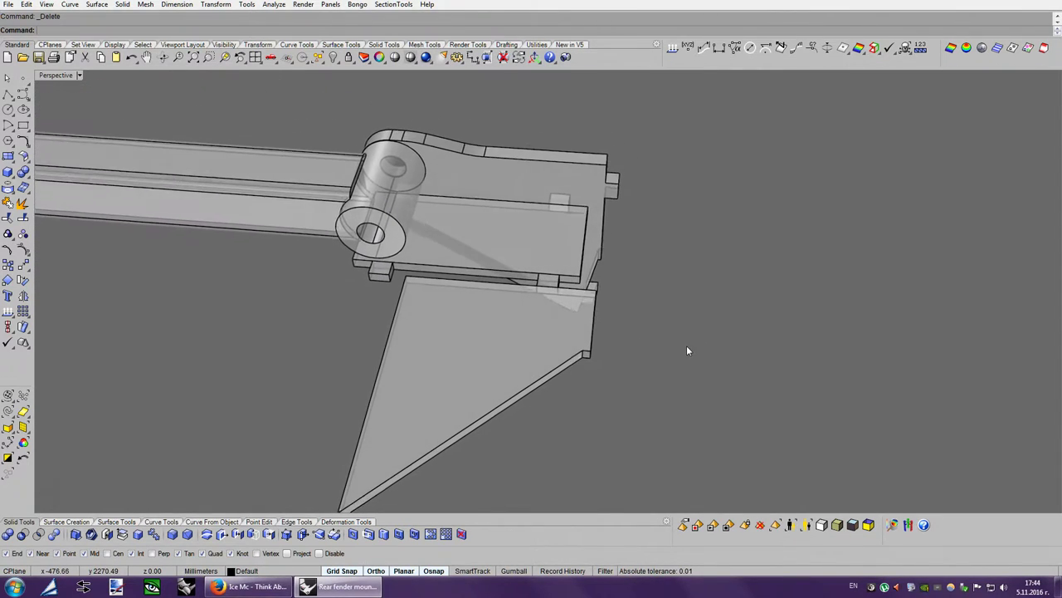
{"action": "scroll", "coordinate": [744, 338], "scroll_direction": "down", "scroll_amount": 2}
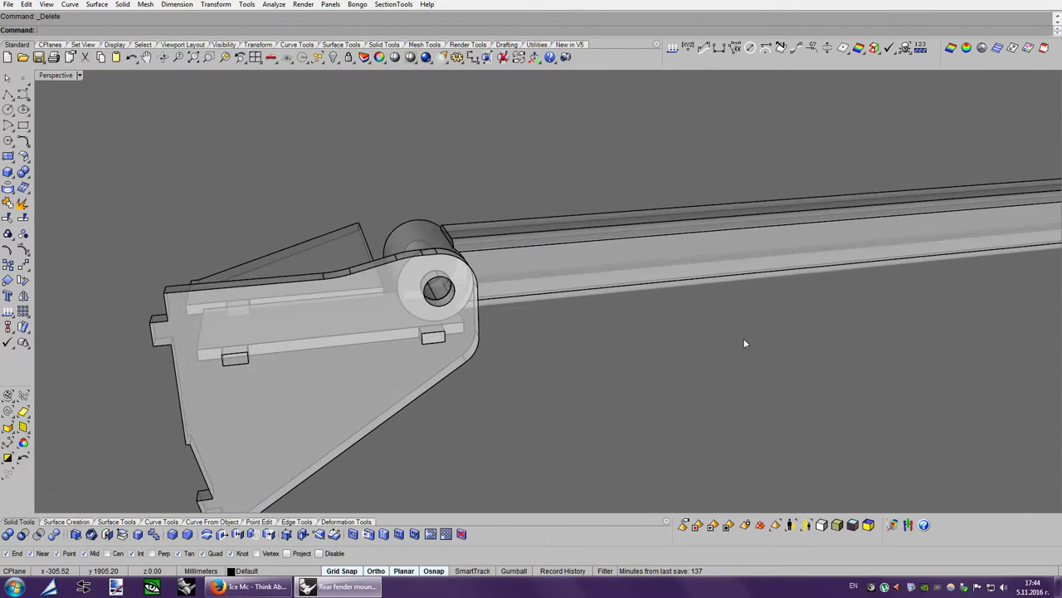
{"action": "scroll", "coordinate": [744, 338], "scroll_direction": "down", "scroll_amount": 2}
{"action": "scroll", "coordinate": [745, 338], "scroll_direction": "down", "scroll_amount": 2}
{"action": "scroll", "coordinate": [744, 338], "scroll_direction": "down", "scroll_amount": 1}
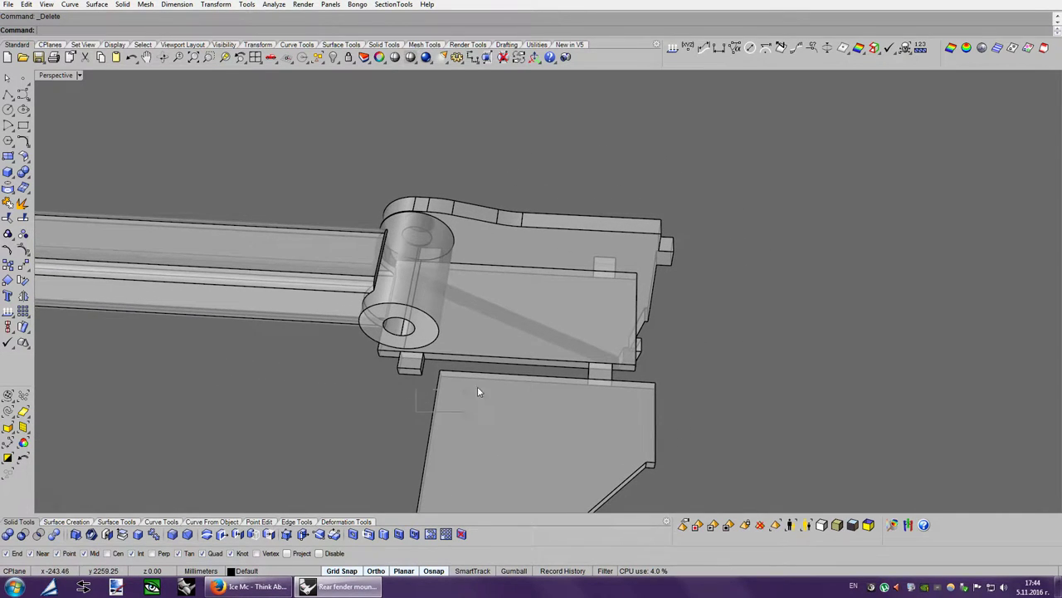
{"action": "left_click", "coordinate": [604, 371]}
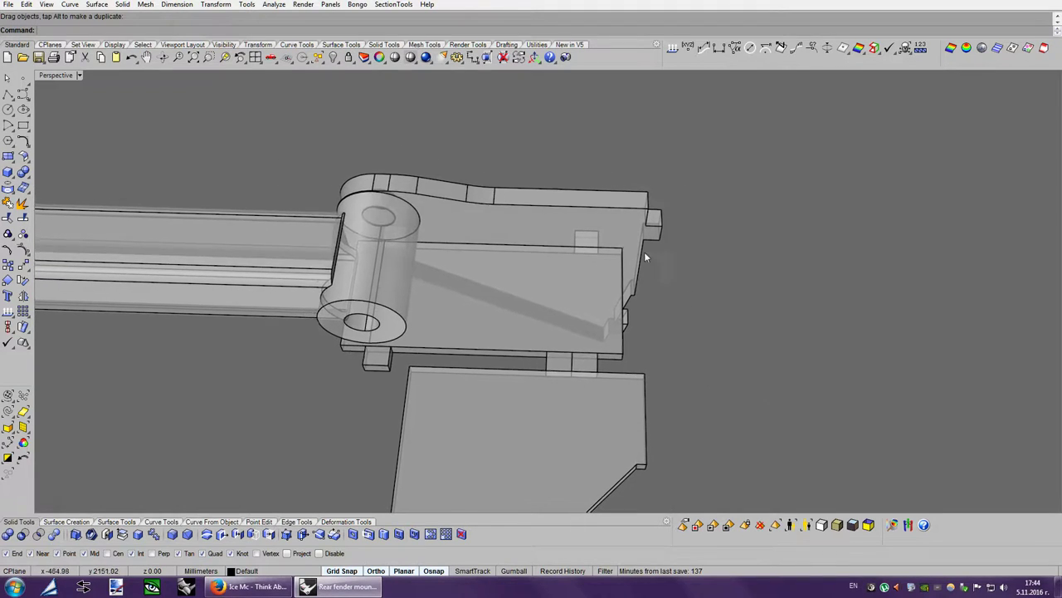
{"action": "left_click_drag", "start_coordinate": [557, 161], "coordinate": [620, 278]}
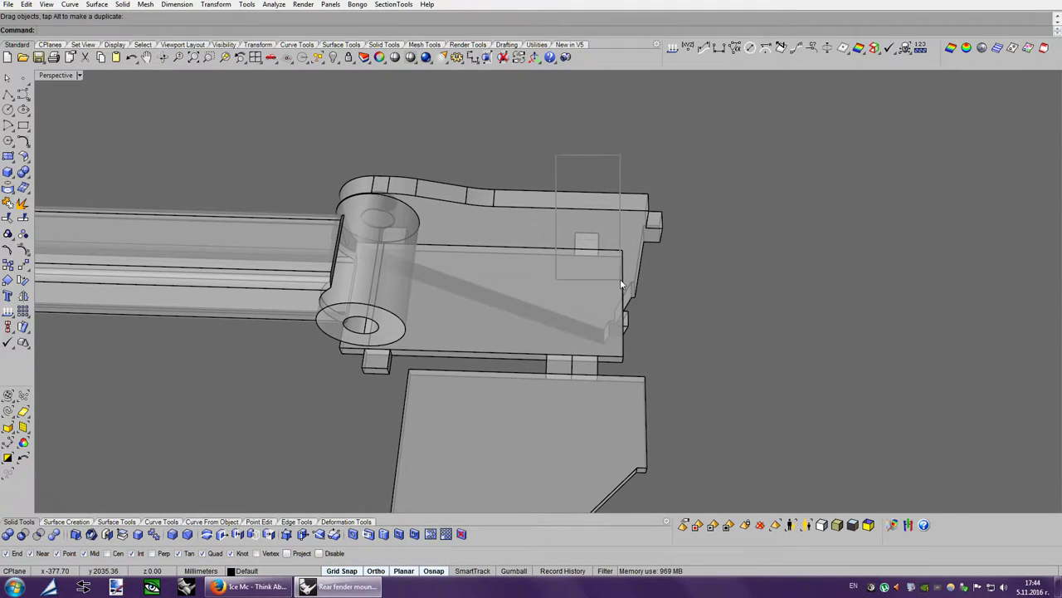
{"action": "middle_click", "coordinate": [624, 227]}
{"action": "left_click", "coordinate": [604, 221]}
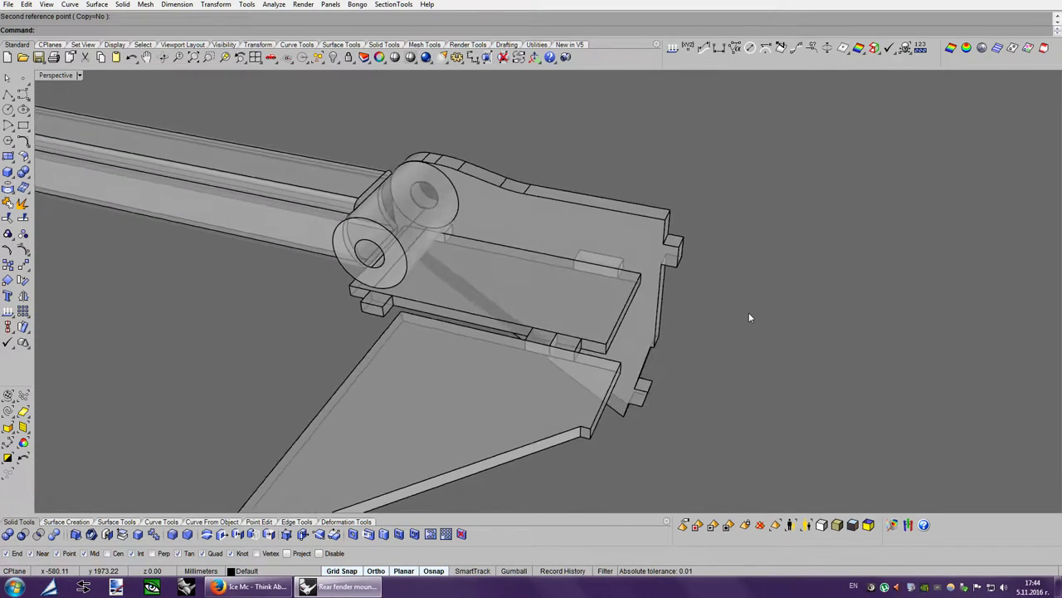
Paste a copy of the small block and place it 32 mm along the joint edge, nudged 3 mm.
{"action": "left_click", "coordinate": [543, 413]}
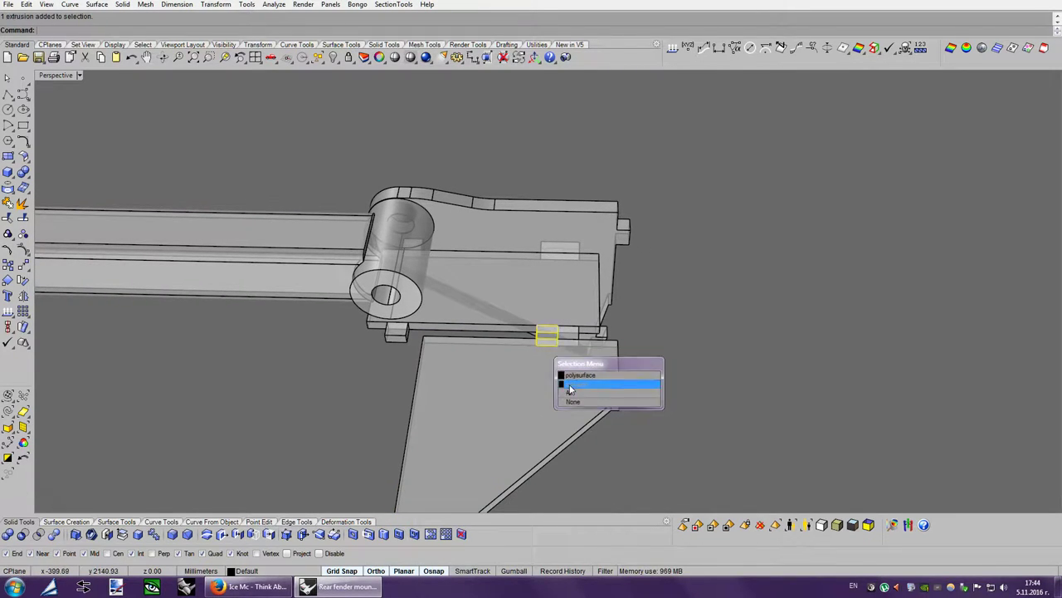
{"action": "left_click", "coordinate": [570, 385]}
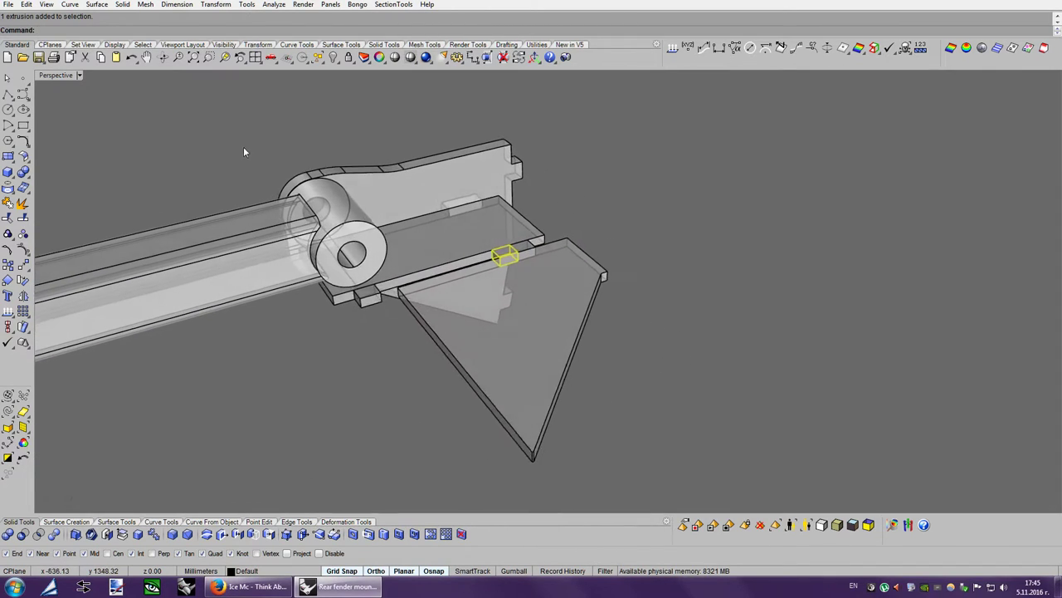
{"action": "left_click", "coordinate": [115, 58]}
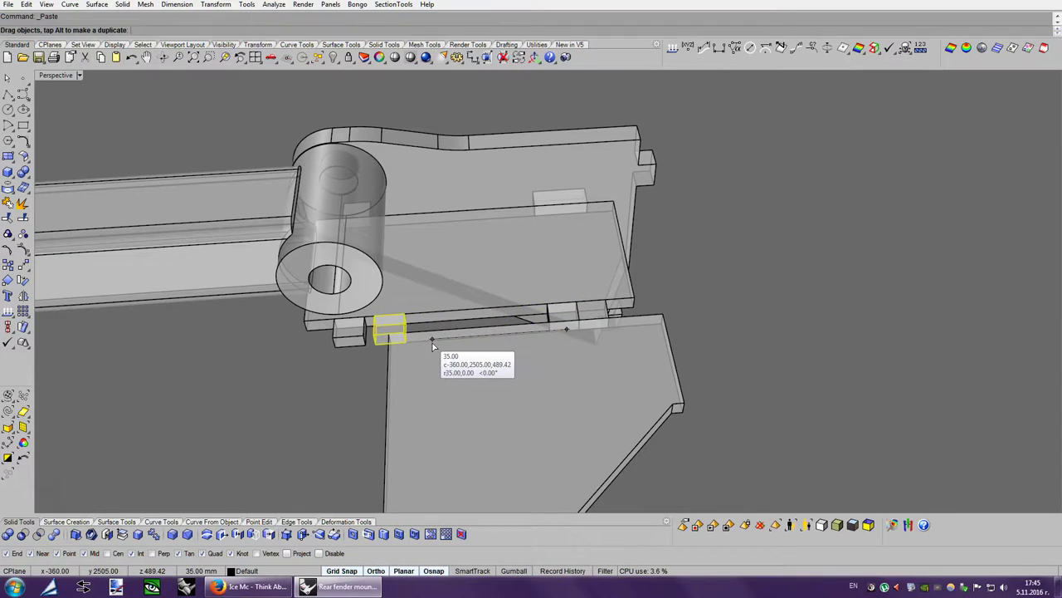
{"action": "left_click_drag", "start_coordinate": [432, 343], "coordinate": [445, 342]}
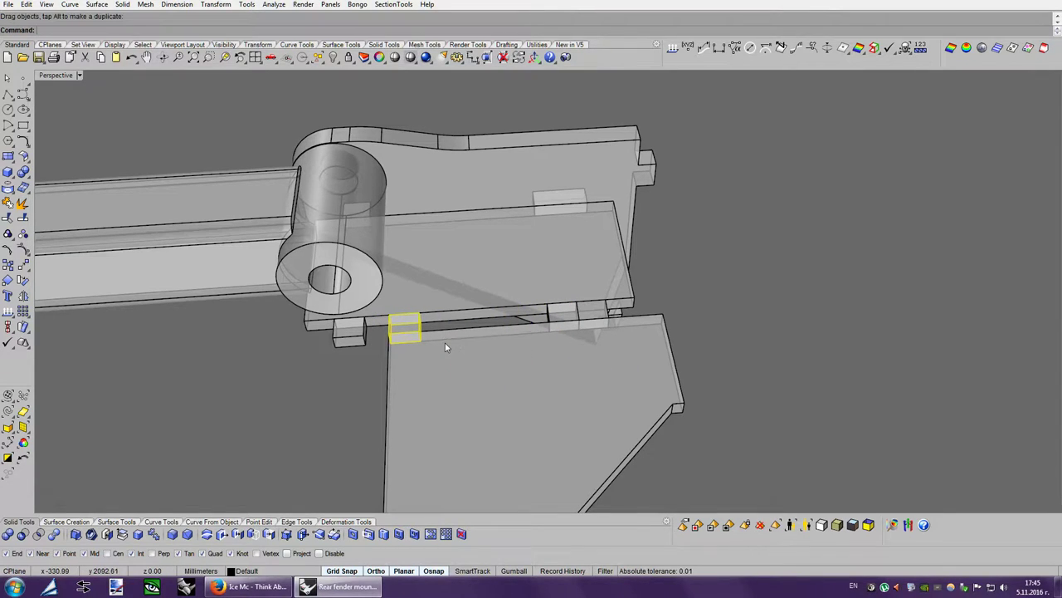
{"action": "right_click_drag", "start_coordinate": [445, 343], "coordinate": [404, 361]}
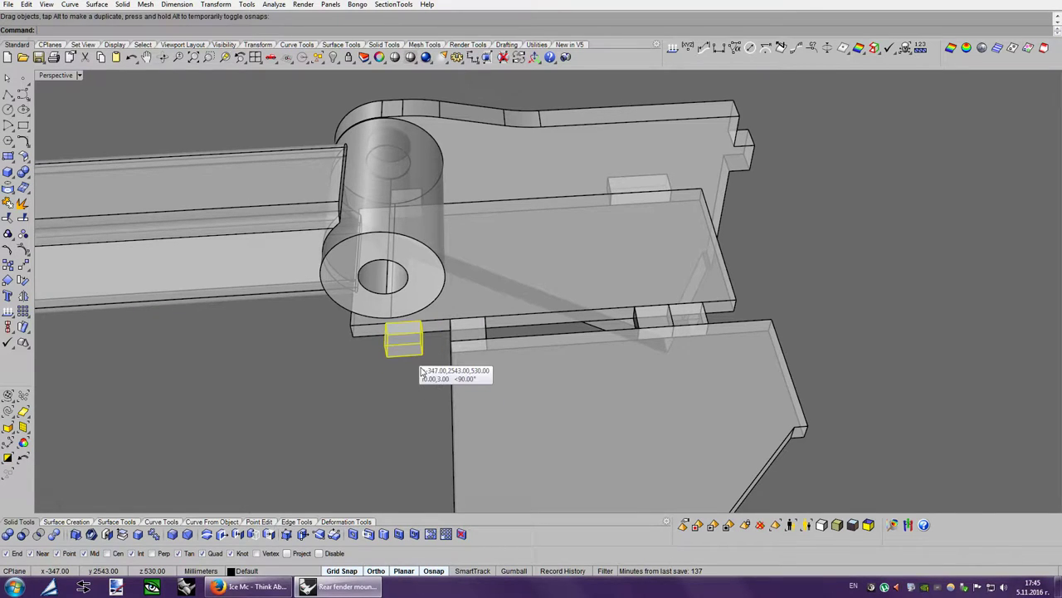
{"action": "left_click_drag", "start_coordinate": [404, 358], "coordinate": [404, 359]}
{"action": "right_click_drag", "start_coordinate": [404, 359], "coordinate": [423, 376]}
{"action": "key", "text": "Escape"}
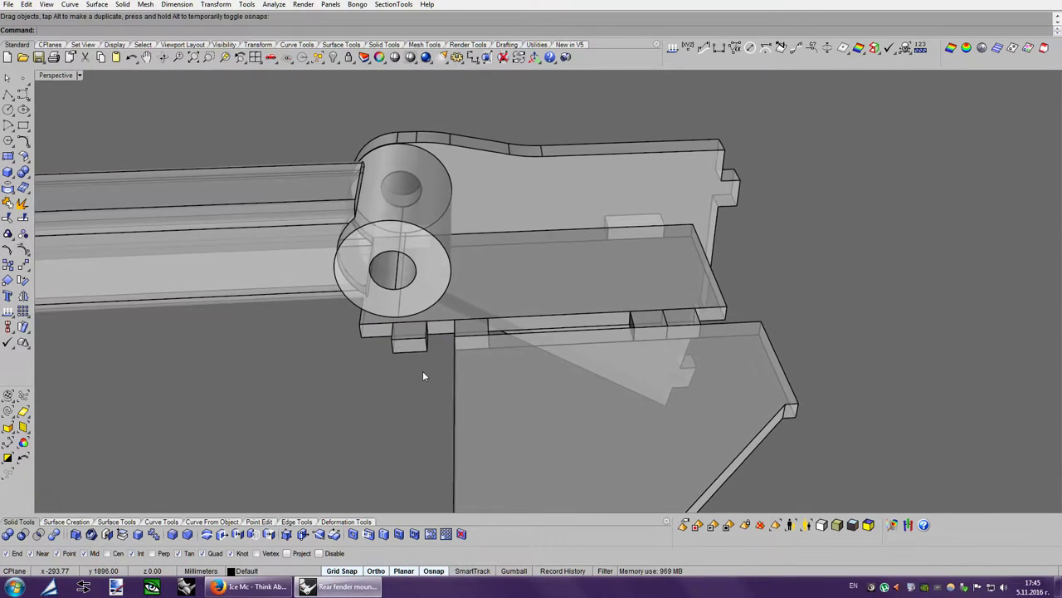
{"action": "key", "text": "Left"}
{"action": "key", "text": "Left"}
{"action": "key", "text": "Left"}
Slide the small block under the hinge end along the bracket edge.
{"action": "left_click", "coordinate": [404, 332]}
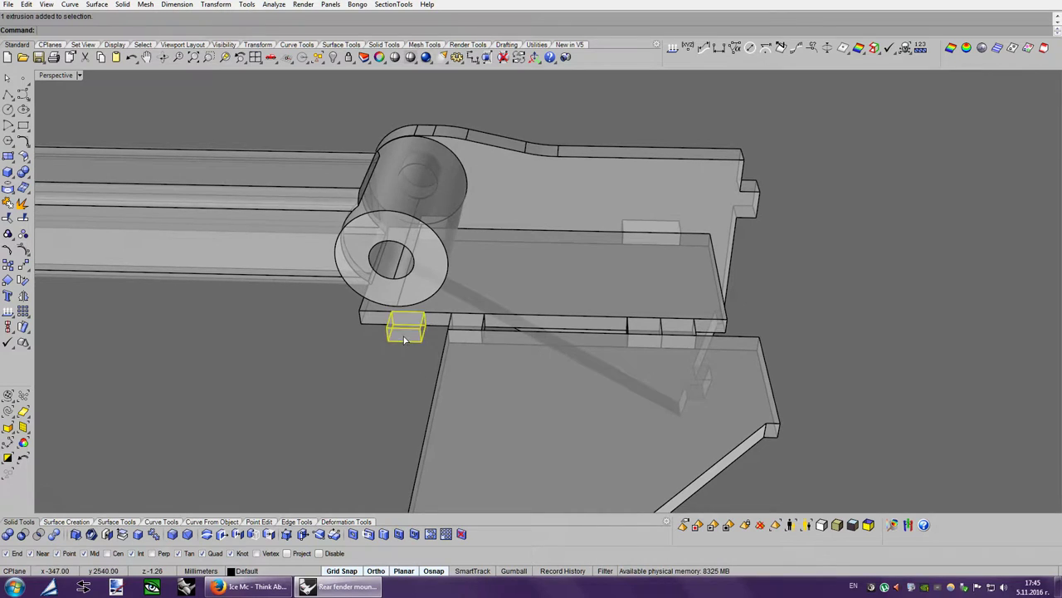
{"action": "scroll", "coordinate": [432, 385], "scroll_direction": "down", "scroll_amount": 2}
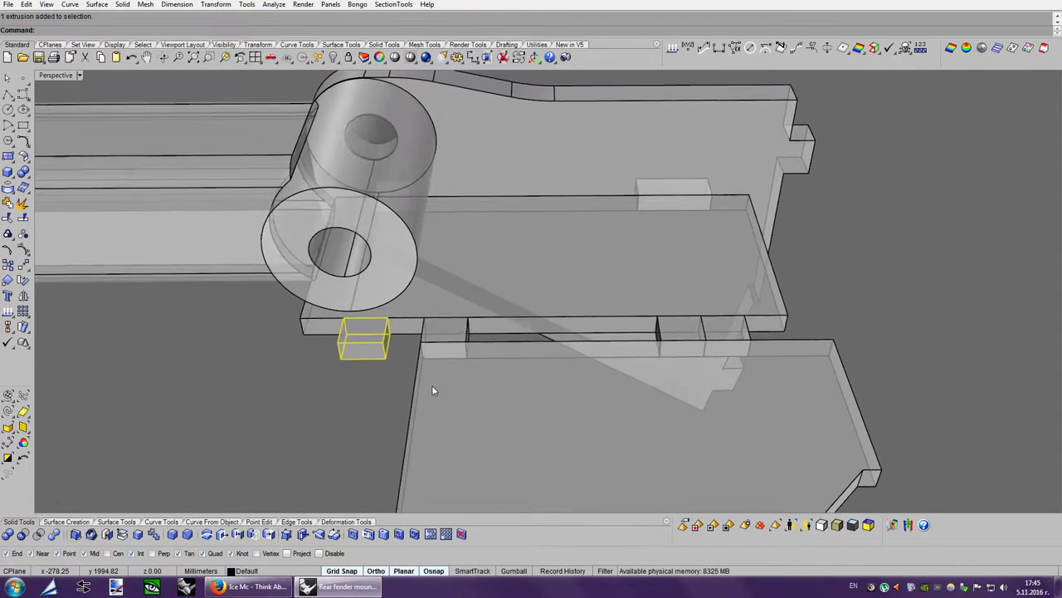
{"action": "scroll", "coordinate": [432, 385], "scroll_direction": "down", "scroll_amount": 3}
{"action": "scroll", "coordinate": [750, 373], "scroll_direction": "up", "scroll_amount": 3}
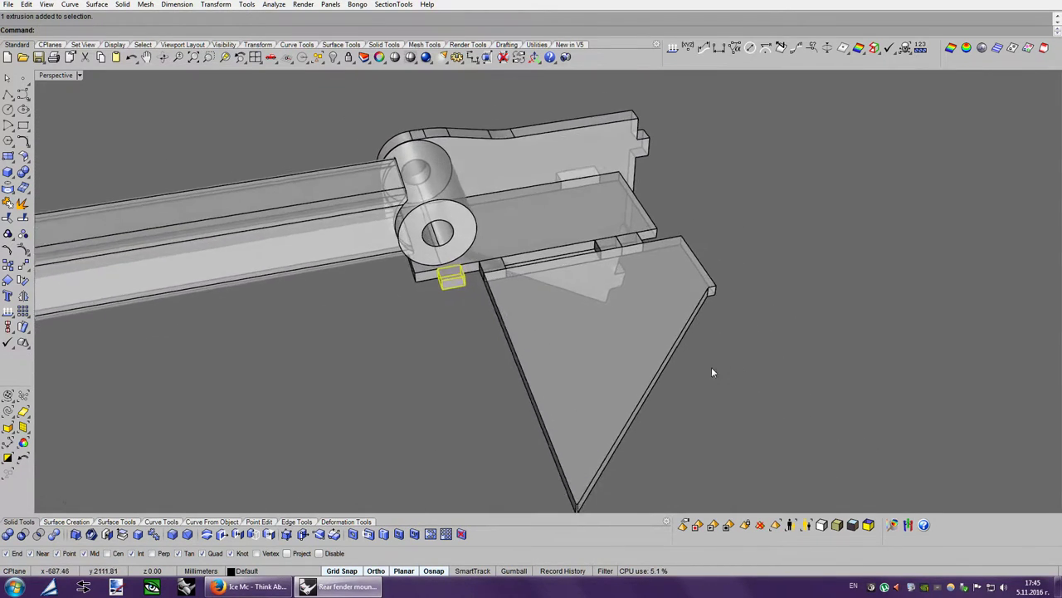
{"action": "scroll", "coordinate": [478, 365], "scroll_direction": "up", "scroll_amount": 3}
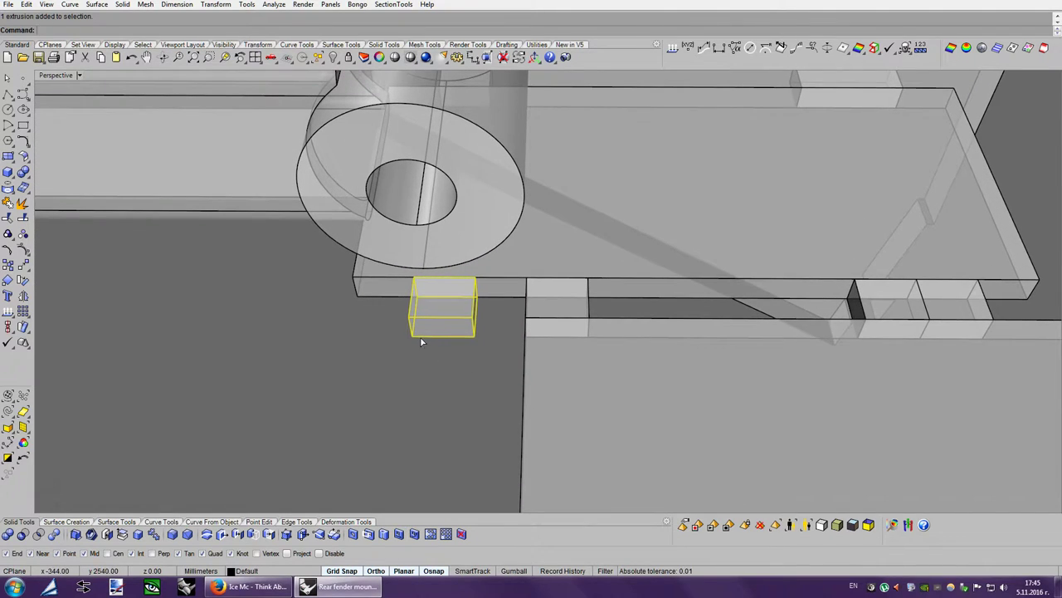
{"action": "left_click_drag", "start_coordinate": [421, 337], "coordinate": [470, 346]}
{"action": "scroll", "coordinate": [470, 347], "scroll_direction": "down", "scroll_amount": 3}
{"action": "mouse_move", "coordinate": [470, 347]}
{"action": "right_mouse_down"}
{"action": "mouse_move", "coordinate": [548, 388]}
{"action": "mouse_move", "coordinate": [515, 391]}
{"action": "mouse_move", "coordinate": [592, 396]}
{"action": "right_mouse_up"}
{"action": "scroll", "coordinate": [593, 396], "scroll_direction": "up", "scroll_amount": 2}
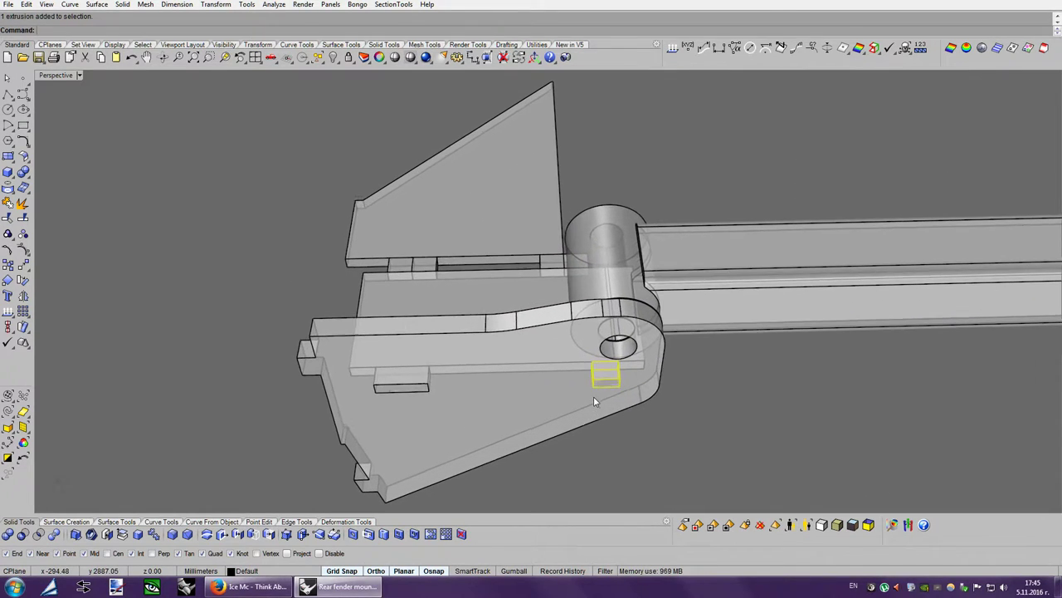
{"action": "left_click", "coordinate": [719, 420]}
{"action": "scroll", "coordinate": [721, 412], "scroll_direction": "down", "scroll_amount": 2}
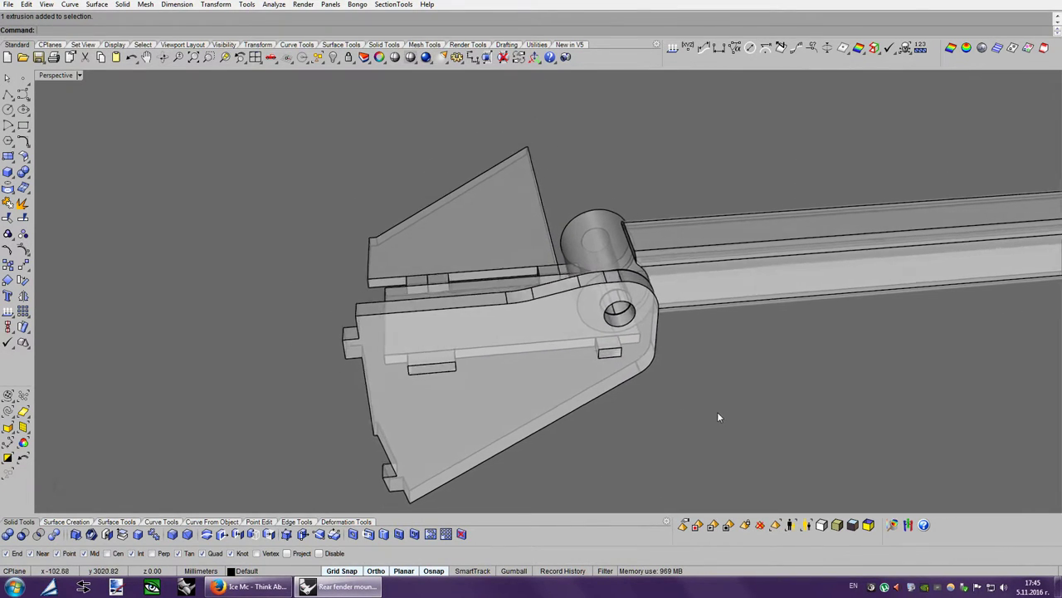
{"action": "scroll", "coordinate": [625, 375], "scroll_direction": "up", "scroll_amount": 3}
Shift the tab near the hinge 6 mm along the bracket edge.
{"action": "left_click", "coordinate": [625, 375]}
{"action": "left_click_drag", "start_coordinate": [626, 375], "coordinate": [599, 375]}
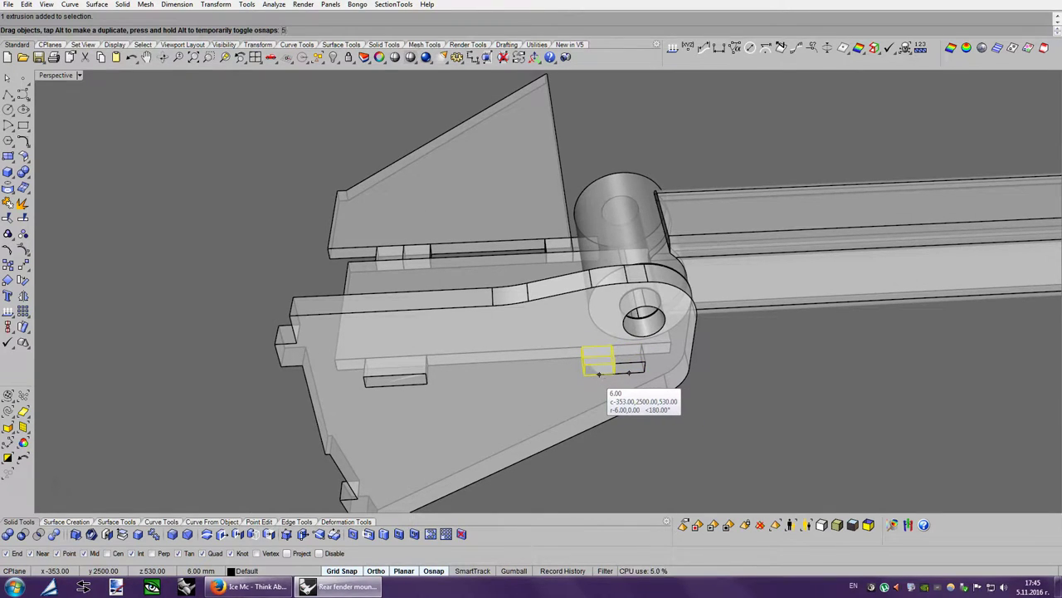
{"action": "left_click_drag", "start_coordinate": [659, 390], "coordinate": [760, 410]}
{"action": "key", "text": "Left"}
{"action": "key", "text": "Left"}
{"action": "key", "text": "Left"}
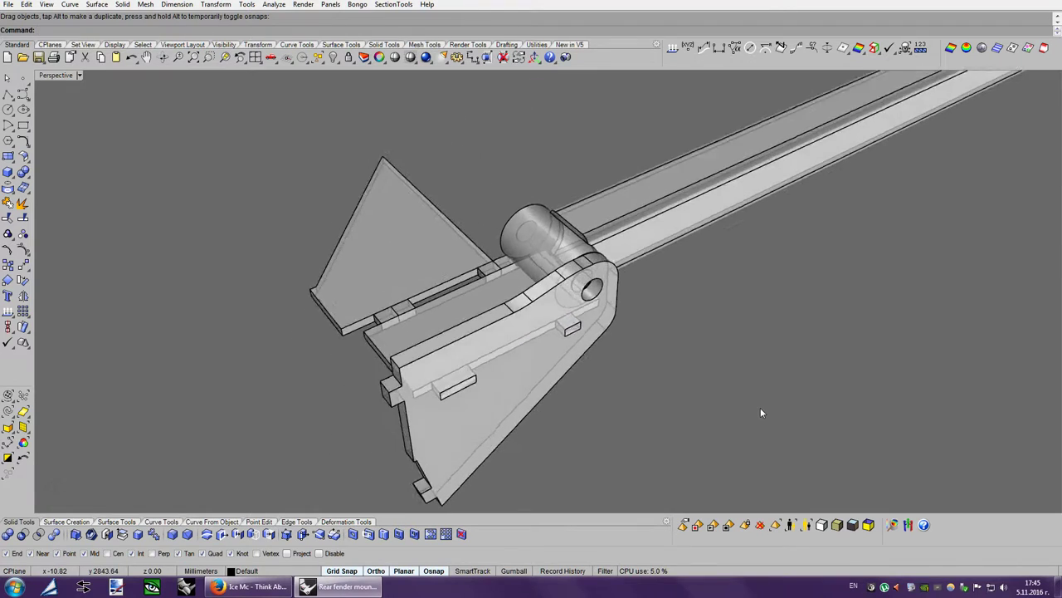
{"action": "key", "text": "Left"}
{"action": "scroll", "coordinate": [599, 364], "scroll_direction": "up", "scroll_amount": 2}
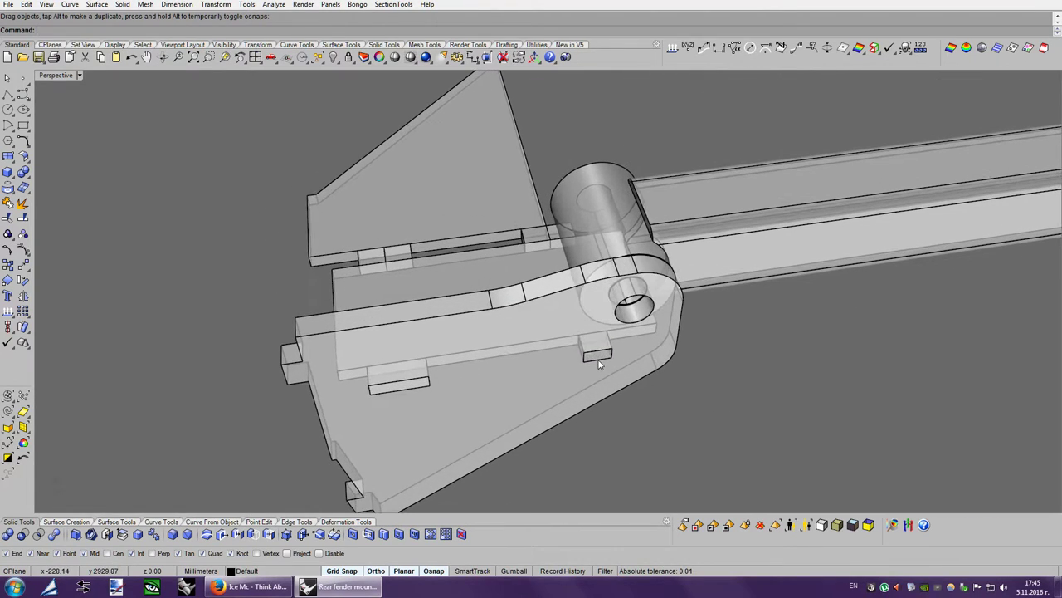
{"action": "middle_click", "coordinate": [619, 375]}
Scale the slot box in one direction to the tab's length.
{"action": "left_click", "coordinate": [599, 371]}
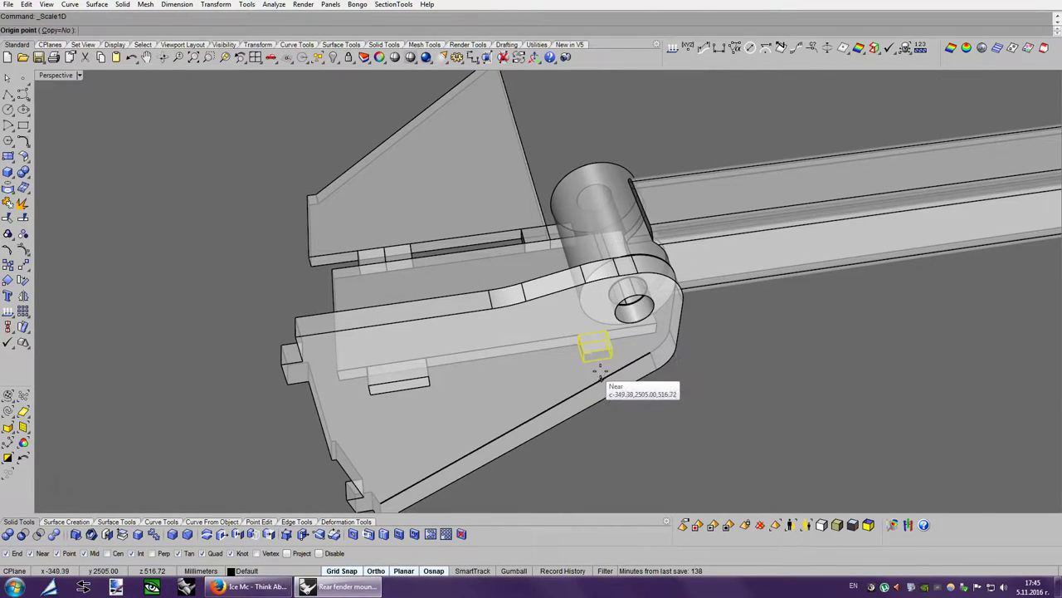
{"action": "left_click", "coordinate": [583, 362]}
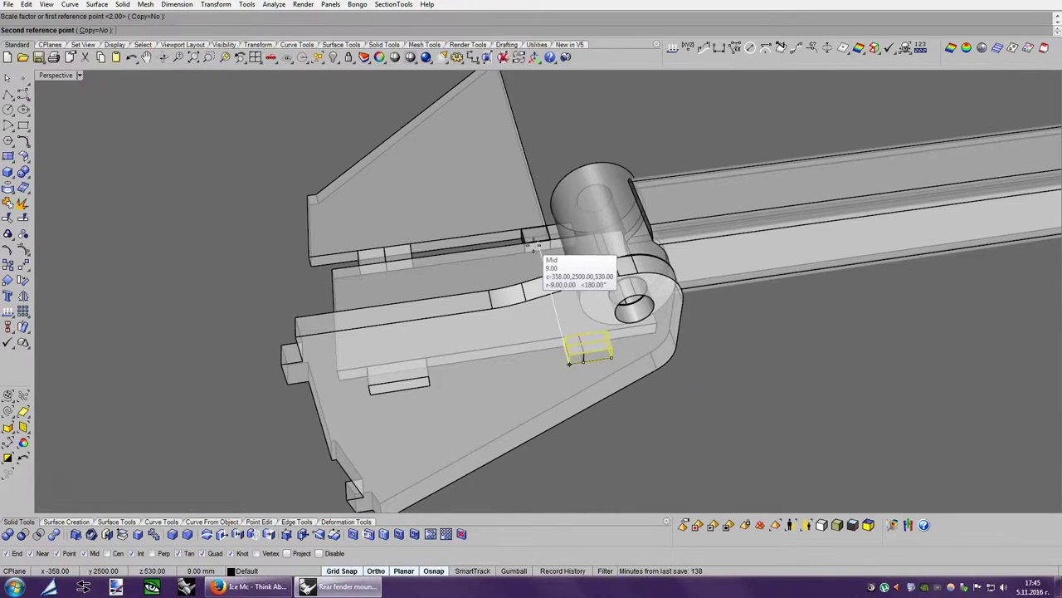
{"action": "left_click", "coordinate": [525, 225]}
{"action": "key", "text": "Down"}
{"action": "key", "text": "Down"}
{"action": "key", "text": "Down"}
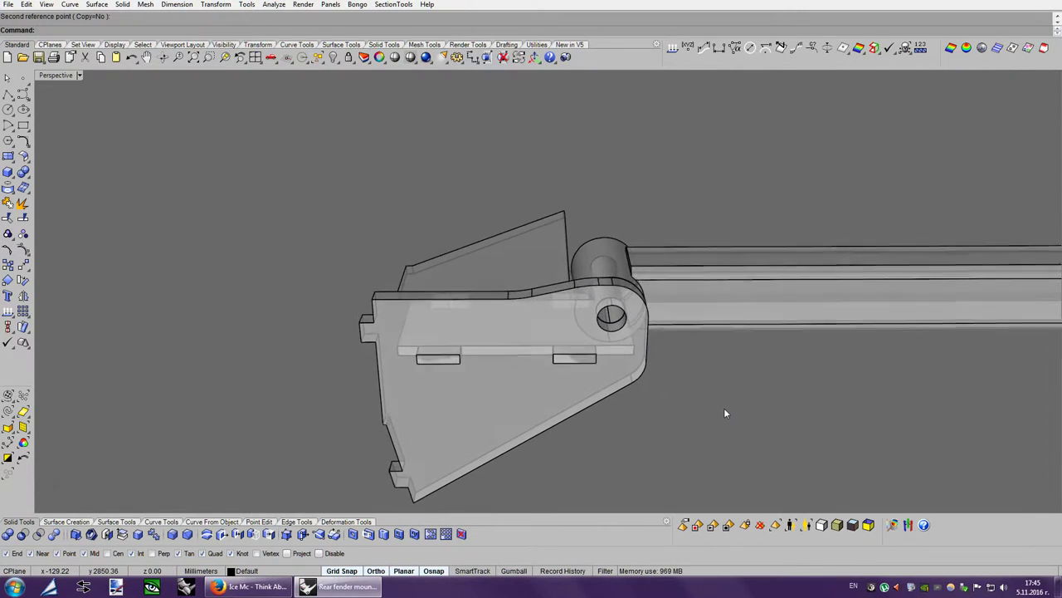
{"action": "key", "text": "Down"}
{"action": "key", "text": "Up"}
{"action": "key", "text": "Up"}
{"action": "key", "text": "Up"}
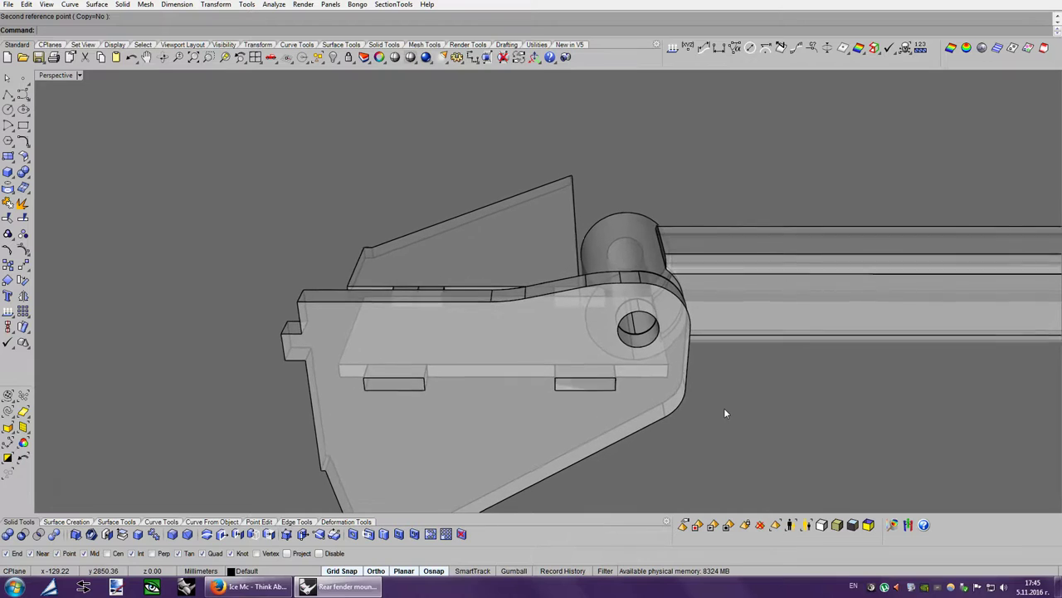
{"action": "key", "text": "Up"}
{"action": "key", "text": "Up"}
Measure the 6 mm offset with Distance and move the two slot boxes along the bracket edge.
{"action": "left_click", "coordinate": [719, 47]}
{"action": "key", "text": "Left"}
{"action": "key", "text": "Left"}
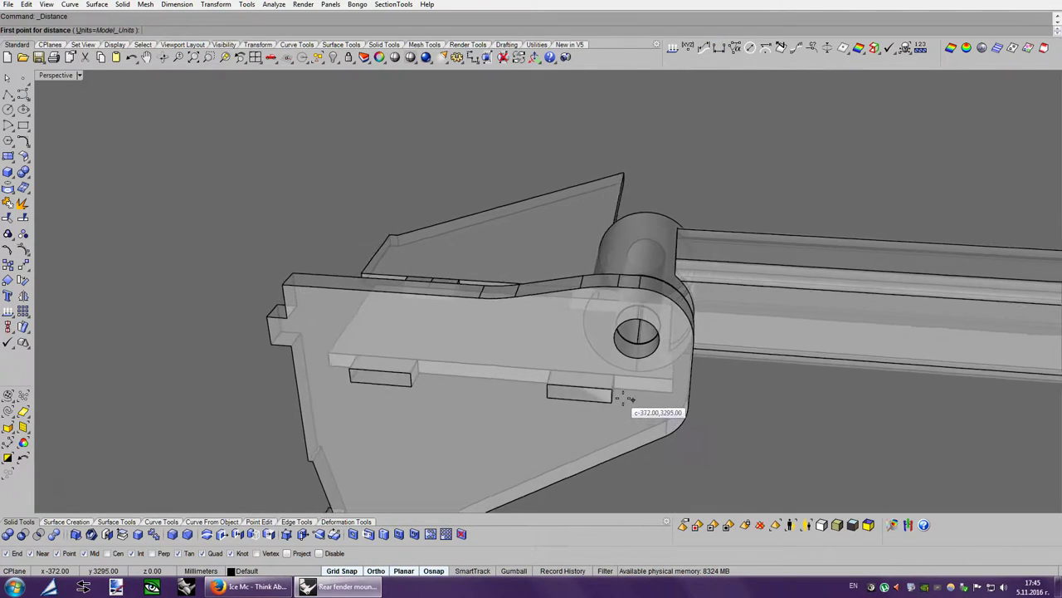
{"action": "key", "text": "Left"}
{"action": "key", "text": "Left"}
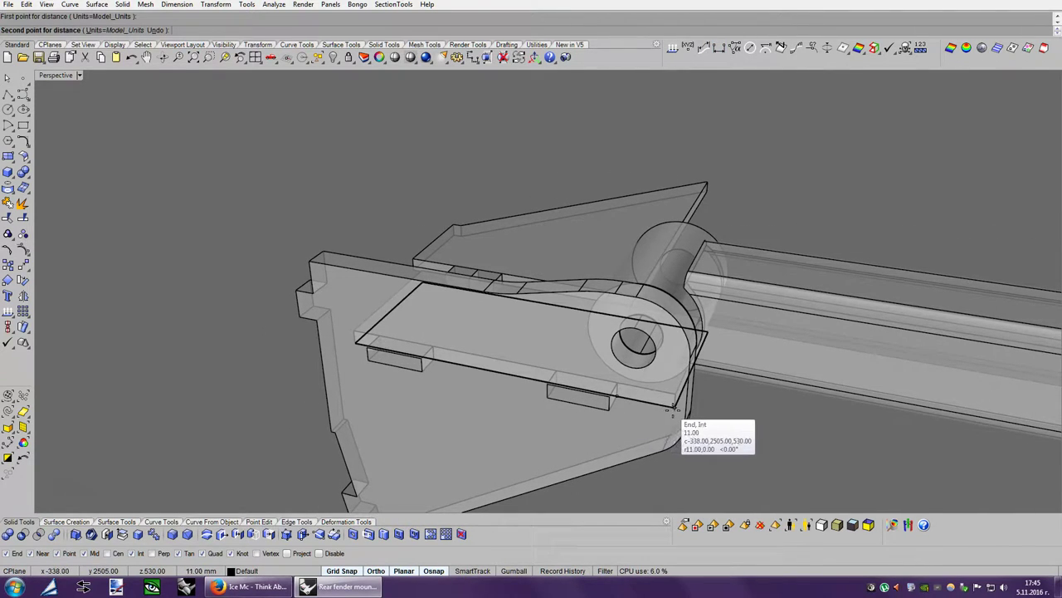
{"action": "left_click", "coordinate": [673, 410]}
{"action": "key", "text": "Left"}
{"action": "key", "text": "Left"}
{"action": "key", "text": "Left"}
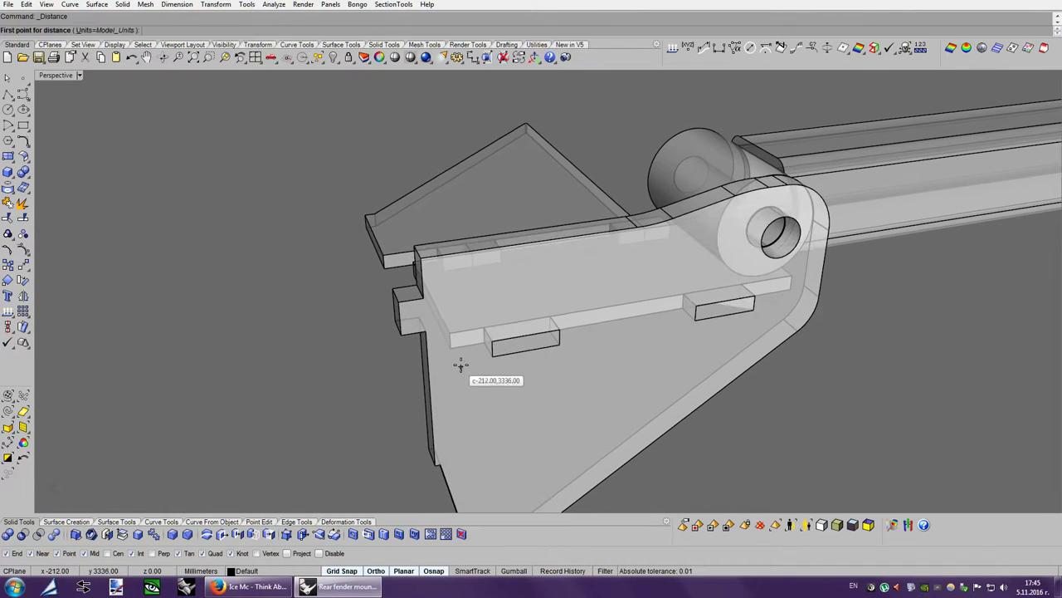
{"action": "left_click", "coordinate": [456, 345]}
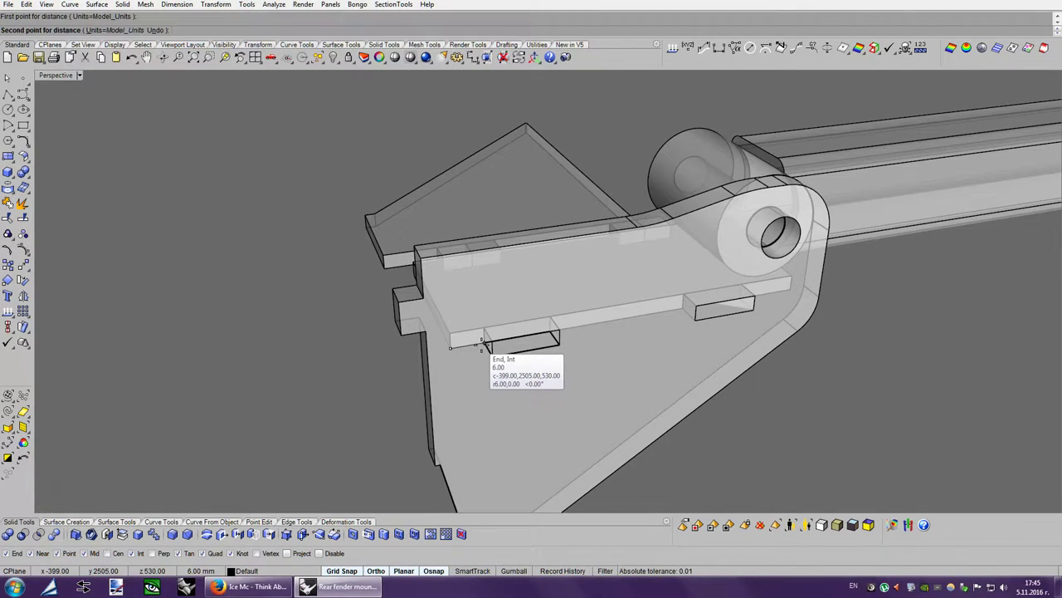
{"action": "left_click", "coordinate": [481, 345]}
{"action": "key", "text": "Left"}
{"action": "key", "text": "Left"}
{"action": "key", "text": "Left"}
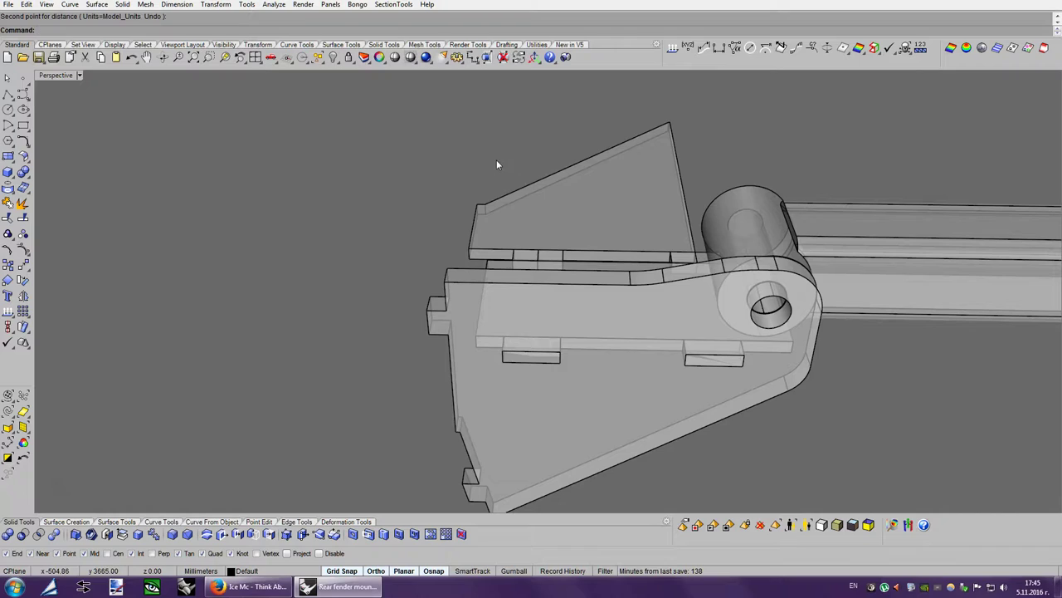
{"action": "left_click_drag", "start_coordinate": [536, 366], "coordinate": [566, 379]}
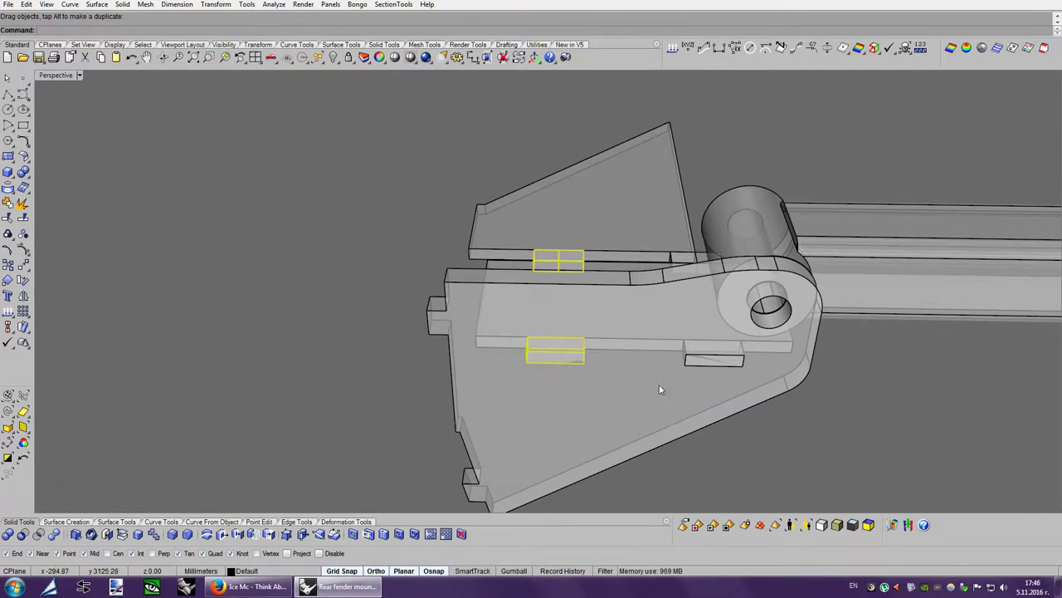
Add two 11.00 linear dimensions from the bracket ends to the slot boxes.
{"action": "key", "text": "Left"}
{"action": "key", "text": "Left"}
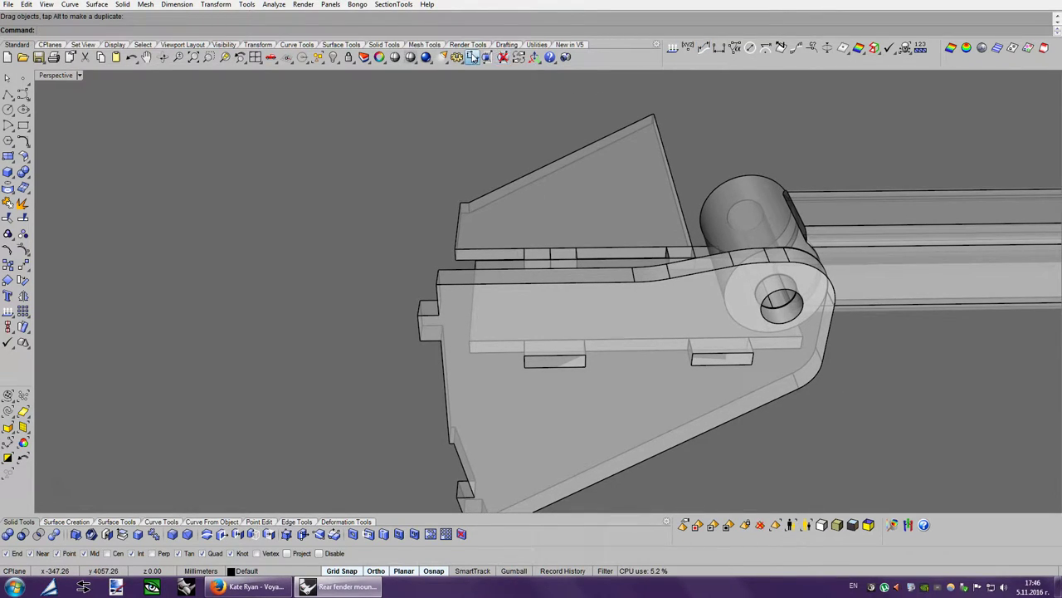
{"action": "left_click", "coordinate": [470, 352]}
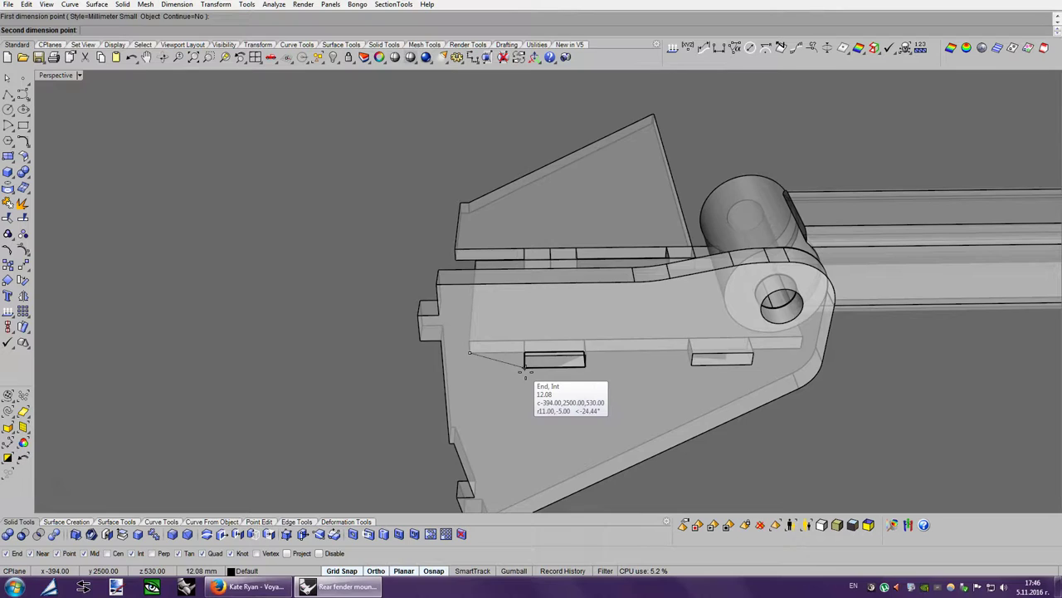
{"action": "left_click", "coordinate": [524, 366]}
{"action": "scroll", "coordinate": [514, 398], "scroll_direction": "down", "scroll_amount": 2}
{"action": "scroll", "coordinate": [515, 399], "scroll_direction": "down", "scroll_amount": 3}
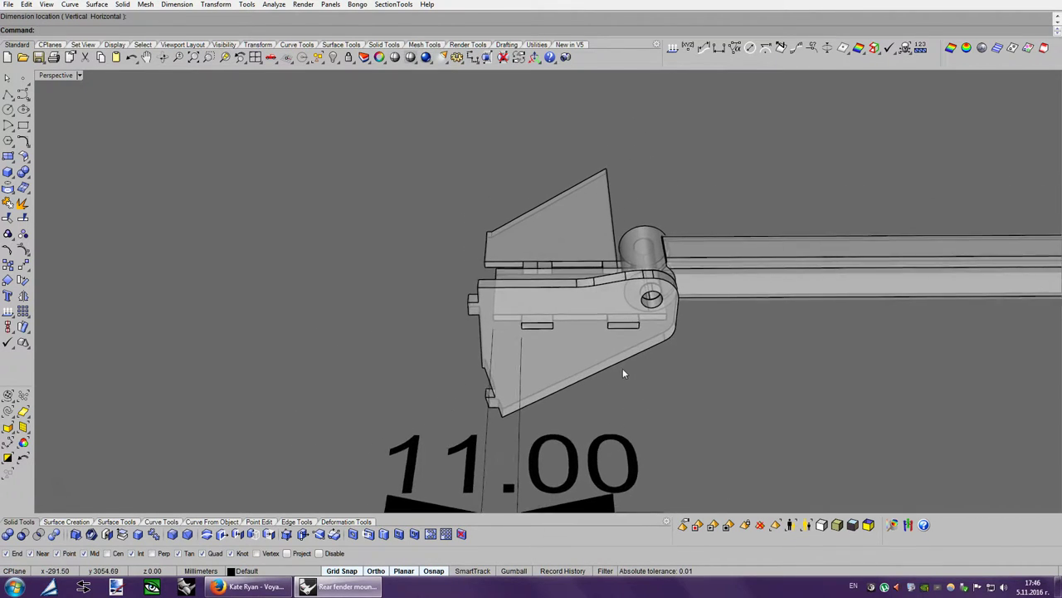
{"action": "left_click", "coordinate": [624, 373]}
{"action": "key", "text": "Return"}
{"action": "key", "text": "Down"}
{"action": "key", "text": "Left"}
{"action": "left_click", "coordinate": [624, 373]}
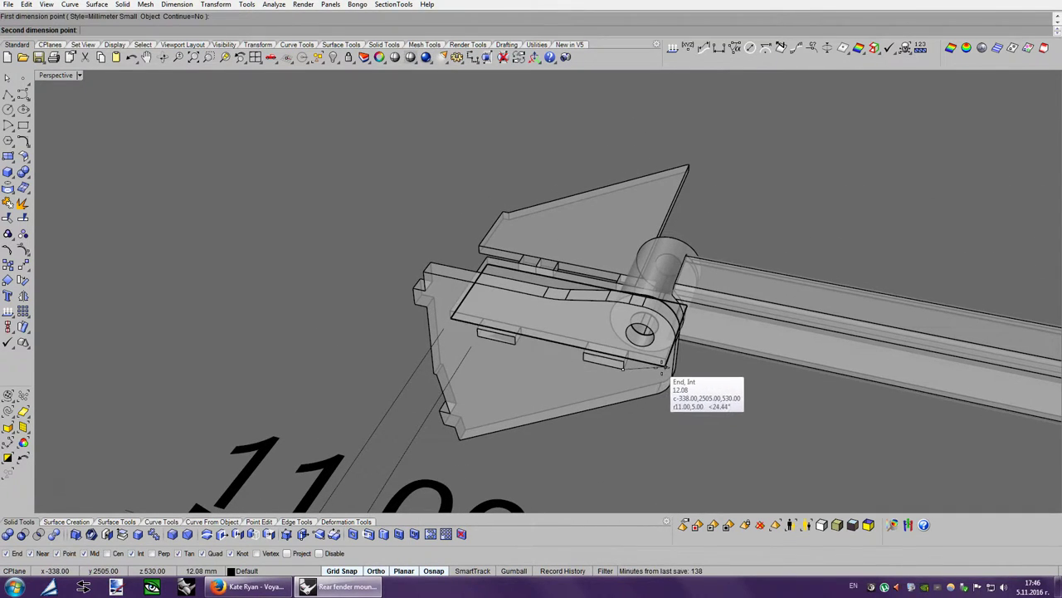
Delete the two temporary 11.00 dimensions.
{"action": "scroll", "coordinate": [630, 382], "scroll_direction": "down", "scroll_amount": 2}
{"action": "scroll", "coordinate": [650, 428], "scroll_direction": "down", "scroll_amount": 2}
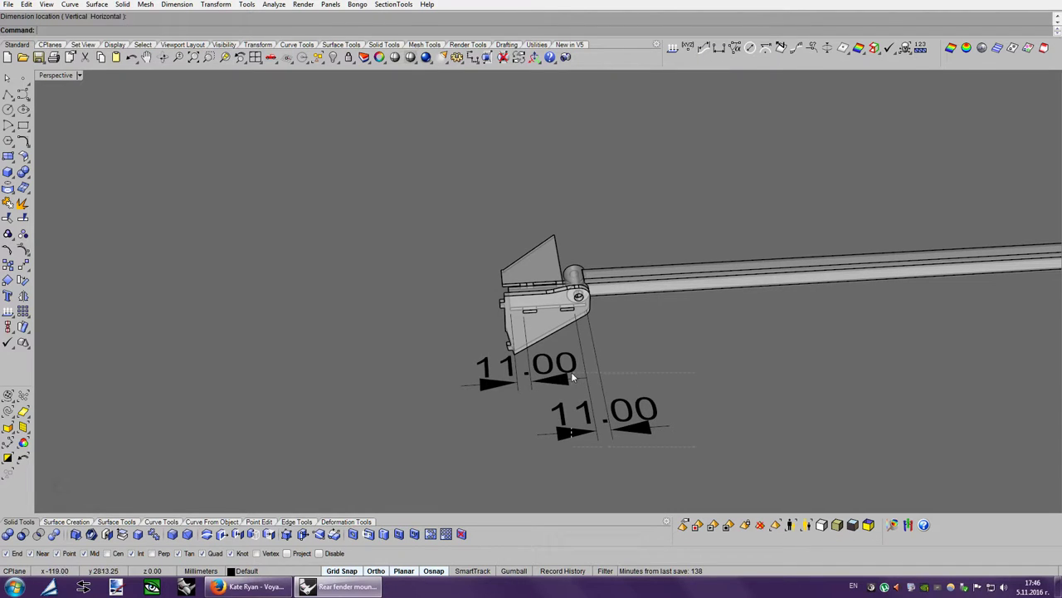
{"action": "key", "text": "Delete"}
{"action": "scroll", "coordinate": [571, 373], "scroll_direction": "up", "scroll_amount": 1}
{"action": "scroll", "coordinate": [571, 373], "scroll_direction": "up", "scroll_amount": 2}
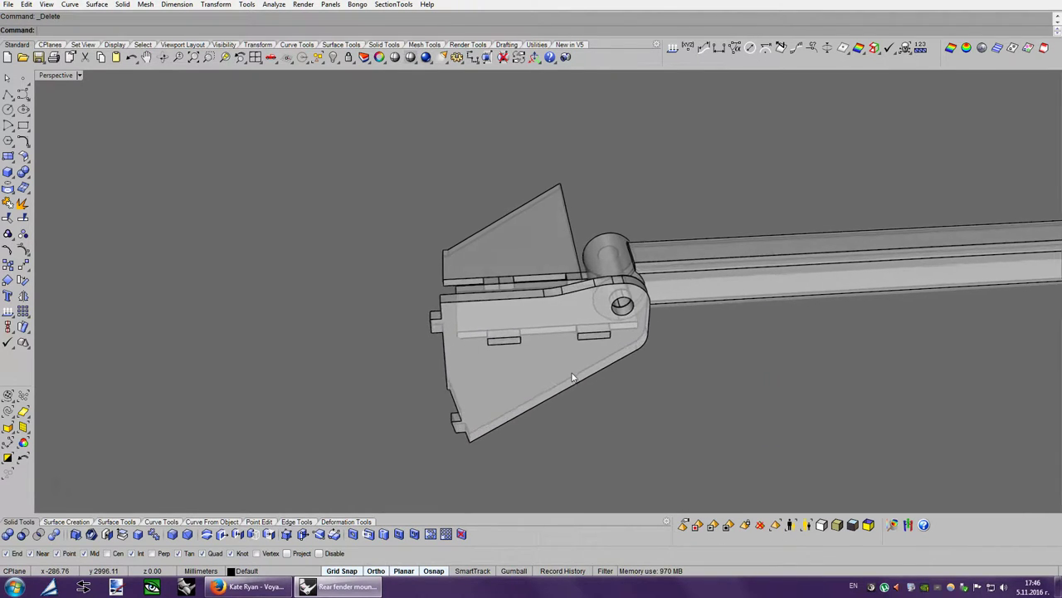
{"action": "scroll", "coordinate": [614, 377], "scroll_direction": "up", "scroll_amount": 2}
{"action": "key", "text": "Left"}
{"action": "key", "text": "Left"}
{"action": "key", "text": "Left"}
{"action": "key", "text": "Left"}
{"action": "key", "text": "Left"}
{"action": "key", "text": "Left"}
{"action": "key", "text": "Left"}
{"action": "key", "text": "Left"}
{"action": "key", "text": "Left"}
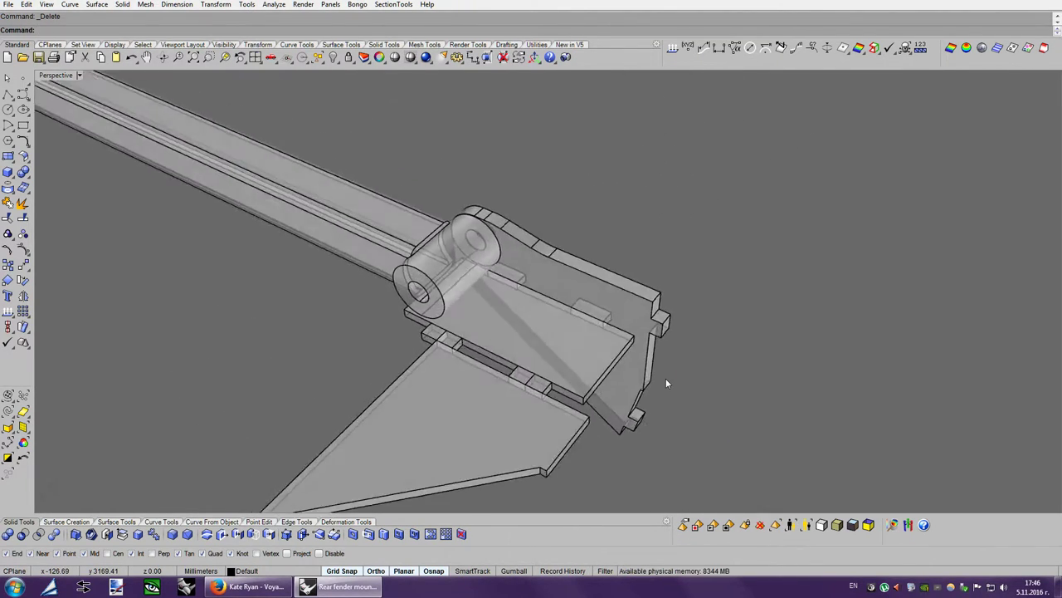
{"action": "key", "text": "Left"}
{"action": "key", "text": "Left"}
{"action": "key", "text": "Left"}
Subtract the two slot boxes from the bracket to cut its slots.
{"action": "key", "text": "Left"}
{"action": "key", "text": "Left"}
{"action": "key", "text": "Left"}
{"action": "key", "text": "Left"}
{"action": "key", "text": "Left"}
{"action": "key", "text": "Left"}
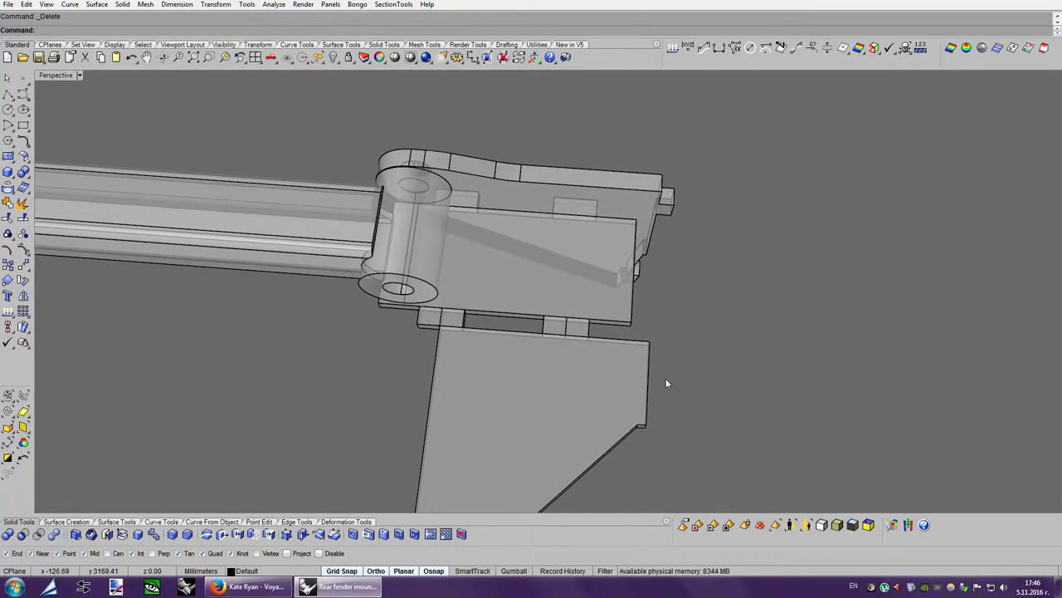
{"action": "key", "text": "Left"}
{"action": "key", "text": "Left"}
{"action": "key", "text": "Left"}
{"action": "key", "text": "Left"}
{"action": "key", "text": "Left"}
{"action": "key", "text": "Left"}
{"action": "key", "text": "Left"}
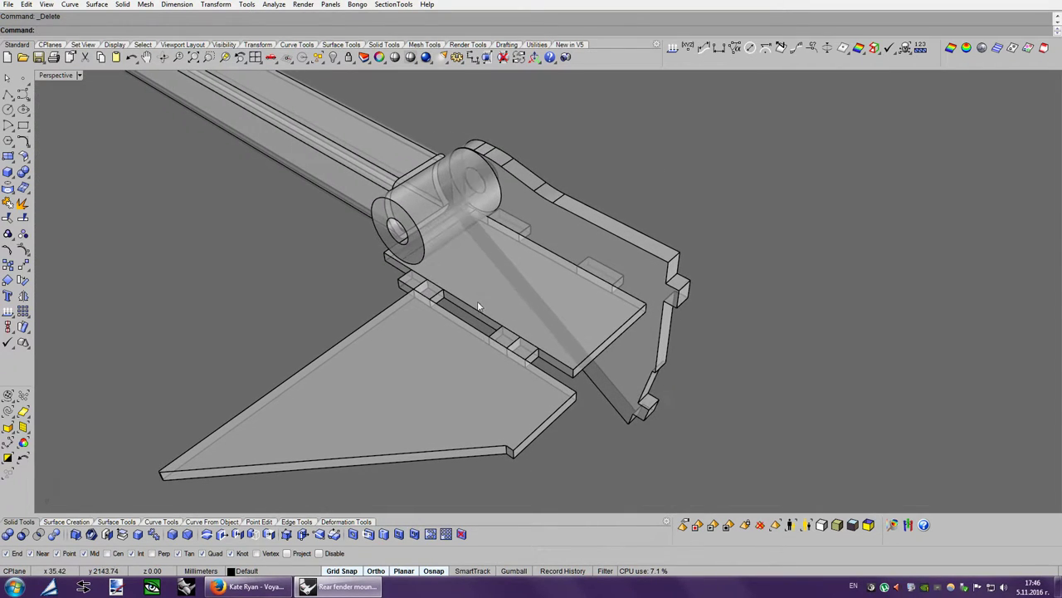
{"action": "key", "text": "Left"}
{"action": "key", "text": "Left"}
{"action": "key", "text": "Left"}
{"action": "key", "text": "Left"}
{"action": "key", "text": "Left"}
{"action": "key", "text": "Left"}
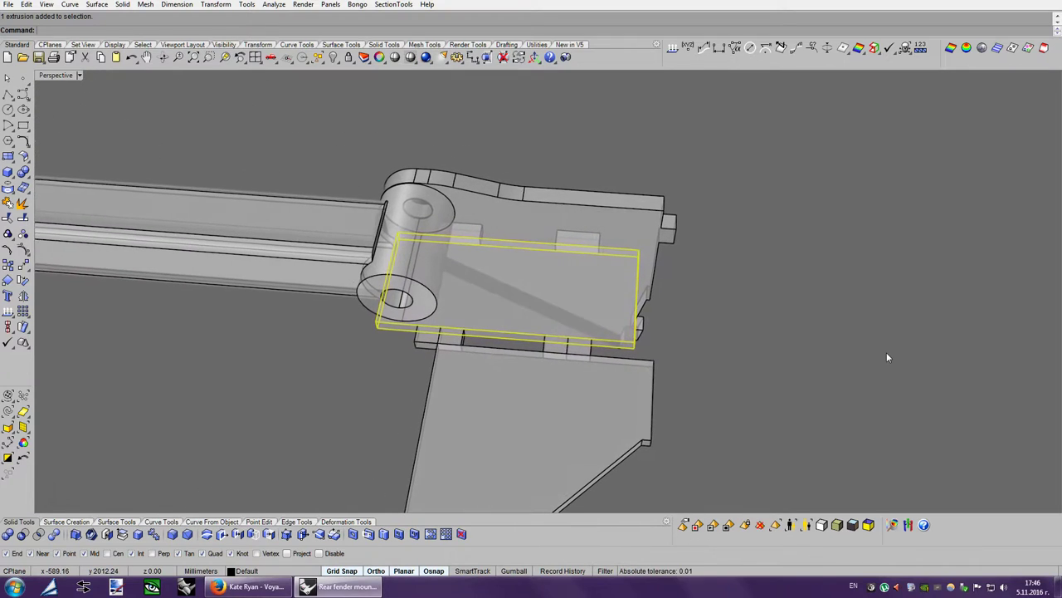
{"action": "key", "text": "Left"}
{"action": "key", "text": "Left"}
{"action": "key", "text": "Left"}
{"action": "key", "text": "Left"}
{"action": "key", "text": "Left"}
{"action": "key", "text": "Left"}
{"action": "key", "text": "Left"}
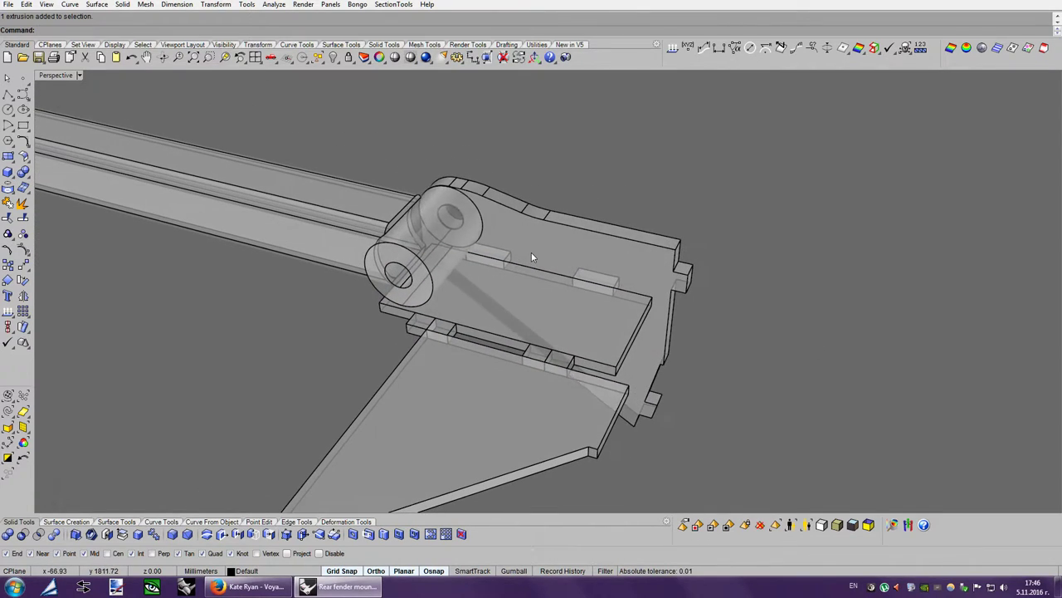
{"action": "left_click", "coordinate": [532, 253]}
{"action": "key", "text": "Left"}
{"action": "key", "text": "Left"}
{"action": "key", "text": "Left"}
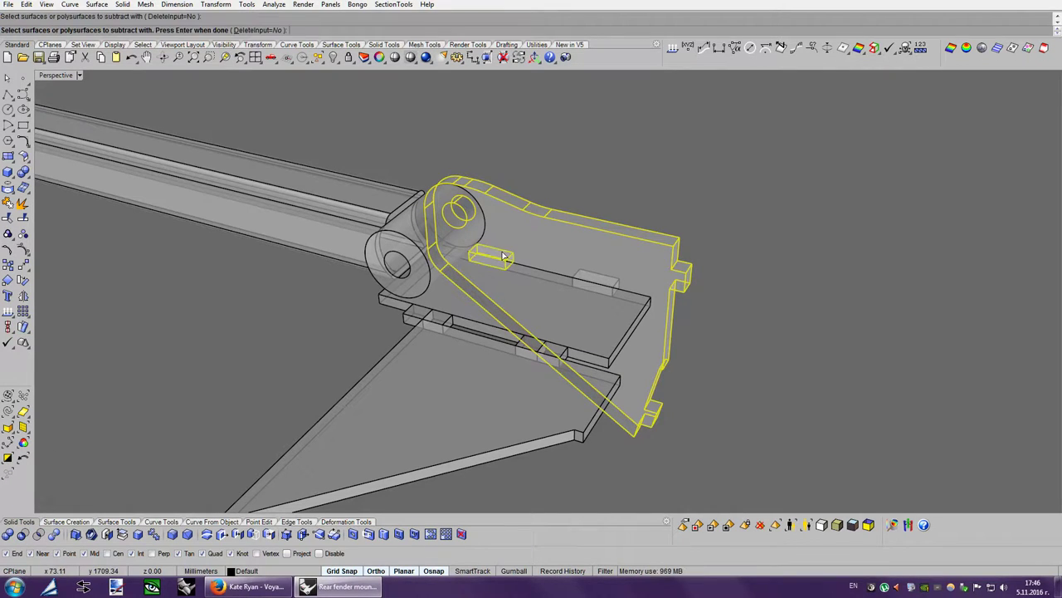
{"action": "key", "text": "Return"}
{"action": "left_click", "coordinate": [594, 268]}
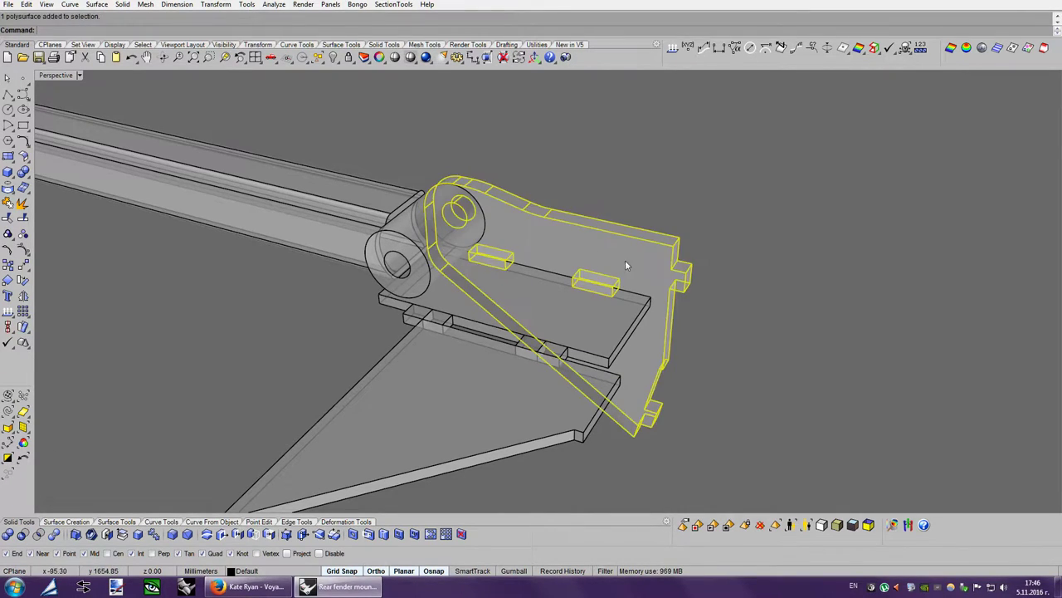
{"action": "key", "text": "Left"}
{"action": "key", "text": "Left"}
{"action": "key", "text": "Left"}
{"action": "key", "text": "Left"}
{"action": "key", "text": "Left"}
{"action": "key", "text": "Left"}
{"action": "key", "text": "Escape"}
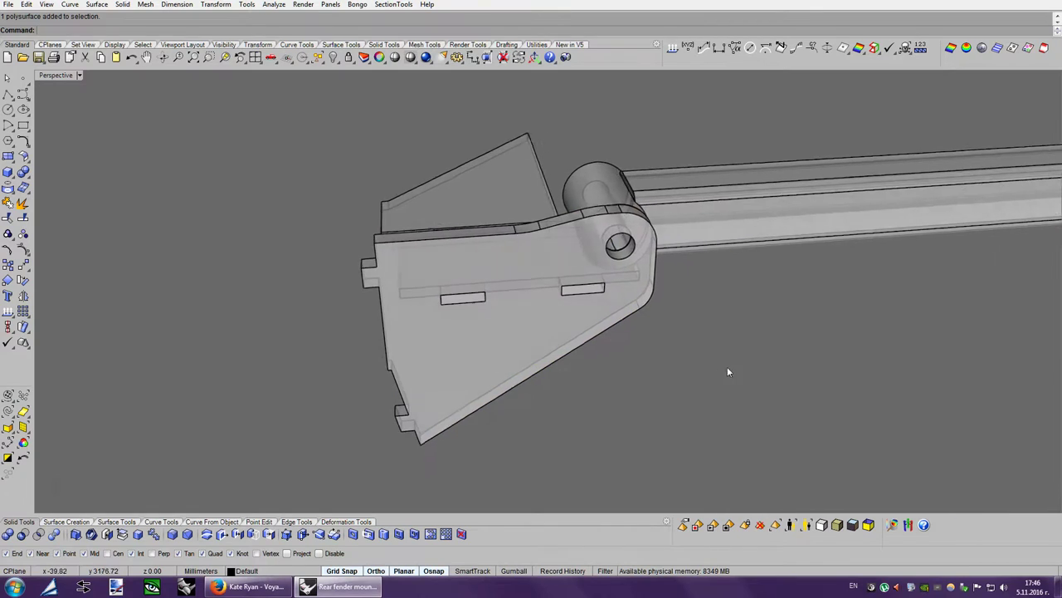
{"action": "key", "text": "Left"}
{"action": "key", "text": "Left"}
{"action": "key", "text": "Left"}
{"action": "key", "text": "Left"}
{"action": "key", "text": "Left"}
{"action": "key", "text": "Left"}
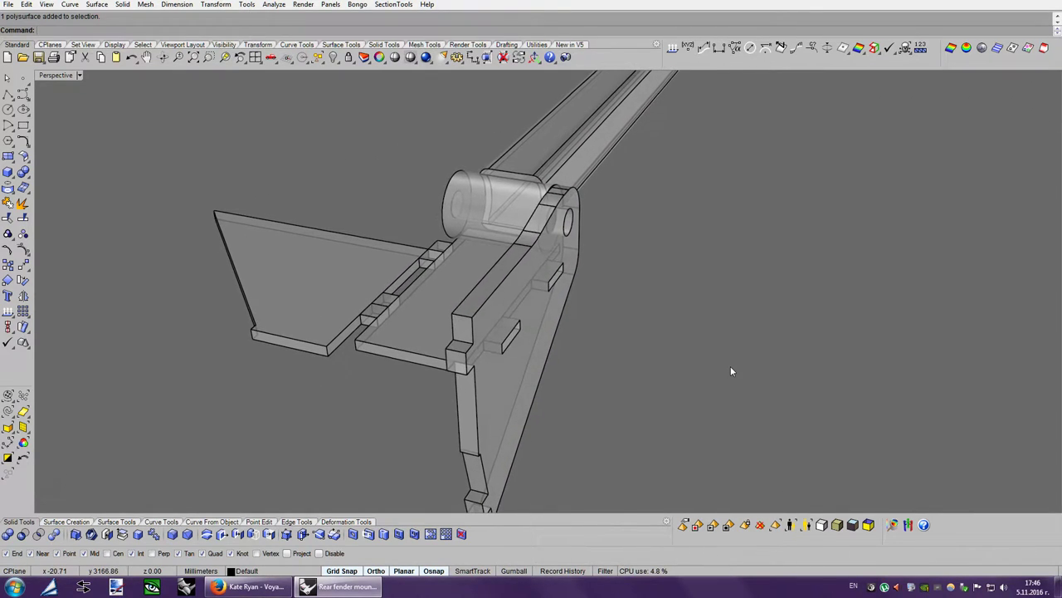
{"action": "key", "text": "Left"}
{"action": "key", "text": "Left"}
{"action": "key", "text": "Left"}
{"action": "key", "text": "Left"}
{"action": "key", "text": "Left"}
{"action": "key", "text": "Left"}
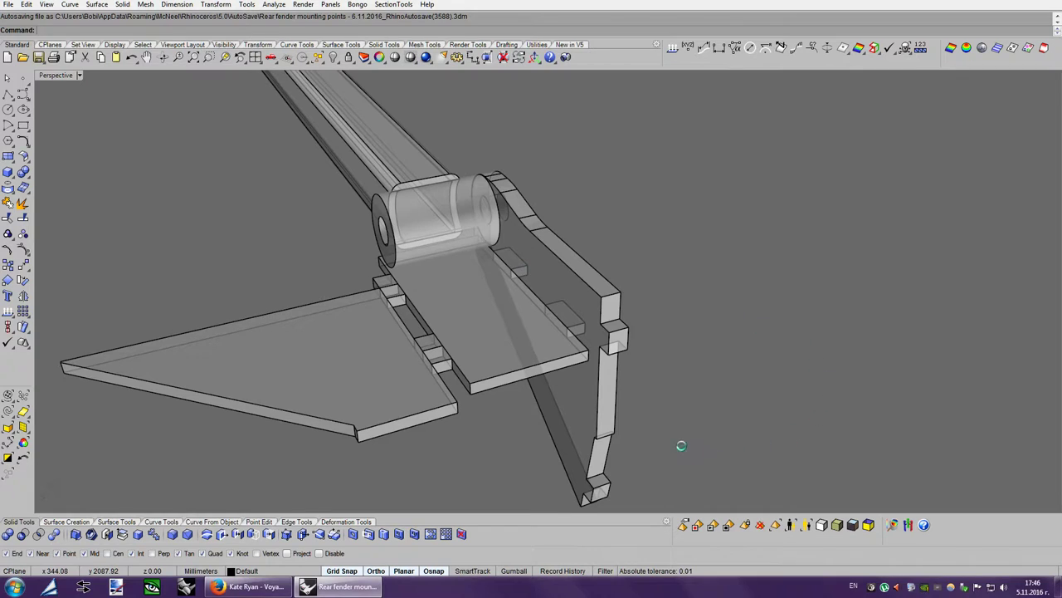
{"action": "scroll", "coordinate": [551, 270], "scroll_direction": "up", "scroll_amount": 2}
Mirror a copy of the tab boxes across to the plate's other side.
{"action": "left_click", "coordinate": [515, 261]}
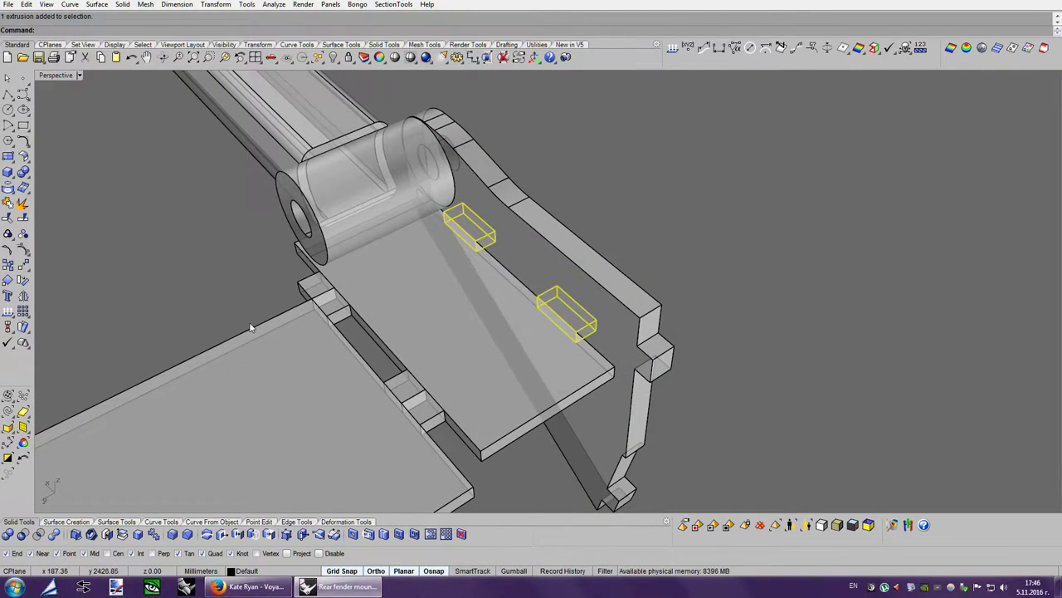
{"action": "right_click_drag", "start_coordinate": [105, 292], "coordinate": [450, 456]}
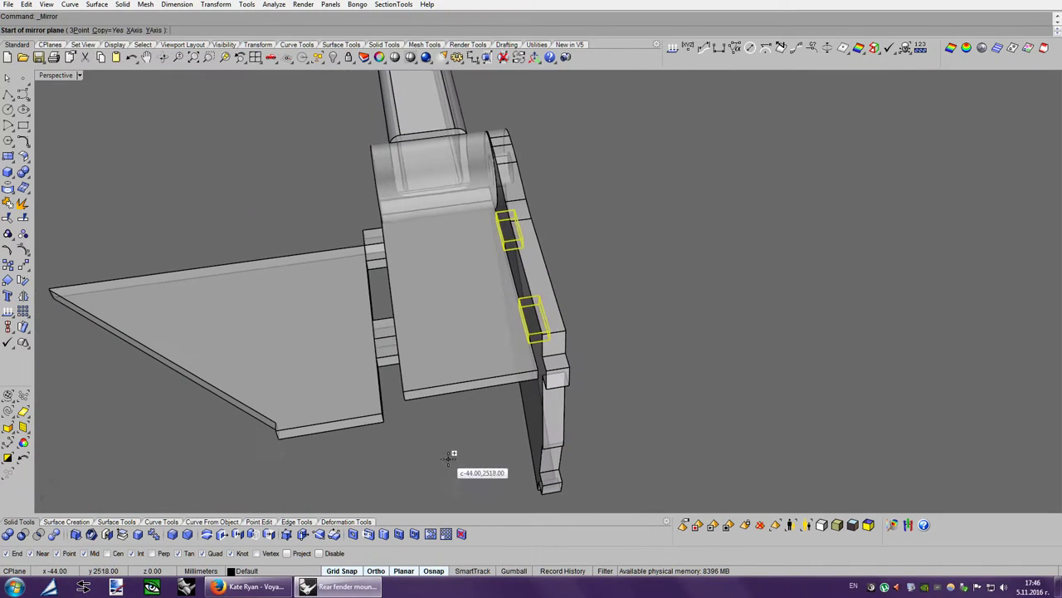
{"action": "left_click", "coordinate": [473, 386]}
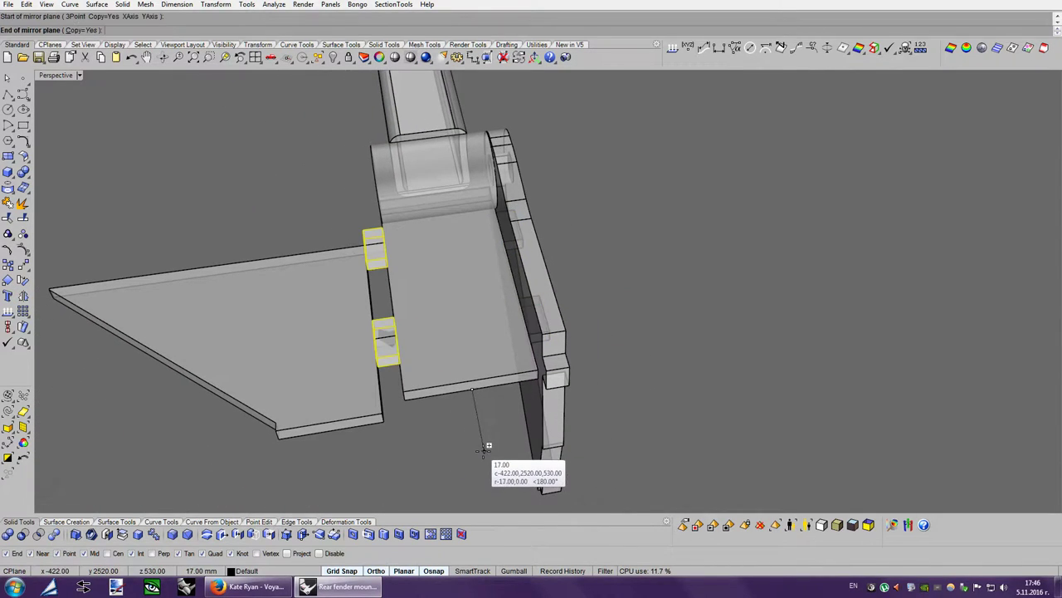
{"action": "left_click", "coordinate": [487, 441]}
{"action": "mouse_move", "coordinate": [669, 334]}
{"action": "right_mouse_down"}
{"action": "mouse_move", "coordinate": [681, 328]}
{"action": "mouse_move", "coordinate": [616, 337]}
{"action": "right_mouse_up"}
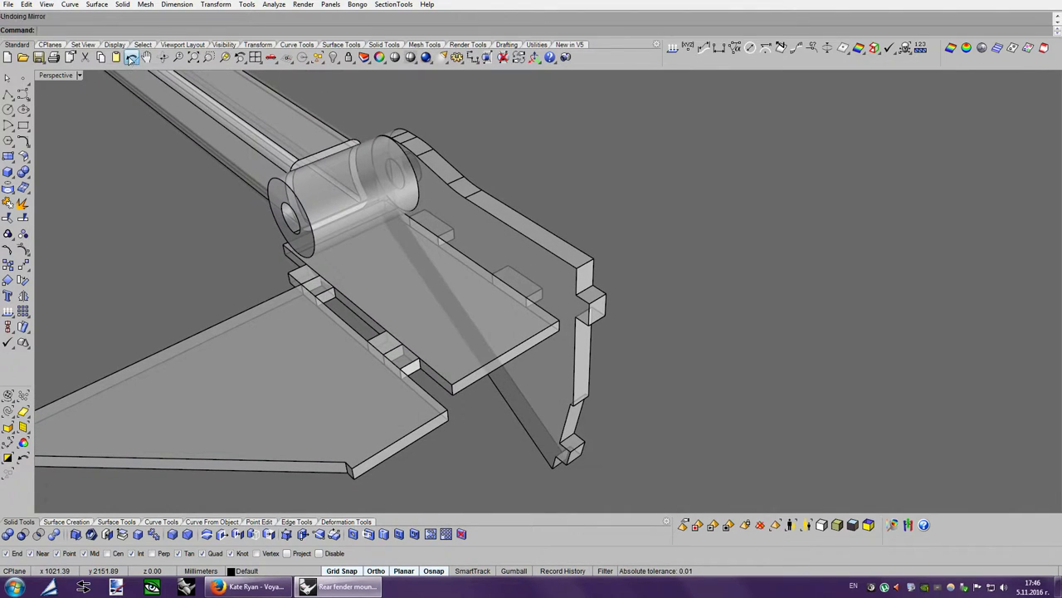
Mirror a copy of the tabbed side plate onto the bracket's opposite side.
{"action": "left_click", "coordinate": [528, 241]}
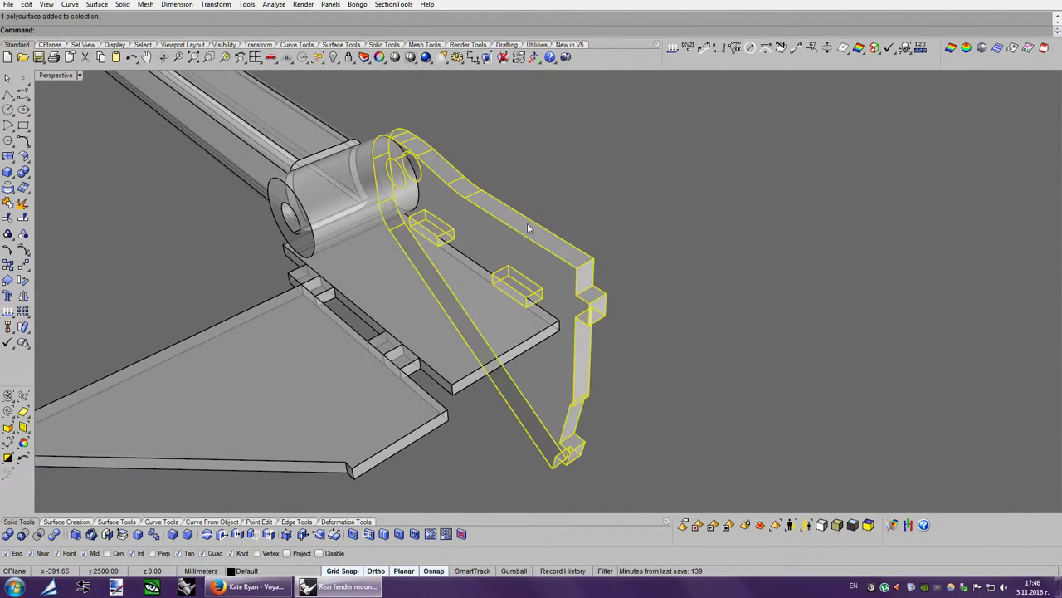
{"action": "left_click", "coordinate": [23, 297]}
{"action": "right_click_drag", "start_coordinate": [418, 420], "coordinate": [488, 353]}
{"action": "left_click", "coordinate": [494, 340]}
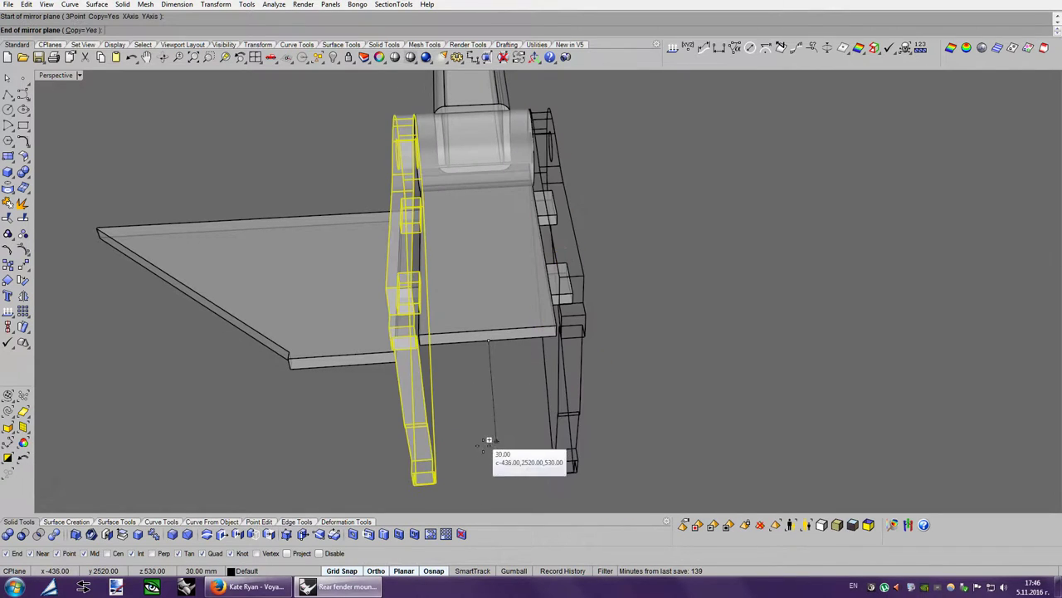
{"action": "left_click", "coordinate": [489, 439]}
{"action": "right_click_drag", "start_coordinate": [641, 349], "coordinate": [684, 325]}
{"action": "key", "text": "Left"}
{"action": "key", "text": "Left"}
{"action": "key", "text": "Left"}
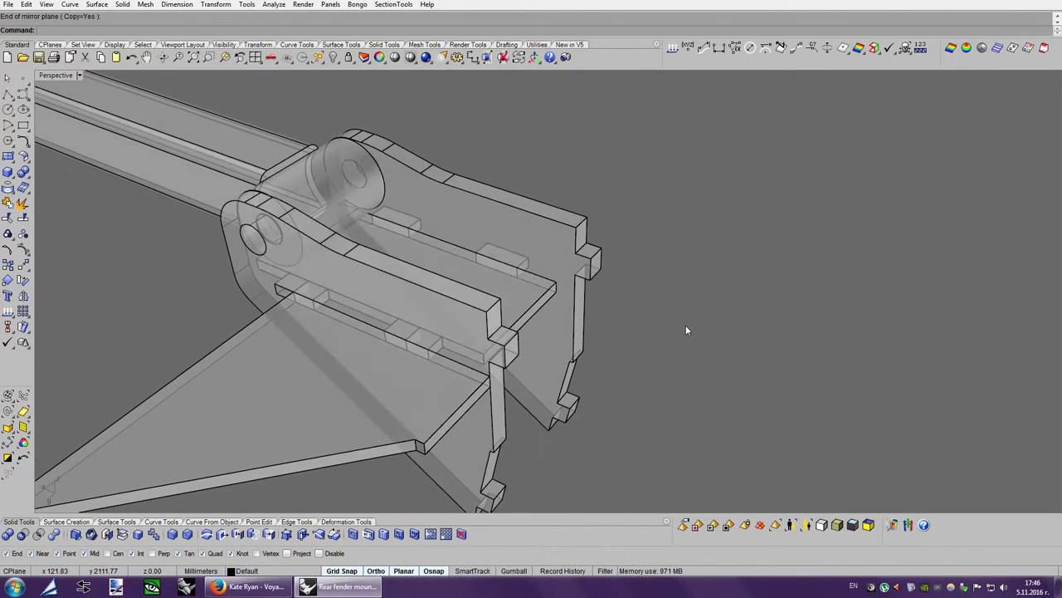
{"action": "key", "text": "Left"}
{"action": "key", "text": "Left"}
{"action": "key", "text": "Left"}
{"action": "key", "text": "Up"}
{"action": "key", "text": "Up"}
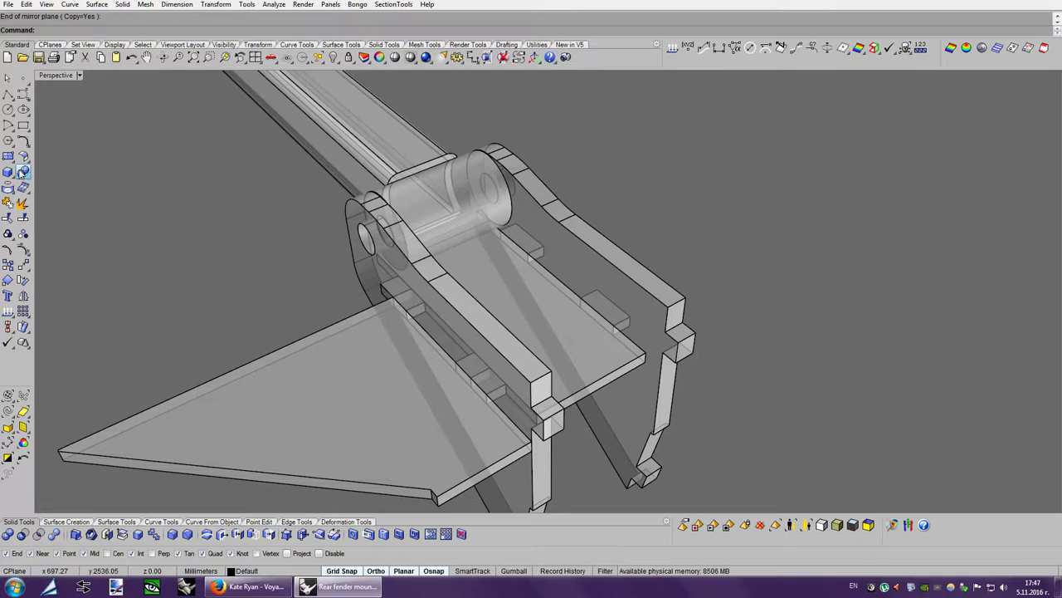
Union the middle plate with its small tab block and orbit to check the result.
{"action": "left_click", "coordinate": [23, 172]}
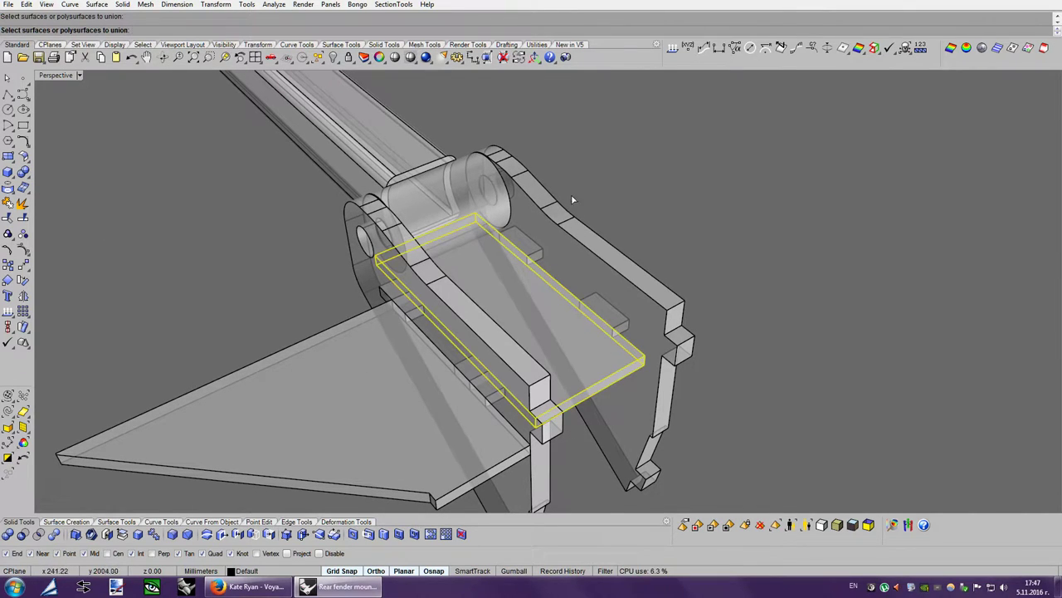
{"action": "left_click", "coordinate": [604, 315]}
{"action": "right_click_drag", "start_coordinate": [705, 384], "coordinate": [554, 217]}
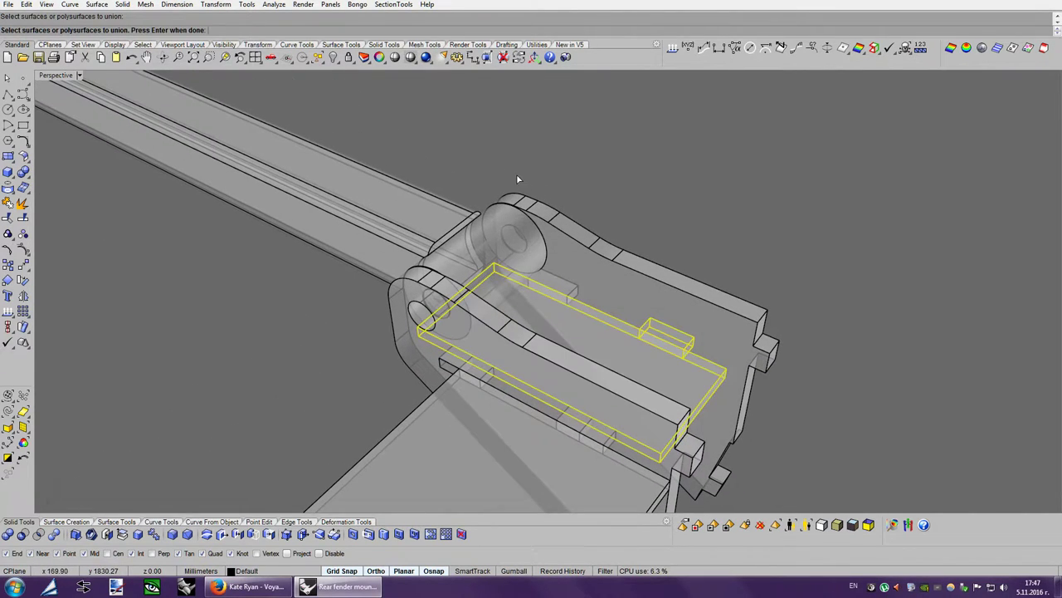
{"action": "key", "text": "Down"}
{"action": "key", "text": "Down"}
{"action": "key", "text": "Down"}
{"action": "key", "text": "Return"}
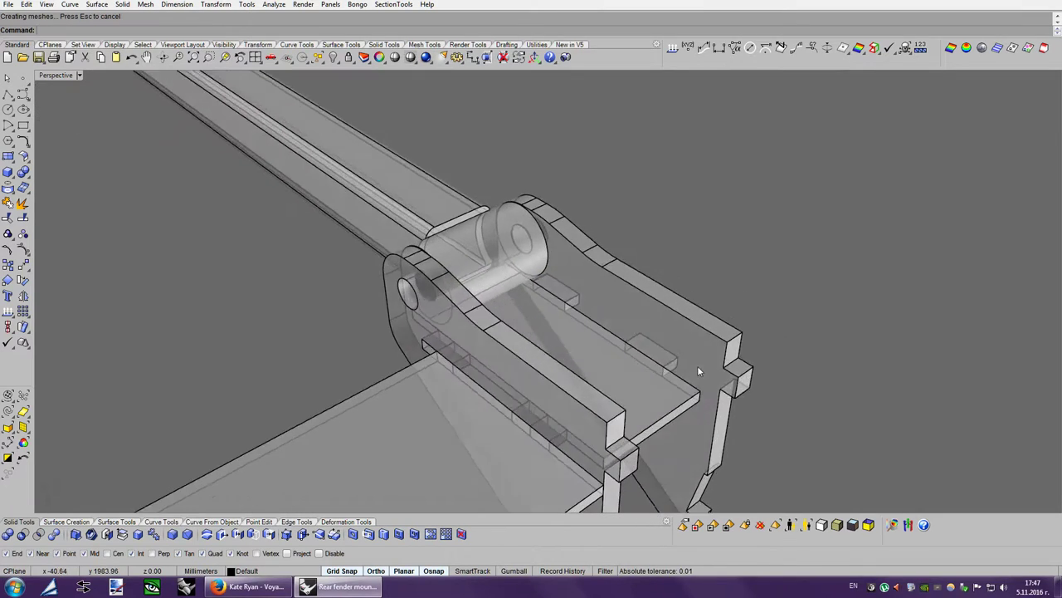
{"action": "right_click_drag", "start_coordinate": [697, 366], "coordinate": [448, 357]}
{"action": "left_click", "coordinate": [522, 357]}
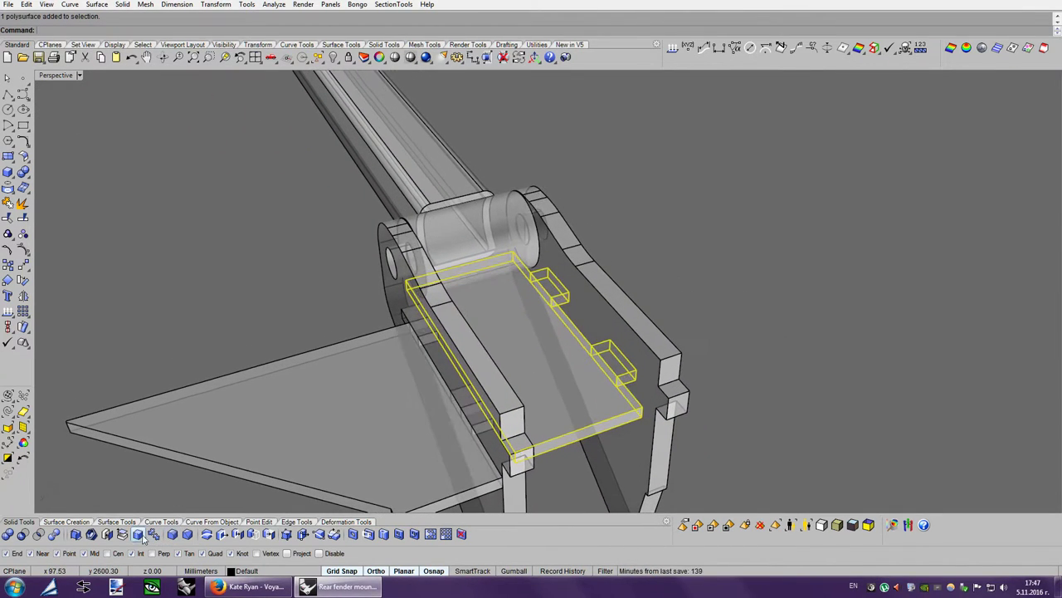
{"action": "right_click_drag", "start_coordinate": [412, 451], "coordinate": [833, 380]}
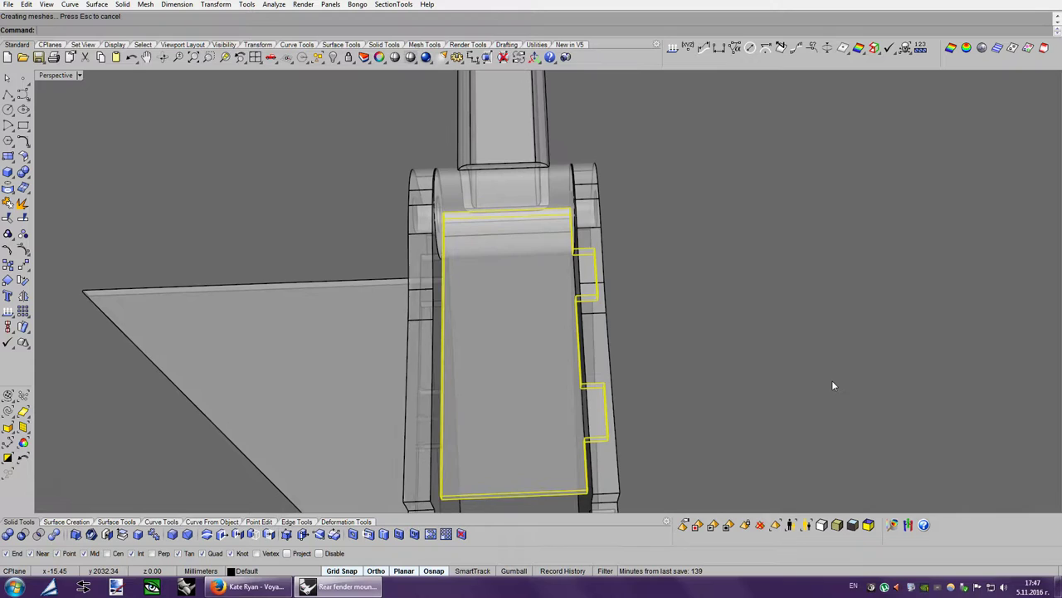
{"action": "key", "text": "Left"}
{"action": "key", "text": "Left"}
{"action": "key", "text": "Left"}
{"action": "key", "text": "Left"}
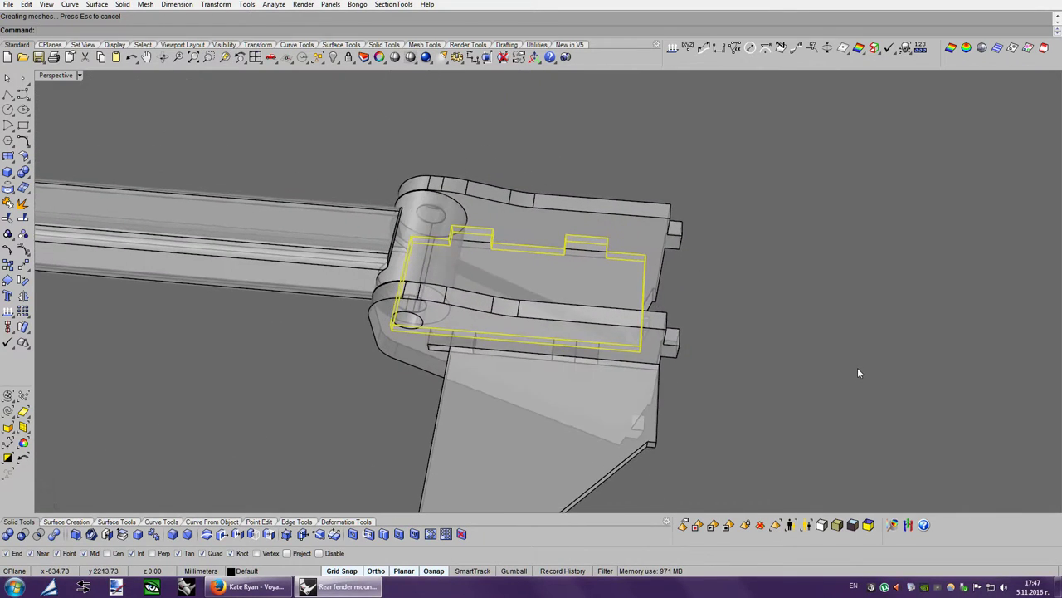
{"action": "left_click", "coordinate": [859, 373]}
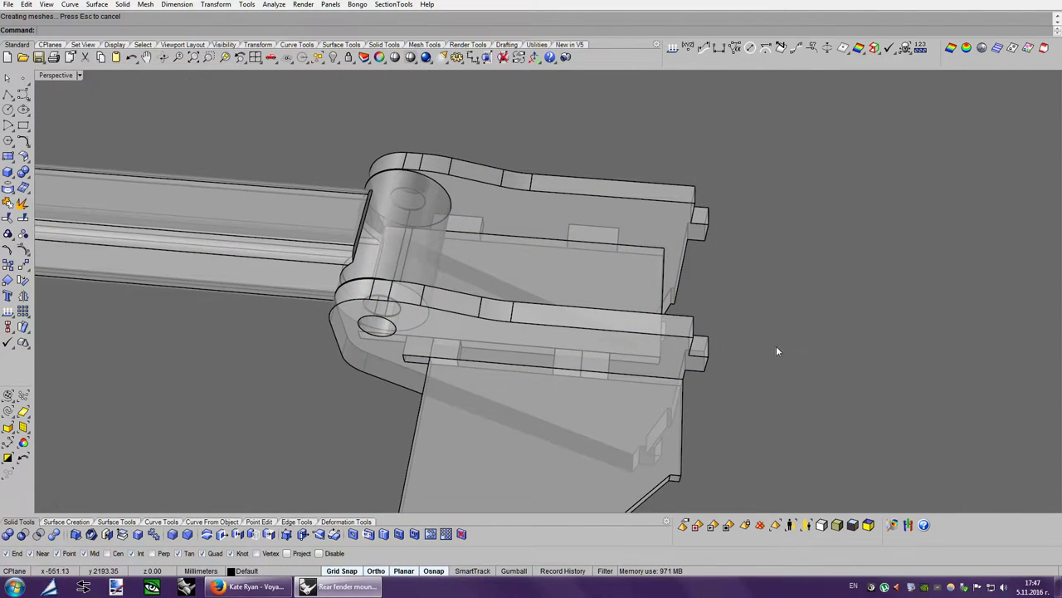
Union the middle plate with its tab boxes, keeping the bracket out of the selection.
{"action": "left_click", "coordinate": [22, 172]}
{"action": "left_click", "coordinate": [585, 301]}
{"action": "mouse_move", "coordinate": [585, 301]}
{"action": "right_mouse_down"}
{"action": "mouse_move", "coordinate": [700, 367]}
{"action": "mouse_move", "coordinate": [487, 390]}
{"action": "right_mouse_up"}
{"action": "scroll", "coordinate": [456, 387], "scroll_direction": "up", "scroll_amount": 2}
{"action": "scroll", "coordinate": [456, 388], "scroll_direction": "up", "scroll_amount": 2}
{"action": "scroll", "coordinate": [455, 397], "scroll_direction": "up", "scroll_amount": 2}
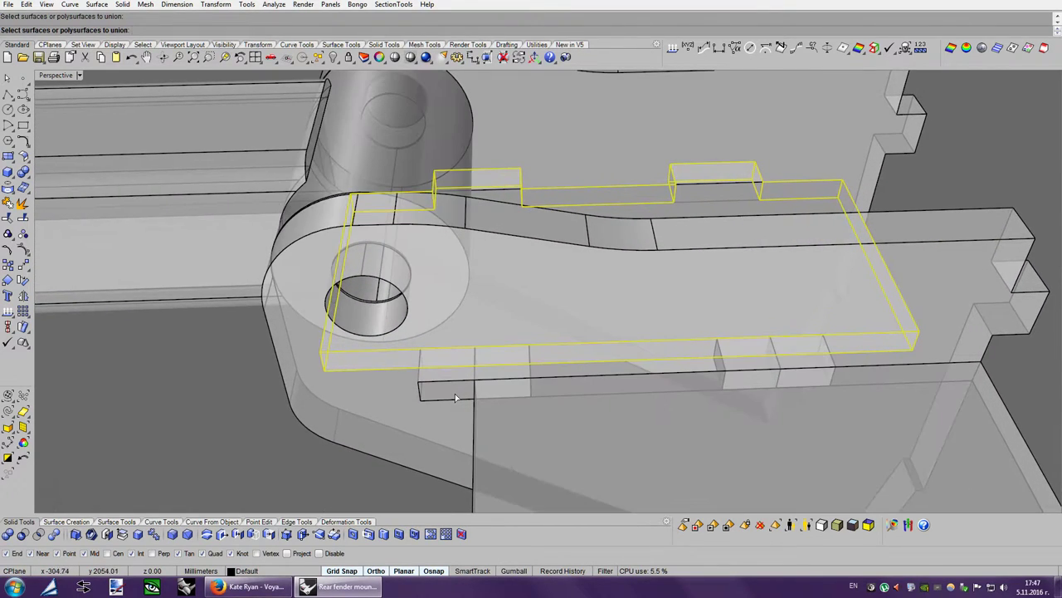
{"action": "mouse_move", "coordinate": [452, 395]}
{"action": "right_mouse_down"}
{"action": "mouse_move", "coordinate": [543, 396]}
{"action": "mouse_move", "coordinate": [672, 376]}
{"action": "mouse_move", "coordinate": [619, 369]}
{"action": "right_mouse_up"}
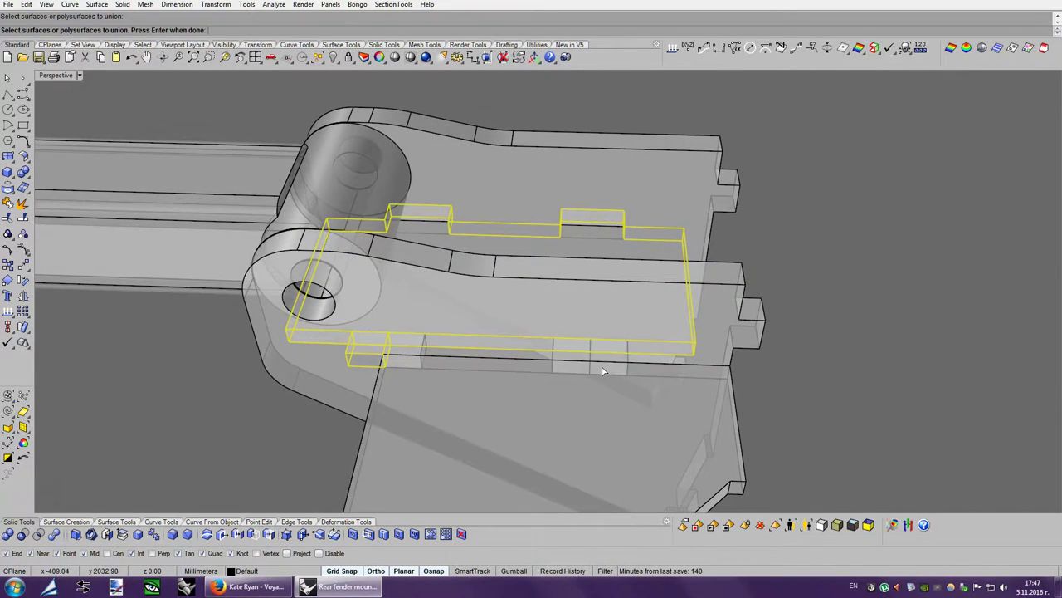
{"action": "left_click", "coordinate": [602, 367]}
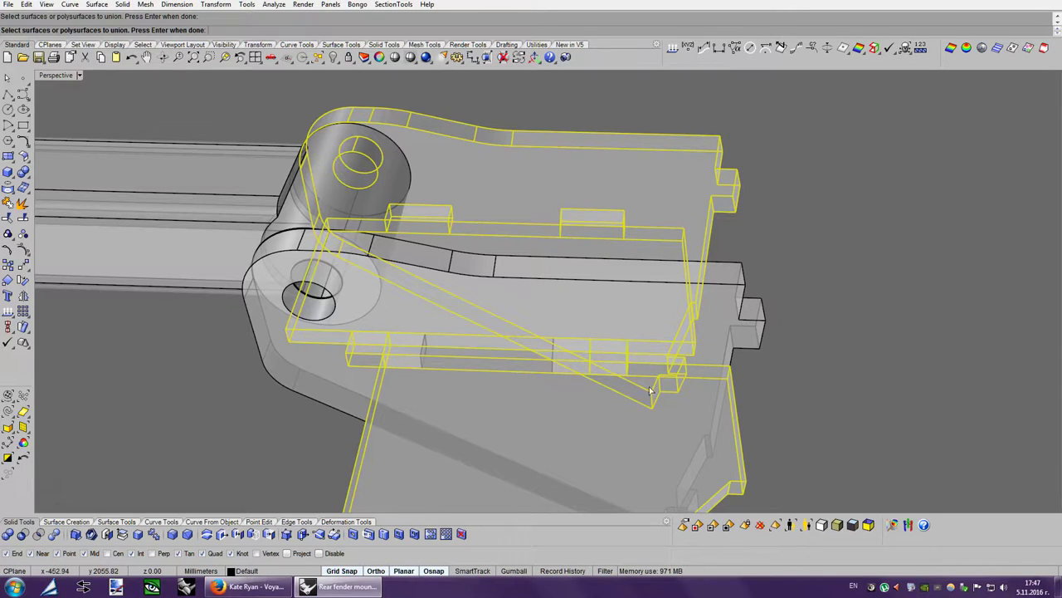
{"action": "left_click", "coordinate": [710, 243], "text": "ctrl"}
{"action": "key", "text": "Return"}
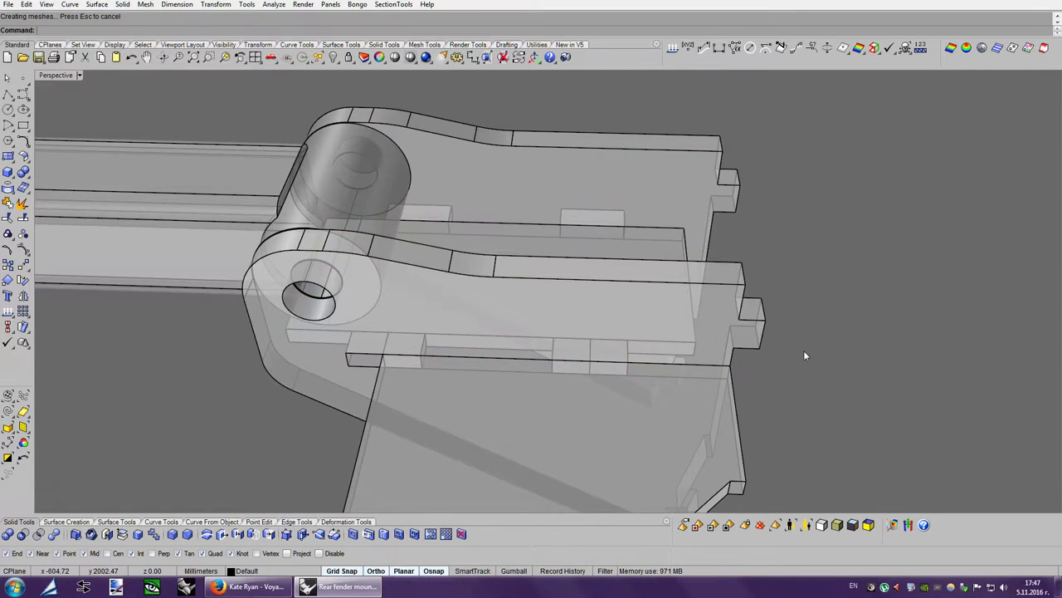
{"action": "mouse_move", "coordinate": [803, 351]}
{"action": "right_mouse_down"}
{"action": "mouse_move", "coordinate": [644, 241]}
{"action": "mouse_move", "coordinate": [232, 478]}
{"action": "right_mouse_up"}
Union the triangular plate with its tab blocks into a single solid.
{"action": "left_click", "coordinate": [643, 243]}
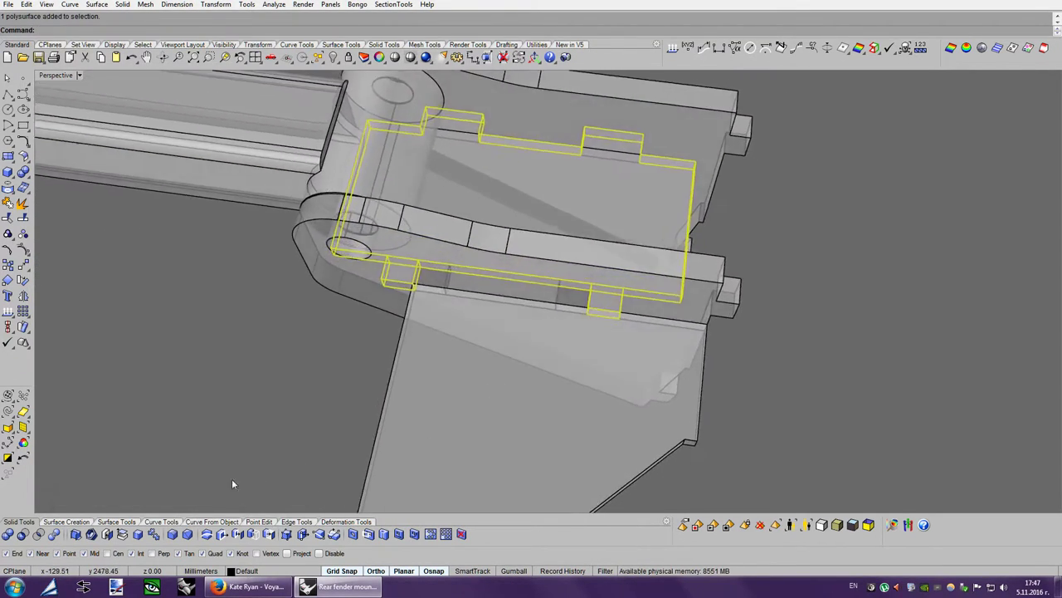
{"action": "right_click_drag", "start_coordinate": [433, 446], "coordinate": [837, 419]}
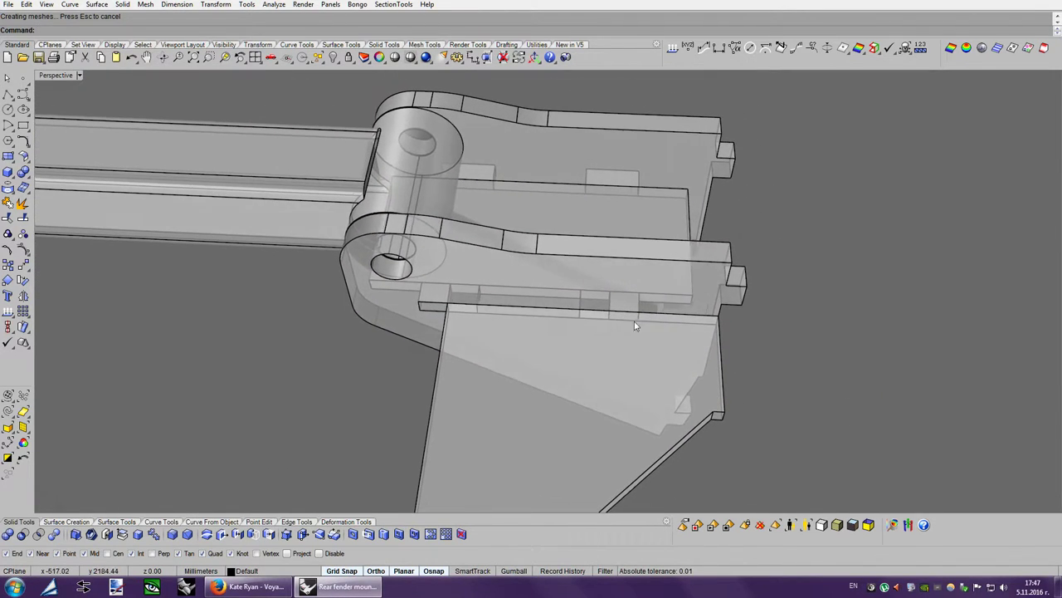
{"action": "left_click", "coordinate": [500, 440]}
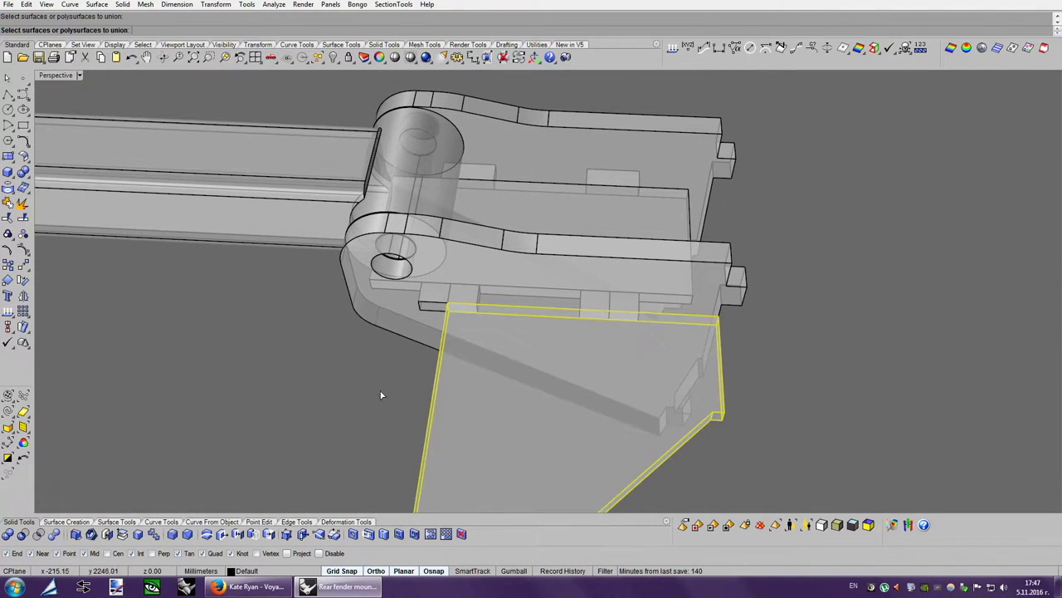
{"action": "left_click_drag", "start_coordinate": [371, 396], "coordinate": [696, 282]}
{"action": "left_click", "coordinate": [508, 431]}
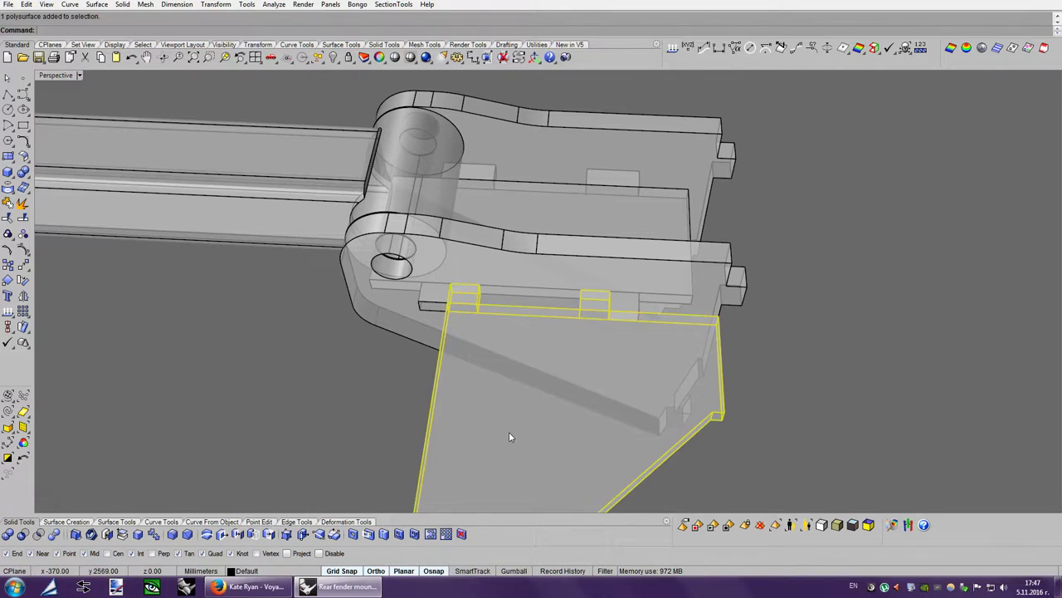
{"action": "mouse_move", "coordinate": [509, 432]}
{"action": "right_mouse_down"}
{"action": "mouse_move", "coordinate": [565, 436]}
{"action": "mouse_move", "coordinate": [212, 512]}
{"action": "right_mouse_up"}
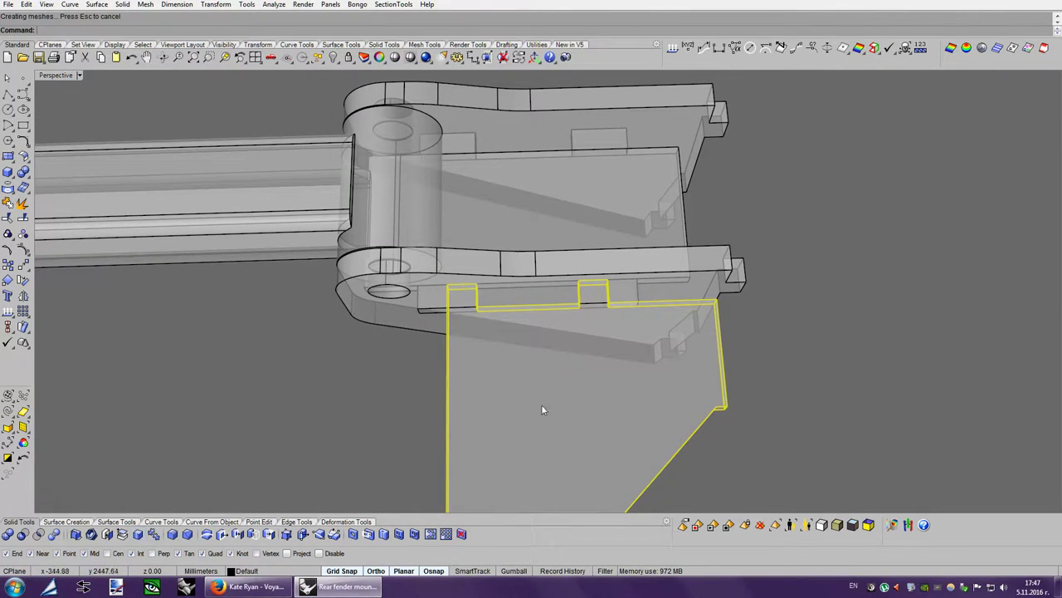
{"action": "mouse_move", "coordinate": [541, 409]}
{"action": "right_mouse_down"}
{"action": "mouse_move", "coordinate": [867, 407]}
{"action": "mouse_move", "coordinate": [482, 260]}
{"action": "right_mouse_up"}
Lift the middle and triangular plates up out of the hinge bracket.
{"action": "left_click", "coordinate": [482, 260]}
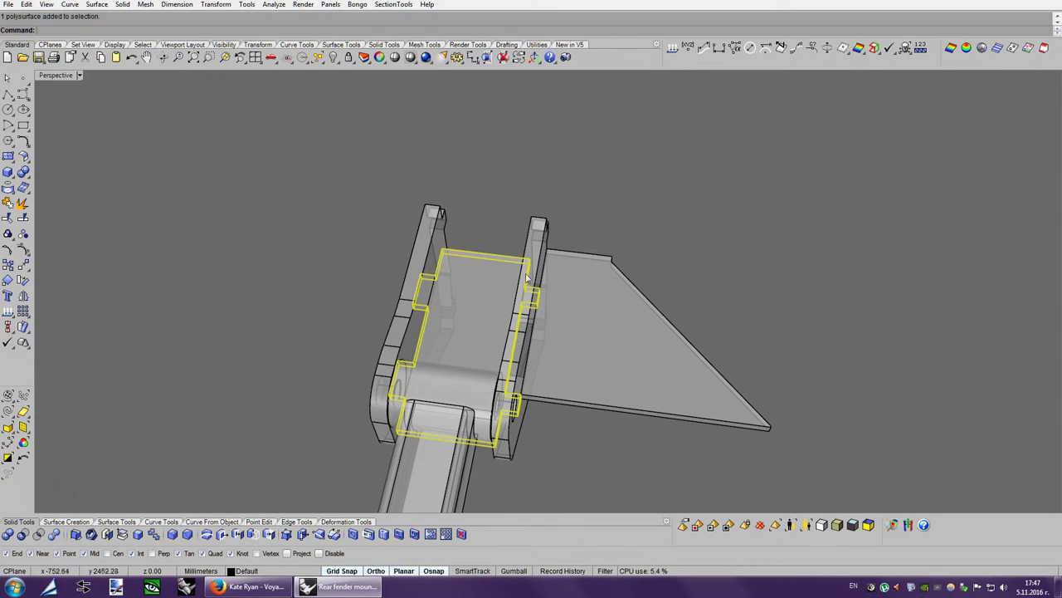
{"action": "left_click", "coordinate": [615, 337], "text": "shift"}
{"action": "right_click_drag", "start_coordinate": [605, 359], "coordinate": [586, 383]}
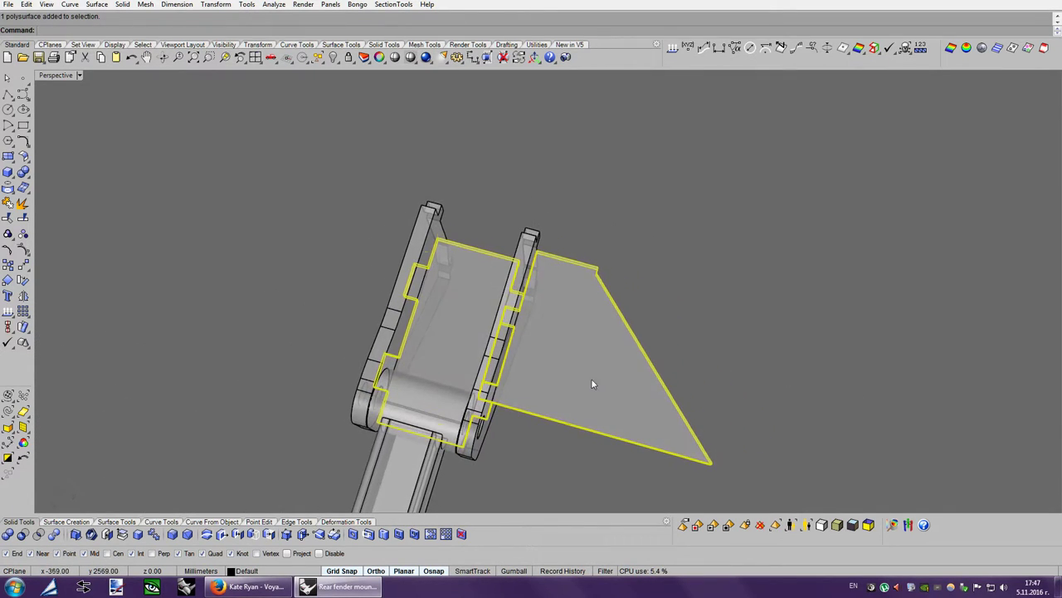
{"action": "left_click_drag", "start_coordinate": [586, 383], "coordinate": [690, 188]}
{"action": "left_click", "coordinate": [781, 196]}
{"action": "mouse_move", "coordinate": [780, 197]}
{"action": "right_mouse_down"}
{"action": "mouse_move", "coordinate": [899, 223]}
{"action": "mouse_move", "coordinate": [904, 238]}
{"action": "right_mouse_up"}
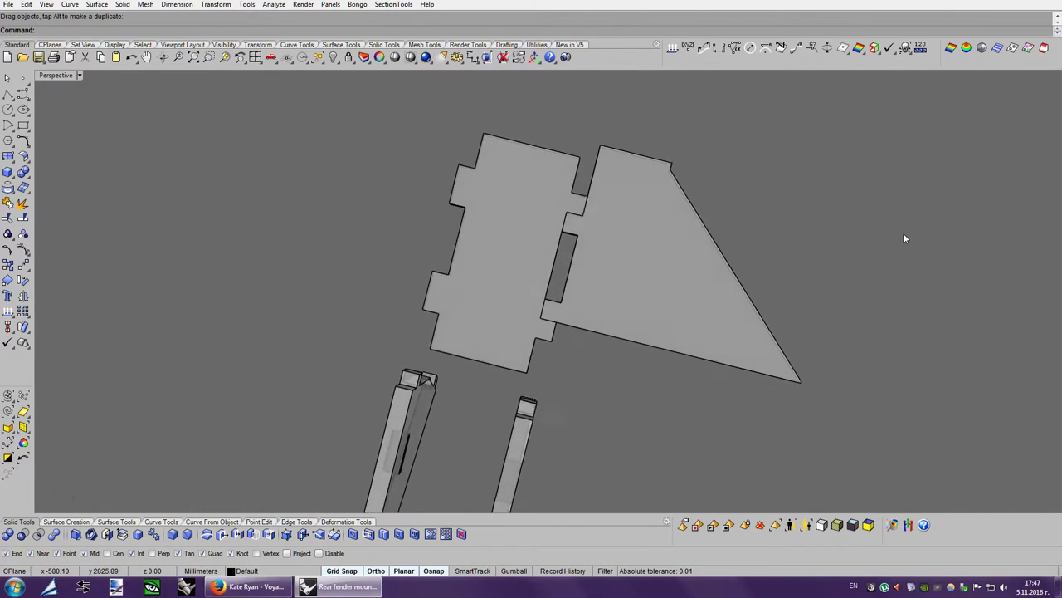
In Bobi3 display, pull the triangular plate aside, then undo the moves back into the bracket.
{"action": "left_click", "coordinate": [838, 525]}
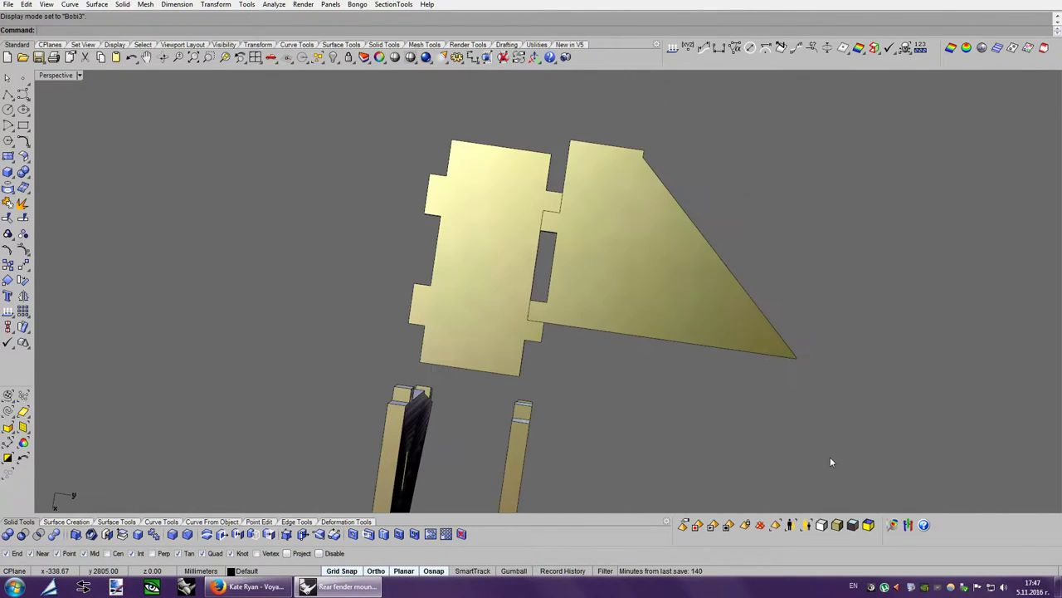
{"action": "scroll", "coordinate": [830, 453], "scroll_direction": "up", "scroll_amount": 2}
{"action": "scroll", "coordinate": [830, 452], "scroll_direction": "up", "scroll_amount": 2}
{"action": "scroll", "coordinate": [830, 452], "scroll_direction": "down", "scroll_amount": 3}
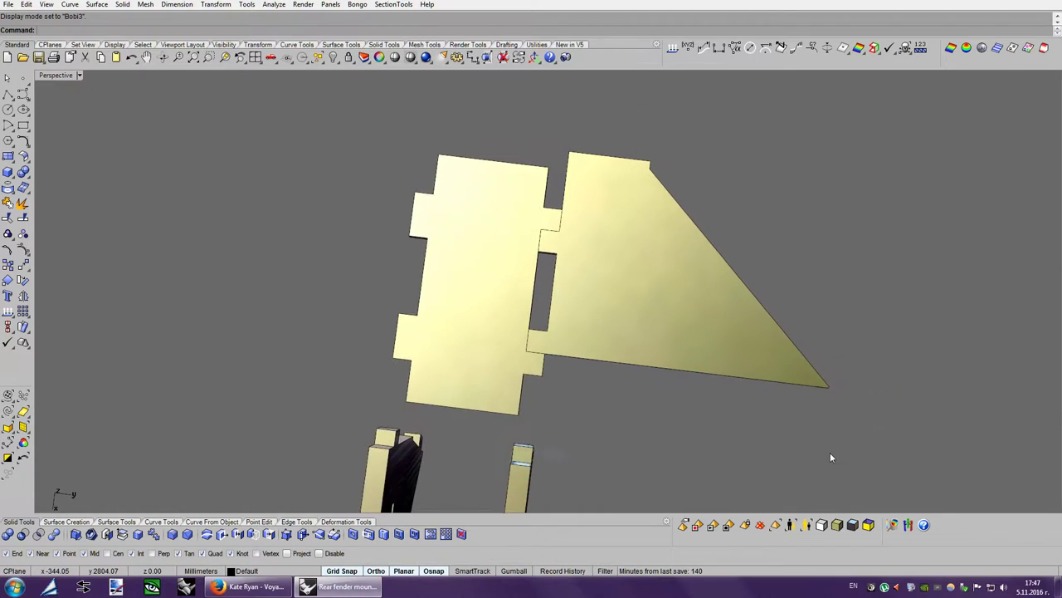
{"action": "left_click_drag", "start_coordinate": [595, 316], "coordinate": [630, 325]}
{"action": "left_click", "coordinate": [662, 441]}
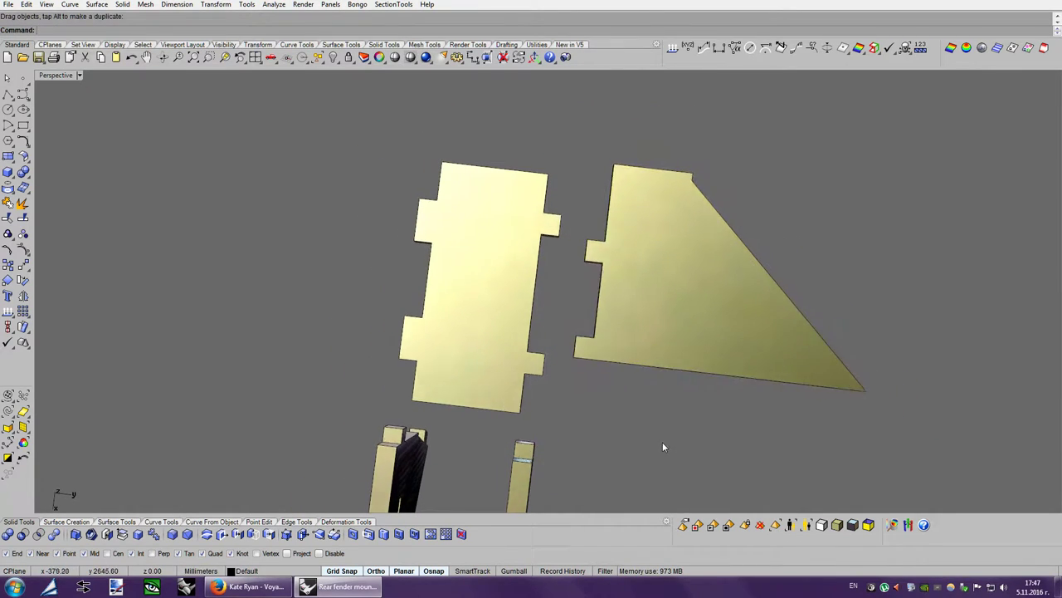
{"action": "scroll", "coordinate": [666, 440], "scroll_direction": "down", "scroll_amount": 3}
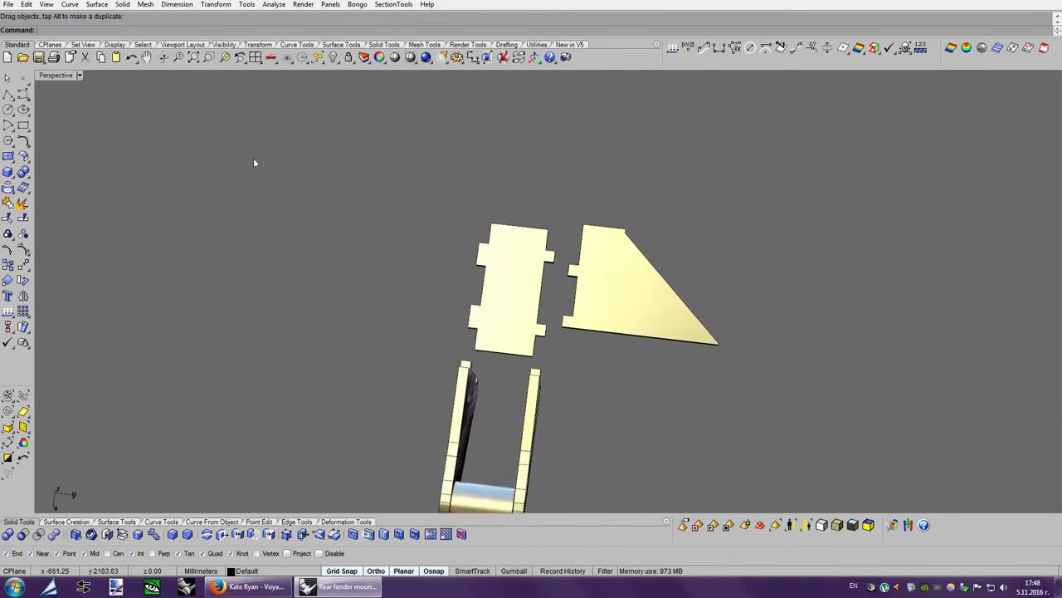
{"action": "left_click", "coordinate": [130, 58]}
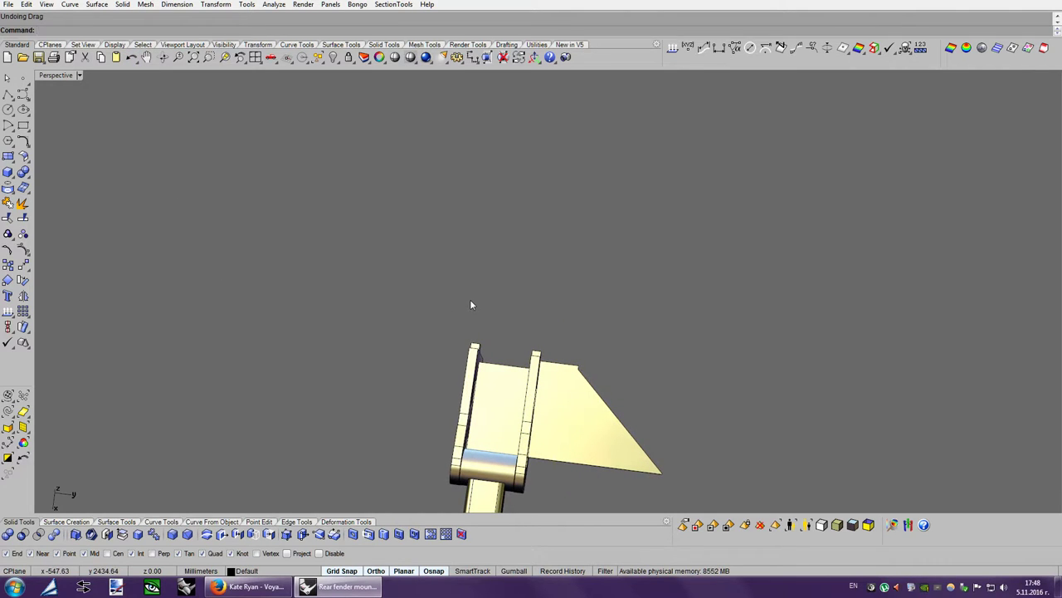
Switch to Ghosted display and orbit and zoom around the bracket to review the seated plates.
{"action": "key", "text": "ctrl+alt+g"}
{"action": "key", "text": "Down"}
{"action": "key", "text": "Down"}
{"action": "key", "text": "Down"}
{"action": "scroll", "coordinate": [470, 305], "scroll_direction": "up", "scroll_amount": 2}
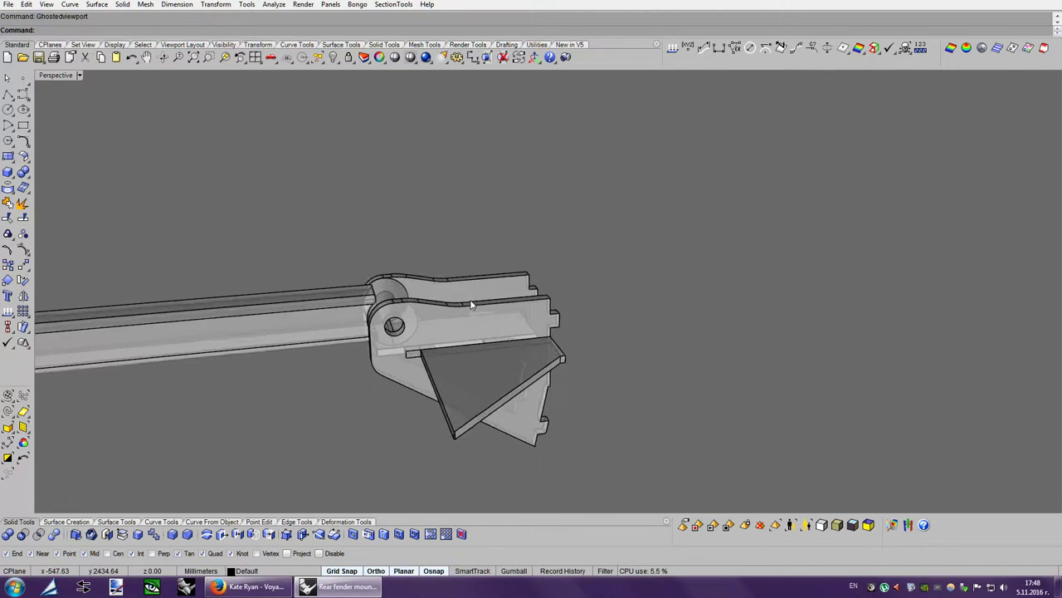
{"action": "scroll", "coordinate": [482, 307], "scroll_direction": "up", "scroll_amount": 3}
{"action": "scroll", "coordinate": [768, 390], "scroll_direction": "up", "scroll_amount": 2}
{"action": "key", "text": "Up"}
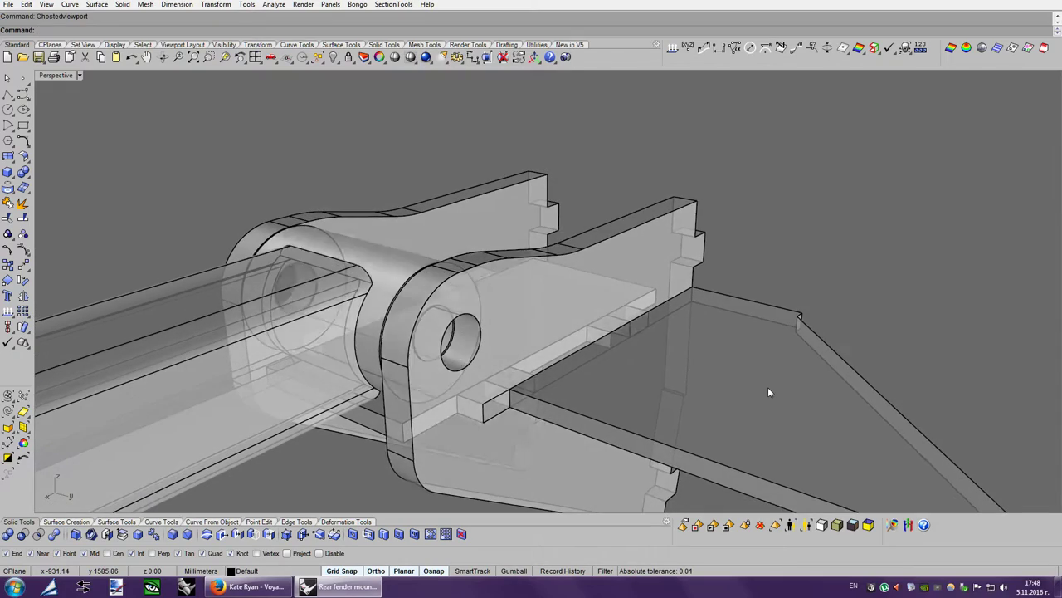
{"action": "key", "text": "Up"}
{"action": "key", "text": "Up"}
{"action": "key", "text": "Up"}
{"action": "scroll", "coordinate": [768, 387], "scroll_direction": "down", "scroll_amount": 2}
{"action": "key", "text": "Down"}
{"action": "key", "text": "Down"}
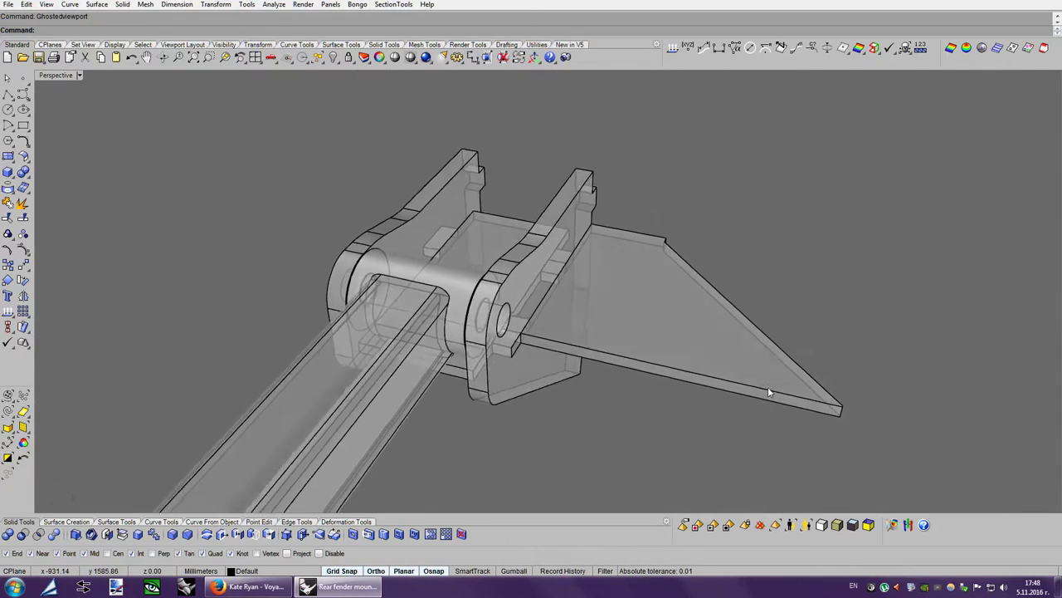
{"action": "key", "text": "Down"}
{"action": "key", "text": "Down"}
{"action": "key", "text": "Up"}
{"action": "key", "text": "Down"}
{"action": "key", "text": "Up"}
{"action": "key", "text": "Up"}
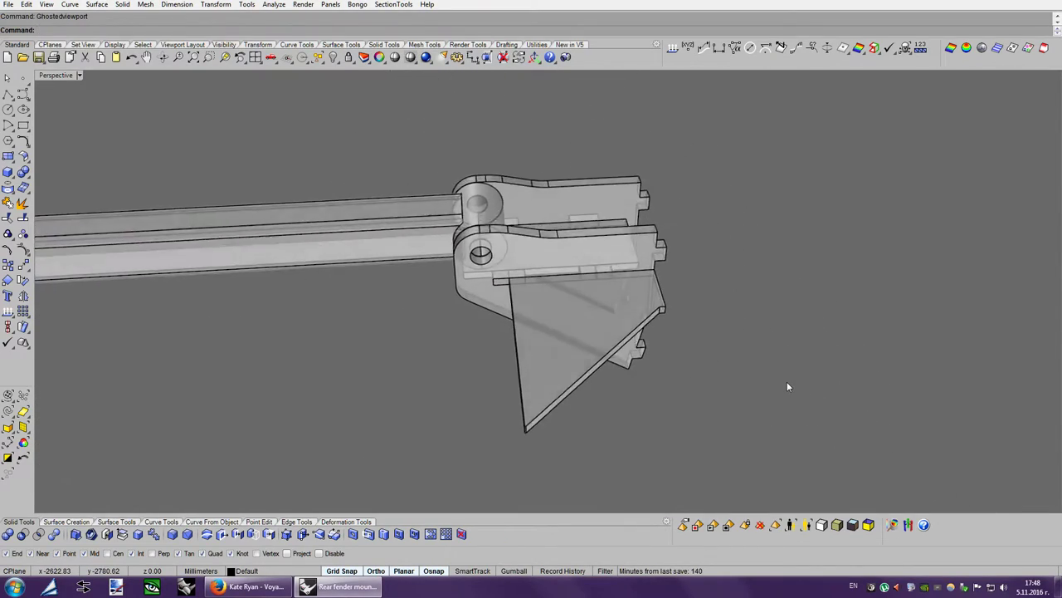
{"action": "key", "text": "Up"}
{"action": "scroll", "coordinate": [787, 380], "scroll_direction": "up", "scroll_amount": 1}
{"action": "scroll", "coordinate": [787, 381], "scroll_direction": "up", "scroll_amount": 1}
{"action": "scroll", "coordinate": [787, 381], "scroll_direction": "up", "scroll_amount": 1}
{"action": "key", "text": "Left"}
{"action": "key", "text": "Left"}
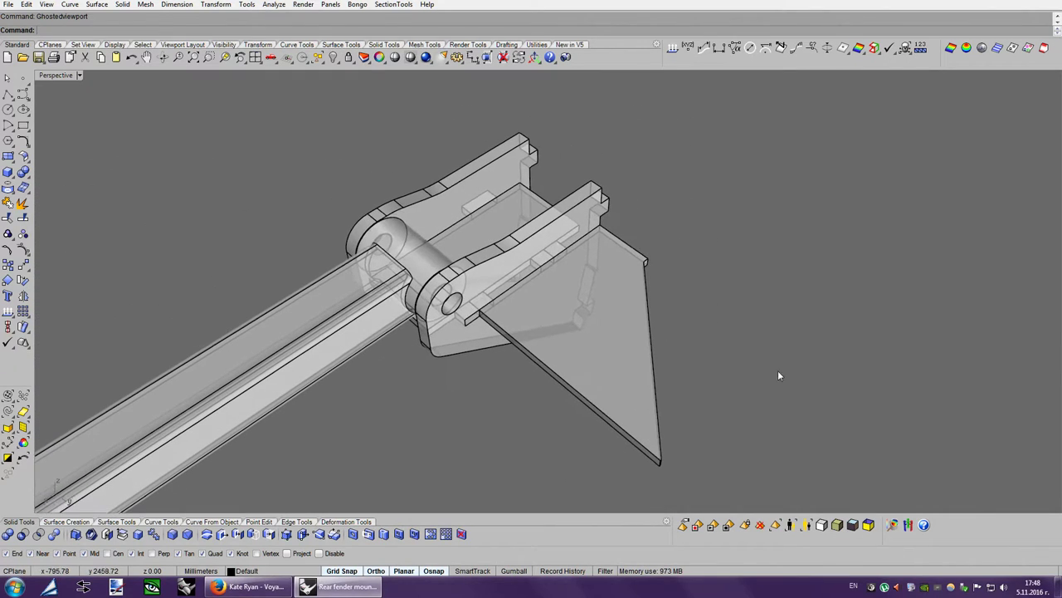
Draw a 5 mm box tab on the triangular plate's slanted edge.
{"action": "left_click", "coordinate": [8, 171]}
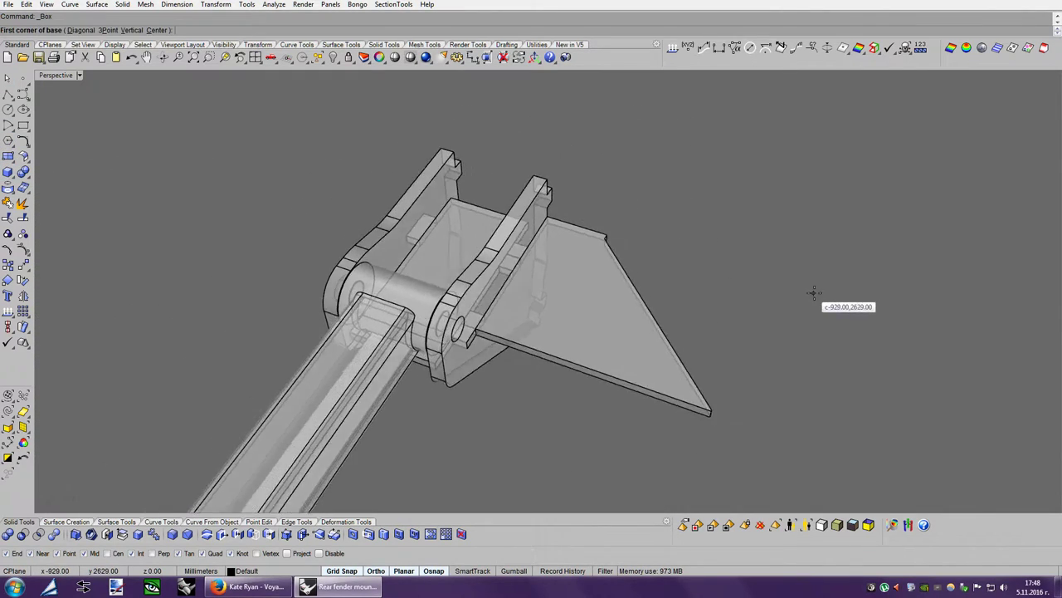
{"action": "key", "text": "Down"}
{"action": "key", "text": "Down"}
{"action": "key", "text": "Left"}
{"action": "key", "text": "Left"}
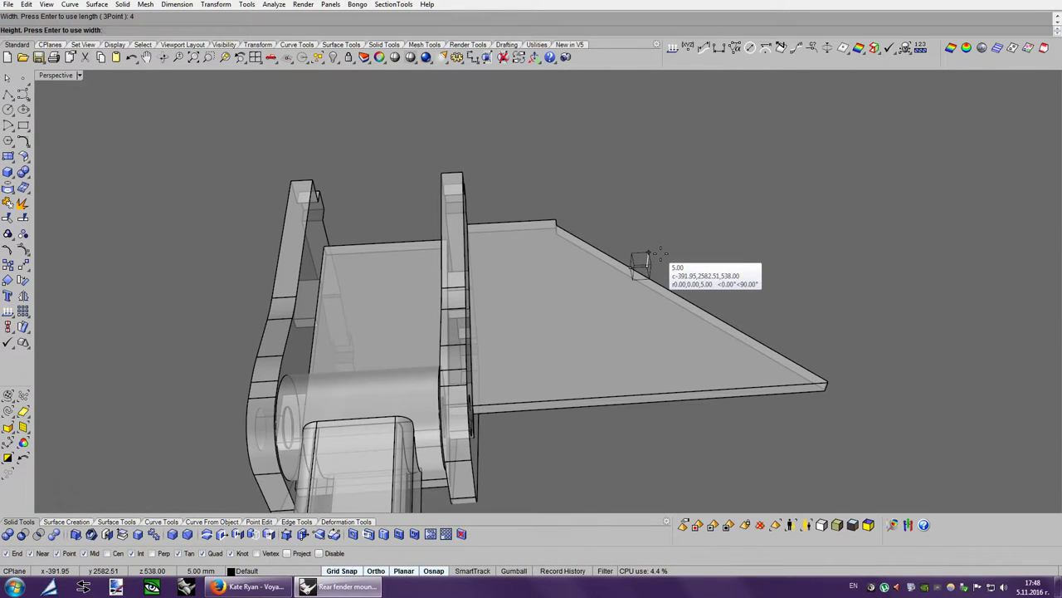
{"action": "left_click", "coordinate": [661, 258]}
{"action": "key", "text": "Left"}
{"action": "scroll", "coordinate": [666, 258], "scroll_direction": "up", "scroll_amount": 2}
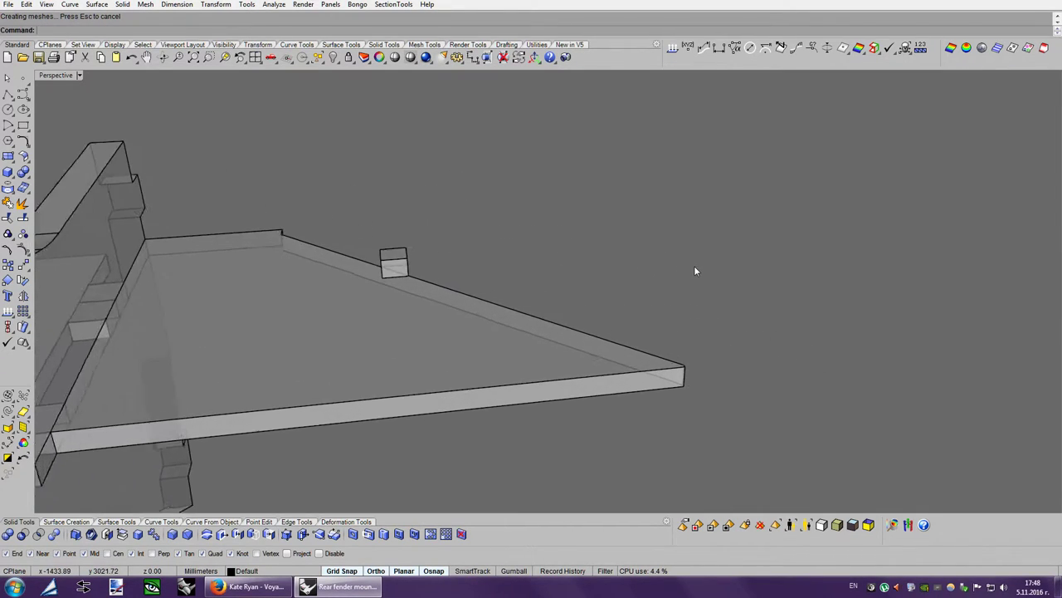
{"action": "scroll", "coordinate": [695, 268], "scroll_direction": "up", "scroll_amount": 1}
{"action": "key", "text": "Left"}
{"action": "scroll", "coordinate": [498, 278], "scroll_direction": "up", "scroll_amount": 1}
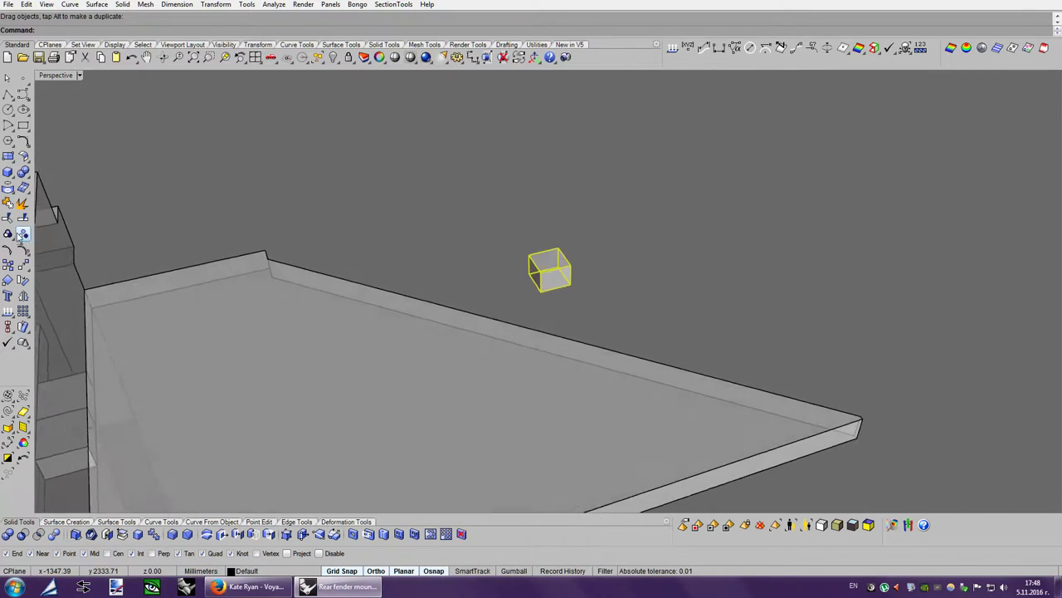
{"action": "scroll", "coordinate": [581, 329], "scroll_direction": "up", "scroll_amount": 1}
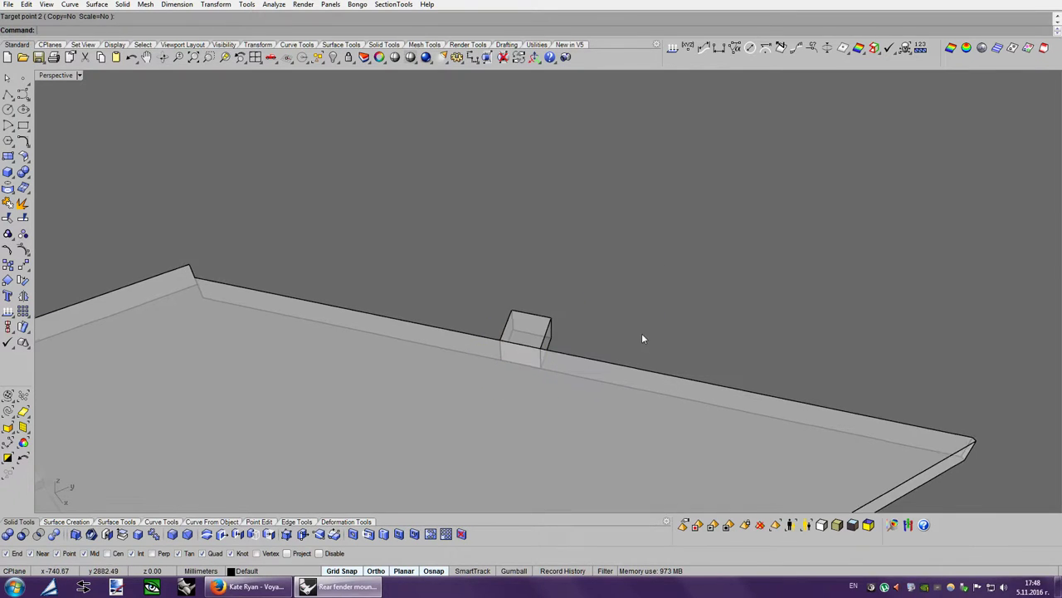
{"action": "scroll", "coordinate": [694, 324], "scroll_direction": "down", "scroll_amount": 3}
Orbit around the hinge assembly and show all 1913 hidden frame objects.
{"action": "key", "text": "Left"}
{"action": "key", "text": "Left"}
{"action": "key", "text": "Left"}
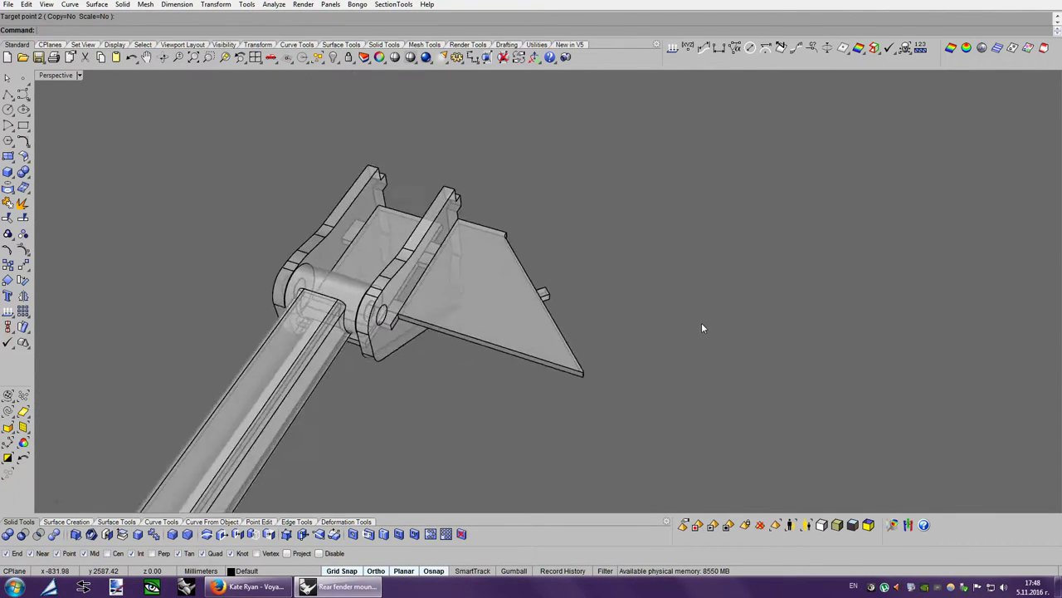
{"action": "right_click_drag", "start_coordinate": [701, 328], "coordinate": [552, 261]}
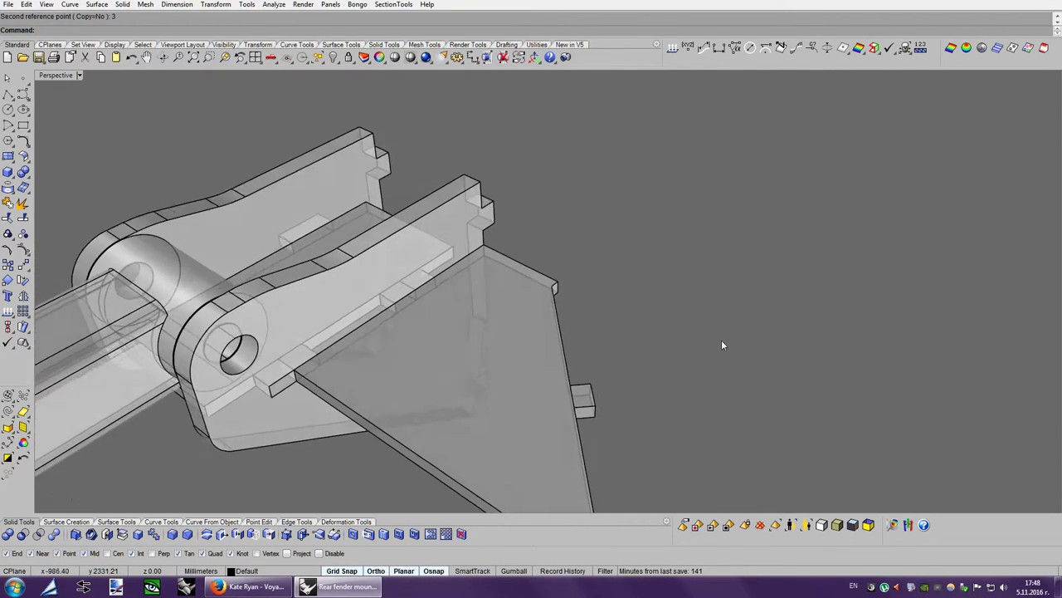
{"action": "scroll", "coordinate": [587, 371], "scroll_direction": "up", "scroll_amount": 3}
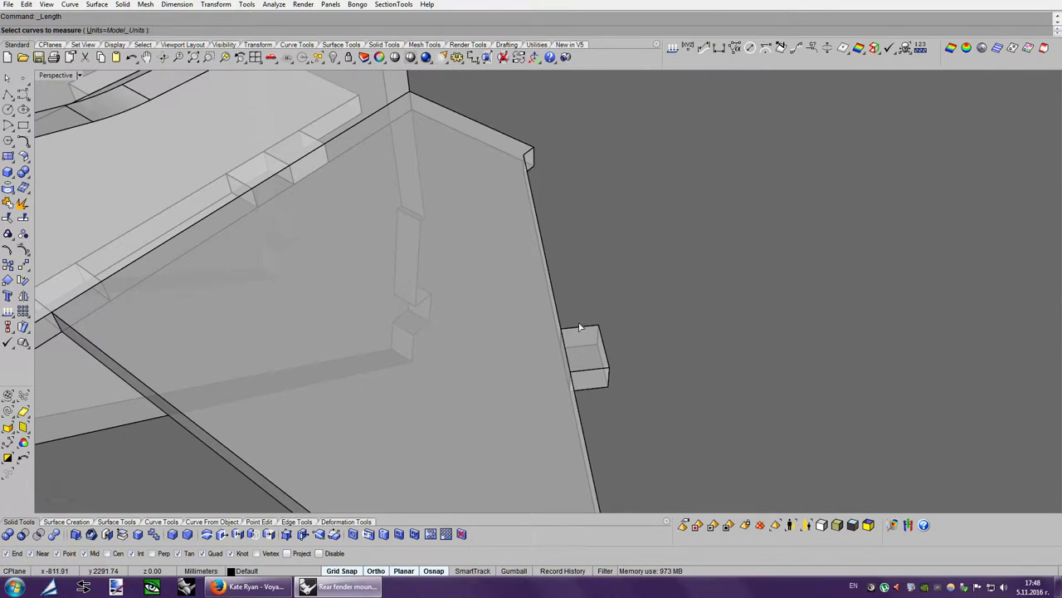
{"action": "scroll", "coordinate": [716, 284], "scroll_direction": "down", "scroll_amount": 3}
{"action": "scroll", "coordinate": [727, 283], "scroll_direction": "down", "scroll_amount": 3}
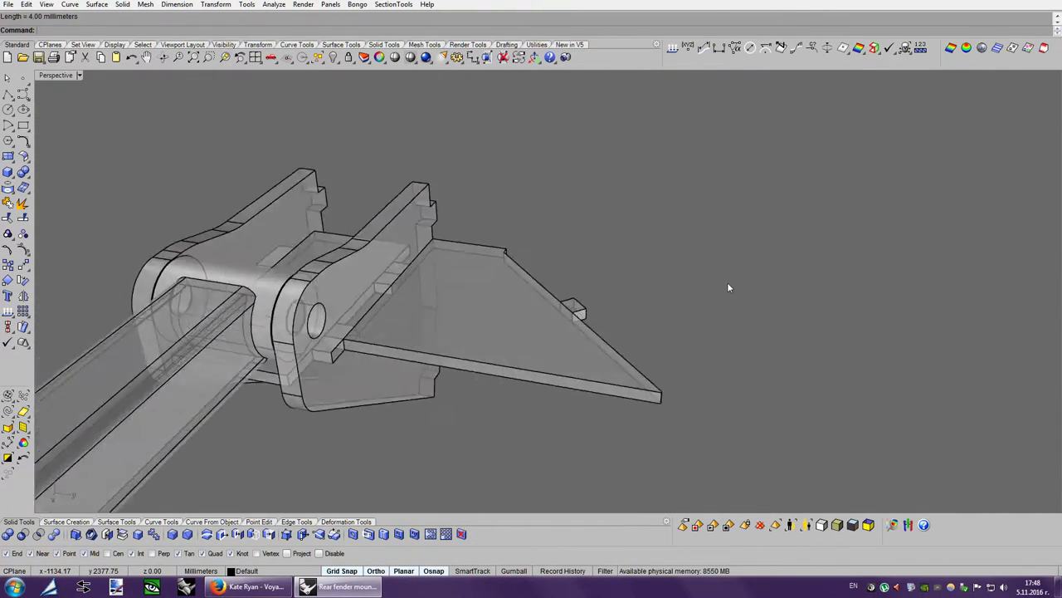
{"action": "key", "text": "Left"}
{"action": "key", "text": "Left"}
{"action": "key", "text": "Left"}
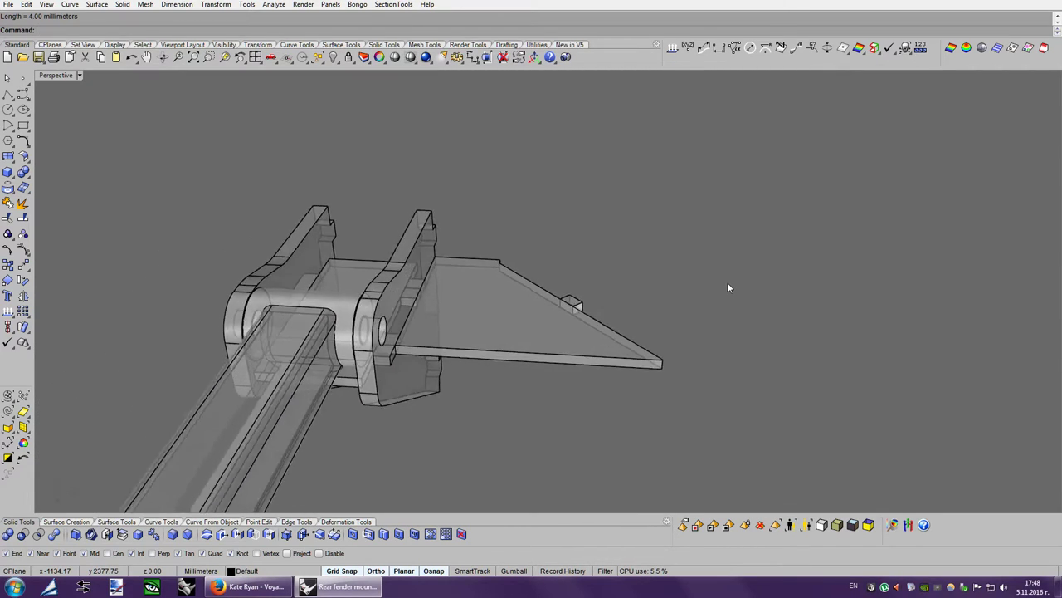
{"action": "key", "text": "Left"}
{"action": "key", "text": "Left"}
{"action": "key", "text": "Left"}
{"action": "key", "text": "Left"}
{"action": "key", "text": "Left"}
{"action": "key", "text": "Left"}
{"action": "key", "text": "Left"}
{"action": "key", "text": "Left"}
{"action": "key", "text": "Left"}
{"action": "key", "text": "Left"}
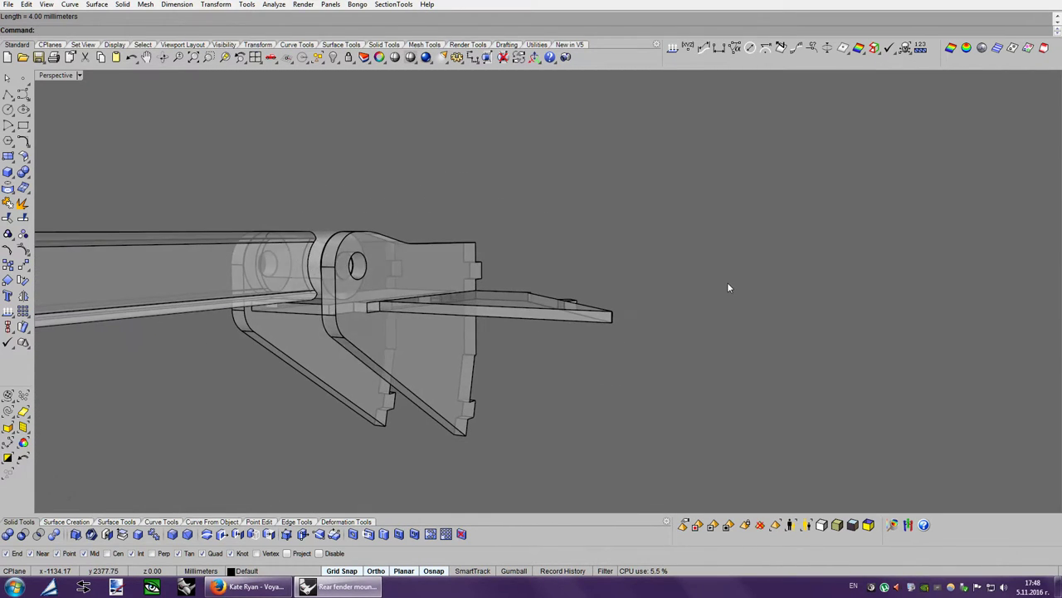
{"action": "key", "text": "Left"}
{"action": "key", "text": "Left"}
{"action": "key", "text": "Left"}
{"action": "key", "text": "Left"}
{"action": "key", "text": "Left"}
{"action": "key", "text": "Left"}
{"action": "key", "text": "Left"}
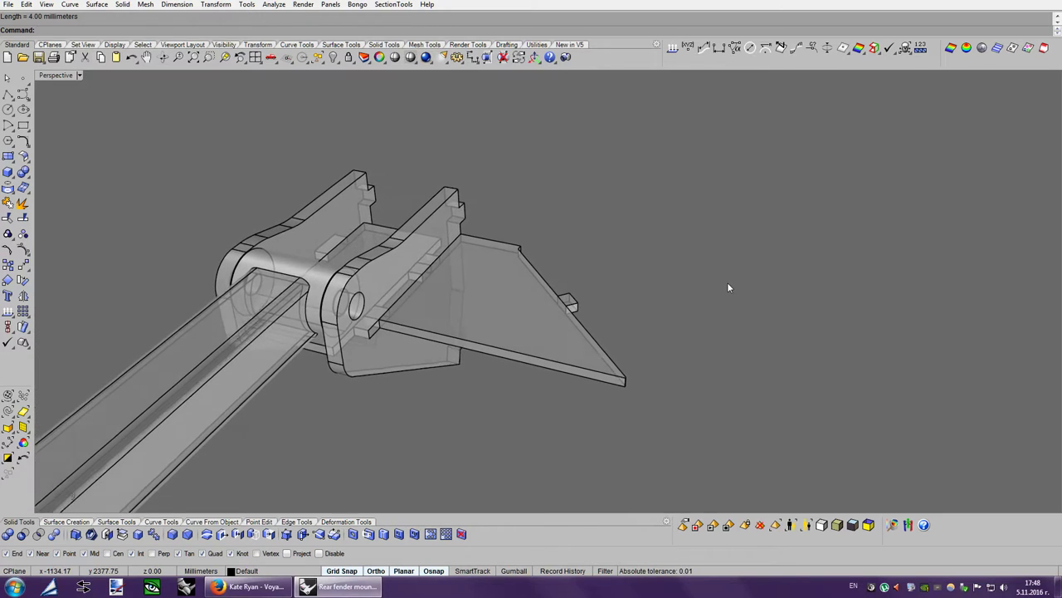
{"action": "key", "text": "Left"}
{"action": "key", "text": "Left"}
{"action": "key", "text": "Left"}
{"action": "key", "text": "Left"}
{"action": "key", "text": "Left"}
{"action": "key", "text": "Left"}
{"action": "key", "text": "Left"}
{"action": "key", "text": "Left"}
{"action": "key", "text": "Left"}
{"action": "key", "text": "Left"}
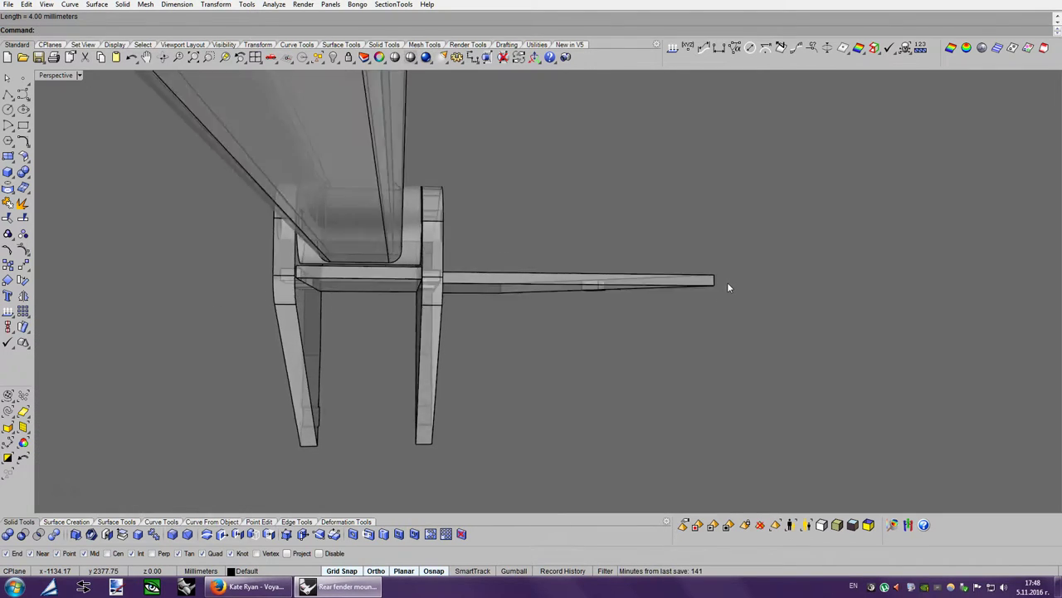
{"action": "key", "text": "Left"}
{"action": "key", "text": "Left"}
{"action": "key", "text": "Left"}
{"action": "key", "text": "Left"}
{"action": "key", "text": "Left"}
{"action": "middle_click", "coordinate": [631, 340]}
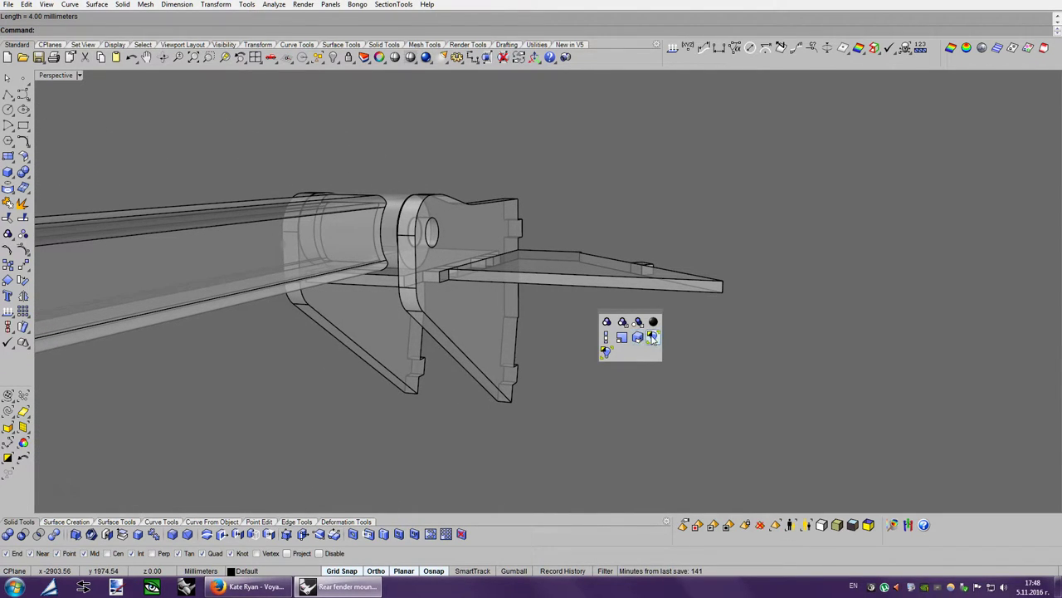
{"action": "left_click", "coordinate": [643, 336]}
{"action": "key", "text": "Up"}
Orbit beneath the bracket to inspect the tab's fit, then select the adjacent frame channel.
{"action": "key", "text": "Up"}
{"action": "key", "text": "Up"}
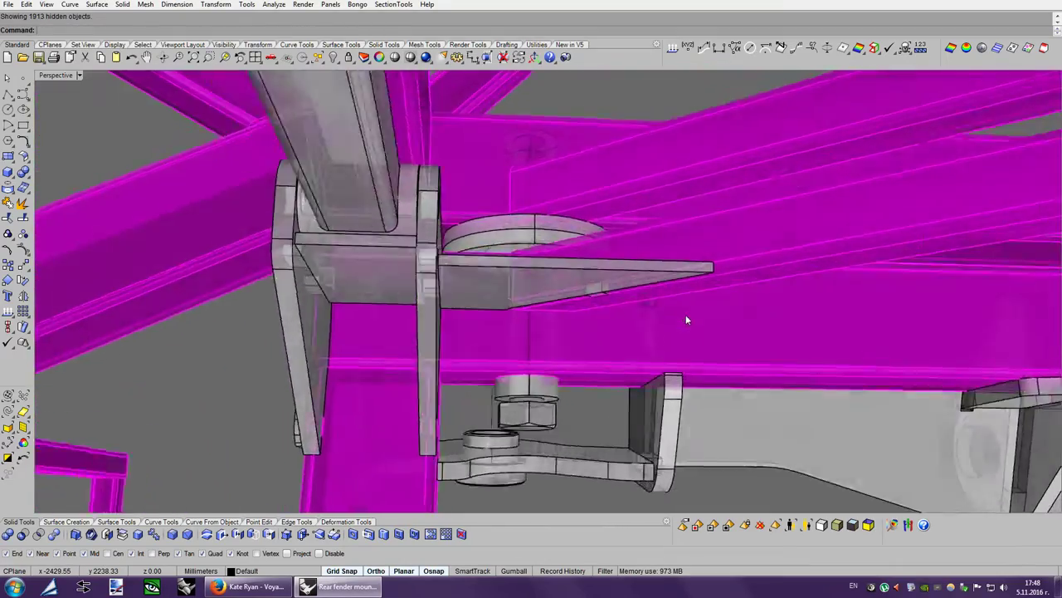
{"action": "key", "text": "Up"}
{"action": "key", "text": "Up"}
{"action": "key", "text": "Up"}
{"action": "key", "text": "Up"}
{"action": "key", "text": "Up"}
{"action": "key", "text": "Up"}
{"action": "key", "text": "Up"}
{"action": "key", "text": "Up"}
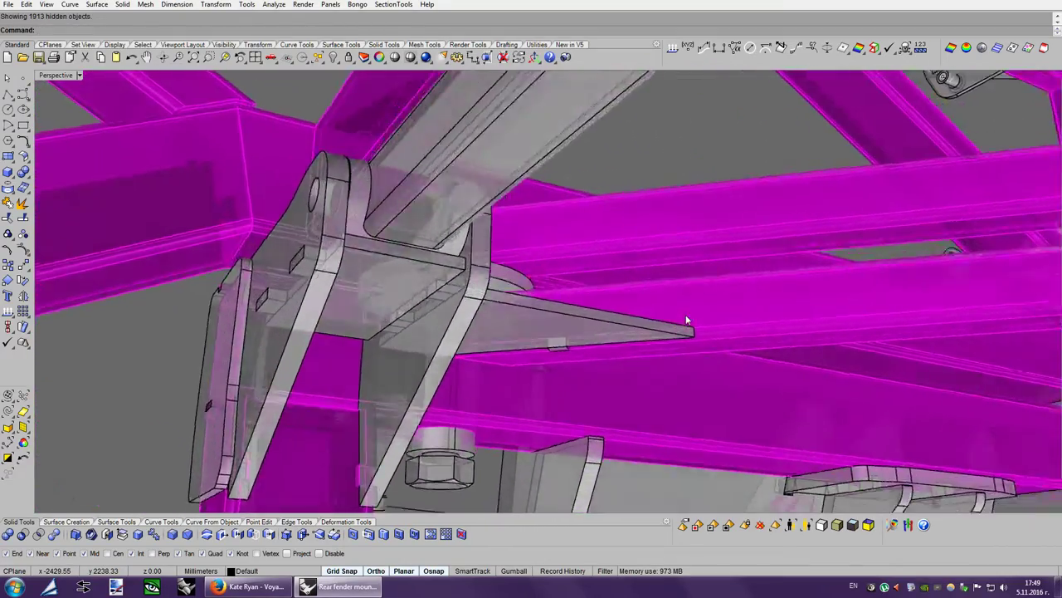
{"action": "key", "text": "Up"}
{"action": "key", "text": "Up"}
{"action": "key", "text": "Up"}
{"action": "key", "text": "Up"}
{"action": "key", "text": "Up"}
{"action": "key", "text": "Up"}
{"action": "key", "text": "Up"}
{"action": "key", "text": "Up"}
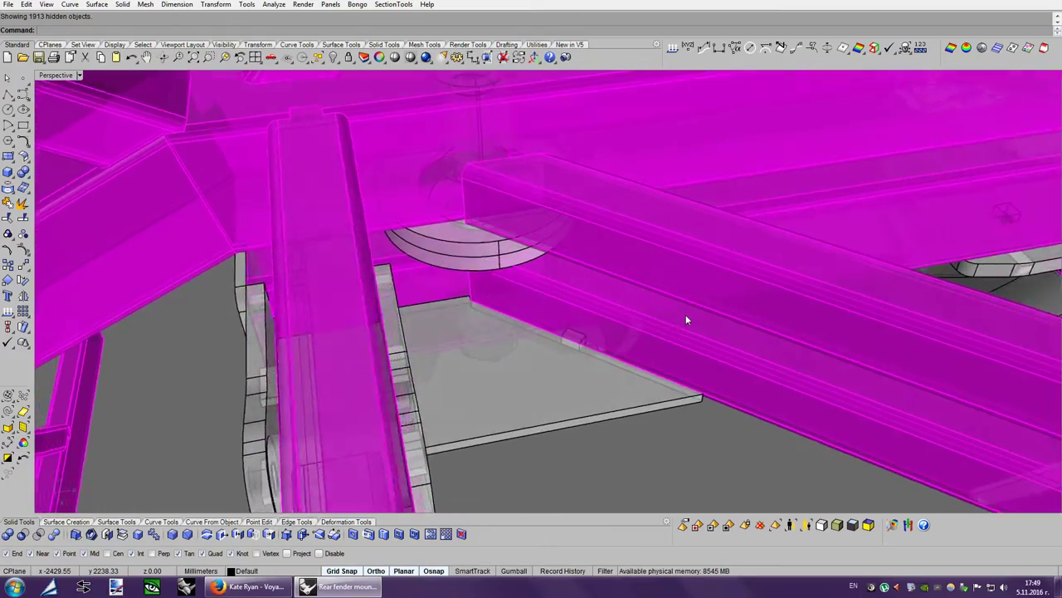
{"action": "key", "text": "Up"}
{"action": "key", "text": "Up"}
{"action": "key", "text": "Up"}
{"action": "key", "text": "Up"}
{"action": "key", "text": "Up"}
{"action": "key", "text": "Up"}
{"action": "key", "text": "Up"}
{"action": "key", "text": "Up"}
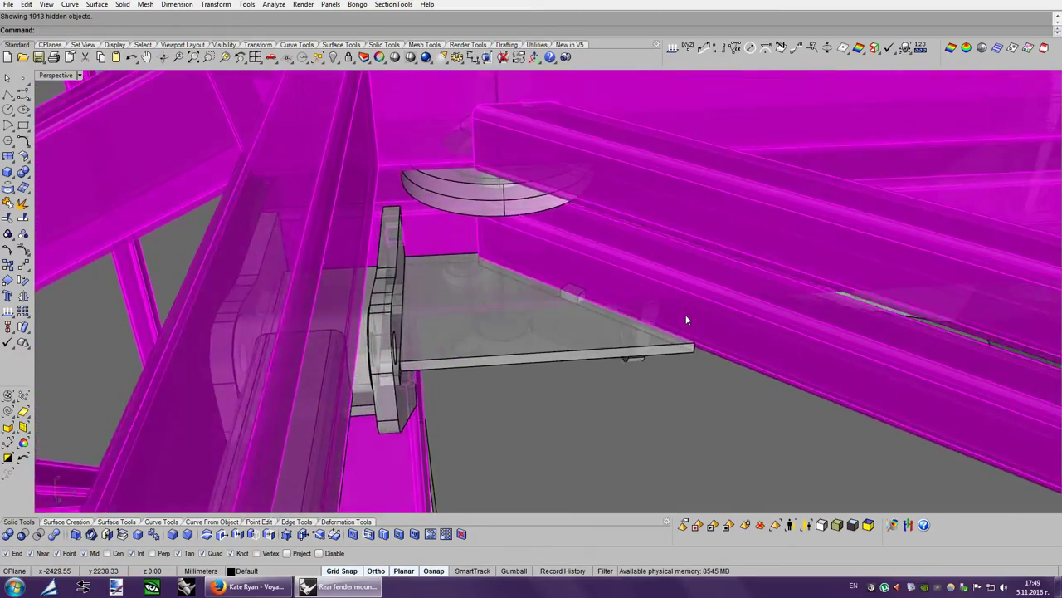
{"action": "key", "text": "Up"}
{"action": "key", "text": "Up"}
{"action": "key", "text": "Up"}
{"action": "key", "text": "Up"}
{"action": "key", "text": "Up"}
{"action": "key", "text": "Up"}
{"action": "key", "text": "Up"}
{"action": "key", "text": "Up"}
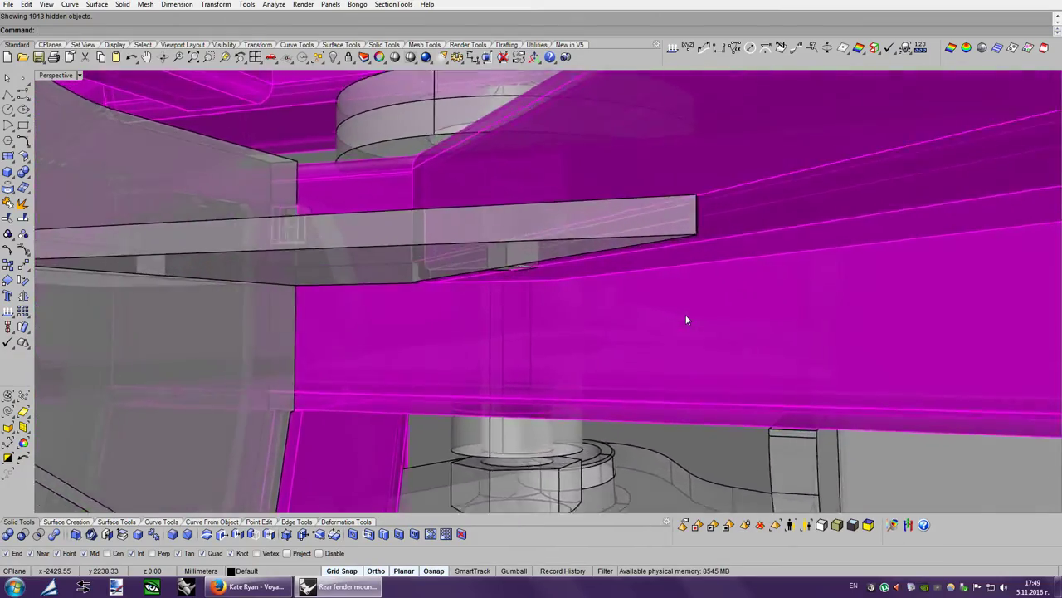
{"action": "key", "text": "Up"}
{"action": "key", "text": "Up"}
{"action": "key", "text": "Up"}
{"action": "key", "text": "Up"}
{"action": "key", "text": "Up"}
{"action": "key", "text": "Up"}
{"action": "key", "text": "Up"}
{"action": "key", "text": "Up"}
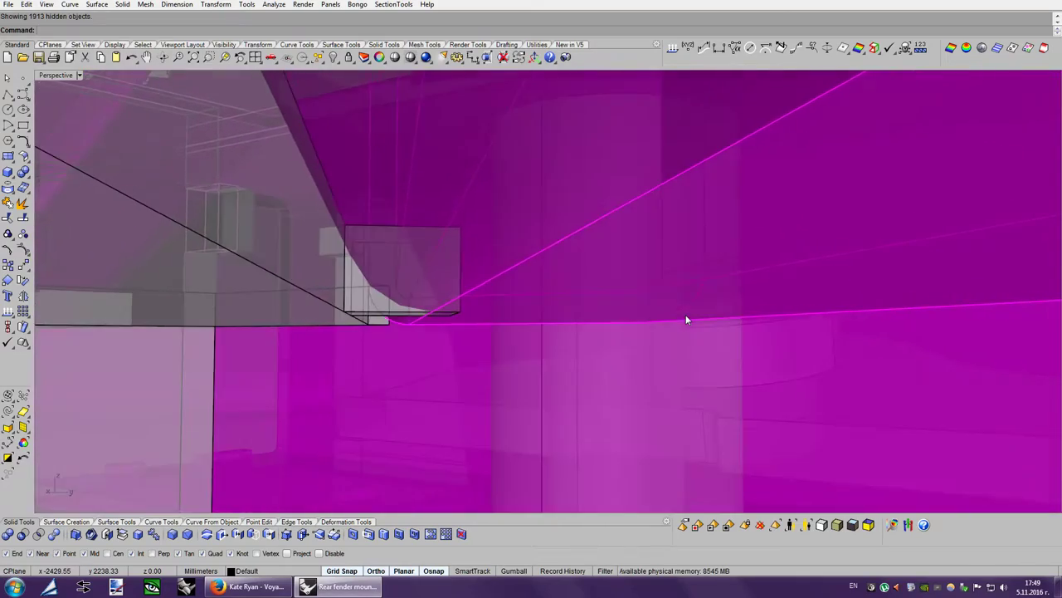
{"action": "key", "text": "Up"}
{"action": "key", "text": "Up"}
{"action": "key", "text": "Up"}
{"action": "key", "text": "Up"}
{"action": "key", "text": "Up"}
{"action": "key", "text": "Up"}
{"action": "key", "text": "Up"}
{"action": "key", "text": "Up"}
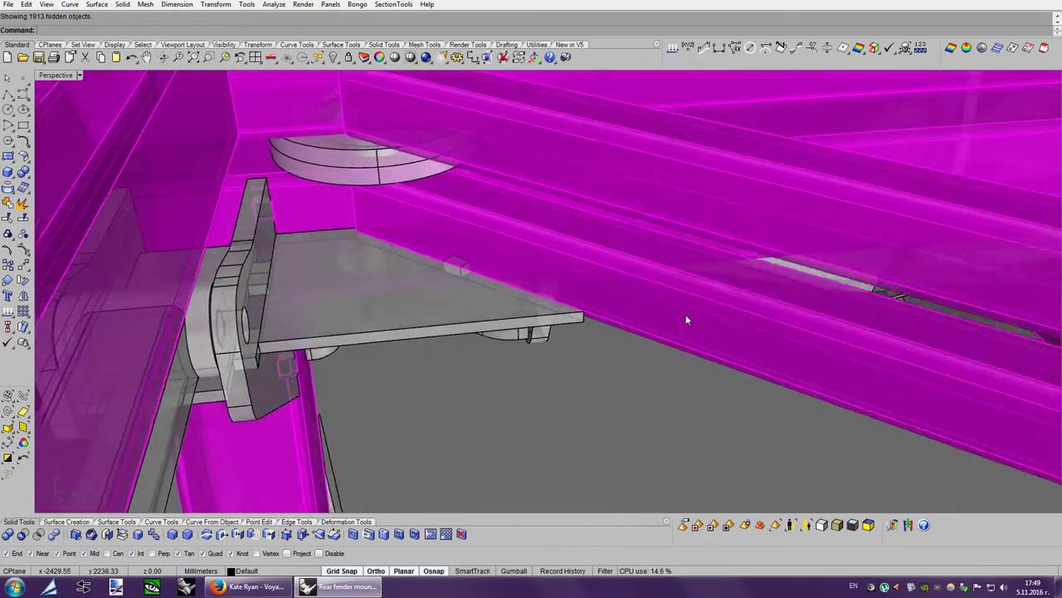
{"action": "key", "text": "Up"}
{"action": "key", "text": "Up"}
{"action": "key", "text": "Up"}
{"action": "left_click", "coordinate": [627, 347]}
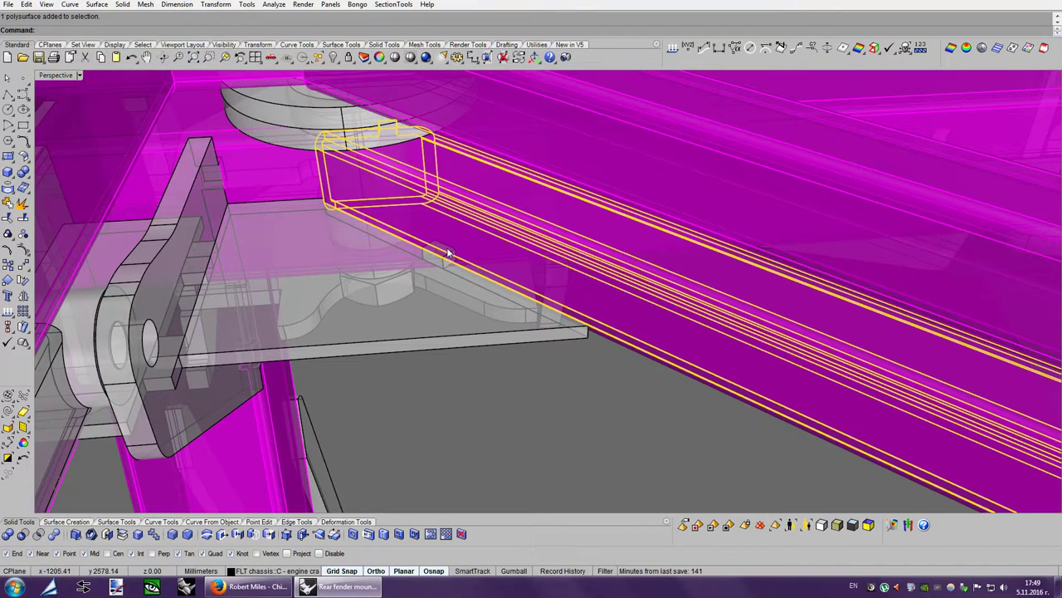
Isolate the channel and tab box, then subtract the box from the channel.
{"action": "middle_click", "coordinate": [532, 279]}
{"action": "left_click", "coordinate": [555, 283]}
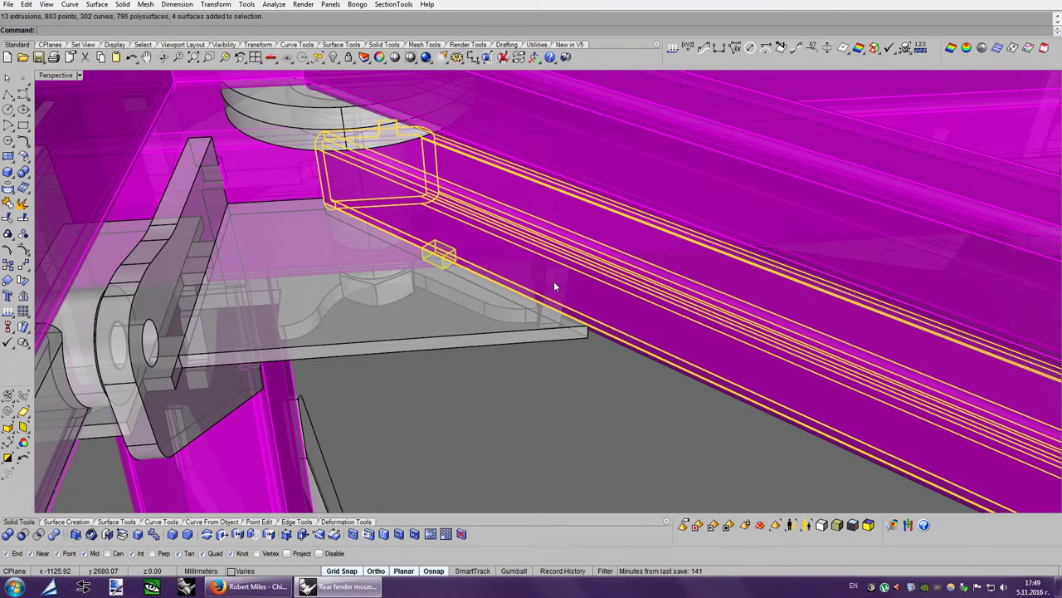
{"action": "key", "text": "Up"}
{"action": "key", "text": "Up"}
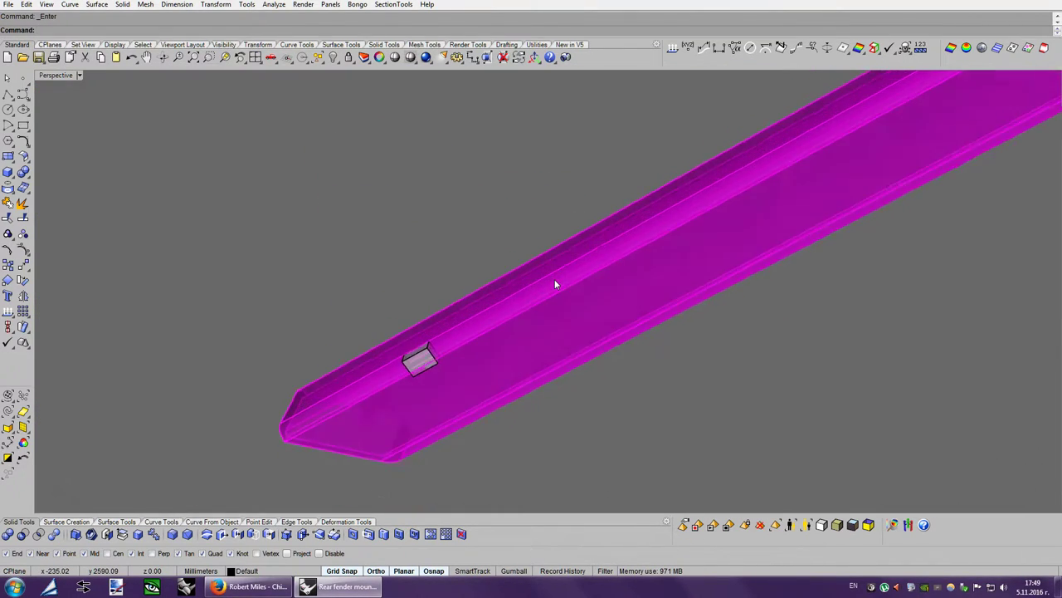
{"action": "key", "text": "Up"}
{"action": "key", "text": "Up"}
{"action": "right_click_drag", "start_coordinate": [554, 285], "coordinate": [603, 296]}
{"action": "left_click", "coordinate": [579, 276]}
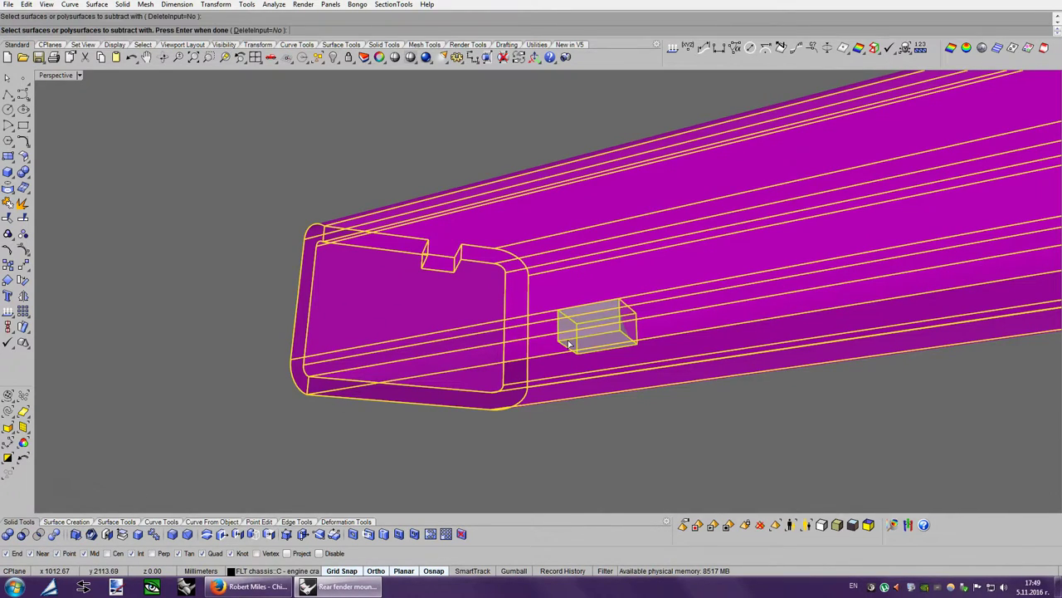
{"action": "key", "text": "Return"}
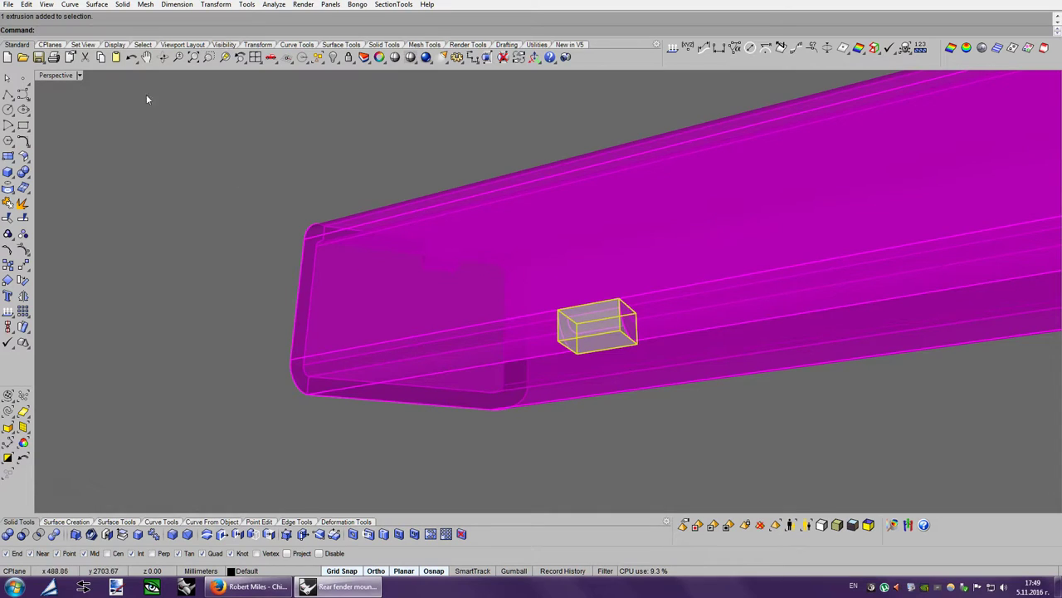
Review the pocketed channel in Rendered display, then return to Ghosted display.
{"action": "left_click", "coordinate": [836, 523]}
{"action": "right_click_drag", "start_coordinate": [750, 421], "coordinate": [758, 348]}
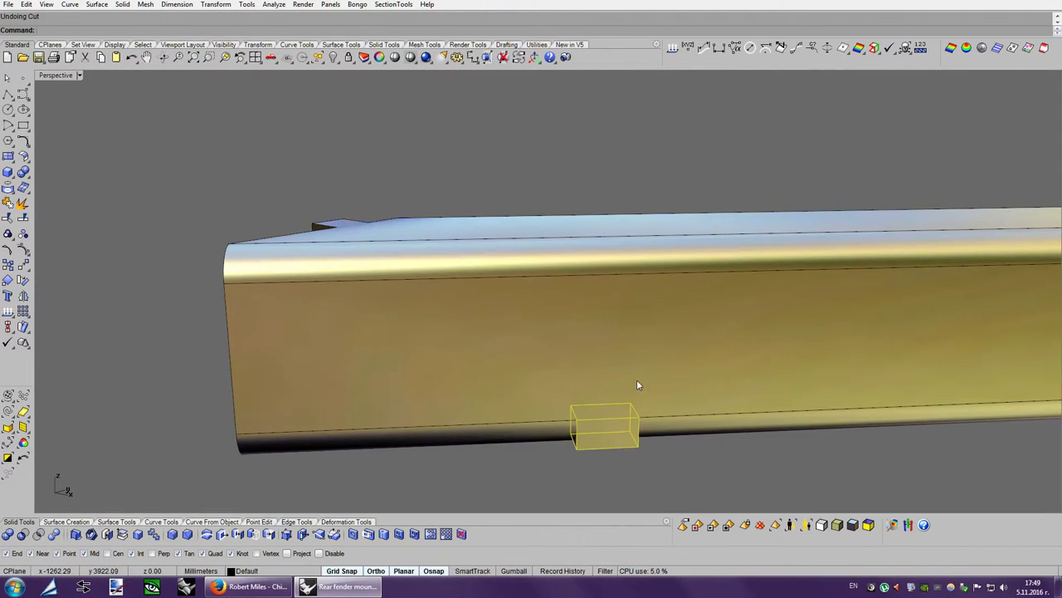
{"action": "key", "text": "alt+g"}
{"action": "middle_click", "coordinate": [634, 378]}
Isolate the tabbed triangular plate to check it, then restore the 1918 hidden frame objects.
{"action": "left_click", "coordinate": [595, 342]}
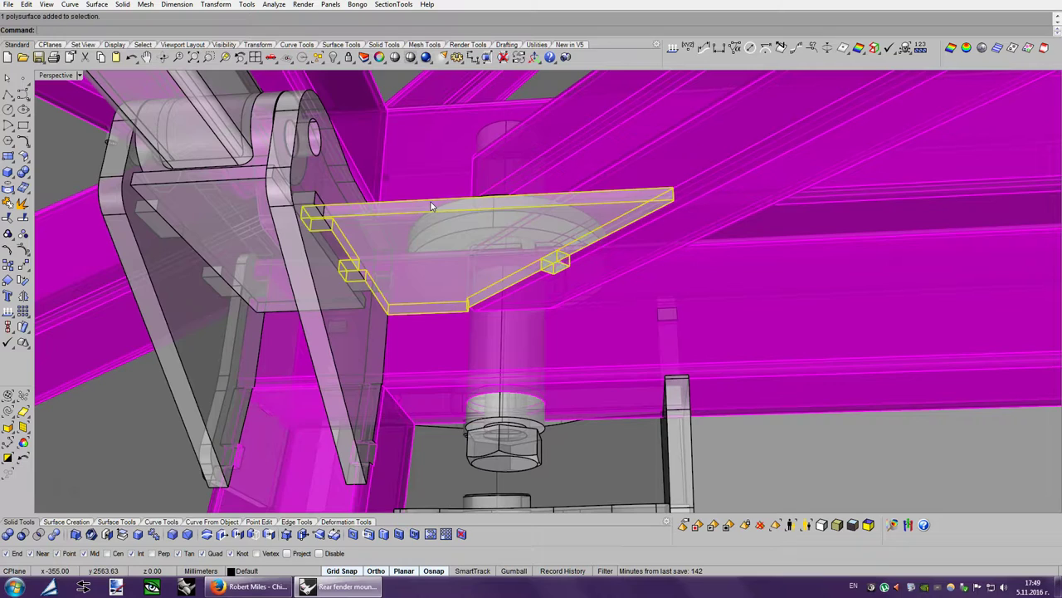
{"action": "left_click", "coordinate": [615, 260]}
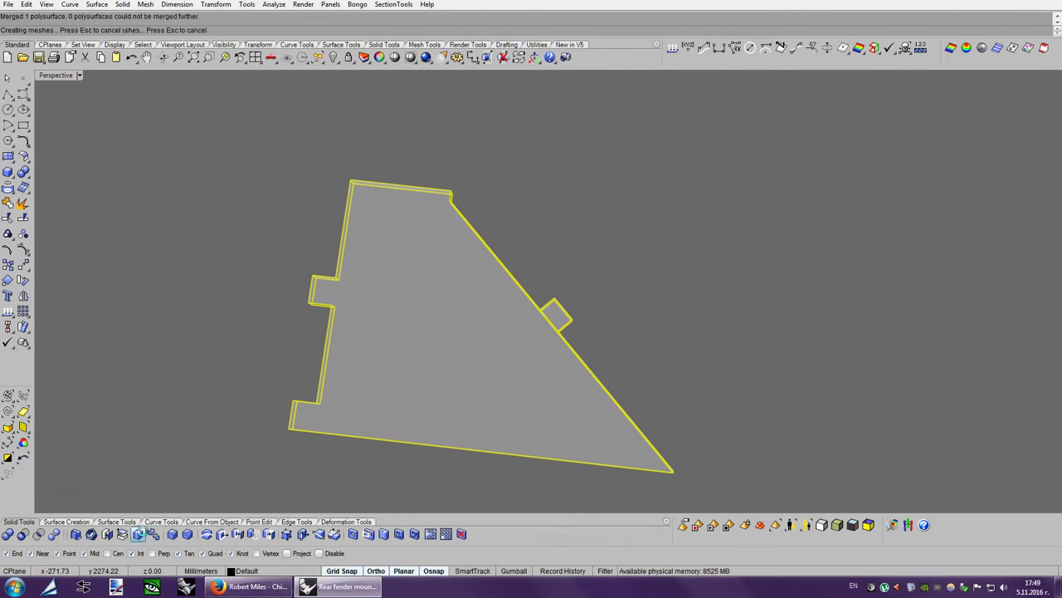
{"action": "left_click", "coordinate": [680, 343]}
{"action": "right_click_drag", "start_coordinate": [681, 344], "coordinate": [607, 295]}
{"action": "middle_click", "coordinate": [624, 304]}
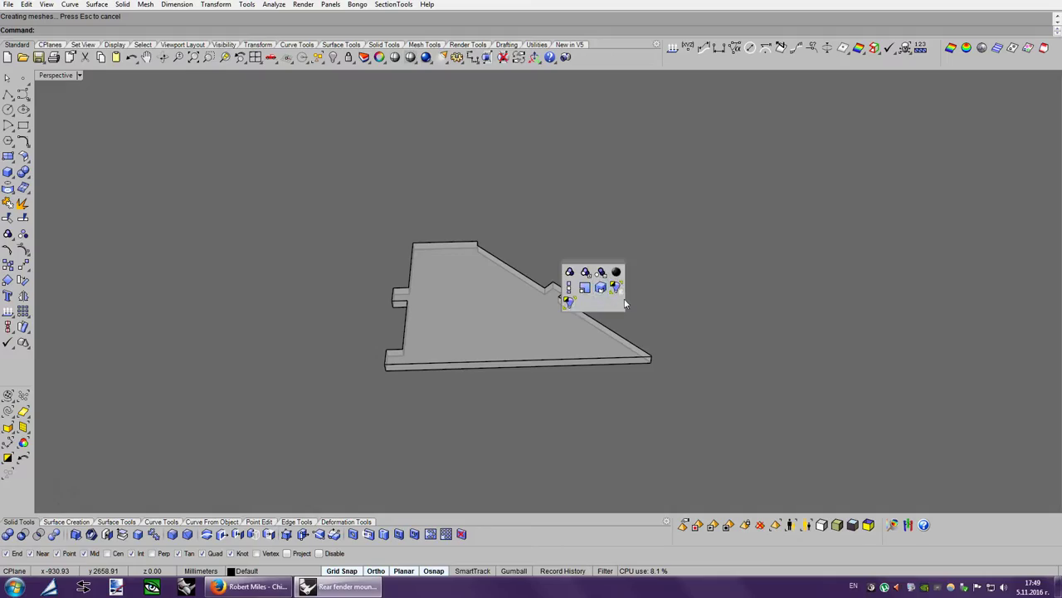
{"action": "left_click", "coordinate": [616, 287]}
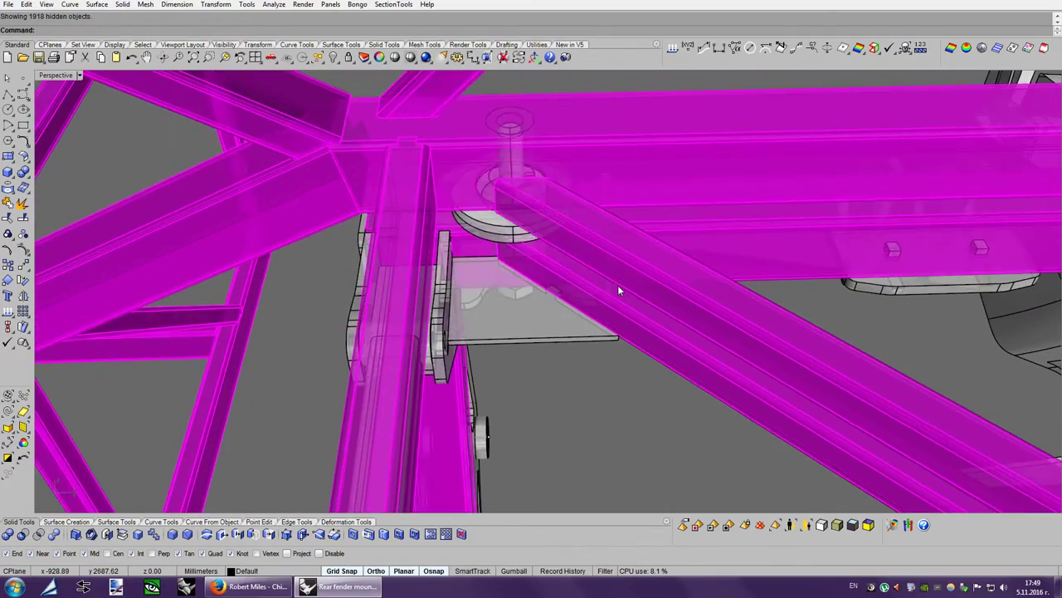
Orbit beneath the frame to inspect the plate seated in the hinge bracket.
{"action": "key", "text": "Down"}
{"action": "key", "text": "Down"}
{"action": "key", "text": "Down"}
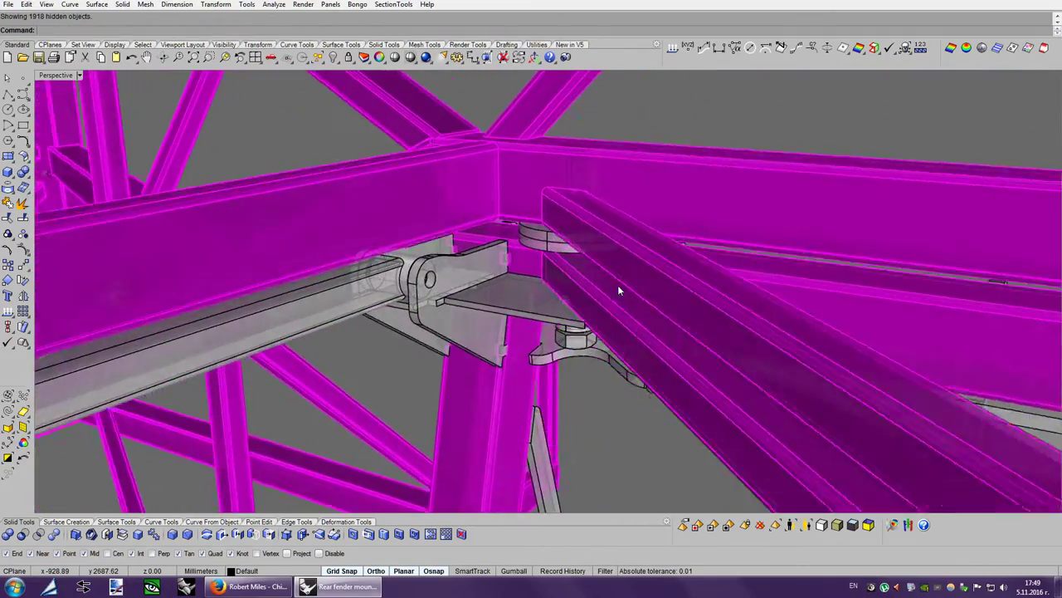
{"action": "key", "text": "Down"}
{"action": "key", "text": "Down"}
{"action": "key", "text": "Down"}
{"action": "key", "text": "Down"}
{"action": "key", "text": "Down"}
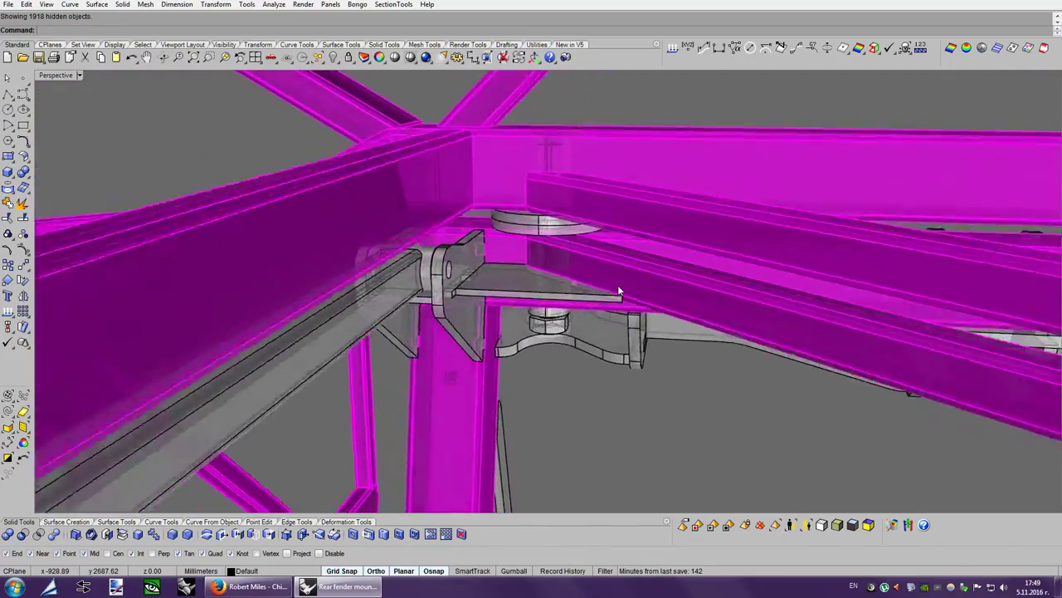
{"action": "key", "text": "Down"}
{"action": "key", "text": "Down"}
{"action": "key", "text": "Down"}
{"action": "key", "text": "Down"}
{"action": "key", "text": "Down"}
{"action": "key", "text": "Down"}
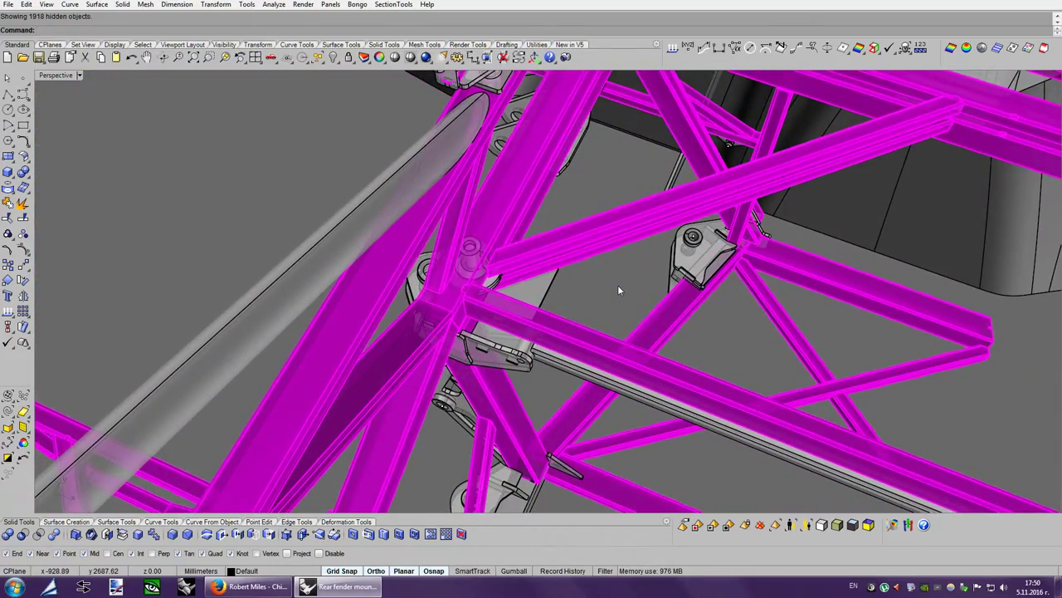
{"action": "key", "text": "Down"}
{"action": "key", "text": "Down"}
{"action": "key", "text": "Down"}
{"action": "key", "text": "Down"}
{"action": "key", "text": "Down"}
{"action": "key", "text": "Down"}
{"action": "key", "text": "Down"}
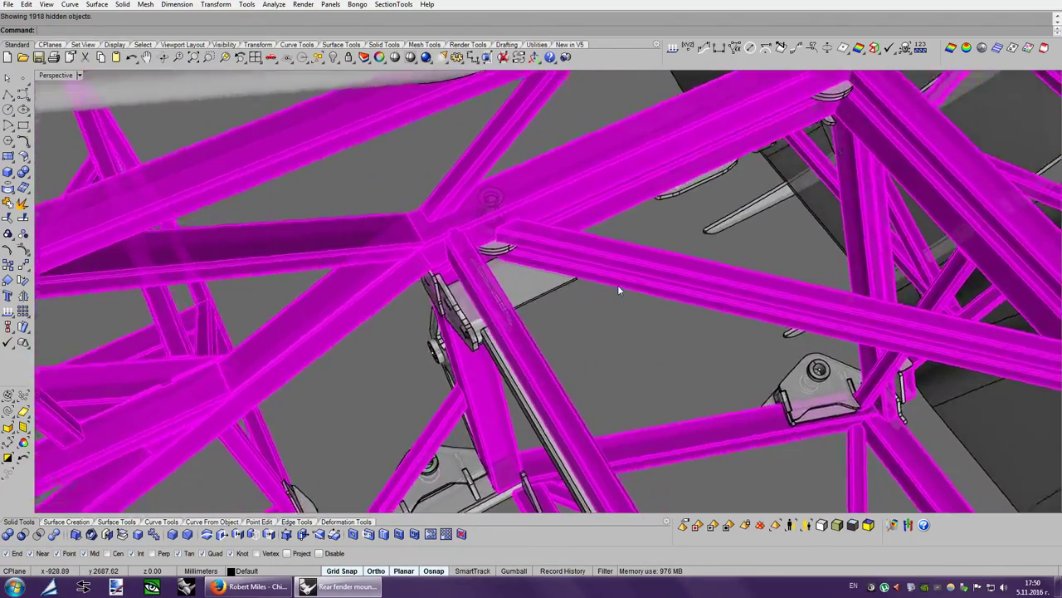
{"action": "key", "text": "Down"}
{"action": "key", "text": "Down"}
{"action": "key", "text": "Down"}
{"action": "key", "text": "Down"}
{"action": "key", "text": "Down"}
{"action": "key", "text": "Down"}
{"action": "key", "text": "Down"}
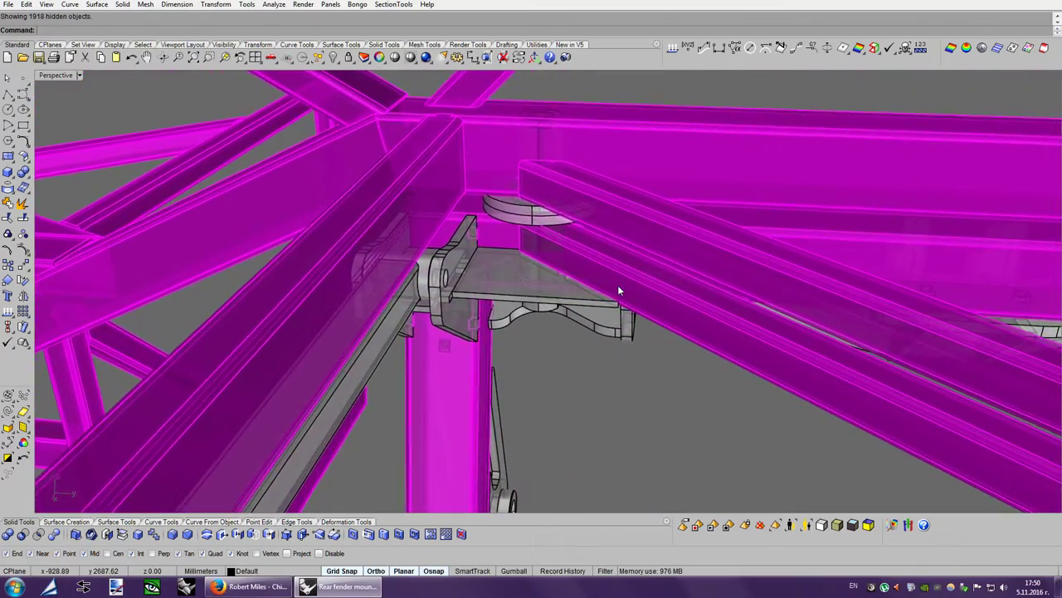
{"action": "key", "text": "Down"}
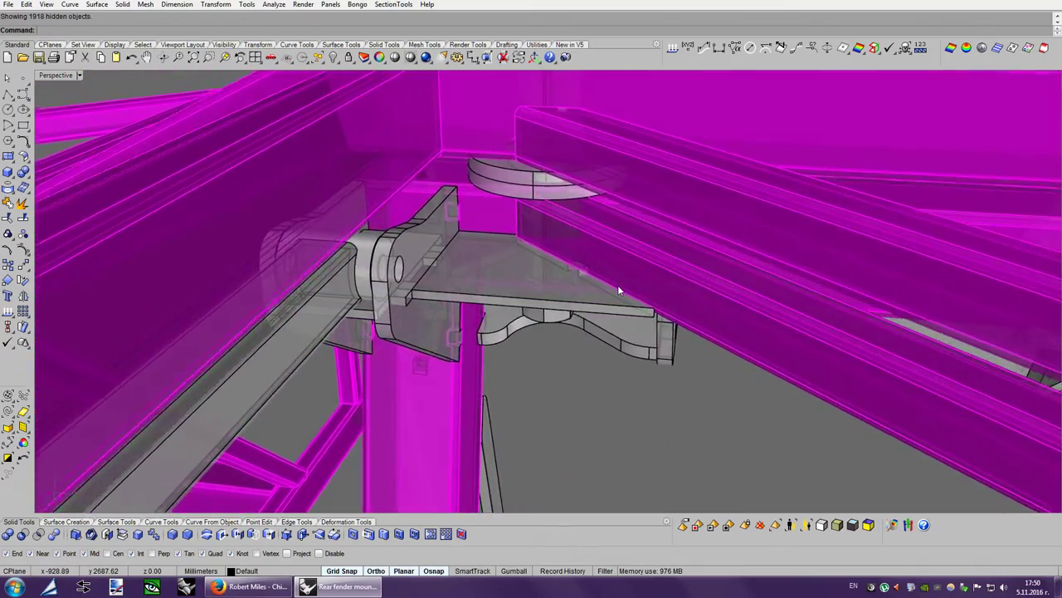
{"action": "key", "text": "Down"}
{"action": "key", "text": "Down"}
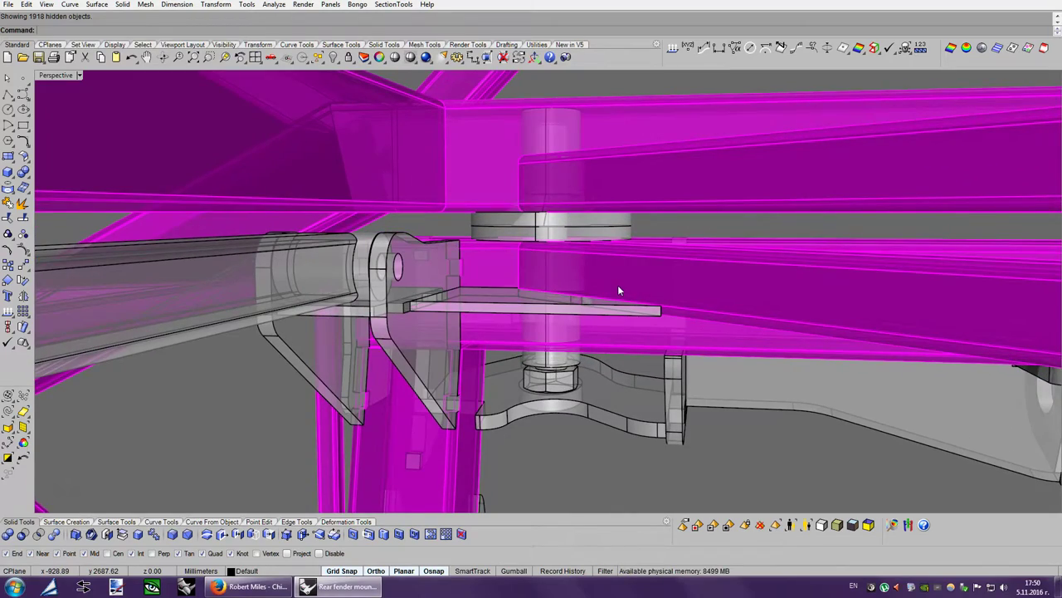
{"action": "key", "text": "Down"}
{"action": "key", "text": "Up"}
{"action": "key", "text": "Up"}
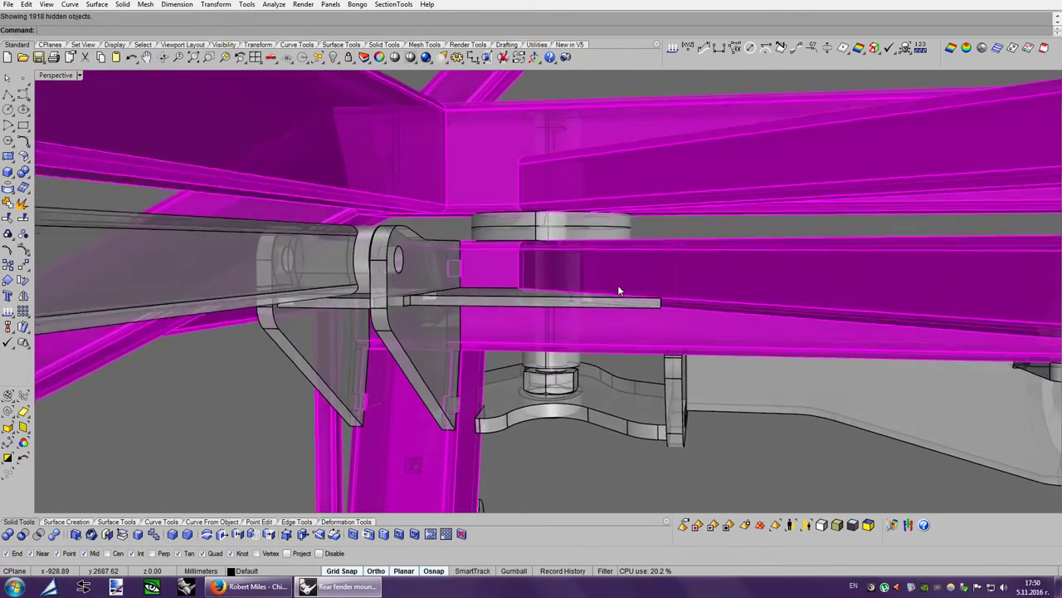
{"action": "key", "text": "Up"}
{"action": "key", "text": "Down"}
{"action": "key", "text": "Down"}
Undo the Show, the tab union and the Hide so the frame returns with separate tabs.
{"action": "left_click", "coordinate": [133, 58]}
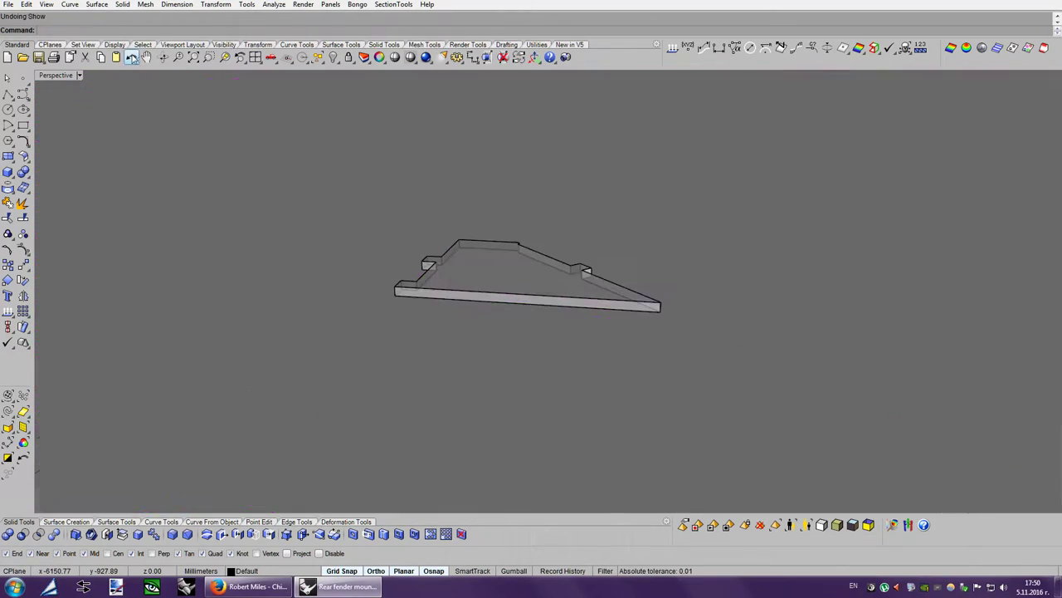
{"action": "left_click", "coordinate": [132, 58]}
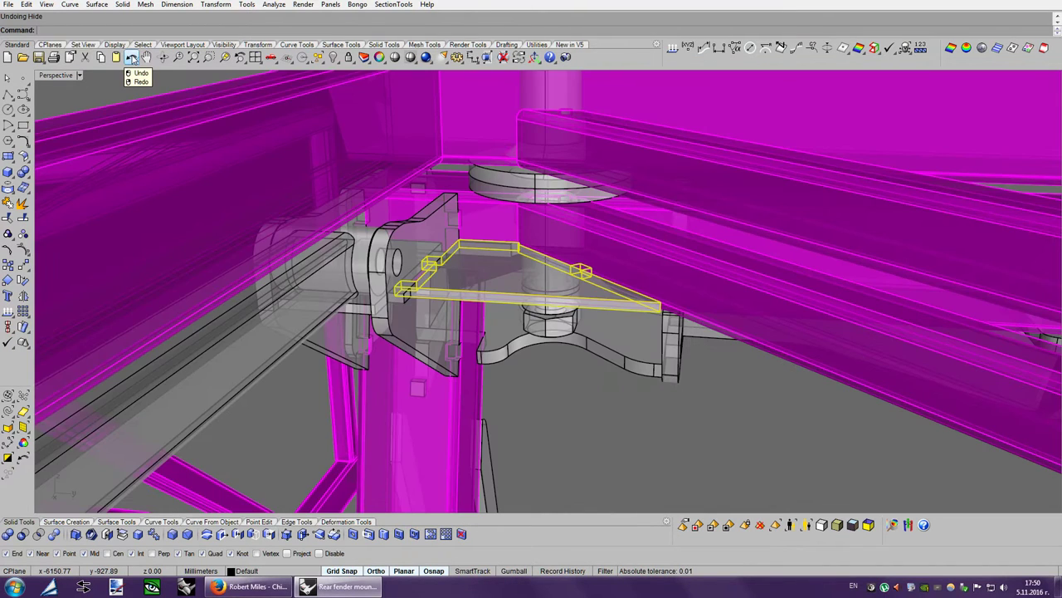
{"action": "left_click", "coordinate": [133, 57]}
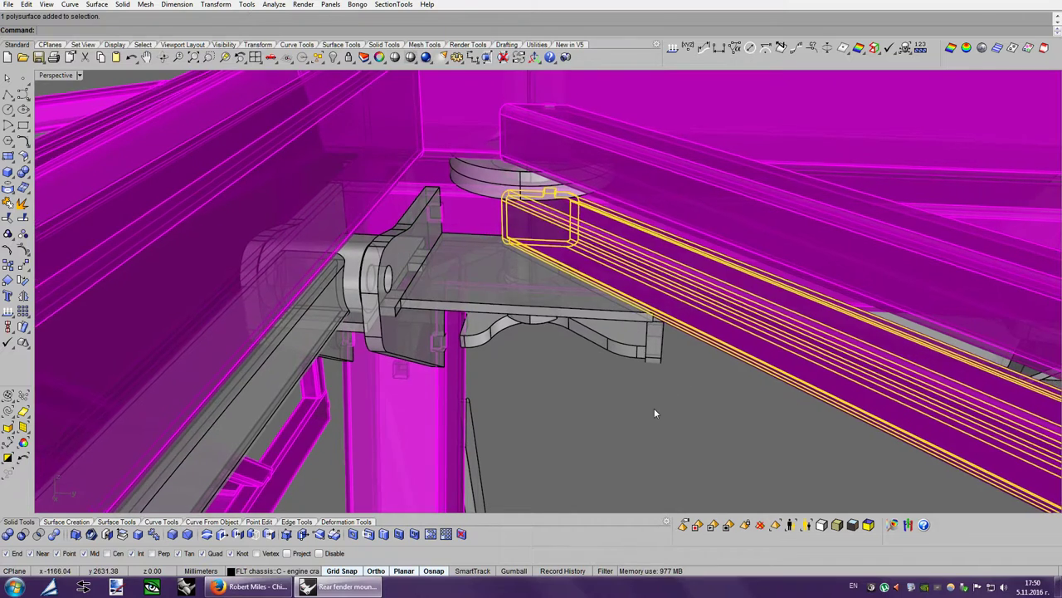
{"action": "right_click_drag", "start_coordinate": [725, 342], "coordinate": [589, 269]}
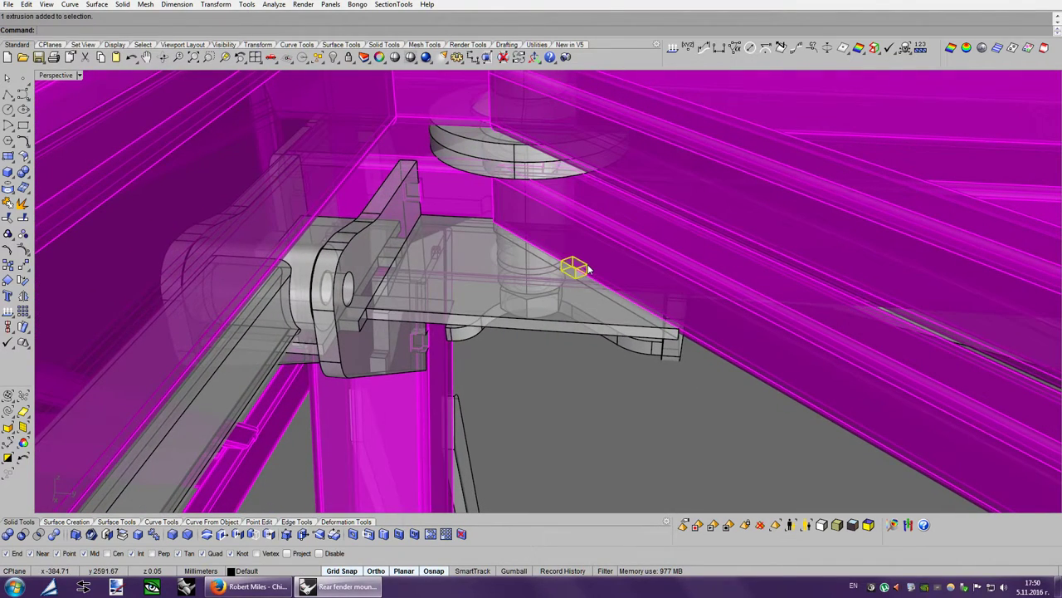
Select the triangular plate and orbit and zoom around the bracket to inspect it.
{"action": "left_click", "coordinate": [541, 329], "text": "shift"}
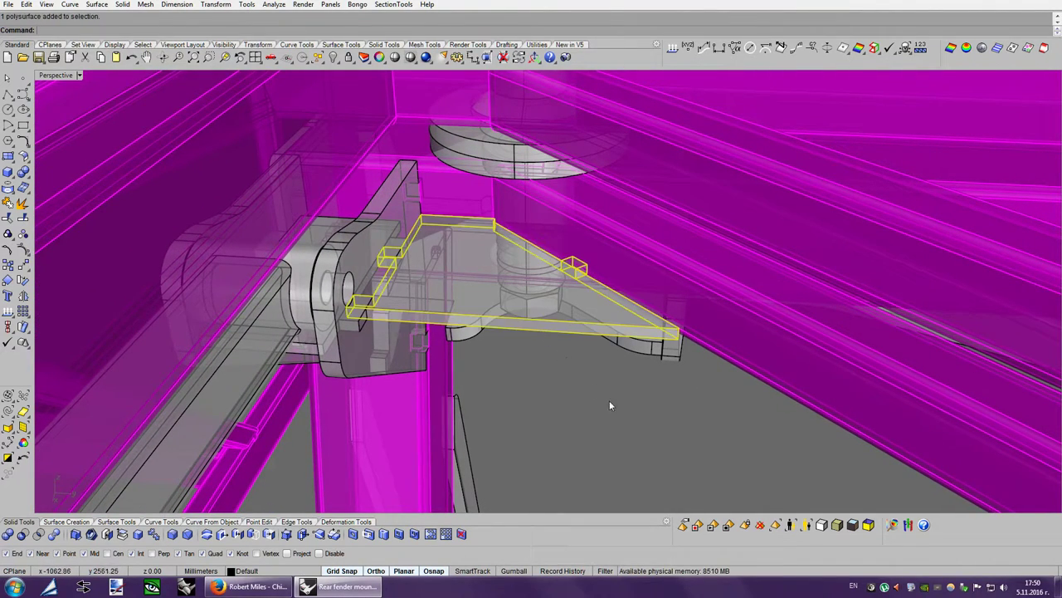
{"action": "key", "text": "Up"}
{"action": "key", "text": "Up"}
{"action": "key", "text": "Up"}
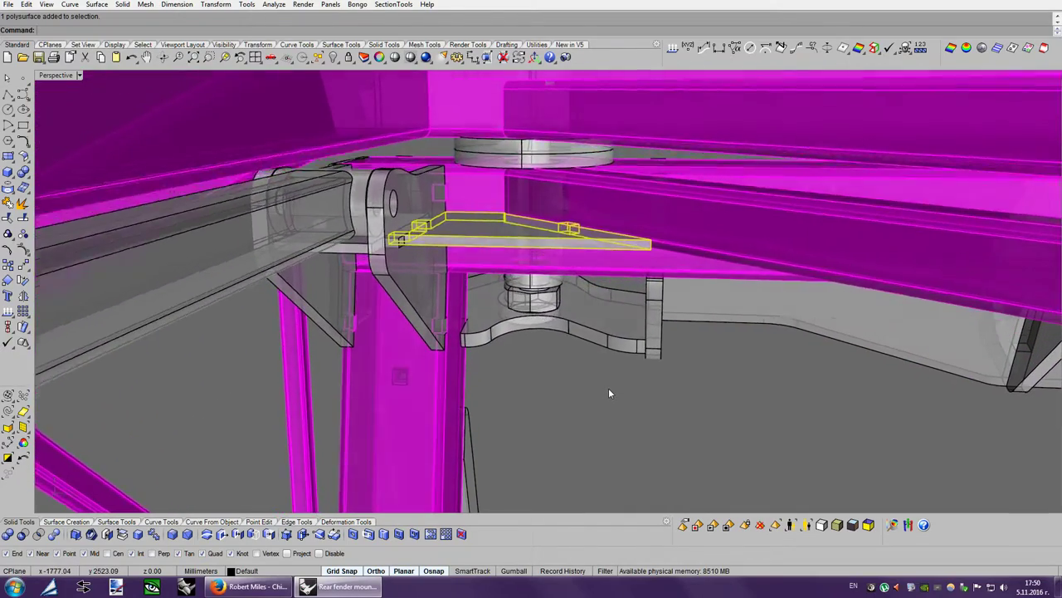
{"action": "key", "text": "Up"}
{"action": "key", "text": "Up"}
{"action": "key", "text": "Up"}
{"action": "key", "text": "Up"}
{"action": "key", "text": "Up"}
{"action": "key", "text": "Up"}
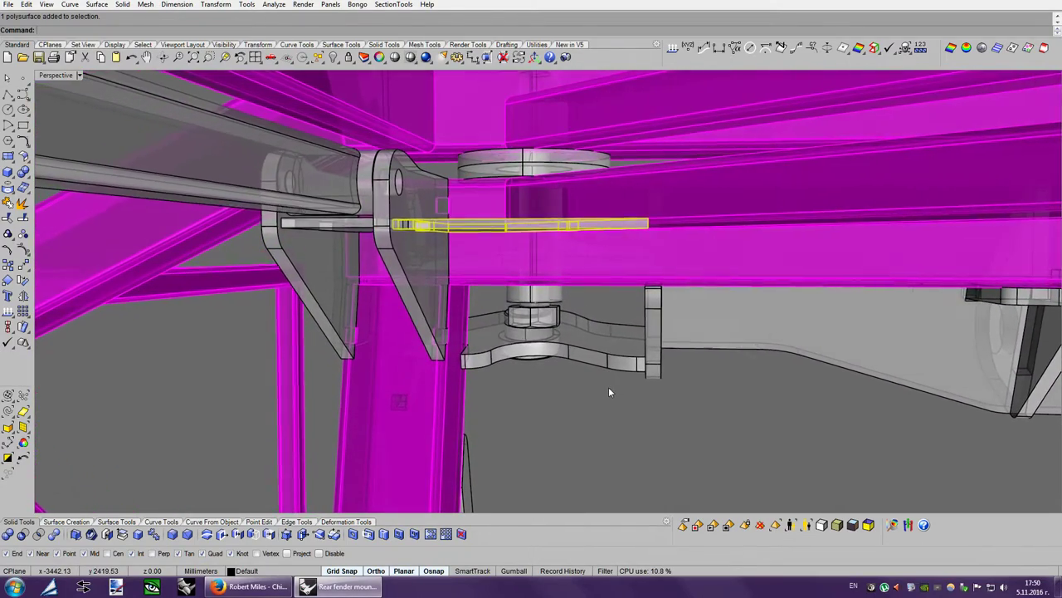
{"action": "key", "text": "Up"}
{"action": "key", "text": "Up"}
{"action": "key", "text": "Down"}
{"action": "key", "text": "Down"}
{"action": "key", "text": "Down"}
{"action": "key", "text": "Down"}
{"action": "key", "text": "Down"}
{"action": "key", "text": "Down"}
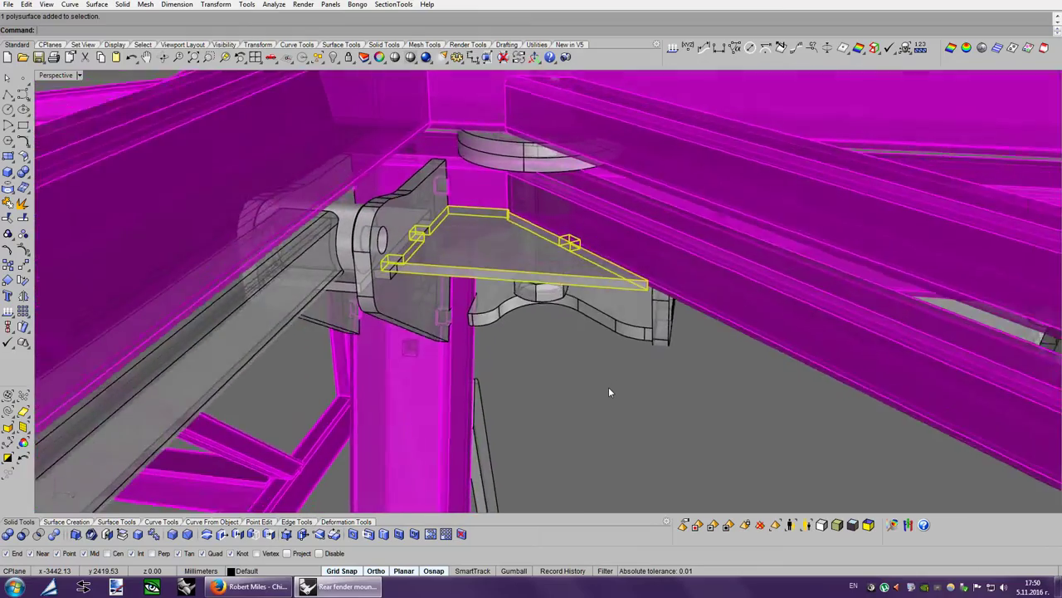
{"action": "key", "text": "Down"}
{"action": "key", "text": "Down"}
{"action": "key", "text": "Up"}
{"action": "key", "text": "Up"}
{"action": "key", "text": "Up"}
{"action": "key", "text": "Up"}
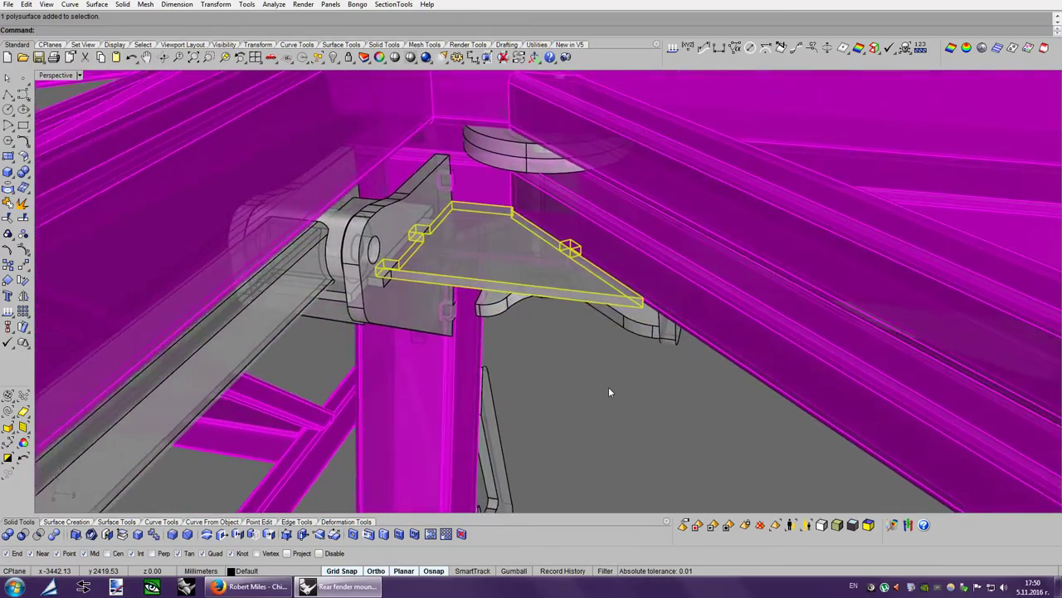
{"action": "key", "text": "Up"}
{"action": "key", "text": "Up"}
{"action": "key", "text": "Up"}
{"action": "key", "text": "Up"}
{"action": "key", "text": "Up"}
{"action": "key", "text": "Up"}
{"action": "key", "text": "Page_Up"}
{"action": "key", "text": "Page_Up"}
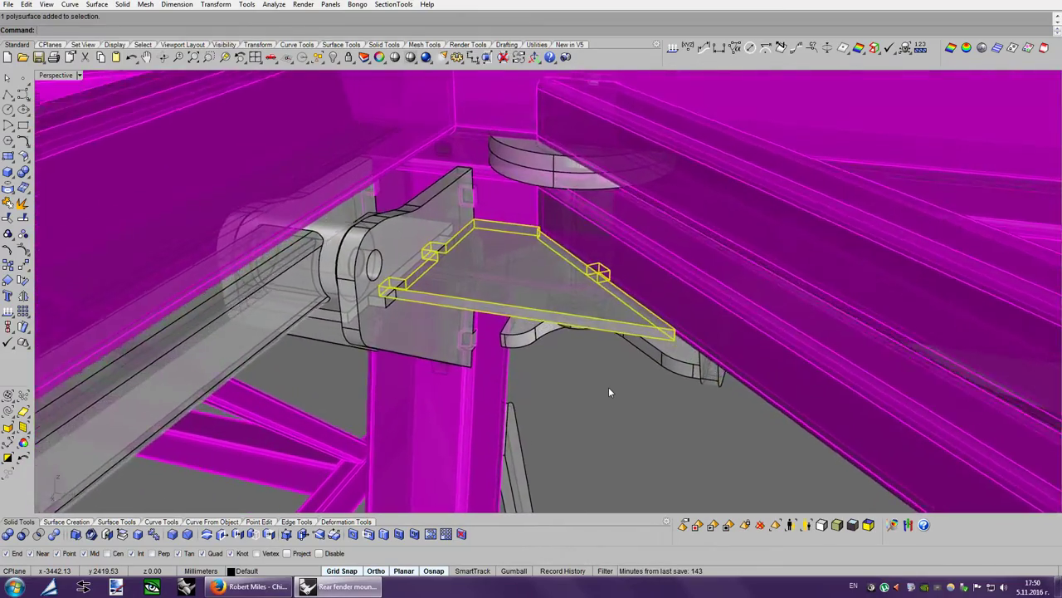
{"action": "key", "text": "Page_Up"}
{"action": "key", "text": "Page_Up"}
{"action": "key", "text": "Page_Up"}
{"action": "key", "text": "Page_Up"}
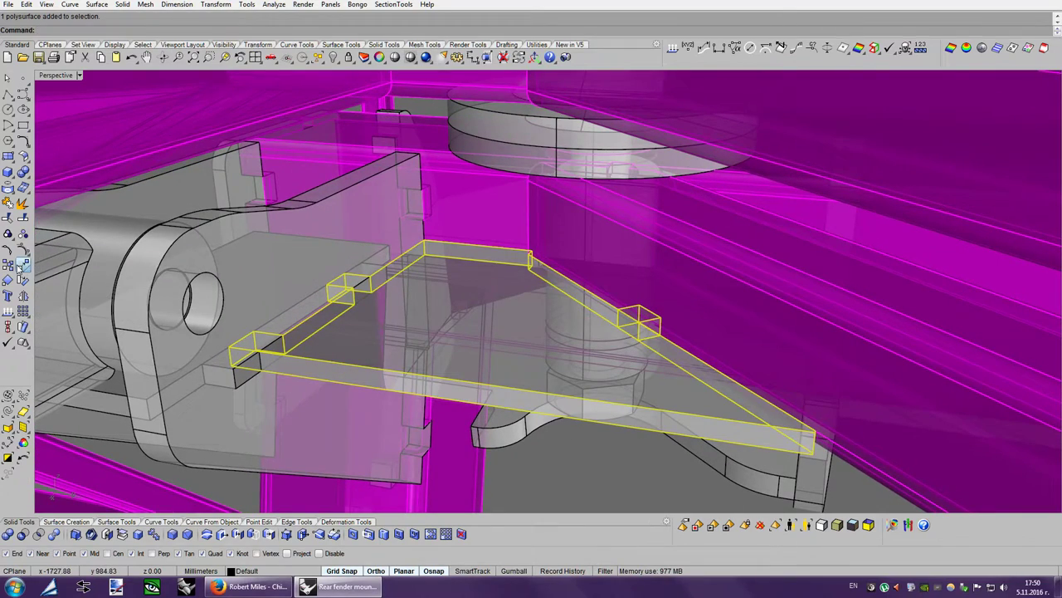
Raise the triangular plate and tabs about 4 mm and view them in shaded Bobi3 display.
{"action": "key", "text": "Up"}
{"action": "key", "text": "Up"}
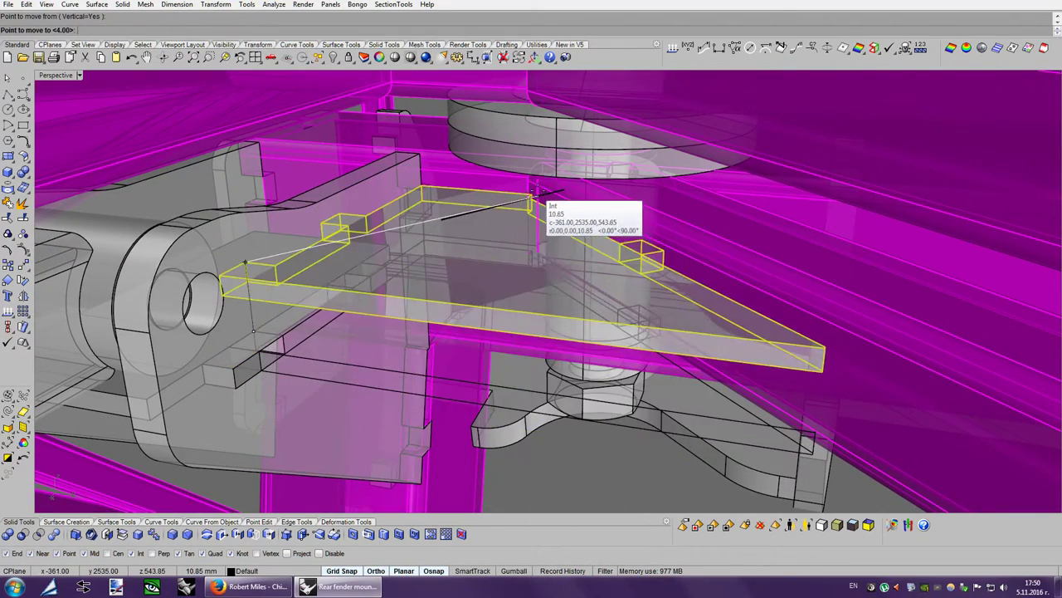
{"action": "key", "text": "Page_Up"}
{"action": "key", "text": "Page_Up"}
{"action": "key", "text": "Page_Up"}
{"action": "key", "text": "Page_Up"}
{"action": "key", "text": "Page_Up"}
{"action": "key", "text": "Page_Up"}
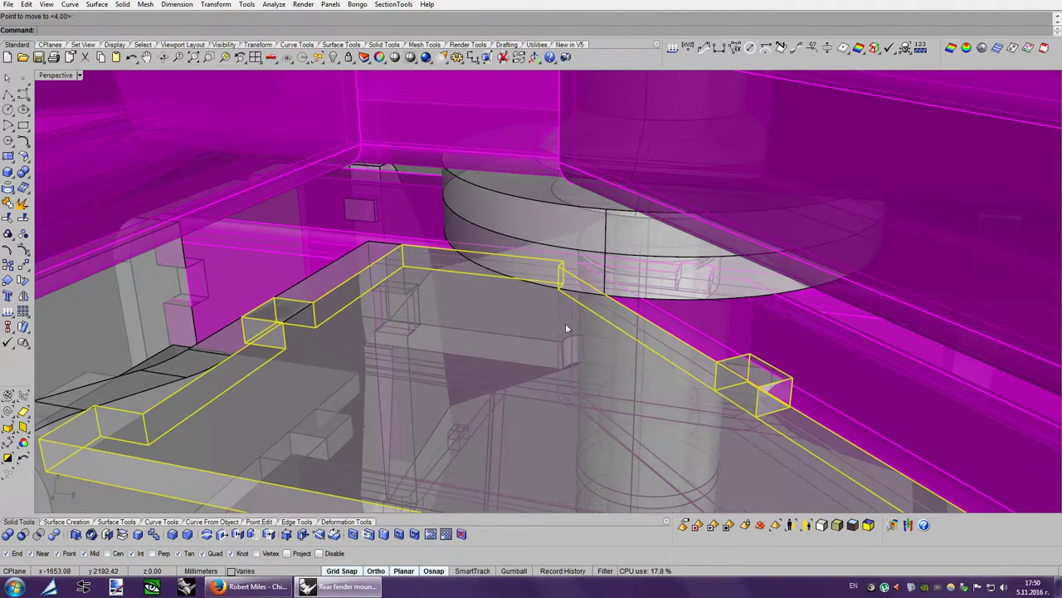
{"action": "scroll", "coordinate": [614, 303], "scroll_direction": "down", "scroll_amount": 3}
{"action": "scroll", "coordinate": [617, 300], "scroll_direction": "down", "scroll_amount": 3}
{"action": "scroll", "coordinate": [617, 300], "scroll_direction": "down", "scroll_amount": 1}
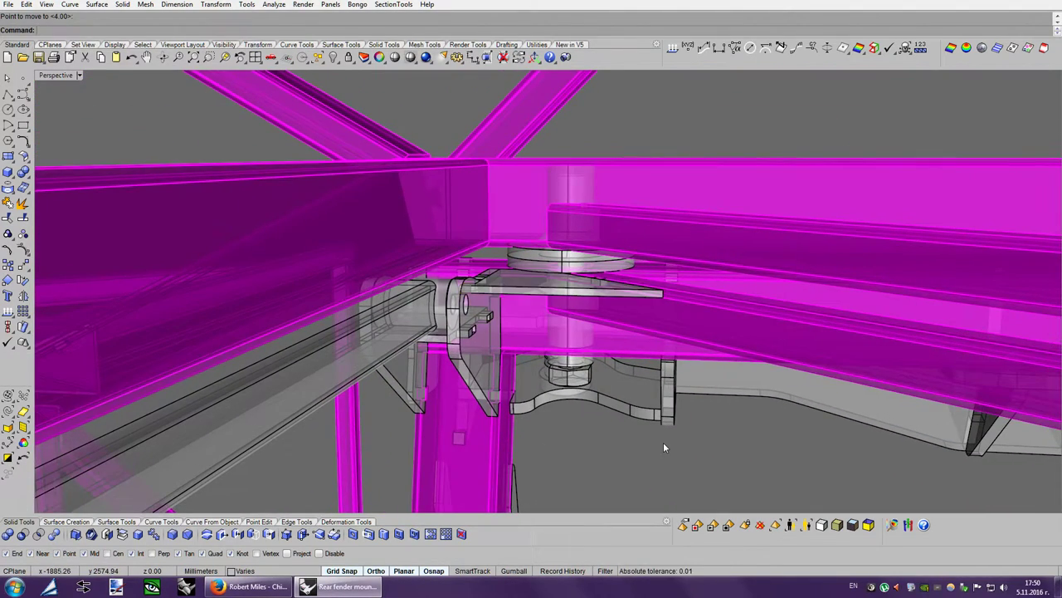
{"action": "left_click", "coordinate": [836, 525]}
{"action": "key", "text": "Up"}
{"action": "key", "text": "Up"}
Orbit under the hinge bracket and triangular plate to inspect their undersides.
{"action": "key", "text": "Page_Up"}
{"action": "key", "text": "Page_Up"}
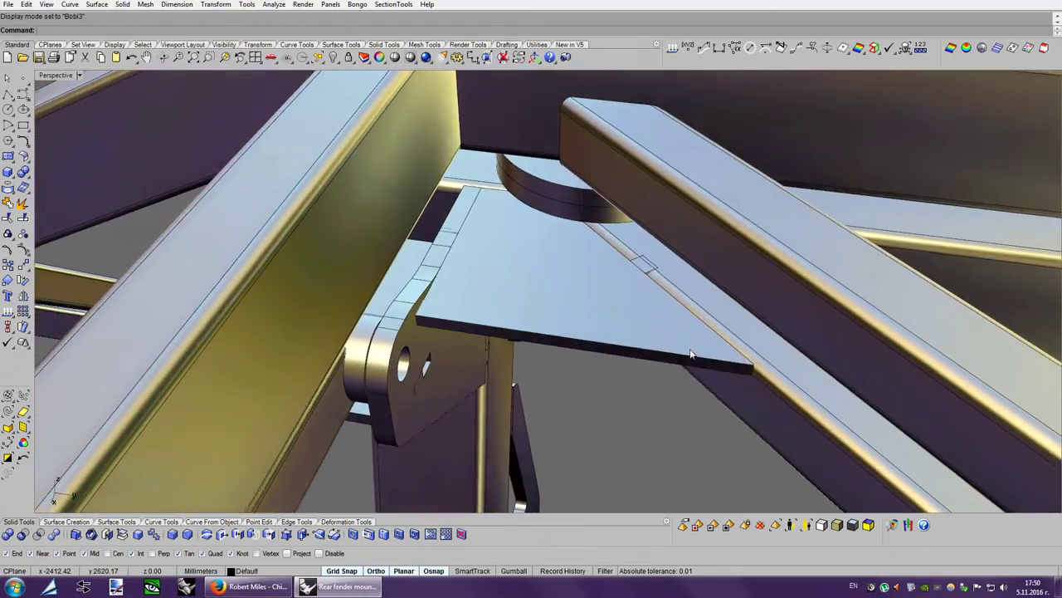
{"action": "key", "text": "Down"}
{"action": "key", "text": "Down"}
{"action": "key", "text": "Down"}
{"action": "key", "text": "Up"}
{"action": "key", "text": "Up"}
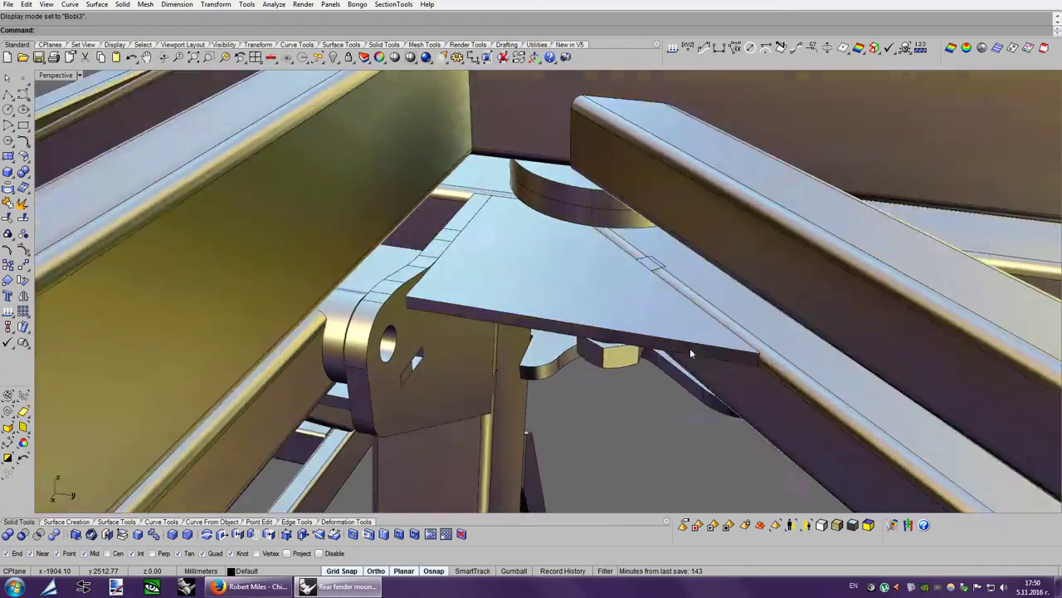
{"action": "key", "text": "Left"}
{"action": "key", "text": "Left"}
{"action": "key", "text": "Left"}
{"action": "key", "text": "Left"}
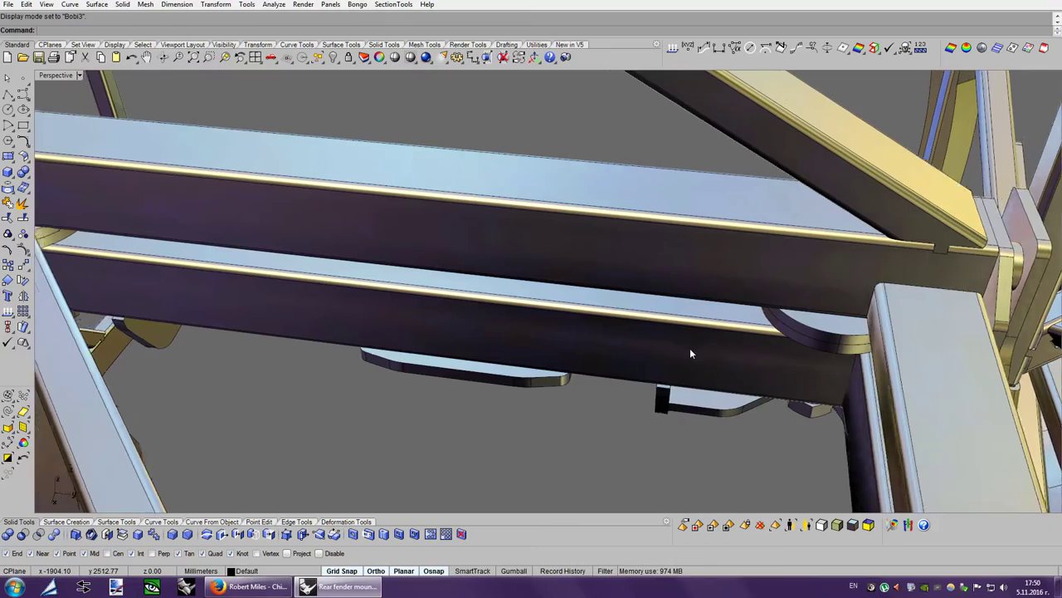
{"action": "key", "text": "Left"}
{"action": "key", "text": "Left"}
{"action": "key", "text": "Page_Up"}
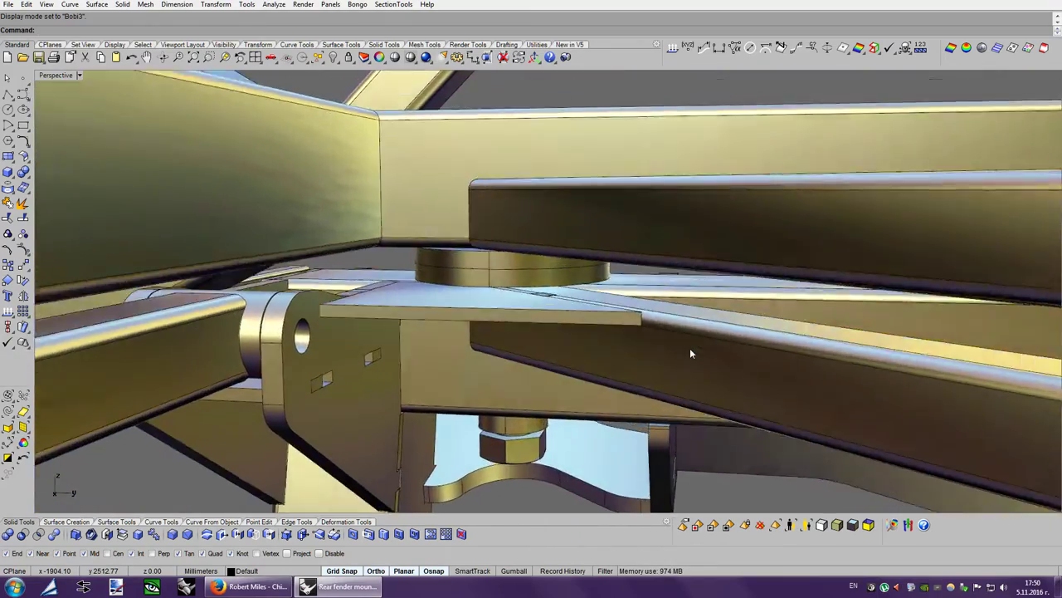
{"action": "key", "text": "Page_Up"}
{"action": "key", "text": "Page_Up"}
{"action": "key", "text": "Page_Up"}
{"action": "key", "text": "Down"}
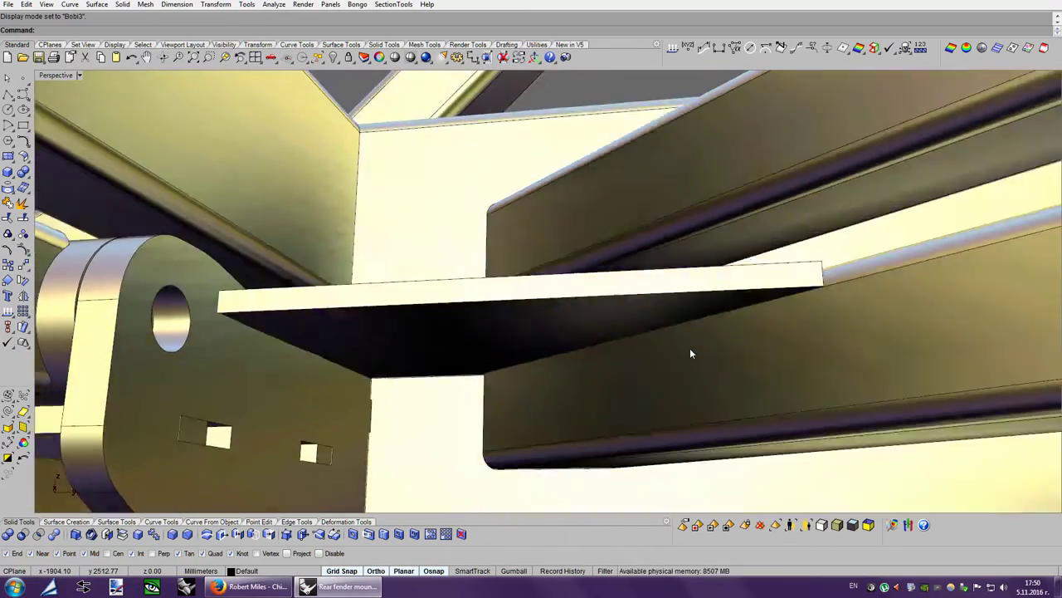
{"action": "key", "text": "Down"}
{"action": "key", "text": "Left"}
{"action": "key", "text": "Left"}
{"action": "key", "text": "Page_Up"}
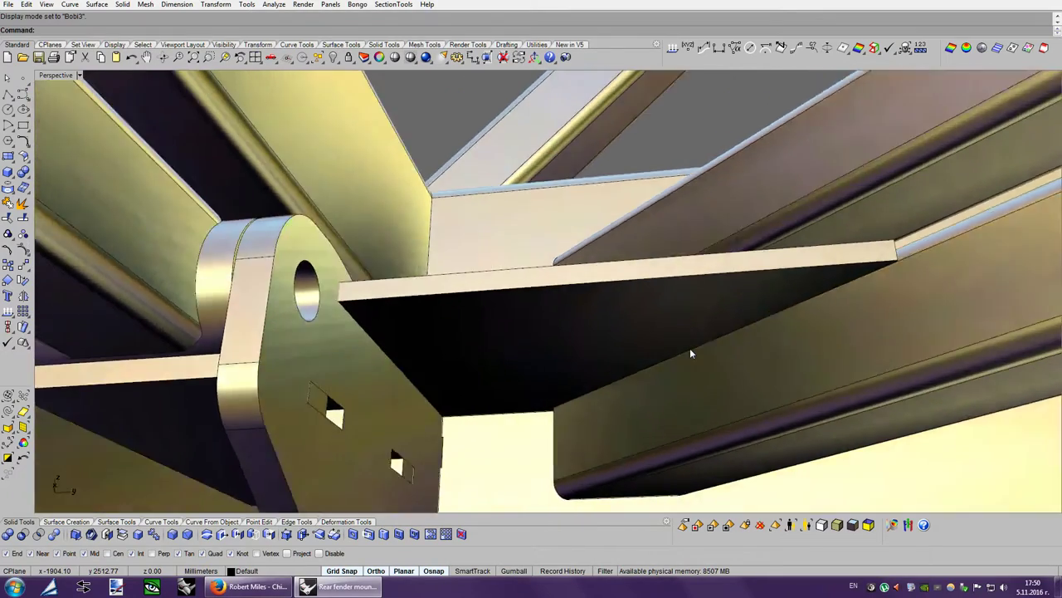
{"action": "key", "text": "Down"}
{"action": "key", "text": "Left"}
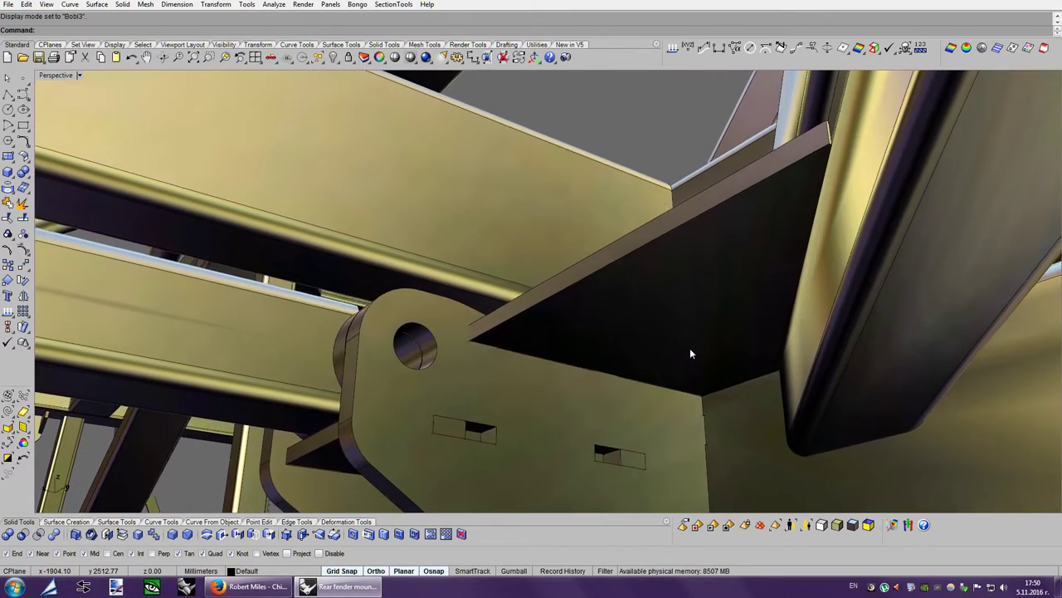
{"action": "key", "text": "Down"}
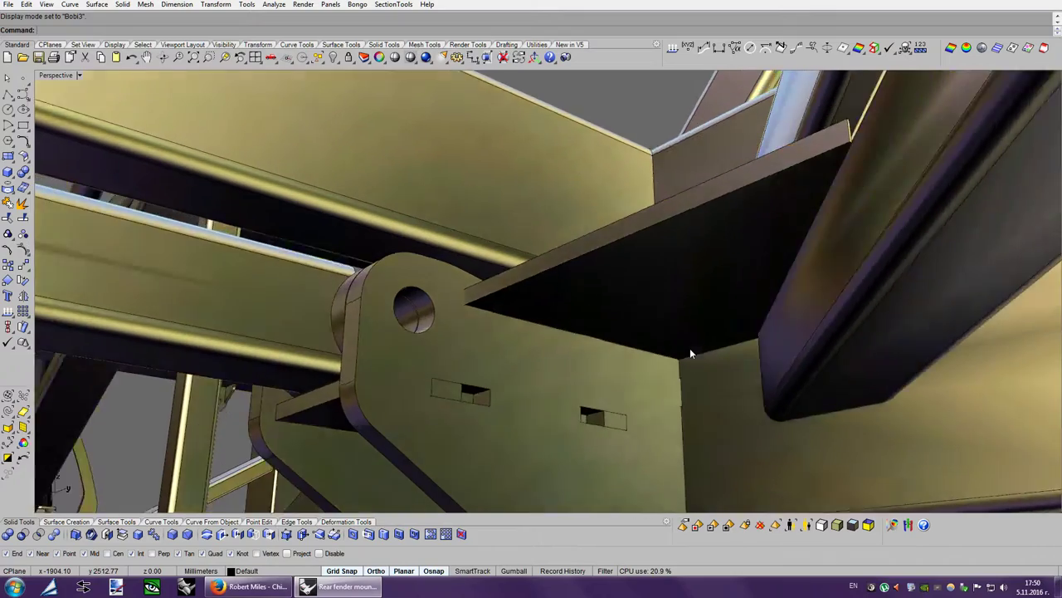
{"action": "key", "text": "Up"}
{"action": "key", "text": "Up"}
{"action": "key", "text": "Up"}
{"action": "key", "text": "Up"}
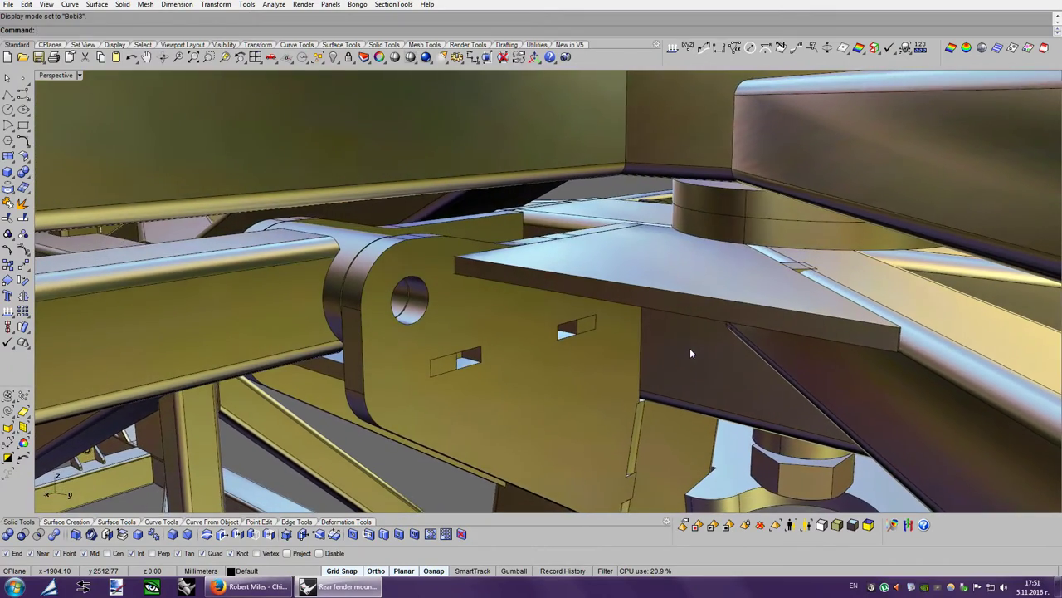
{"action": "key", "text": "Left"}
Switch the viewport to Ghosted display to see the plate through the frame rails.
{"action": "right_click_drag", "start_coordinate": [689, 352], "coordinate": [682, 407]}
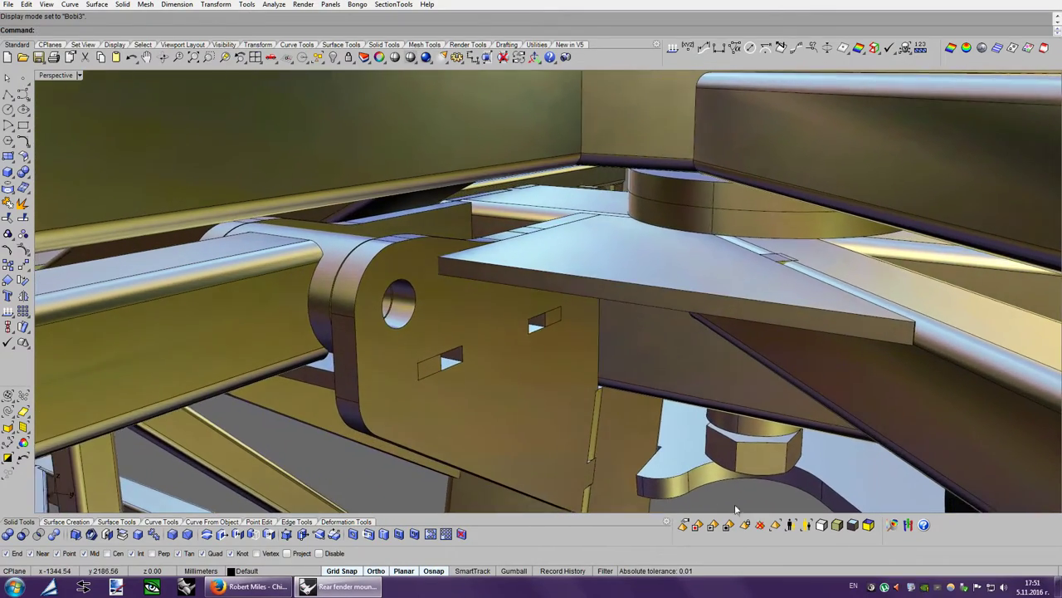
{"action": "key", "text": "ctrl+alt+g"}
{"action": "mouse_move", "coordinate": [507, 307]}
{"action": "right_mouse_down"}
{"action": "mouse_move", "coordinate": [637, 322]}
{"action": "mouse_move", "coordinate": [405, 291]}
{"action": "right_mouse_up"}
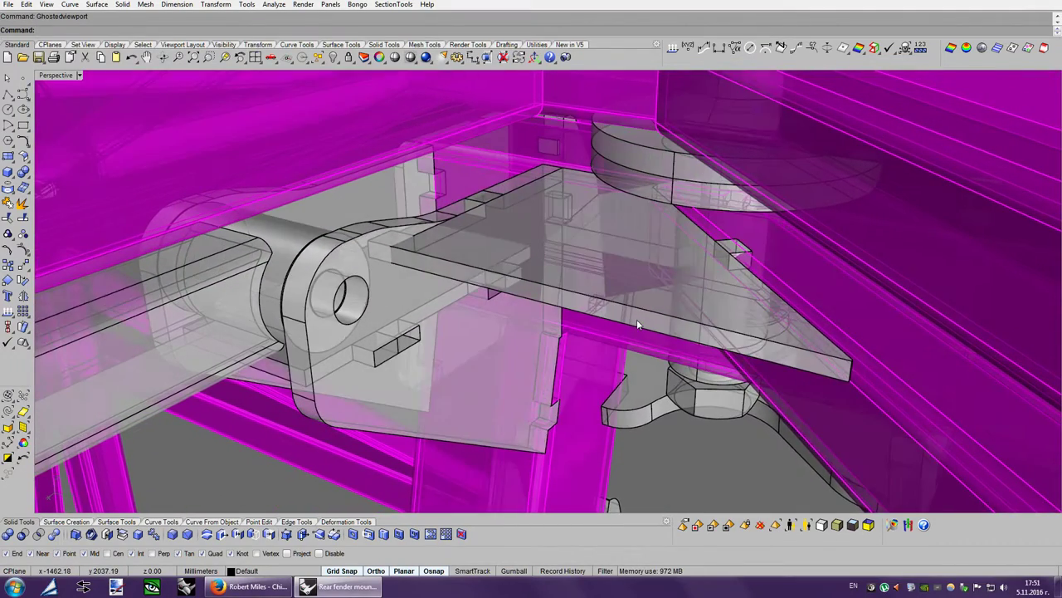
Select the bracket side plate and triangular plate and hide all unselected objects.
{"action": "left_click", "coordinate": [404, 291]}
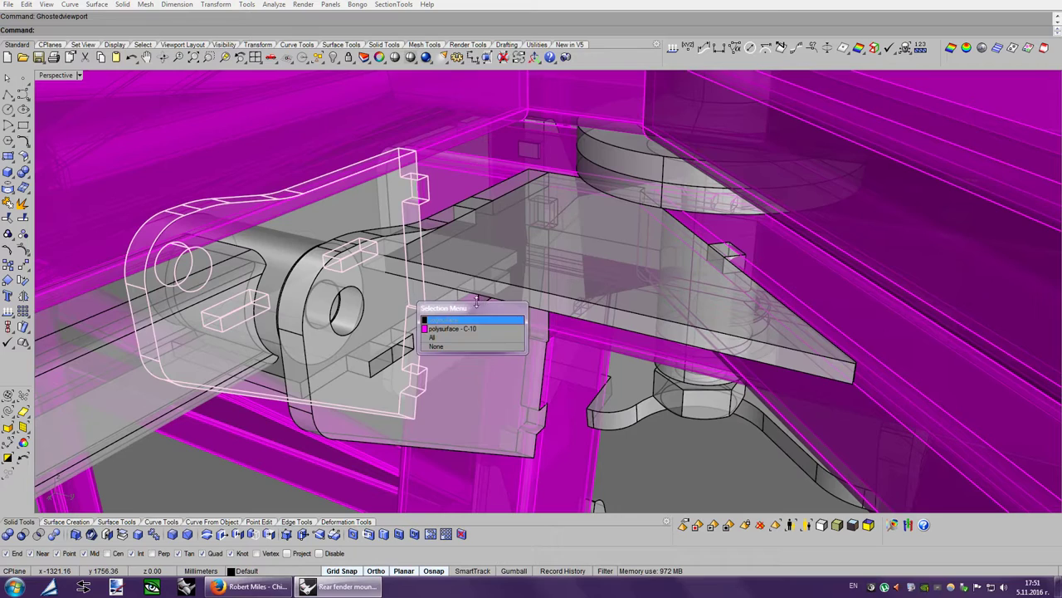
{"action": "left_click", "coordinate": [440, 327]}
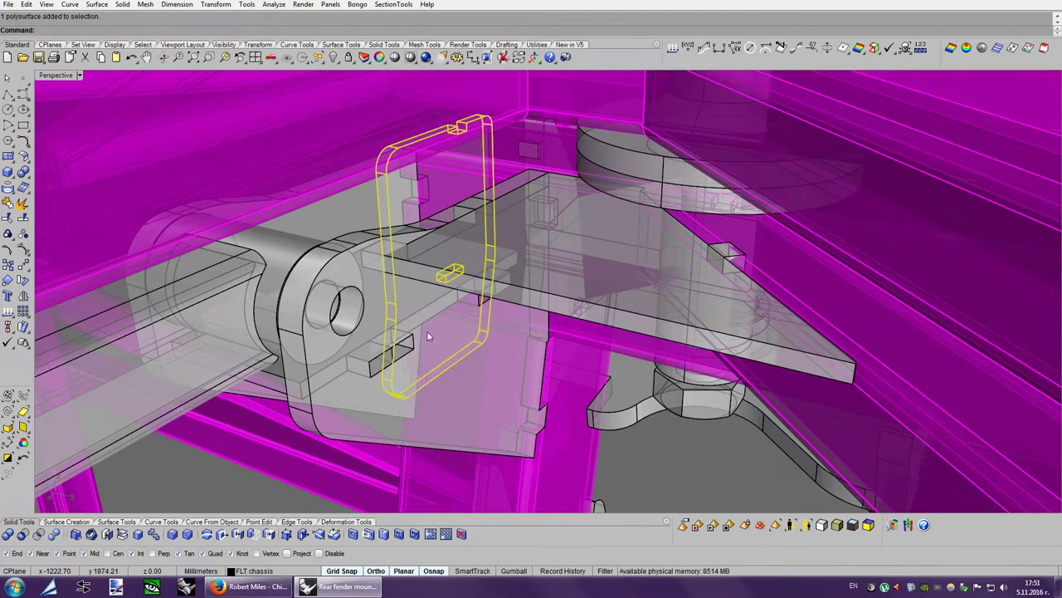
{"action": "left_click", "coordinate": [460, 395]}
{"action": "left_click", "coordinate": [640, 320], "text": "shift"}
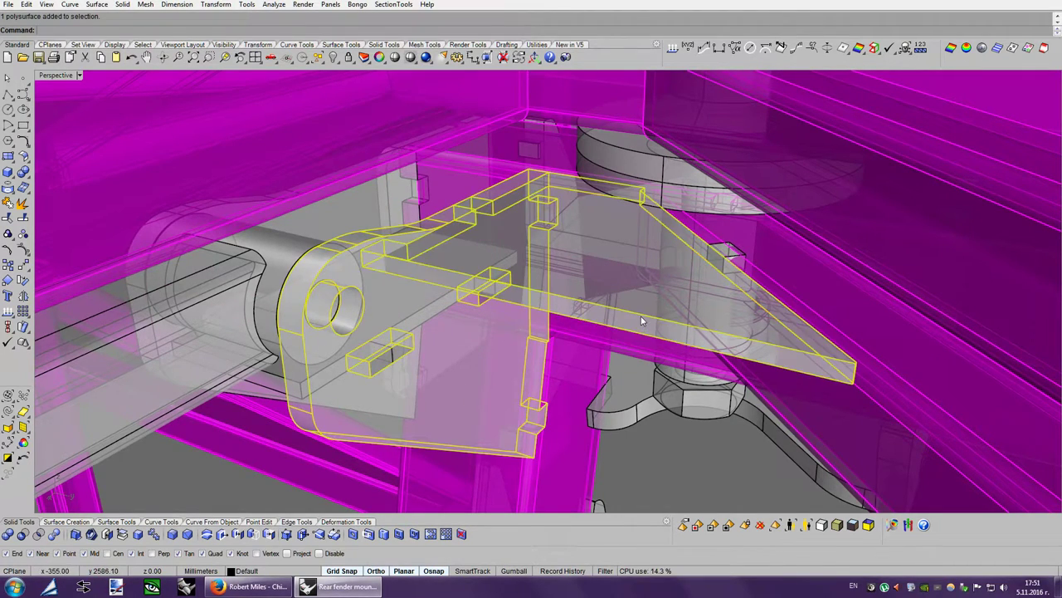
{"action": "middle_click", "coordinate": [652, 303]}
{"action": "left_click", "coordinate": [671, 304]}
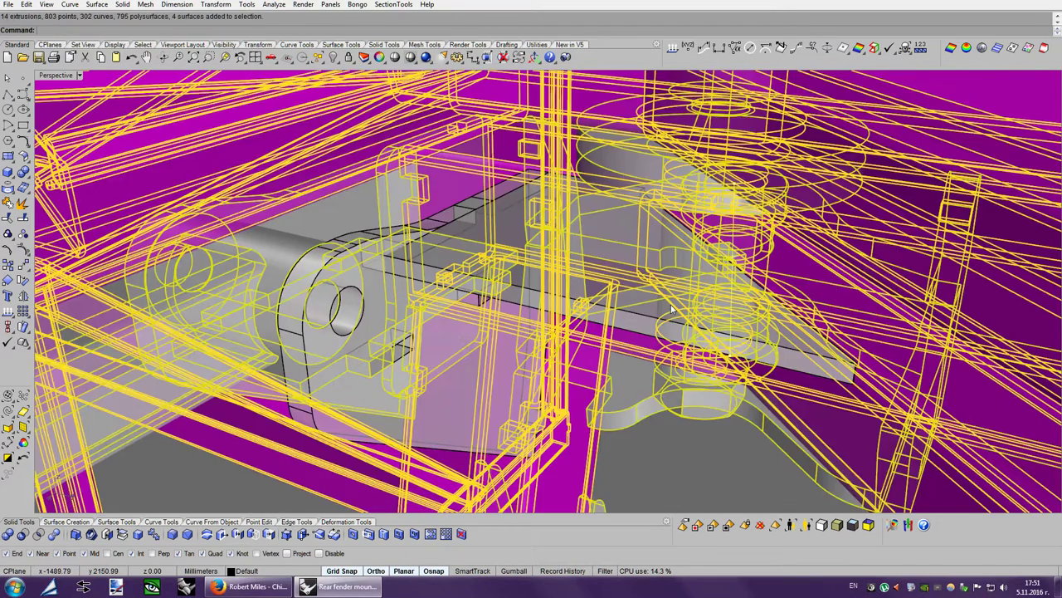
{"action": "key", "text": "Left"}
{"action": "key", "text": "Left"}
{"action": "key", "text": "Left"}
{"action": "key", "text": "Left"}
{"action": "key", "text": "Left"}
{"action": "key", "text": "Left"}
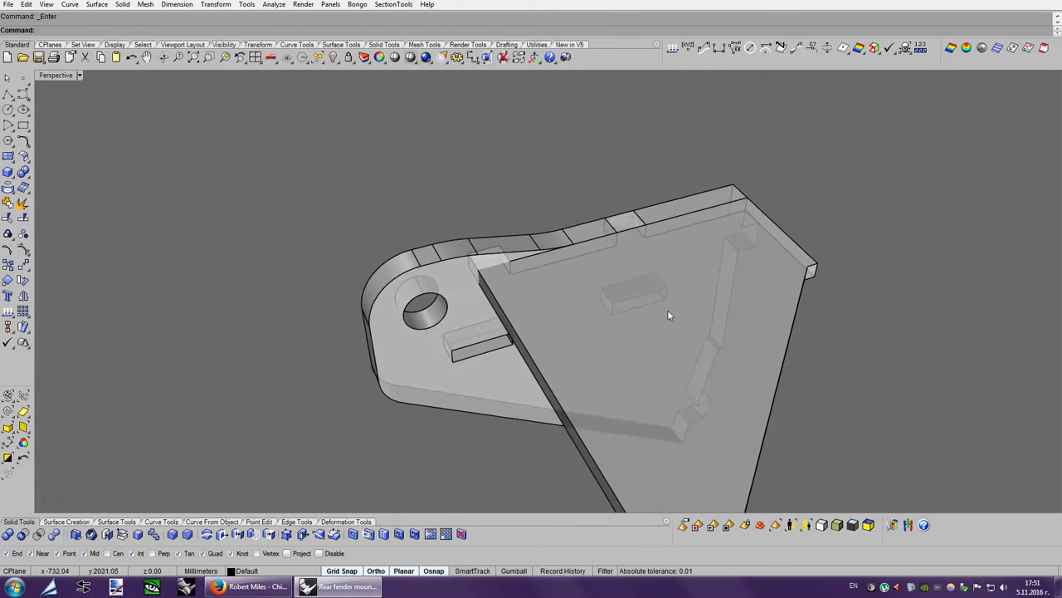
{"action": "key", "text": "Left"}
{"action": "key", "text": "Left"}
{"action": "key", "text": "Left"}
{"action": "key", "text": "Left"}
{"action": "key", "text": "Left"}
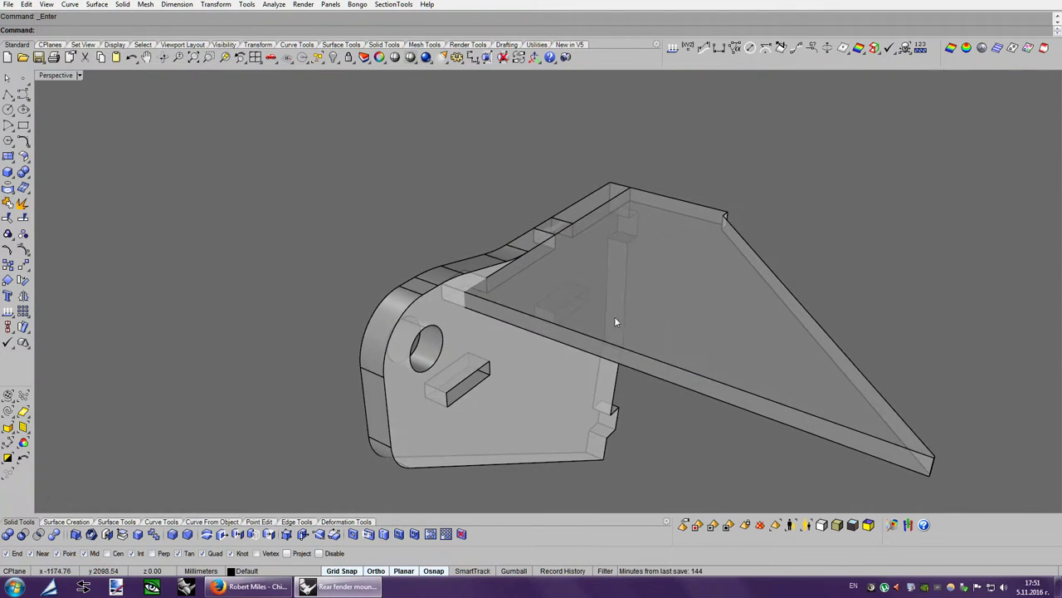
Draw a small box at the corner of the plate's top edge.
{"action": "left_click", "coordinate": [7, 172]}
{"action": "scroll", "coordinate": [471, 295], "scroll_direction": "up", "scroll_amount": 3}
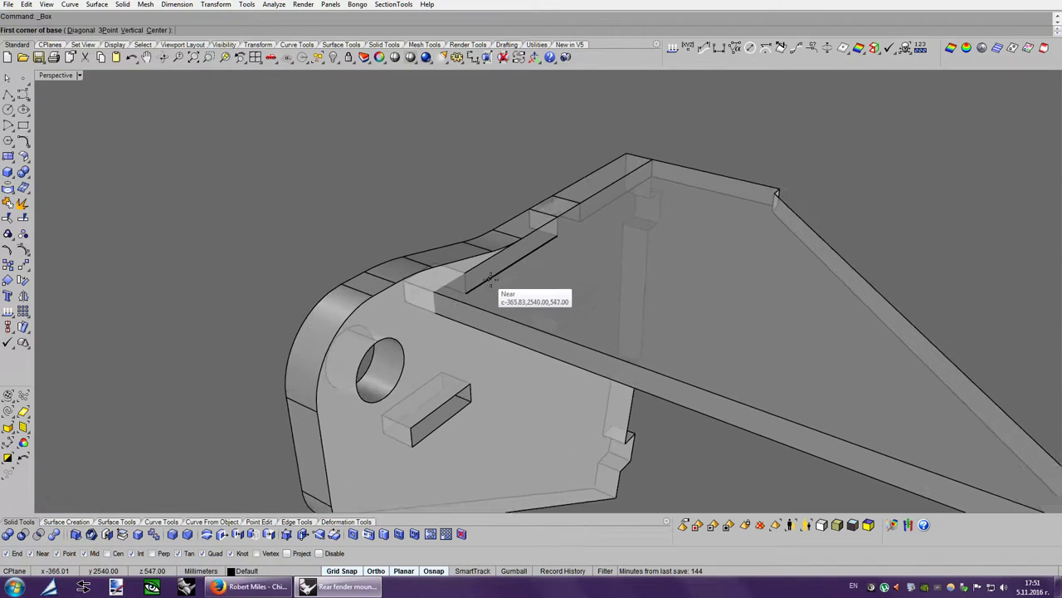
{"action": "scroll", "coordinate": [441, 293], "scroll_direction": "up", "scroll_amount": 3}
{"action": "left_click", "coordinate": [414, 292]}
{"action": "left_click", "coordinate": [312, 296]}
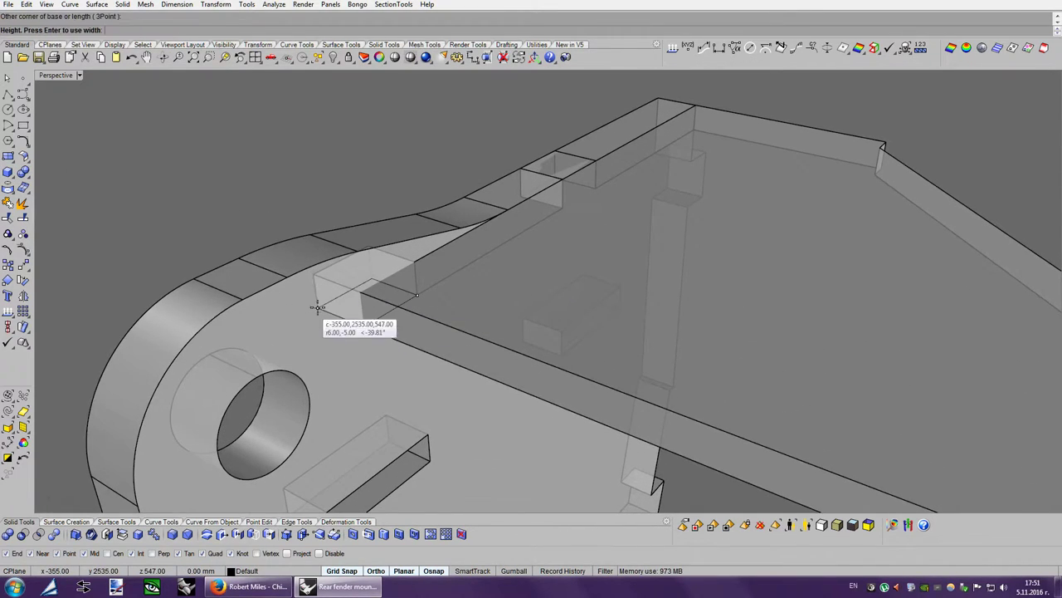
{"action": "left_click", "coordinate": [415, 264]}
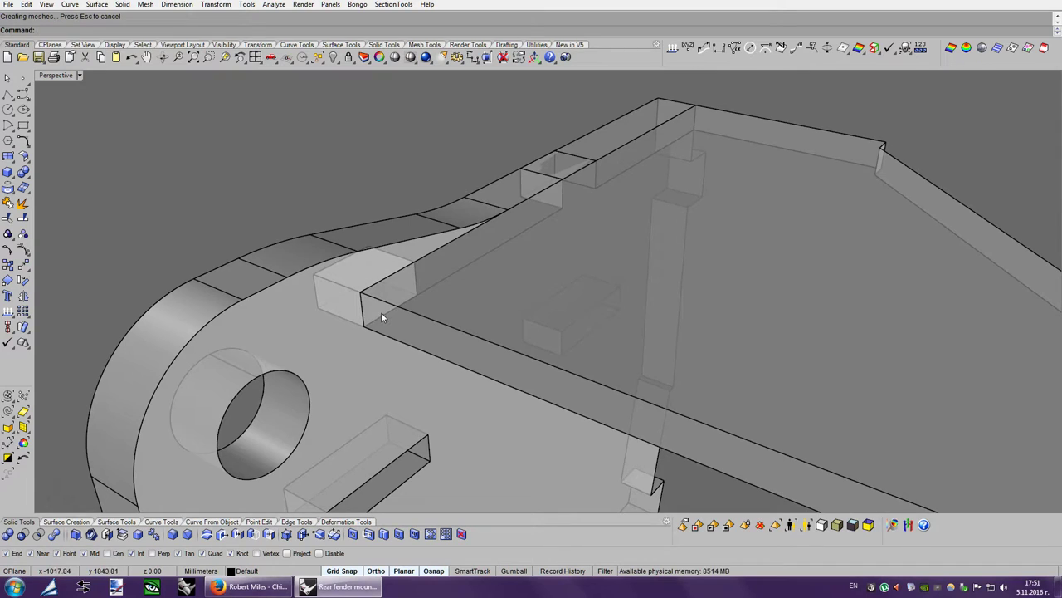
{"action": "right_click_drag", "start_coordinate": [491, 310], "coordinate": [490, 285]}
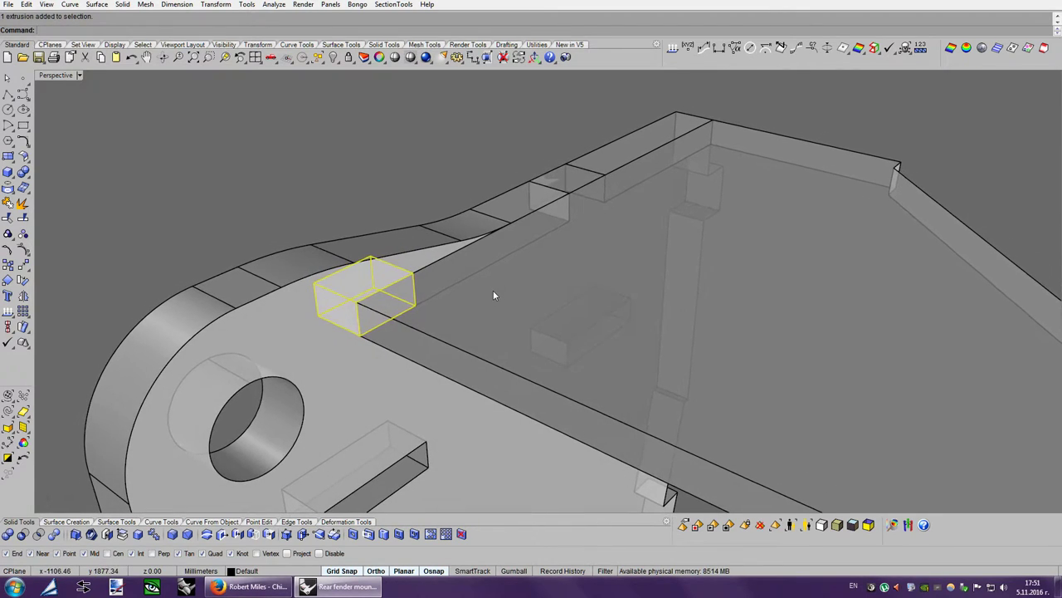
Scale the box out to the rail's far end, forming a long bar.
{"action": "middle_click", "coordinate": [493, 289]}
{"action": "left_click", "coordinate": [359, 335]}
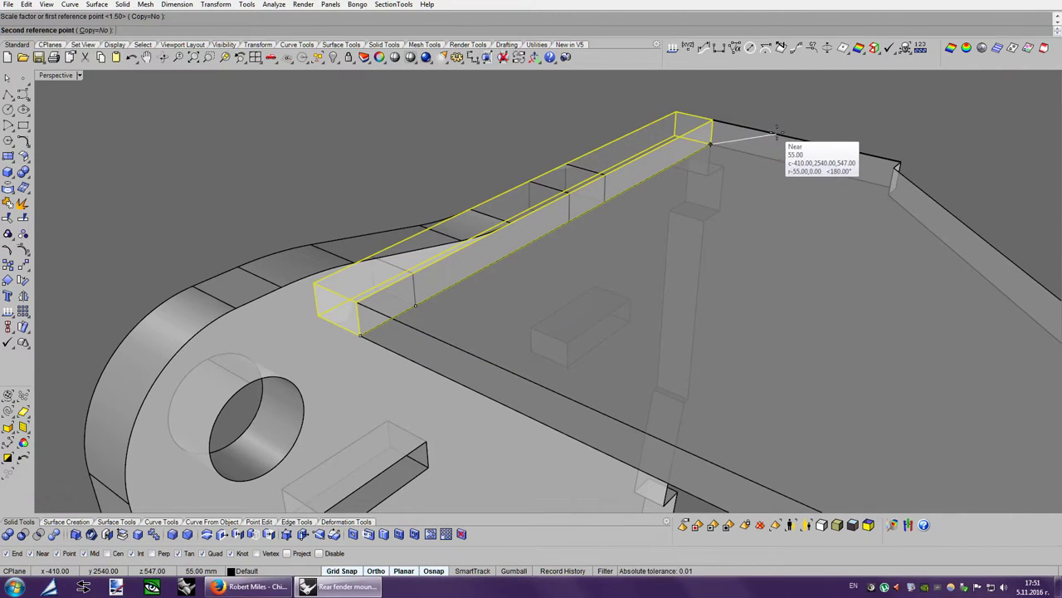
{"action": "left_click", "coordinate": [704, 122]}
{"action": "mouse_move", "coordinate": [704, 121]}
{"action": "right_mouse_down"}
{"action": "mouse_move", "coordinate": [588, 269]}
{"action": "mouse_move", "coordinate": [532, 272]}
{"action": "right_mouse_up"}
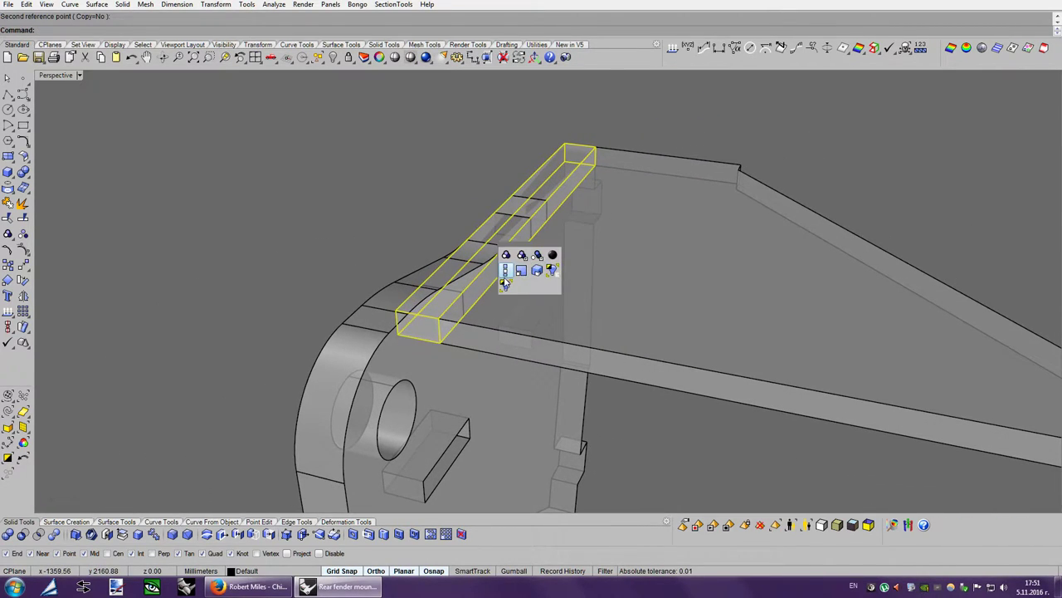
Widen the bar by a factor of 3.5 with Scale1D and select the plate to cut.
{"action": "left_click", "coordinate": [504, 271]}
{"action": "left_click", "coordinate": [576, 143]}
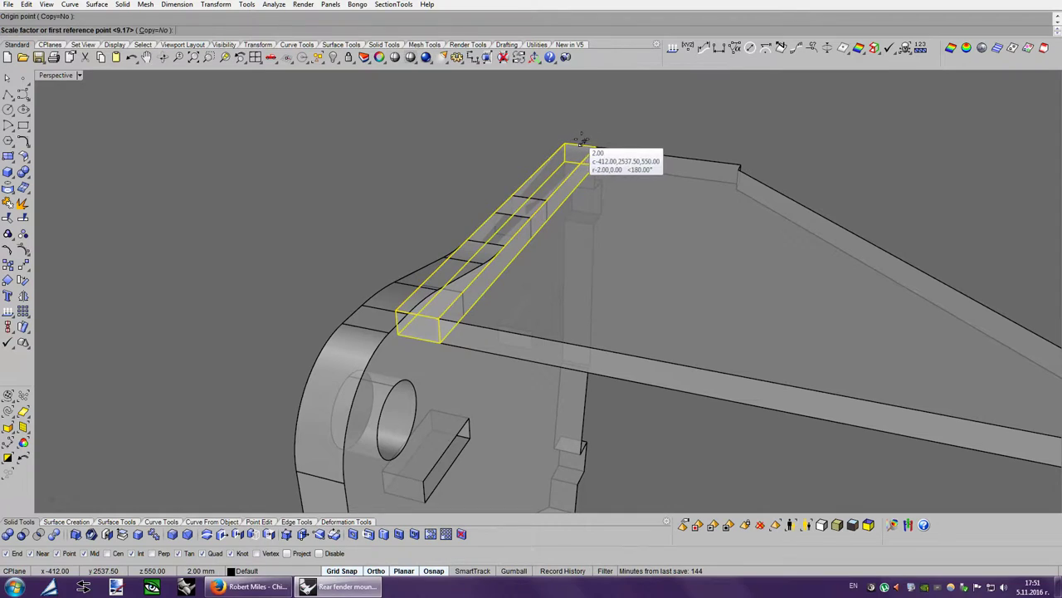
{"action": "left_click", "coordinate": [594, 145]}
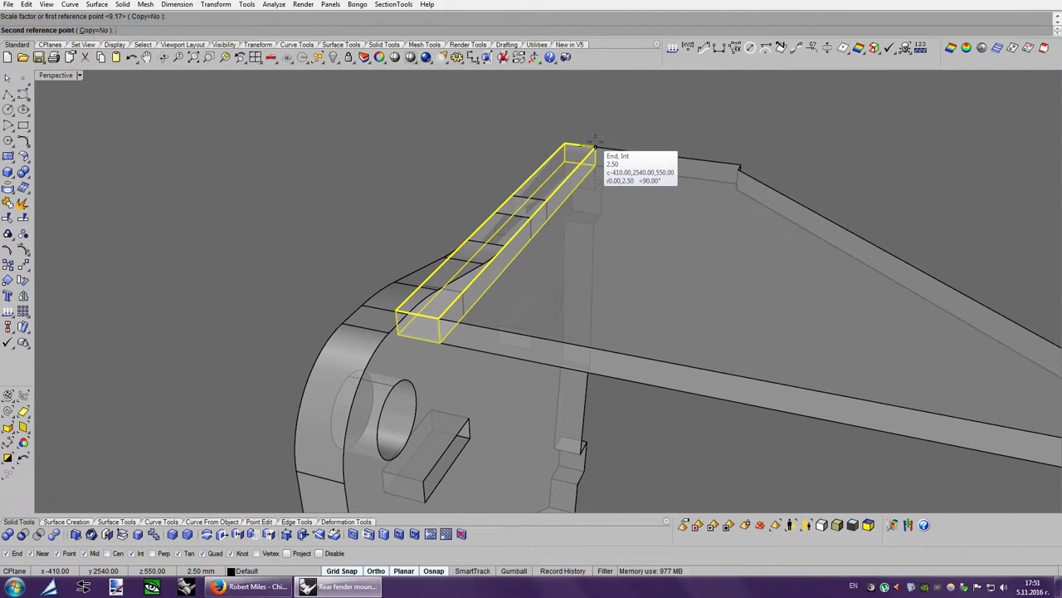
{"action": "type", "text": "3.5"}
{"action": "key", "text": "Return"}
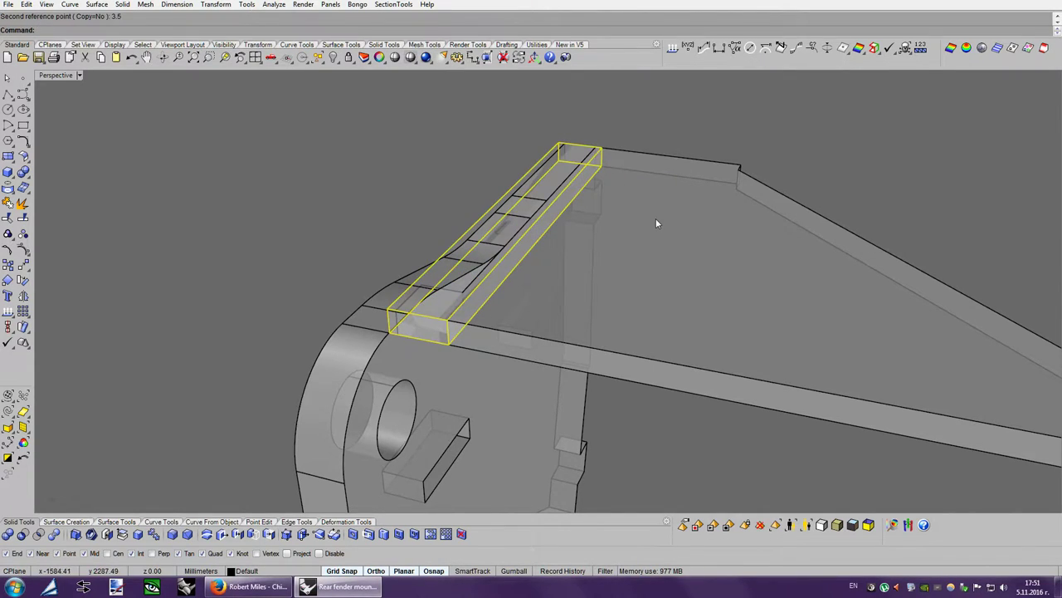
{"action": "left_click", "coordinate": [656, 223]}
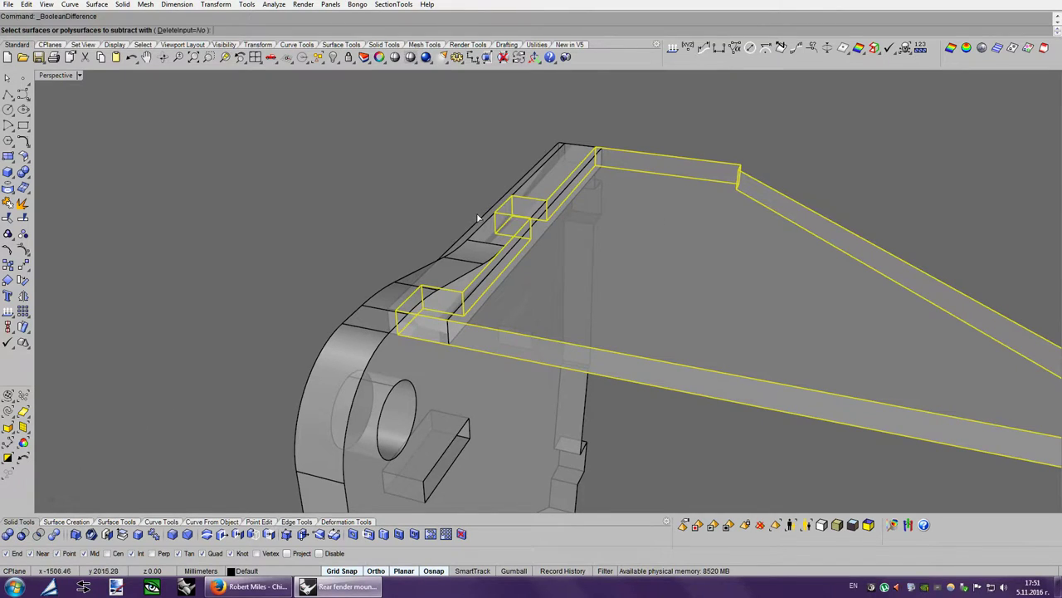
Subtract the long box from the plate, then restore the box after deleting it.
{"action": "left_click", "coordinate": [537, 161]}
{"action": "key", "text": "Return"}
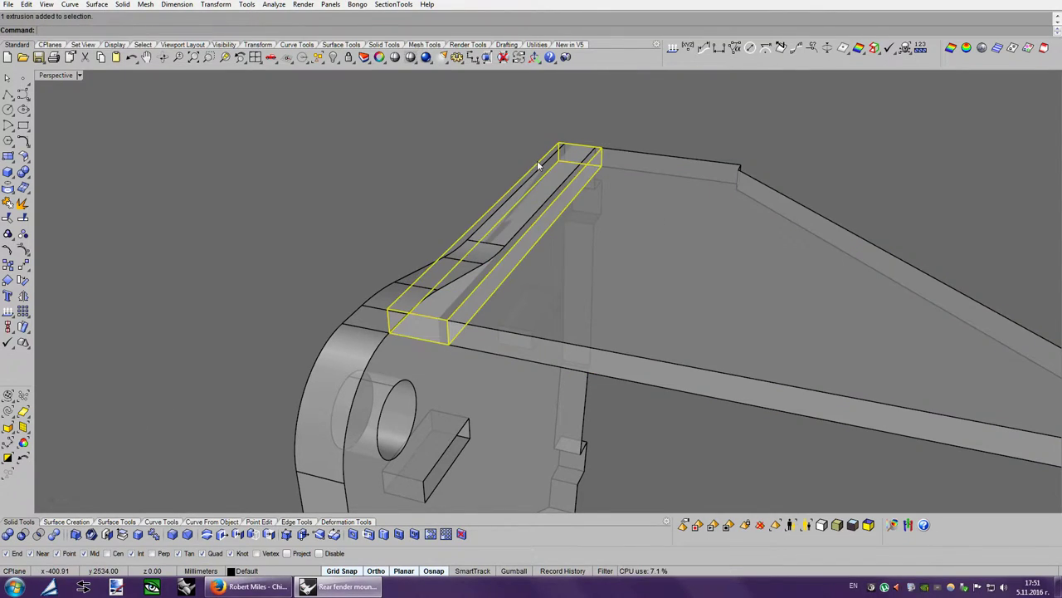
{"action": "key", "text": "Delete"}
{"action": "right_click_drag", "start_coordinate": [537, 160], "coordinate": [630, 196]}
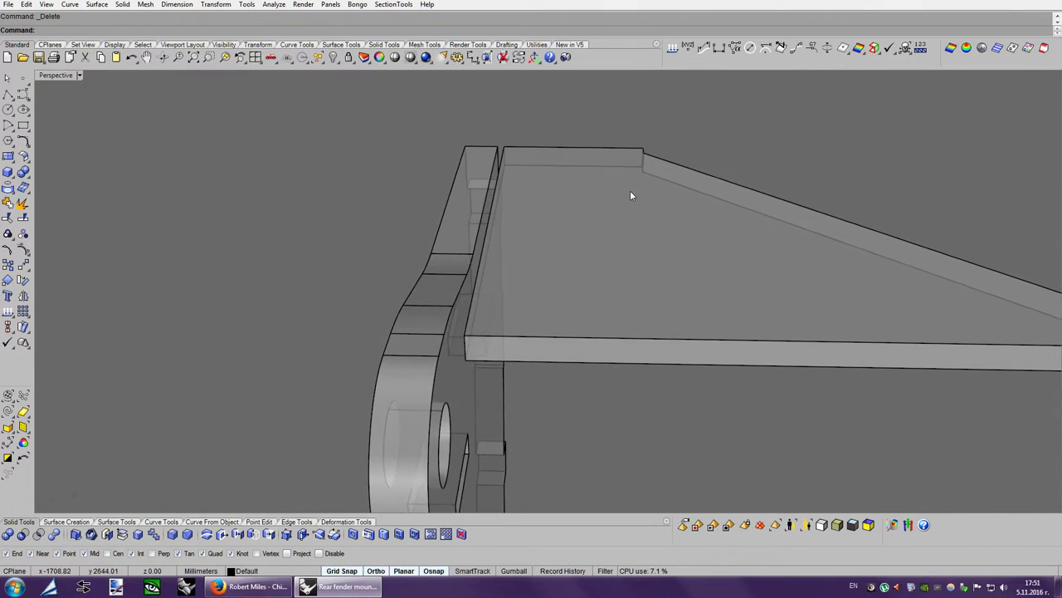
{"action": "left_click", "coordinate": [131, 58]}
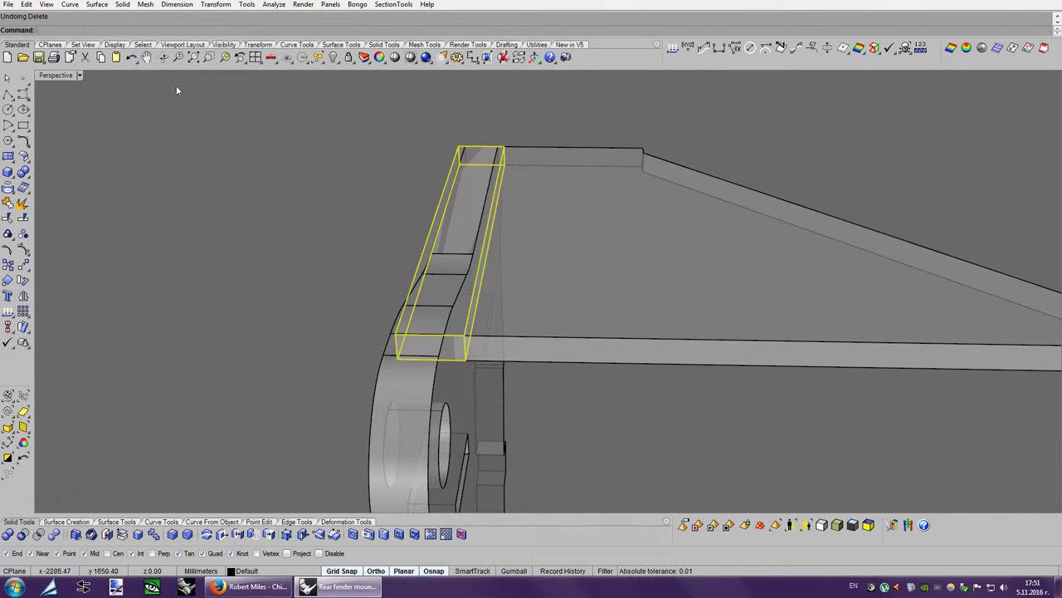
Scale the box down to a thin bar and select the triangular plate.
{"action": "middle_click", "coordinate": [456, 155]}
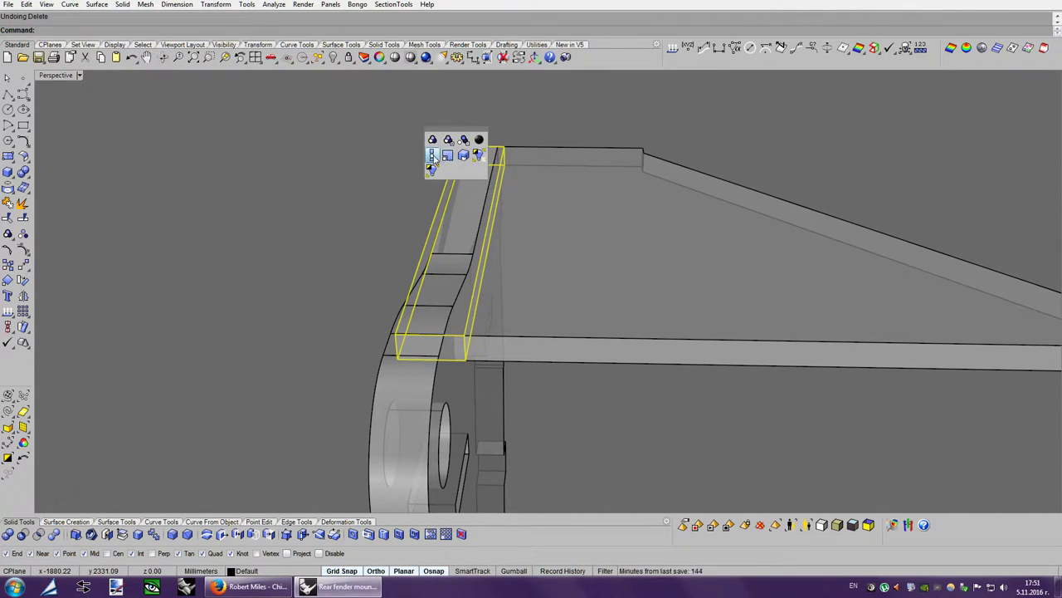
{"action": "left_click", "coordinate": [433, 158]}
{"action": "left_click", "coordinate": [457, 147]}
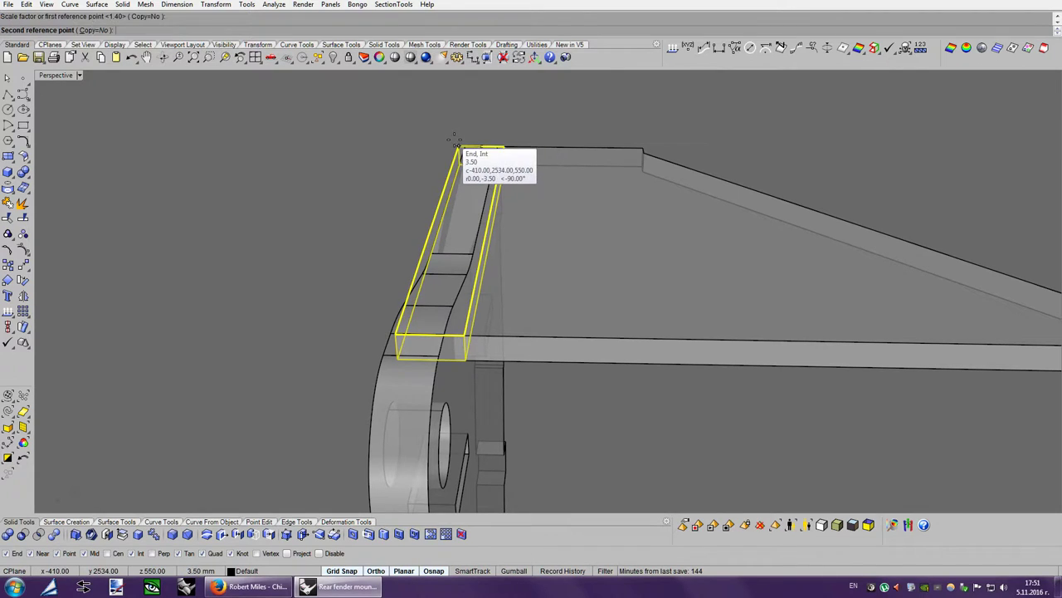
{"action": "left_click", "coordinate": [463, 150]}
{"action": "left_click", "coordinate": [544, 196]}
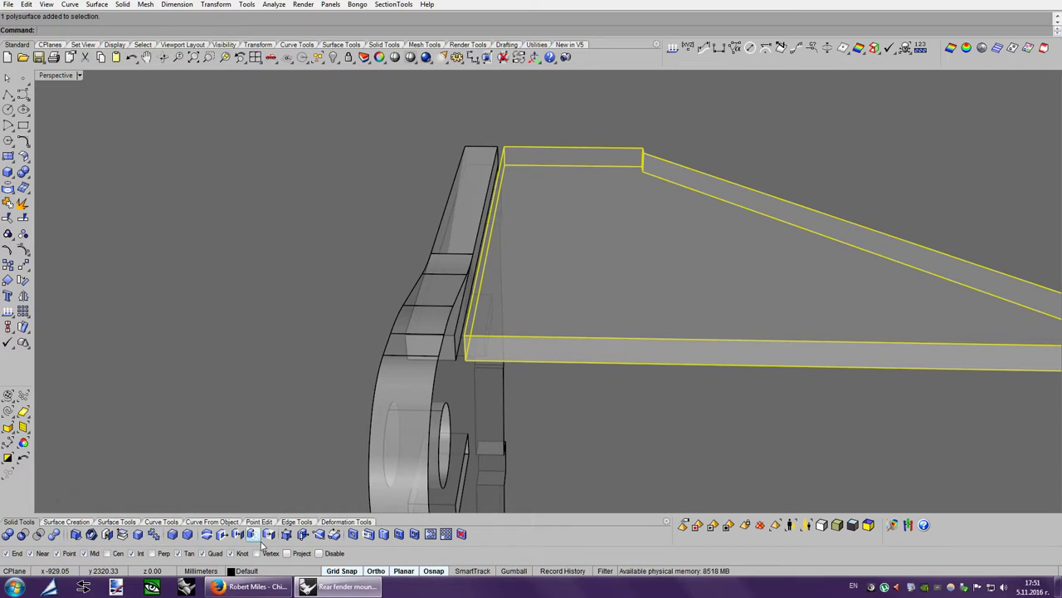
Drag the plate's four end edit points flush onto the bracket edge, then hide the points.
{"action": "left_click", "coordinate": [287, 538]}
{"action": "right_click_drag", "start_coordinate": [488, 338], "coordinate": [462, 127]}
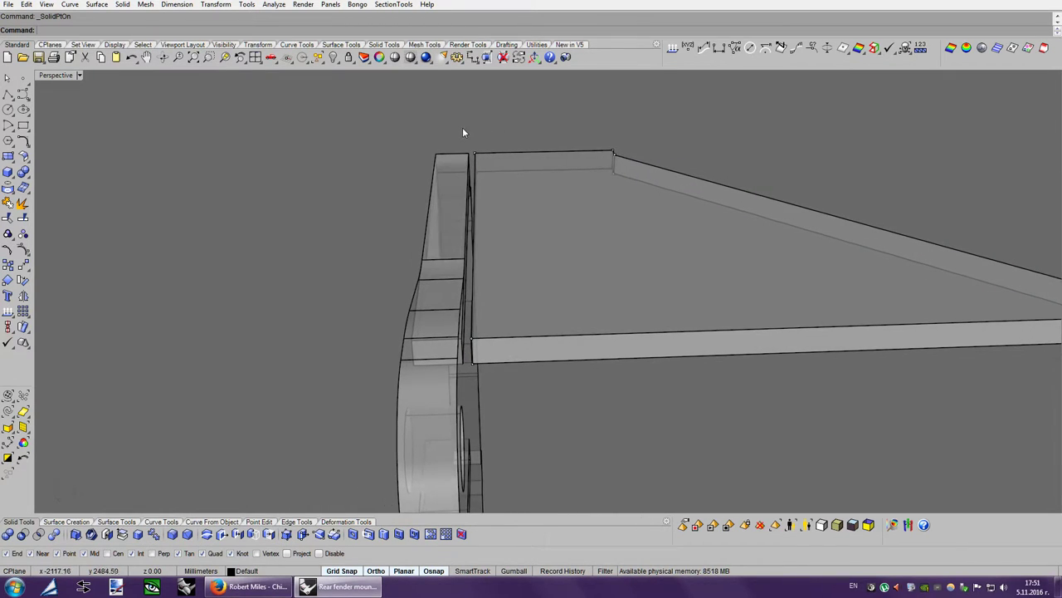
{"action": "left_click_drag", "start_coordinate": [456, 126], "coordinate": [525, 403]}
{"action": "right_click_drag", "start_coordinate": [596, 299], "coordinate": [463, 265]}
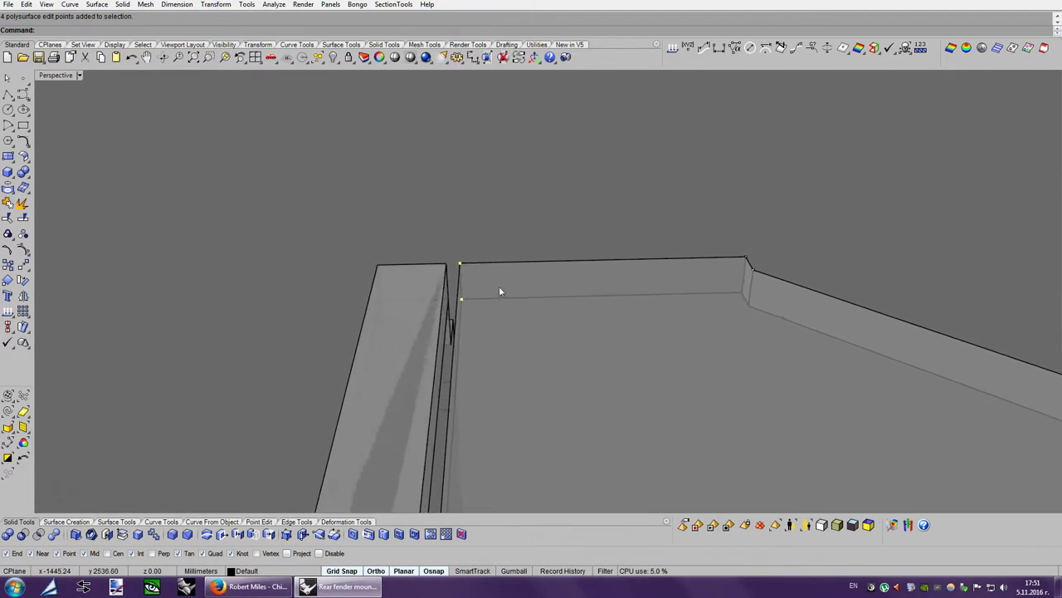
{"action": "left_click_drag", "start_coordinate": [463, 263], "coordinate": [462, 278]}
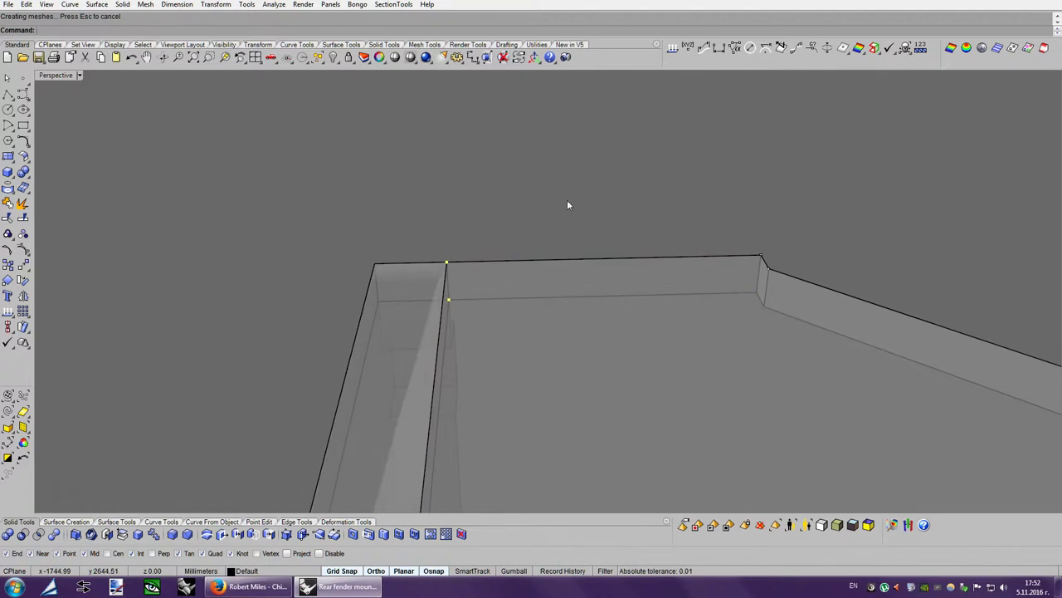
{"action": "mouse_move", "coordinate": [566, 199]}
{"action": "right_mouse_down"}
{"action": "mouse_move", "coordinate": [137, 259]}
{"action": "mouse_move", "coordinate": [601, 314]}
{"action": "right_mouse_up"}
{"action": "left_click", "coordinate": [23, 249]}
{"action": "scroll", "coordinate": [601, 315], "scroll_direction": "down", "scroll_amount": 3}
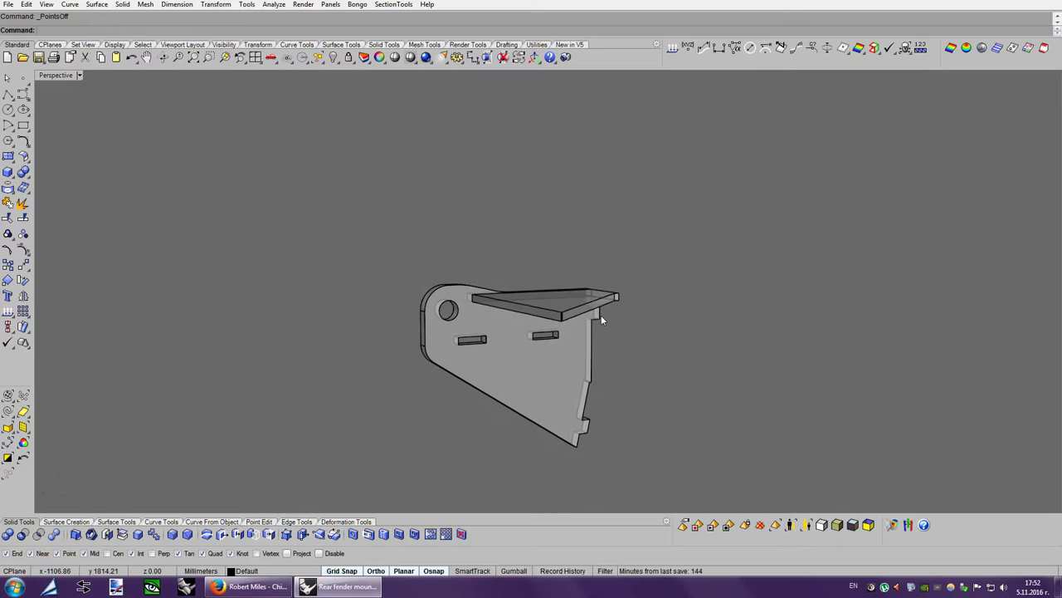
Turn the view to face the plate and select the bar along its top edge.
{"action": "key", "text": "Down"}
{"action": "key", "text": "Down"}
{"action": "key", "text": "Down"}
{"action": "key", "text": "Down"}
{"action": "key", "text": "Down"}
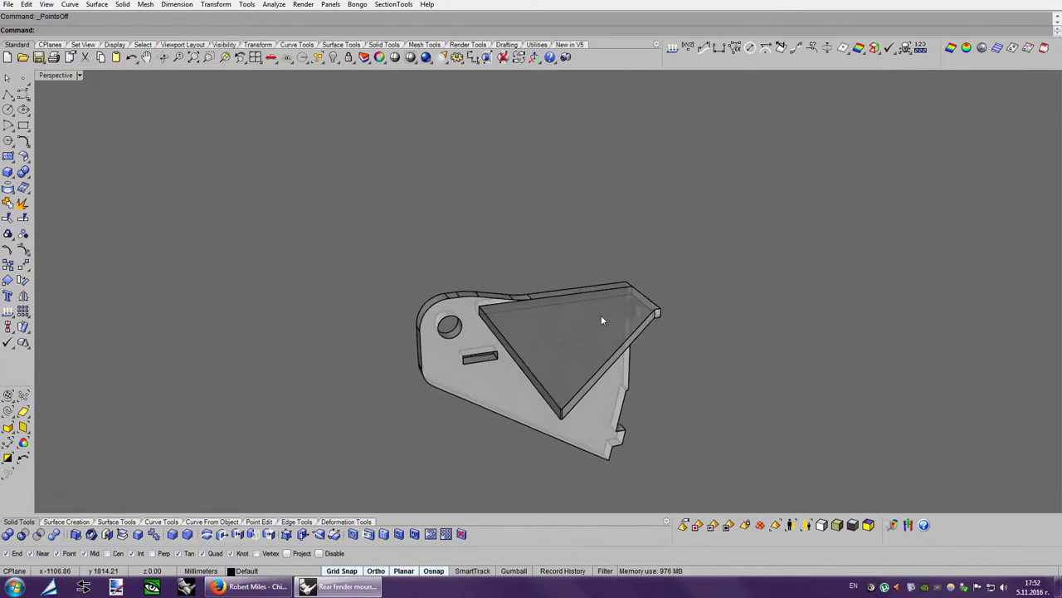
{"action": "key", "text": "Down"}
{"action": "key", "text": "Down"}
{"action": "key", "text": "Down"}
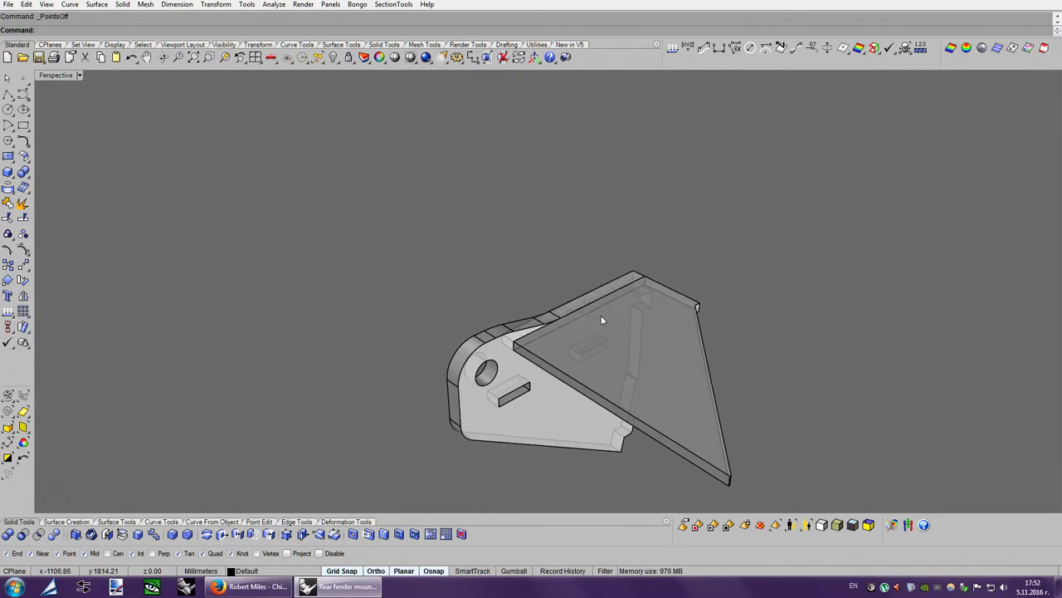
{"action": "key", "text": "Down"}
{"action": "scroll", "coordinate": [629, 327], "scroll_direction": "up", "scroll_amount": 2}
{"action": "right_click_drag", "start_coordinate": [629, 332], "coordinate": [721, 332]}
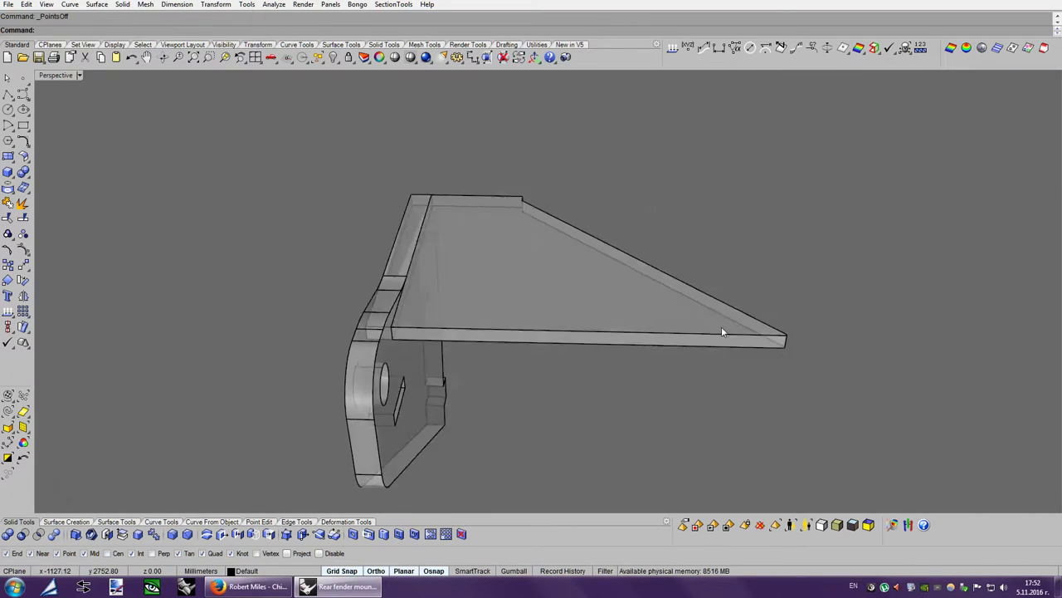
{"action": "key", "text": "Up"}
{"action": "key", "text": "Up"}
{"action": "key", "text": "Up"}
{"action": "key", "text": "Up"}
{"action": "key", "text": "Up"}
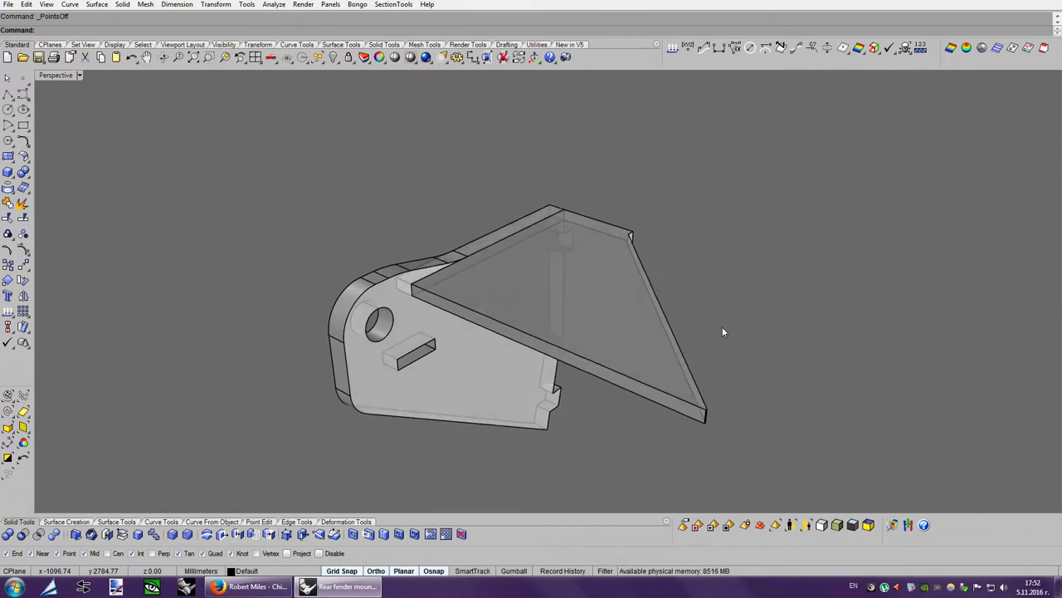
{"action": "key", "text": "Up"}
{"action": "left_click", "coordinate": [479, 226]}
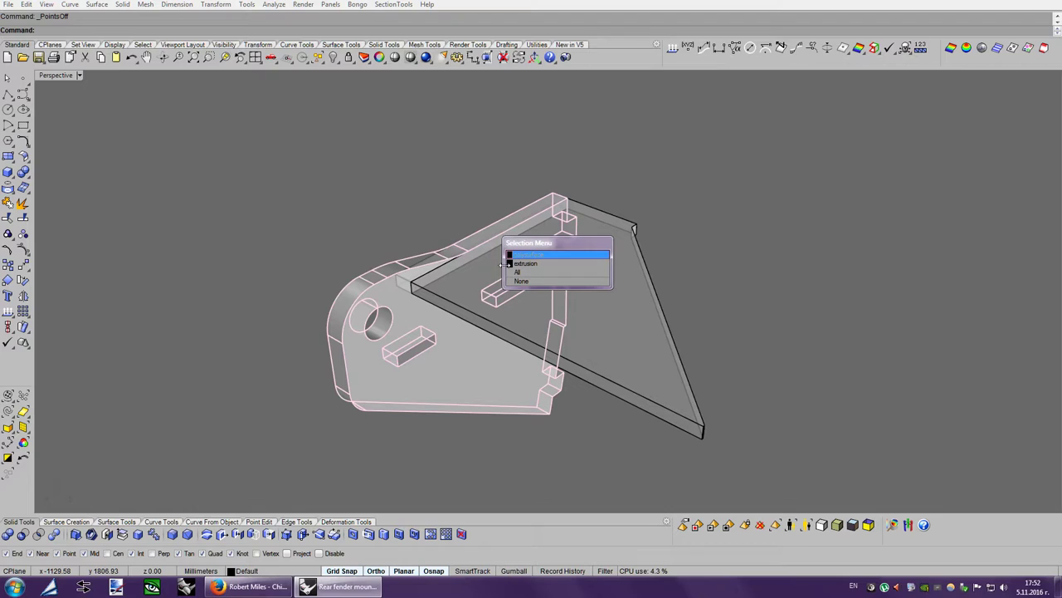
{"action": "left_click", "coordinate": [519, 263]}
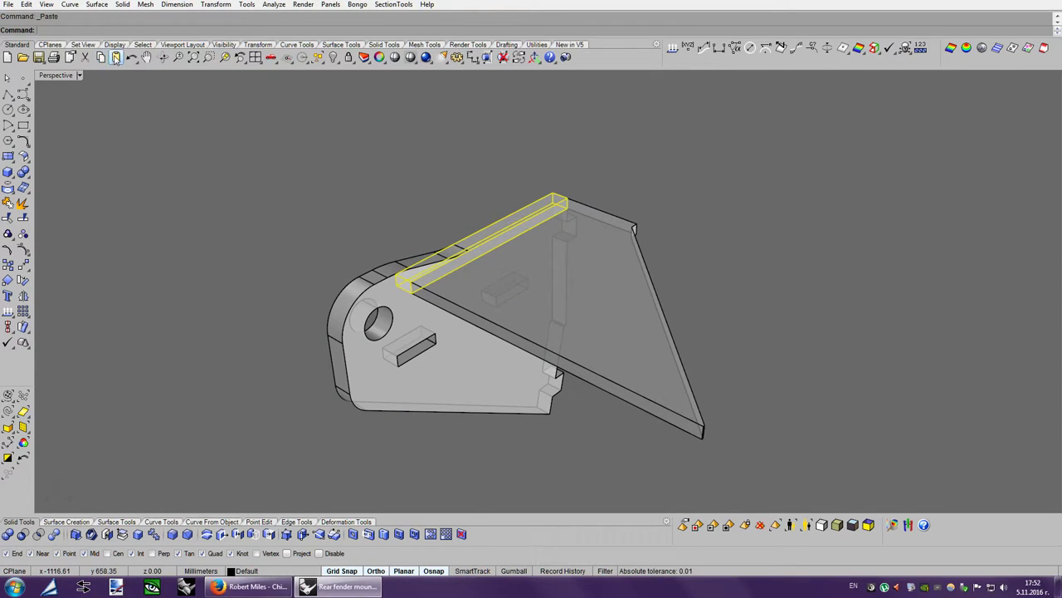
Rotate the bar 90 degrees about its end so it runs down the plate.
{"action": "left_click", "coordinate": [23, 282]}
{"action": "scroll", "coordinate": [390, 268], "scroll_direction": "up", "scroll_amount": 3}
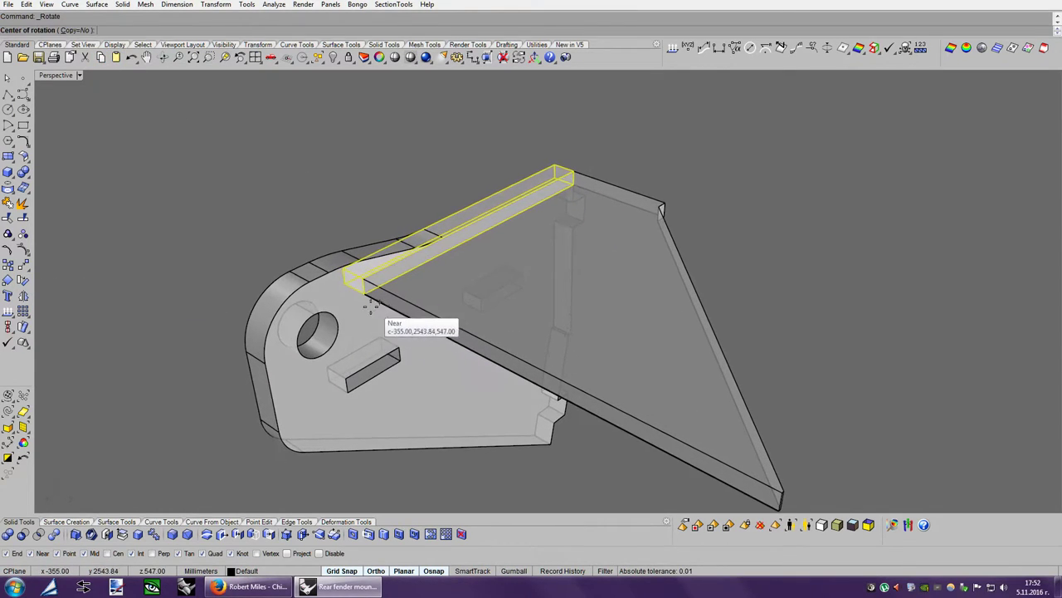
{"action": "left_click", "coordinate": [363, 291]}
{"action": "scroll", "coordinate": [724, 177], "scroll_direction": "down", "scroll_amount": 2}
{"action": "left_click", "coordinate": [722, 181]}
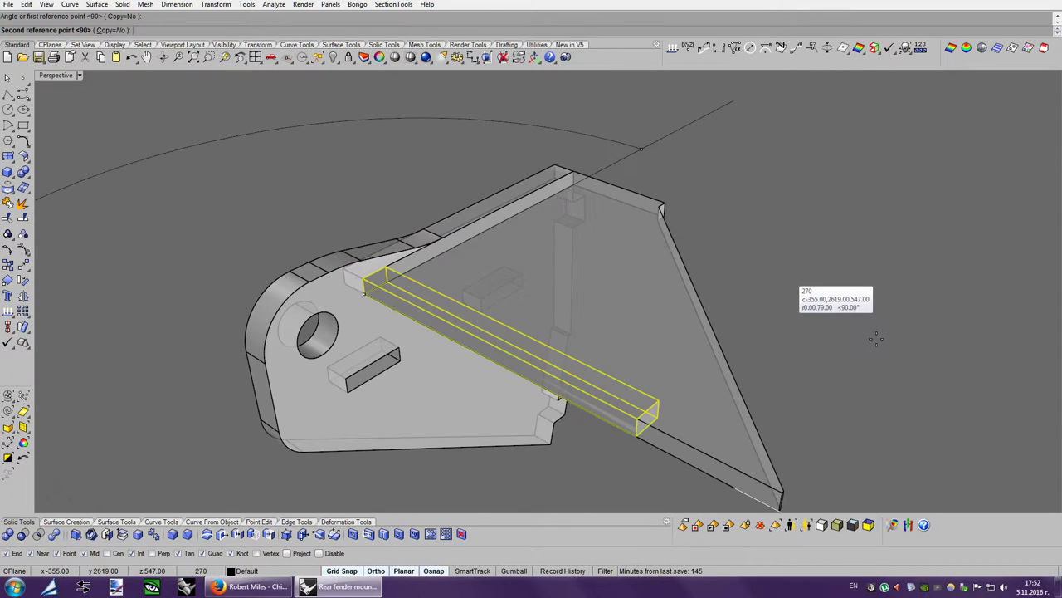
{"action": "left_click", "coordinate": [776, 311]}
{"action": "right_click_drag", "start_coordinate": [742, 302], "coordinate": [656, 336]}
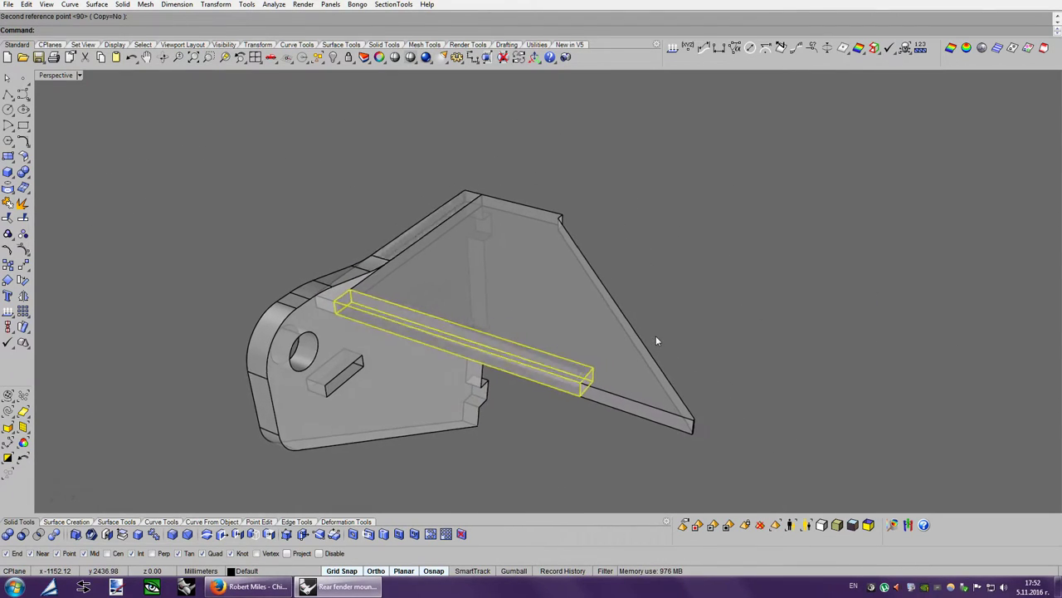
Stretch the bar with Scale1D to reach the plate's diagonal tip.
{"action": "middle_click", "coordinate": [631, 322]}
{"action": "left_click", "coordinate": [634, 338]}
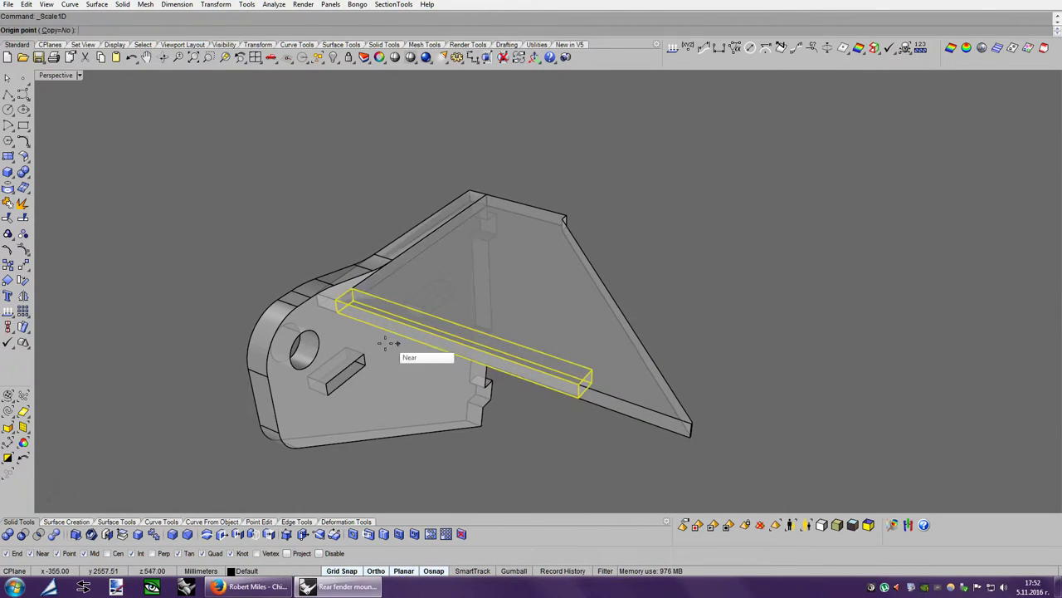
{"action": "left_click", "coordinate": [337, 312]}
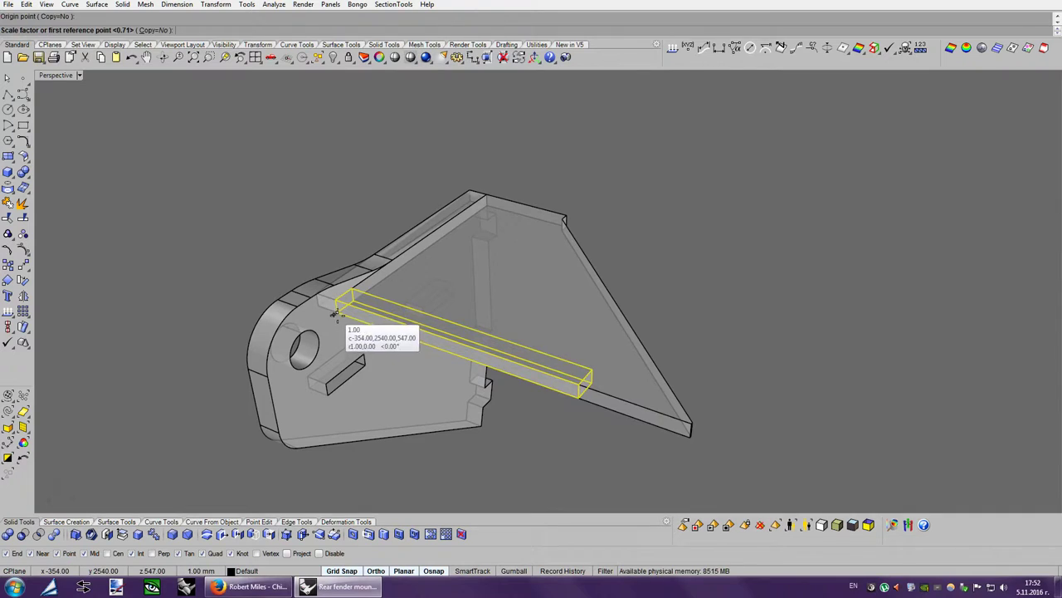
{"action": "left_click", "coordinate": [577, 399]}
{"action": "left_click", "coordinate": [721, 363]}
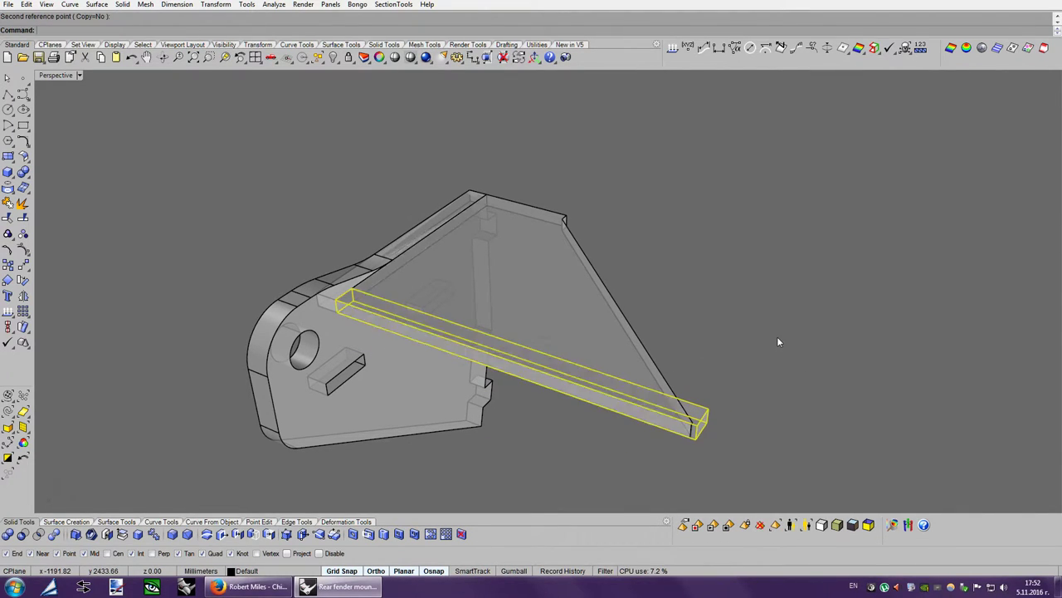
{"action": "key", "text": "Left"}
{"action": "key", "text": "Left"}
{"action": "key", "text": "Left"}
{"action": "key", "text": "Left"}
{"action": "key", "text": "Left"}
{"action": "right_click_drag", "start_coordinate": [779, 342], "coordinate": [463, 308]}
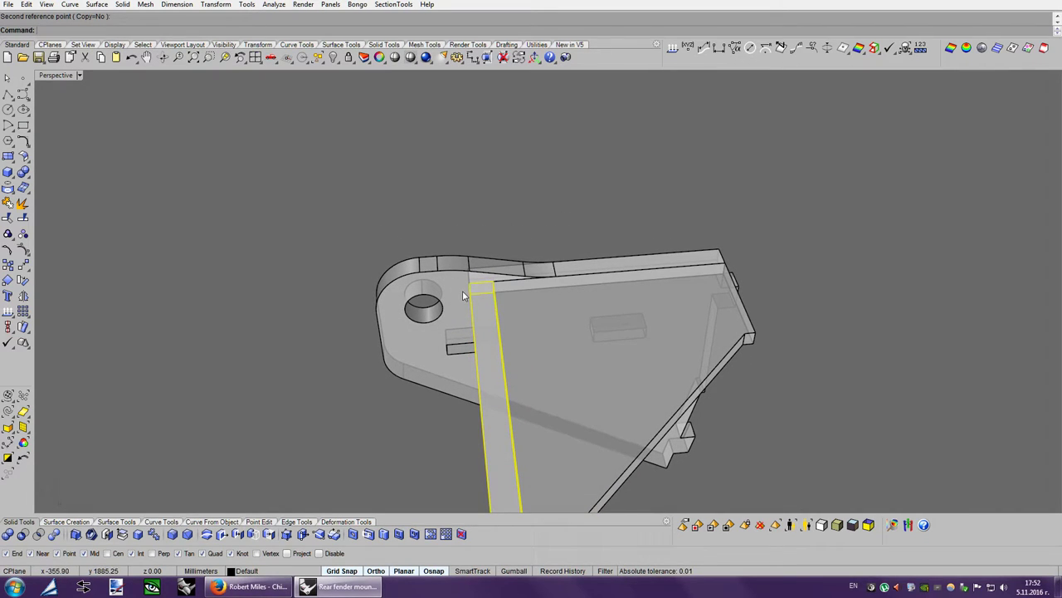
{"action": "right_click_drag", "start_coordinate": [463, 308], "coordinate": [628, 381]}
Make the bar thinner with a one-direction scale, entering 2.
{"action": "middle_click", "coordinate": [626, 382]}
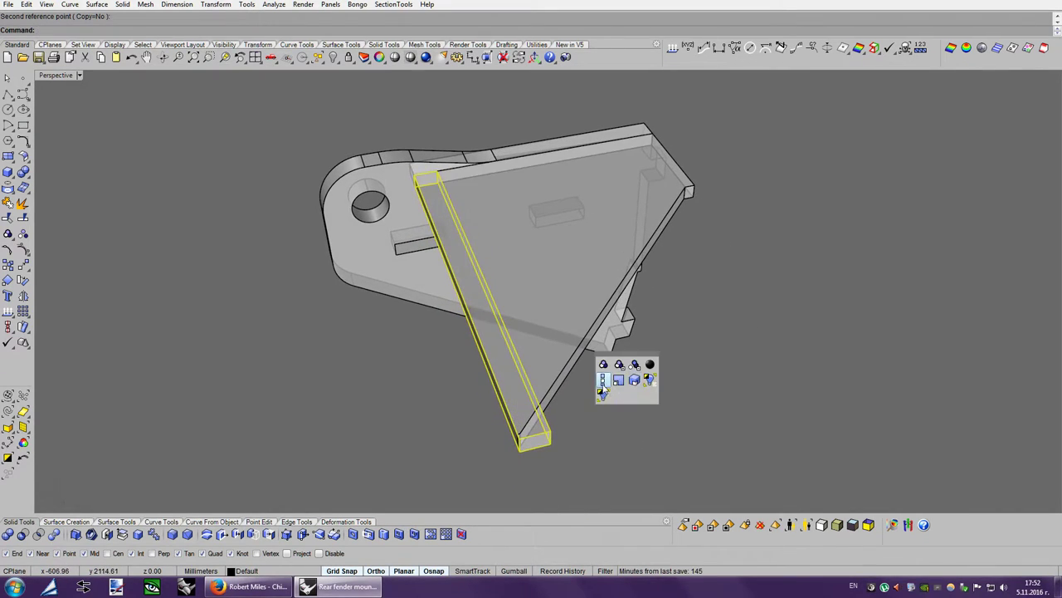
{"action": "left_click", "coordinate": [613, 378]}
{"action": "left_click", "coordinate": [520, 453]}
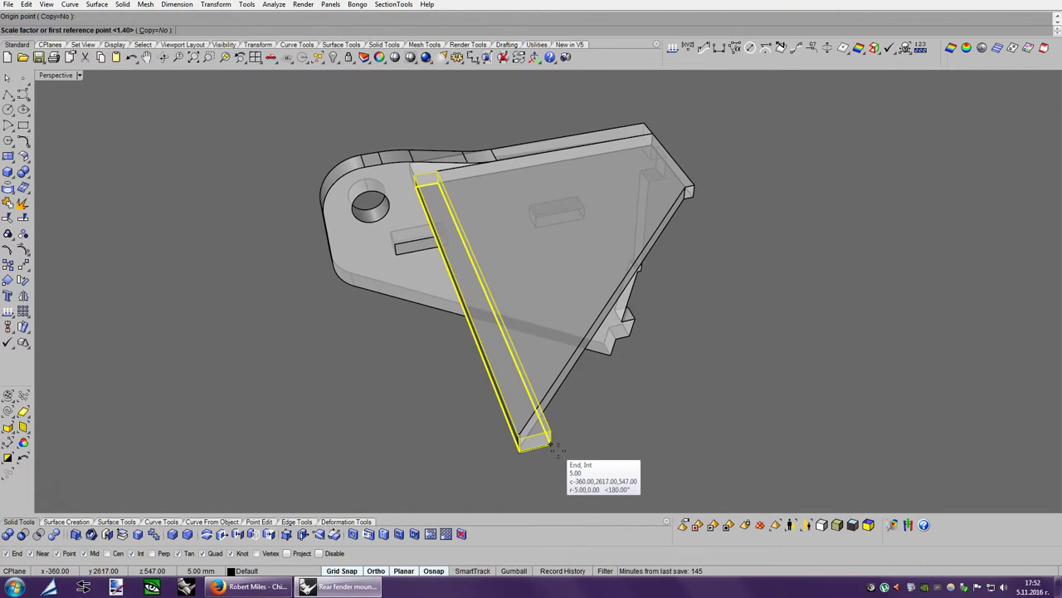
{"action": "type", "text": "2"}
{"action": "key", "text": "Return"}
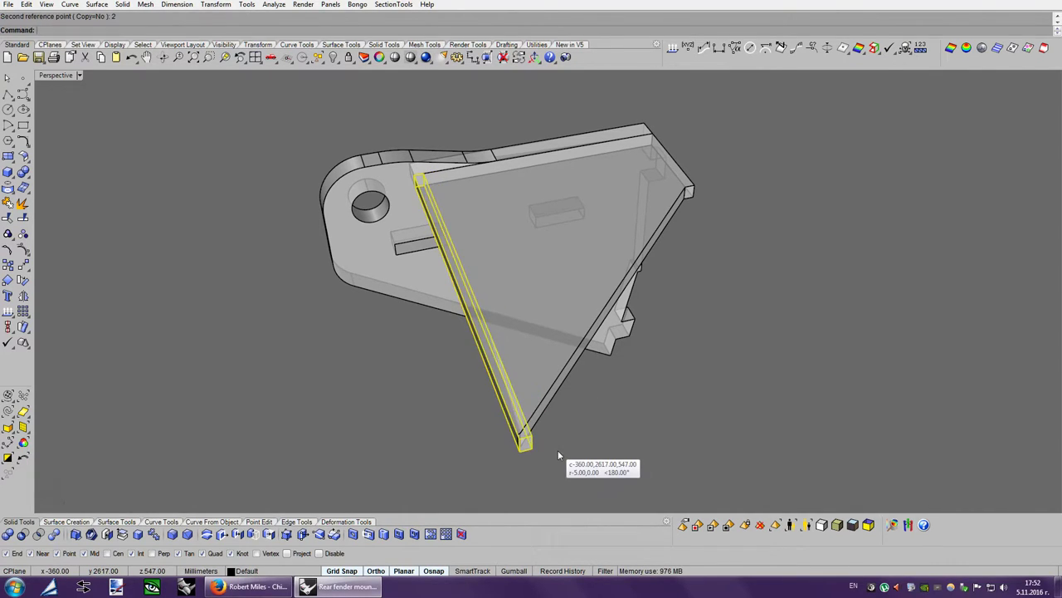
{"action": "right_click_drag", "start_coordinate": [672, 350], "coordinate": [718, 332]}
{"action": "key", "text": "Escape"}
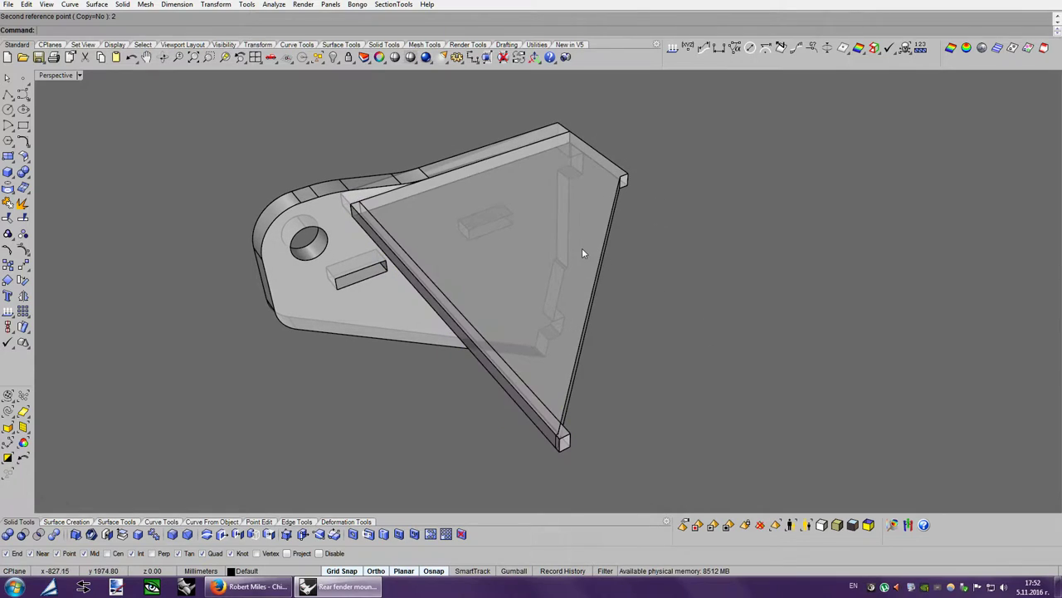
Subtract the thin bar from the triangular plate and delete the leftover bar.
{"action": "left_click", "coordinate": [581, 247]}
{"action": "right_click_drag", "start_coordinate": [623, 282], "coordinate": [602, 315]}
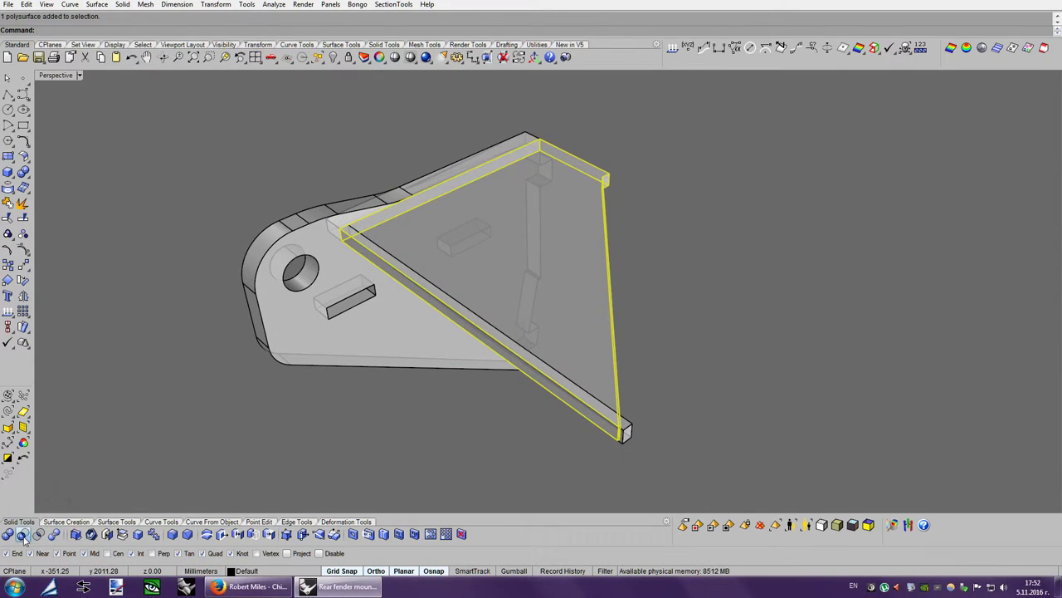
{"action": "left_click", "coordinate": [584, 396]}
{"action": "key", "text": "Return"}
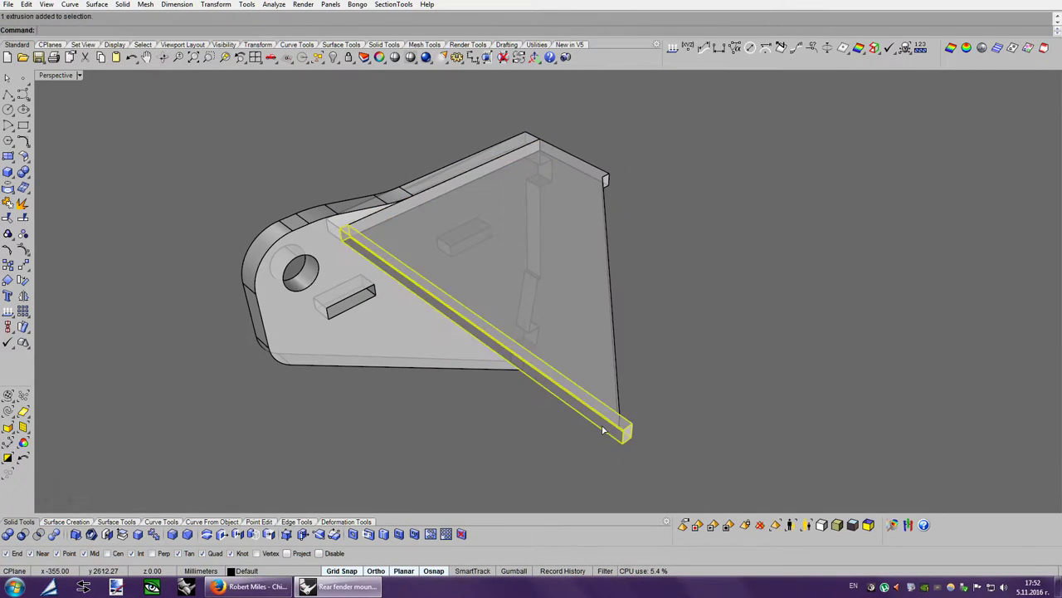
{"action": "key", "text": "Delete"}
Shrink the long bar on the part's top edge into a small block using Scale1D with 6.
{"action": "scroll", "coordinate": [596, 390], "scroll_direction": "up", "scroll_amount": 3}
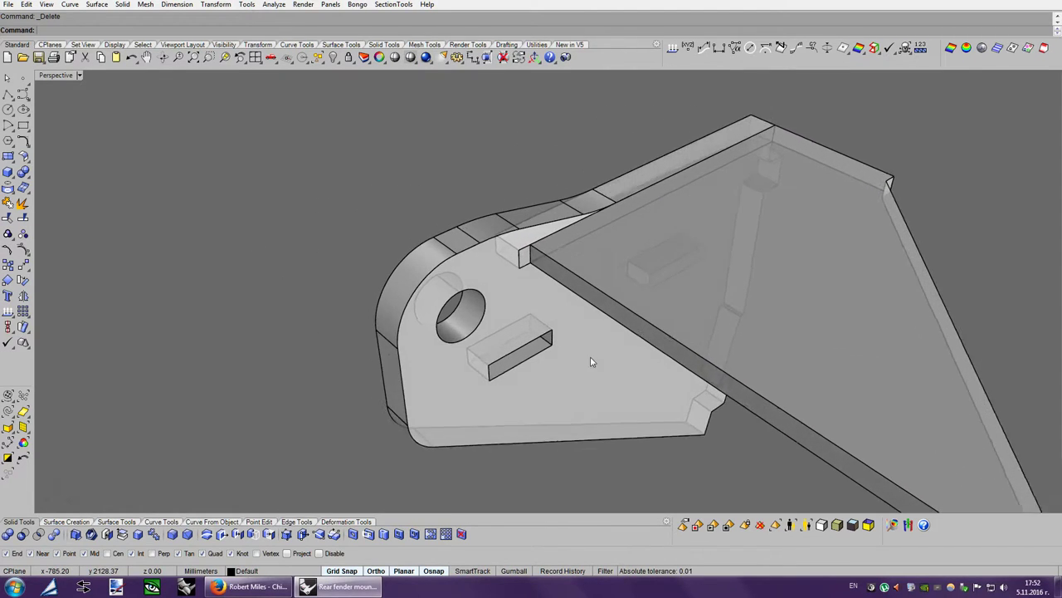
{"action": "scroll", "coordinate": [597, 344], "scroll_direction": "up", "scroll_amount": 2}
{"action": "scroll", "coordinate": [604, 335], "scroll_direction": "down", "scroll_amount": 5}
{"action": "mouse_move", "coordinate": [605, 321]}
{"action": "right_mouse_down"}
{"action": "mouse_move", "coordinate": [774, 362]}
{"action": "mouse_move", "coordinate": [805, 358]}
{"action": "mouse_move", "coordinate": [750, 326]}
{"action": "right_mouse_up"}
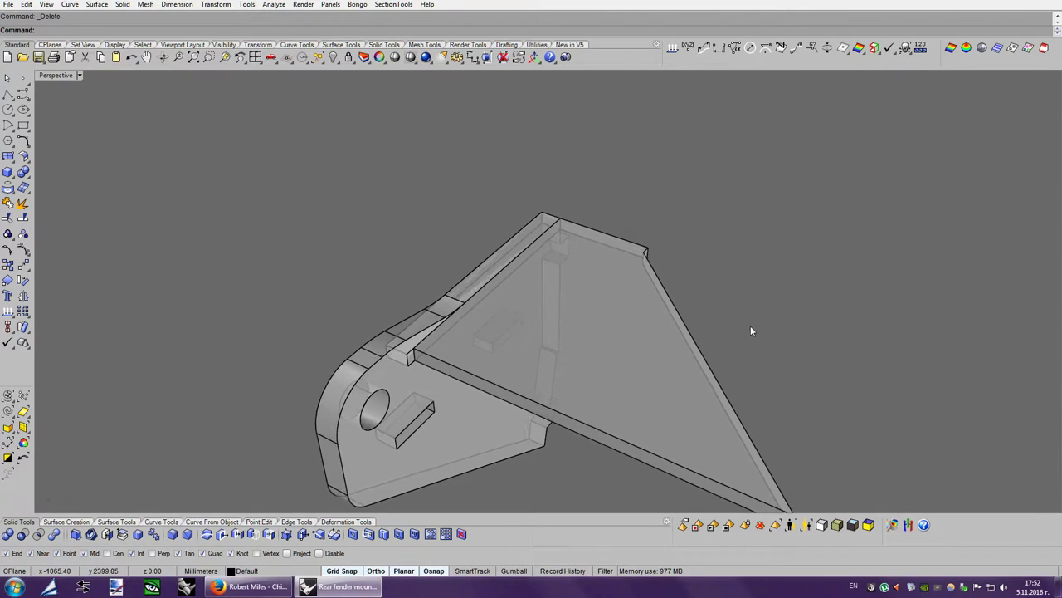
{"action": "scroll", "coordinate": [532, 267], "scroll_direction": "up", "scroll_amount": 3}
{"action": "left_click", "coordinate": [466, 256]}
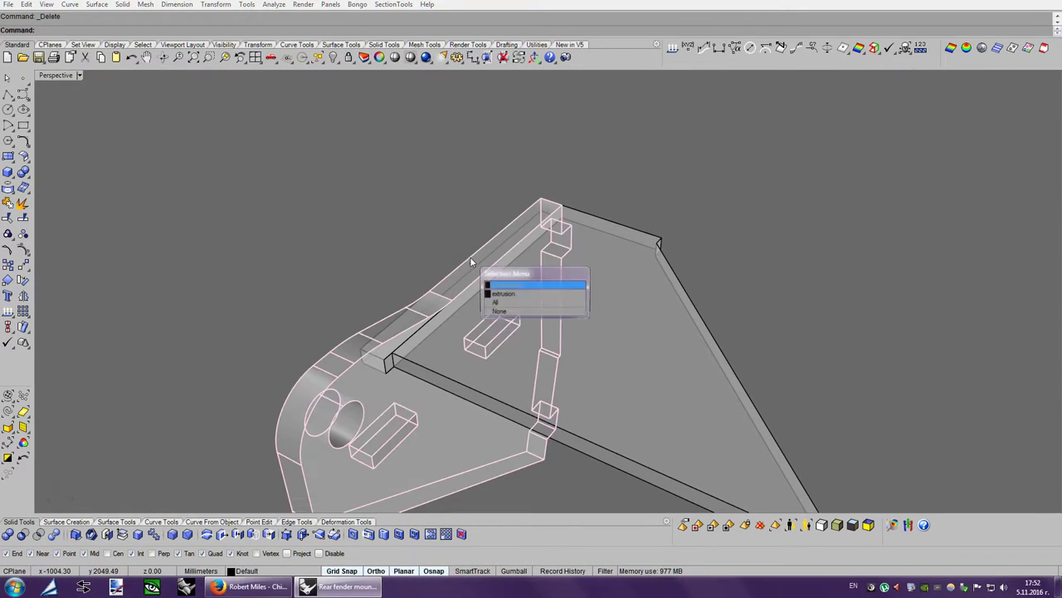
{"action": "left_click", "coordinate": [516, 285]}
{"action": "middle_click", "coordinate": [515, 290]}
{"action": "left_click", "coordinate": [501, 289]}
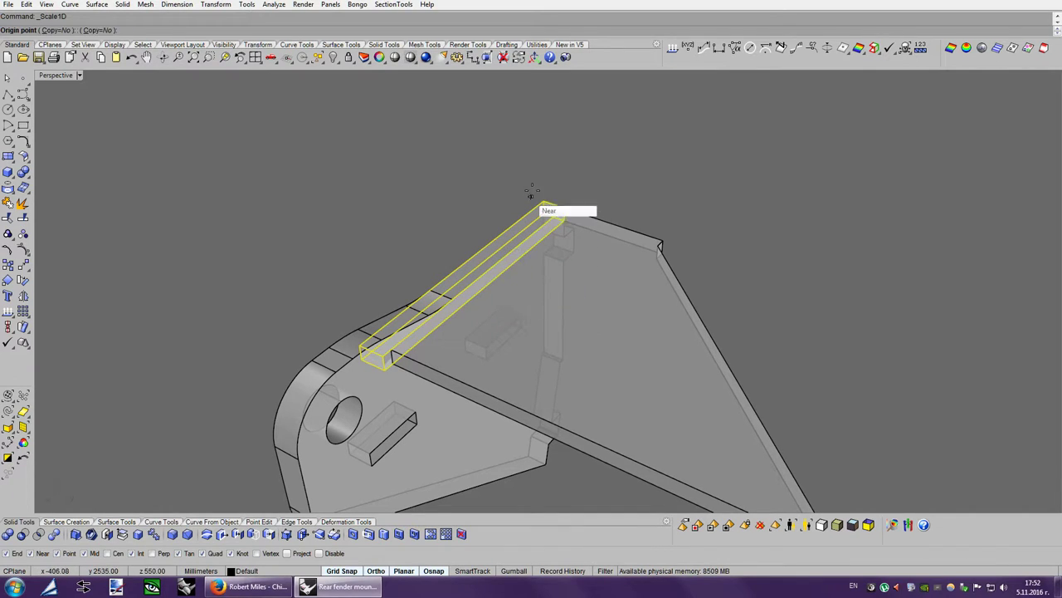
{"action": "left_click", "coordinate": [541, 200]}
{"action": "left_click", "coordinate": [362, 347]}
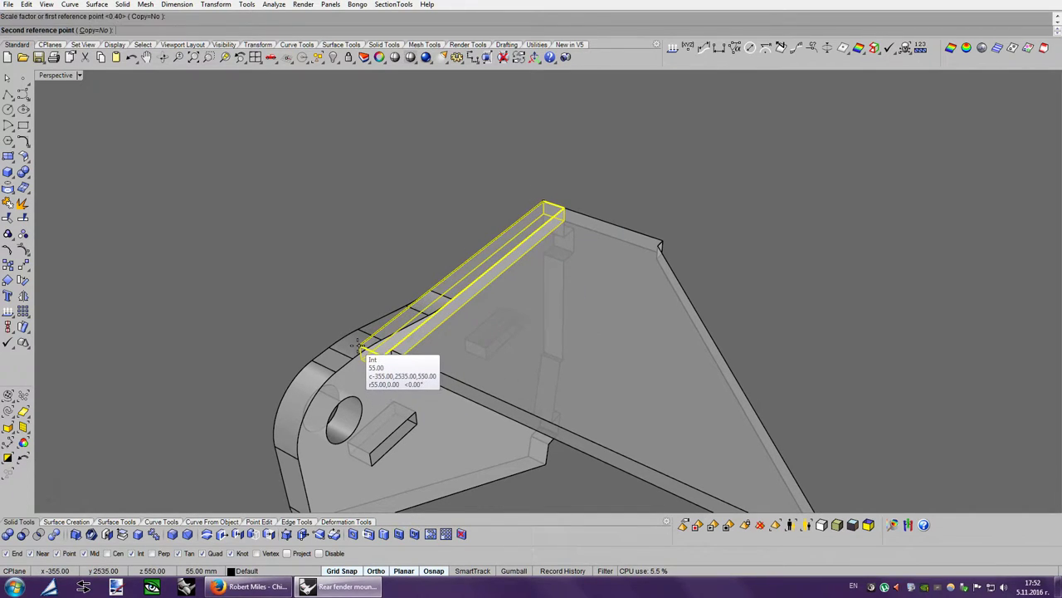
{"action": "type", "text": "6"}
{"action": "key", "text": "Return"}
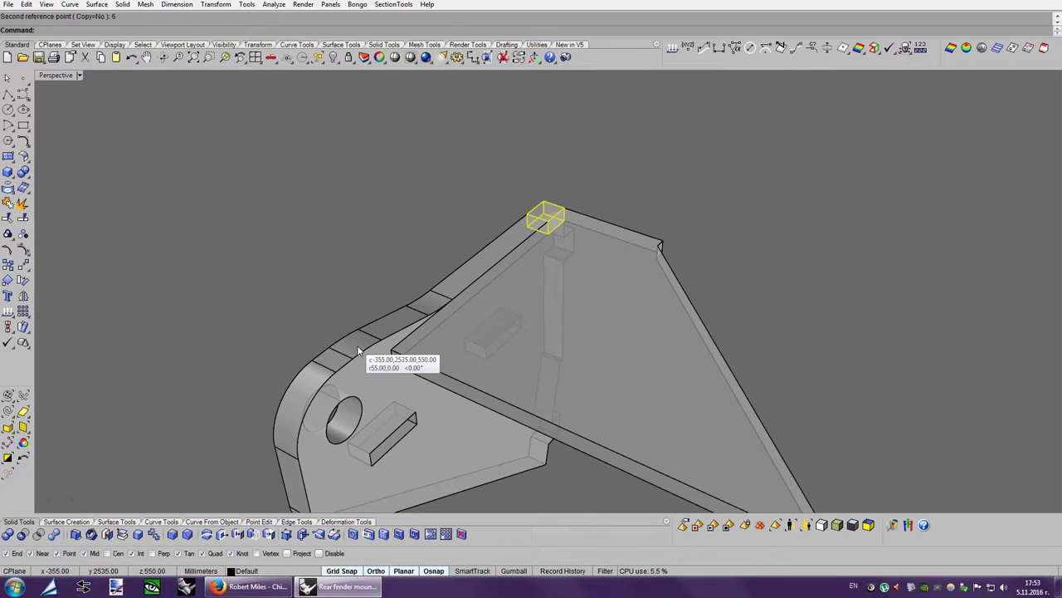
Slide the small block about 28 mm left along the bracket's top edge.
{"action": "mouse_move", "coordinate": [358, 350]}
{"action": "right_mouse_down"}
{"action": "mouse_move", "coordinate": [856, 215]}
{"action": "mouse_move", "coordinate": [872, 230]}
{"action": "mouse_move", "coordinate": [821, 245]}
{"action": "right_mouse_up"}
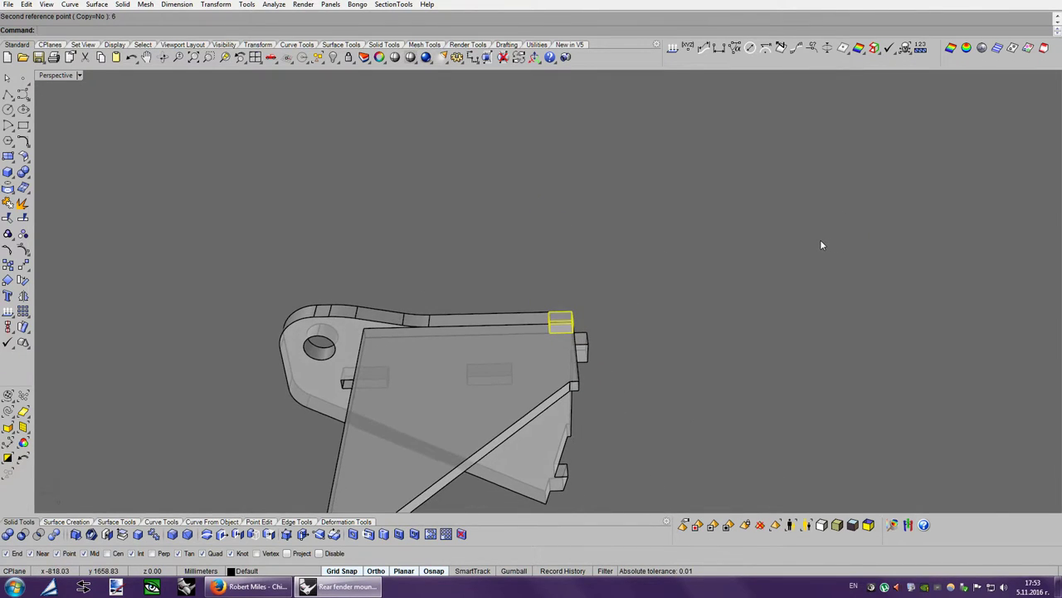
{"action": "key", "text": "Down"}
{"action": "key", "text": "Down"}
{"action": "key", "text": "Down"}
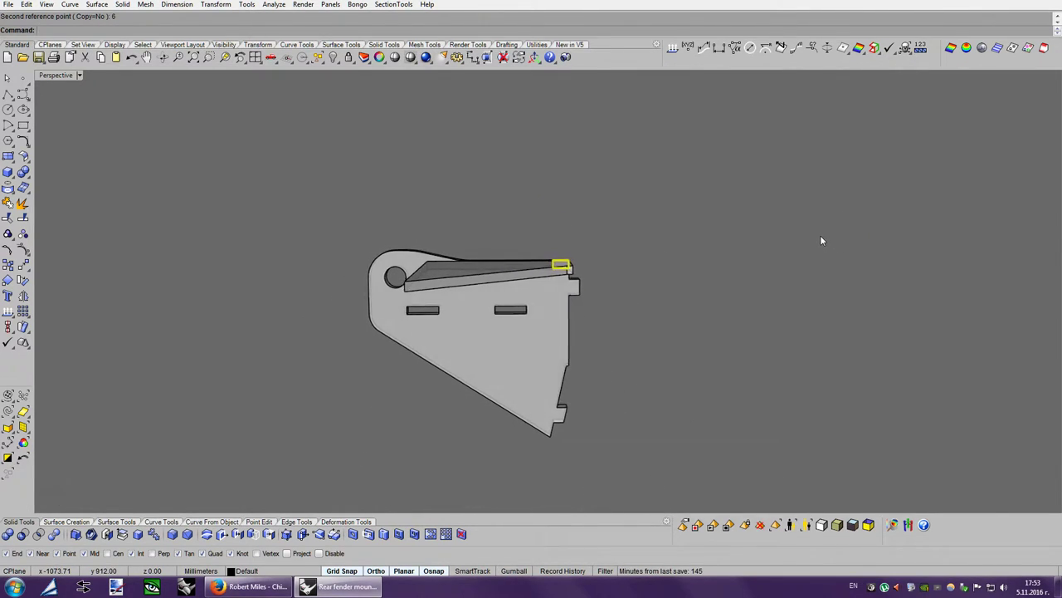
{"action": "key", "text": "Down"}
{"action": "key", "text": "Down"}
{"action": "key", "text": "Down"}
{"action": "key", "text": "Down"}
{"action": "key", "text": "Down"}
{"action": "key", "text": "Down"}
{"action": "key", "text": "Down"}
{"action": "key", "text": "Down"}
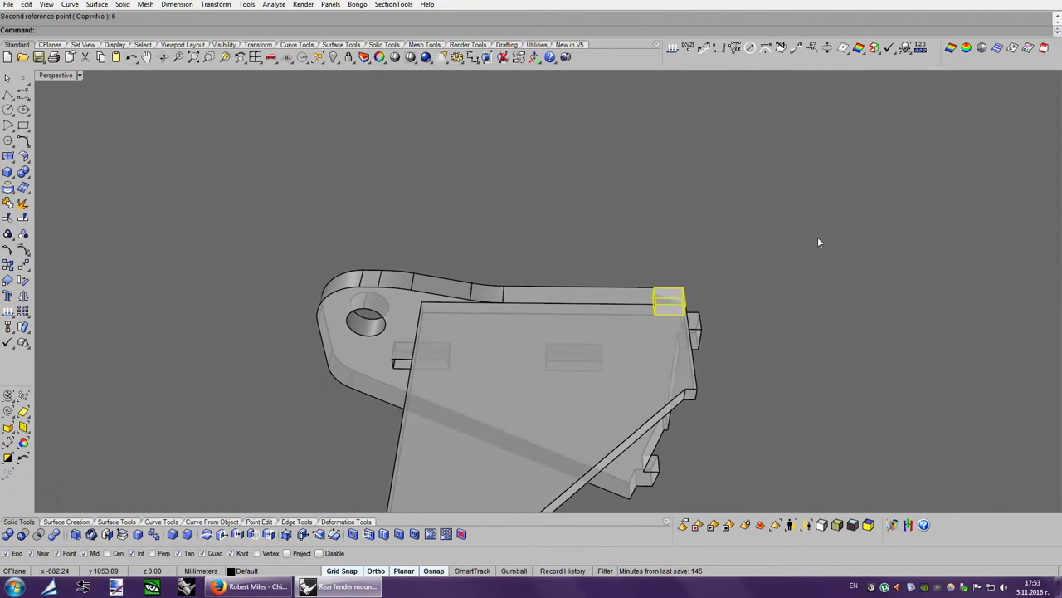
{"action": "left_click_drag", "start_coordinate": [678, 292], "coordinate": [558, 270]}
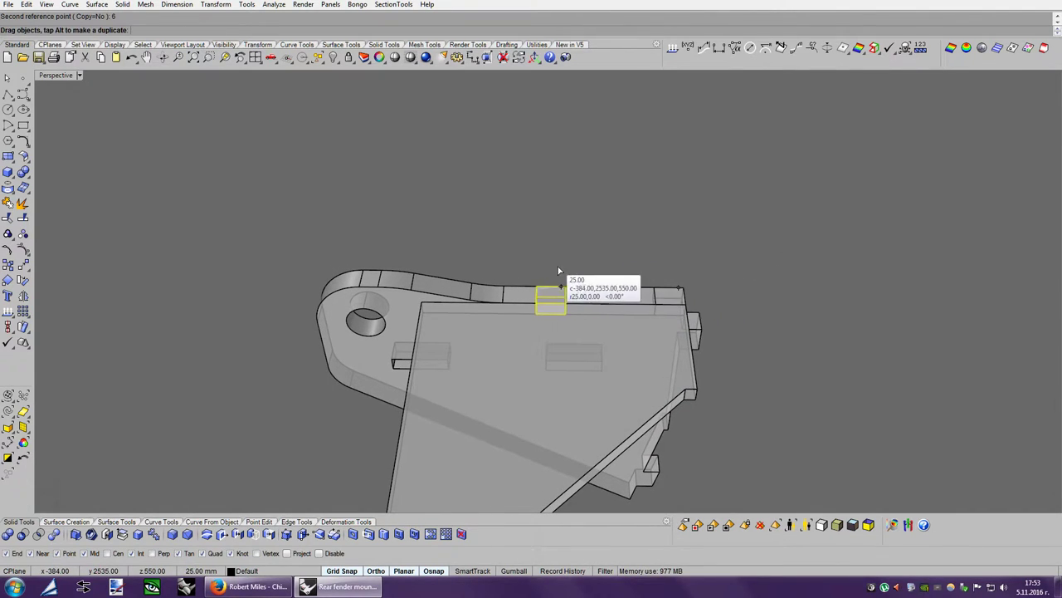
{"action": "key", "text": "Down"}
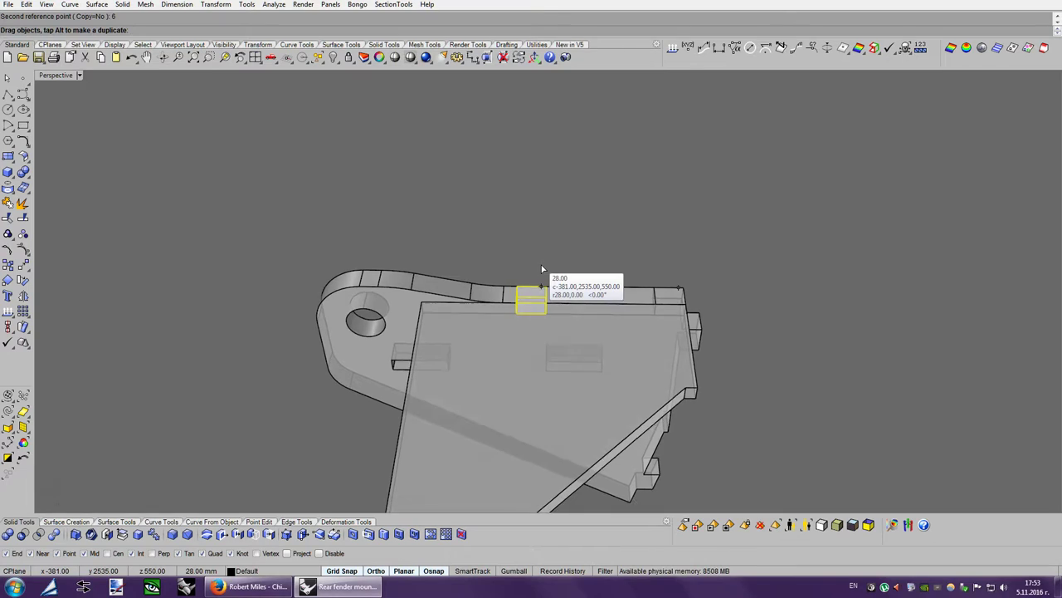
{"action": "key", "text": "Down"}
{"action": "key", "text": "Down"}
{"action": "key", "text": "Down"}
{"action": "key", "text": "Down"}
{"action": "key", "text": "Down"}
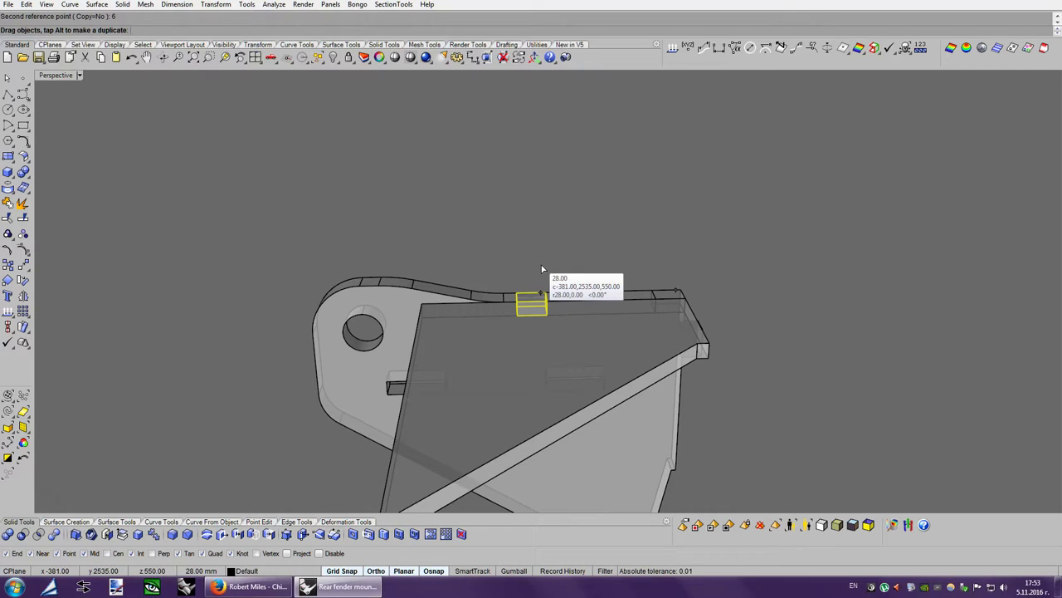
{"action": "left_click_drag", "start_coordinate": [542, 266], "coordinate": [527, 264]}
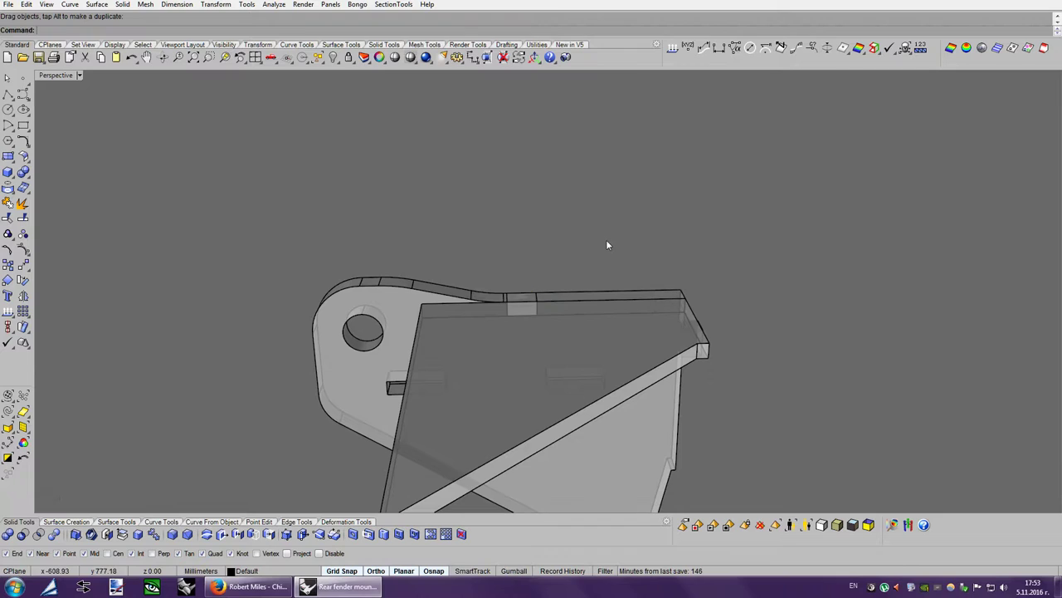
{"action": "right_click_drag", "start_coordinate": [605, 239], "coordinate": [462, 417]}
Cut a slot into the hinge bracket with the small box, keeping the box.
{"action": "left_click", "coordinate": [477, 424]}
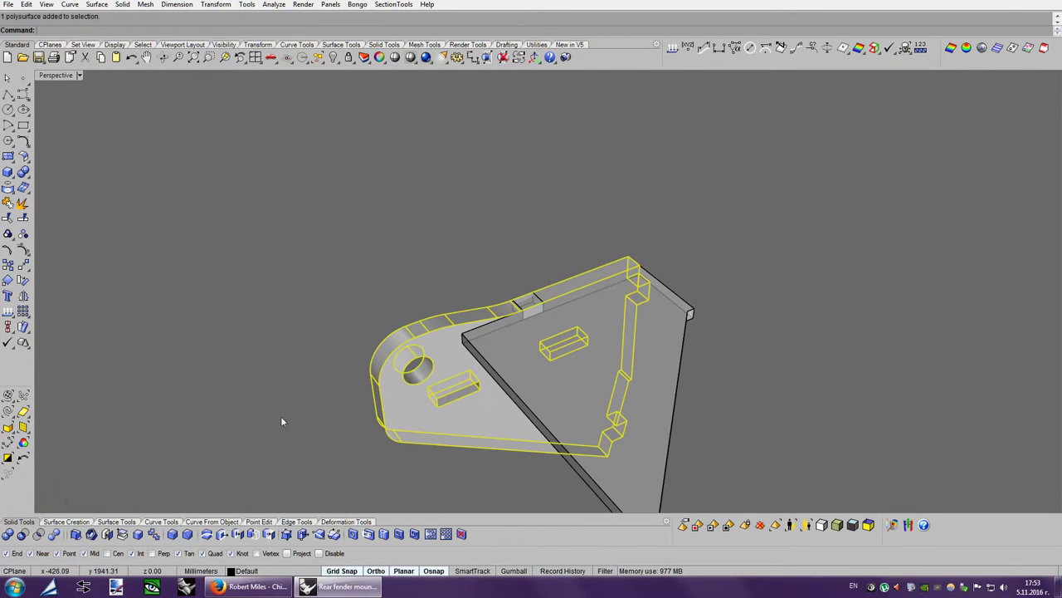
{"action": "left_click", "coordinate": [647, 358]}
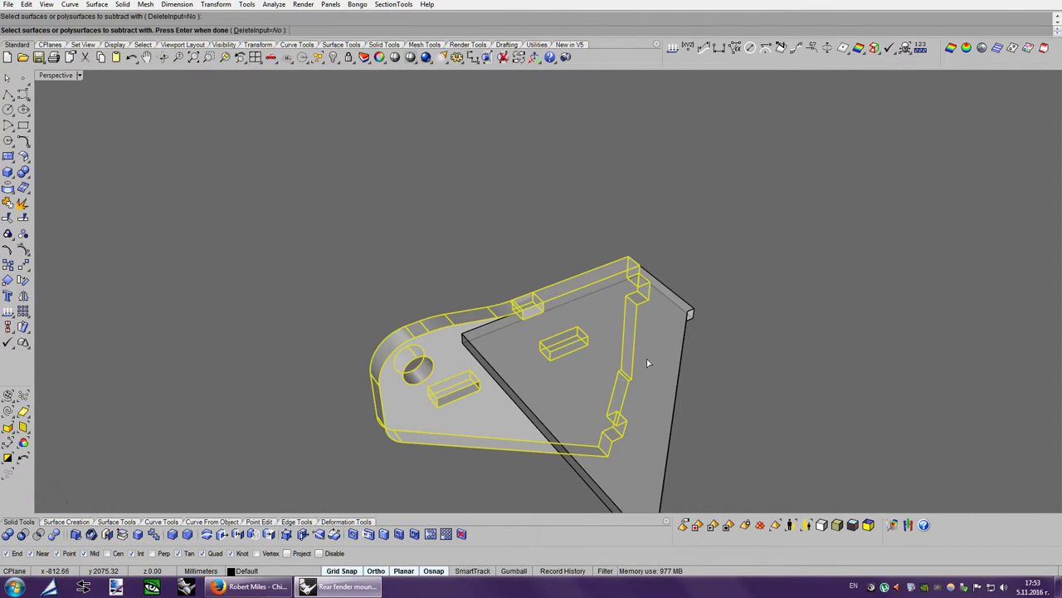
{"action": "key", "text": "Return"}
{"action": "mouse_move", "coordinate": [655, 361]}
{"action": "right_mouse_down"}
{"action": "mouse_move", "coordinate": [827, 370]}
{"action": "mouse_move", "coordinate": [197, 246]}
{"action": "right_mouse_up"}
Union the box with the triangular plate and merge its coplanar faces.
{"action": "key", "text": "Escape"}
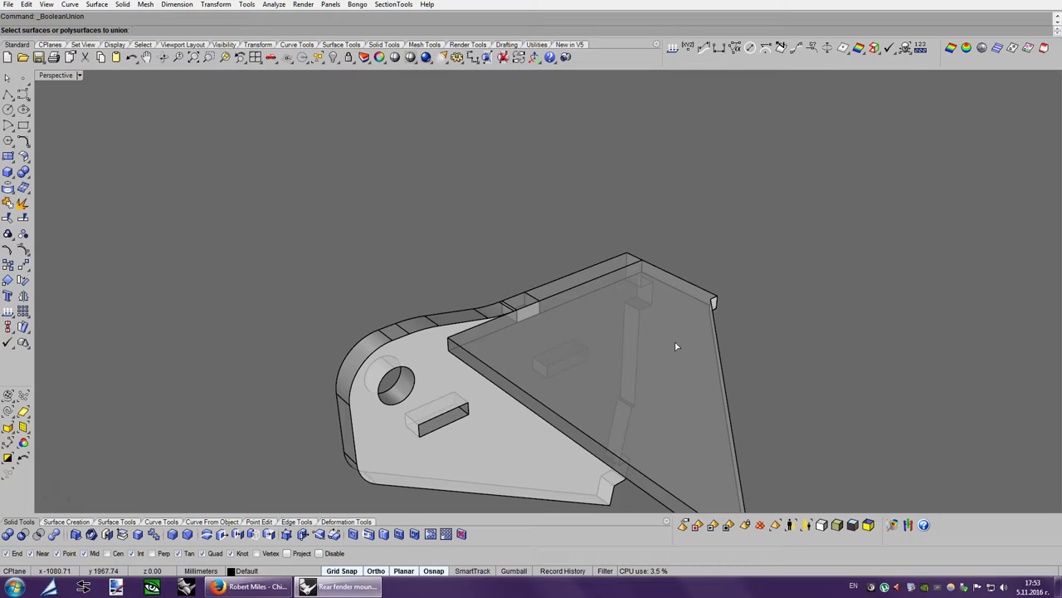
{"action": "left_click", "coordinate": [675, 346]}
{"action": "left_click", "coordinate": [649, 362]}
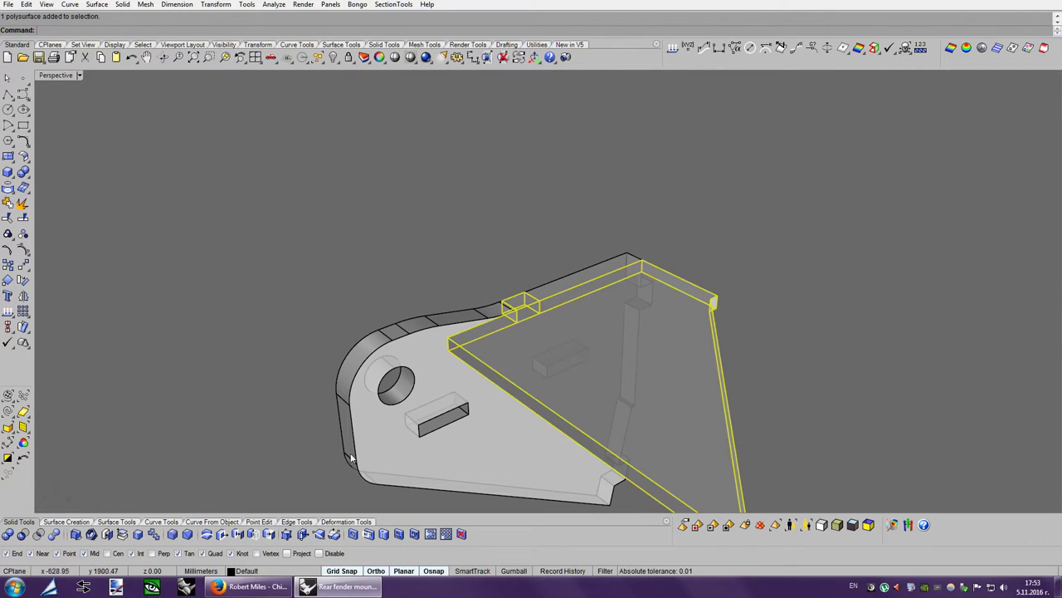
{"action": "left_click", "coordinate": [137, 536]}
{"action": "mouse_move", "coordinate": [465, 374]}
{"action": "right_mouse_down"}
{"action": "mouse_move", "coordinate": [832, 357]}
{"action": "mouse_move", "coordinate": [818, 512]}
{"action": "right_mouse_up"}
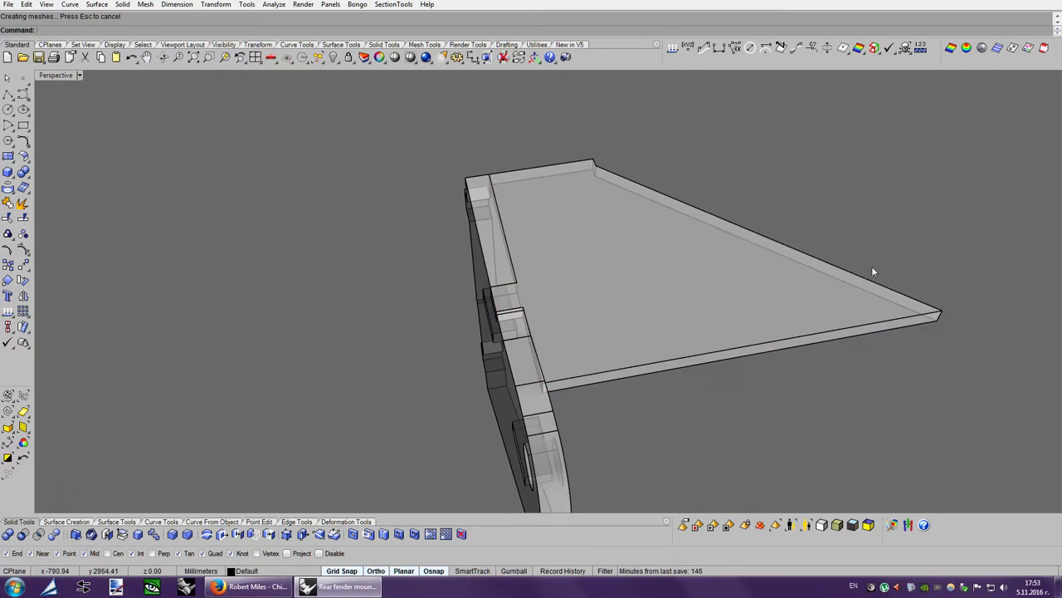
Switch to shaded display and orbit around the slotted bracket and tabbed plate to inspect them.
{"action": "left_click", "coordinate": [821, 525]}
{"action": "right_click_drag", "start_coordinate": [779, 383], "coordinate": [807, 377]}
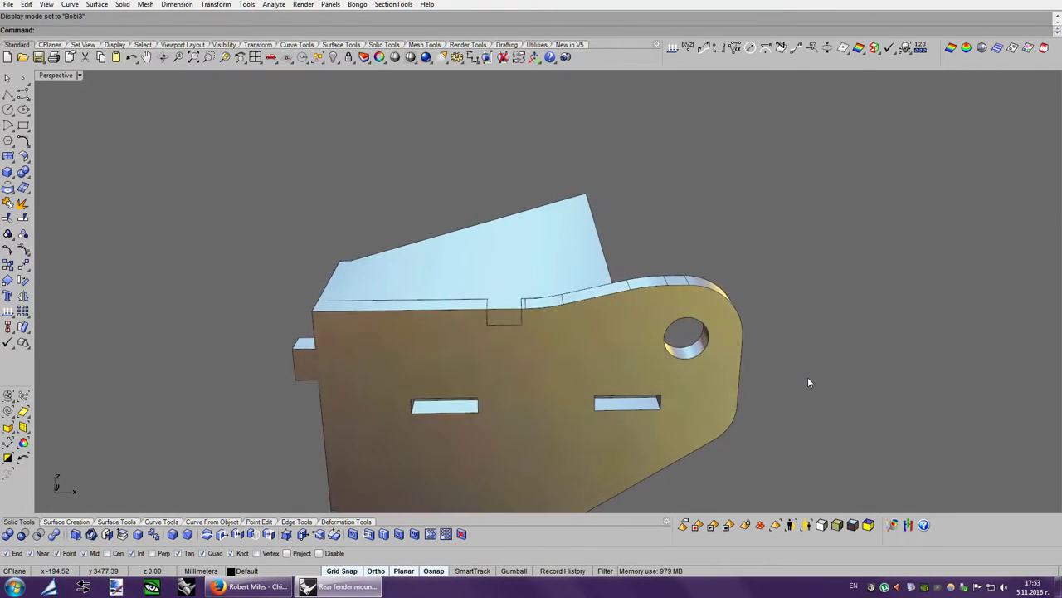
{"action": "key", "text": "Left"}
{"action": "key", "text": "Left"}
{"action": "key", "text": "Left"}
{"action": "key", "text": "Left"}
{"action": "key", "text": "Left"}
{"action": "key", "text": "Left"}
{"action": "key", "text": "Left"}
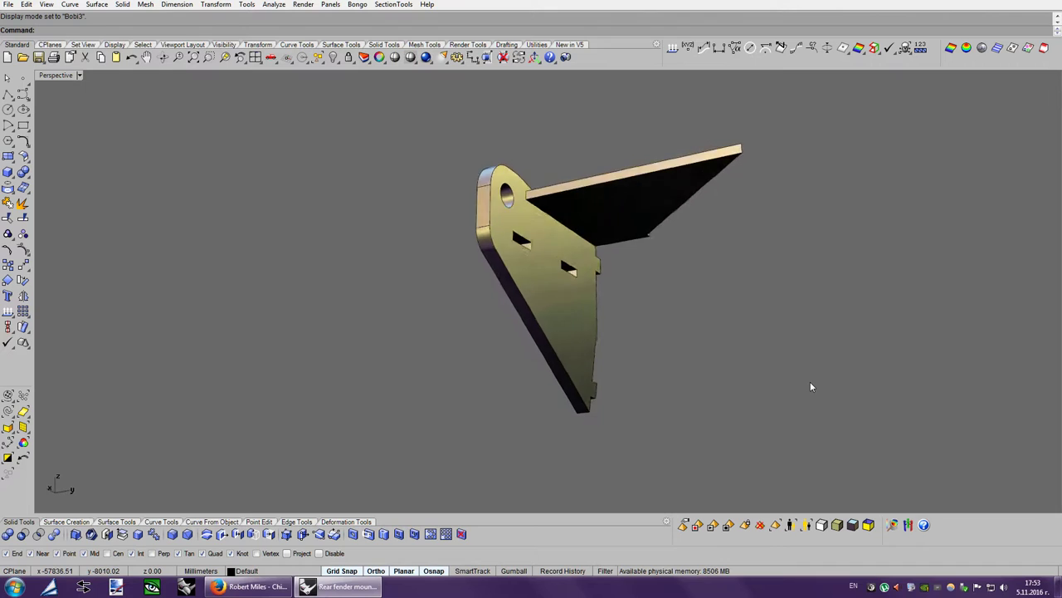
{"action": "key", "text": "Left"}
{"action": "key", "text": "Left"}
{"action": "right_click_drag", "start_coordinate": [811, 386], "coordinate": [641, 336]}
{"action": "left_click", "coordinate": [554, 305]}
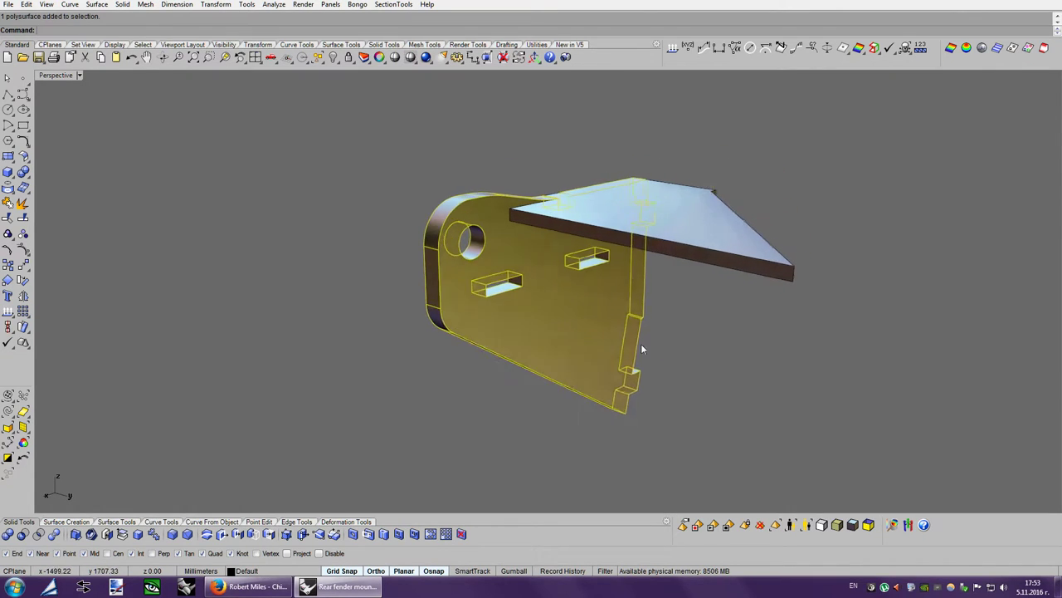
{"action": "scroll", "coordinate": [645, 347], "scroll_direction": "up", "scroll_amount": 2}
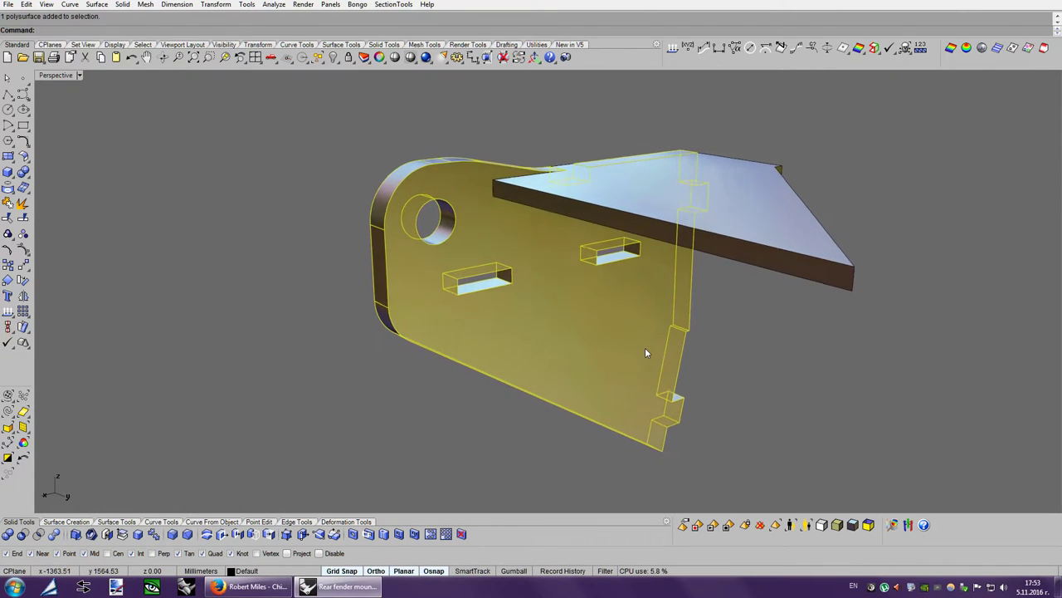
{"action": "left_click", "coordinate": [762, 353]}
{"action": "right_click_drag", "start_coordinate": [762, 353], "coordinate": [617, 348]}
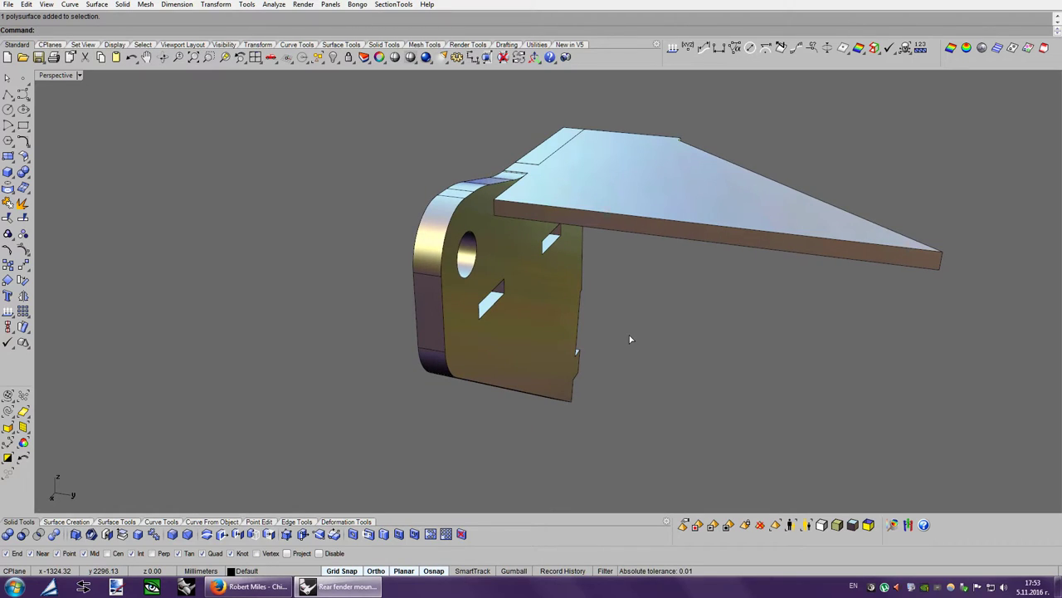
Return to Ghosted display and show the hidden frame assembly to check the fit.
{"action": "key", "text": "ctrl+alt+g"}
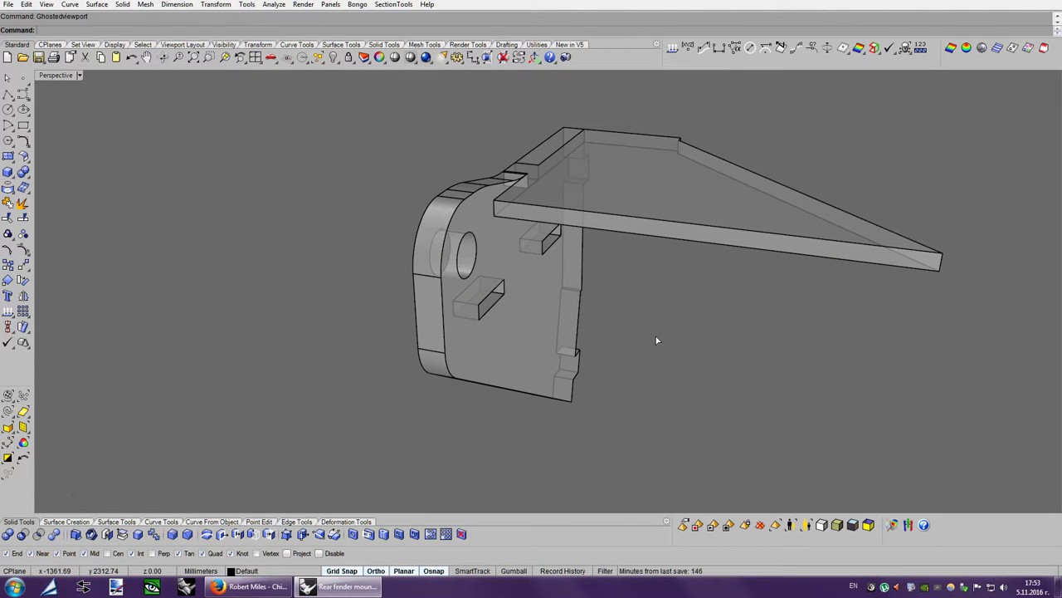
{"action": "scroll", "coordinate": [652, 327], "scroll_direction": "up", "scroll_amount": 3}
{"action": "scroll", "coordinate": [653, 327], "scroll_direction": "up", "scroll_amount": 3}
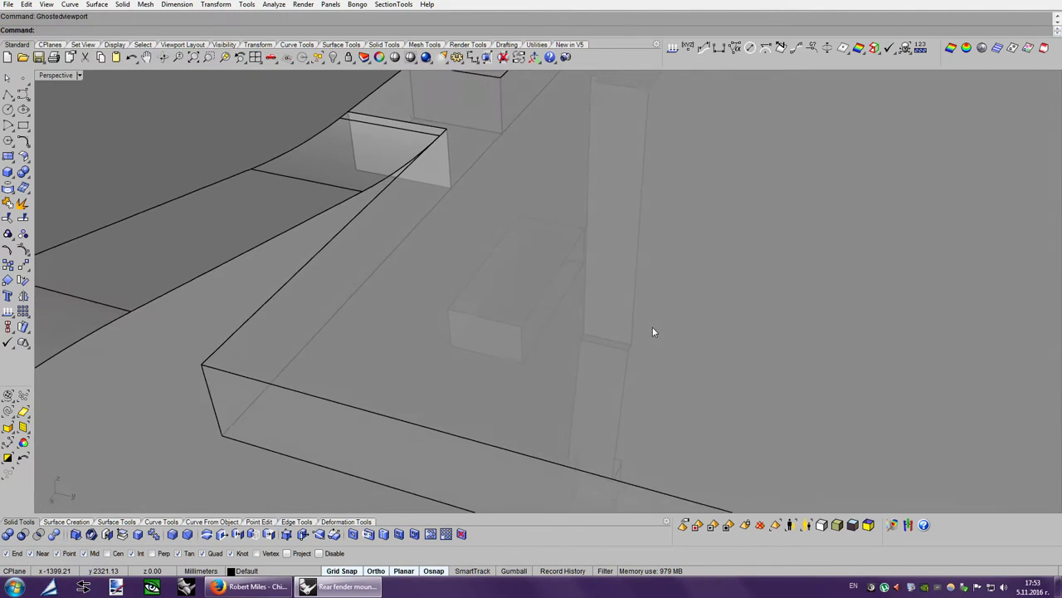
{"action": "scroll", "coordinate": [652, 327], "scroll_direction": "up", "scroll_amount": 3}
{"action": "scroll", "coordinate": [652, 327], "scroll_direction": "up", "scroll_amount": 2}
{"action": "middle_click", "coordinate": [653, 328]}
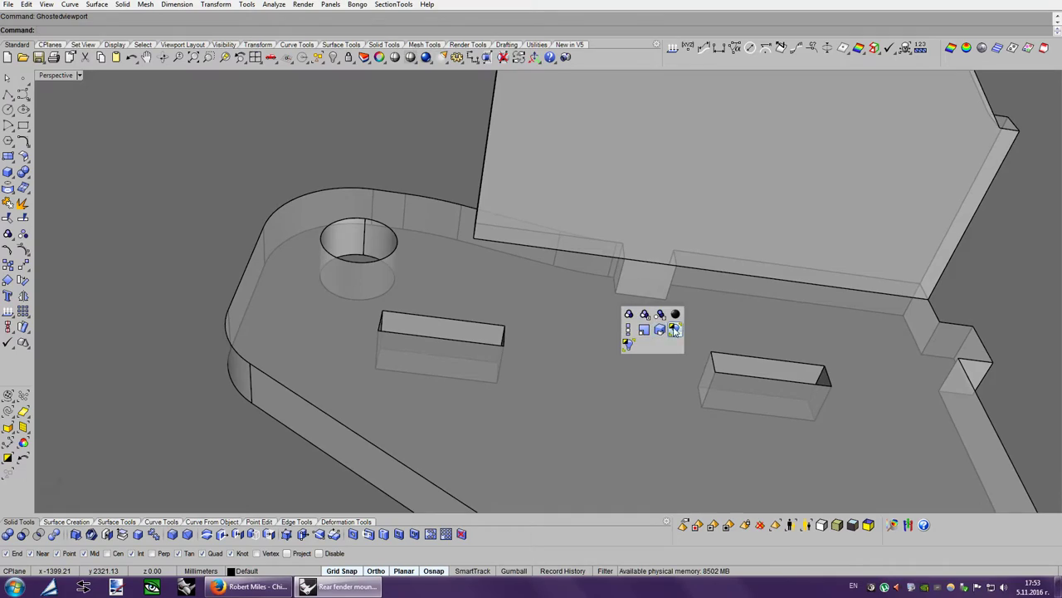
{"action": "left_click", "coordinate": [674, 328]}
{"action": "scroll", "coordinate": [673, 332], "scroll_direction": "down", "scroll_amount": 5}
{"action": "scroll", "coordinate": [501, 385], "scroll_direction": "up", "scroll_amount": 3}
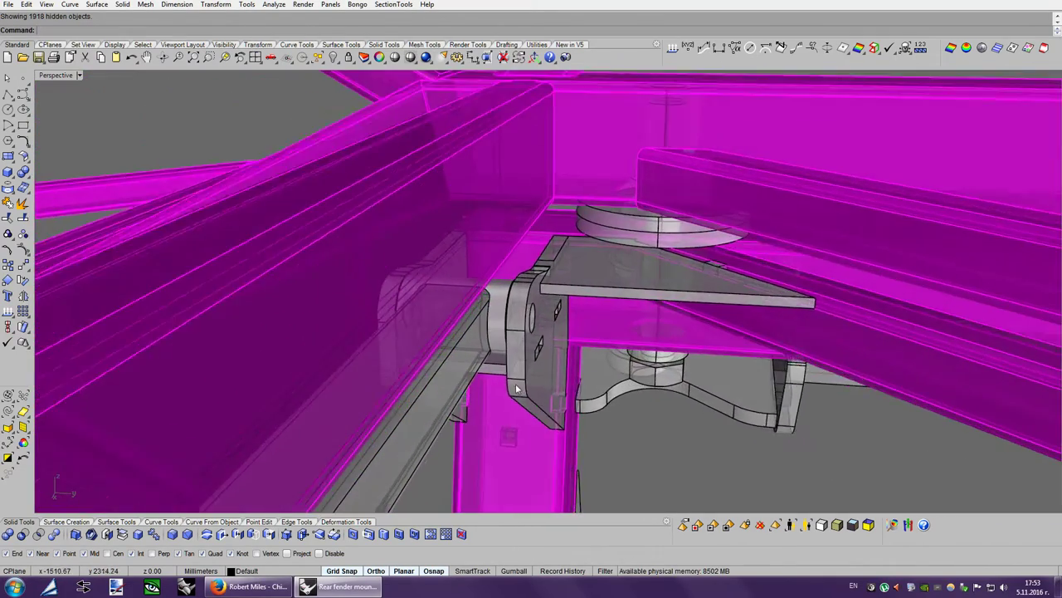
{"action": "scroll", "coordinate": [502, 385], "scroll_direction": "up", "scroll_amount": 3}
Hide everything except the hinge bracket's side plate and the tabbed middle plate, then view them together.
{"action": "left_click", "coordinate": [501, 384]}
{"action": "left_click", "coordinate": [528, 427], "text": "shift"}
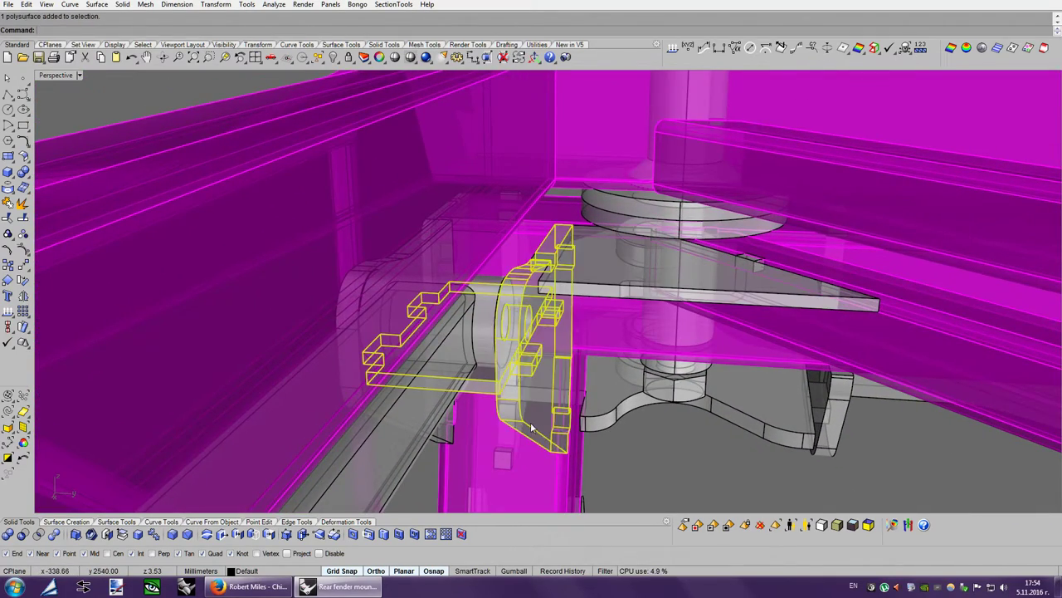
{"action": "left_click", "coordinate": [612, 371]}
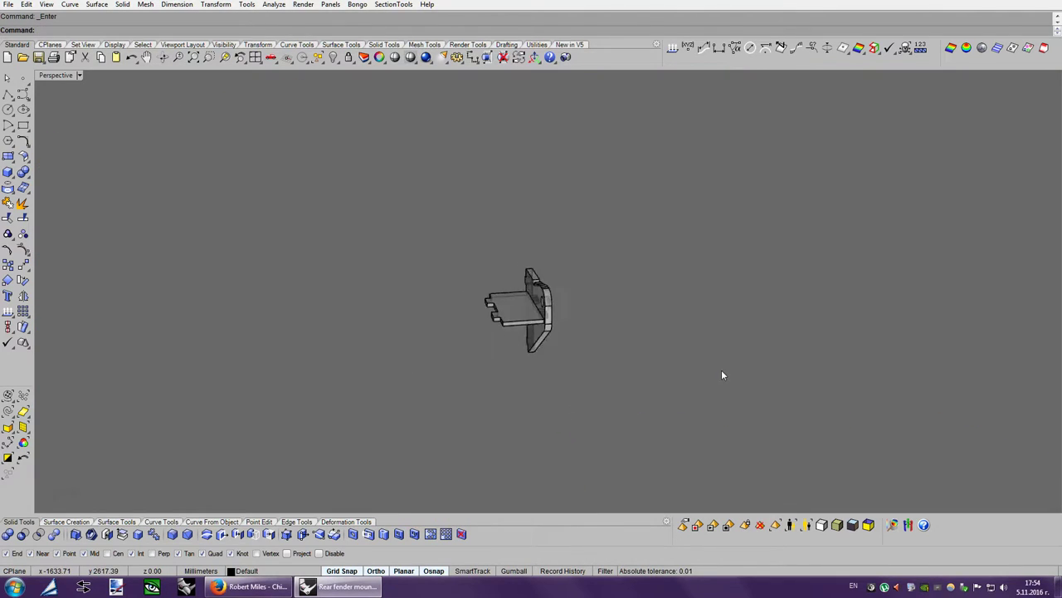
{"action": "left_click", "coordinate": [489, 362]}
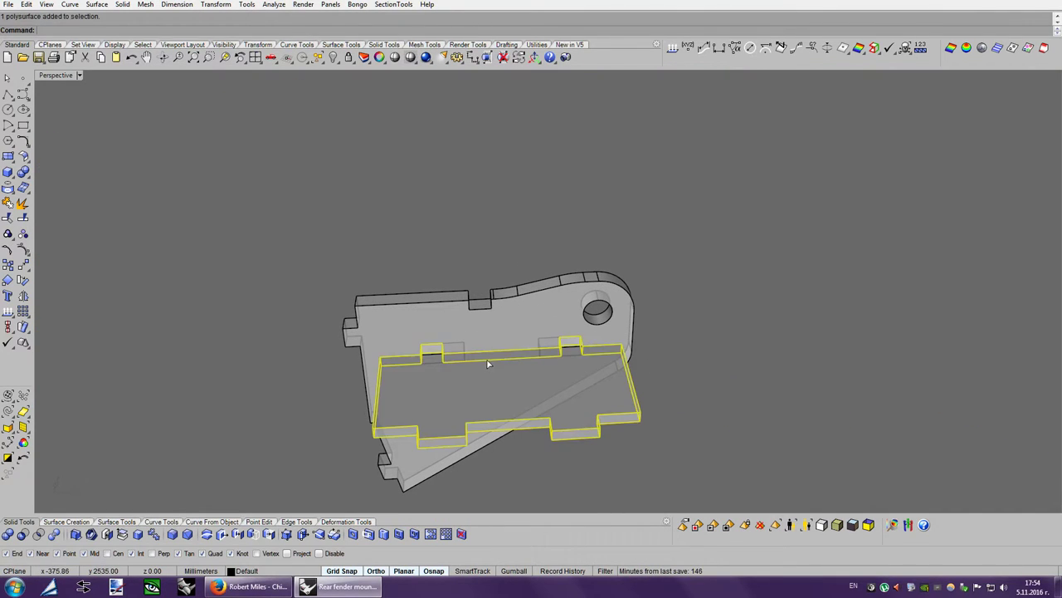
{"action": "right_click_drag", "start_coordinate": [489, 363], "coordinate": [743, 356]}
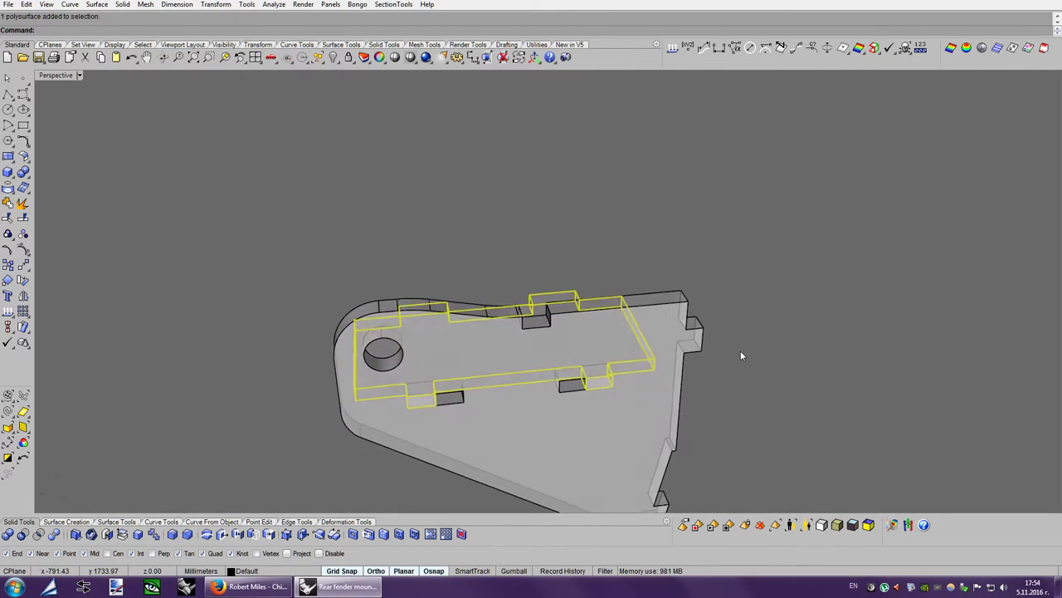
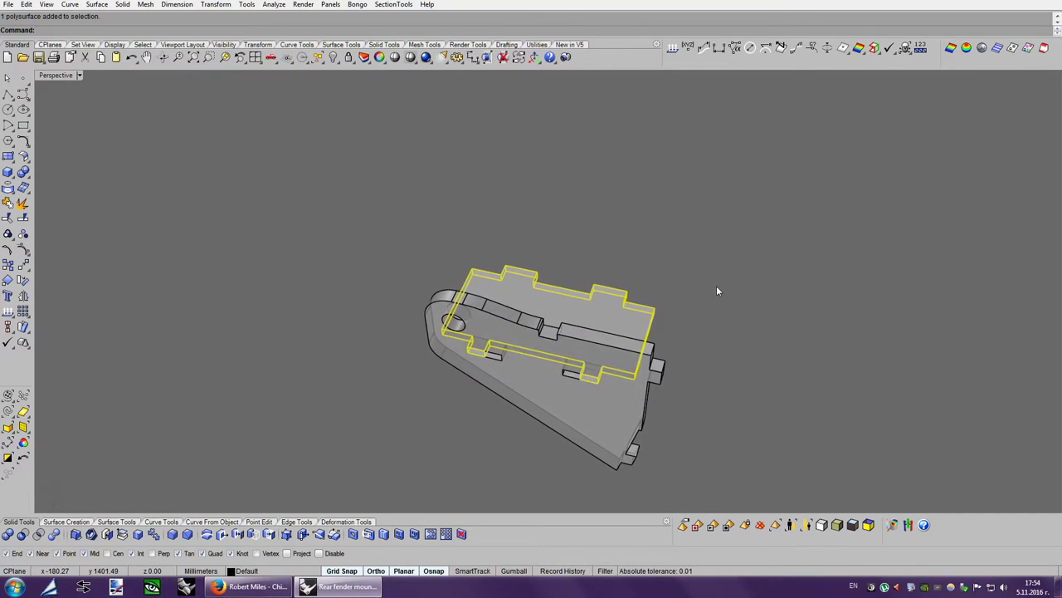
Select the triangular bracket plate and turn on its solid edit points with SolidPtOn.
{"action": "right_click", "coordinate": [718, 291]}
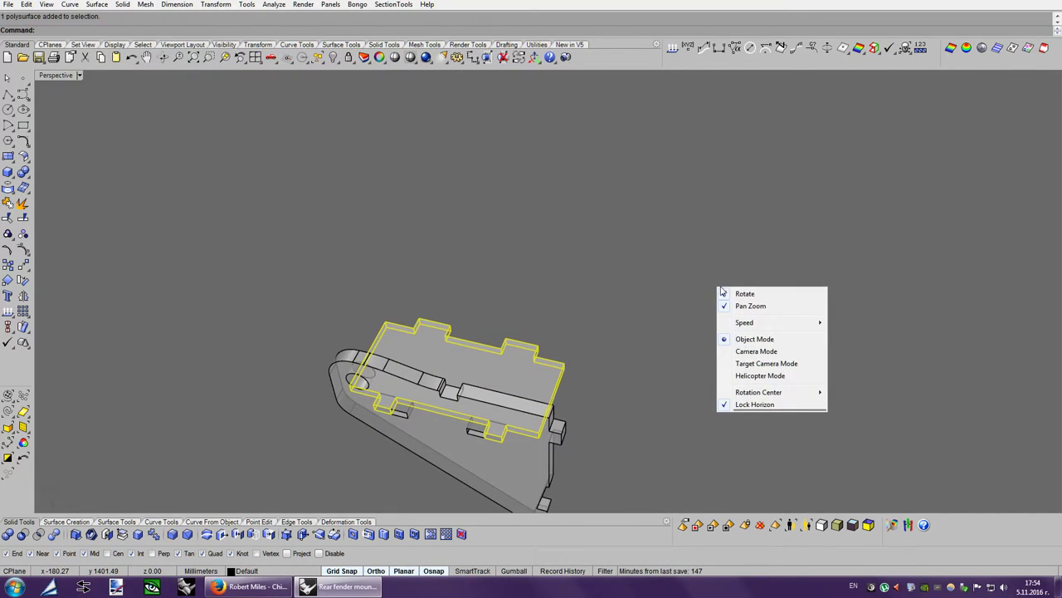
{"action": "mouse_move", "coordinate": [771, 323]}
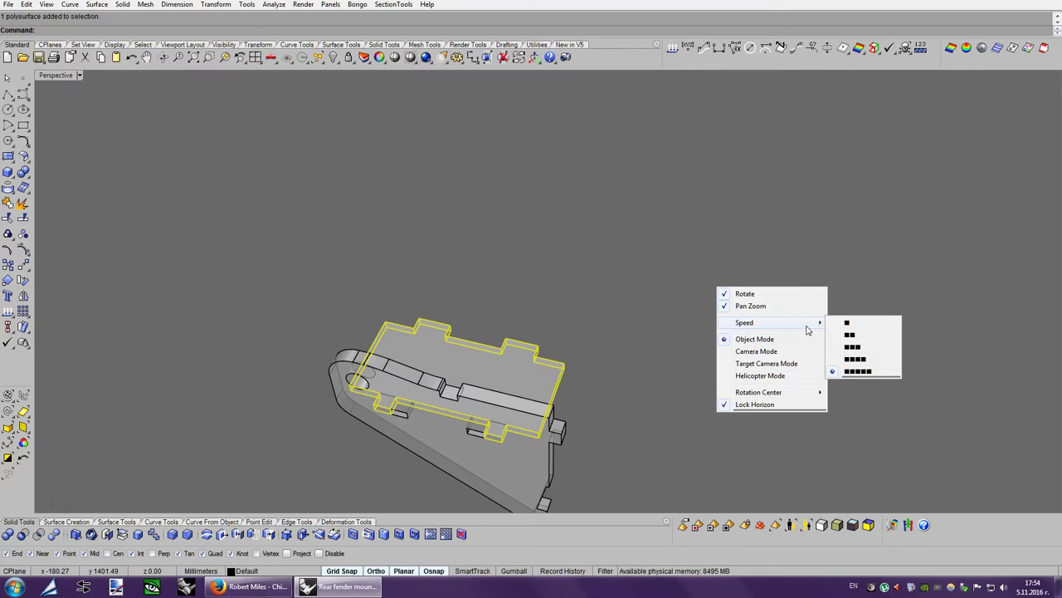
{"action": "left_click", "coordinate": [651, 259]}
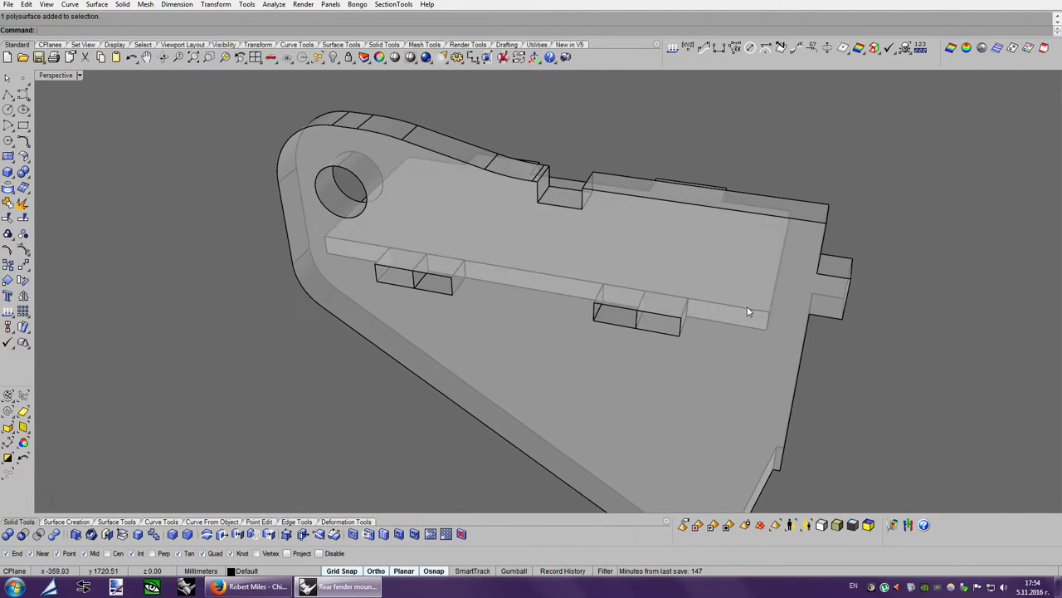
{"action": "left_click", "coordinate": [590, 178]}
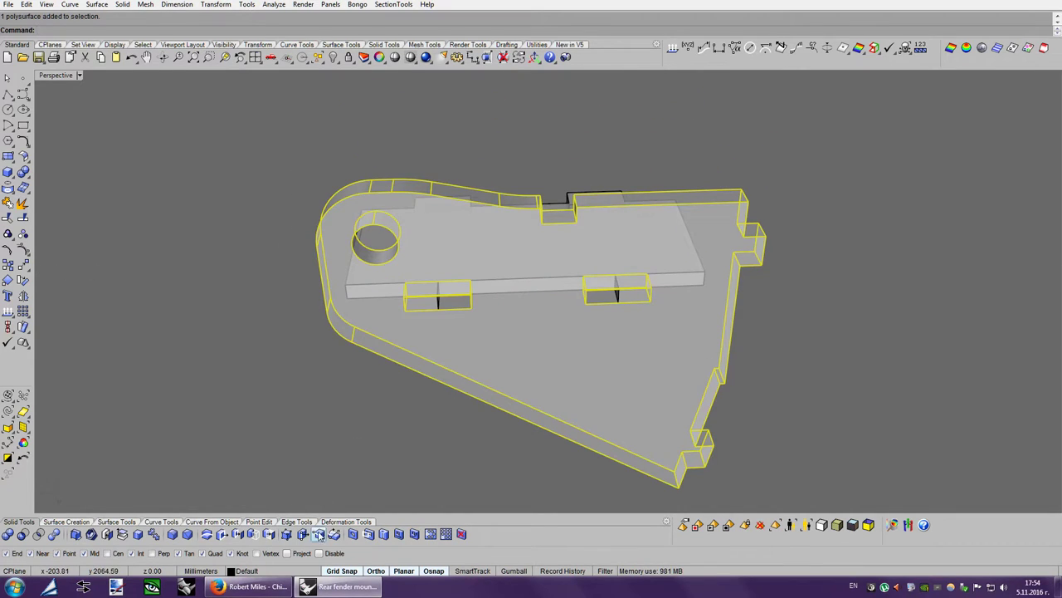
{"action": "left_click", "coordinate": [286, 535]}
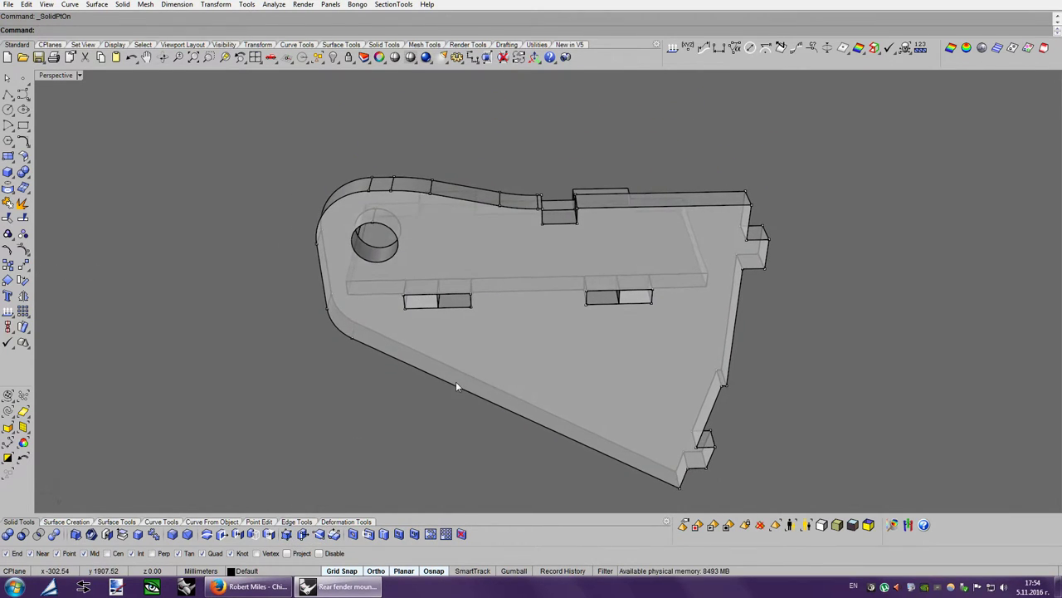
Window-select the slot's four edge points and drag them to narrow the slot.
{"action": "left_click_drag", "start_coordinate": [448, 399], "coordinate": [506, 274]}
{"action": "scroll", "coordinate": [558, 355], "scroll_direction": "up", "scroll_amount": 3}
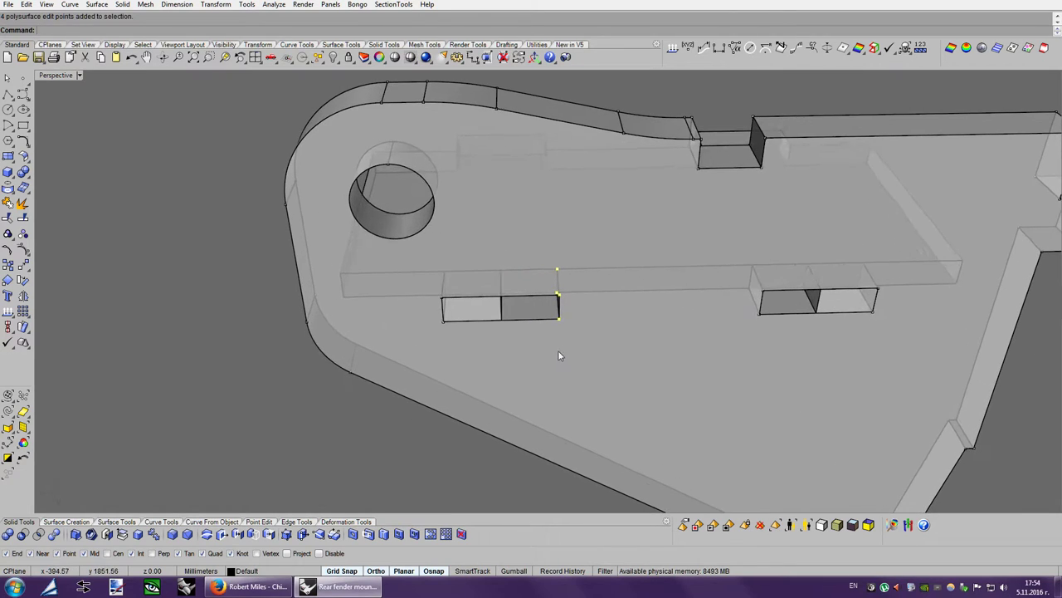
{"action": "left_click_drag", "start_coordinate": [502, 325], "coordinate": [502, 323]}
{"action": "scroll", "coordinate": [581, 373], "scroll_direction": "down", "scroll_amount": 3}
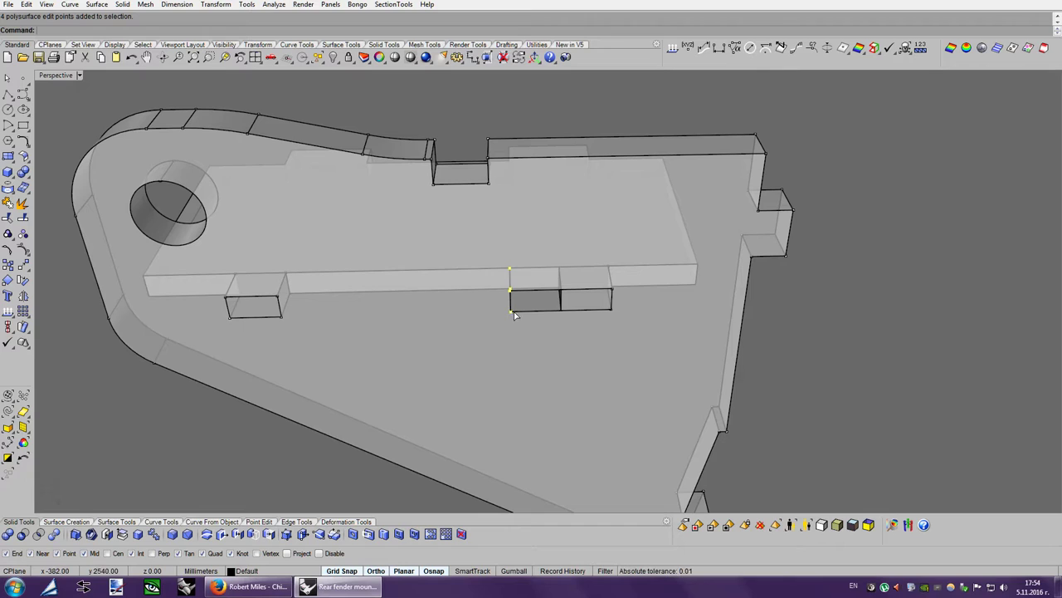
{"action": "scroll", "coordinate": [702, 375], "scroll_direction": "down", "scroll_amount": 5}
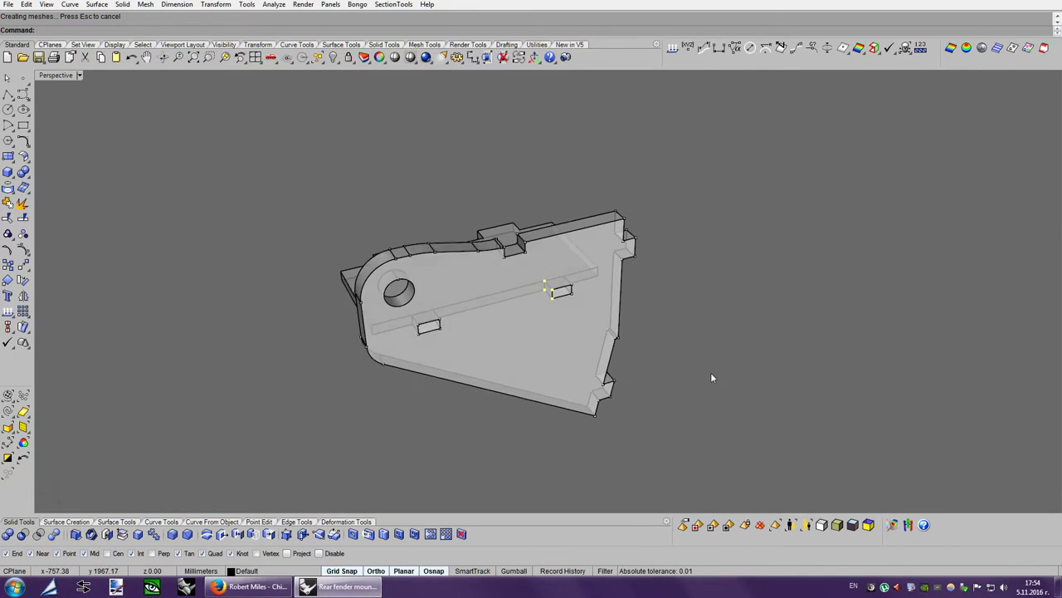
Turn the edit points off and shade the viewport in the Bobi3 display mode.
{"action": "right_click", "coordinate": [23, 249]}
{"action": "scroll", "coordinate": [478, 343], "scroll_direction": "up", "scroll_amount": 1}
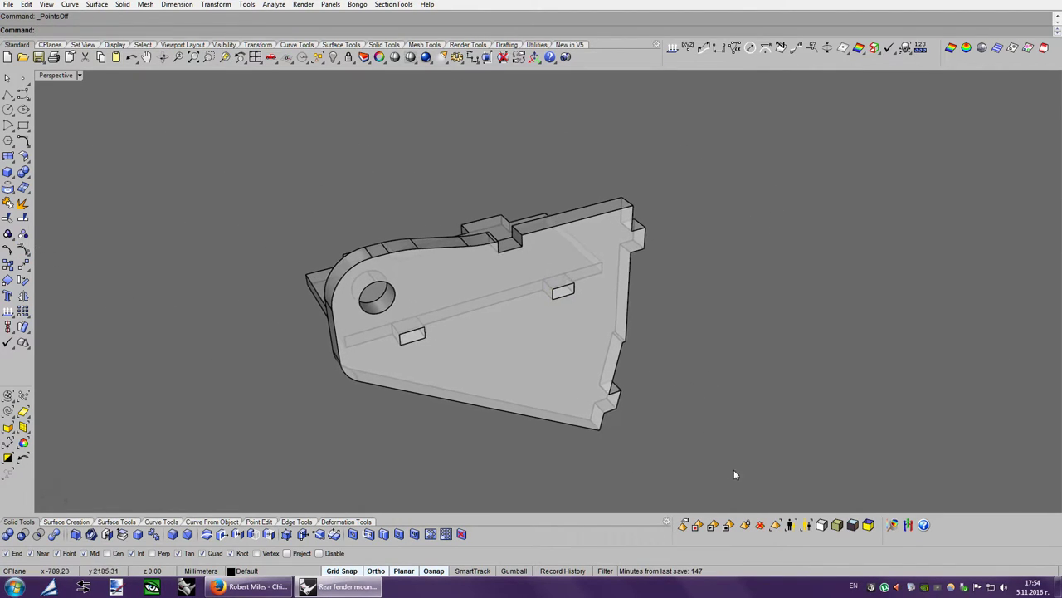
{"action": "left_click", "coordinate": [836, 524]}
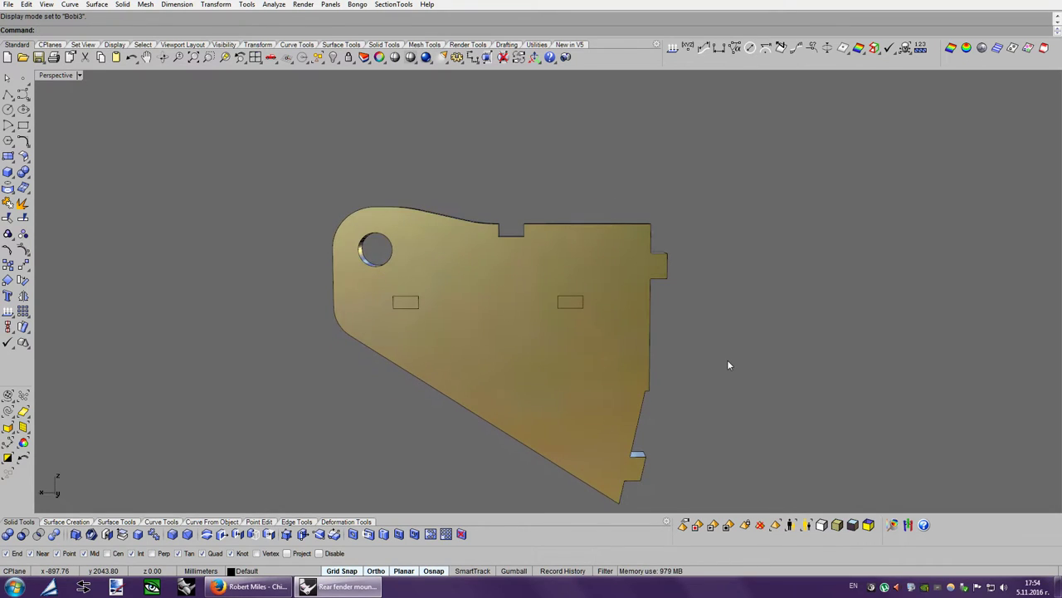
Select the slotted tab plate, inspect it from all sides, and Show all 1918 hidden objects.
{"action": "mouse_move", "coordinate": [727, 359]}
{"action": "right_mouse_down"}
{"action": "mouse_move", "coordinate": [540, 387]}
{"action": "mouse_move", "coordinate": [794, 383]}
{"action": "right_mouse_up"}
{"action": "left_click", "coordinate": [540, 387]}
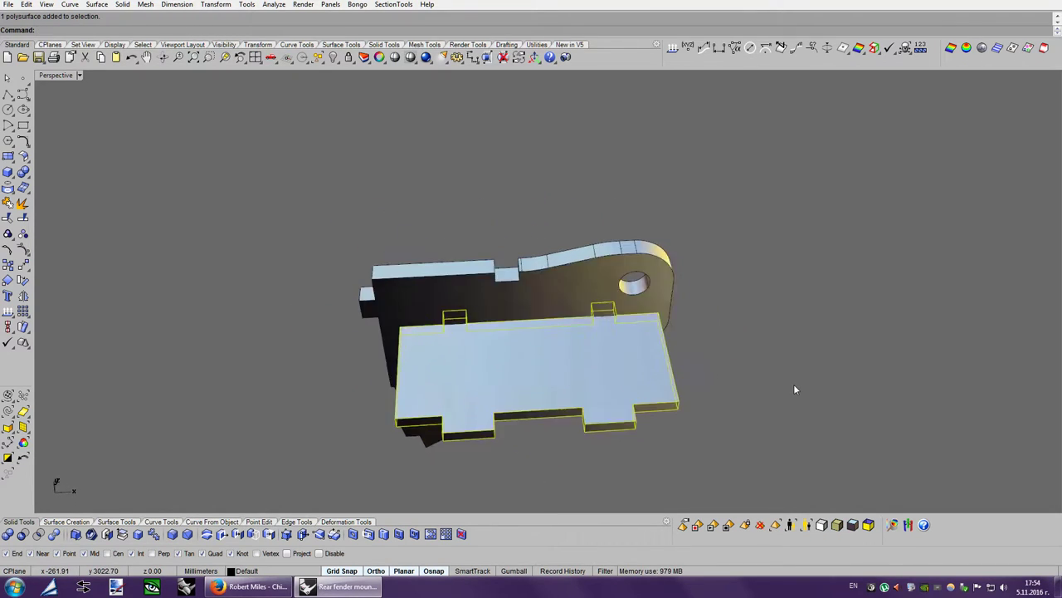
{"action": "key", "text": "Left"}
{"action": "key", "text": "Left"}
{"action": "key", "text": "Left"}
{"action": "key", "text": "Left"}
{"action": "key", "text": "Left"}
{"action": "key", "text": "Left"}
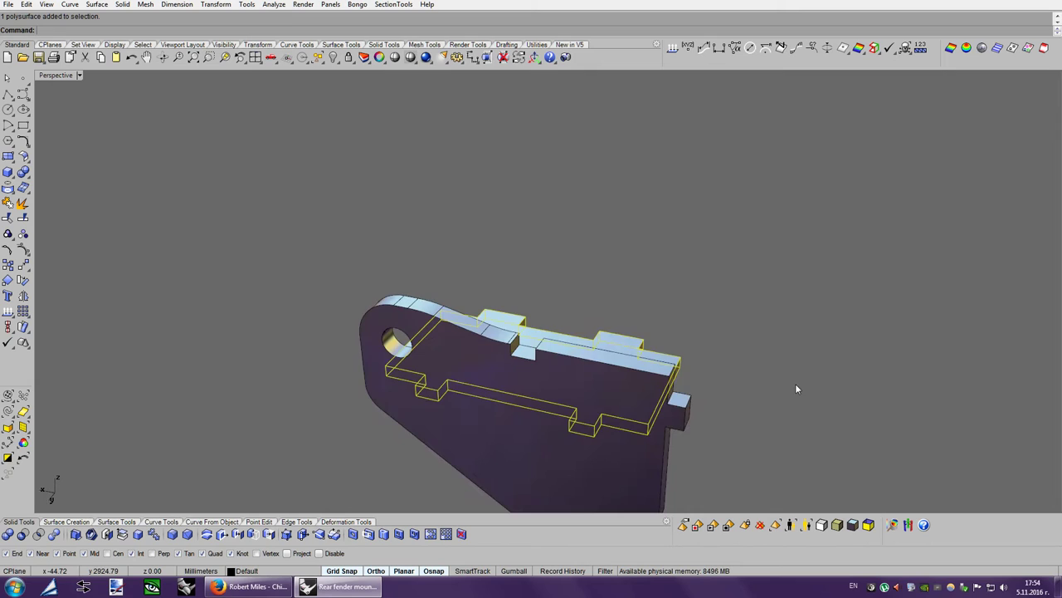
{"action": "key", "text": "Left"}
{"action": "key", "text": "Left"}
{"action": "key", "text": "Left"}
{"action": "key", "text": "Left"}
{"action": "key", "text": "Left"}
{"action": "key", "text": "Left"}
{"action": "mouse_move", "coordinate": [816, 397]}
{"action": "right_mouse_down"}
{"action": "mouse_move", "coordinate": [840, 449]}
{"action": "mouse_move", "coordinate": [724, 381]}
{"action": "right_mouse_up"}
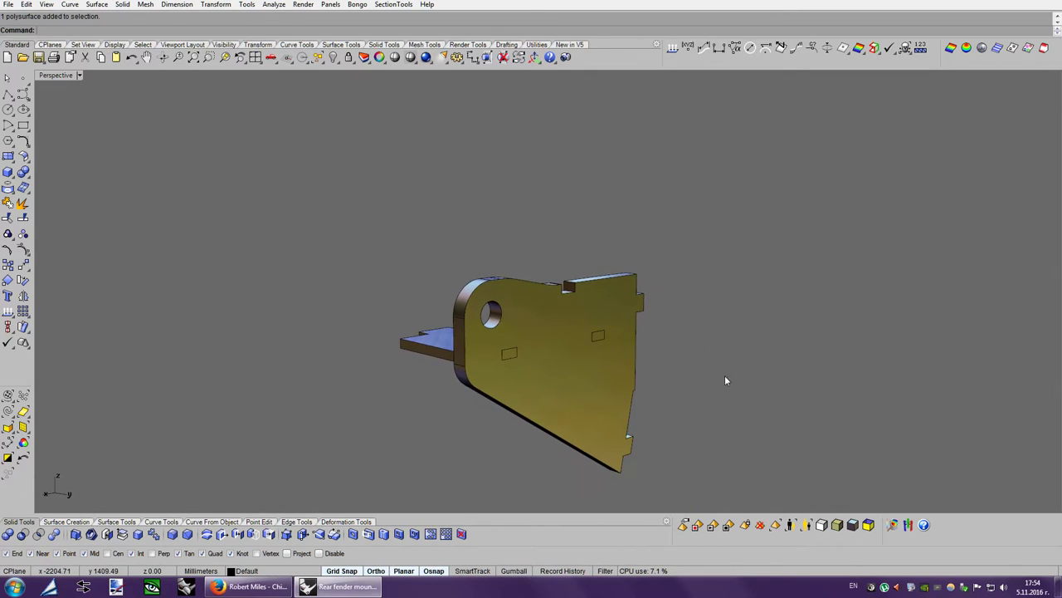
{"action": "left_click", "coordinate": [704, 363]}
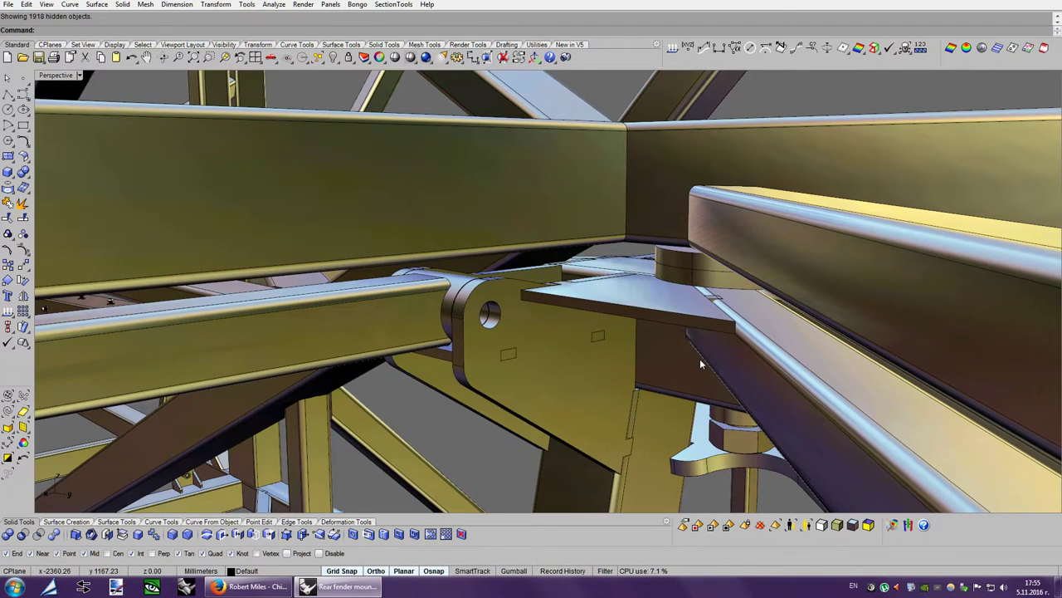
Orbit and zoom the Perspective view around the rear bracket assembly.
{"action": "key", "text": "Up"}
{"action": "key", "text": "Up"}
{"action": "key", "text": "Up"}
{"action": "key", "text": "Up"}
{"action": "key", "text": "Up"}
{"action": "key", "text": "Left"}
{"action": "key", "text": "Left"}
{"action": "key", "text": "Left"}
{"action": "key", "text": "Left"}
{"action": "key", "text": "Left"}
{"action": "key", "text": "Left"}
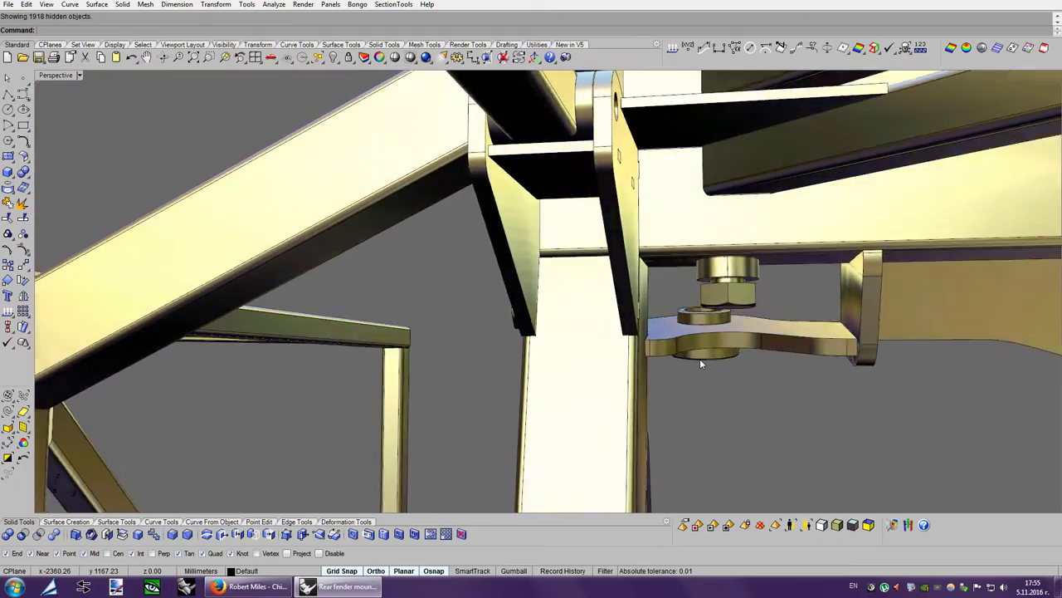
{"action": "key", "text": "Left"}
{"action": "key", "text": "Left"}
{"action": "key", "text": "Left"}
{"action": "key", "text": "Left"}
{"action": "key", "text": "Left"}
{"action": "key", "text": "Left"}
{"action": "key", "text": "Left"}
{"action": "key", "text": "Left"}
{"action": "key", "text": "Left"}
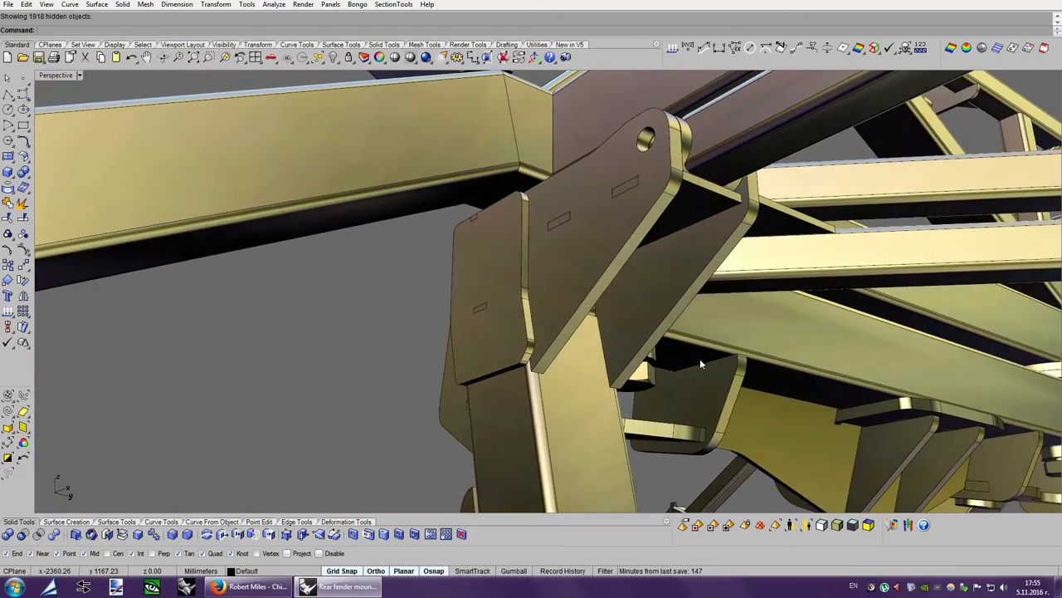
{"action": "key", "text": "Left"}
{"action": "key", "text": "Left"}
{"action": "key", "text": "Left"}
{"action": "key", "text": "Left"}
{"action": "key", "text": "Left"}
{"action": "key", "text": "Left"}
{"action": "key", "text": "Left"}
{"action": "key", "text": "Left"}
{"action": "key", "text": "Left"}
{"action": "key", "text": "Left"}
{"action": "key", "text": "Left"}
{"action": "key", "text": "Left"}
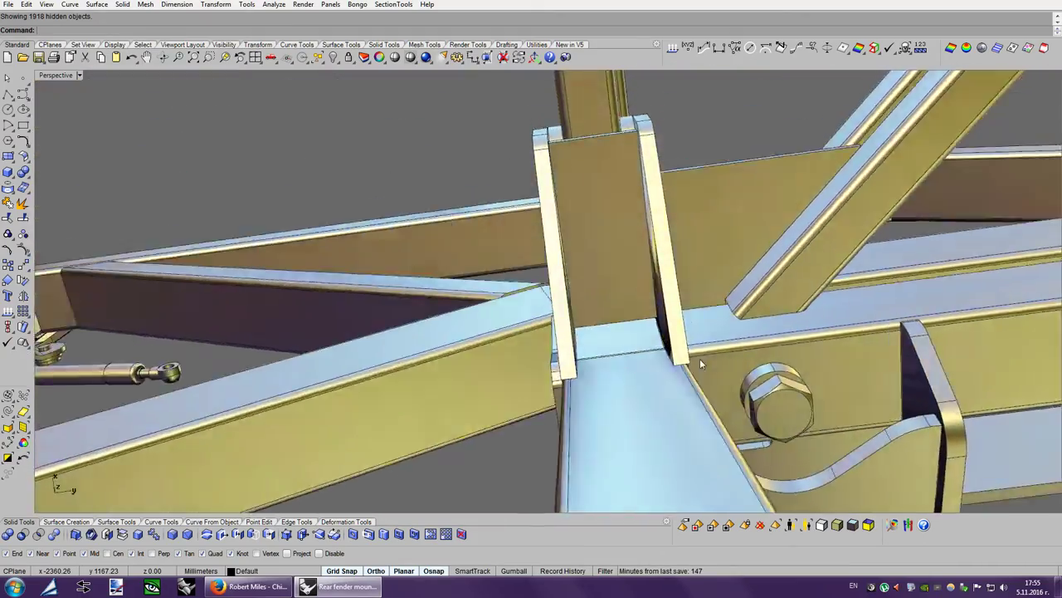
{"action": "scroll", "coordinate": [700, 358], "scroll_direction": "up", "scroll_amount": 5}
{"action": "key", "text": "Left"}
{"action": "key", "text": "Left"}
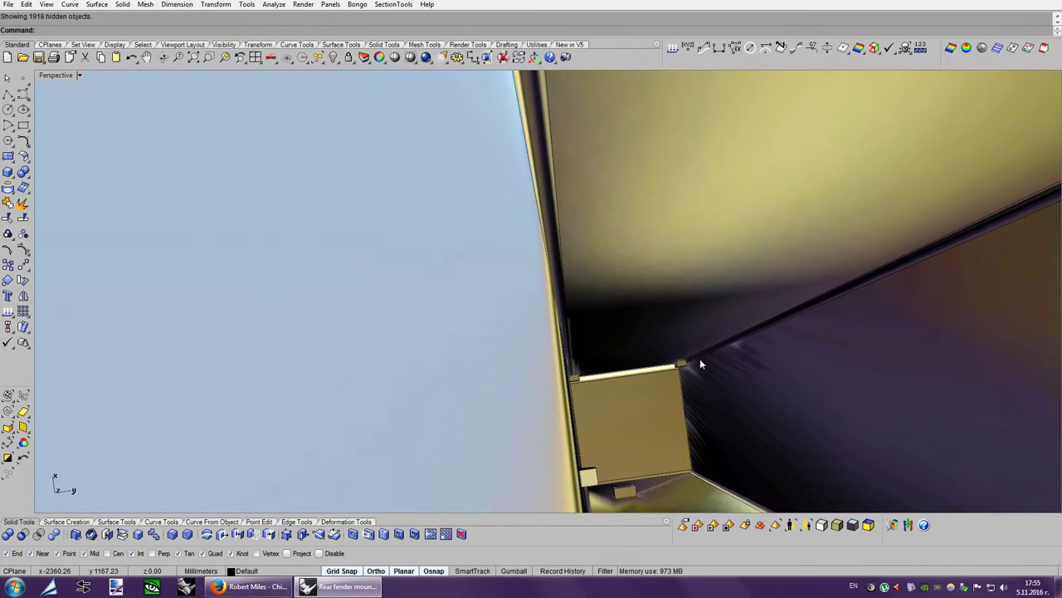
{"action": "key", "text": "Left"}
{"action": "key", "text": "Left"}
{"action": "key", "text": "Left"}
{"action": "key", "text": "Left"}
{"action": "scroll", "coordinate": [699, 364], "scroll_direction": "down", "scroll_amount": 10}
{"action": "key", "text": "Left"}
{"action": "key", "text": "Left"}
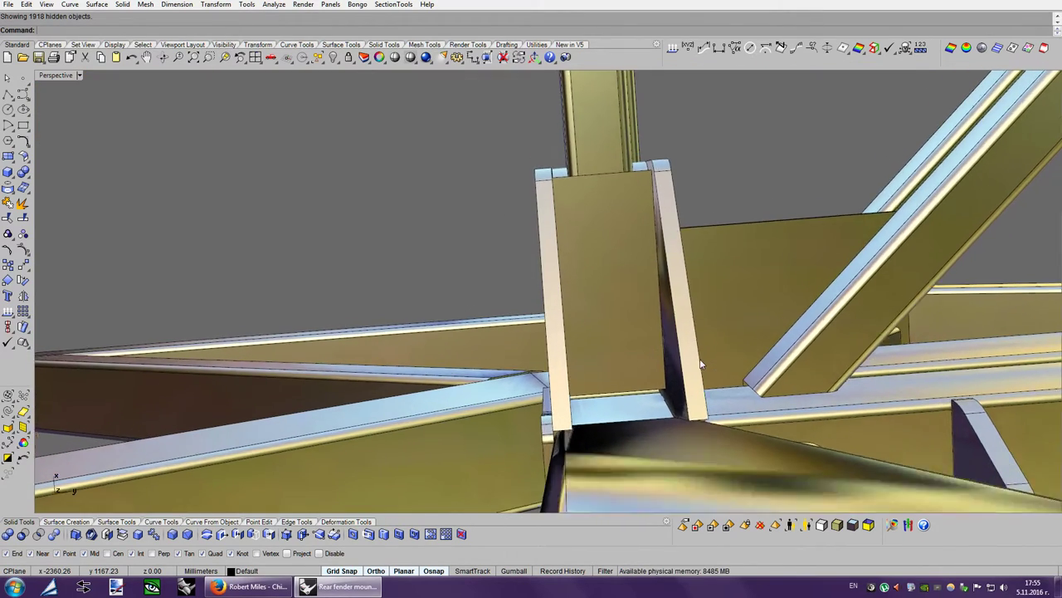
{"action": "scroll", "coordinate": [700, 364], "scroll_direction": "up", "scroll_amount": 3}
{"action": "scroll", "coordinate": [699, 364], "scroll_direction": "up", "scroll_amount": 2}
{"action": "scroll", "coordinate": [700, 364], "scroll_direction": "down", "scroll_amount": 2}
{"action": "key", "text": "Left"}
{"action": "key", "text": "Left"}
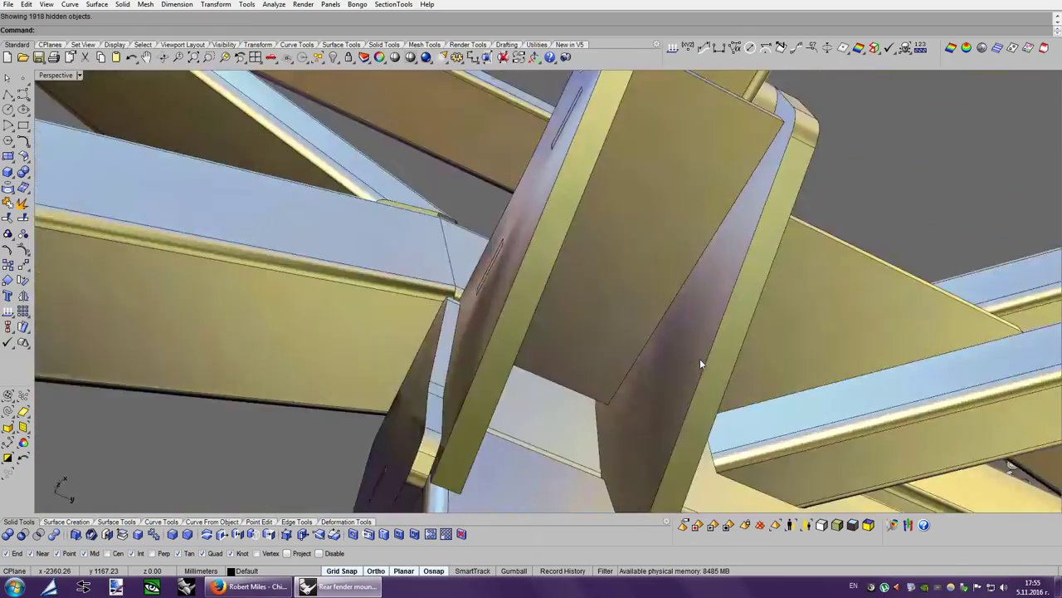
{"action": "key", "text": "Left"}
{"action": "key", "text": "Left"}
{"action": "scroll", "coordinate": [700, 364], "scroll_direction": "up", "scroll_amount": 2}
{"action": "scroll", "coordinate": [699, 364], "scroll_direction": "up", "scroll_amount": 2}
{"action": "scroll", "coordinate": [700, 364], "scroll_direction": "up", "scroll_amount": 2}
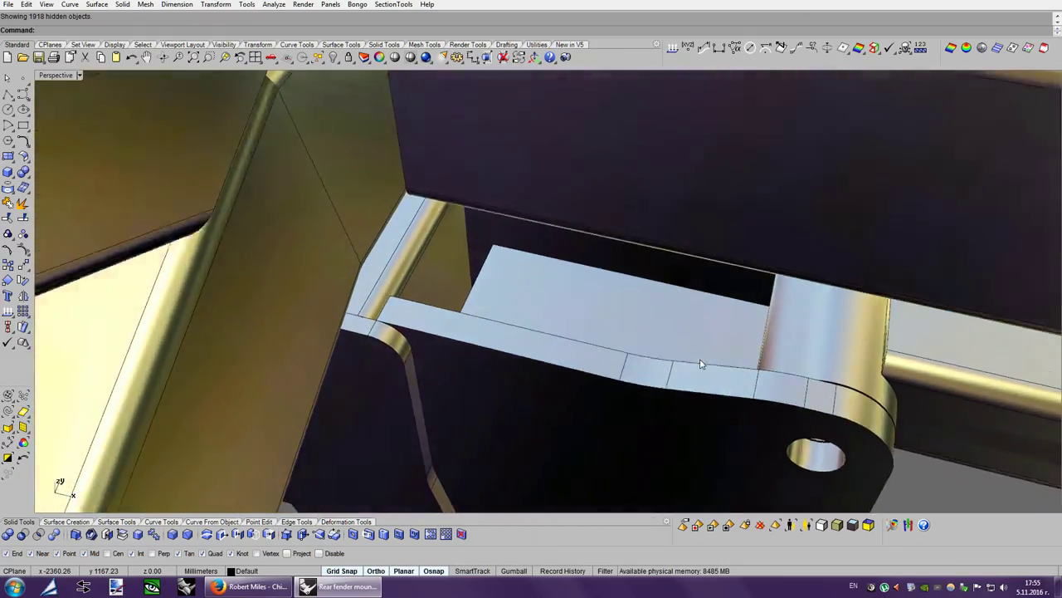
{"action": "scroll", "coordinate": [699, 363], "scroll_direction": "up", "scroll_amount": 2}
{"action": "scroll", "coordinate": [700, 363], "scroll_direction": "up", "scroll_amount": 2}
{"action": "scroll", "coordinate": [700, 363], "scroll_direction": "up", "scroll_amount": 2}
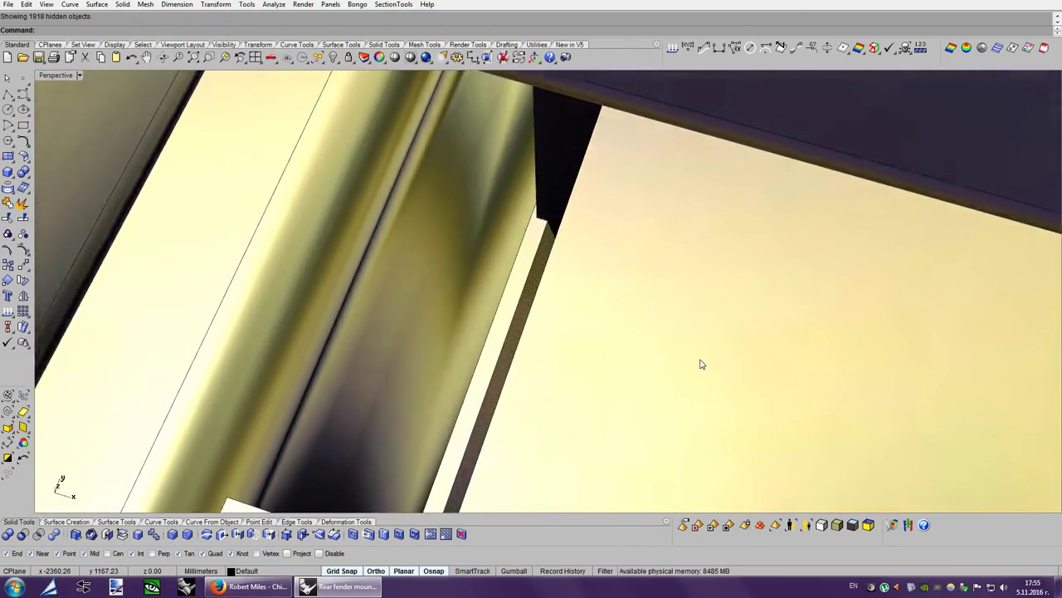
Look at the bracket plate from below and above, then set the viewport to Ghosted.
{"action": "key", "text": "Left"}
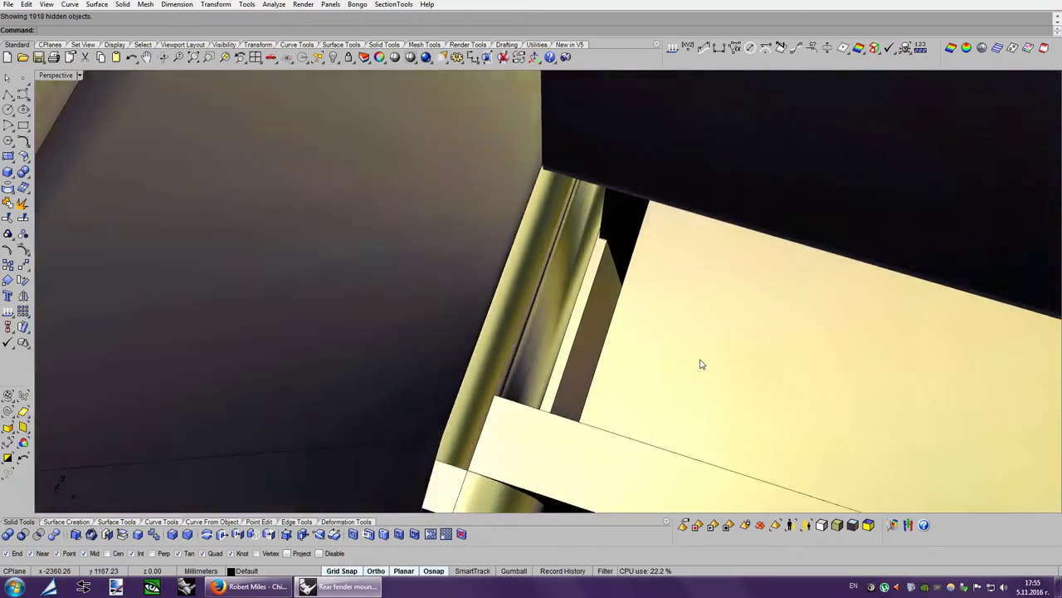
{"action": "scroll", "coordinate": [700, 363], "scroll_direction": "down", "scroll_amount": 2}
{"action": "scroll", "coordinate": [700, 364], "scroll_direction": "down", "scroll_amount": 2}
{"action": "scroll", "coordinate": [699, 364], "scroll_direction": "down", "scroll_amount": 2}
{"action": "scroll", "coordinate": [699, 364], "scroll_direction": "down", "scroll_amount": 2}
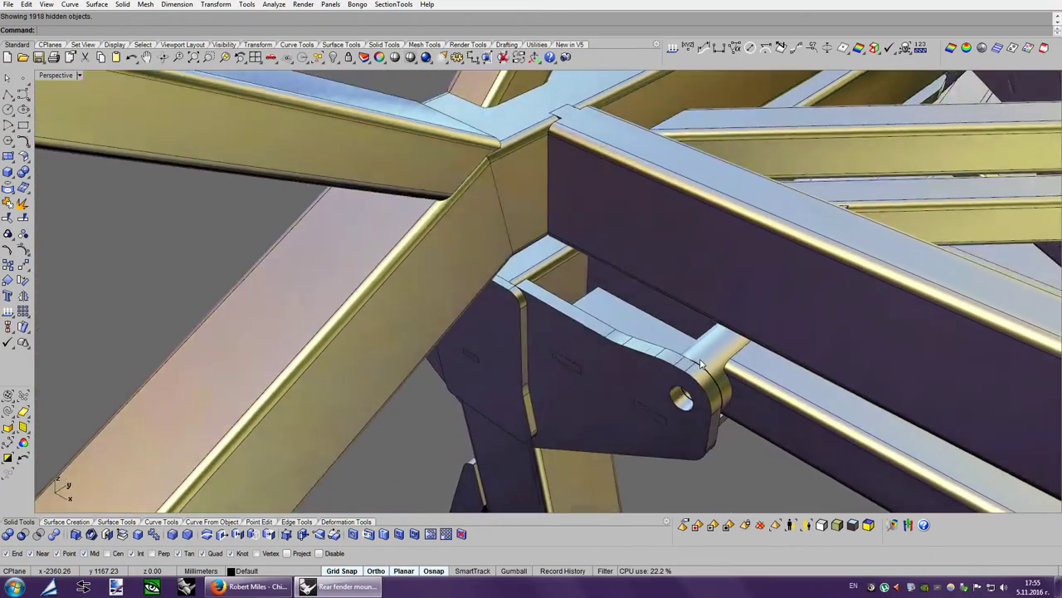
{"action": "key", "text": "Down"}
{"action": "key", "text": "Down"}
{"action": "key", "text": "Down"}
{"action": "key", "text": "Down"}
{"action": "key", "text": "Down"}
{"action": "key", "text": "Down"}
{"action": "key", "text": "Down"}
{"action": "key", "text": "Down"}
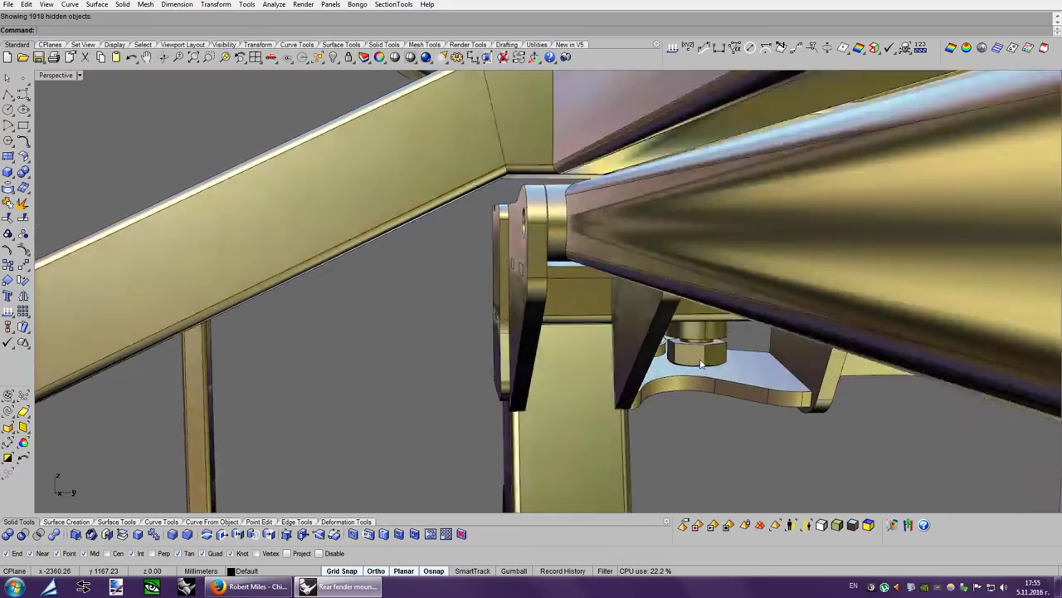
{"action": "key", "text": "Left"}
{"action": "key", "text": "Left"}
{"action": "key", "text": "Left"}
{"action": "key", "text": "Left"}
{"action": "key", "text": "Left"}
{"action": "key", "text": "Left"}
{"action": "key", "text": "Left"}
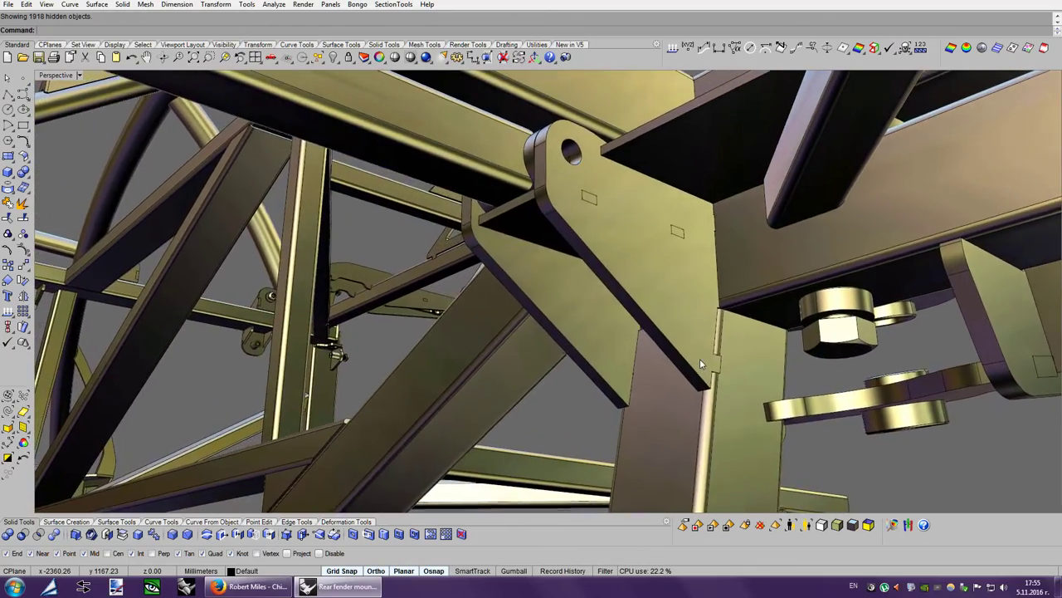
{"action": "key", "text": "Up"}
{"action": "key", "text": "Up"}
{"action": "key", "text": "Up"}
{"action": "key", "text": "Up"}
{"action": "key", "text": "Up"}
{"action": "key", "text": "Up"}
{"action": "key", "text": "Up"}
{"action": "key", "text": "Up"}
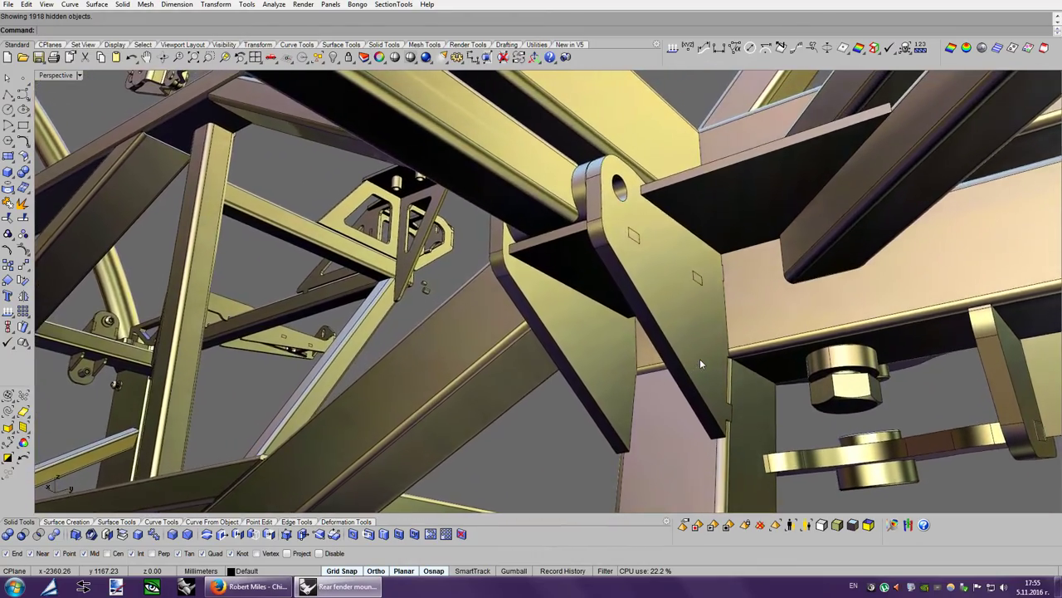
{"action": "key", "text": "Down"}
{"action": "key", "text": "Down"}
{"action": "key", "text": "Down"}
{"action": "key", "text": "Down"}
{"action": "key", "text": "Down"}
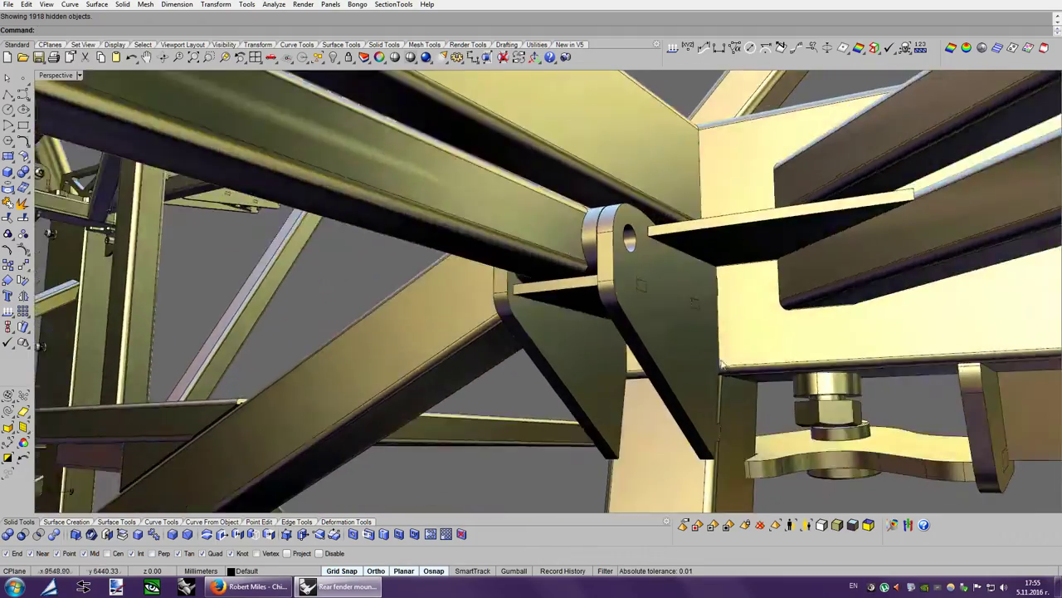
{"action": "key", "text": "Up"}
{"action": "key", "text": "Up"}
{"action": "key", "text": "Up"}
{"action": "key", "text": "Up"}
{"action": "key", "text": "Up"}
{"action": "key", "text": "Up"}
{"action": "key", "text": "Up"}
{"action": "key", "text": "Up"}
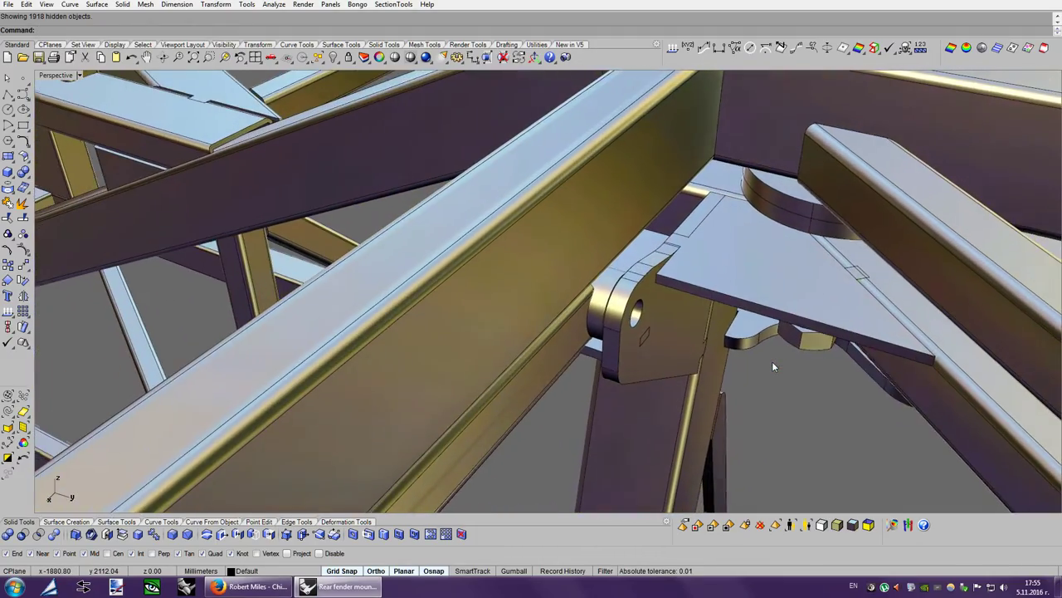
{"action": "mouse_move", "coordinate": [772, 361]}
{"action": "right_mouse_down"}
{"action": "mouse_move", "coordinate": [735, 348]}
{"action": "mouse_move", "coordinate": [741, 390]}
{"action": "right_mouse_up"}
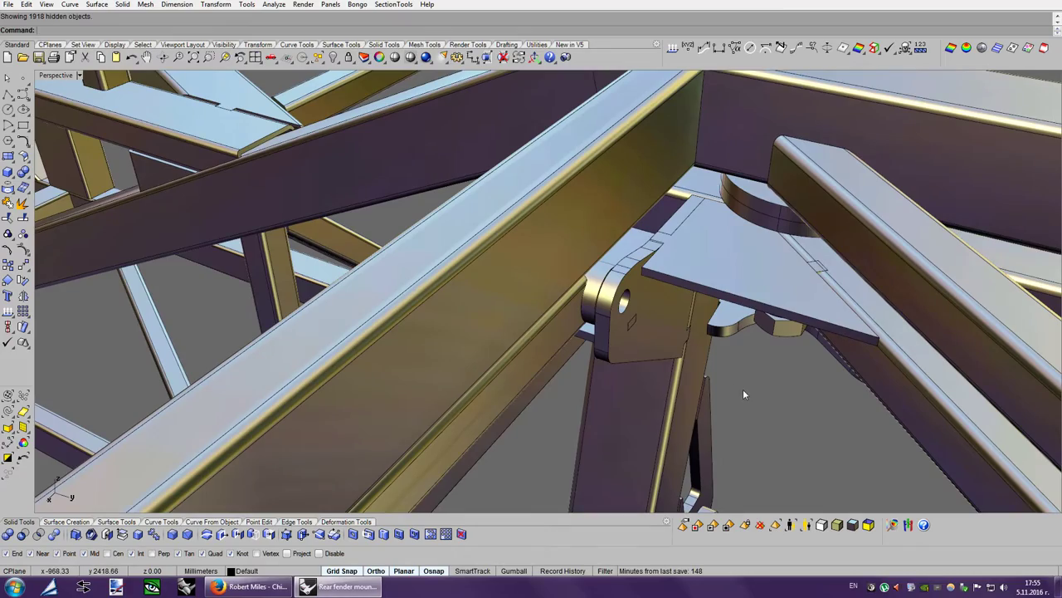
{"action": "key", "text": "ctrl+alt+g"}
{"action": "key", "text": "Down"}
{"action": "key", "text": "Down"}
Select the bracket plate and the overlapping channel tube and isolate them.
{"action": "key", "text": "Down"}
{"action": "key", "text": "Down"}
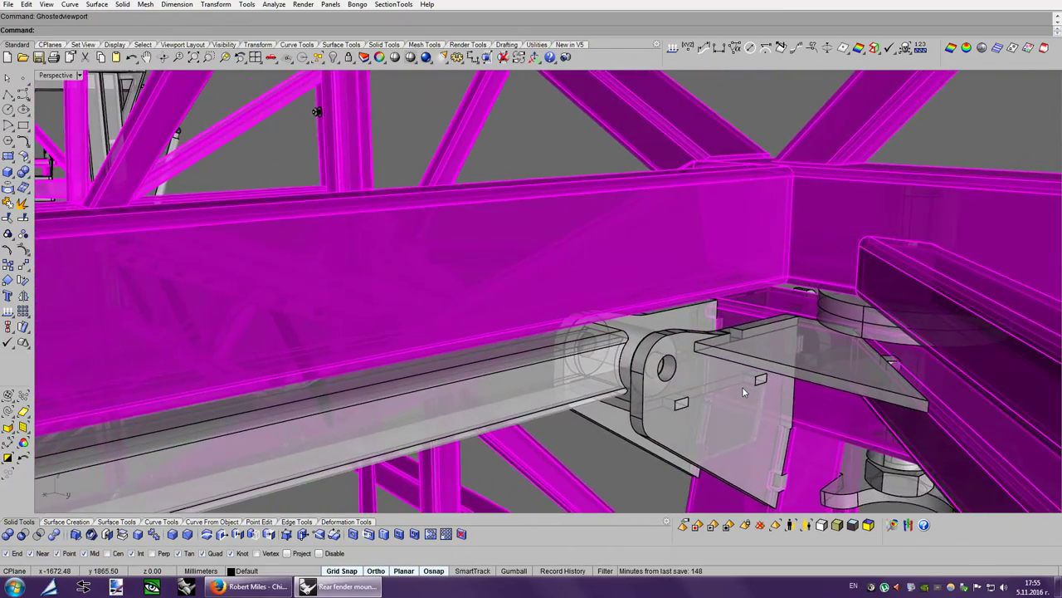
{"action": "key", "text": "Down"}
{"action": "key", "text": "Down"}
{"action": "key", "text": "Down"}
{"action": "key", "text": "Down"}
{"action": "key", "text": "Down"}
{"action": "key", "text": "Right"}
{"action": "key", "text": "Right"}
{"action": "key", "text": "Right"}
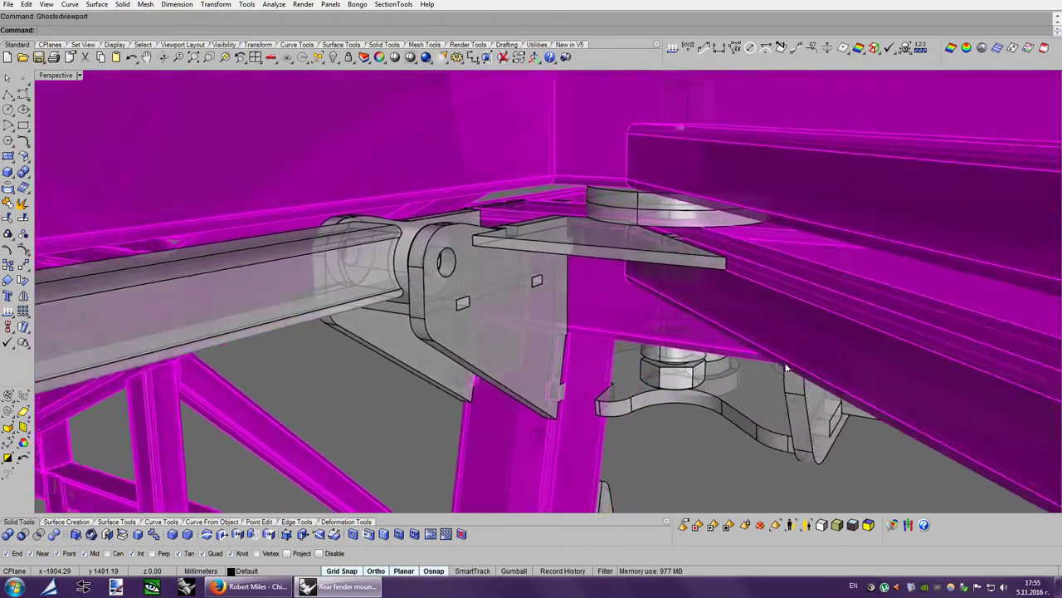
{"action": "key", "text": "Down"}
{"action": "key", "text": "Down"}
{"action": "scroll", "coordinate": [785, 362], "scroll_direction": "up", "scroll_amount": 2}
{"action": "scroll", "coordinate": [785, 362], "scroll_direction": "up", "scroll_amount": 2}
{"action": "key", "text": "Down"}
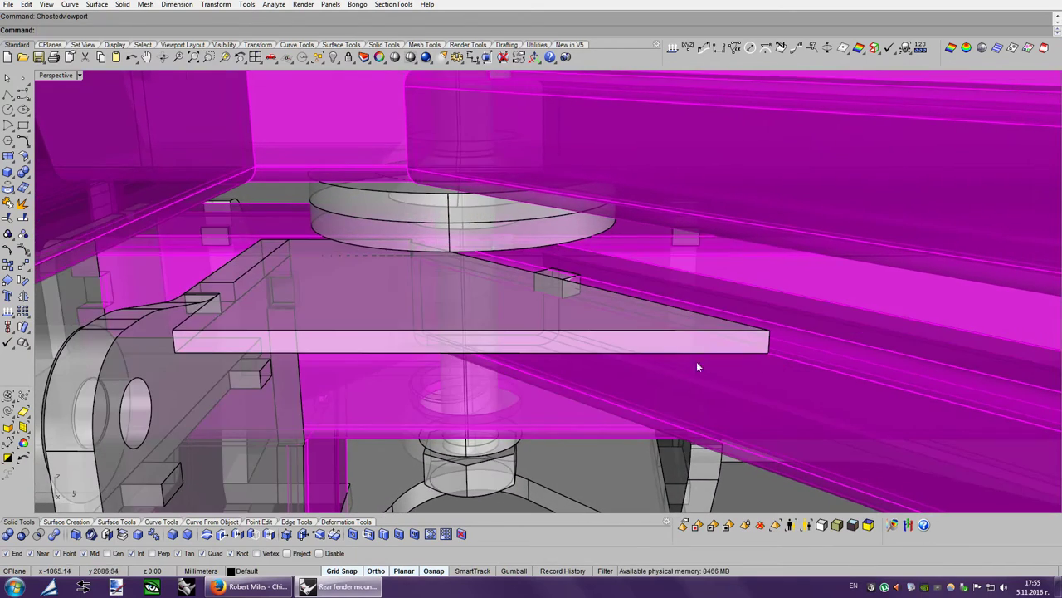
{"action": "key", "text": "Up"}
{"action": "key", "text": "Up"}
{"action": "key", "text": "Up"}
{"action": "key", "text": "Up"}
{"action": "key", "text": "Up"}
{"action": "left_click", "coordinate": [361, 355]}
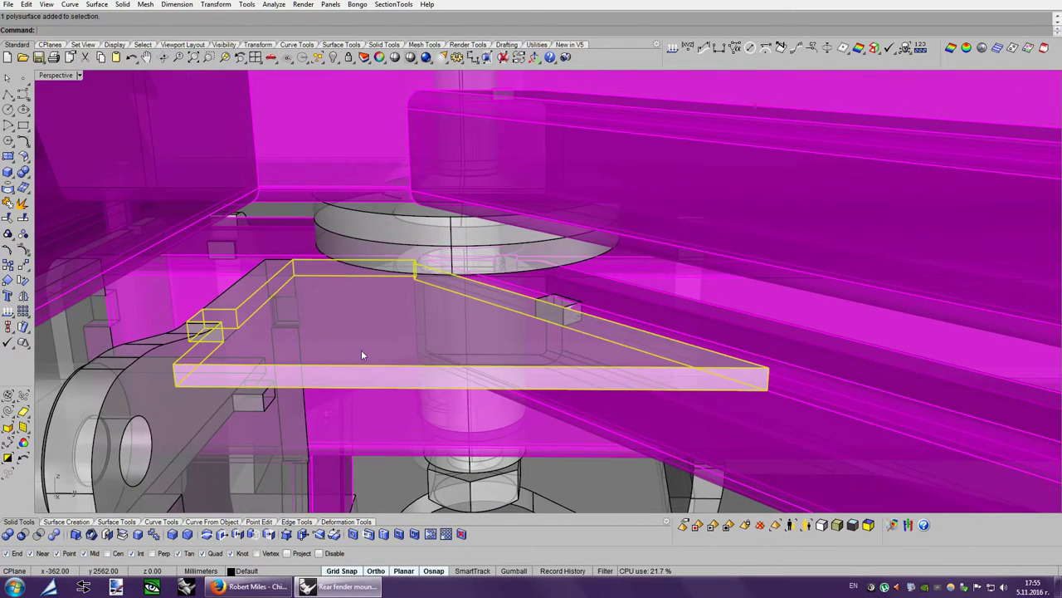
{"action": "left_click", "coordinate": [618, 298]}
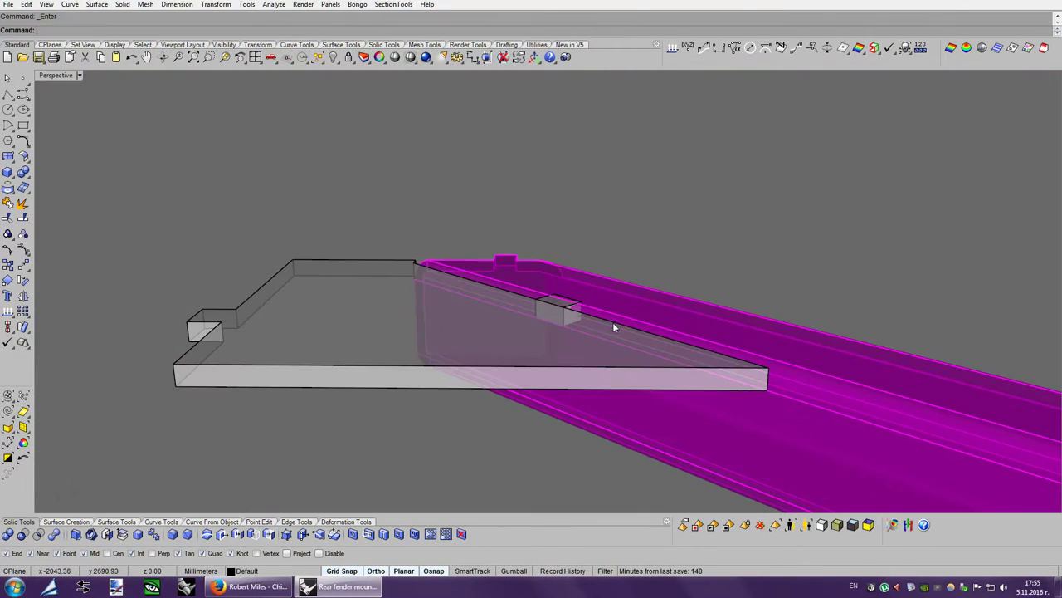
{"action": "key", "text": "Left"}
{"action": "key", "text": "Left"}
{"action": "key", "text": "Left"}
{"action": "key", "text": "Right"}
{"action": "key", "text": "Right"}
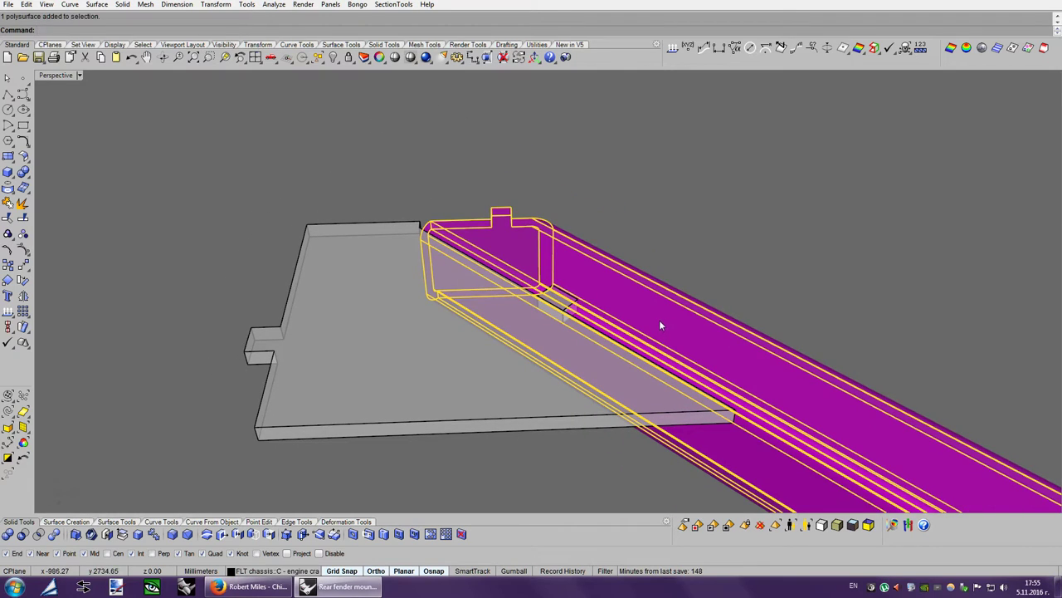
Move the small cutter block to the midpoint of the plate edge.
{"action": "right_click_drag", "start_coordinate": [659, 320], "coordinate": [532, 253]}
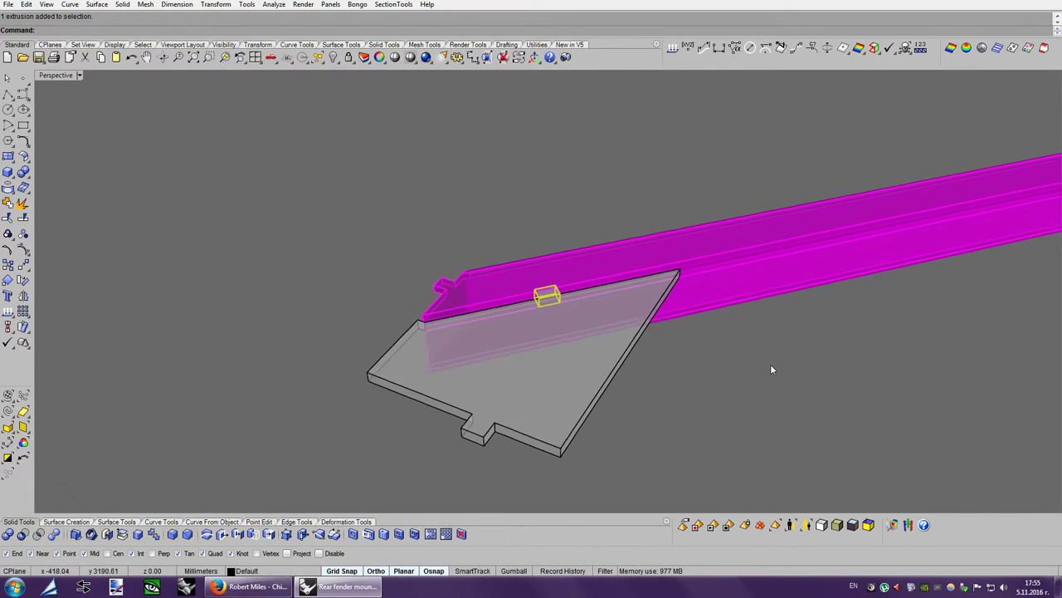
{"action": "key", "text": "Left"}
{"action": "key", "text": "Left"}
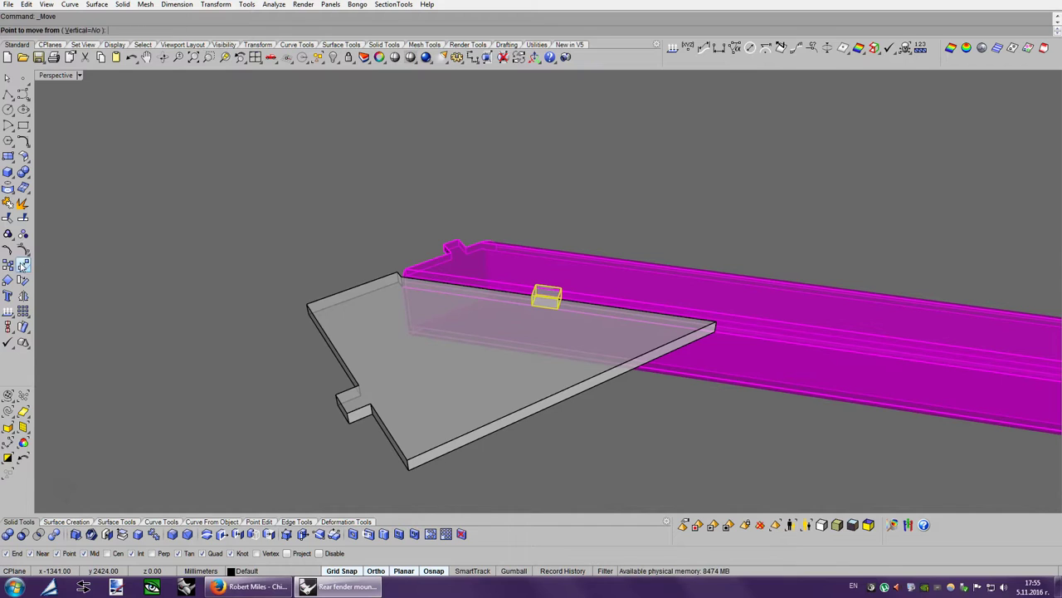
{"action": "scroll", "coordinate": [755, 383], "scroll_direction": "up", "scroll_amount": 3}
{"action": "scroll", "coordinate": [628, 360], "scroll_direction": "down", "scroll_amount": 2}
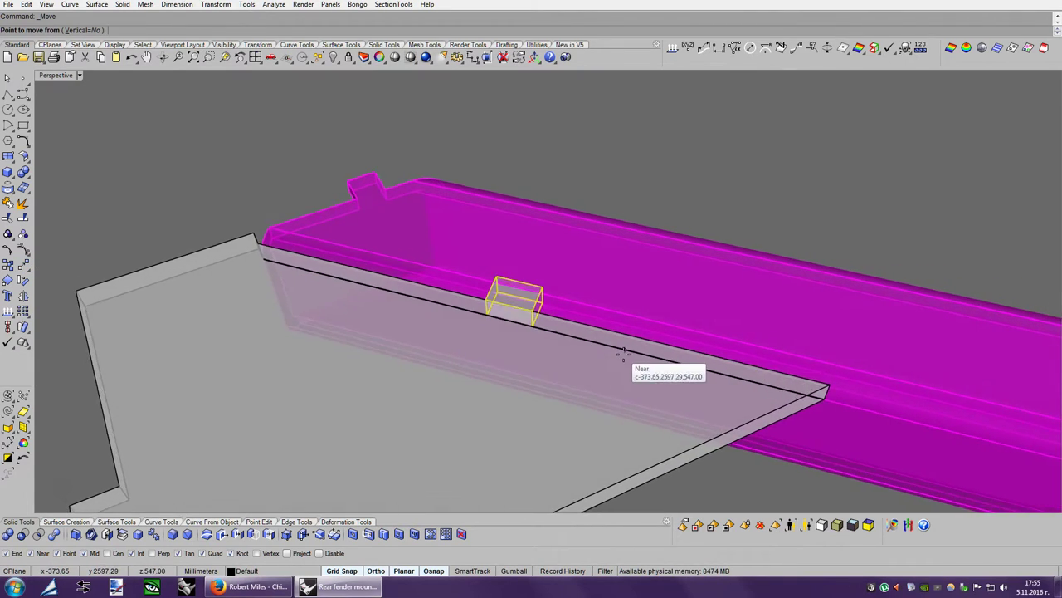
{"action": "key", "text": "Left"}
{"action": "key", "text": "Left"}
{"action": "key", "text": "Left"}
{"action": "scroll", "coordinate": [671, 351], "scroll_direction": "up", "scroll_amount": 2}
{"action": "scroll", "coordinate": [670, 351], "scroll_direction": "up", "scroll_amount": 2}
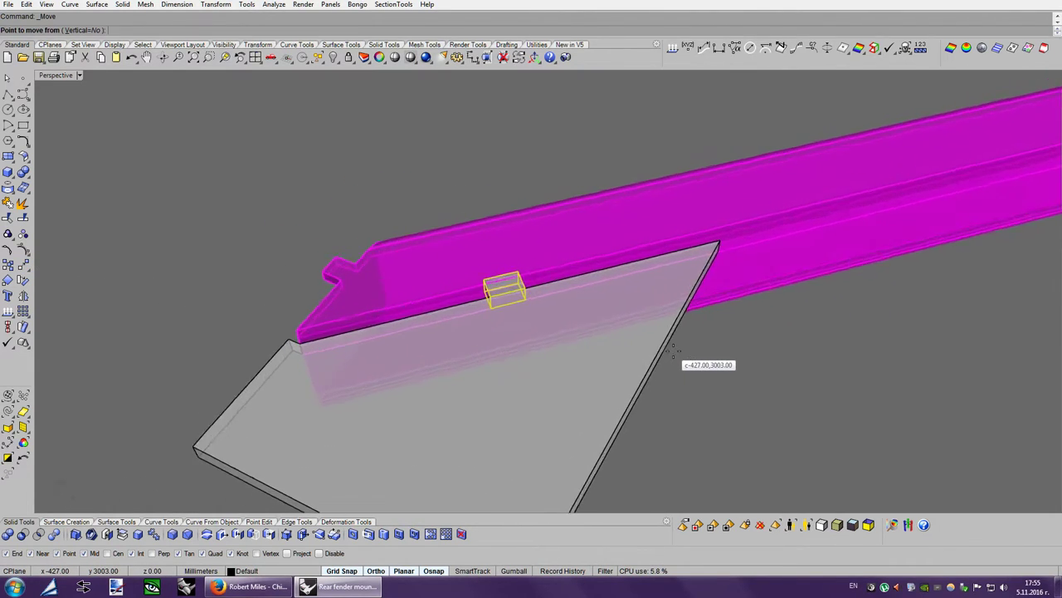
{"action": "scroll", "coordinate": [479, 341], "scroll_direction": "up", "scroll_amount": 2}
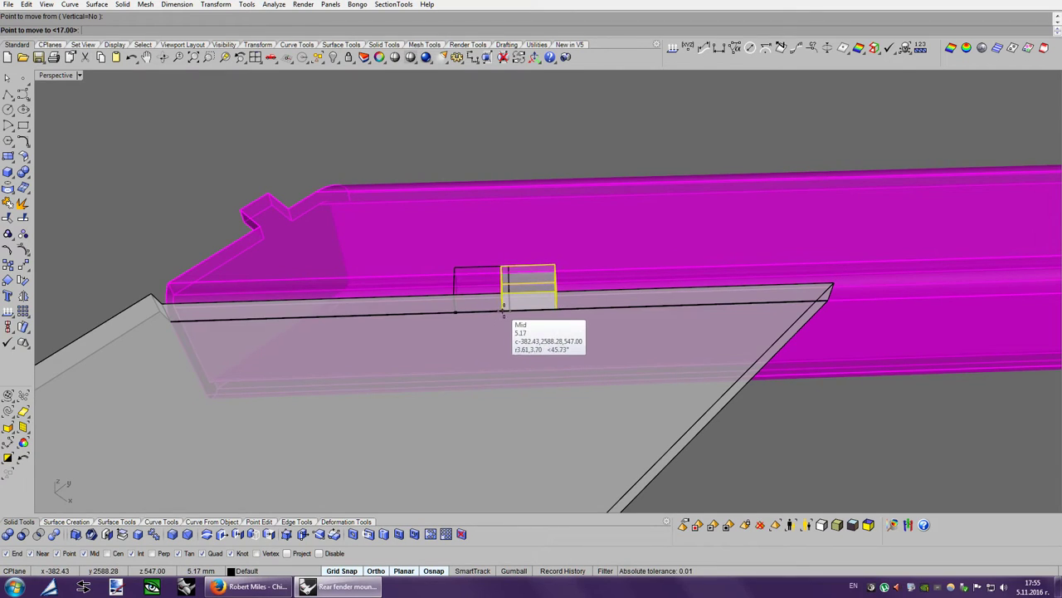
{"action": "left_click", "coordinate": [508, 311]}
{"action": "scroll", "coordinate": [687, 340], "scroll_direction": "down", "scroll_amount": 2}
{"action": "scroll", "coordinate": [747, 353], "scroll_direction": "down", "scroll_amount": 3}
{"action": "key", "text": "Left"}
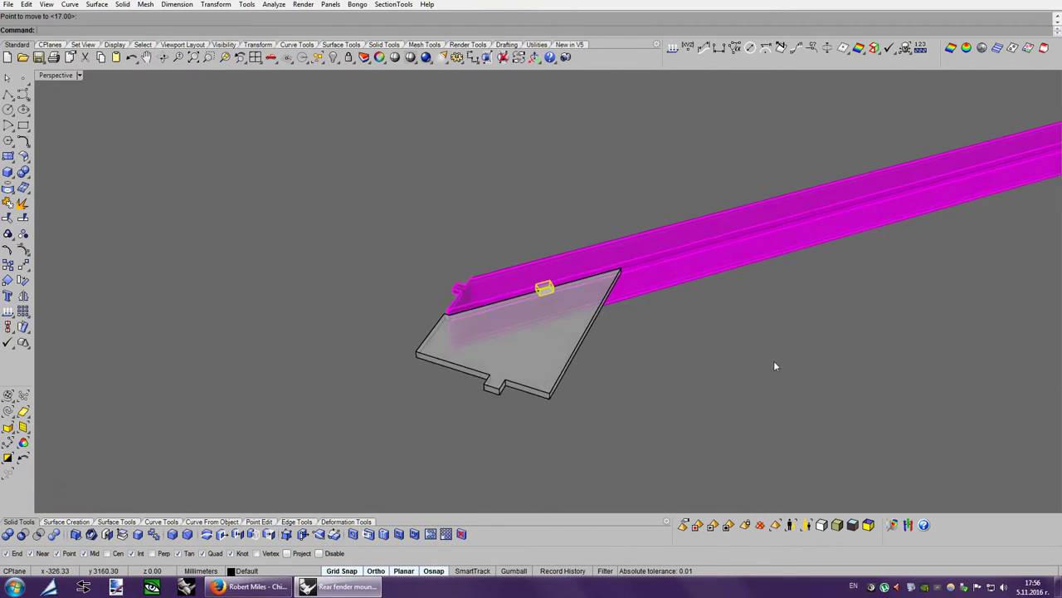
{"action": "scroll", "coordinate": [705, 406], "scroll_direction": "up", "scroll_amount": 1}
Boolean-difference the block from the channel tube to notch it, then pull the tube aside to inspect.
{"action": "key", "text": "Left"}
{"action": "left_click", "coordinate": [611, 260]}
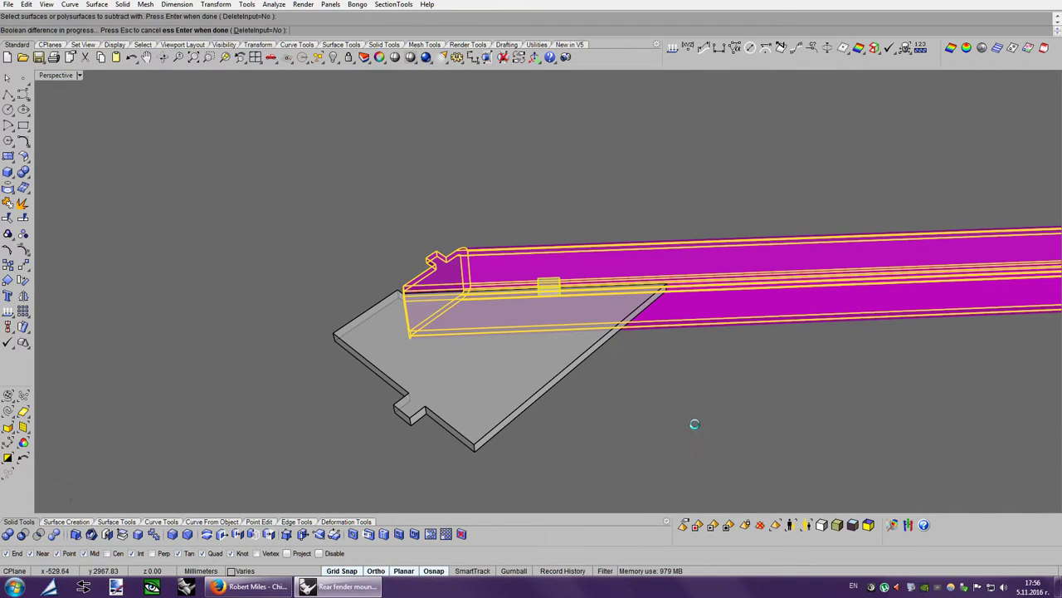
{"action": "left_click", "coordinate": [606, 252]}
{"action": "key", "text": "Left"}
{"action": "key", "text": "Left"}
{"action": "key", "text": "Left"}
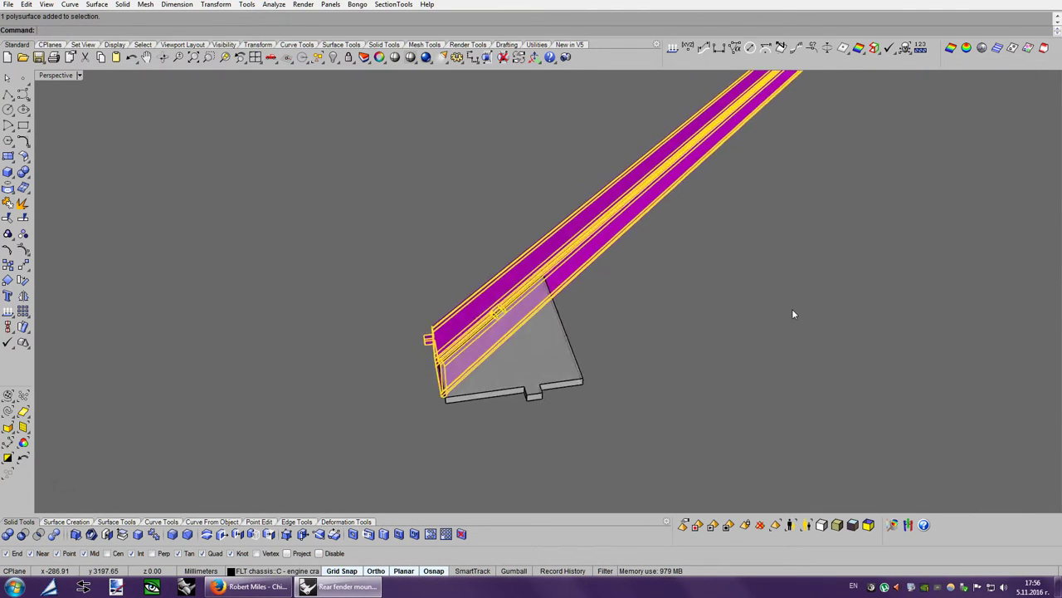
{"action": "scroll", "coordinate": [792, 314], "scroll_direction": "up", "scroll_amount": 3}
{"action": "left_click_drag", "start_coordinate": [585, 319], "coordinate": [373, 222]}
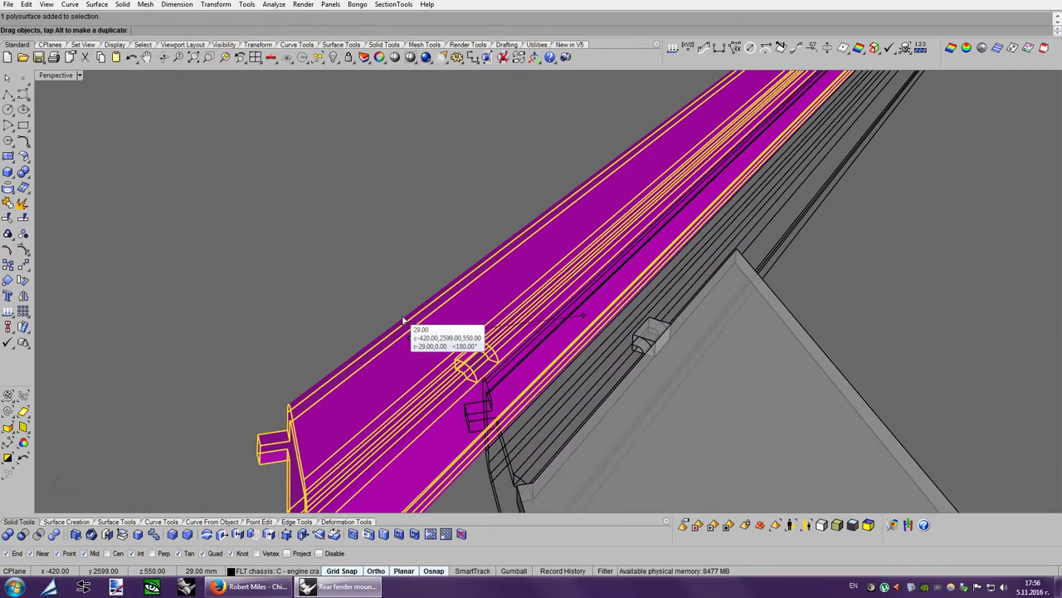
Check the notch in shaded display and put the tube back onto the plate.
{"action": "left_click", "coordinate": [837, 525]}
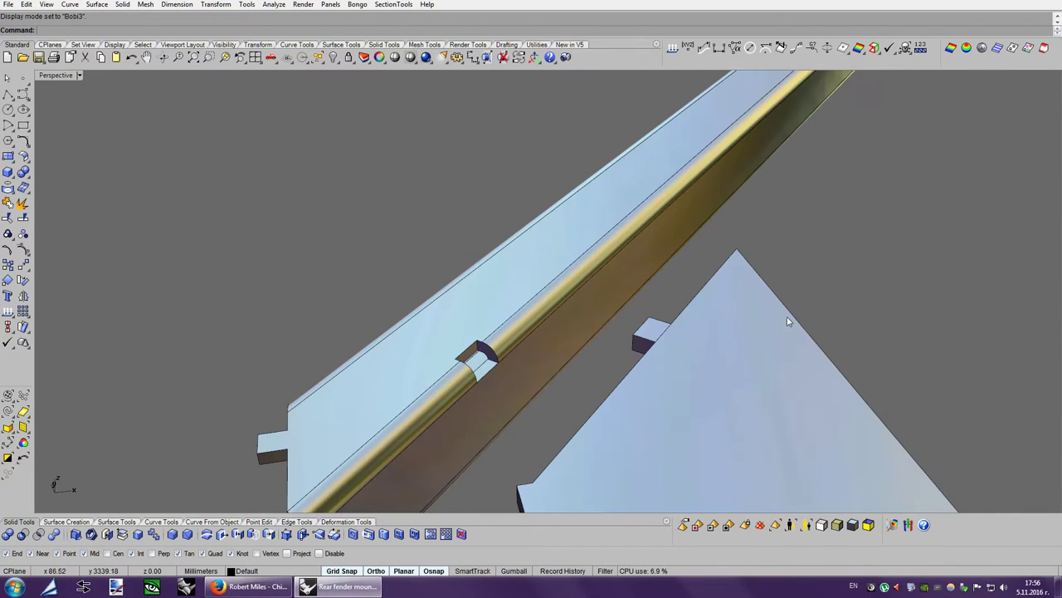
{"action": "mouse_move", "coordinate": [788, 316]}
{"action": "right_mouse_down"}
{"action": "mouse_move", "coordinate": [792, 341]}
{"action": "mouse_move", "coordinate": [185, 122]}
{"action": "right_mouse_up"}
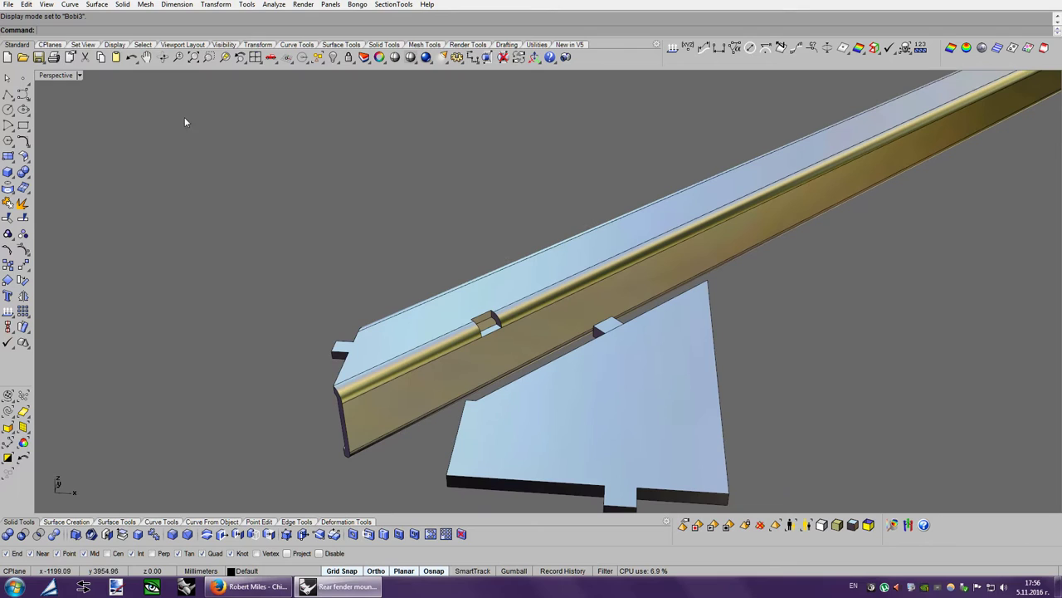
{"action": "left_click", "coordinate": [133, 57]}
{"action": "right_click_drag", "start_coordinate": [429, 273], "coordinate": [249, 249]}
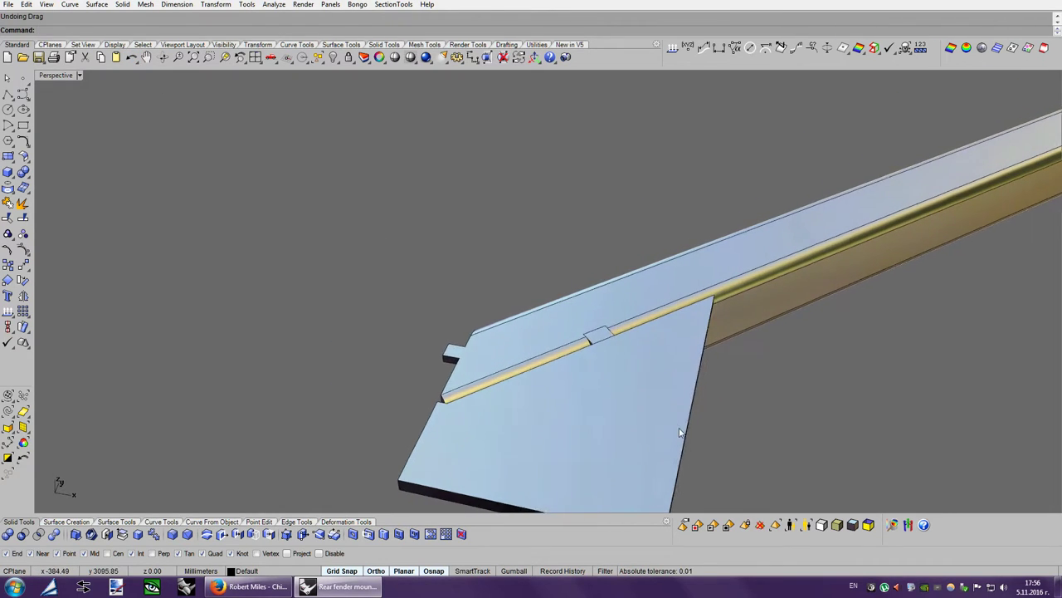
Run a Boolean union on the bracket plate.
{"action": "left_click", "coordinate": [22, 171]}
{"action": "right_click_drag", "start_coordinate": [465, 365], "coordinate": [623, 380]}
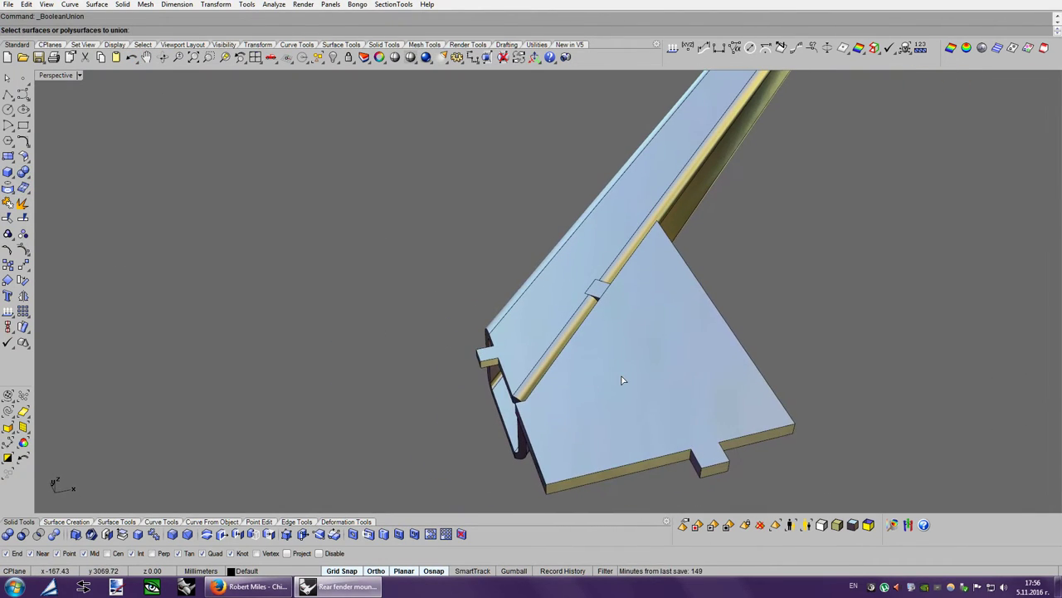
{"action": "left_click", "coordinate": [676, 358]}
{"action": "key", "text": "Return"}
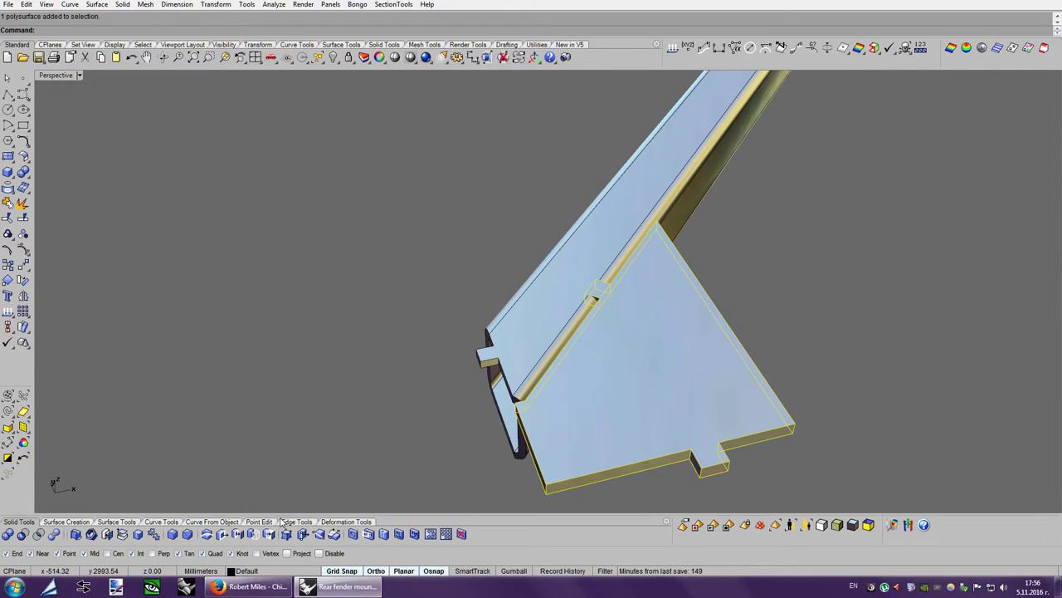
Orbit around the plate and tube, then switch the viewport to Ghosted display.
{"action": "right_click_drag", "start_coordinate": [290, 333], "coordinate": [767, 363]}
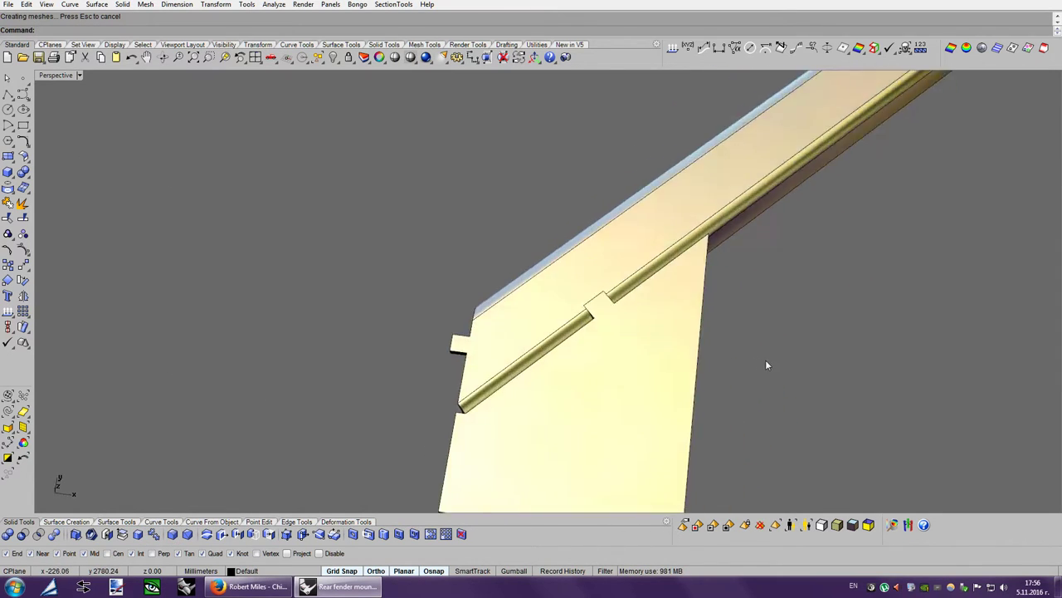
{"action": "key", "text": "Up"}
{"action": "key", "text": "Up"}
{"action": "key", "text": "Up"}
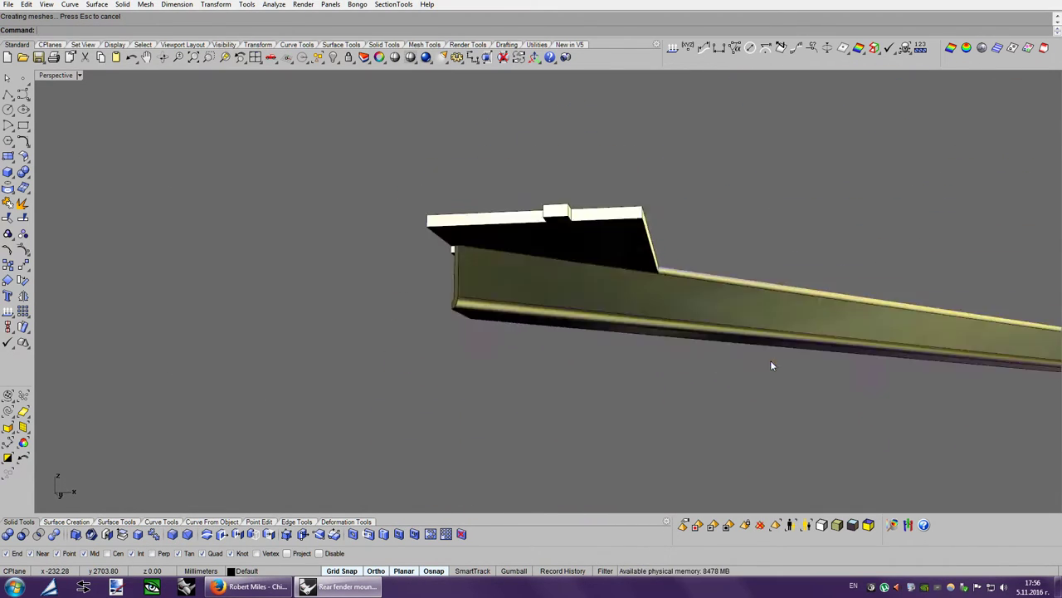
{"action": "key", "text": "Up"}
{"action": "key", "text": "Up"}
{"action": "key", "text": "Up"}
{"action": "key", "text": "Up"}
{"action": "key", "text": "Up"}
{"action": "key", "text": "Up"}
{"action": "key", "text": "Up"}
{"action": "key", "text": "Up"}
{"action": "key", "text": "Left"}
{"action": "key", "text": "Left"}
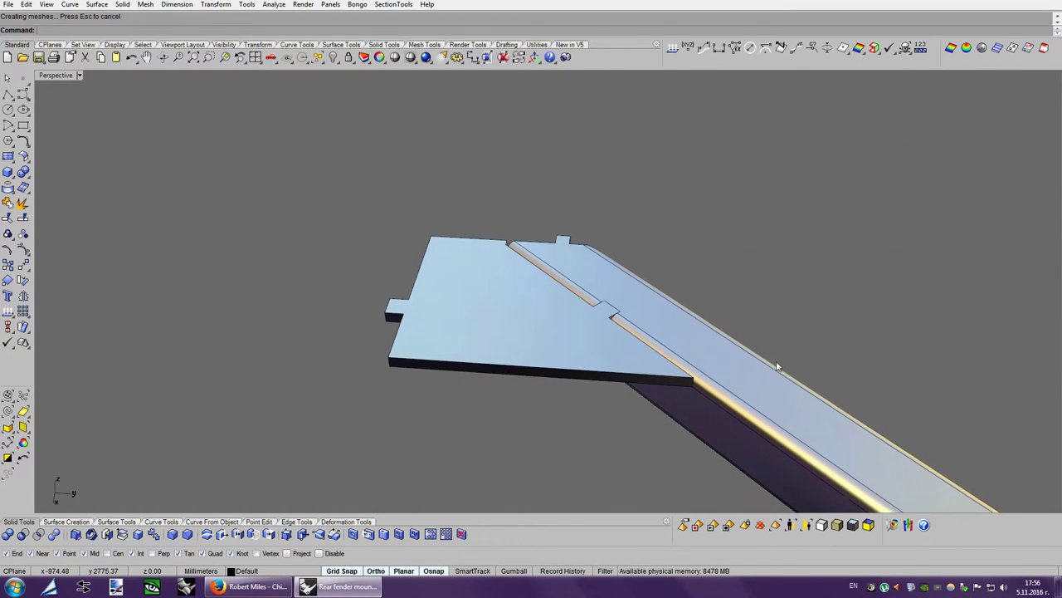
{"action": "key", "text": "Left"}
{"action": "key", "text": "Left"}
{"action": "key", "text": "Left"}
{"action": "key", "text": "Left"}
{"action": "key", "text": "Left"}
{"action": "key", "text": "Left"}
{"action": "key", "text": "Right"}
{"action": "key", "text": "Right"}
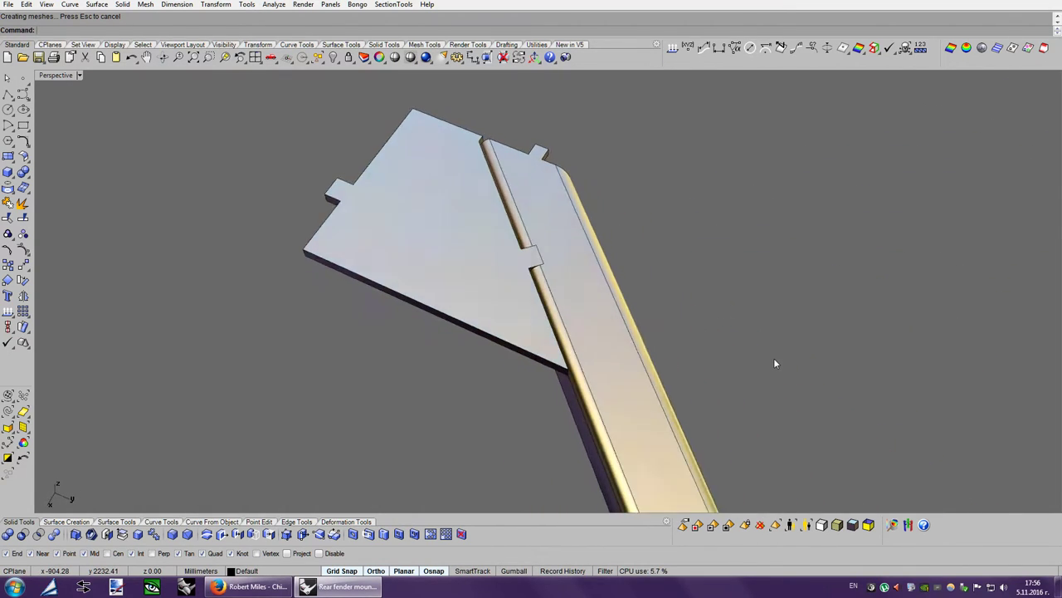
{"action": "key", "text": "Right"}
{"action": "key", "text": "Right"}
{"action": "key", "text": "Right"}
{"action": "key", "text": "Right"}
{"action": "key", "text": "Right"}
{"action": "key", "text": "Right"}
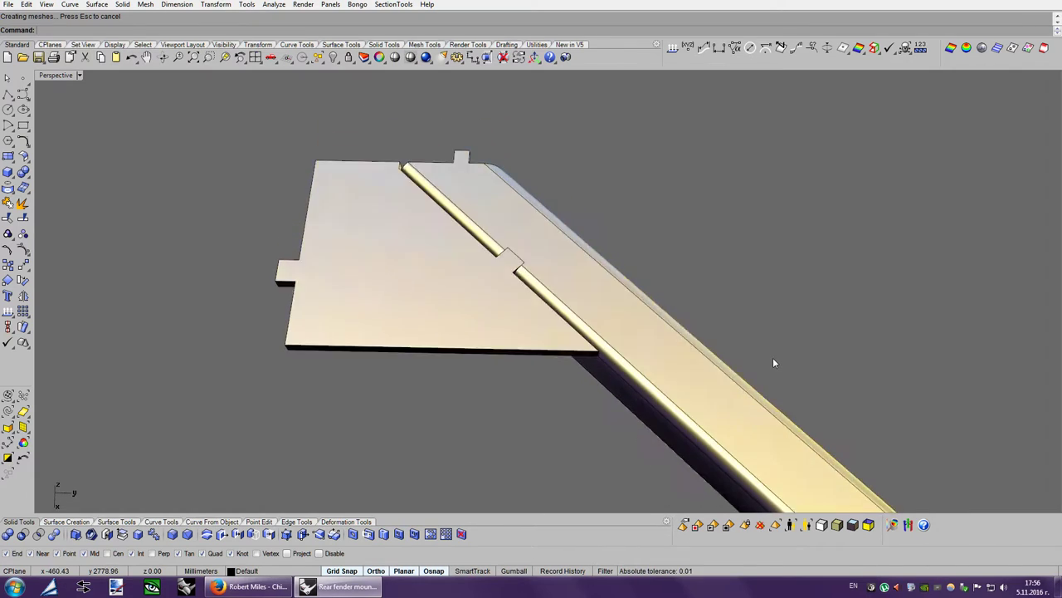
{"action": "key", "text": "Right"}
{"action": "key", "text": "Right"}
{"action": "key", "text": "Up"}
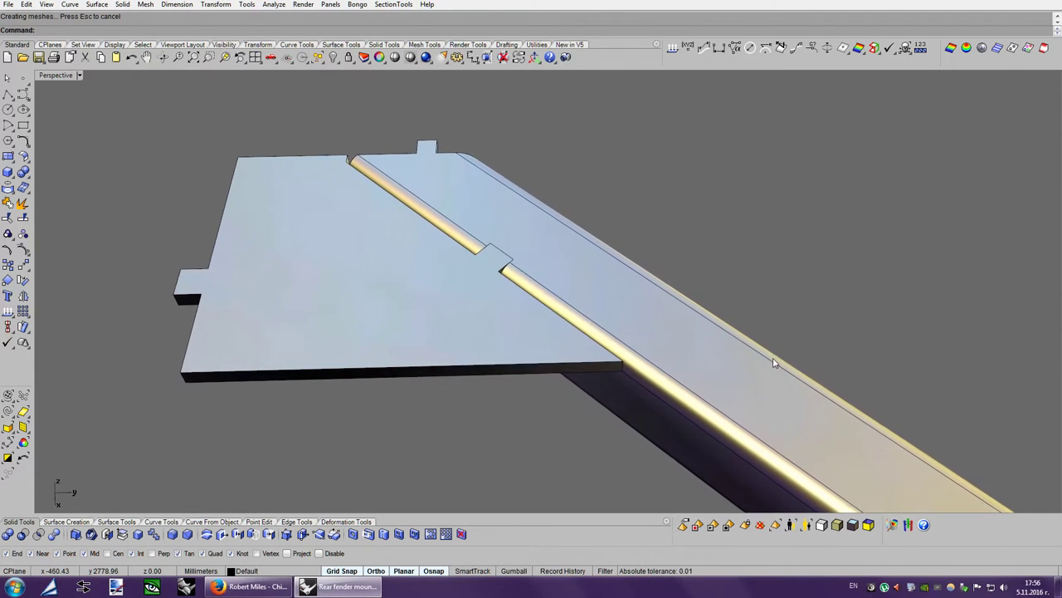
{"action": "key", "text": "Up"}
{"action": "key", "text": "Down"}
{"action": "key", "text": "Down"}
{"action": "key", "text": "Up"}
{"action": "key", "text": "Up"}
{"action": "key", "text": "Up"}
{"action": "key", "text": "Up"}
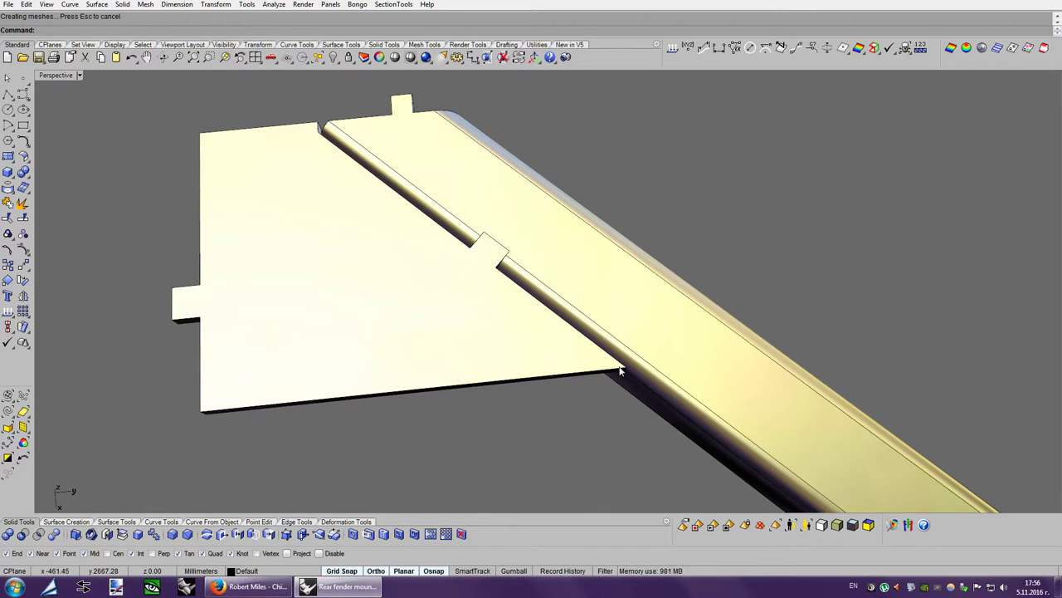
{"action": "key", "text": "Down"}
{"action": "key", "text": "Down"}
{"action": "key", "text": "Down"}
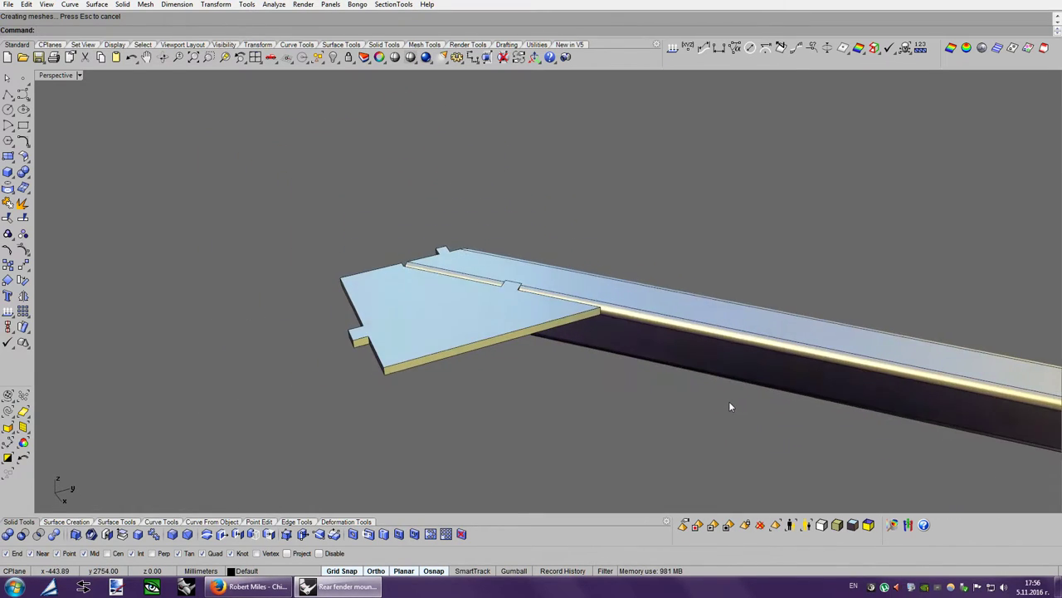
{"action": "key", "text": "Down"}
{"action": "left_click", "coordinate": [822, 525]}
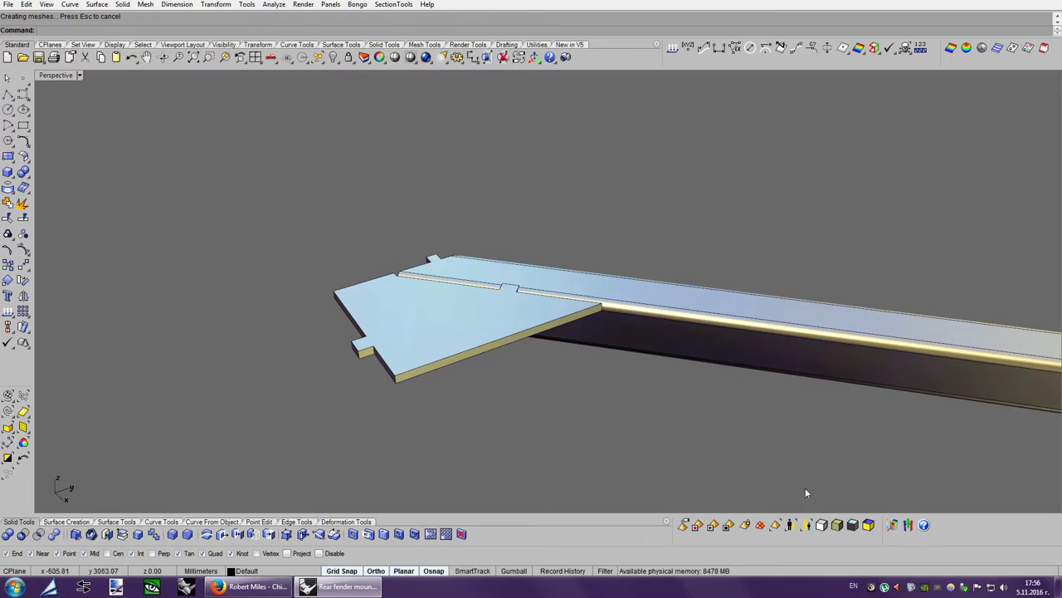
{"action": "middle_click", "coordinate": [583, 371]}
Show all hidden chassis parts again and orbit around the frame.
{"action": "left_click", "coordinate": [605, 372]}
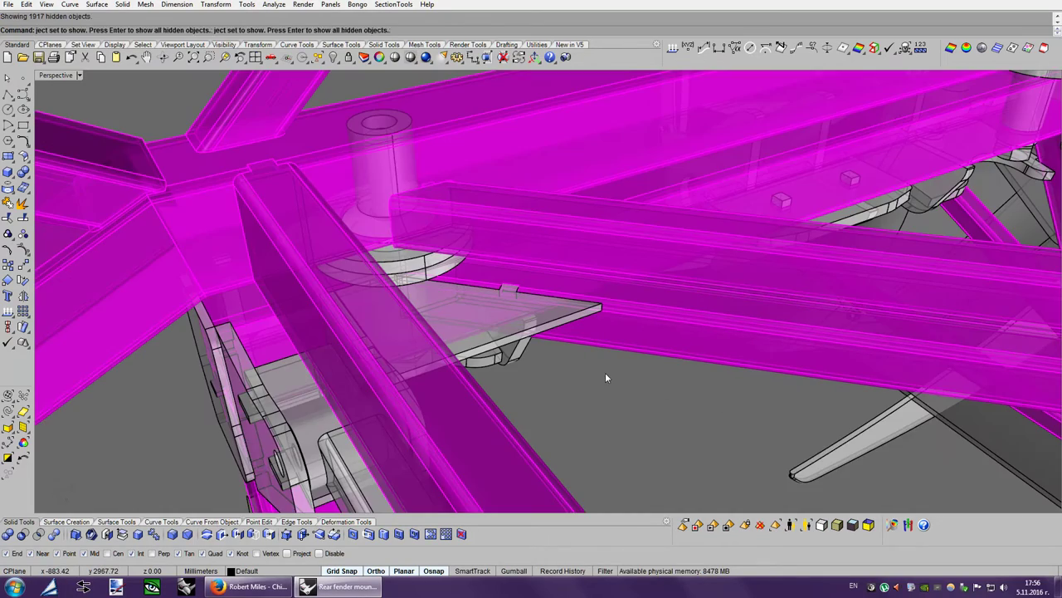
{"action": "key", "text": "Left"}
{"action": "key", "text": "Left"}
{"action": "key", "text": "Left"}
{"action": "key", "text": "Left"}
{"action": "key", "text": "Left"}
{"action": "key", "text": "Left"}
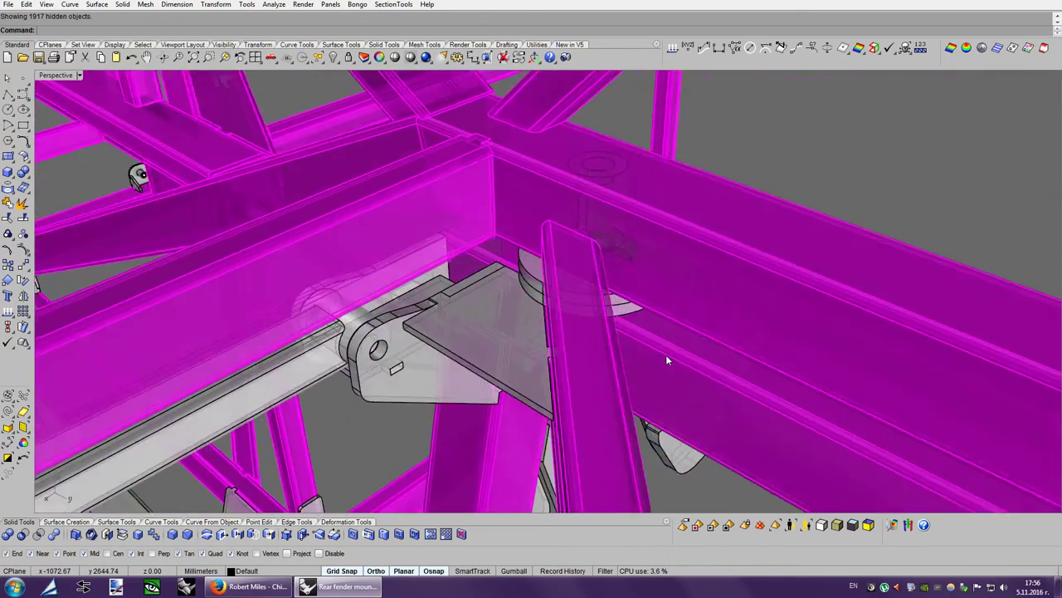
{"action": "key", "text": "Left"}
{"action": "key", "text": "Left"}
{"action": "scroll", "coordinate": [666, 359], "scroll_direction": "up", "scroll_amount": 3}
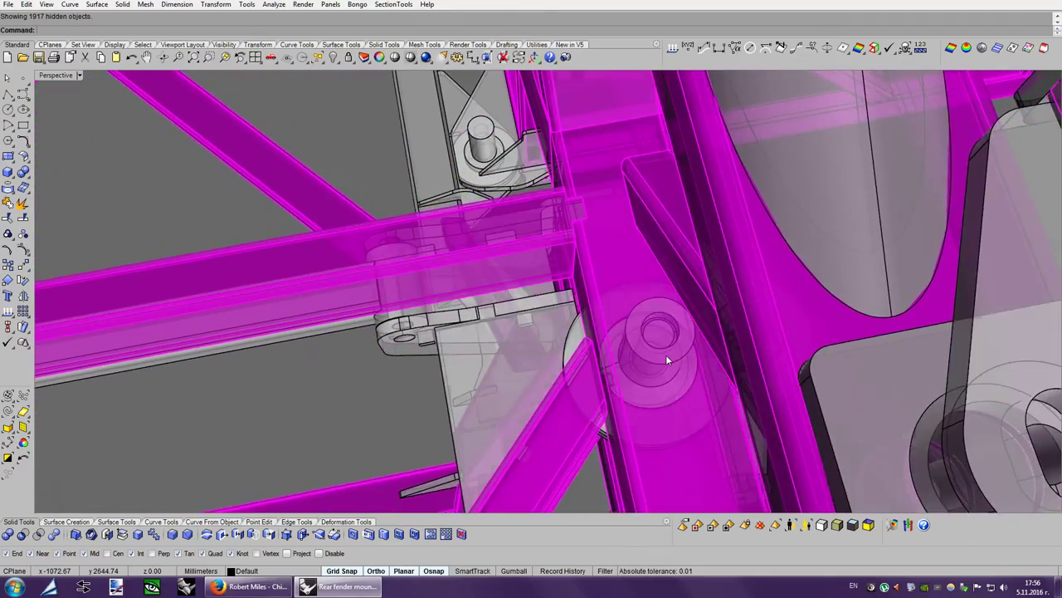
{"action": "scroll", "coordinate": [666, 359], "scroll_direction": "down", "scroll_amount": 3}
{"action": "scroll", "coordinate": [715, 354], "scroll_direction": "down", "scroll_amount": 3}
{"action": "scroll", "coordinate": [714, 354], "scroll_direction": "up", "scroll_amount": 3}
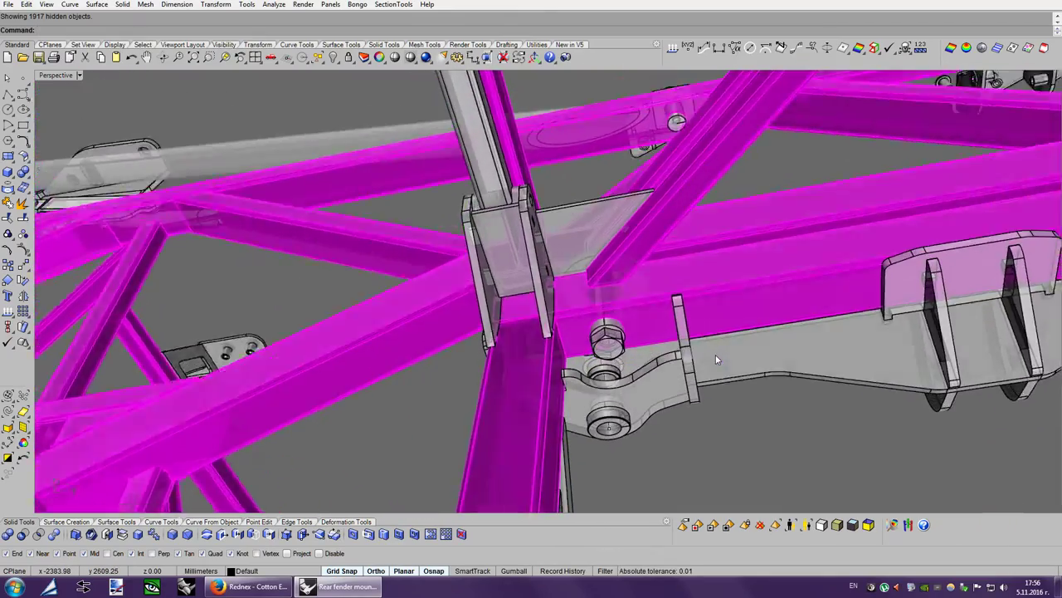
{"action": "scroll", "coordinate": [717, 359], "scroll_direction": "up", "scroll_amount": 2}
{"action": "scroll", "coordinate": [717, 359], "scroll_direction": "down", "scroll_amount": 2}
Orbit toward the bolt joint, add the grey lower tube to the selection, and isolate both tubes.
{"action": "key", "text": "Up"}
{"action": "key", "text": "Up"}
{"action": "key", "text": "Up"}
{"action": "key", "text": "Up"}
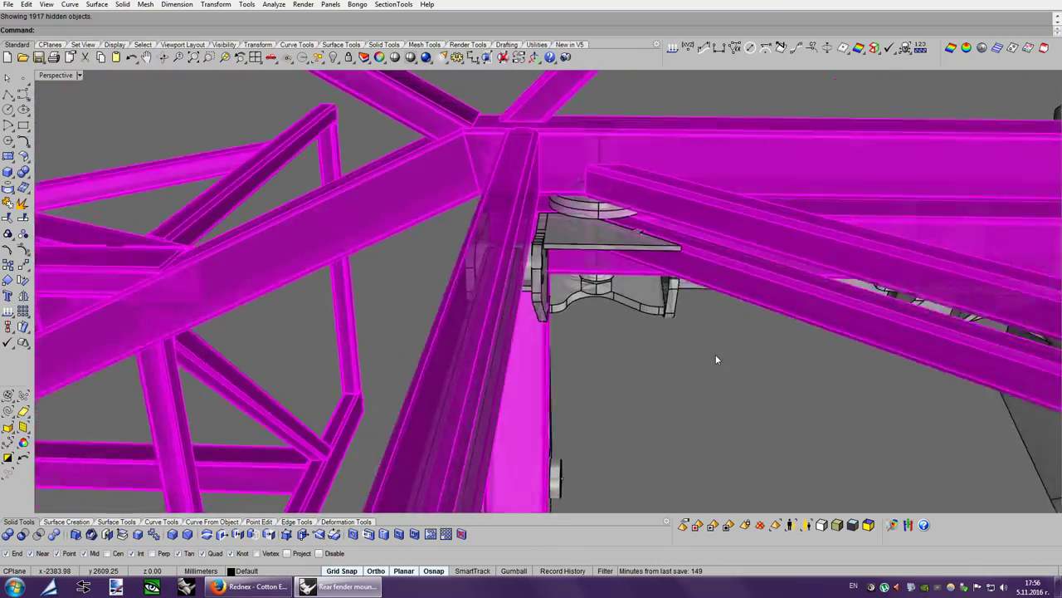
{"action": "key", "text": "Up"}
{"action": "key", "text": "Up"}
{"action": "scroll", "coordinate": [717, 359], "scroll_direction": "down", "scroll_amount": 2}
{"action": "key", "text": "Down"}
{"action": "key", "text": "Down"}
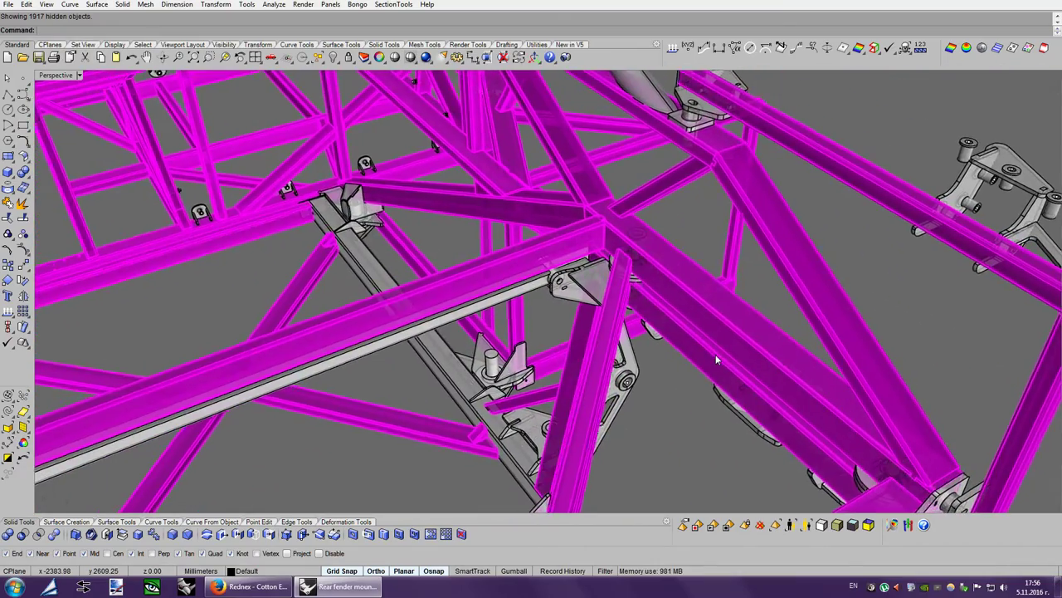
{"action": "scroll", "coordinate": [717, 360], "scroll_direction": "up", "scroll_amount": 2}
{"action": "key", "text": "Down"}
{"action": "key", "text": "Down"}
{"action": "key", "text": "Down"}
{"action": "scroll", "coordinate": [717, 359], "scroll_direction": "up", "scroll_amount": 2}
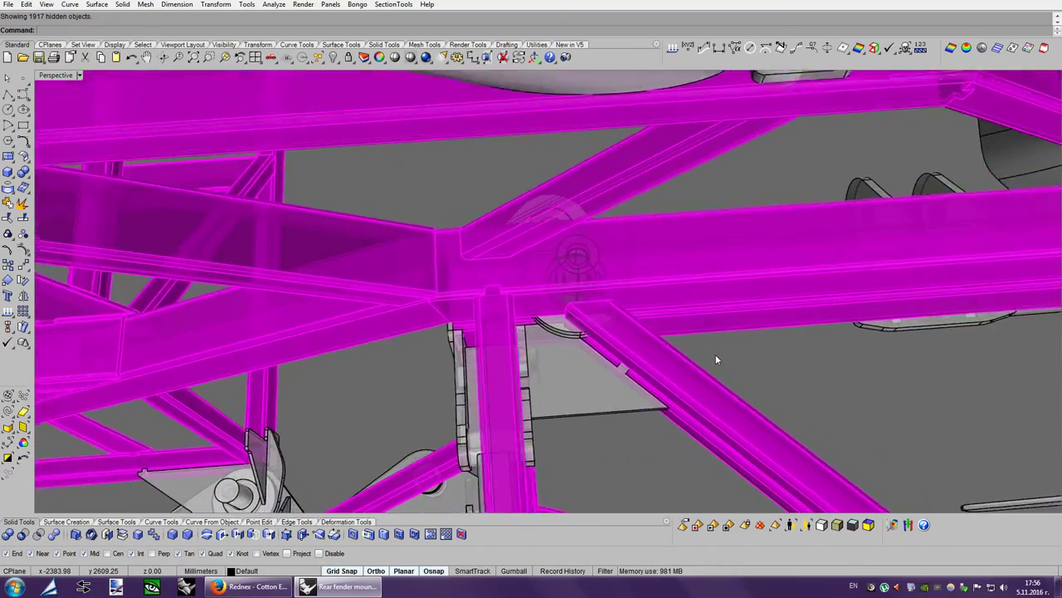
{"action": "scroll", "coordinate": [717, 359], "scroll_direction": "up", "scroll_amount": 2}
{"action": "key", "text": "Down"}
{"action": "key", "text": "Down"}
{"action": "key", "text": "Down"}
{"action": "key", "text": "Down"}
{"action": "key", "text": "Down"}
{"action": "key", "text": "Down"}
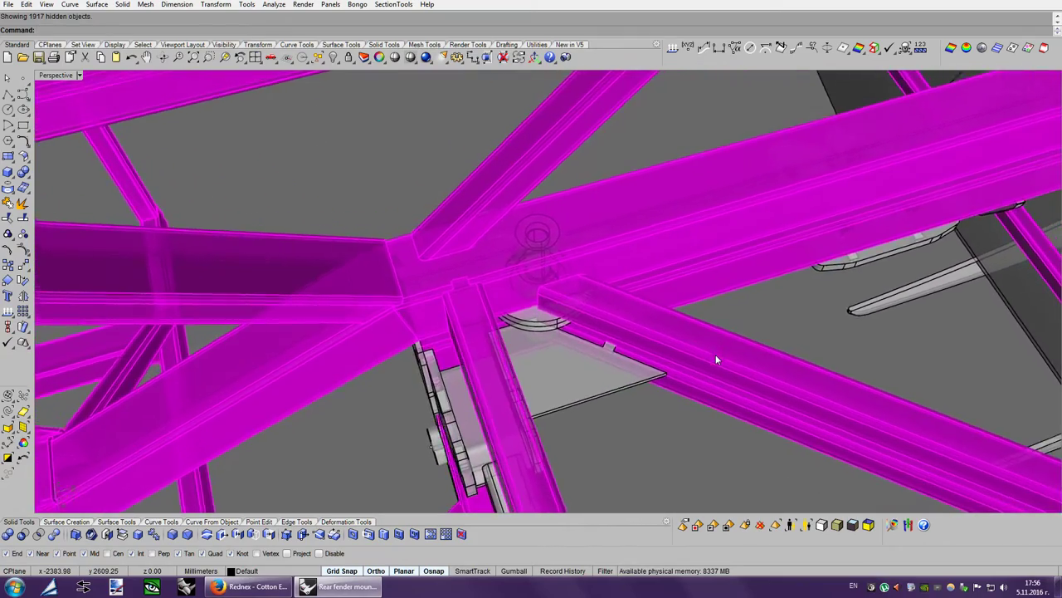
{"action": "key", "text": "Down"}
{"action": "key", "text": "Down"}
{"action": "key", "text": "Down"}
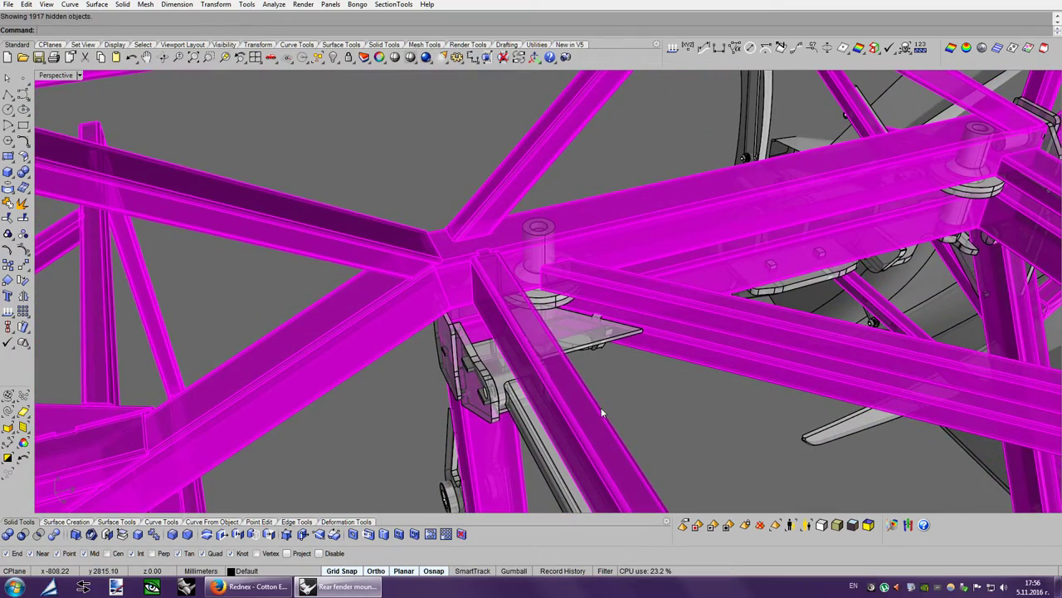
{"action": "key", "text": "Down"}
{"action": "key", "text": "Down"}
{"action": "key", "text": "Down"}
{"action": "key", "text": "Down"}
{"action": "key", "text": "Down"}
{"action": "key", "text": "Down"}
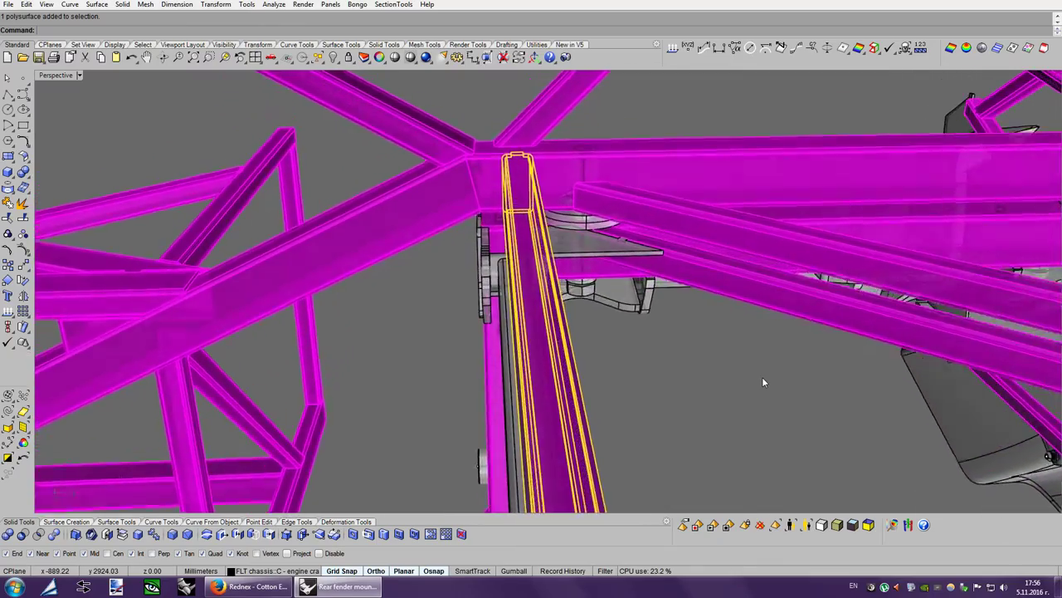
{"action": "key", "text": "Down"}
{"action": "key", "text": "Down"}
{"action": "key", "text": "Down"}
{"action": "key", "text": "Down"}
{"action": "key", "text": "Down"}
{"action": "key", "text": "Down"}
{"action": "key", "text": "Down"}
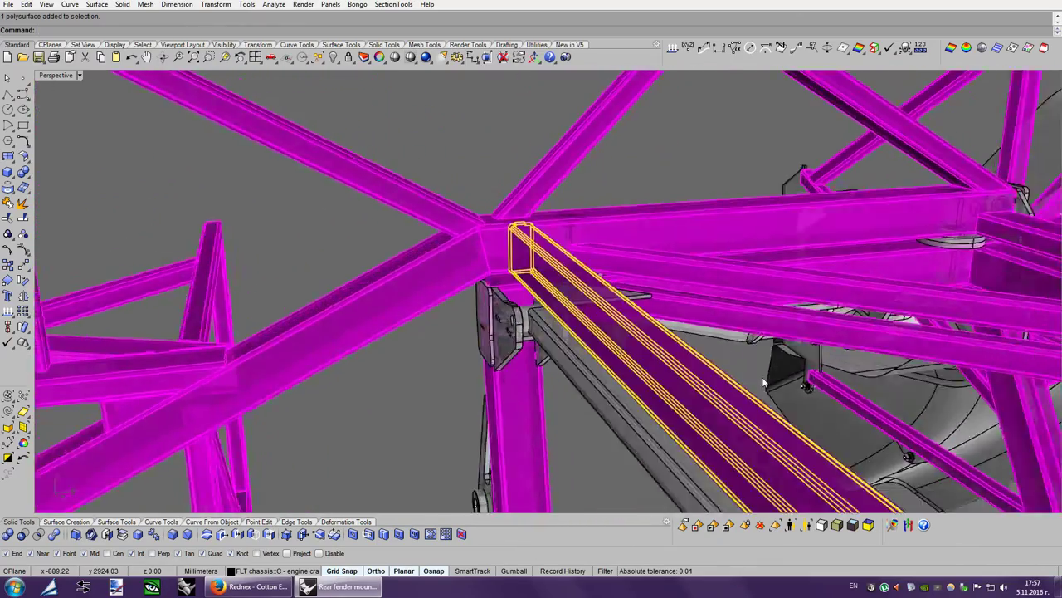
{"action": "key", "text": "Down"}
{"action": "key", "text": "Down"}
{"action": "left_click", "coordinate": [637, 376], "text": "shift"}
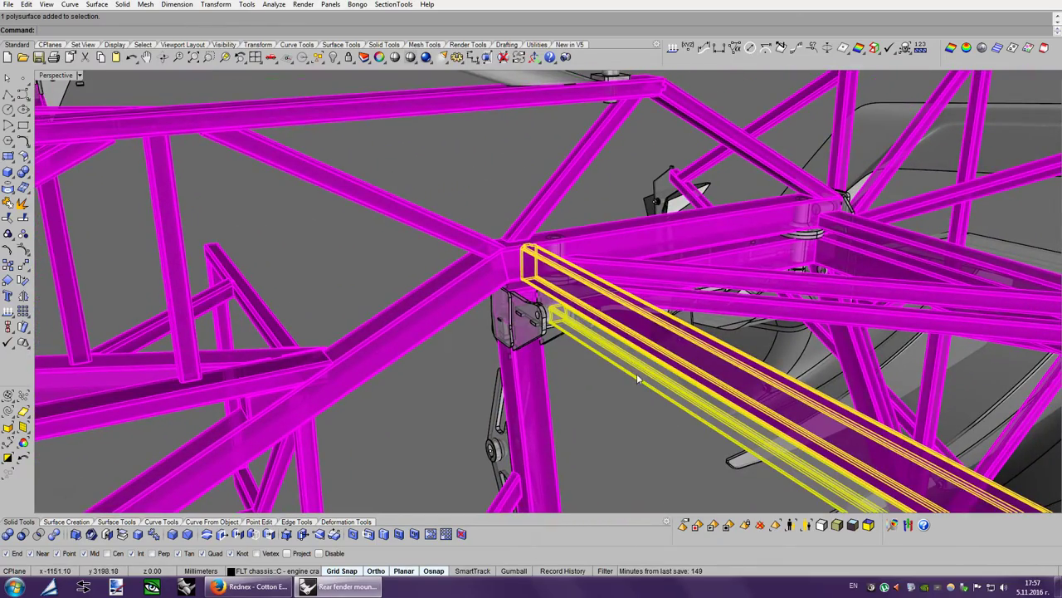
{"action": "left_click", "coordinate": [653, 357]}
Start moving the magenta tube, snapping the start point to its edge midpoint.
{"action": "key", "text": "Down"}
{"action": "key", "text": "Down"}
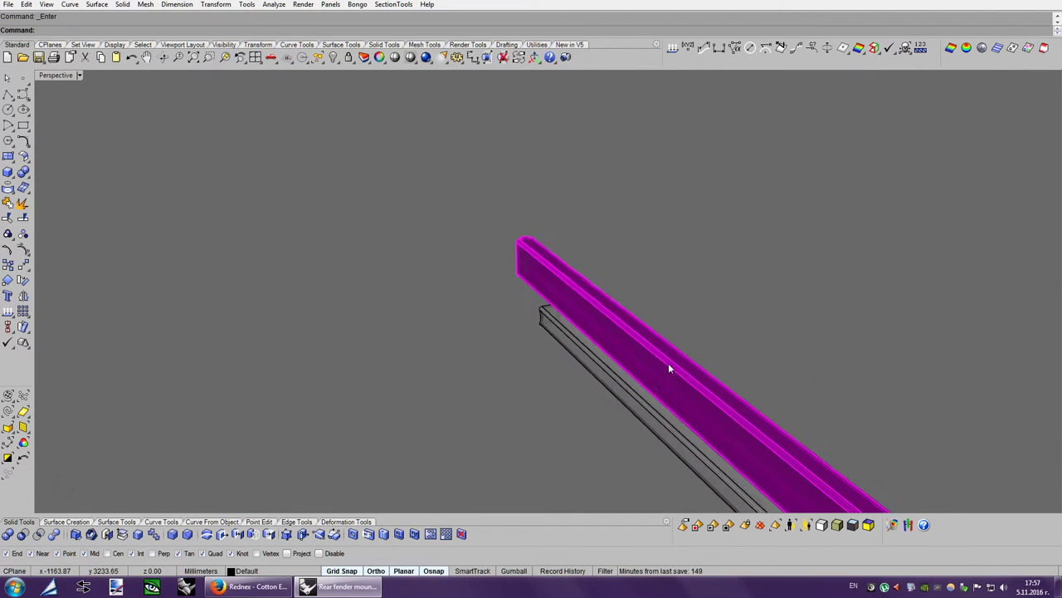
{"action": "key", "text": "Down"}
{"action": "key", "text": "Down"}
{"action": "key", "text": "Down"}
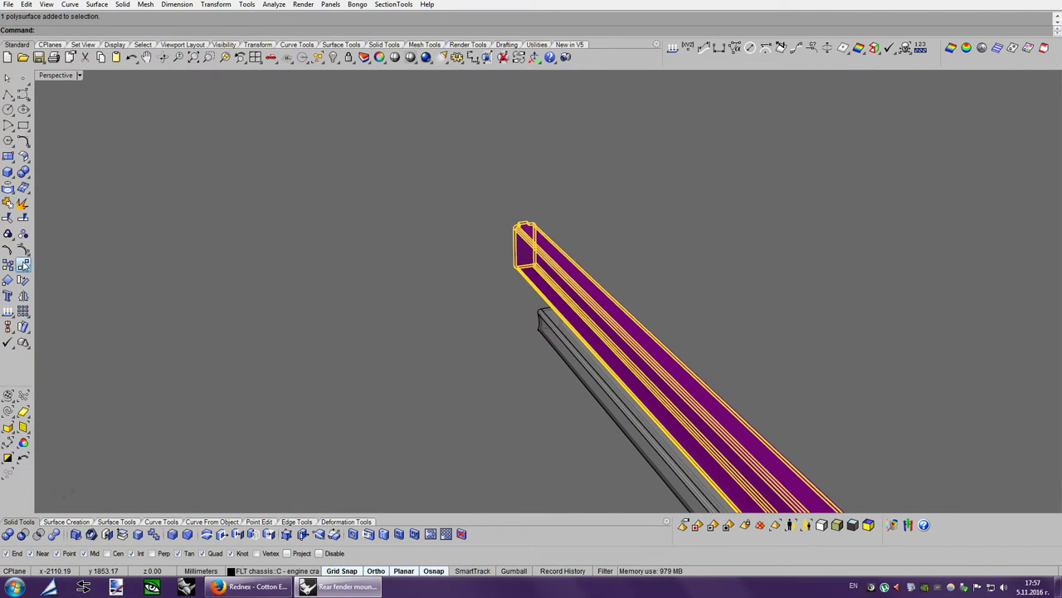
{"action": "left_click", "coordinate": [23, 264]}
{"action": "scroll", "coordinate": [672, 304], "scroll_direction": "up", "scroll_amount": 2}
{"action": "scroll", "coordinate": [705, 307], "scroll_direction": "up", "scroll_amount": 2}
{"action": "scroll", "coordinate": [706, 307], "scroll_direction": "up", "scroll_amount": 2}
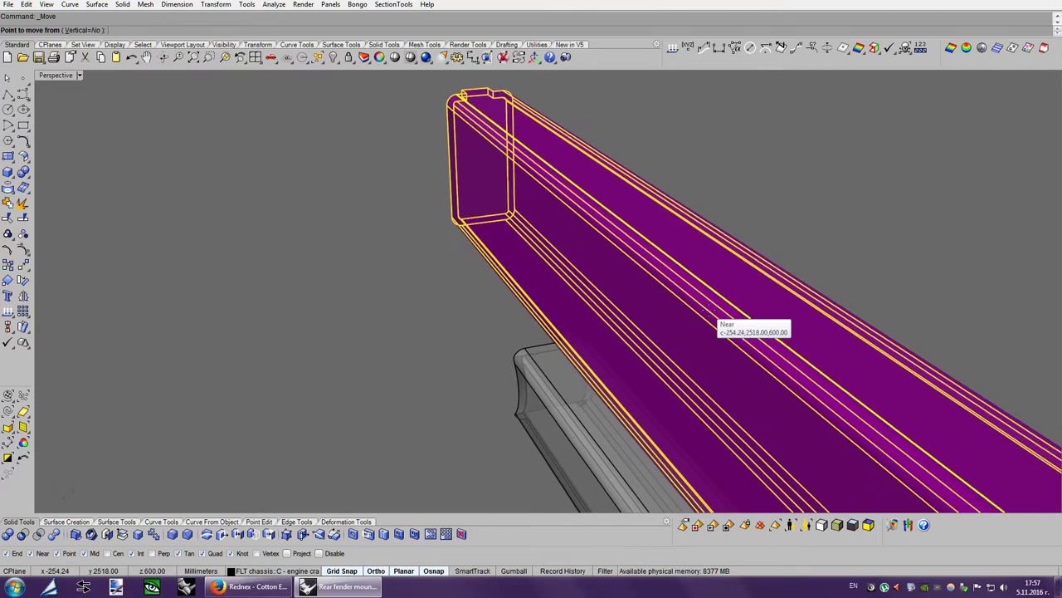
{"action": "scroll", "coordinate": [707, 309], "scroll_direction": "up", "scroll_amount": 1}
{"action": "left_click", "coordinate": [479, 211]}
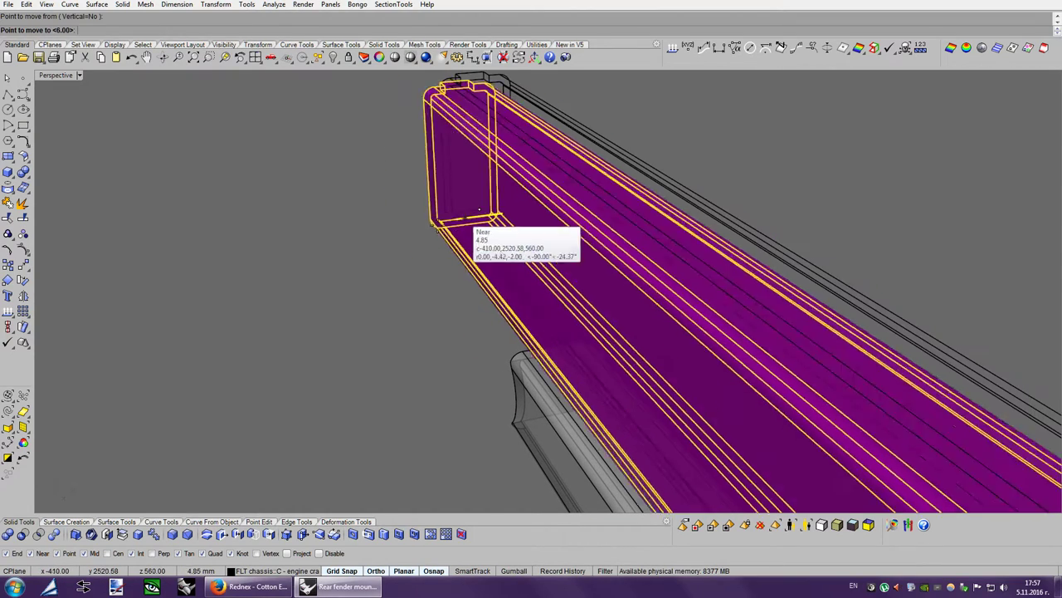
Place the tube about 42 mm over so its tabbed end meets the cross member.
{"action": "mouse_move", "coordinate": [336, 249]}
{"action": "right_mouse_down"}
{"action": "mouse_move", "coordinate": [287, 280]}
{"action": "mouse_move", "coordinate": [476, 330]}
{"action": "mouse_move", "coordinate": [489, 349]}
{"action": "mouse_move", "coordinate": [776, 293]}
{"action": "mouse_move", "coordinate": [582, 254]}
{"action": "mouse_move", "coordinate": [610, 266]}
{"action": "right_mouse_up"}
{"action": "scroll", "coordinate": [599, 251], "scroll_direction": "down", "scroll_amount": 3}
{"action": "scroll", "coordinate": [611, 267], "scroll_direction": "up", "scroll_amount": 3}
{"action": "scroll", "coordinate": [611, 266], "scroll_direction": "up", "scroll_amount": 3}
{"action": "scroll", "coordinate": [611, 266], "scroll_direction": "up", "scroll_amount": 2}
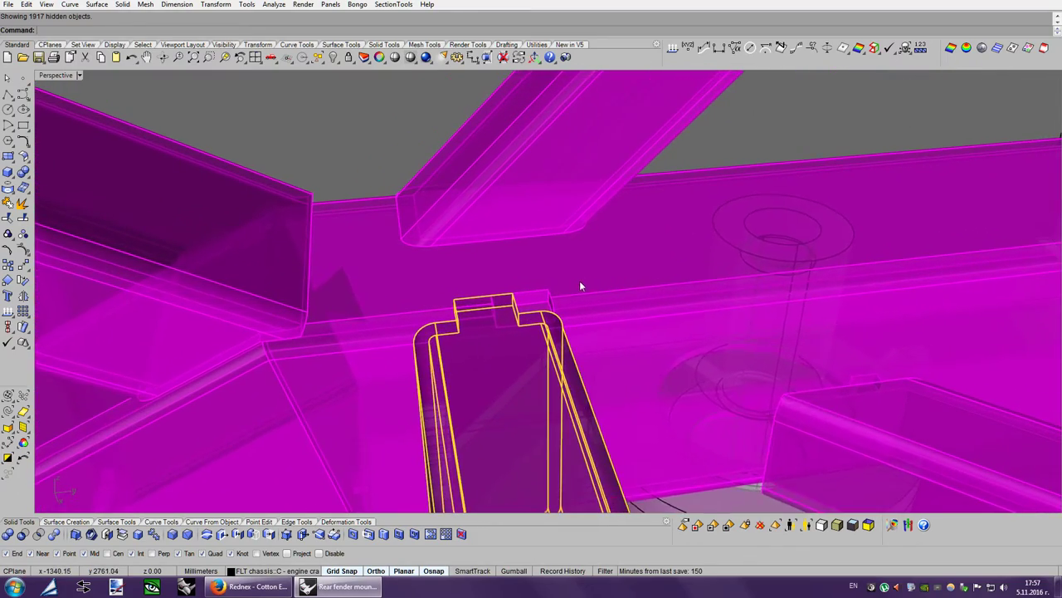
{"action": "left_click", "coordinate": [529, 297]}
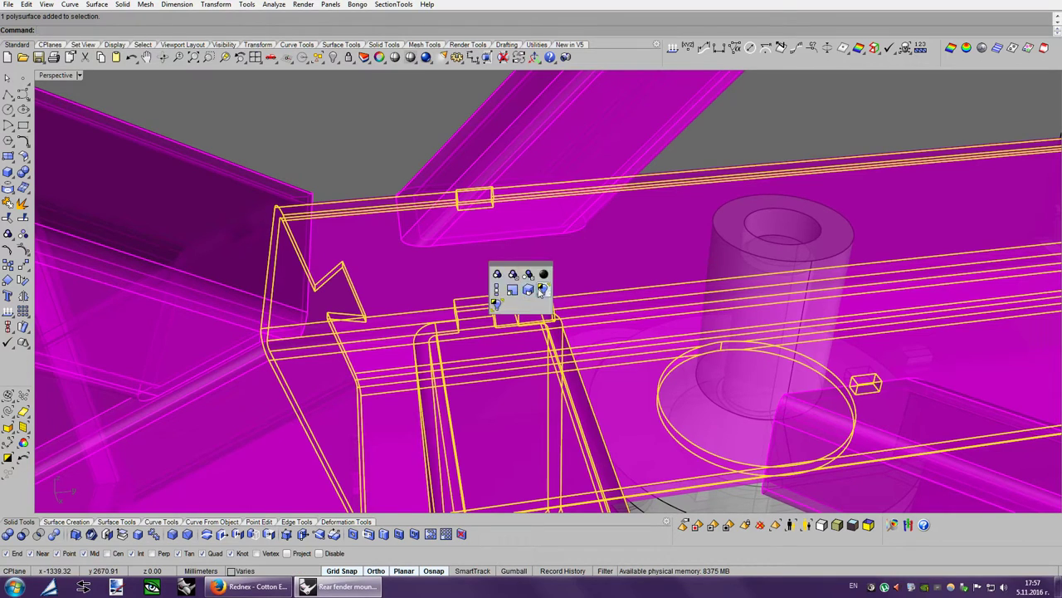
Isolate the cross member, turn on its solid points and stretch the slot's points 5 mm.
{"action": "left_click", "coordinate": [543, 289]}
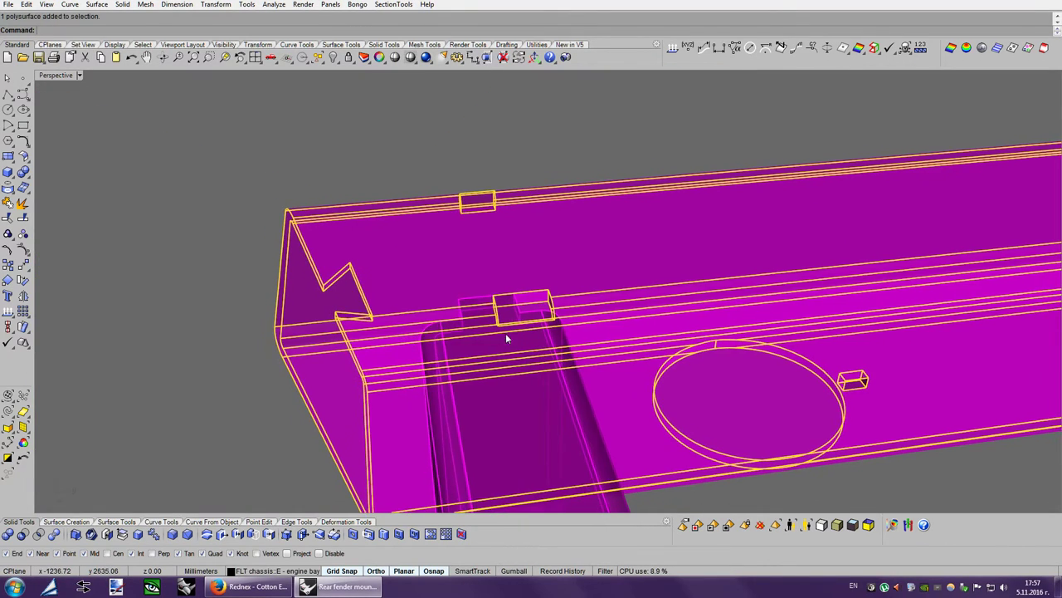
{"action": "left_click", "coordinate": [285, 536]}
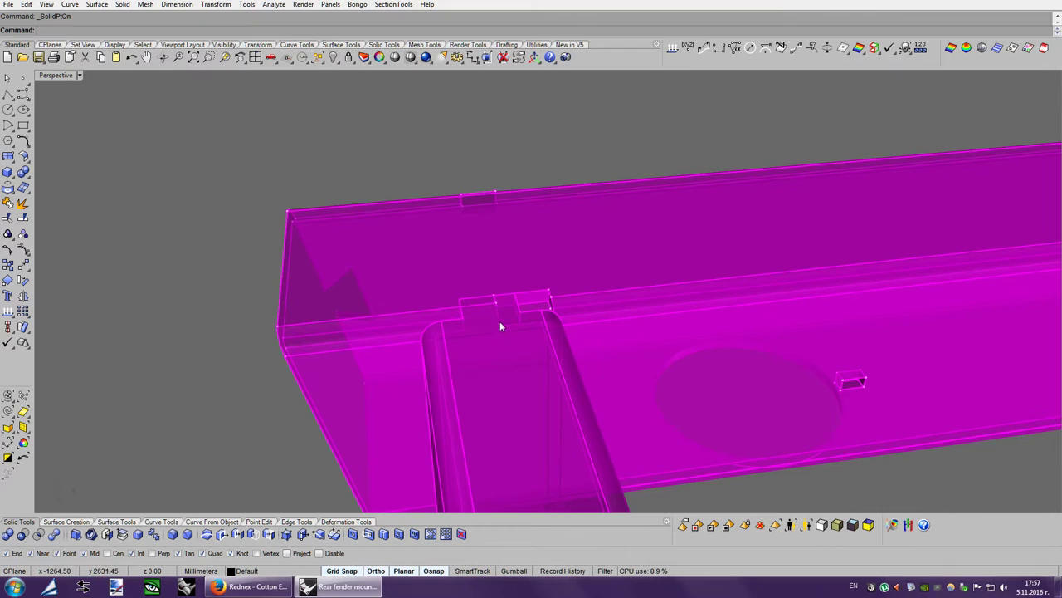
{"action": "left_click_drag", "start_coordinate": [577, 347], "coordinate": [576, 344]}
{"action": "scroll", "coordinate": [556, 324], "scroll_direction": "up", "scroll_amount": 4}
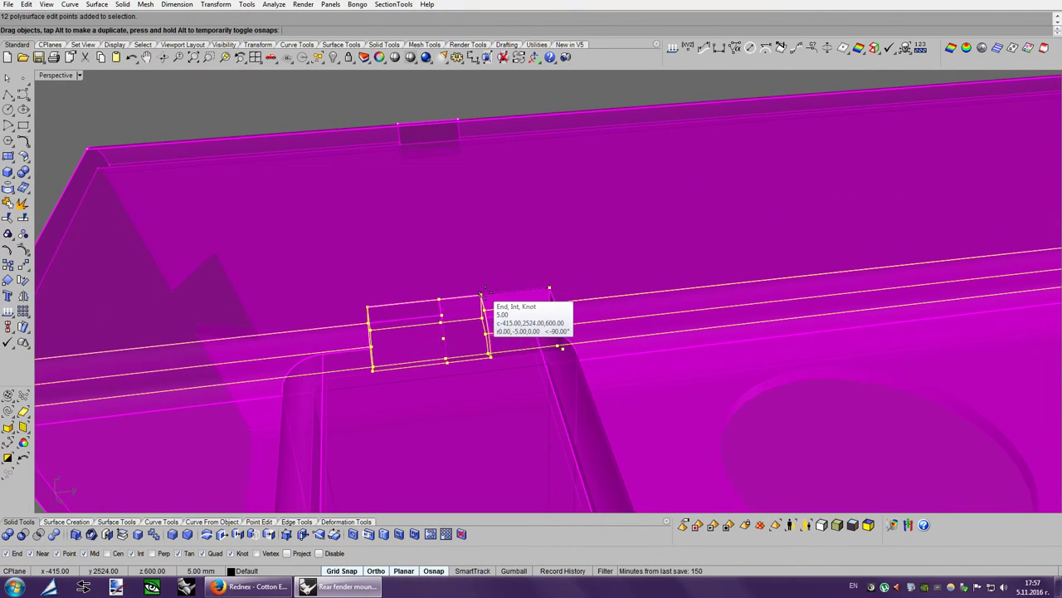
{"action": "left_click_drag", "start_coordinate": [658, 296], "coordinate": [657, 292]}
Switch to shaded display and orbit to inspect the tab seated in the reshaped slot.
{"action": "scroll", "coordinate": [656, 292], "scroll_direction": "down", "scroll_amount": 3}
{"action": "scroll", "coordinate": [635, 295], "scroll_direction": "down", "scroll_amount": 2}
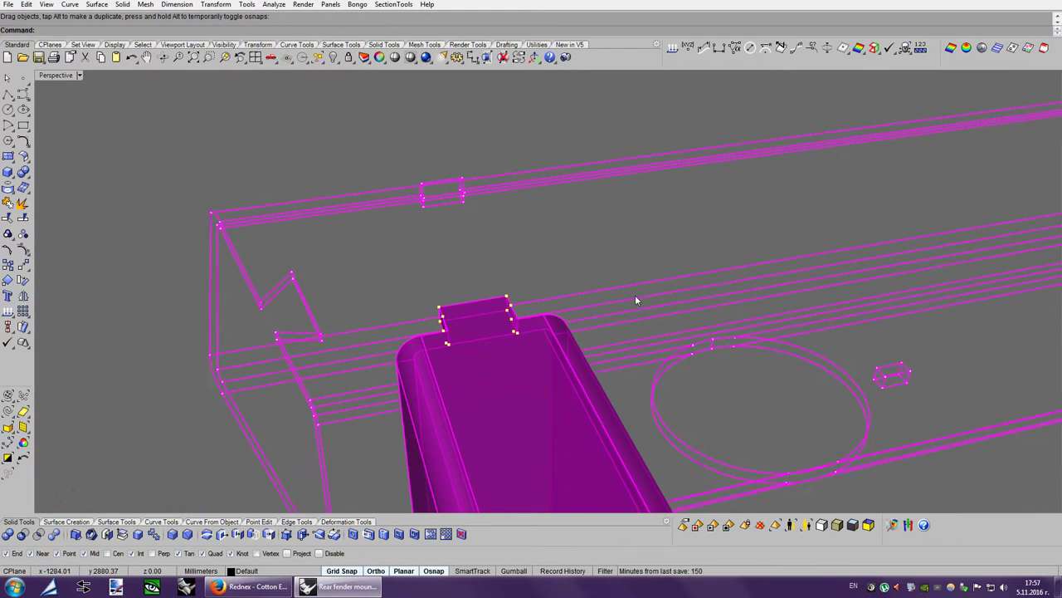
{"action": "right_click_drag", "start_coordinate": [634, 295], "coordinate": [34, 266]}
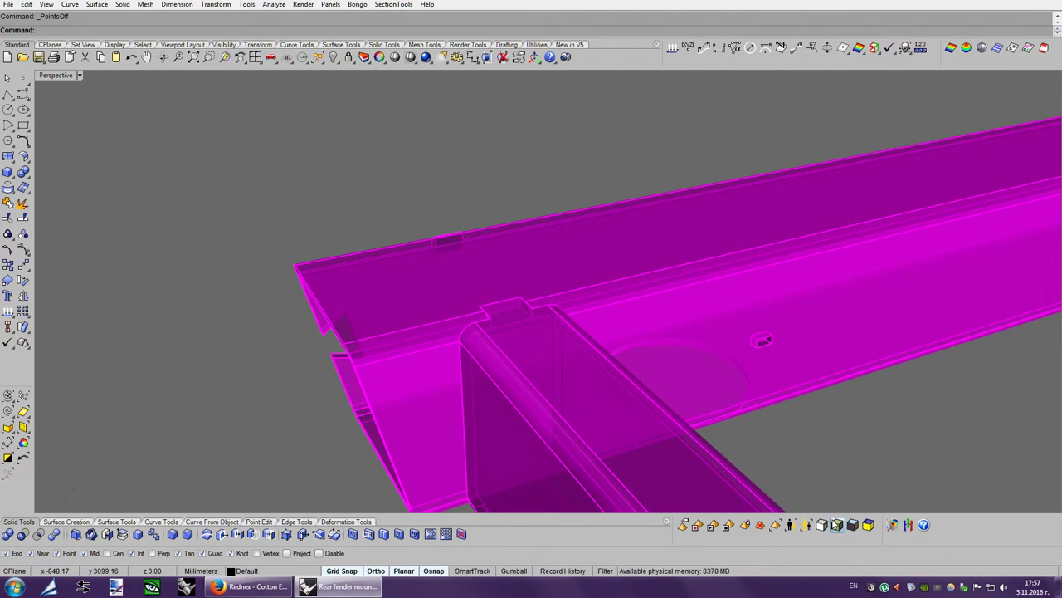
{"action": "left_click", "coordinate": [837, 525]}
{"action": "right_click_drag", "start_coordinate": [718, 391], "coordinate": [737, 372]}
{"action": "scroll", "coordinate": [737, 371], "scroll_direction": "up", "scroll_amount": 3}
{"action": "key", "text": "Left"}
{"action": "key", "text": "Left"}
{"action": "key", "text": "Left"}
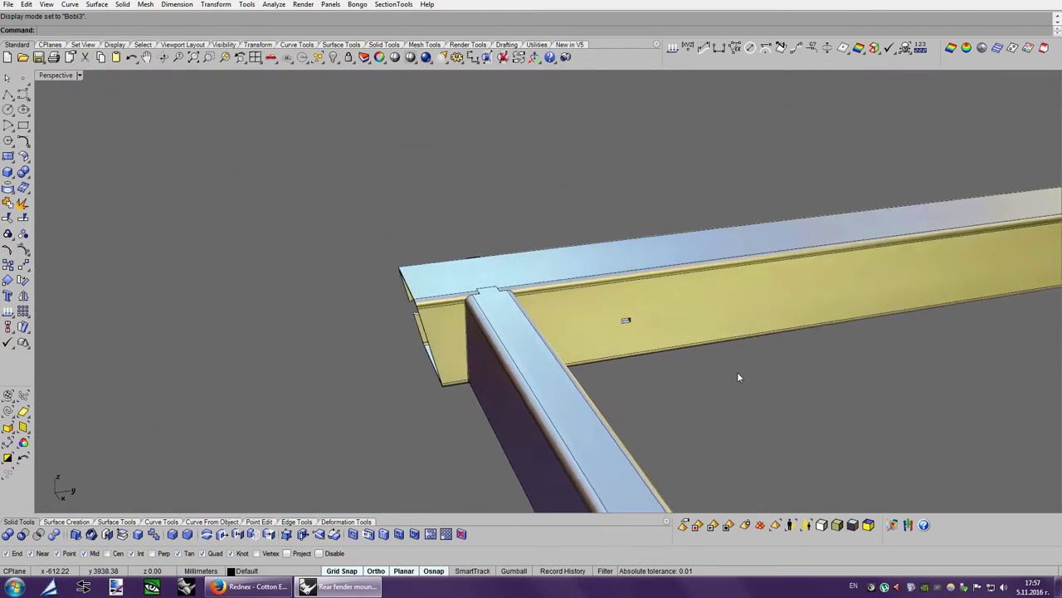
Isolate the notched beam to inspect it, restore all 1918 hidden parts, then go Ghosted.
{"action": "middle_click", "coordinate": [591, 325]}
{"action": "right_click", "coordinate": [644, 348]}
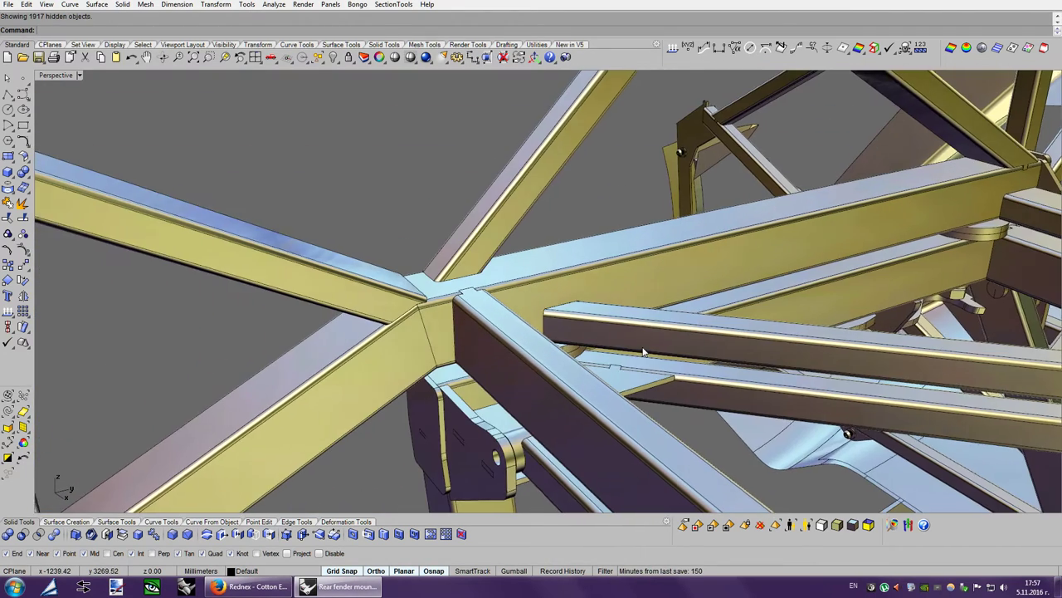
{"action": "left_click", "coordinate": [535, 264]}
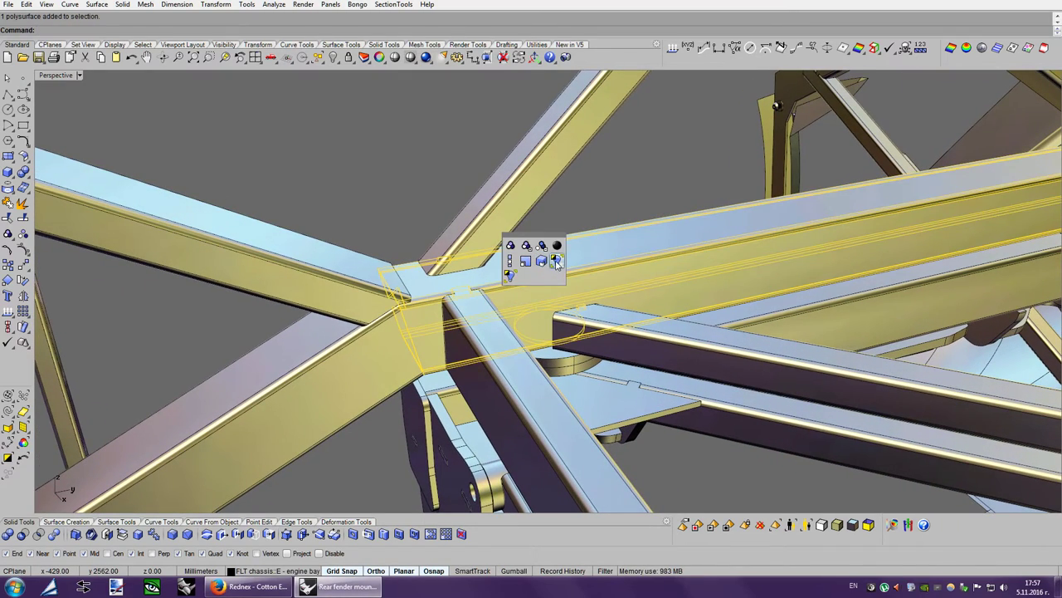
{"action": "left_click", "coordinate": [556, 262]}
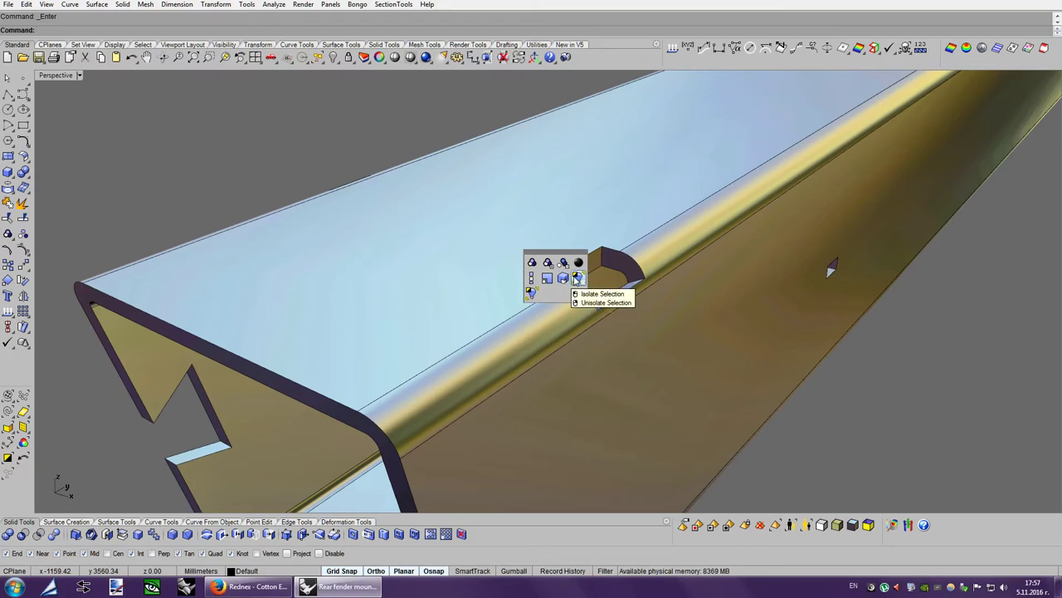
{"action": "right_click", "coordinate": [579, 278]}
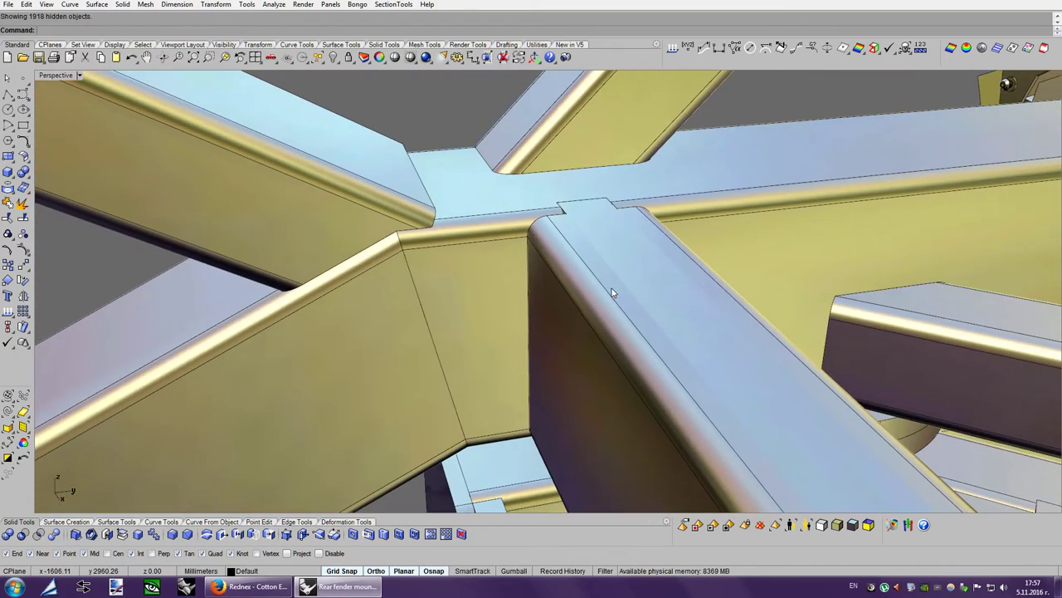
{"action": "key", "text": "ctrl+alt+g"}
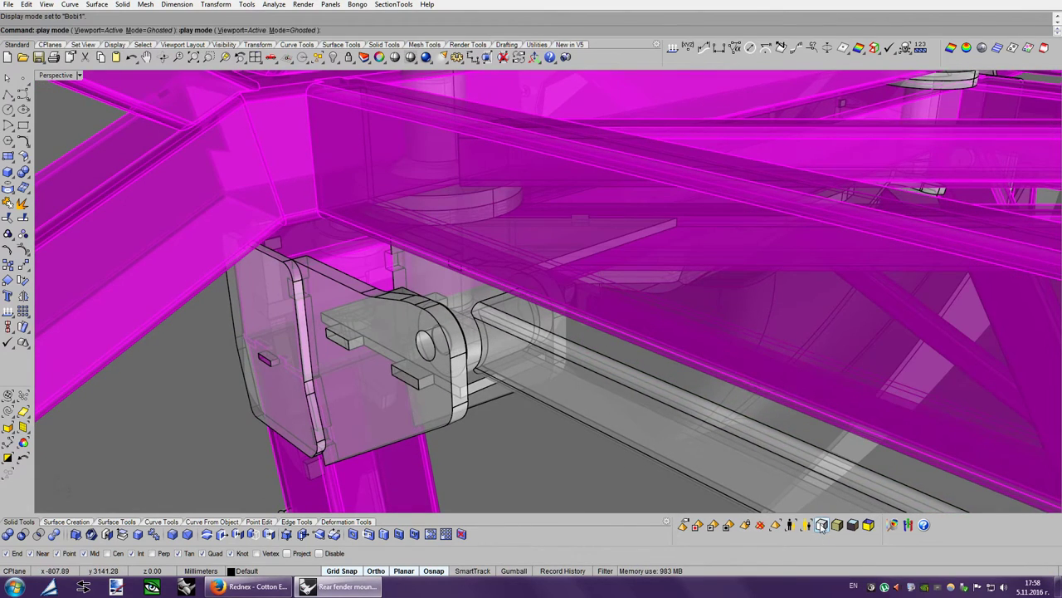
Switch to Bobi1 shading, select both new bracket plates and launch MatchProperties.
{"action": "left_click", "coordinate": [822, 524]}
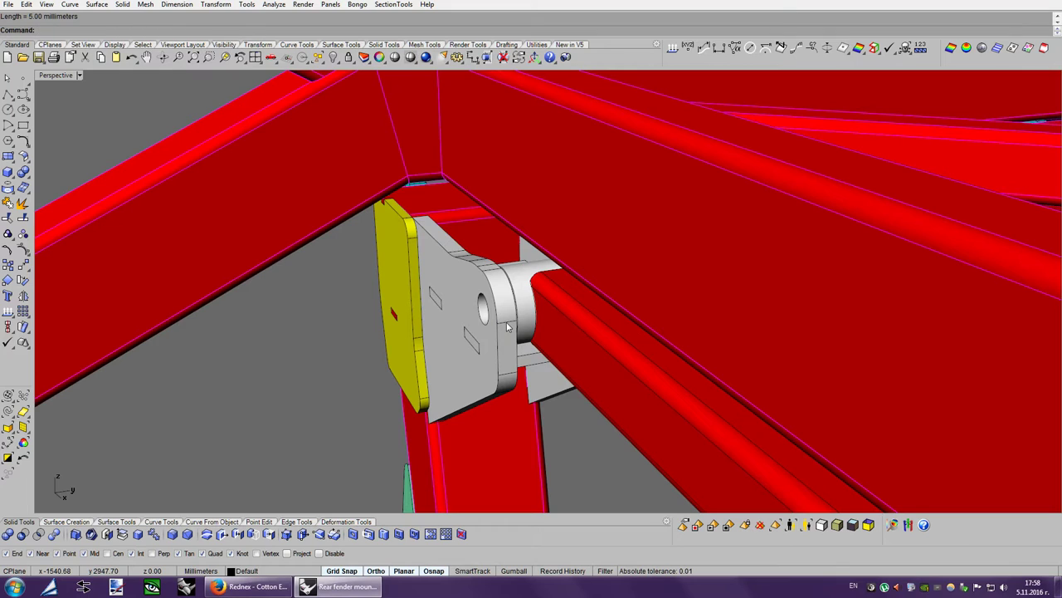
{"action": "mouse_move", "coordinate": [506, 322]}
{"action": "right_mouse_down"}
{"action": "mouse_move", "coordinate": [552, 357]}
{"action": "mouse_move", "coordinate": [544, 326]}
{"action": "right_mouse_up"}
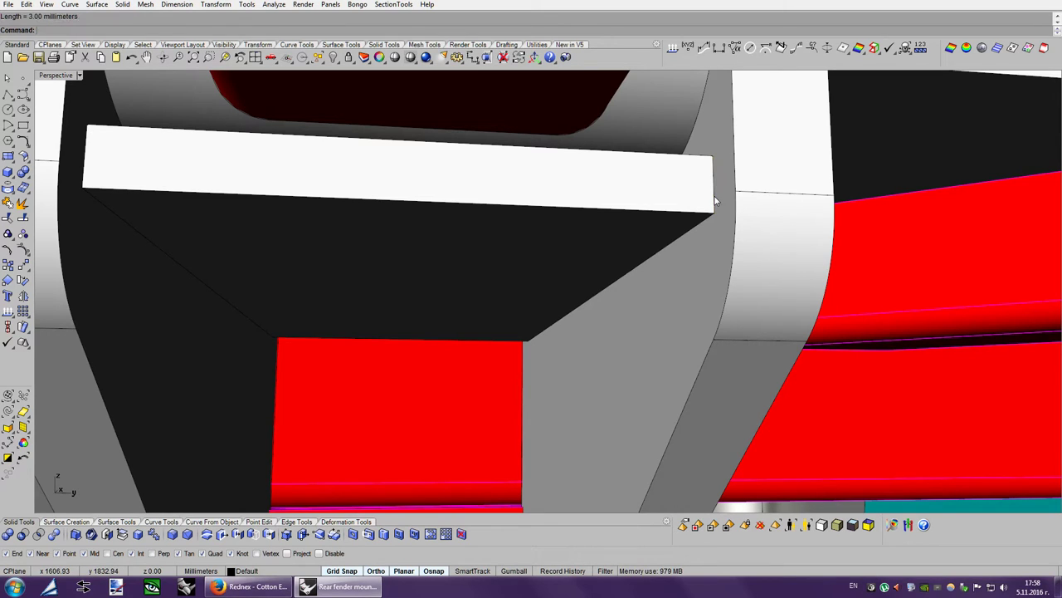
{"action": "scroll", "coordinate": [466, 190], "scroll_direction": "down", "scroll_amount": 5}
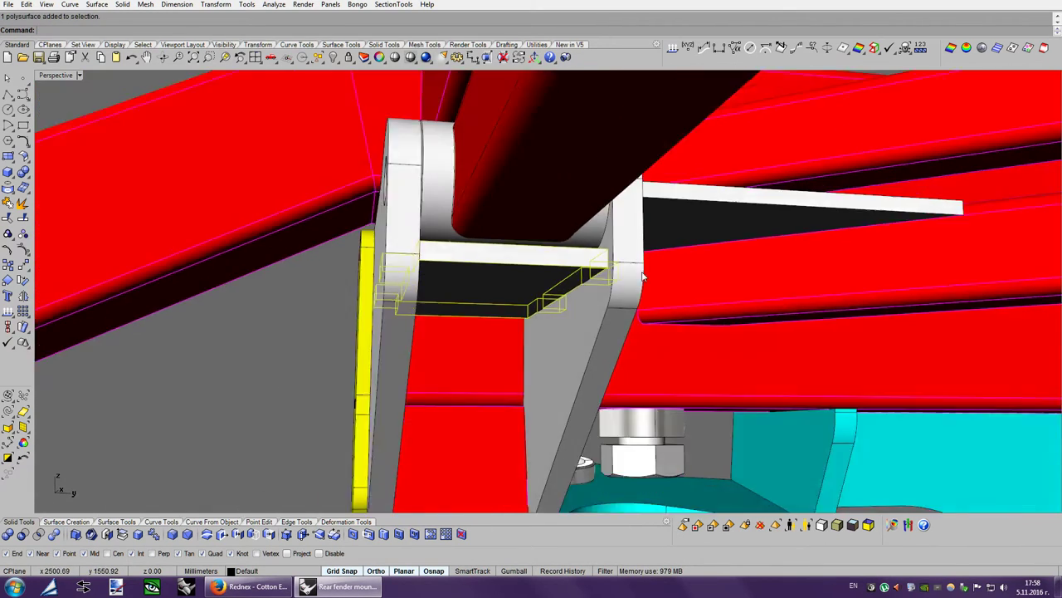
{"action": "scroll", "coordinate": [644, 273], "scroll_direction": "down", "scroll_amount": 3}
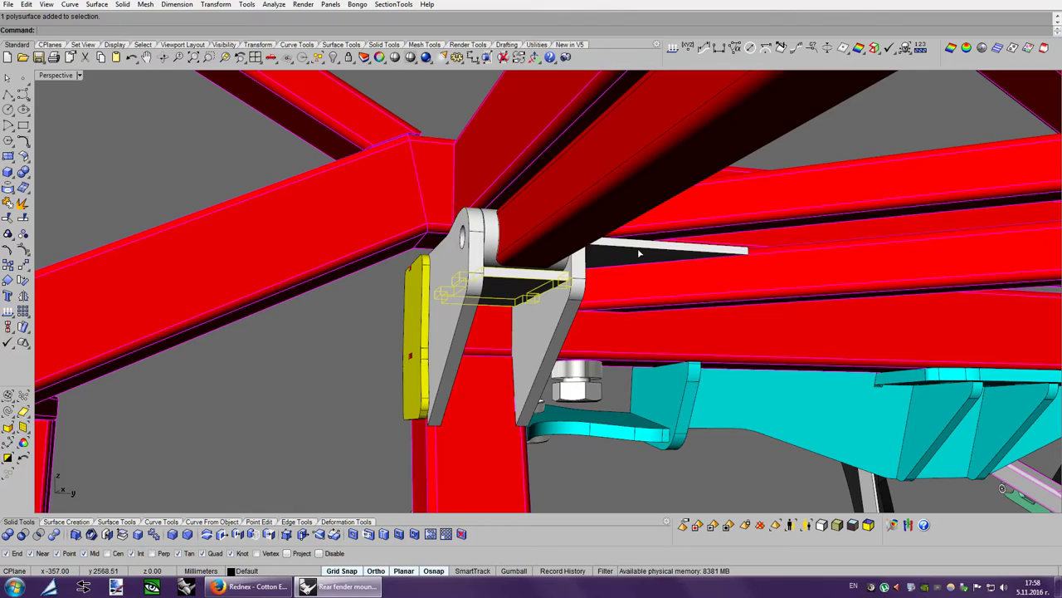
{"action": "left_click", "coordinate": [638, 251], "text": "shift"}
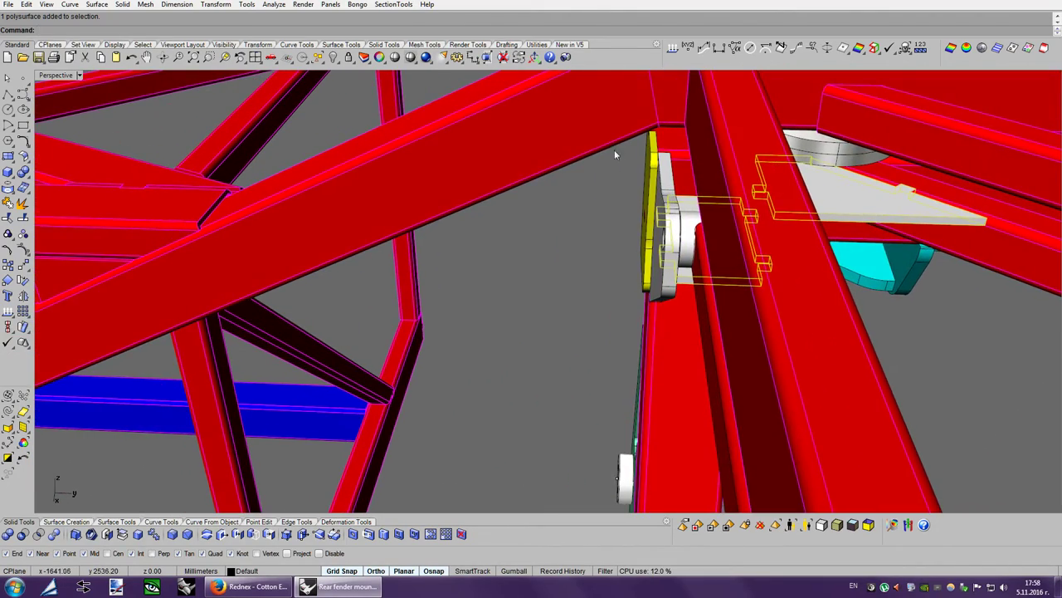
{"action": "right_click", "coordinate": [519, 58]}
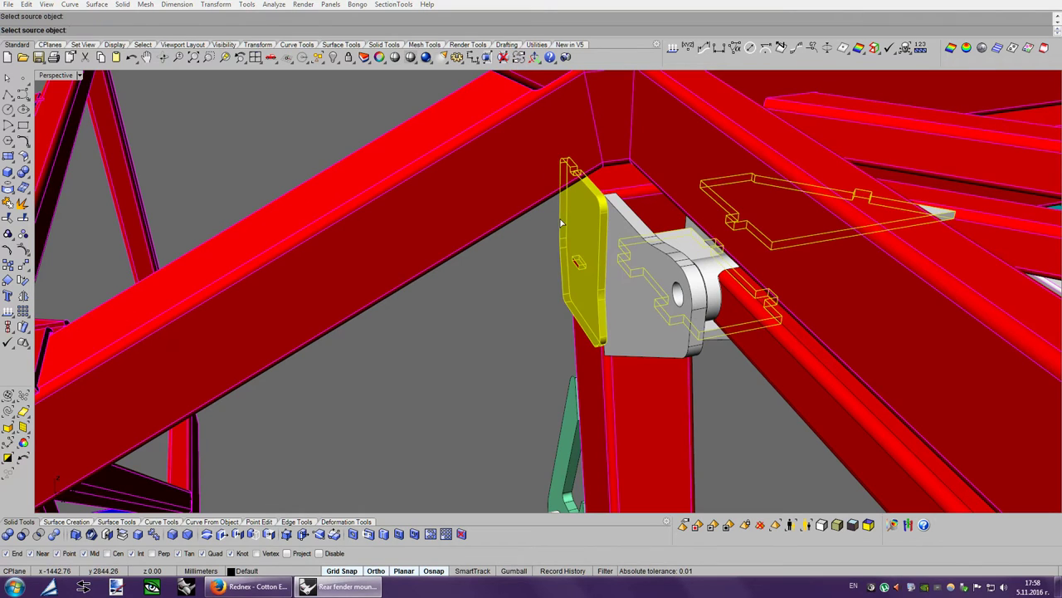
Match both plates to an existing bracket, then match the black plate to the green bracket; ghost the view.
{"action": "left_click", "coordinate": [561, 222]}
{"action": "left_click", "coordinate": [510, 358]}
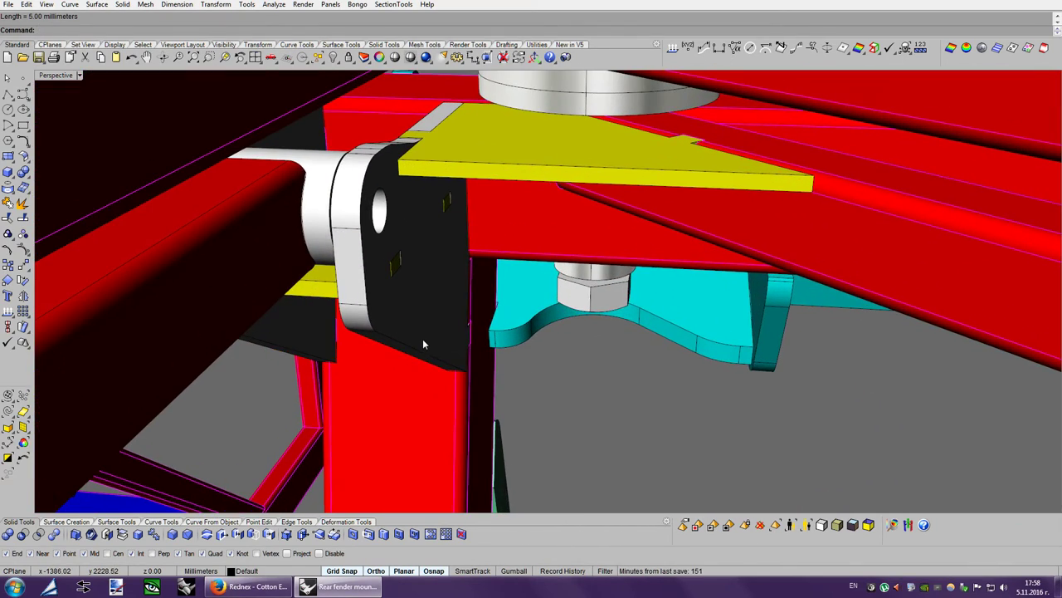
{"action": "left_click", "coordinate": [423, 339]}
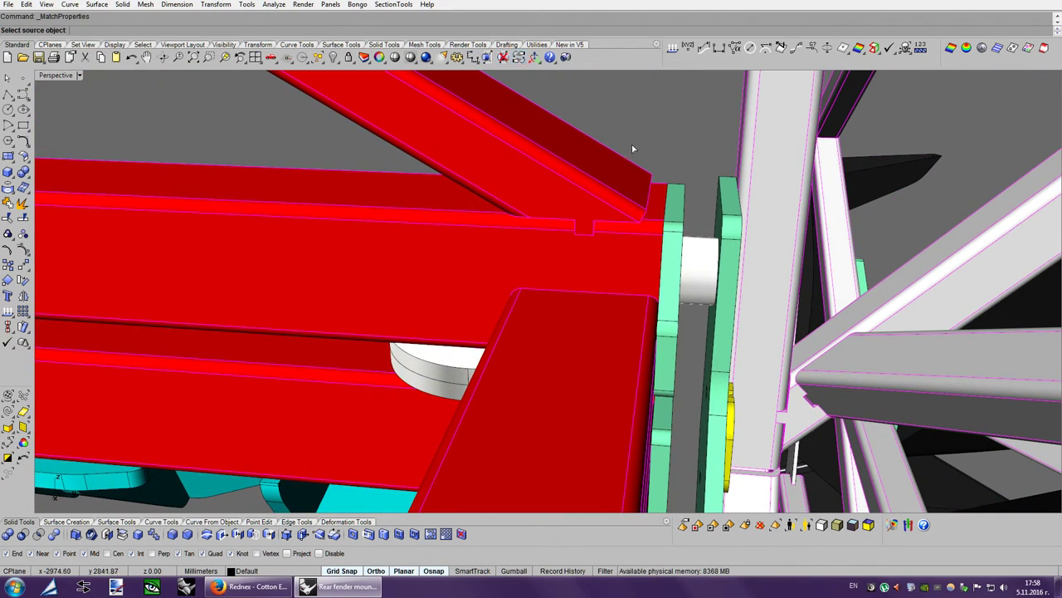
{"action": "left_click", "coordinate": [677, 189]}
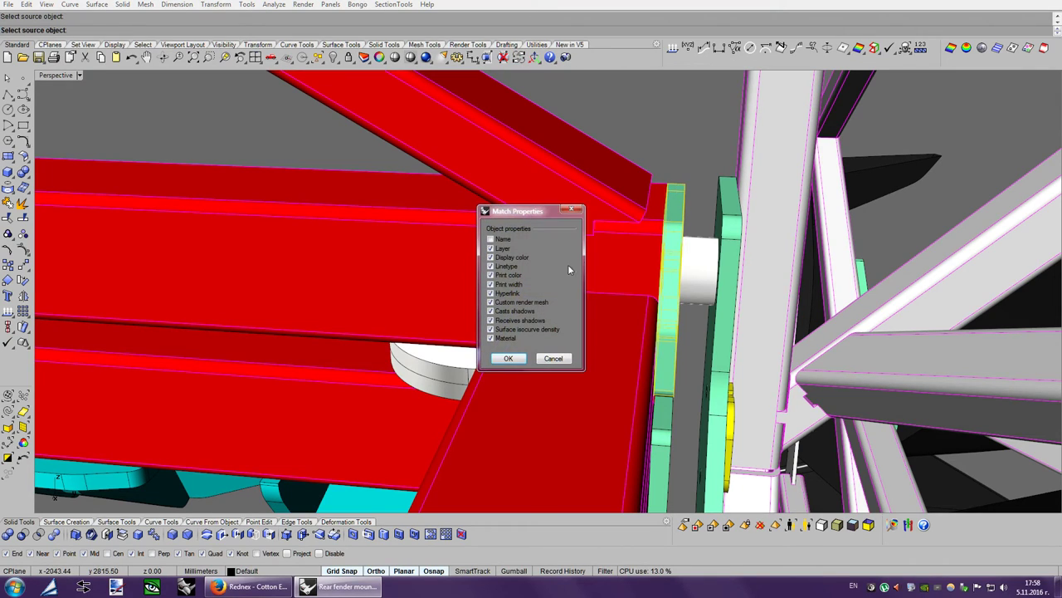
{"action": "left_click", "coordinate": [507, 358]}
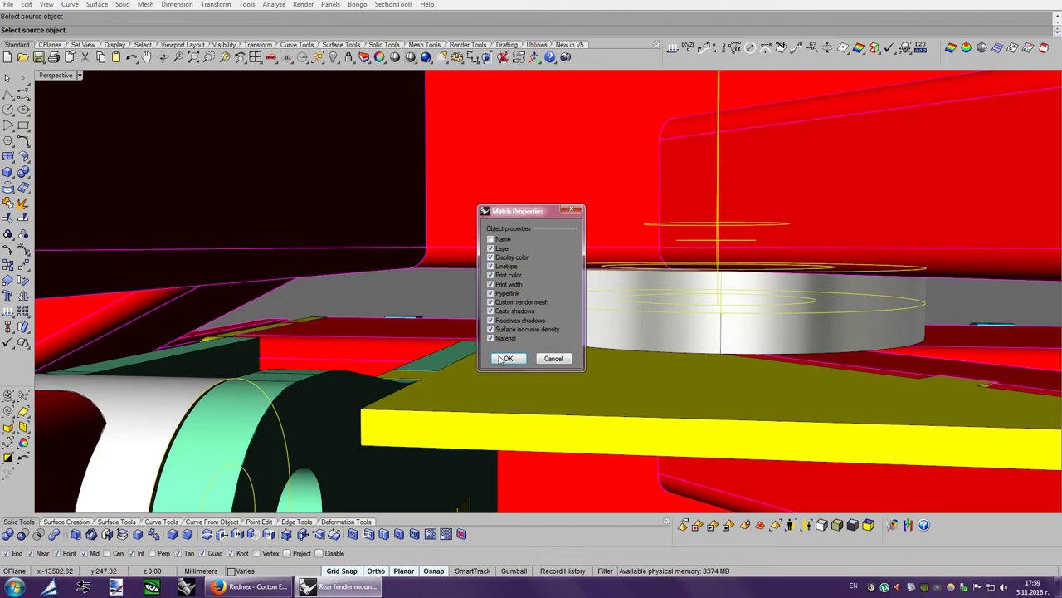
{"action": "left_click", "coordinate": [504, 357]}
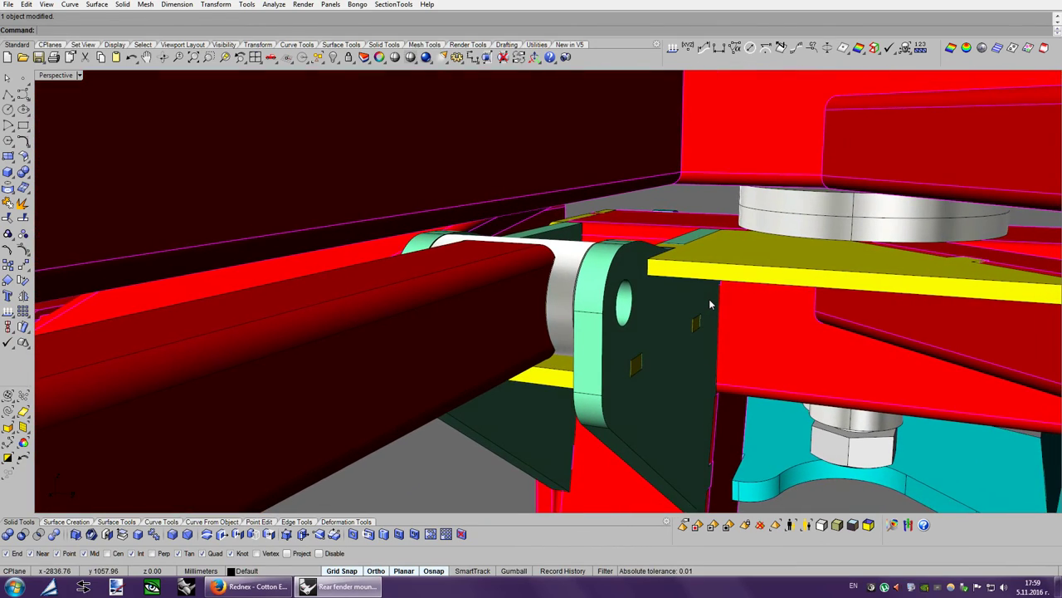
{"action": "key", "text": "ctrl+alt+g"}
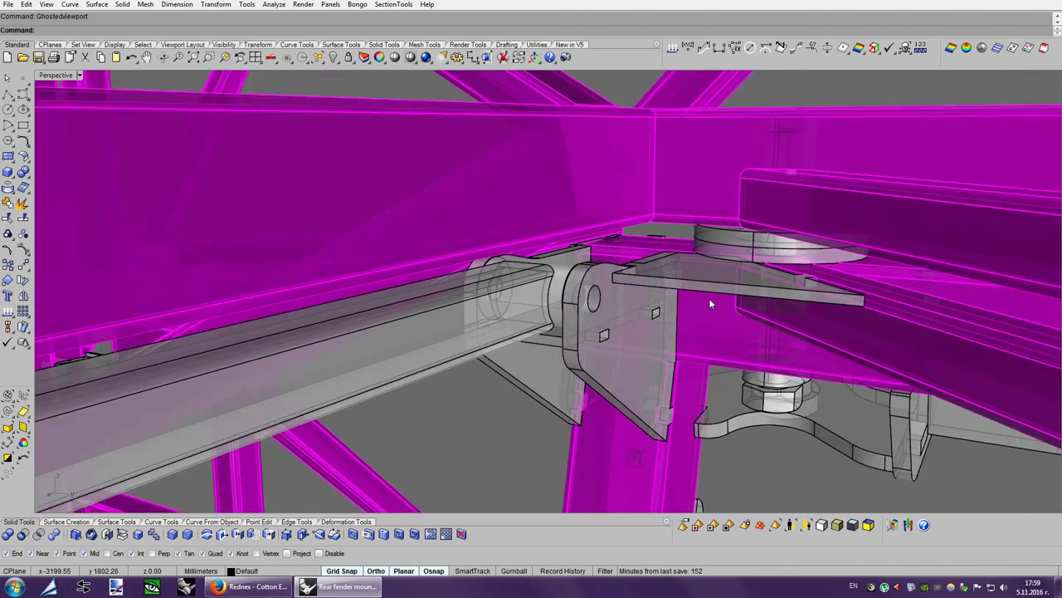
Select tube C-14 running into the bracket and view its end in Ghosted display.
{"action": "left_click", "coordinate": [820, 524]}
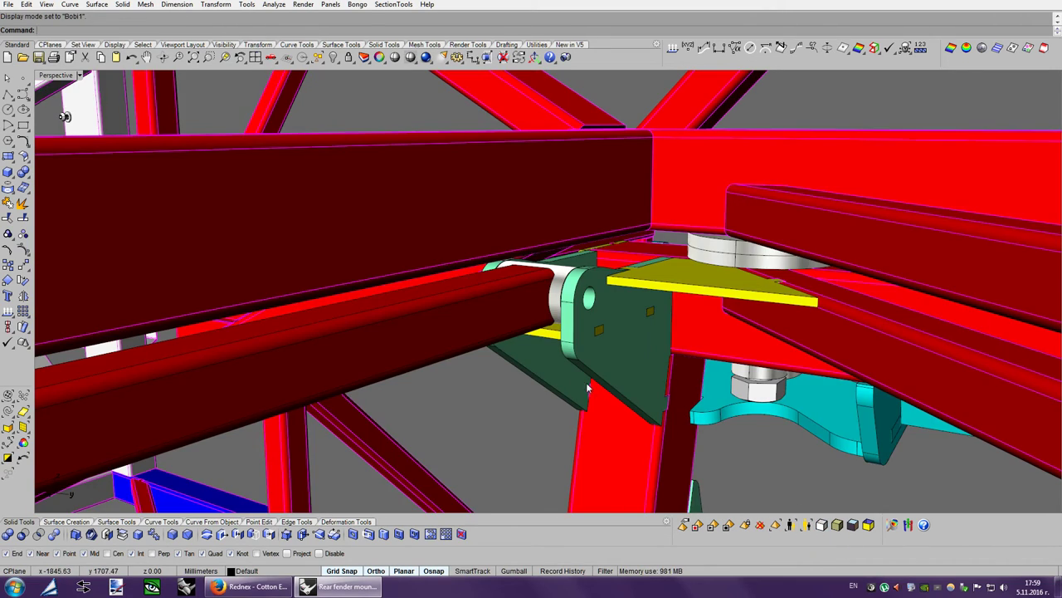
{"action": "left_click", "coordinate": [450, 351]}
{"action": "key", "text": "ctrl+alt+g"}
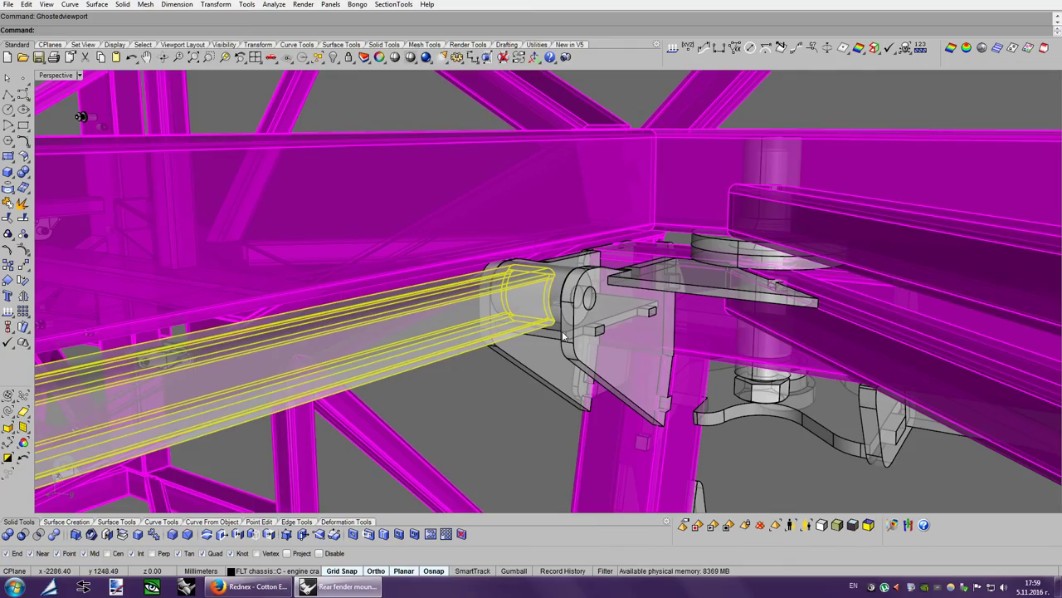
{"action": "scroll", "coordinate": [562, 336], "scroll_direction": "up", "scroll_amount": 4}
{"action": "scroll", "coordinate": [563, 336], "scroll_direction": "up", "scroll_amount": 4}
{"action": "scroll", "coordinate": [562, 336], "scroll_direction": "up", "scroll_amount": 4}
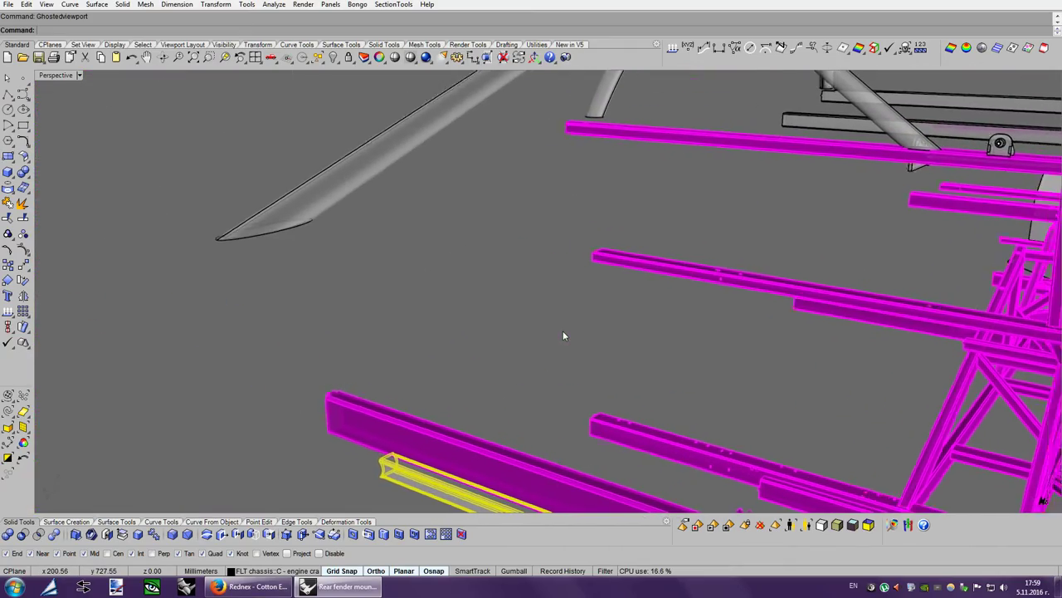
{"action": "scroll", "coordinate": [563, 331], "scroll_direction": "down", "scroll_amount": 5}
{"action": "scroll", "coordinate": [682, 329], "scroll_direction": "up", "scroll_amount": 2}
{"action": "scroll", "coordinate": [683, 330], "scroll_direction": "up", "scroll_amount": 2}
{"action": "scroll", "coordinate": [609, 228], "scroll_direction": "up", "scroll_amount": 2}
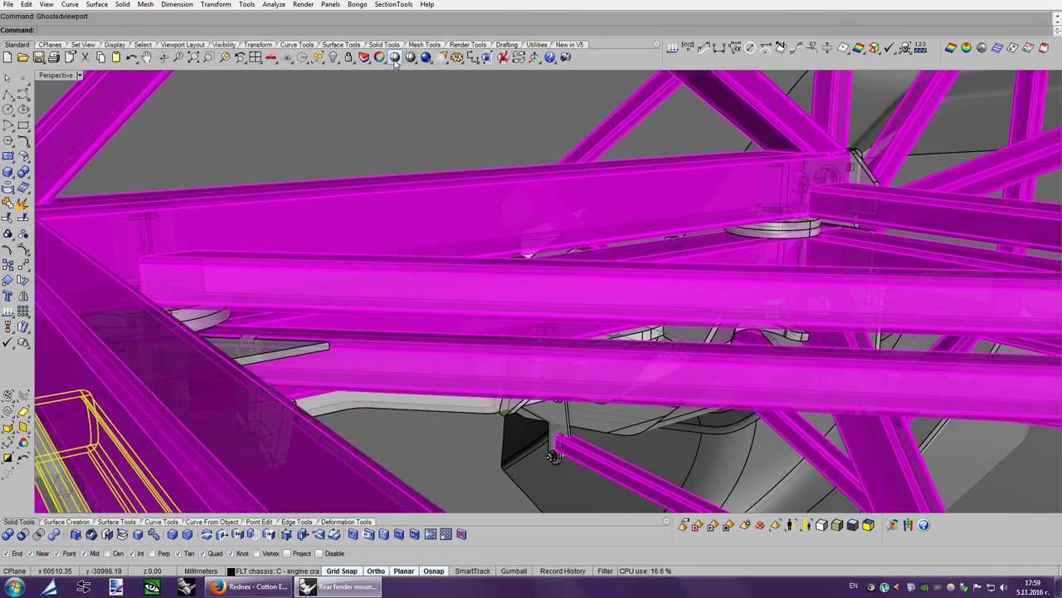
{"action": "right_click_drag", "start_coordinate": [609, 232], "coordinate": [608, 120]}
Set tube C-14's Display Color to Magenta, check beam C-12's colour, and close Properties.
{"action": "key", "text": "F3"}
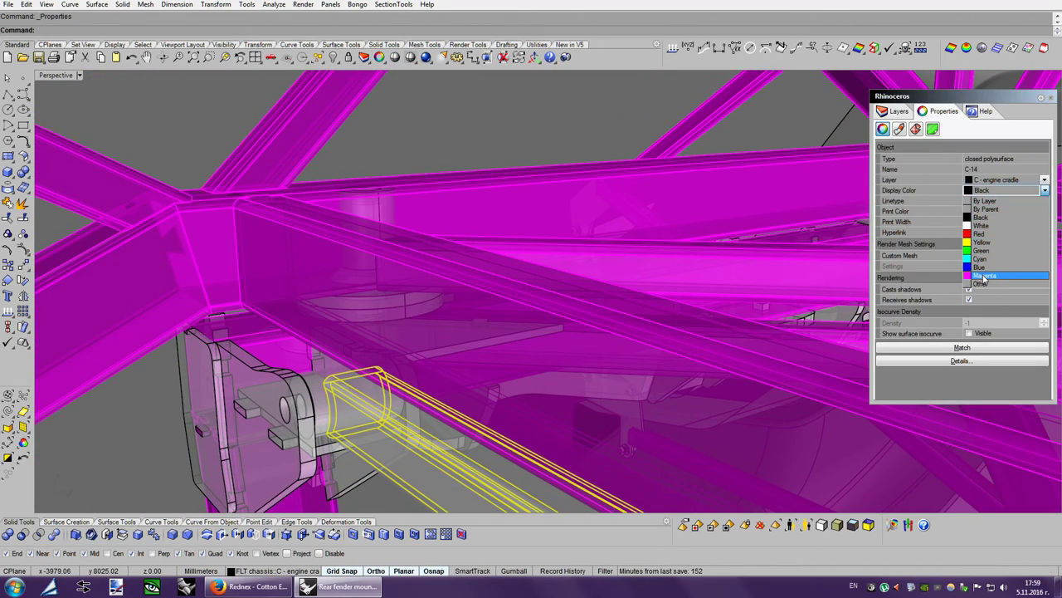
{"action": "left_click", "coordinate": [984, 276]}
{"action": "left_click", "coordinate": [975, 169]}
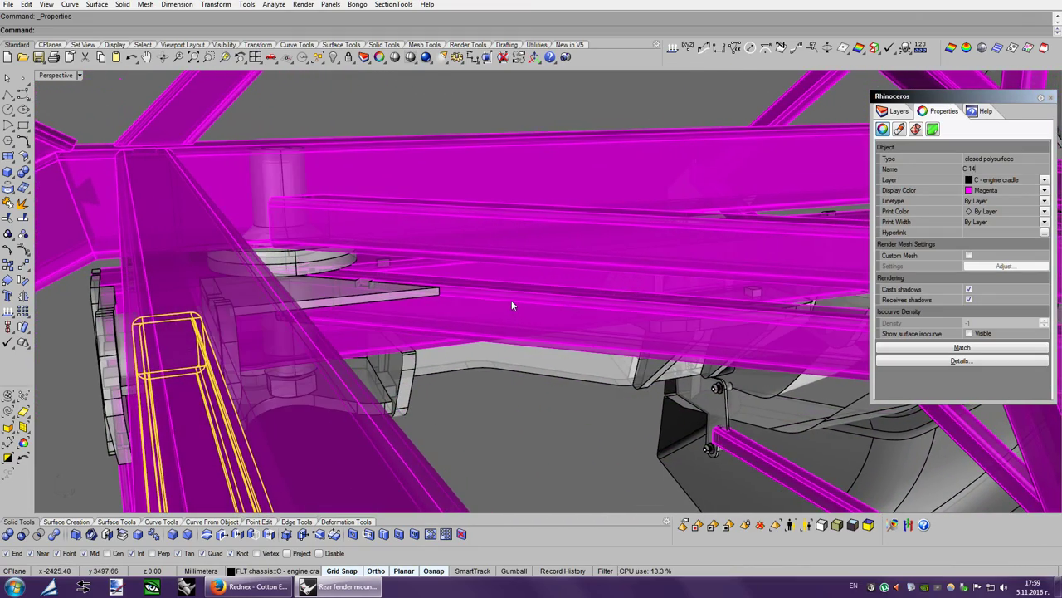
{"action": "left_click", "coordinate": [512, 302]}
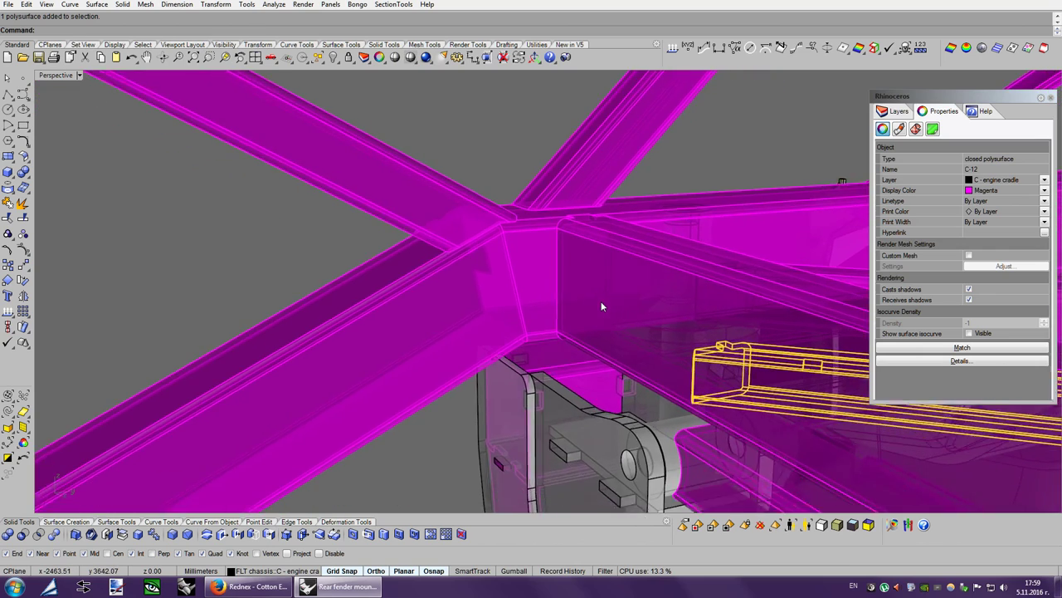
{"action": "left_click", "coordinate": [607, 153]}
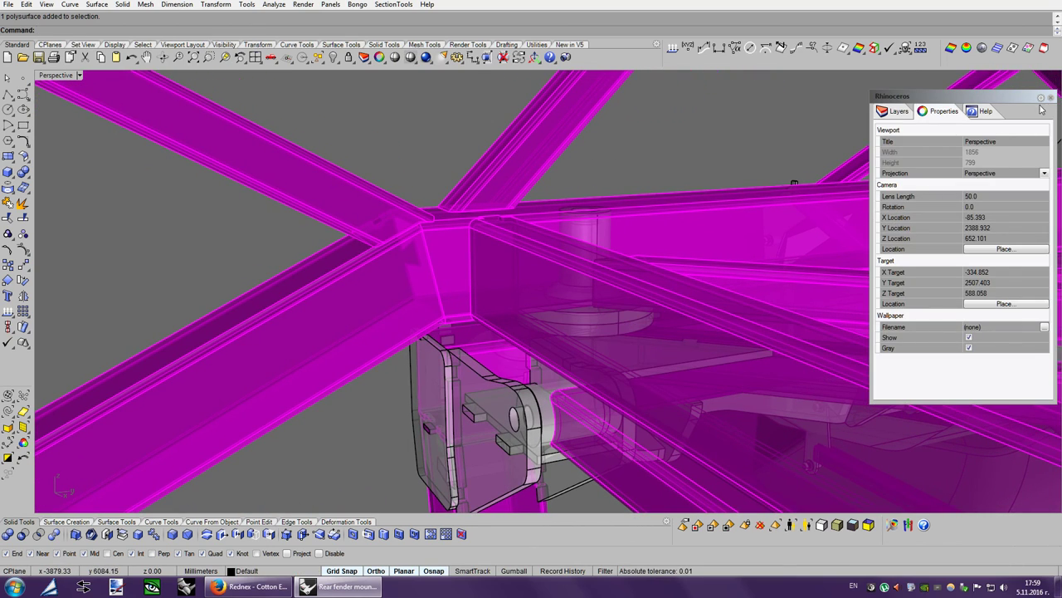
{"action": "left_click", "coordinate": [1051, 98]}
Orbit the Perspective view and zoom extents to show the entire chassis in Bobi3 shading.
{"action": "right_click_drag", "start_coordinate": [446, 136], "coordinate": [834, 504]}
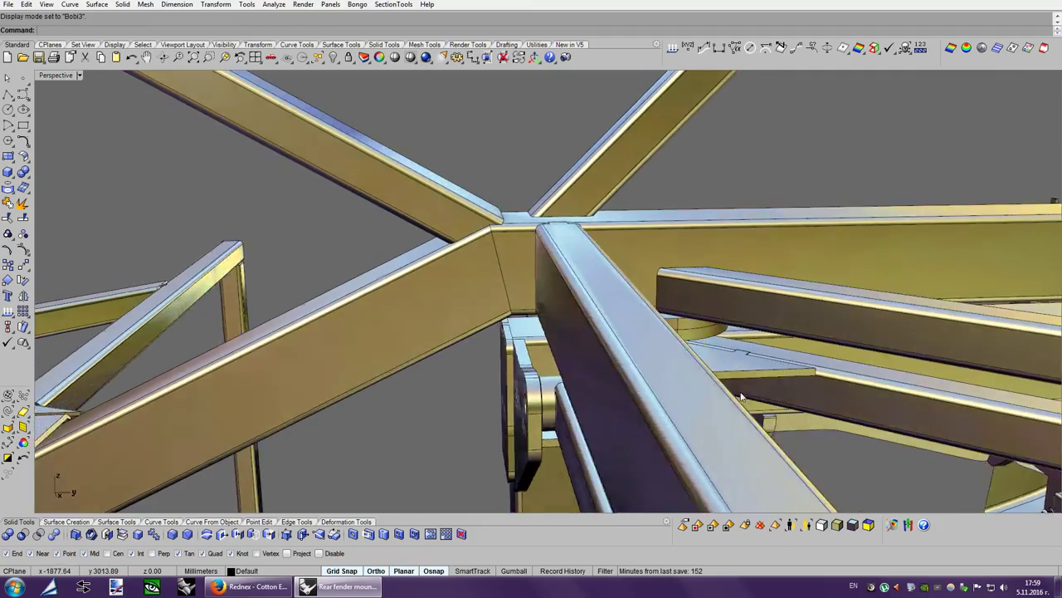
{"action": "right_click_drag", "start_coordinate": [630, 349], "coordinate": [746, 389]}
{"action": "scroll", "coordinate": [746, 384], "scroll_direction": "up", "scroll_amount": 3}
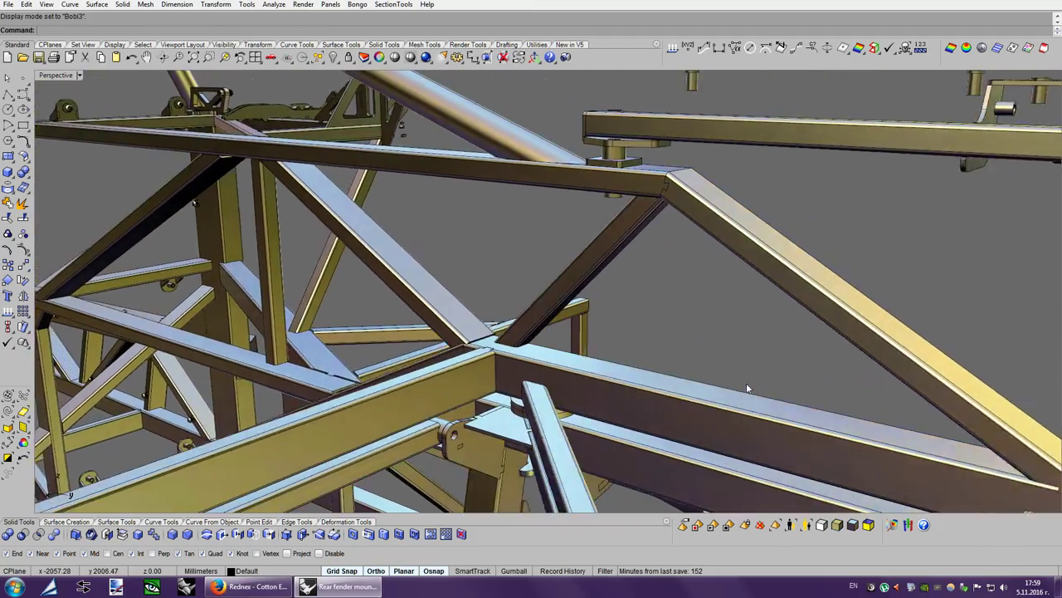
{"action": "scroll", "coordinate": [747, 383], "scroll_direction": "up", "scroll_amount": 3}
{"action": "scroll", "coordinate": [746, 382], "scroll_direction": "up", "scroll_amount": 3}
{"action": "scroll", "coordinate": [747, 382], "scroll_direction": "up", "scroll_amount": 3}
{"action": "key", "text": "ctrl+shift+e"}
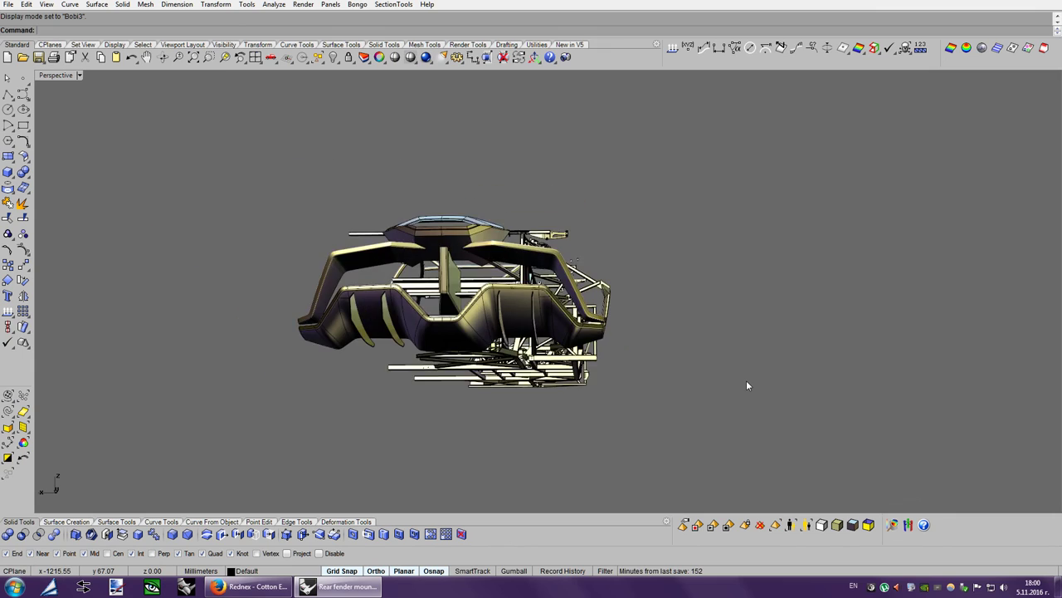